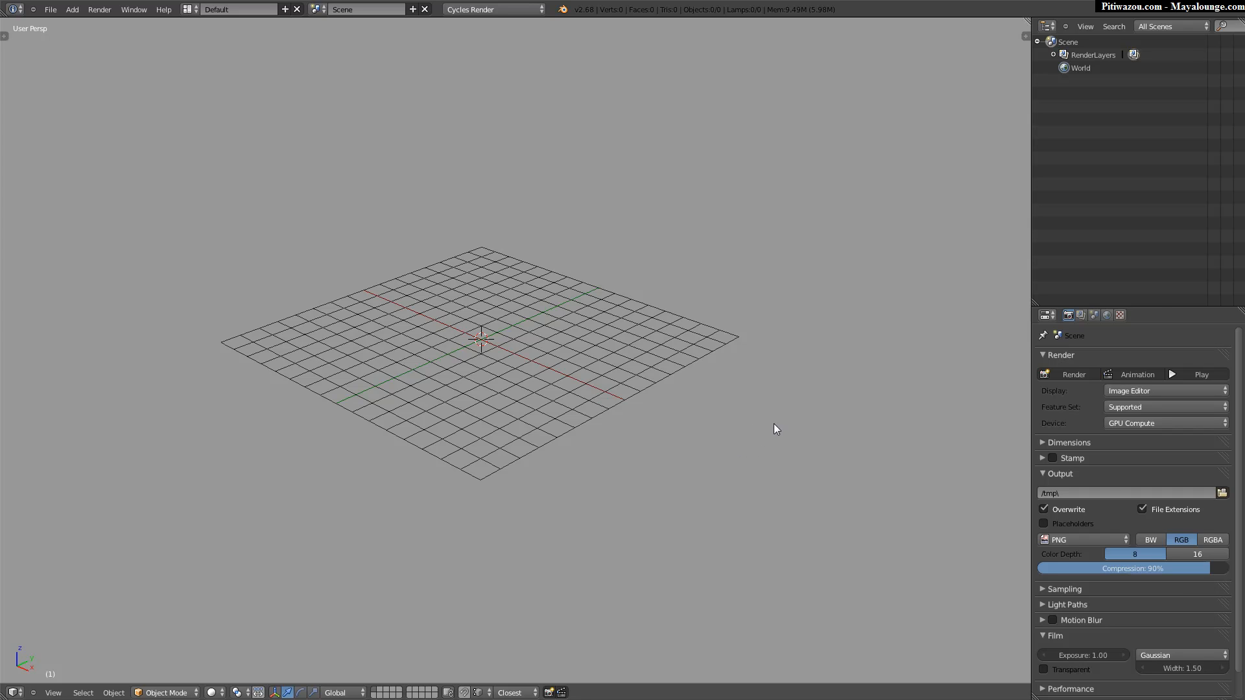
Review the enabled add-ons in the user preferences, enlarging the window to fit the whole list.
middle_drag(573, 332, 561, 330)
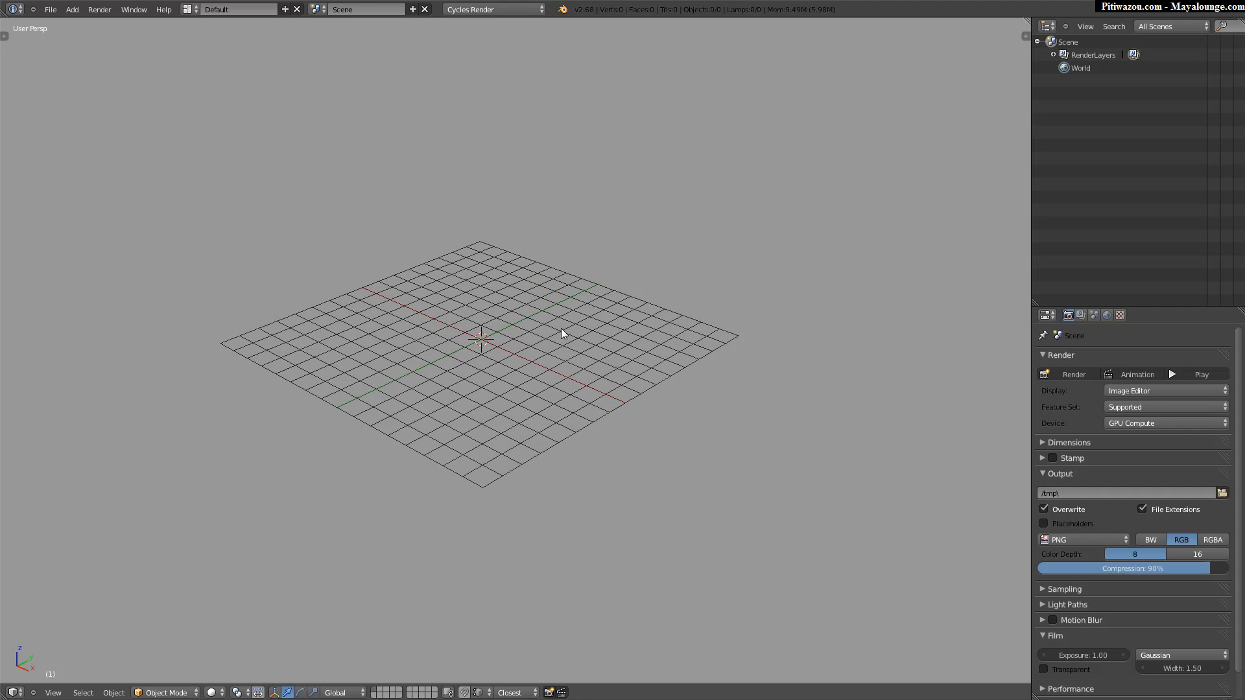
click(50, 9)
click(91, 132)
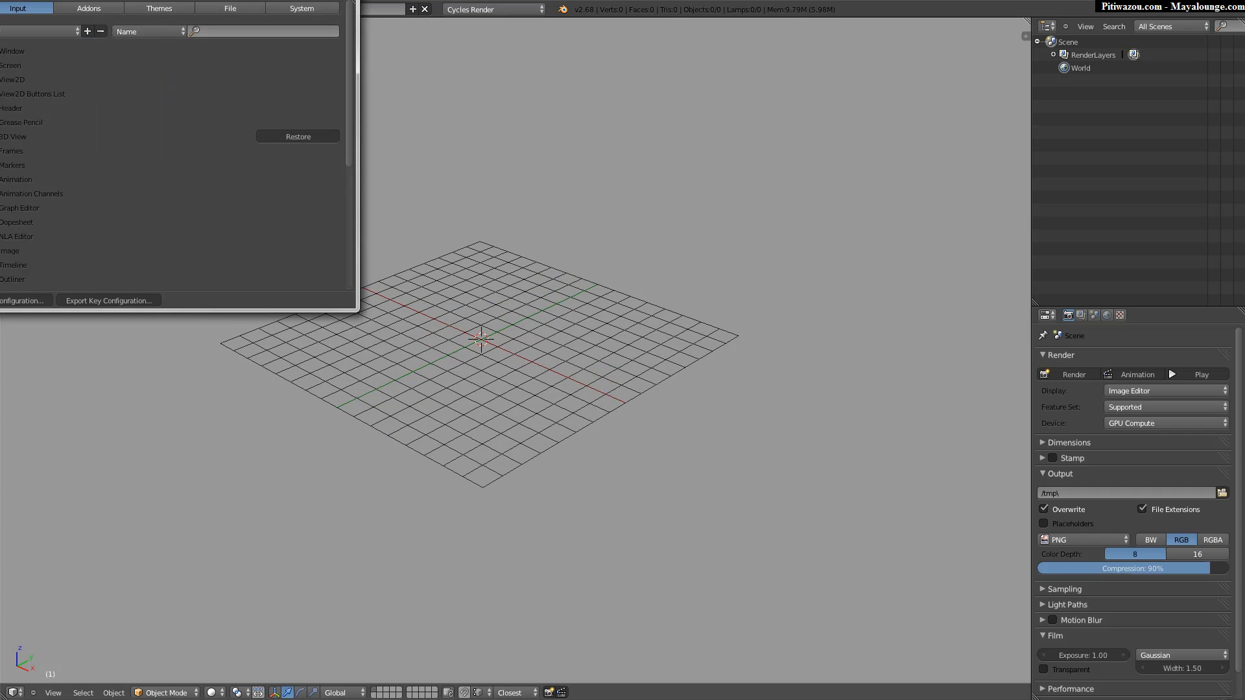
click(342, 74)
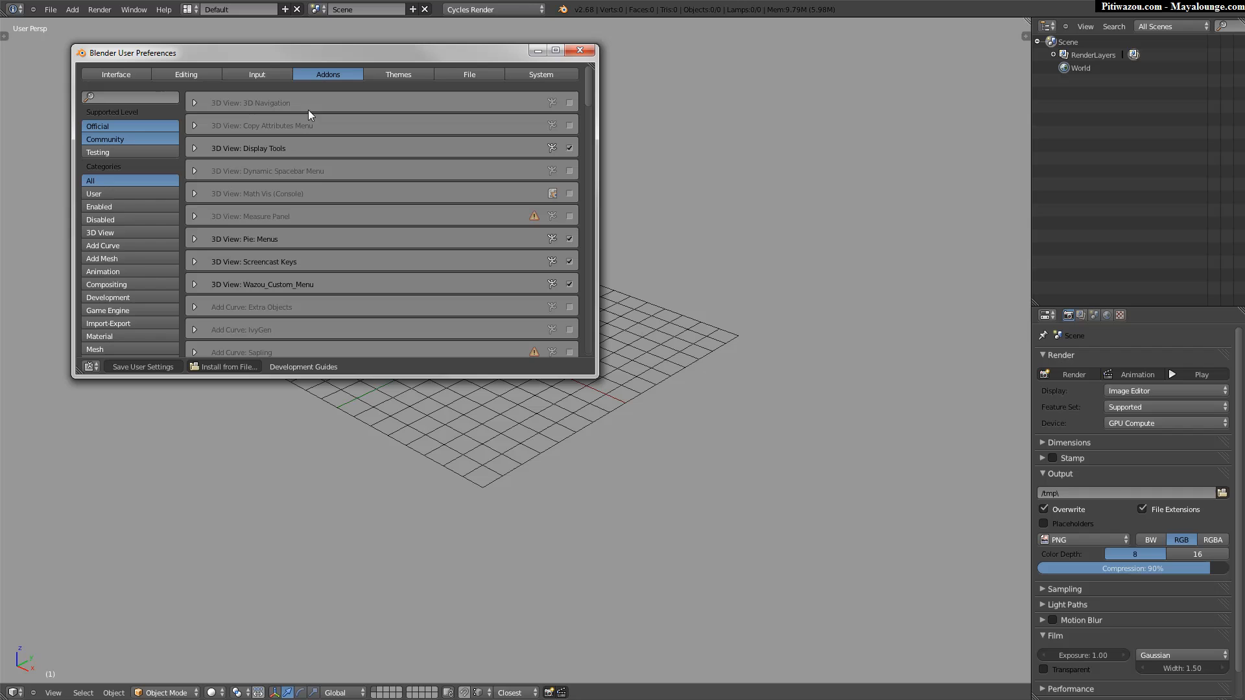
click(109, 207)
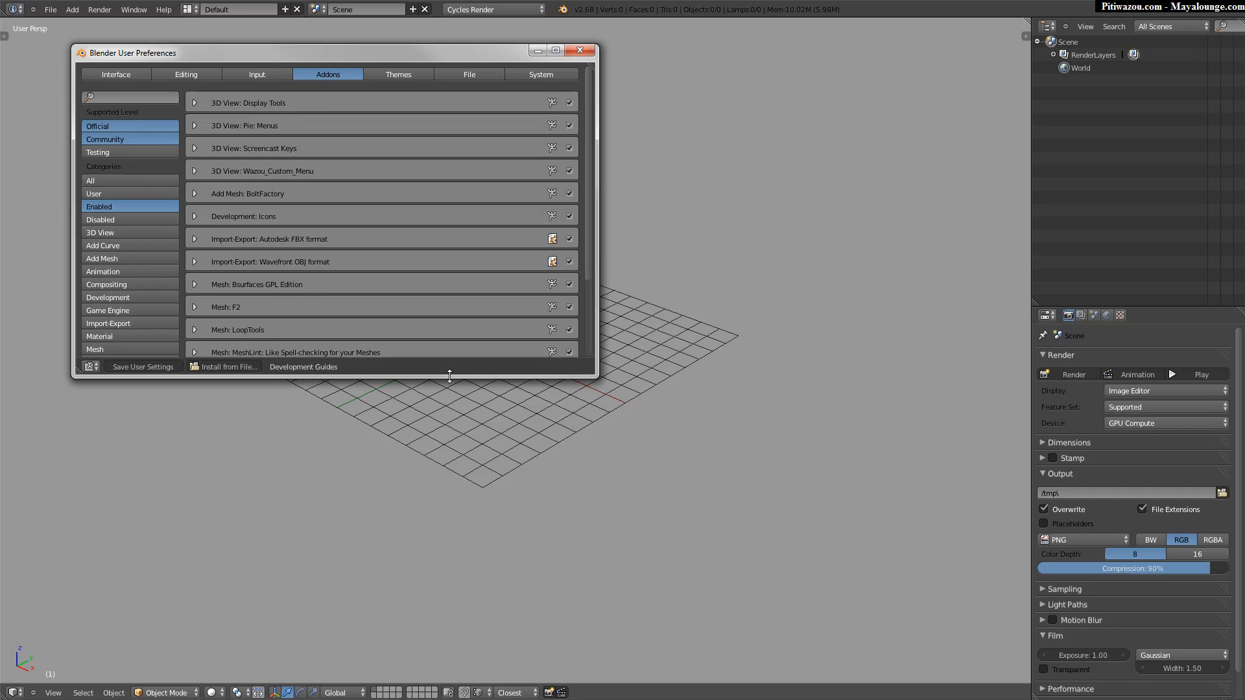
drag(448, 378, 448, 592)
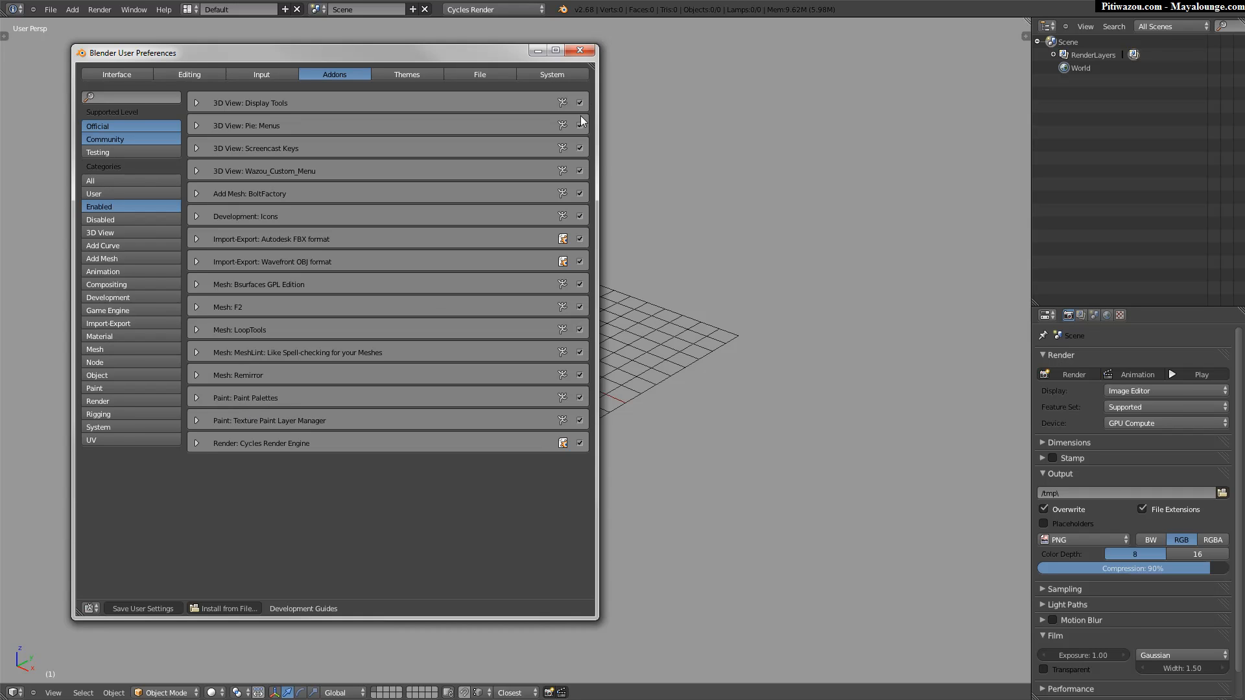
click(578, 51)
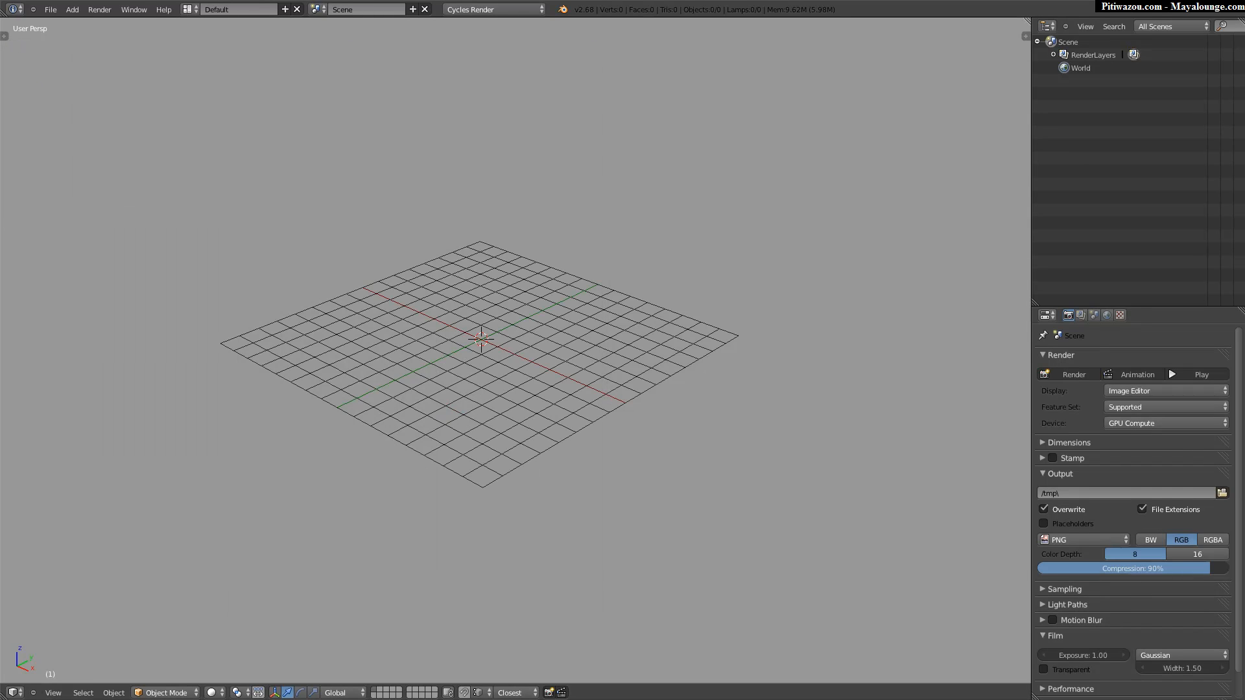
Show the tool shelf in the 3D view.
click(4, 36)
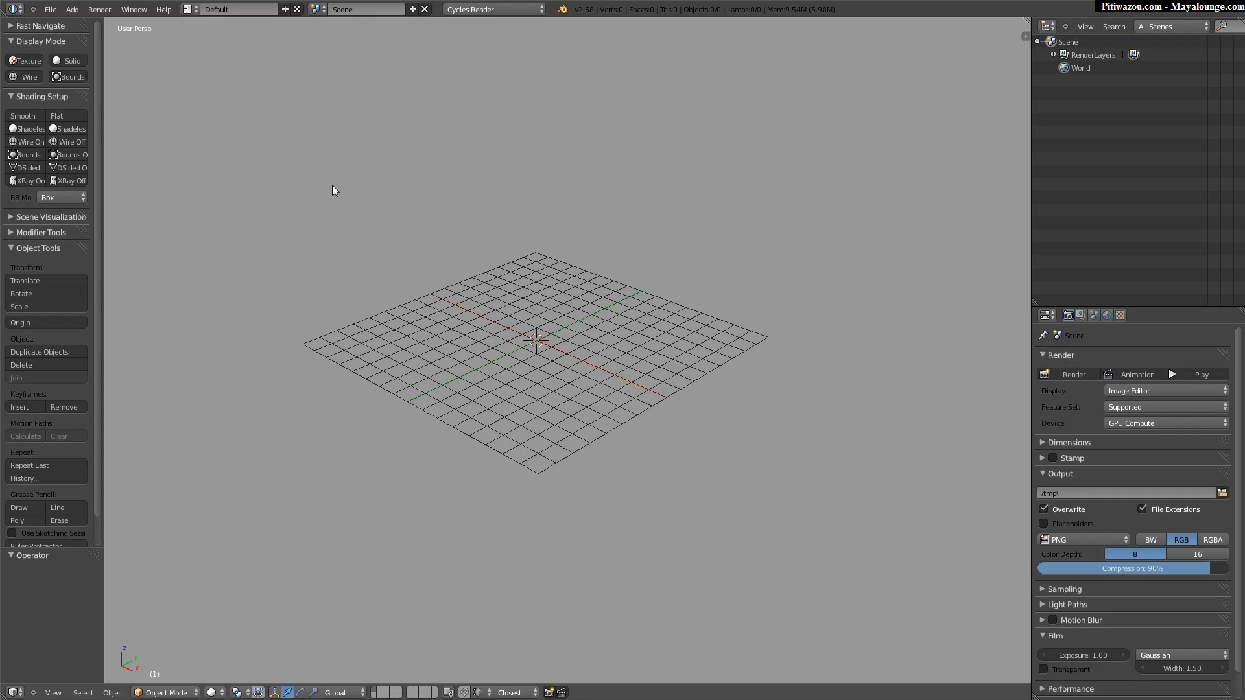
key(z)
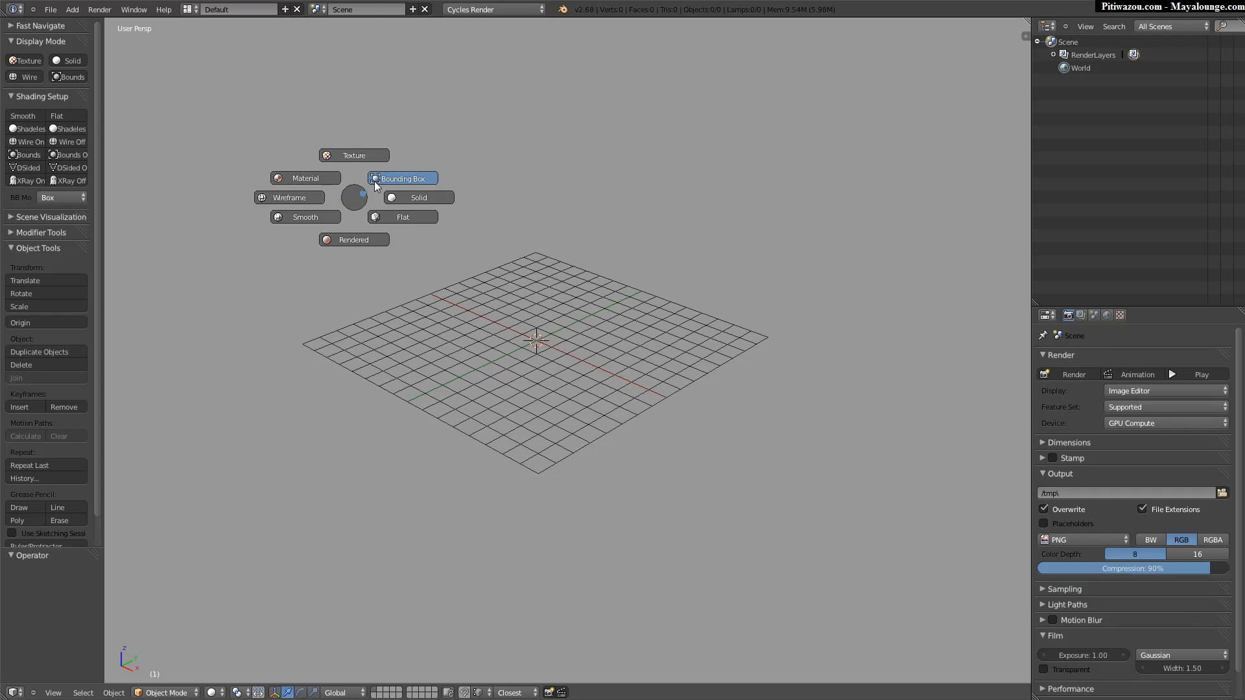
click(358, 192)
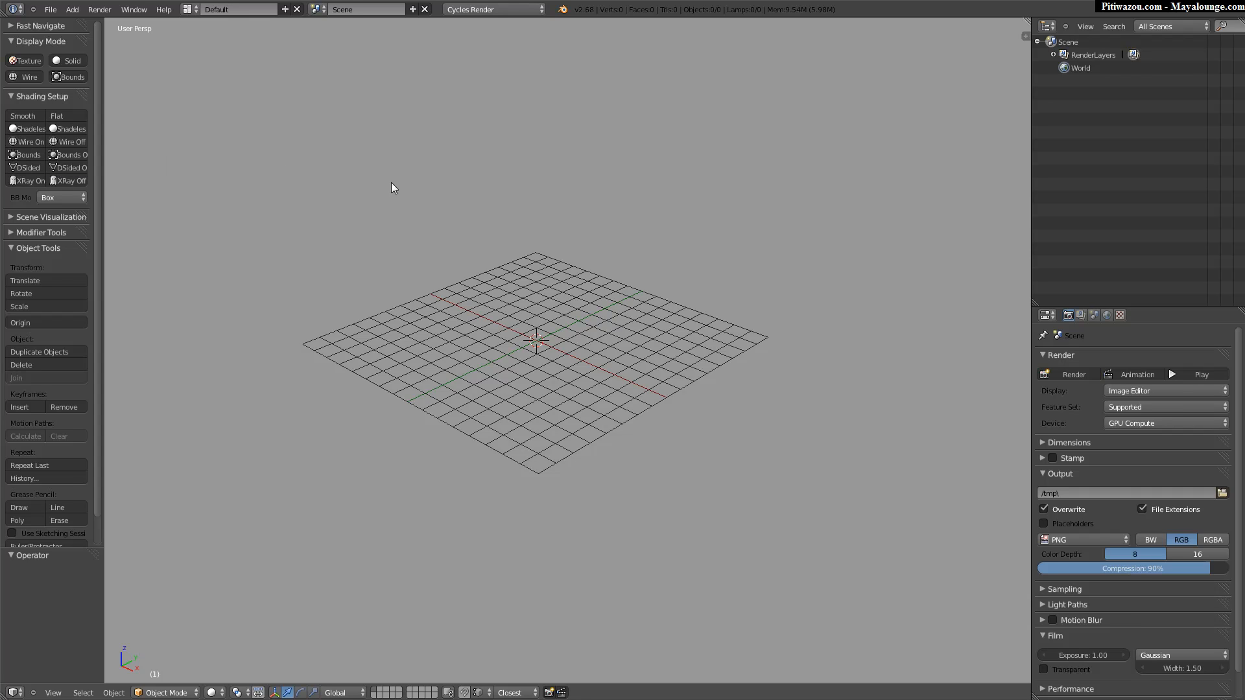
key(z)
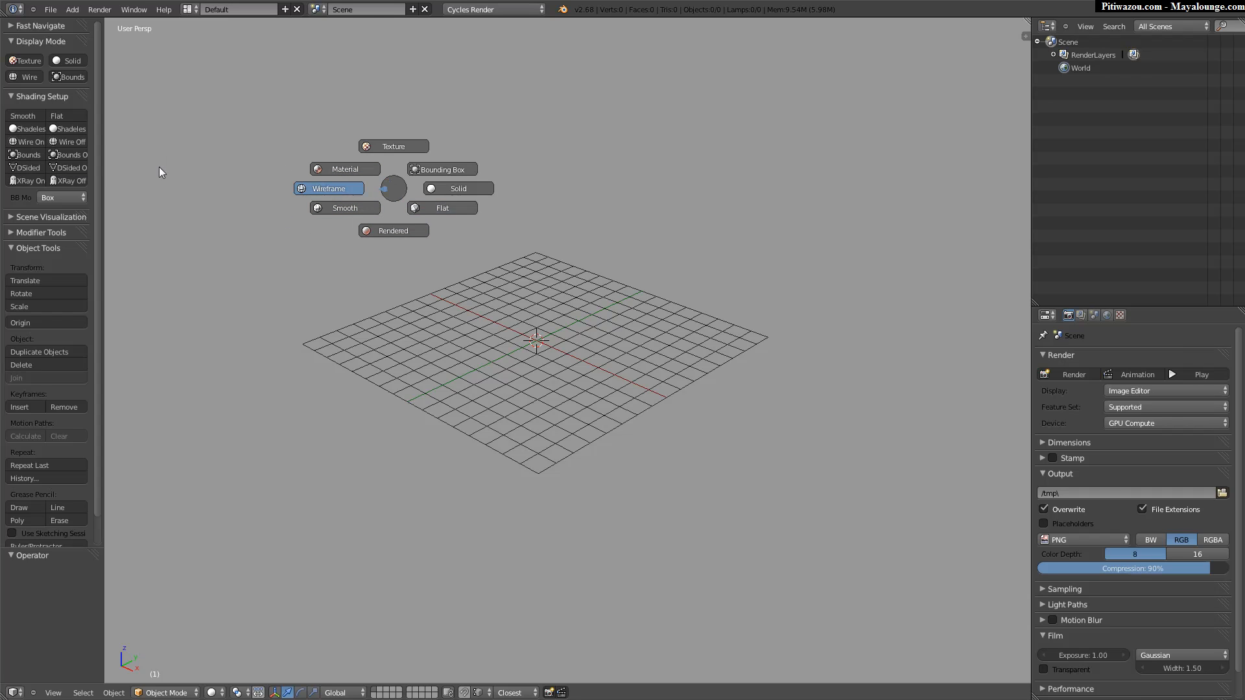
key(Escape)
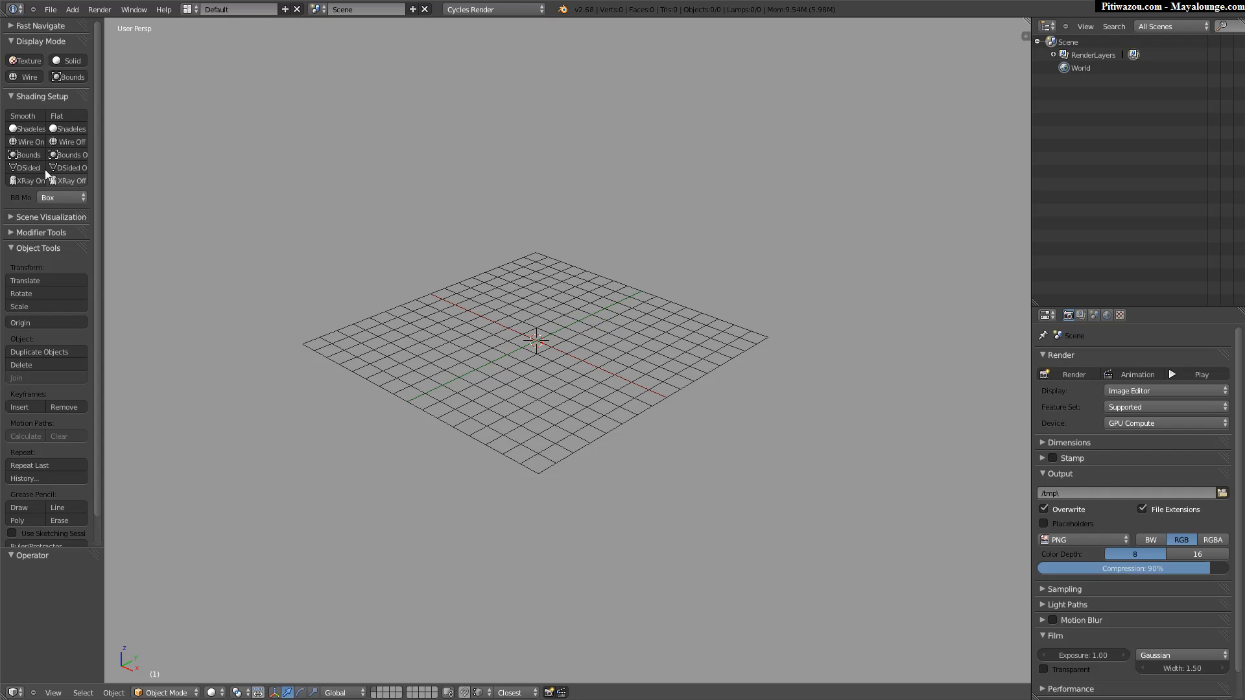
Expand the Modifier Tools section and add a cube mesh at the world origin.
click(30, 232)
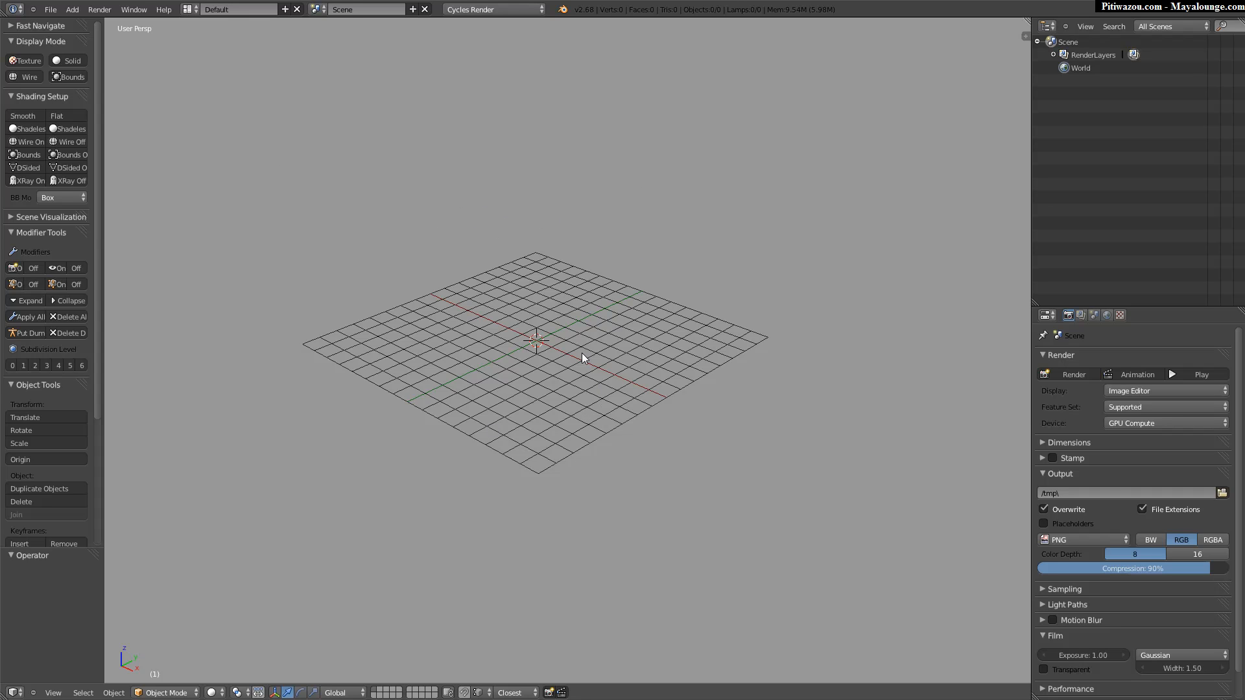
key(shift+a)
mouse_move(561, 302)
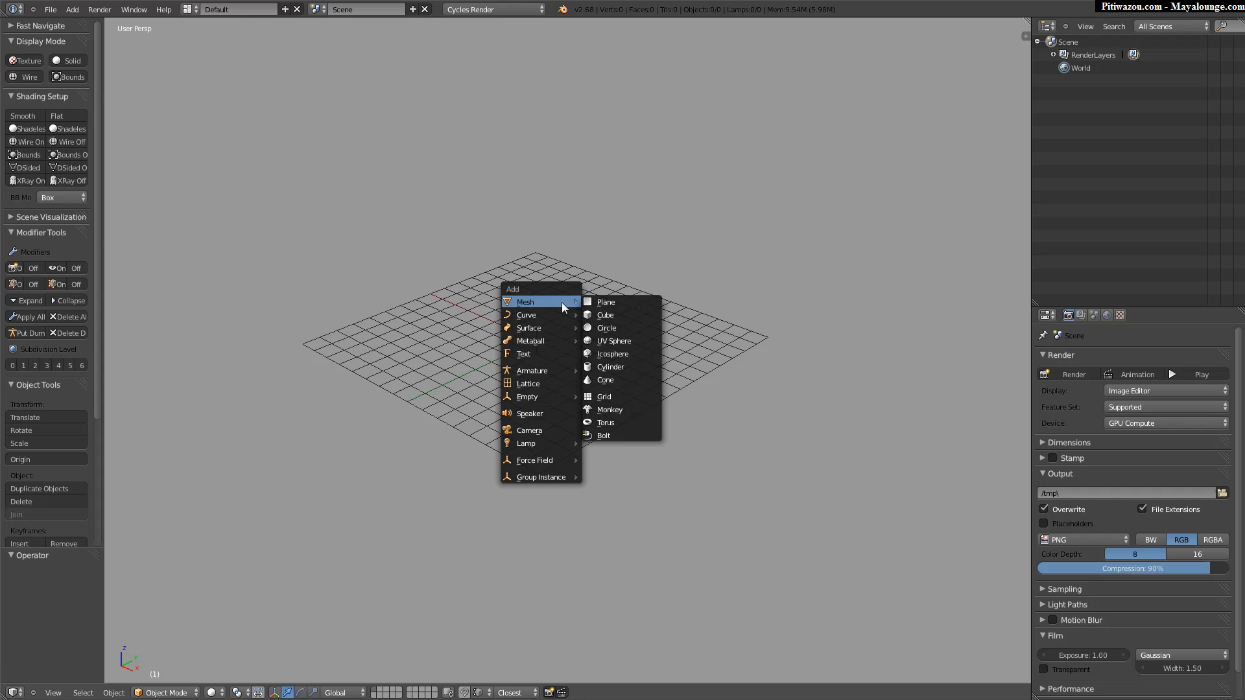
click(610, 313)
scroll(464, 339, up, 5)
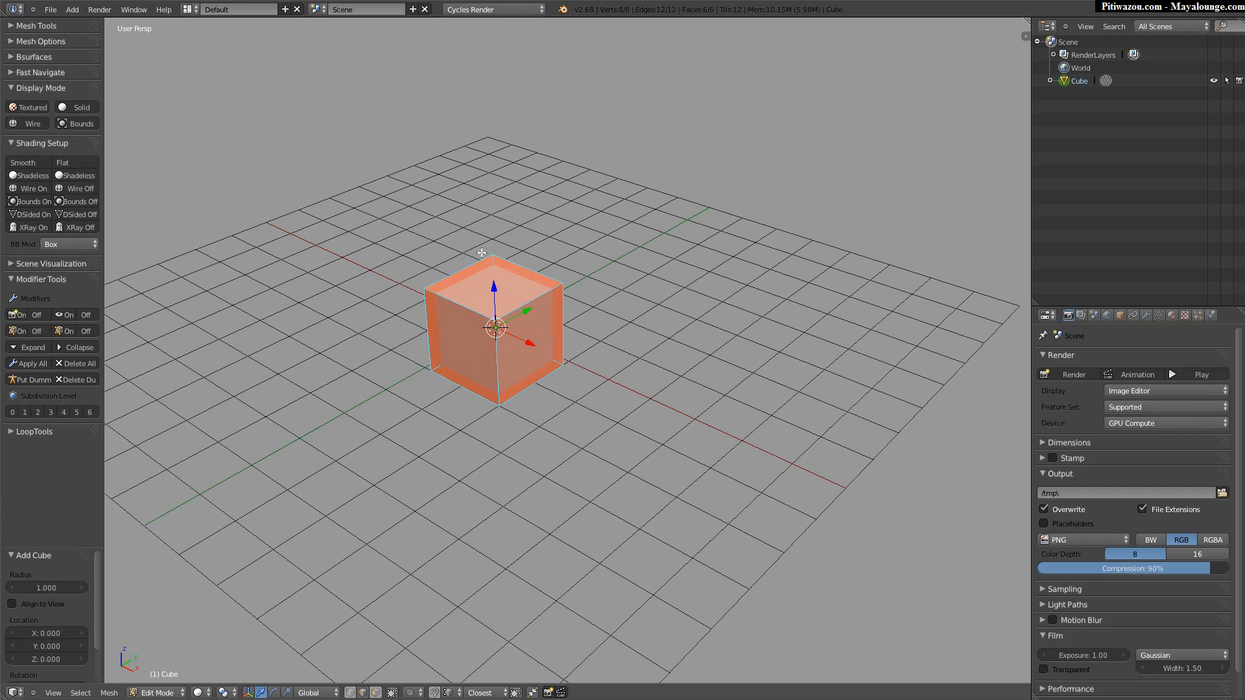
Subdivide the cube at level 2 with a modifier, testing its edit-mode, viewport and cage display toggles.
key(ctrl+2)
scroll(480, 258, up, 4)
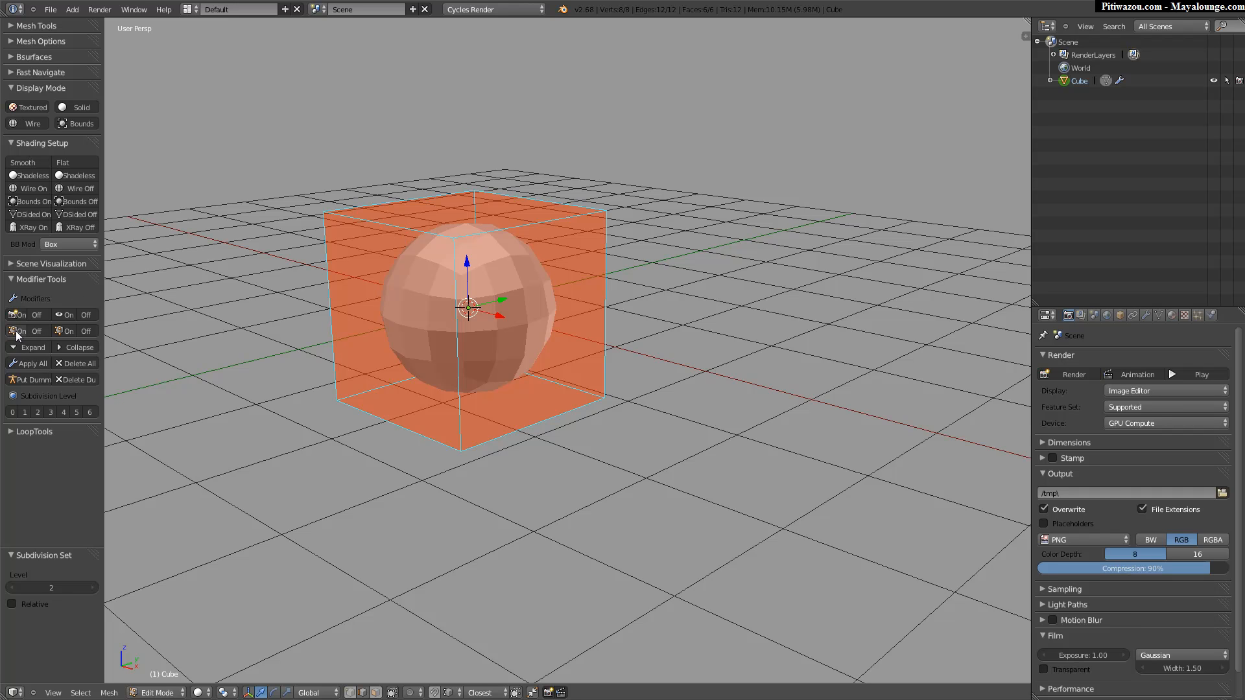
click(38, 331)
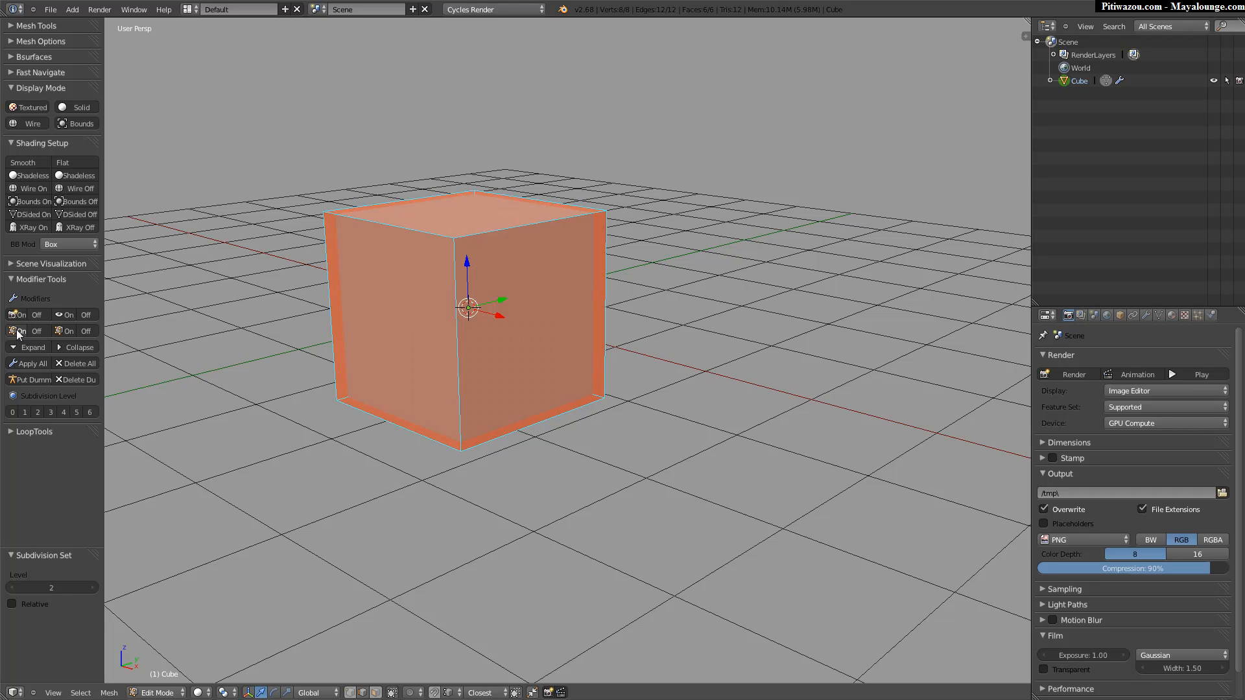
click(21, 332)
click(87, 316)
click(67, 315)
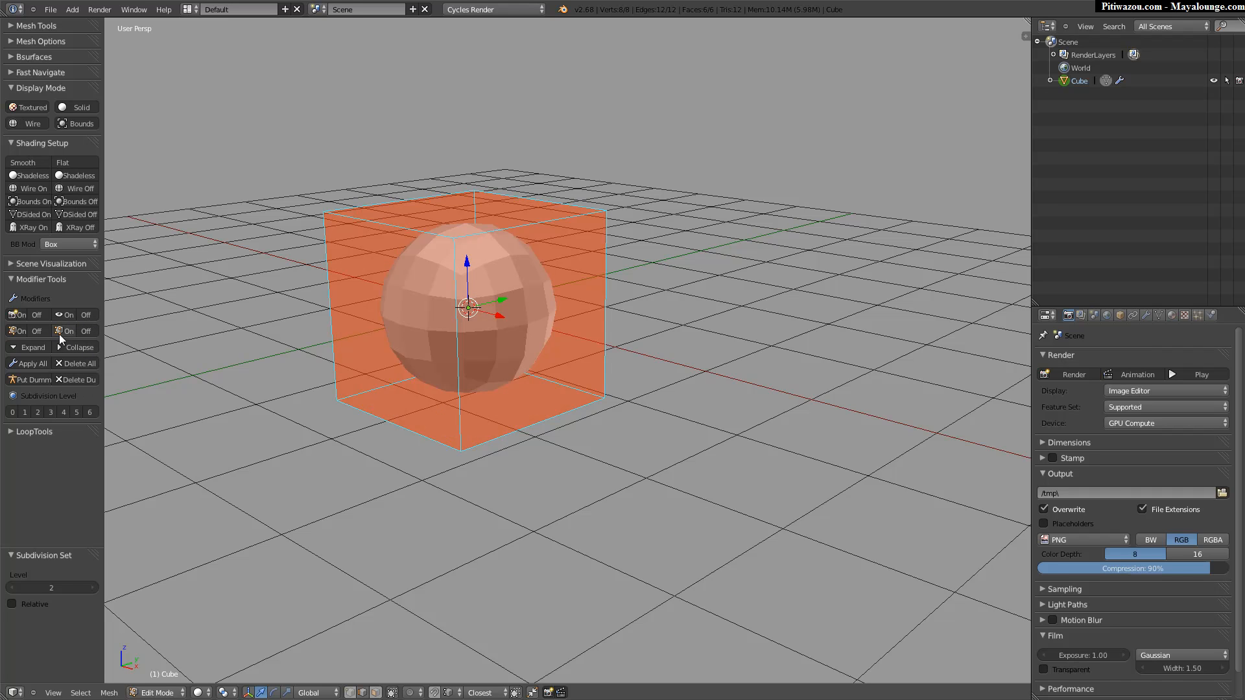
click(64, 334)
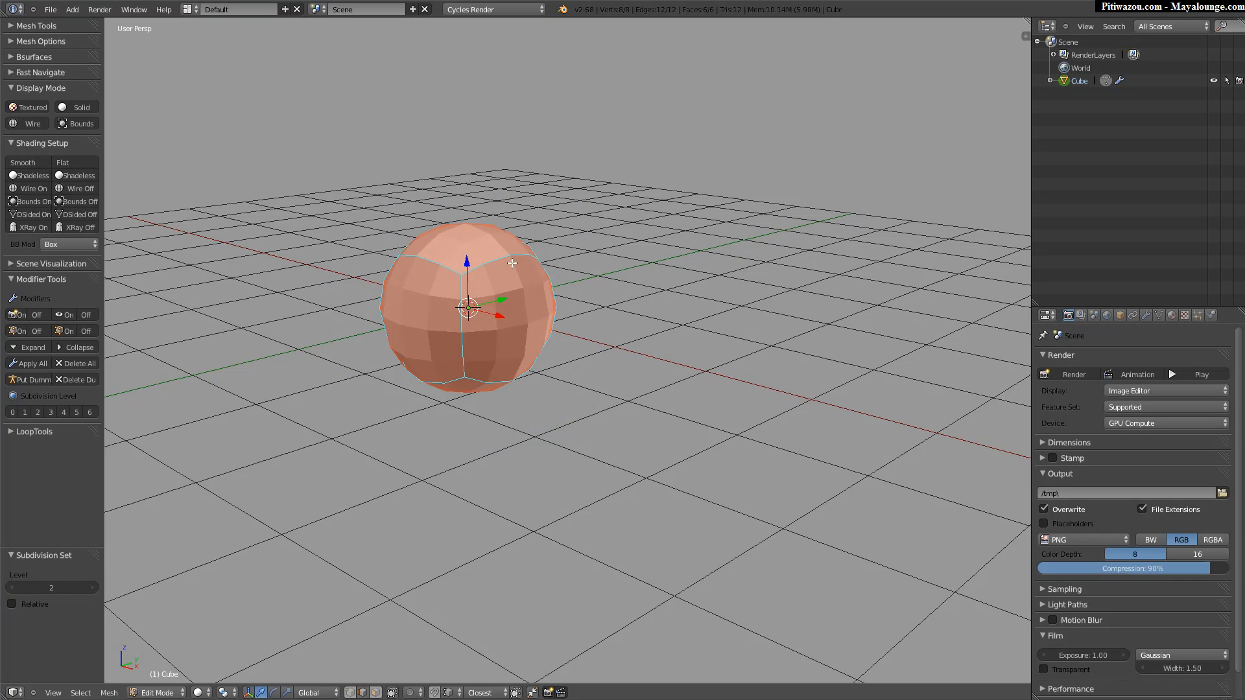
middle_drag(406, 311, 407, 286)
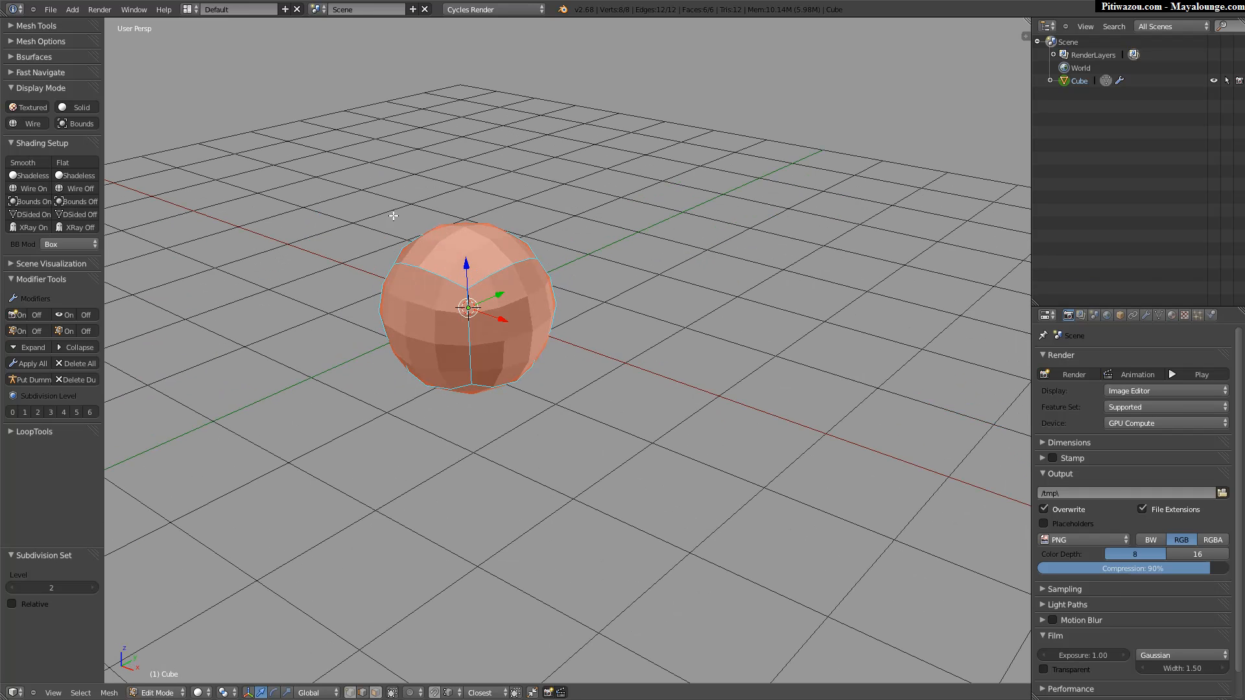
Delete all the cube's modifiers and subdivide it at level 6 with the edit cage fitted to the surface.
click(69, 366)
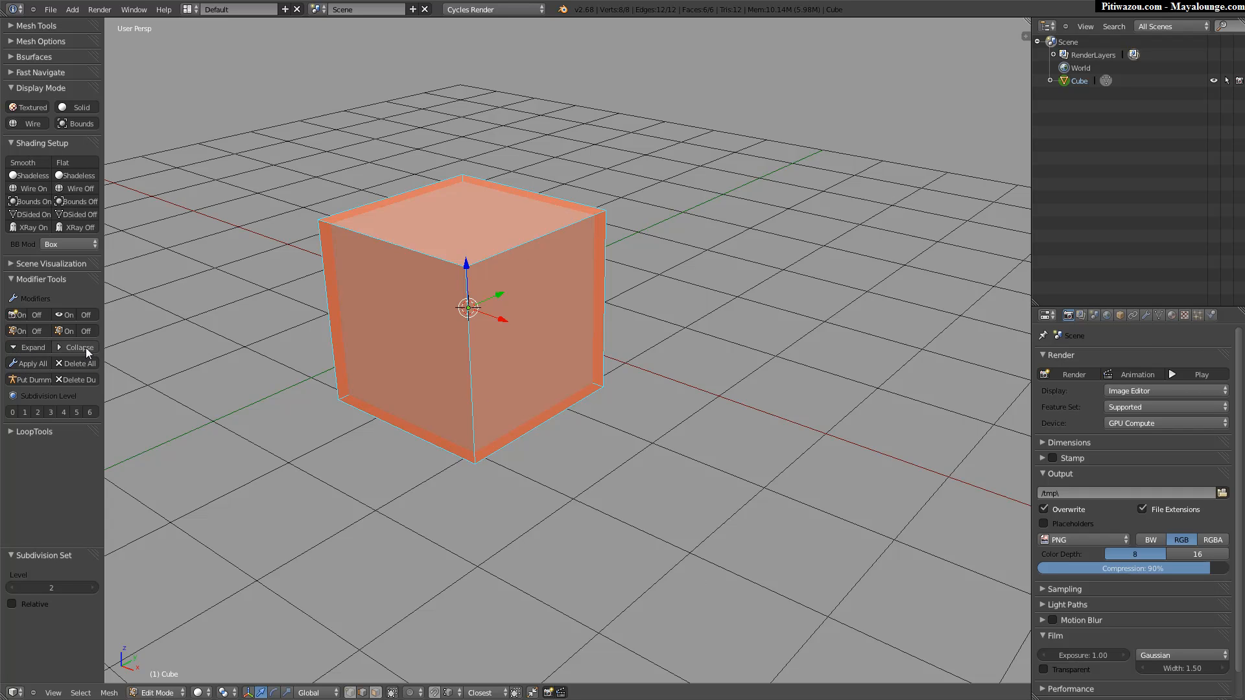
click(26, 412)
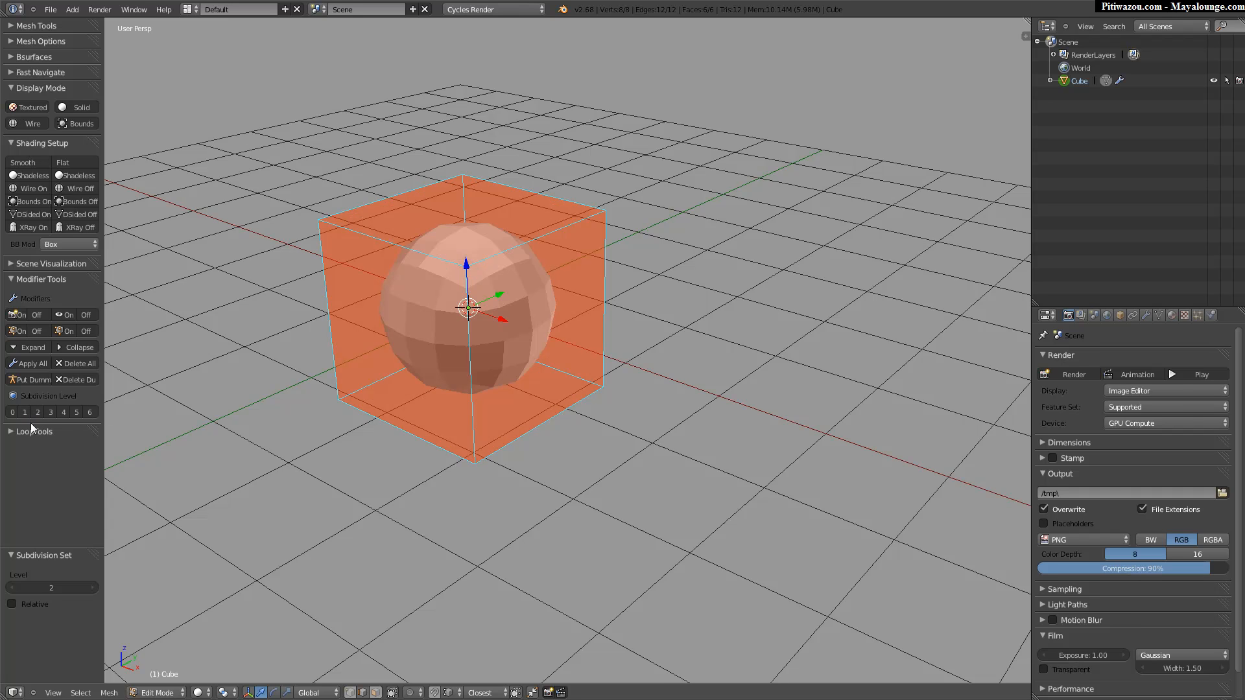
click(90, 412)
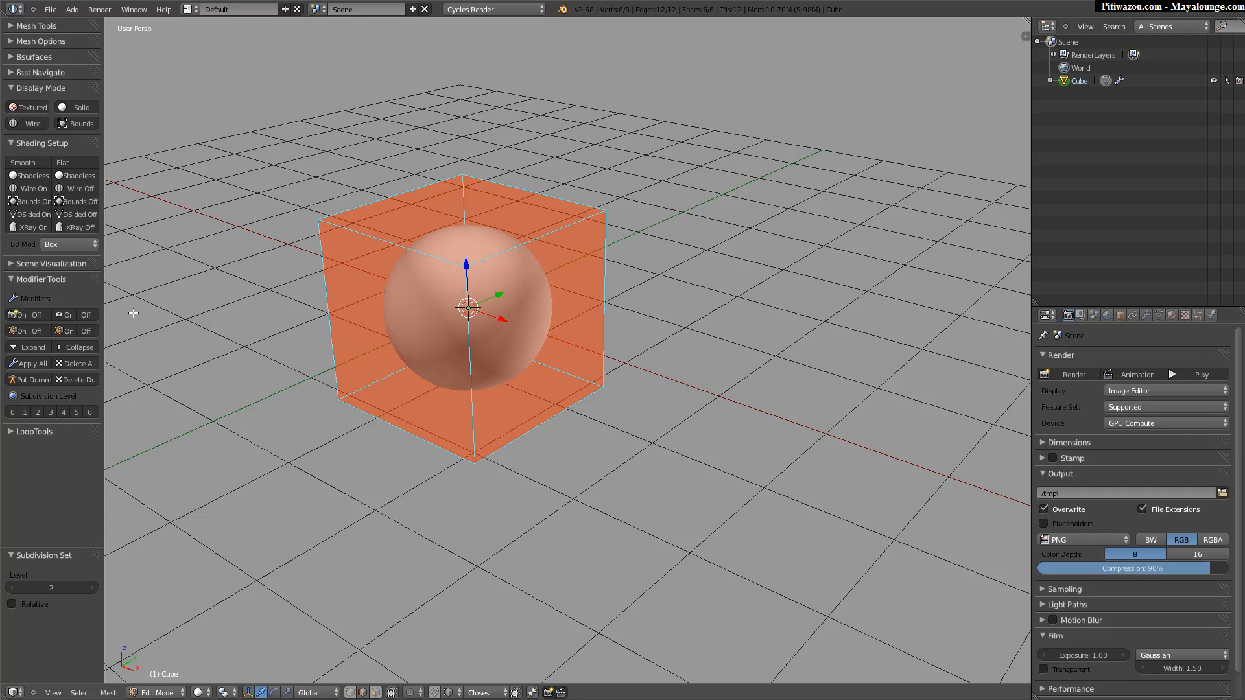
click(77, 332)
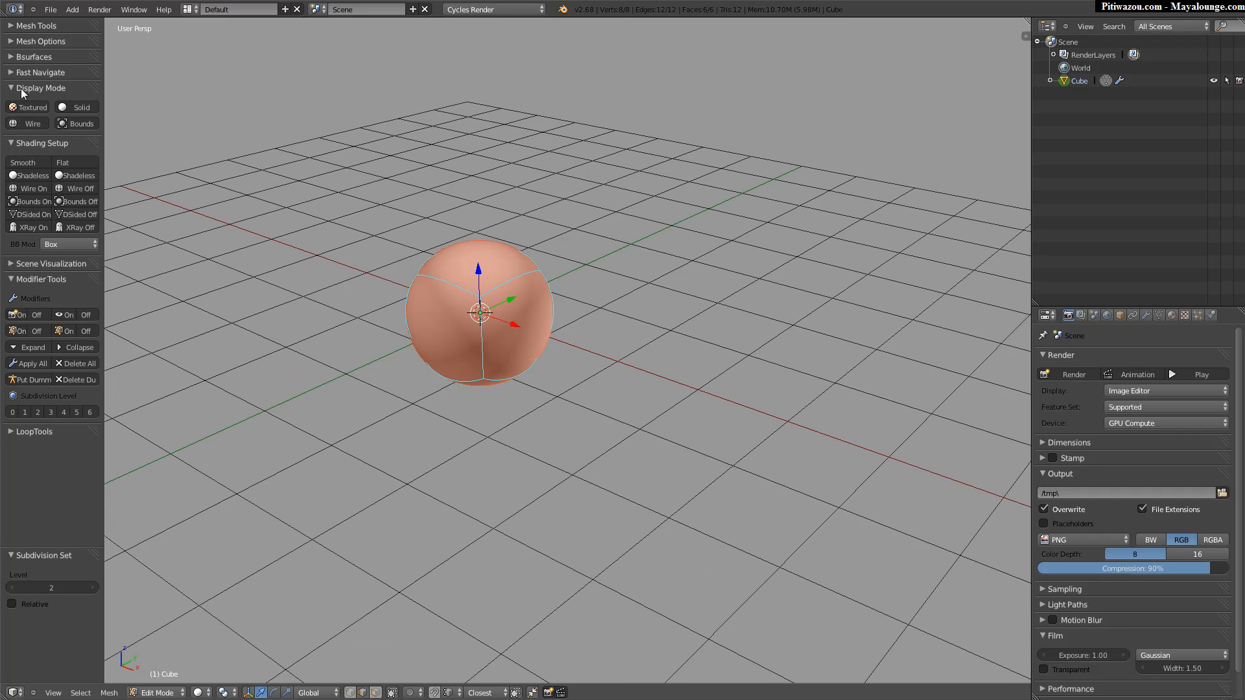
Collapse the Display Mode, Shading Setup and Modifier Tools sections and expand LoopTools.
click(29, 89)
click(40, 103)
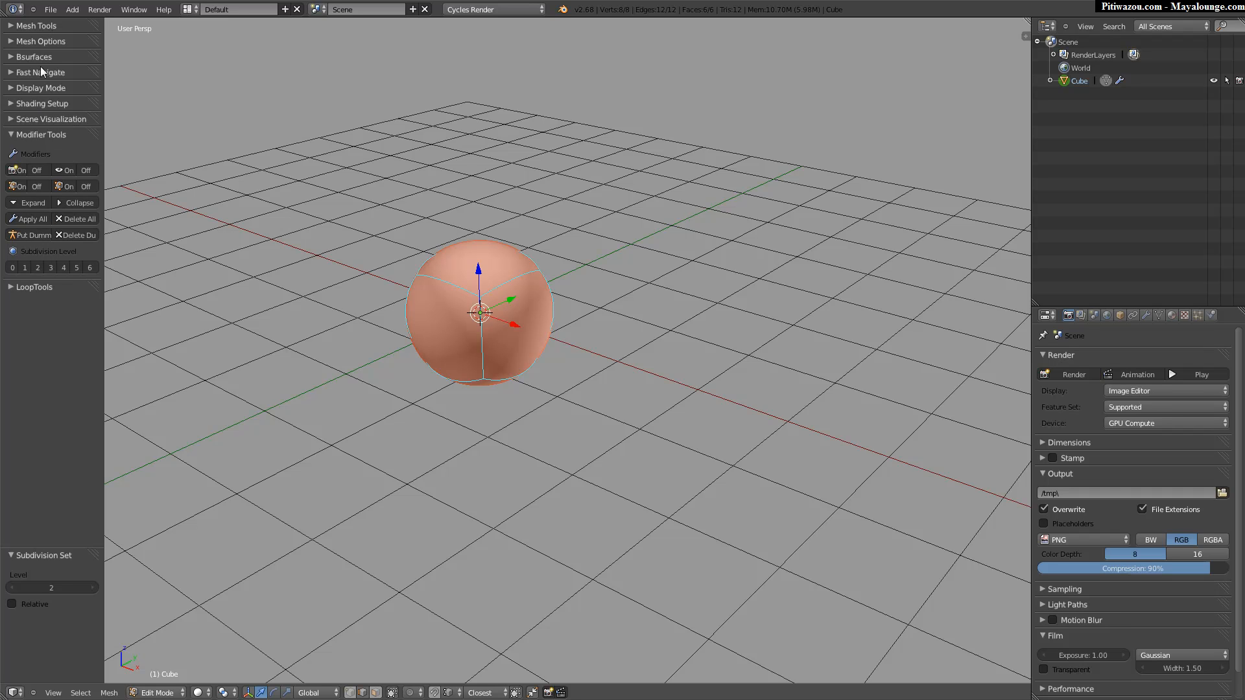
click(30, 135)
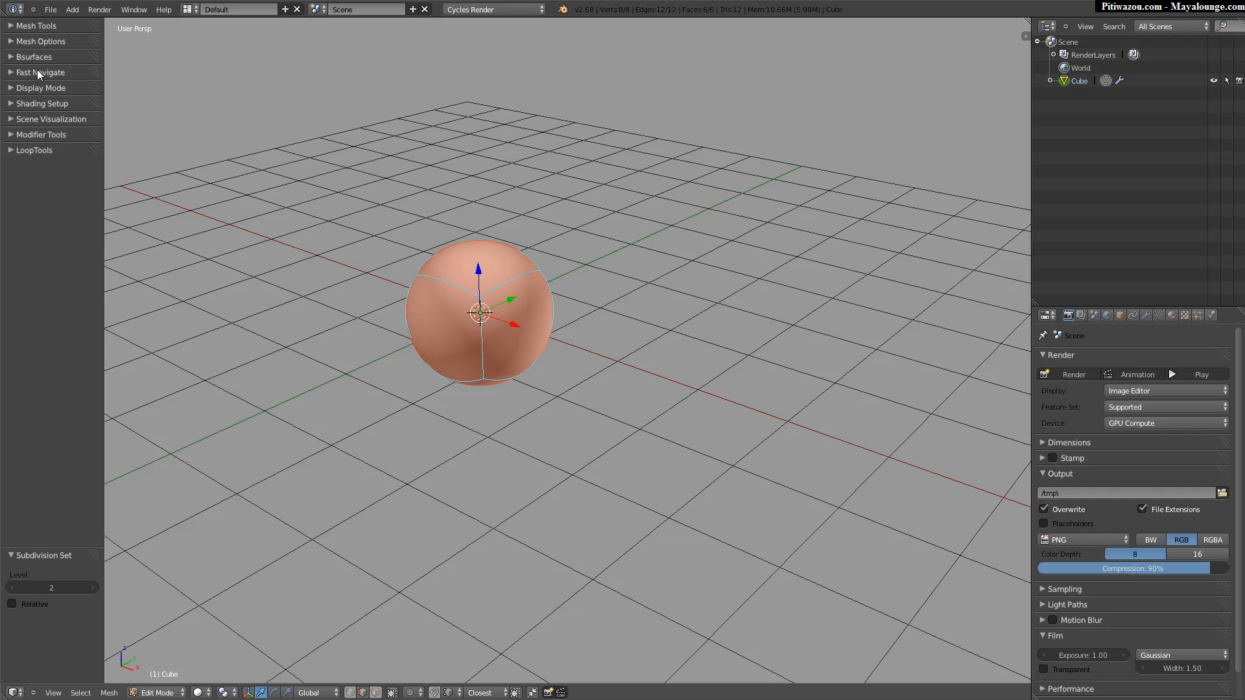
click(26, 149)
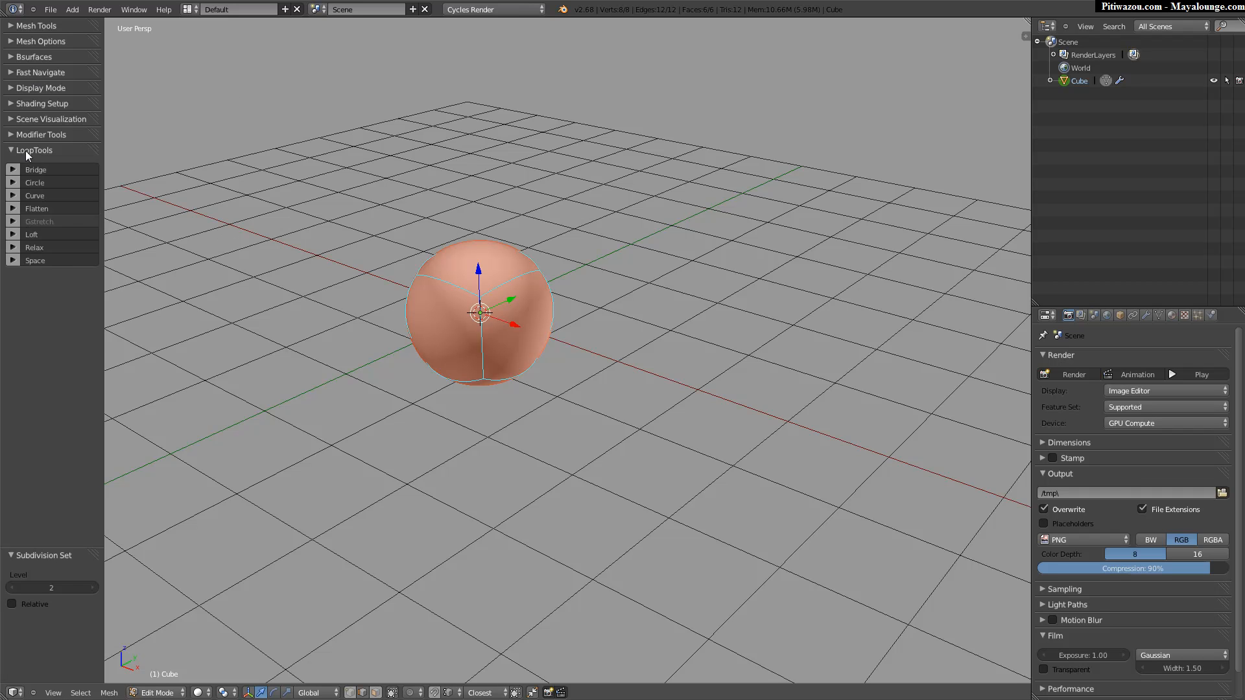
Look through the LoopTools operations offered among the mesh's special commands.
middle_drag(314, 259, 314, 271)
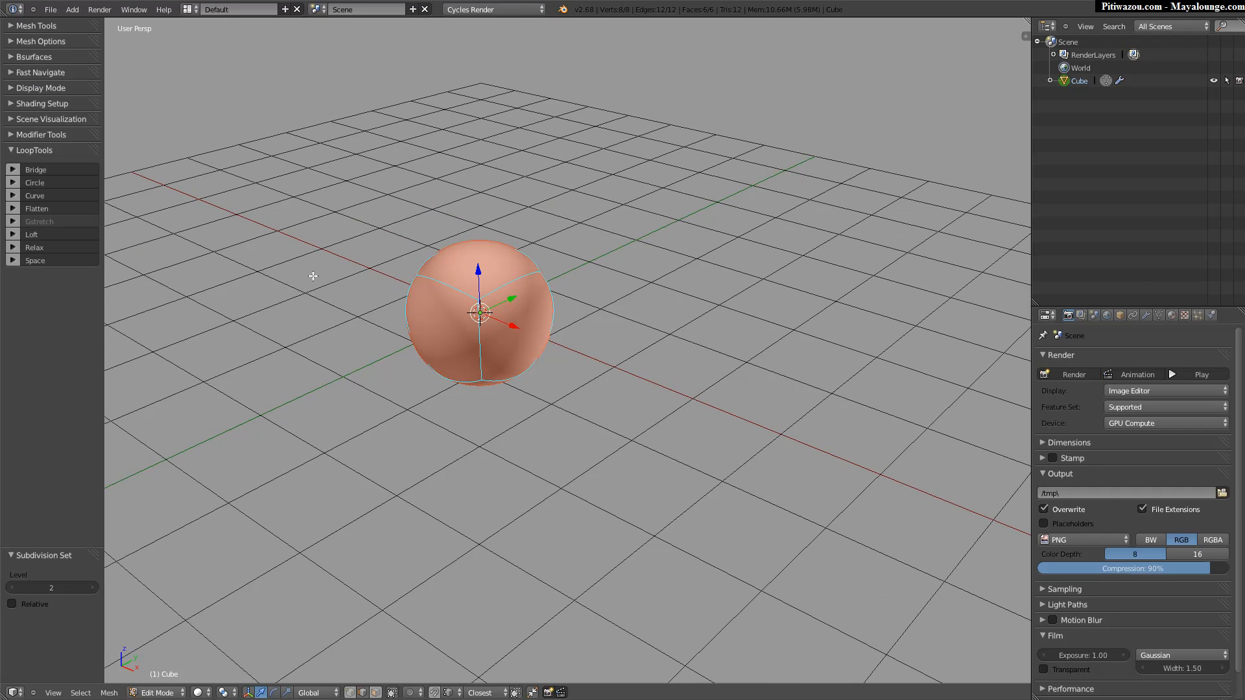
key(w)
mouse_move(308, 282)
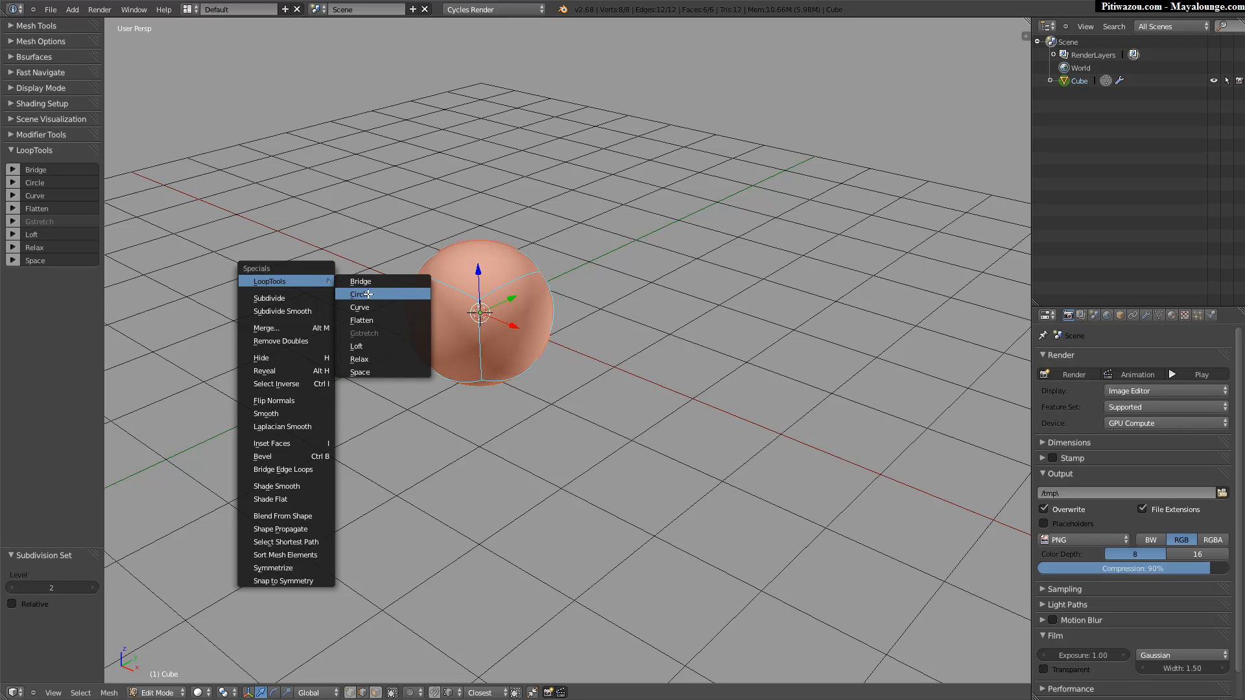
click(363, 354)
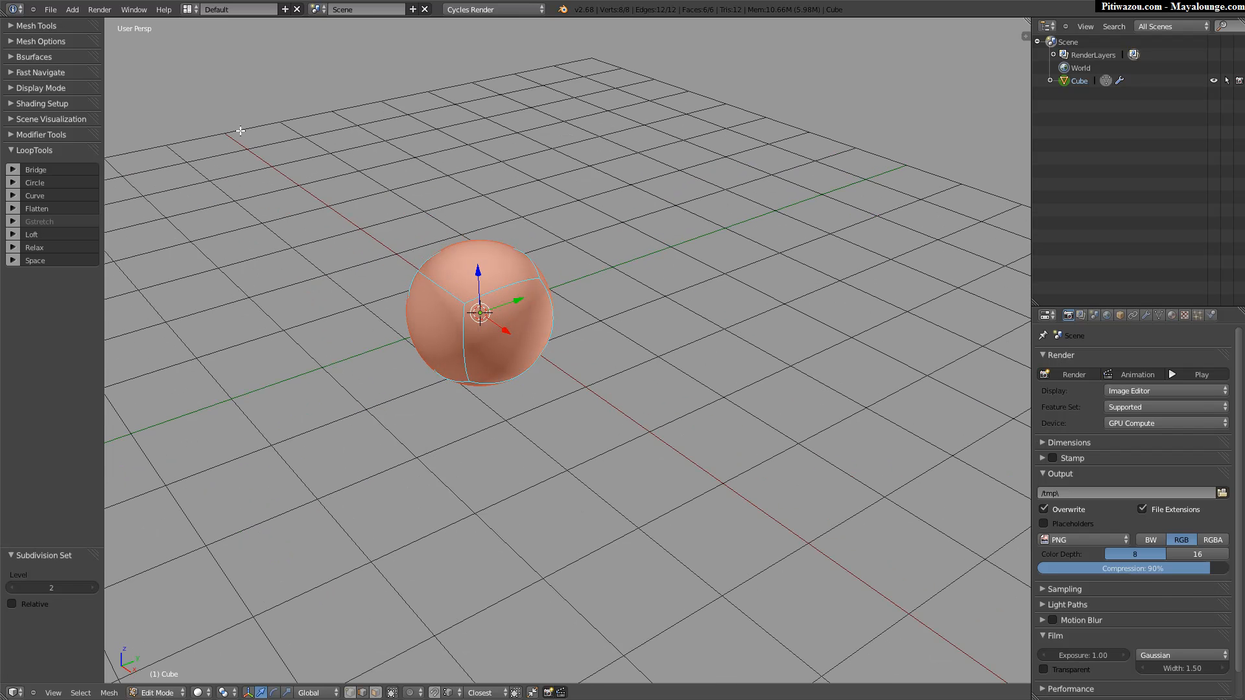
Expand Modifier Tools again and delete all modifiers from the cube.
click(10, 88)
click(10, 89)
click(11, 134)
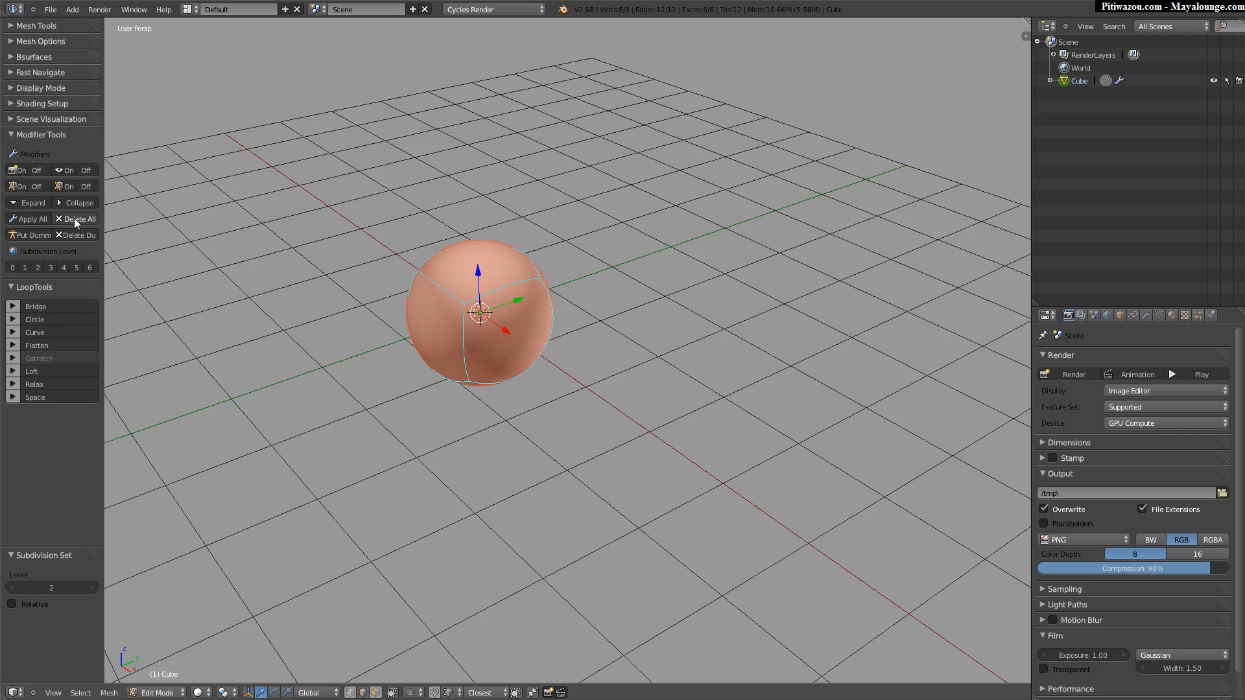
click(74, 220)
middle_drag(247, 244, 485, 265)
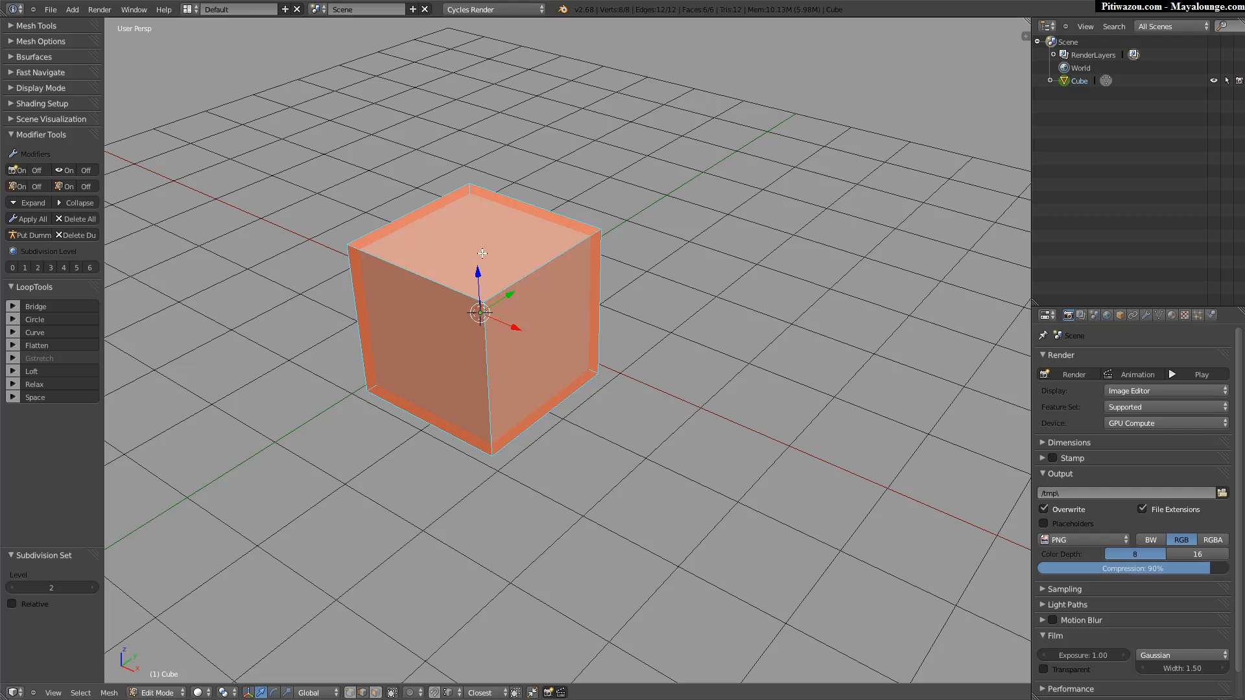
Switch to face selection and inset the cube's top face with a thickness of about 0.54.
key(Tab)
click(524, 253)
right_click(491, 260)
middle_drag(486, 262, 457, 273)
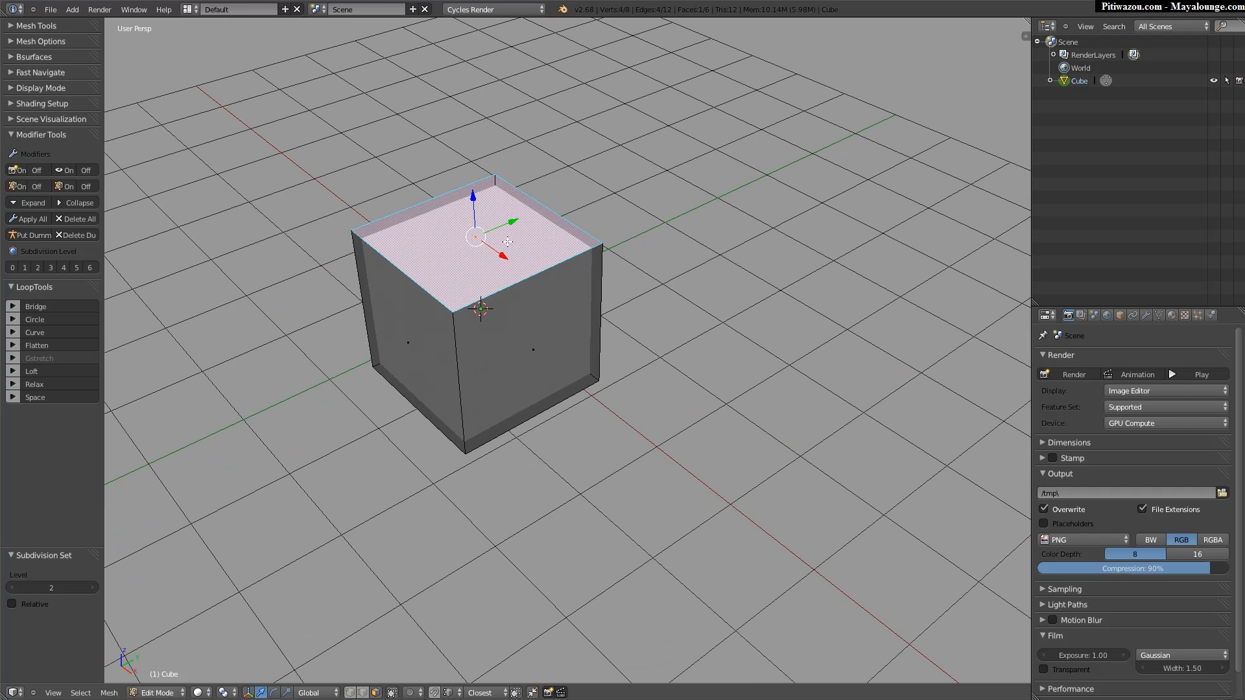
key(i)
click(540, 266)
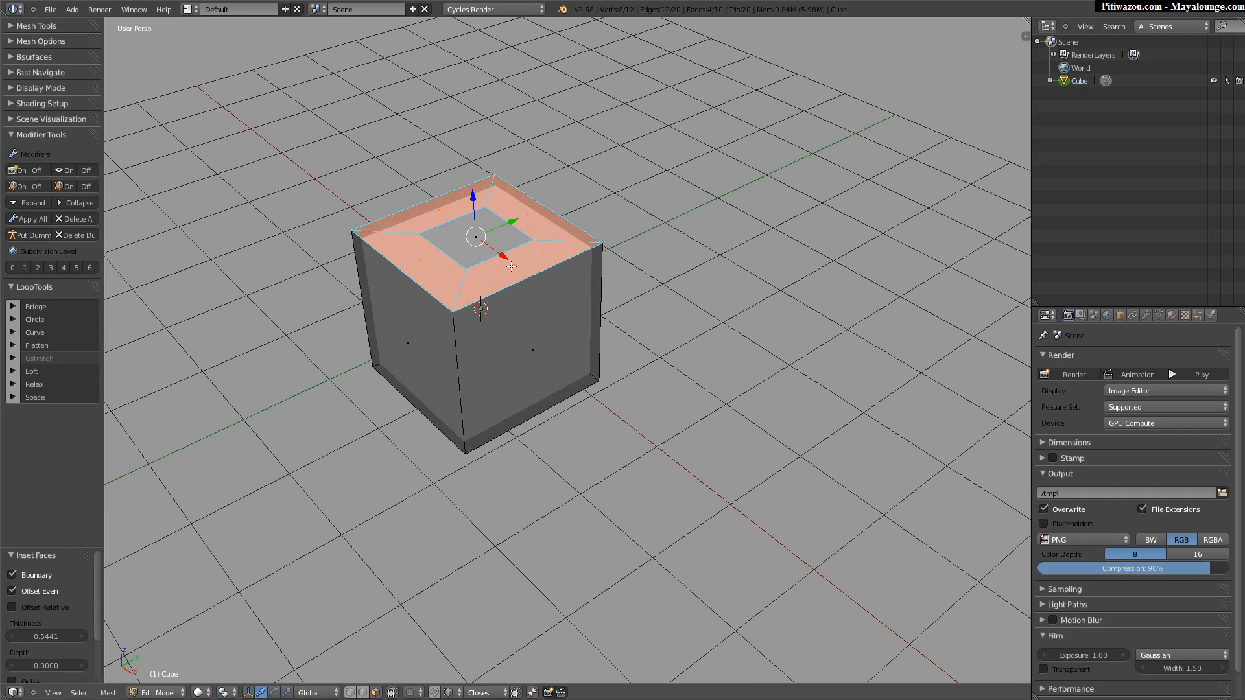
Select the entire cube mesh and subdivide it with one cut.
key(a)
key(a)
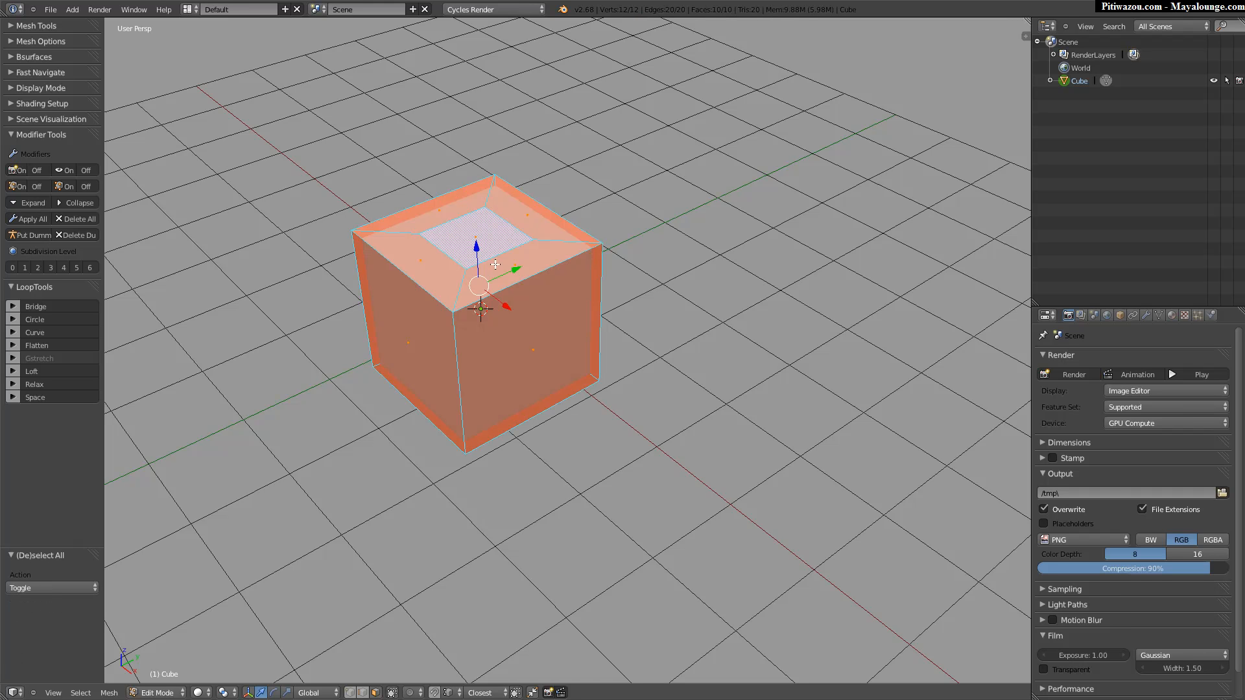
key(w)
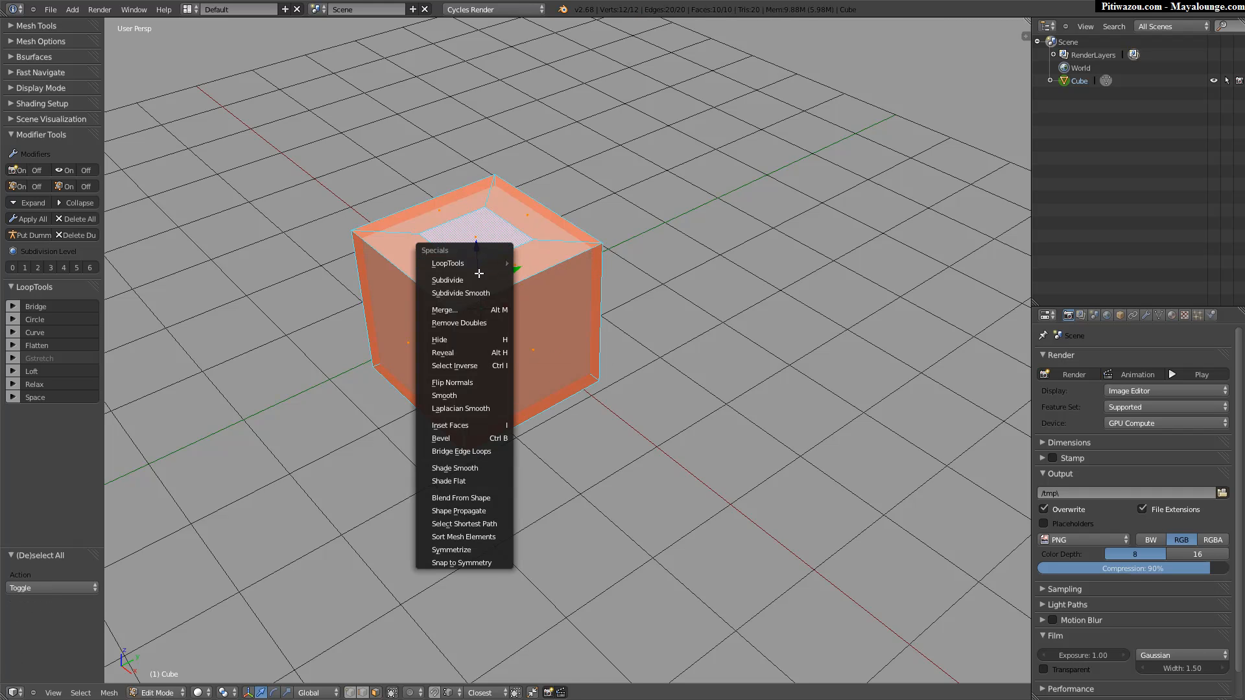
click(486, 259)
middle_drag(486, 259, 437, 236)
scroll(437, 236, up, 3)
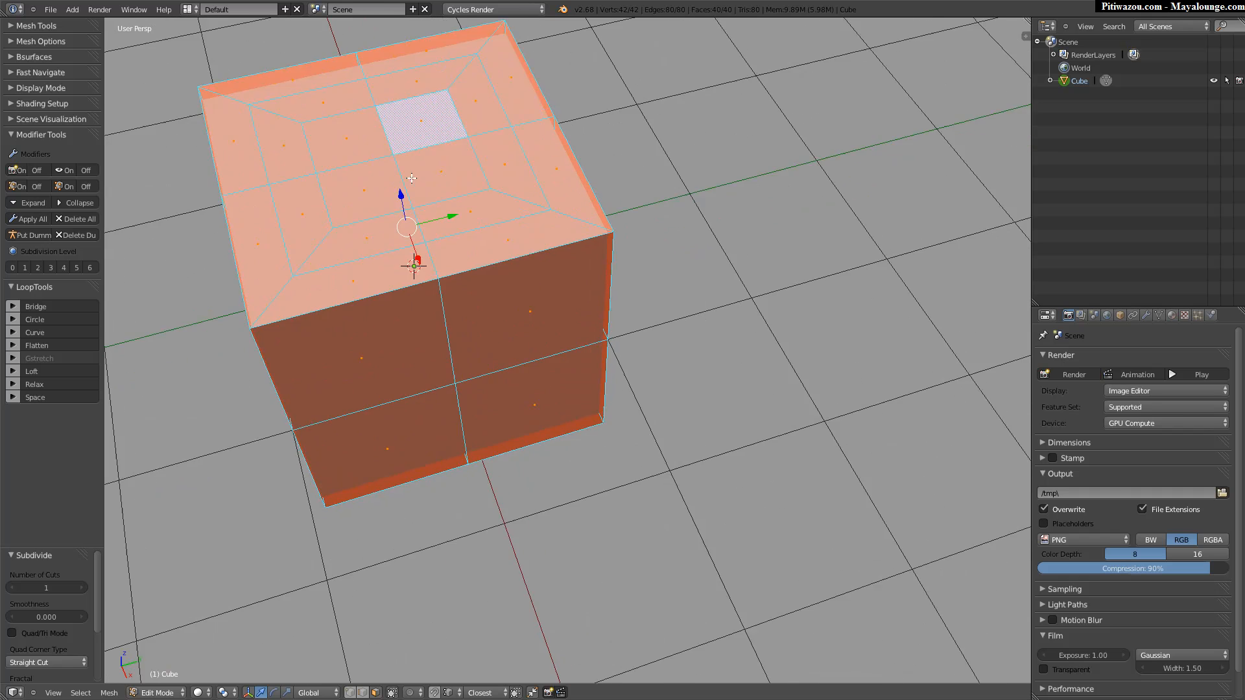
shift+middle_drag(393, 126, 489, 274)
key(x)
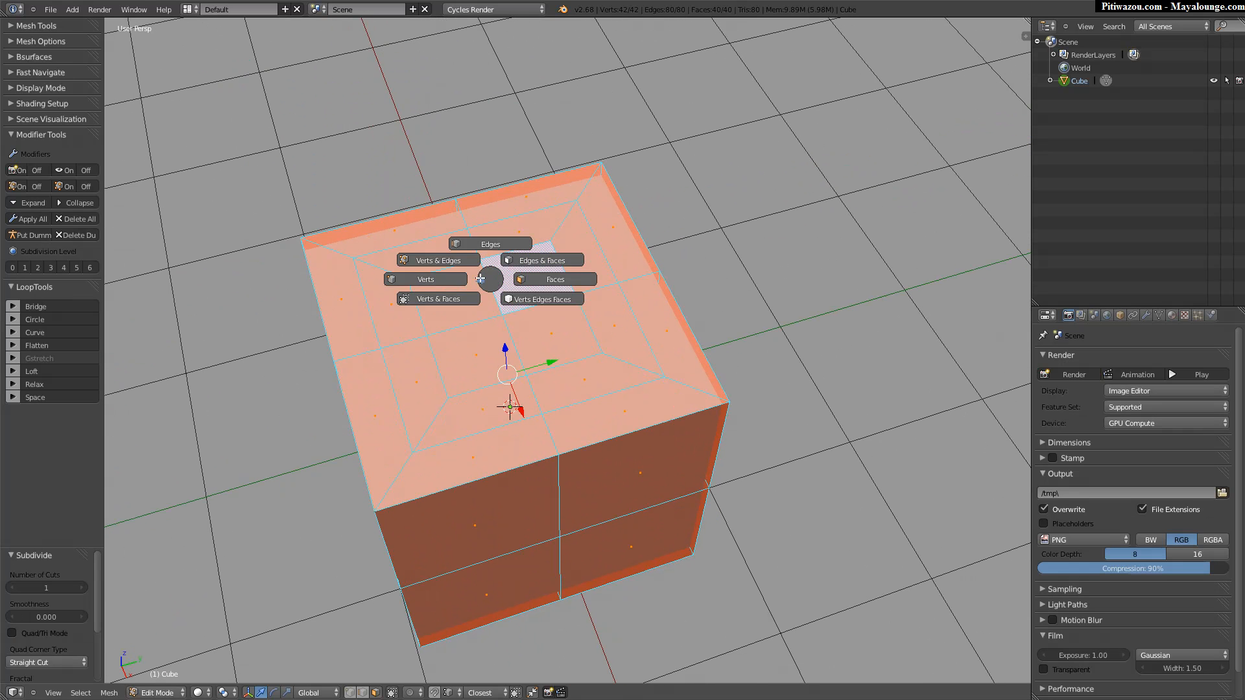
key(Escape)
Select the four central faces on the cube's top and round them with LoopTools Circle.
right_click(458, 296)
shift+right_click(528, 275)
shift+right_click(555, 334)
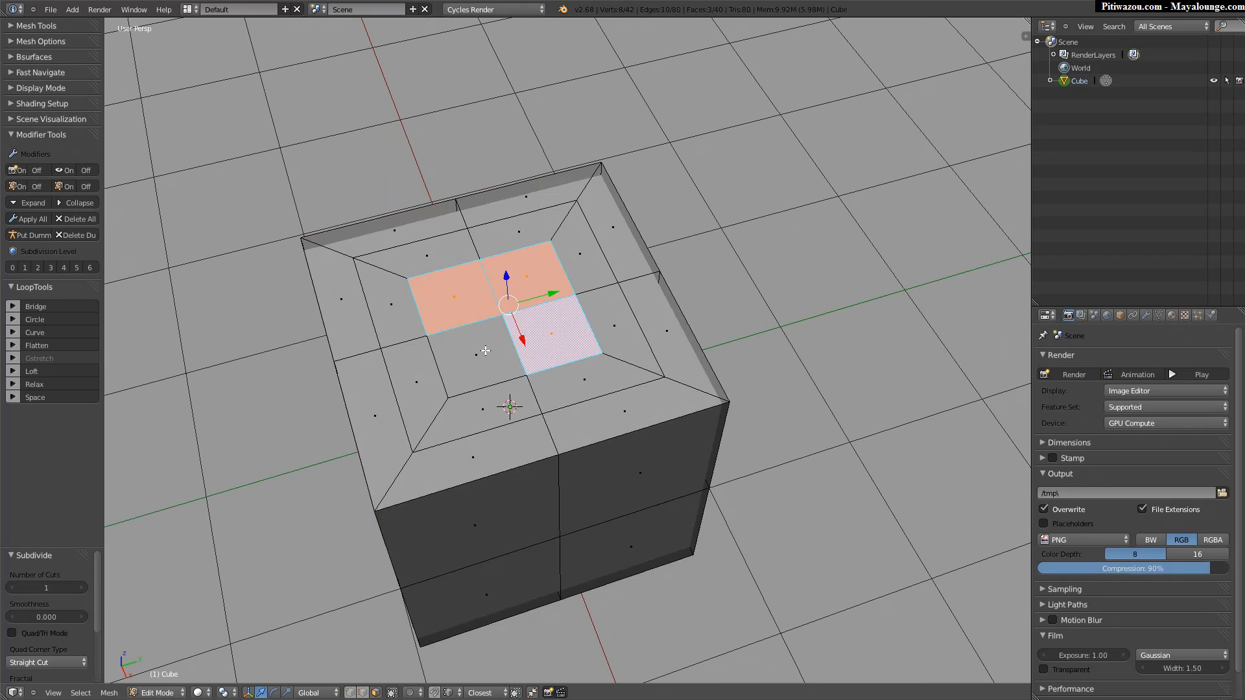
shift+right_click(484, 347)
key(w)
mouse_move(485, 329)
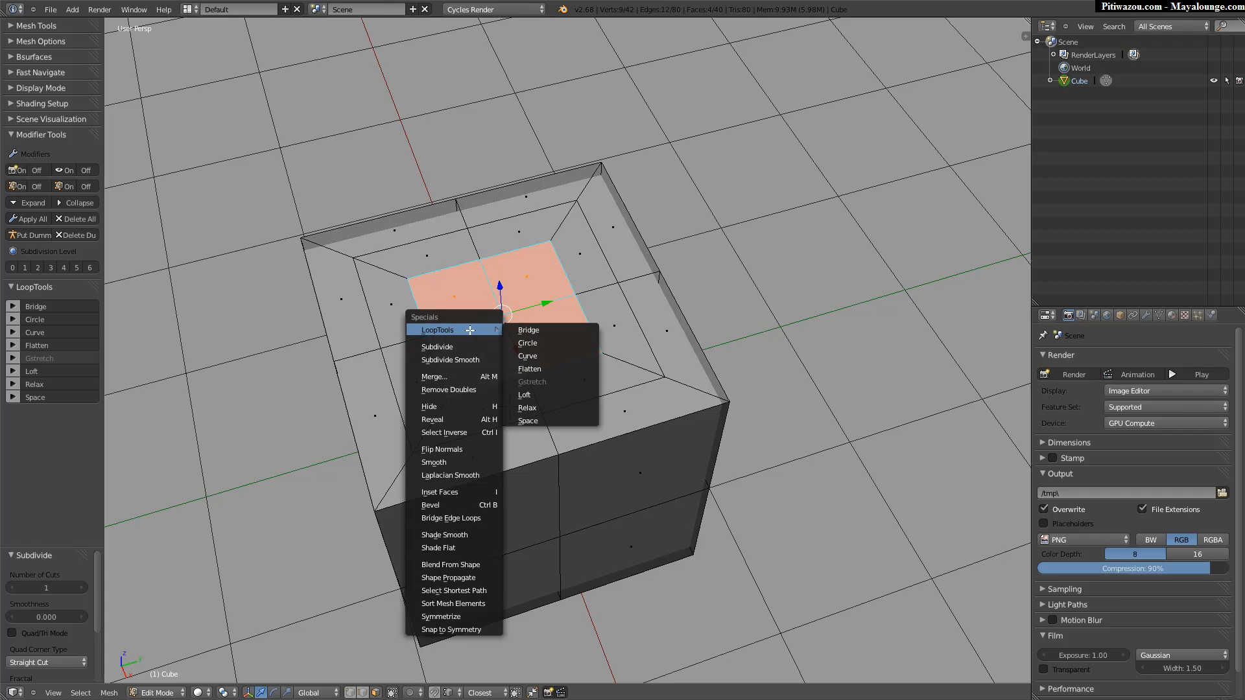
click(538, 345)
Select the four faces of one cube side and extrude them outward by about 2.76 along X.
middle_drag(537, 345, 498, 252)
scroll(553, 273, down, 1)
scroll(592, 288, down, 2)
shift+middle_drag(591, 288, 514, 299)
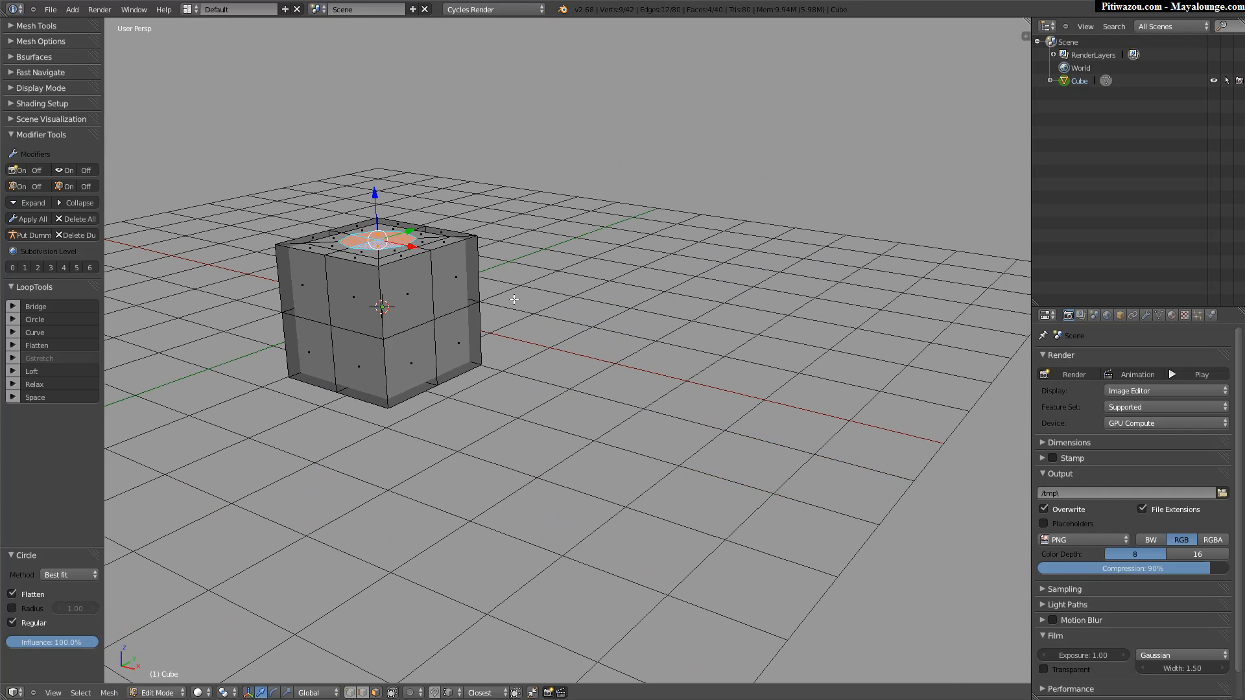
right_click(453, 286)
shift+right_click(405, 311)
shift+right_click(410, 354)
shift+right_click(465, 338)
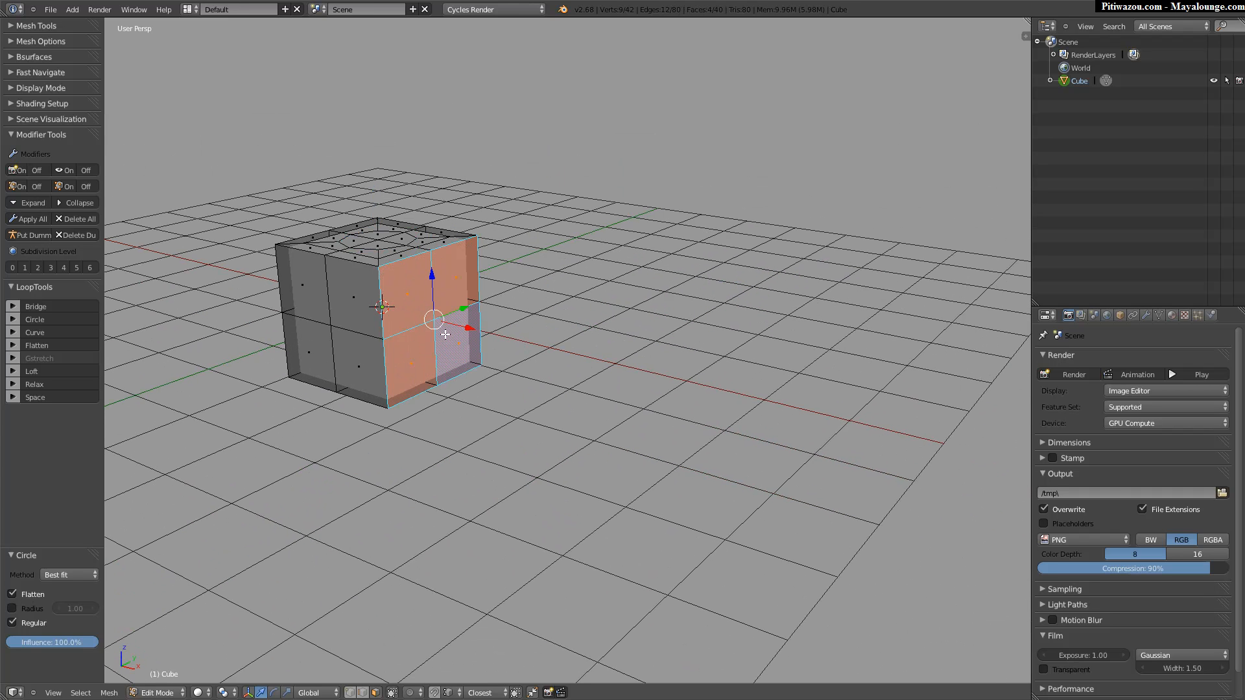
middle_drag(459, 319, 473, 326)
key(e)
click(642, 340)
middle_drag(674, 307, 584, 317)
Shape the extruded end faces into a circle with LoopTools Circle.
key(w)
mouse_move(577, 317)
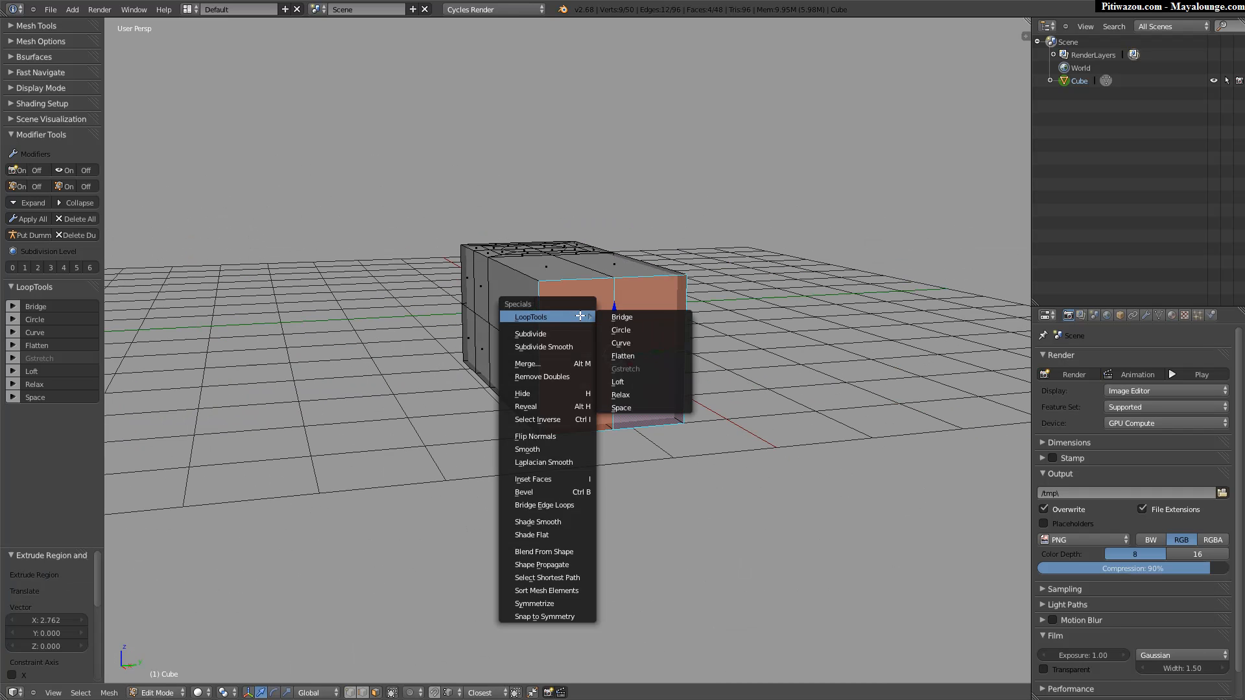
click(620, 330)
middle_drag(613, 338, 466, 304)
scroll(493, 292, up, 2)
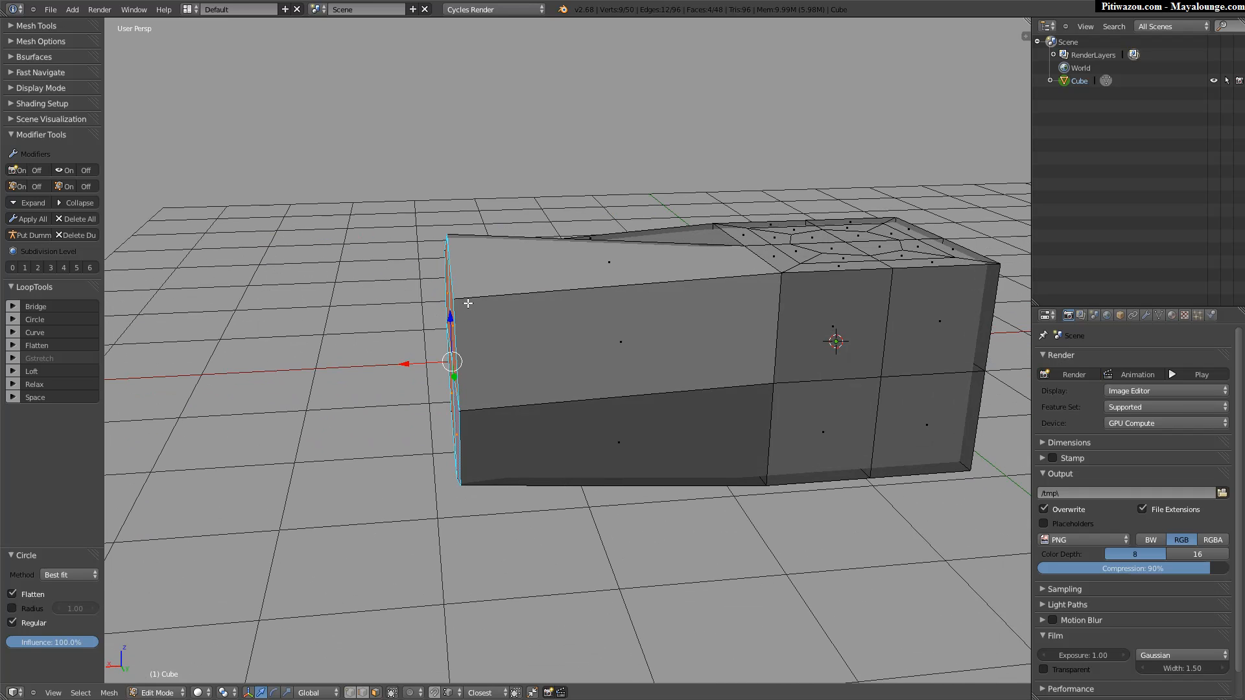
Switch to vertex selection and move several vertices of the extruded end freehand to make it uneven.
key(Tab)
click(425, 300)
right_drag(467, 301, 528, 297)
middle_drag(528, 297, 376, 445)
right_drag(309, 464, 309, 464)
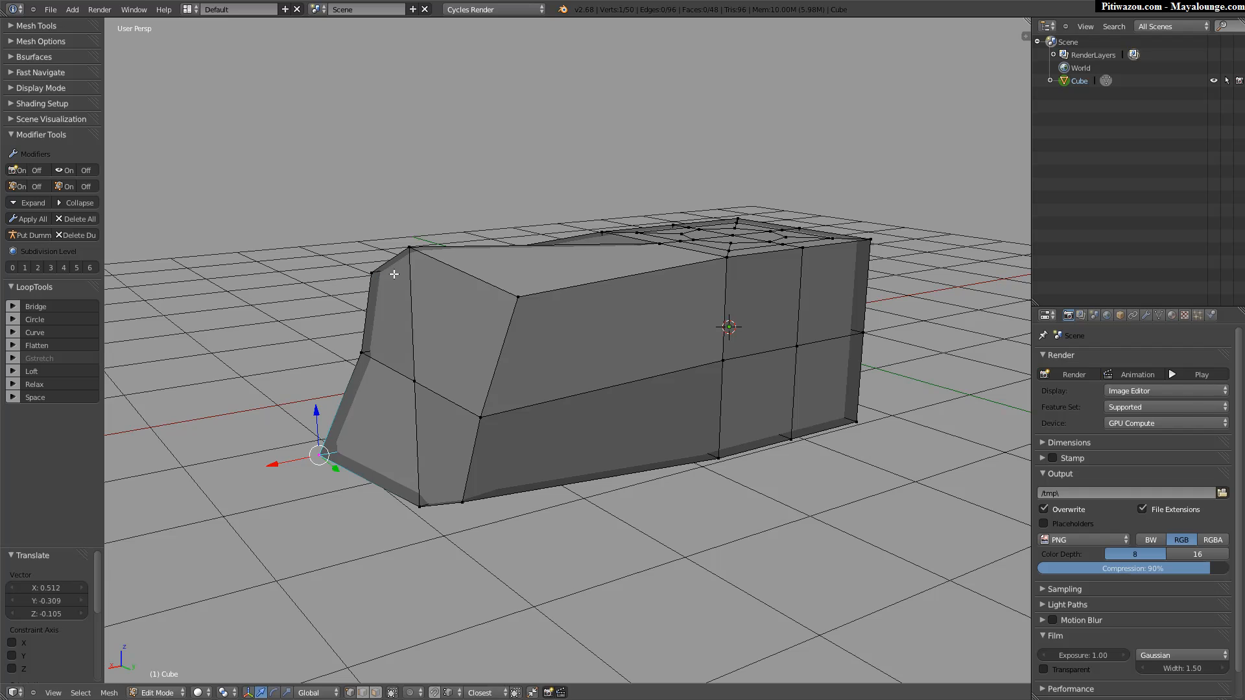
right_drag(385, 276, 425, 290)
right_drag(459, 491, 495, 494)
middle_drag(495, 495, 521, 247)
scroll(482, 300, down, 3)
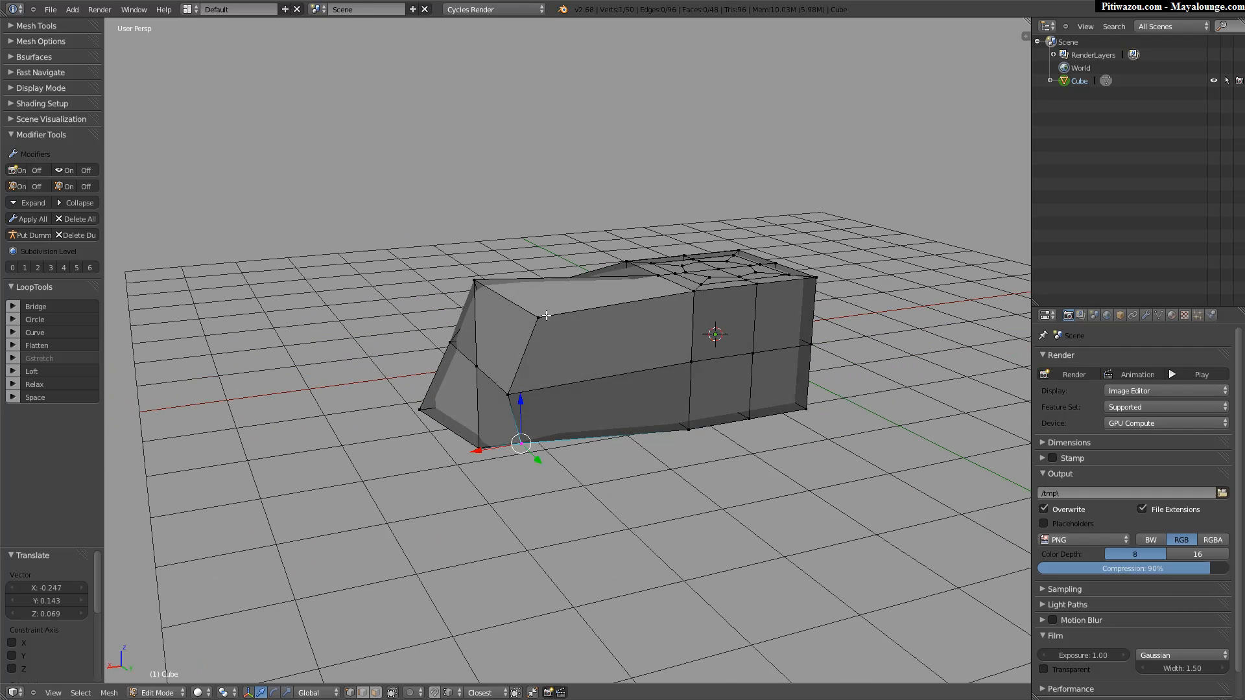
Box-select all vertices of the uneven end in wireframe shading, and return to solid shading.
middle_drag(480, 297, 449, 443)
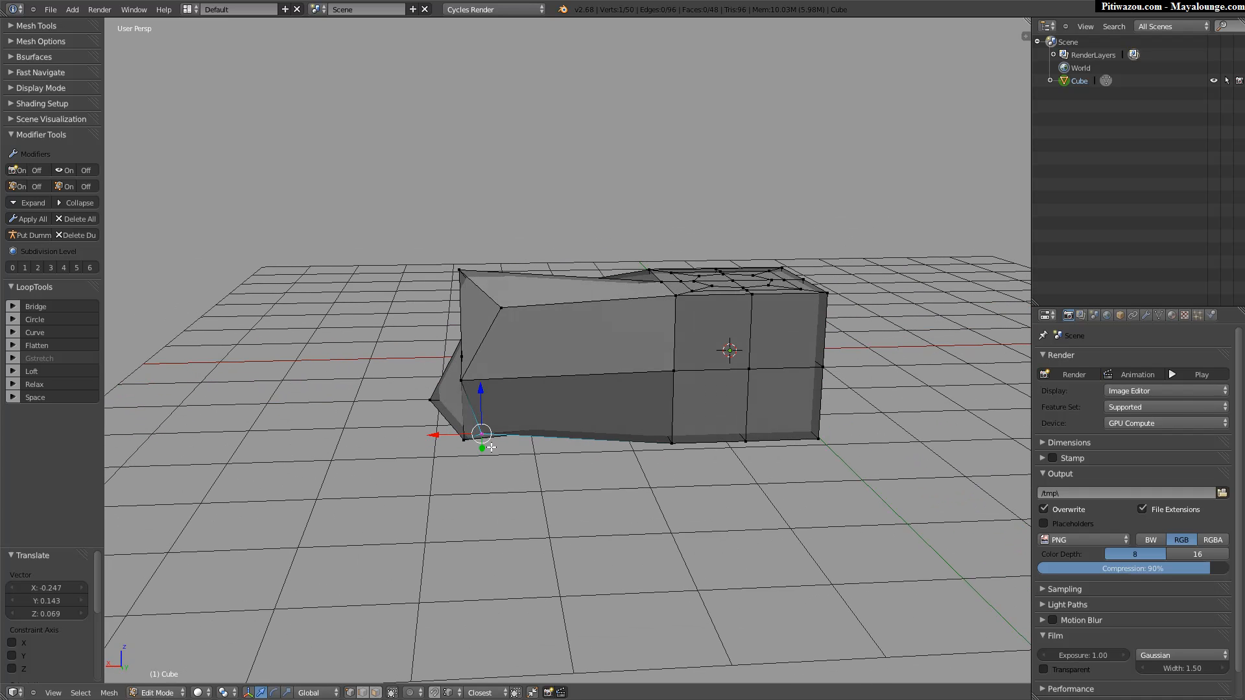
key(z)
click(439, 276)
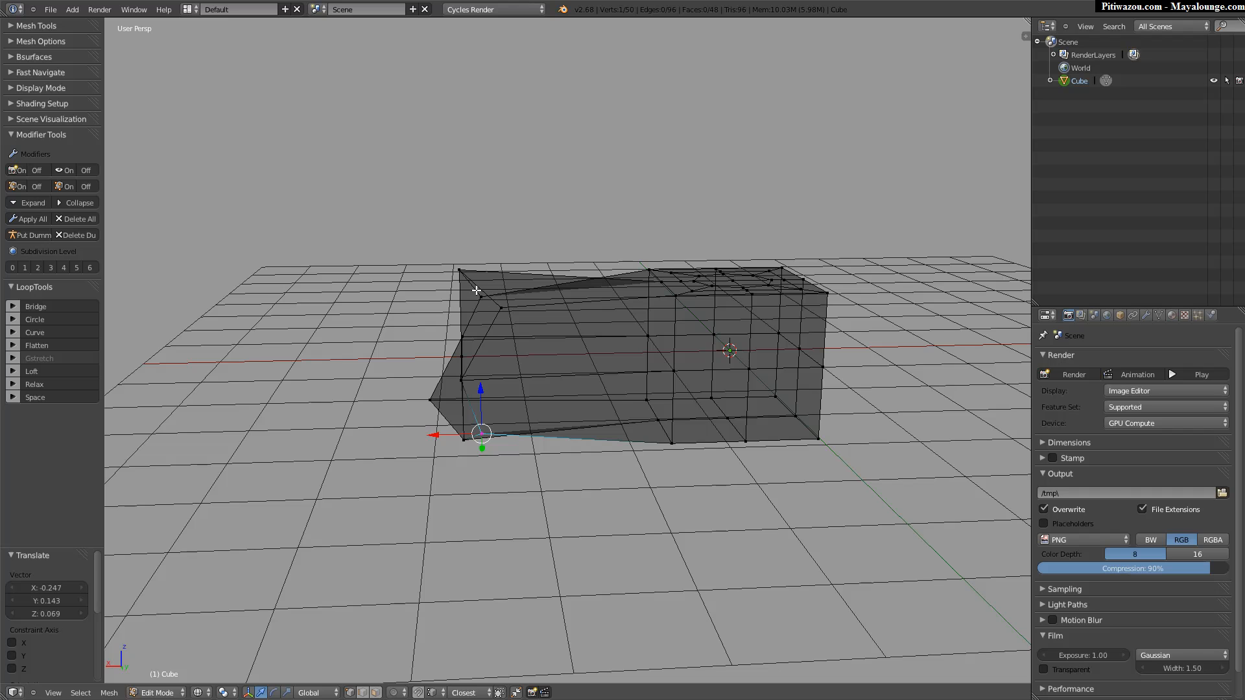
key(b)
drag(538, 214, 337, 534)
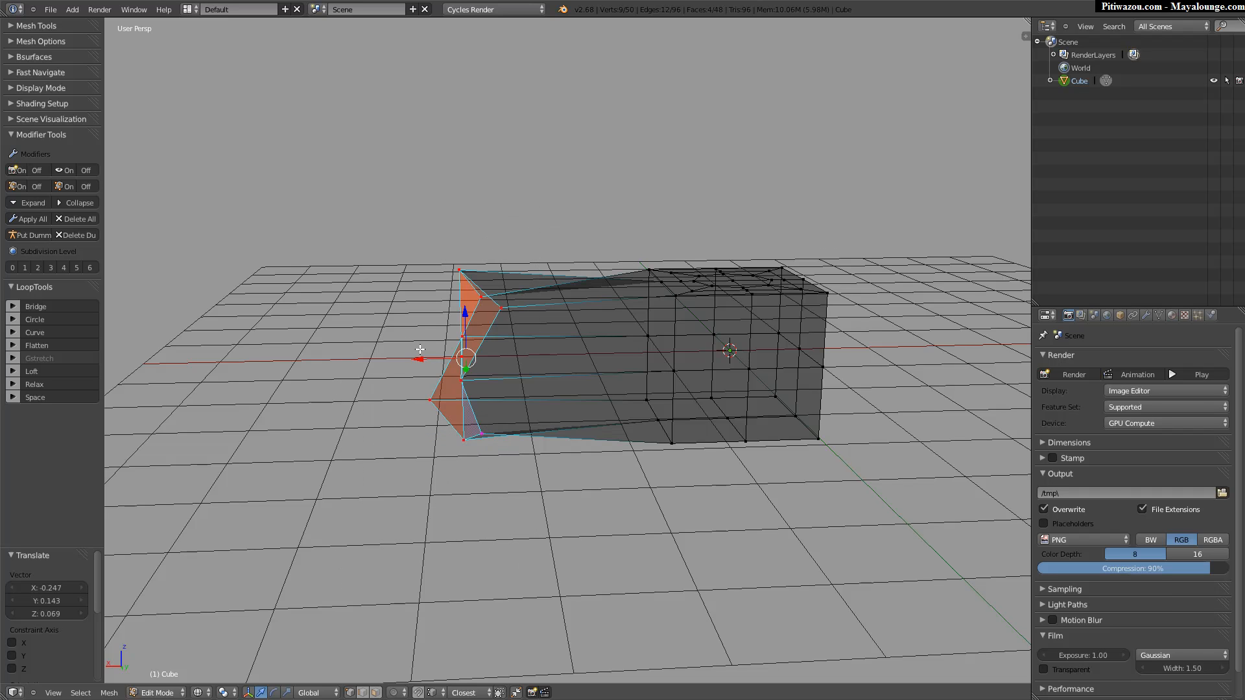
key(z)
click(361, 339)
middle_drag(436, 311, 447, 307)
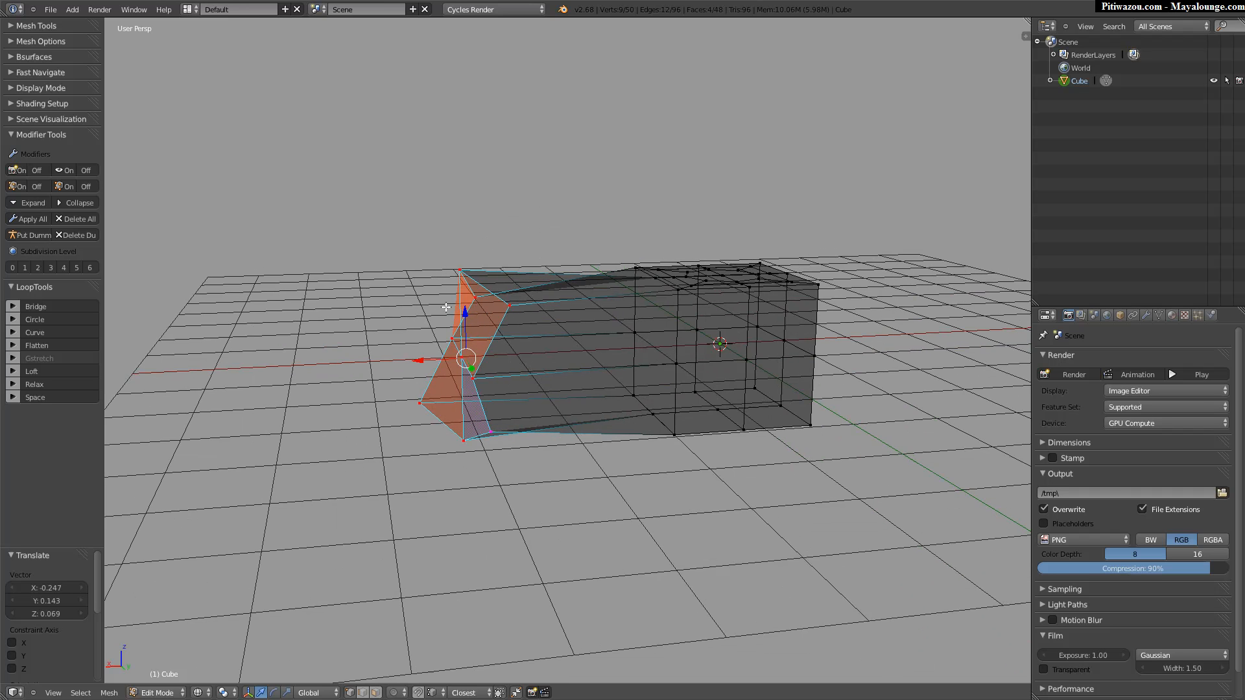
key(z)
click(431, 361)
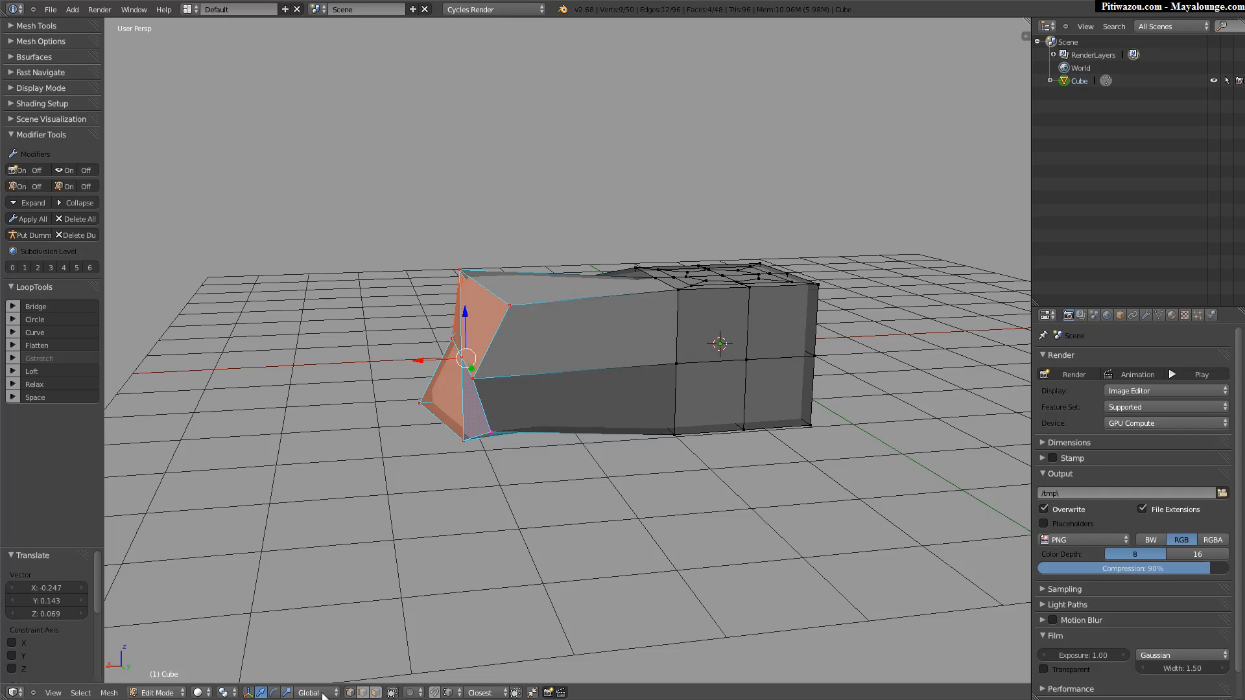
Turn off limiting selection to visible geometry and box-select the vertices of the uneven end in solid shading.
click(393, 696)
mouse_move(435, 231)
middle_down()
mouse_move(434, 245)
mouse_move(425, 239)
middle_up()
key(a)
middle_drag(497, 343, 438, 332)
key(b)
drag(522, 227, 325, 561)
middle_drag(391, 284, 421, 293)
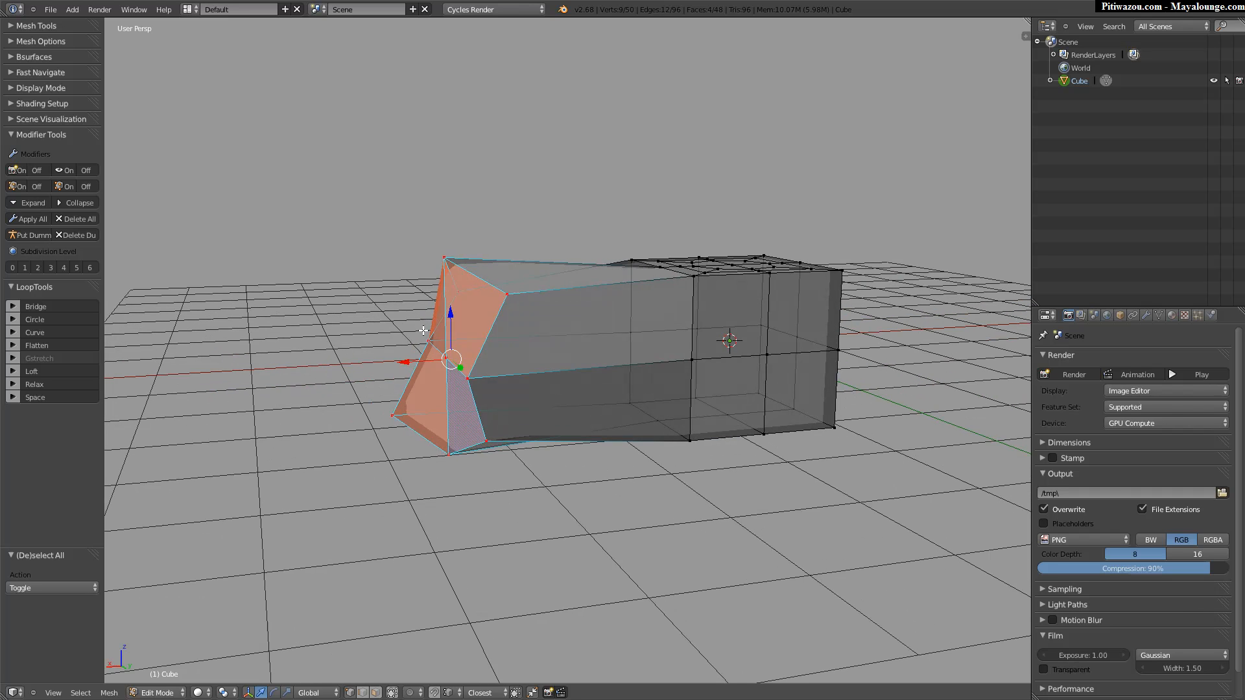
Deselect everything and lasso-select all vertices of the uneven end.
key(a)
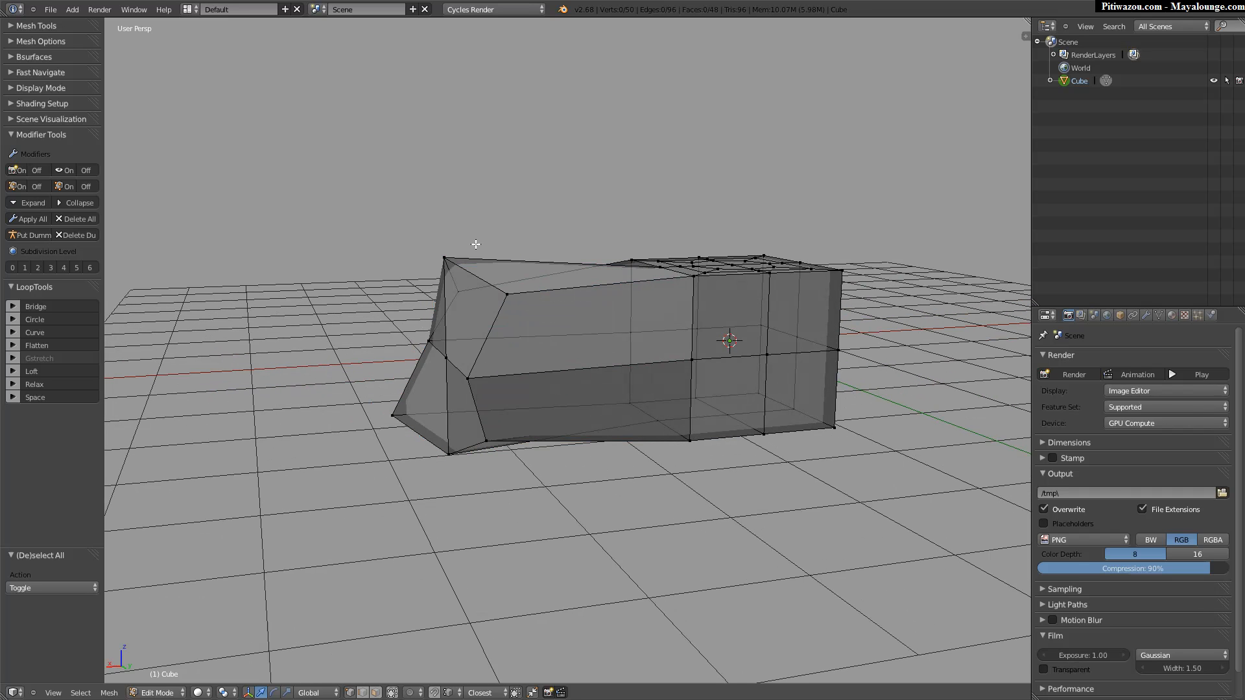
ctrl+drag(288, 472, 561, 278)
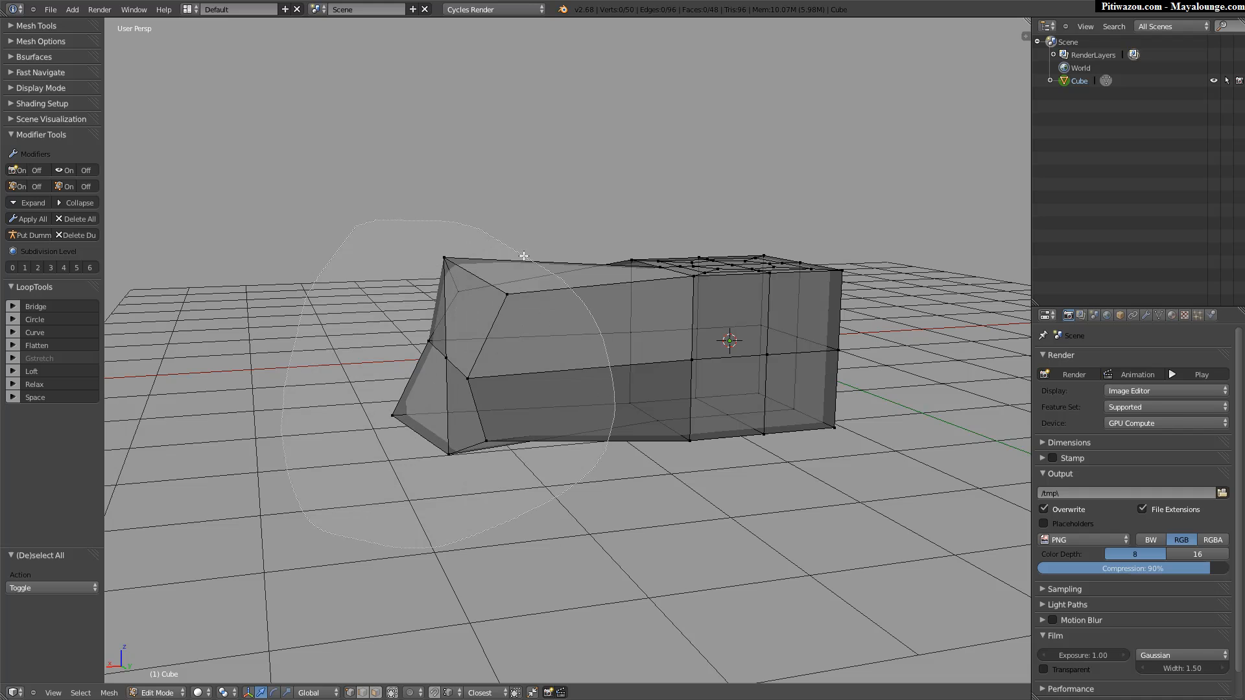
ctrl+drag(401, 257, 405, 254)
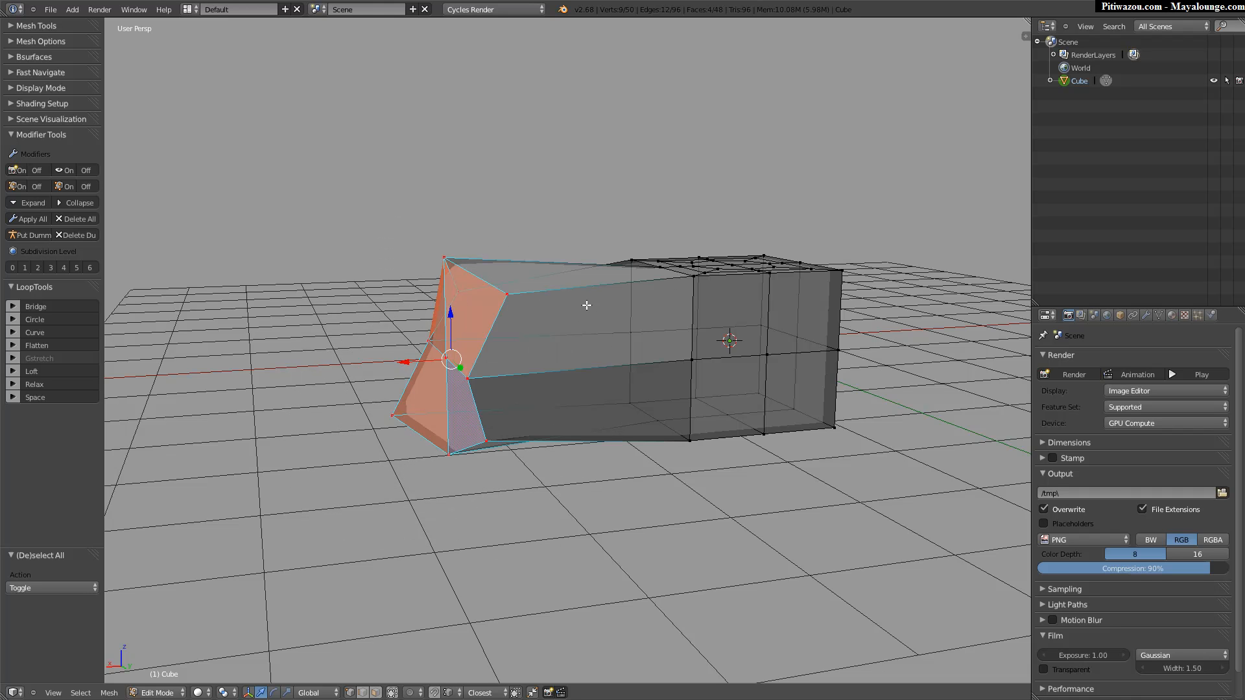
Show the 3D view's properties, start the Screencast Keys display and collapse its settings.
key(n)
click(934, 162)
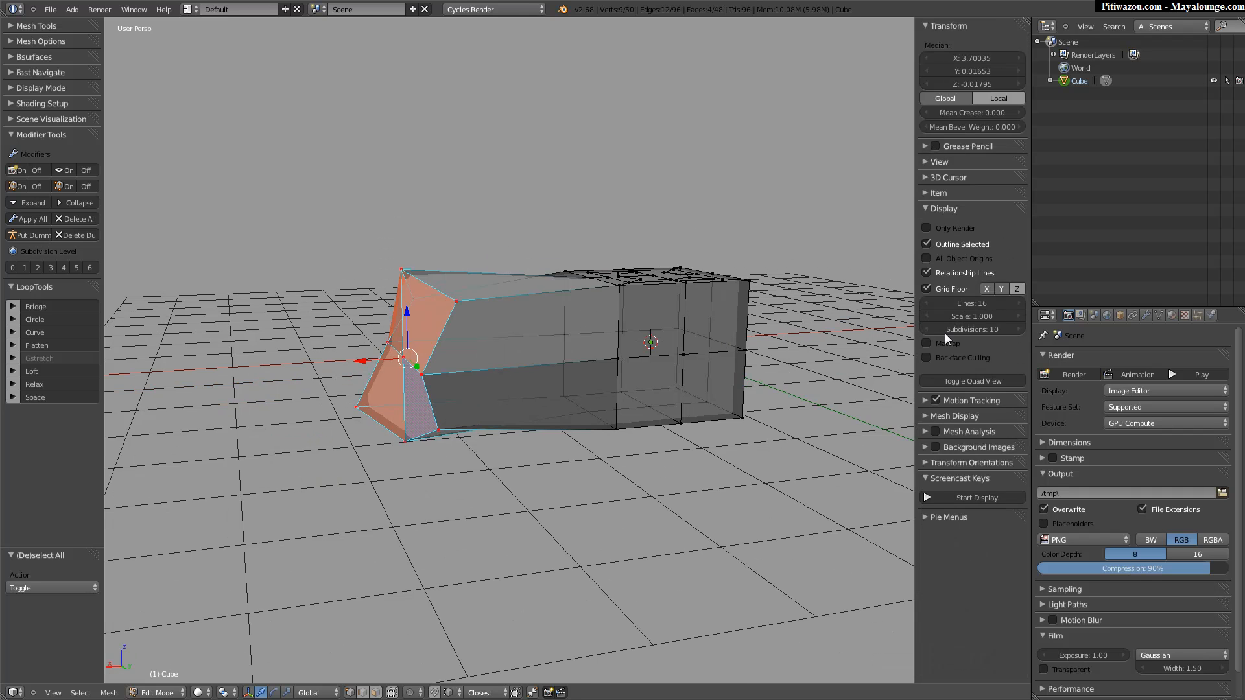
click(958, 496)
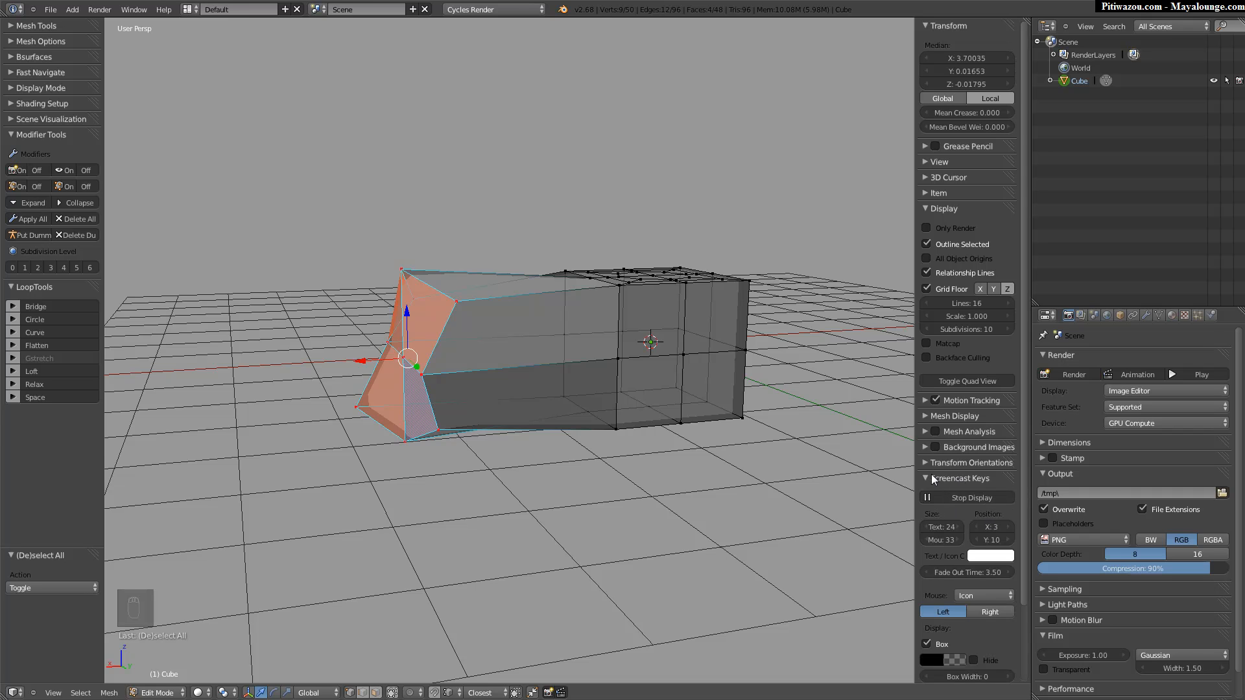
click(953, 480)
Flatten the selected uneven end faces with LoopTools Flatten using the Best fit plane.
scroll(465, 357, up, 2)
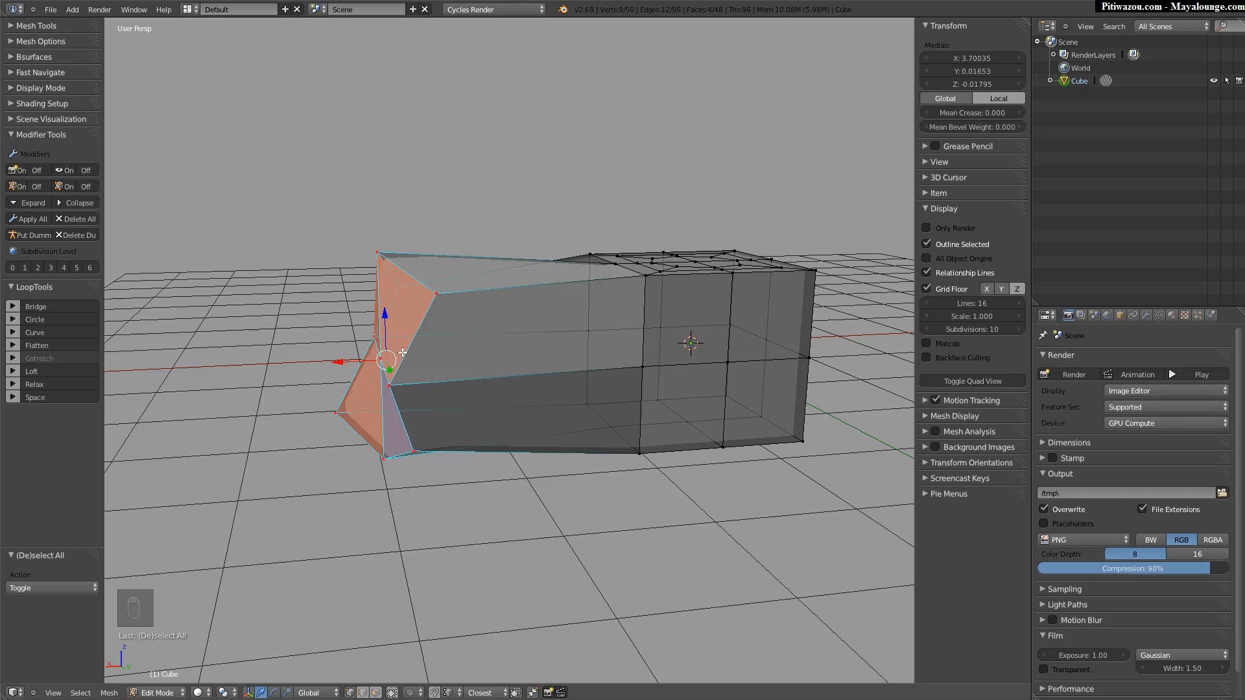
key(w)
mouse_move(415, 356)
click(452, 396)
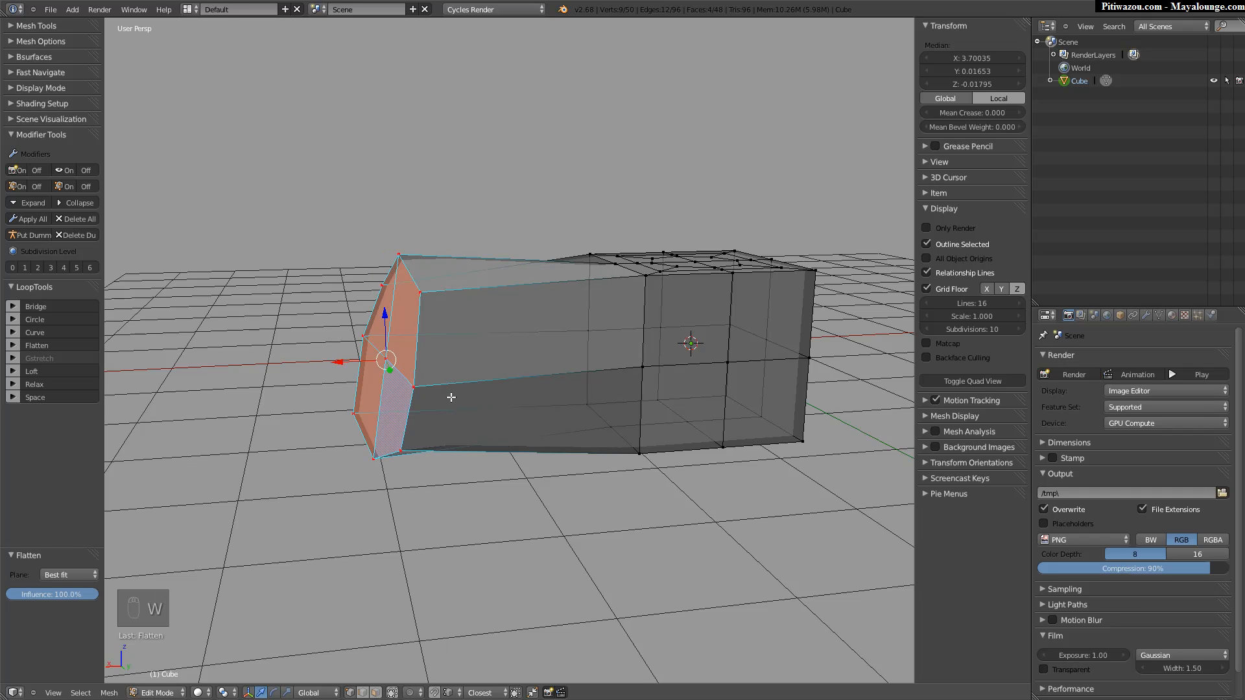
Round the flattened end with LoopTools Circle and rotate it by about -7.3°.
middle_drag(395, 357, 339, 304)
key(w)
mouse_move(414, 326)
click(457, 341)
key(r)
click(486, 312)
Rotate the end faces by about 11.9° in the front orthographic view.
key(KP_3)
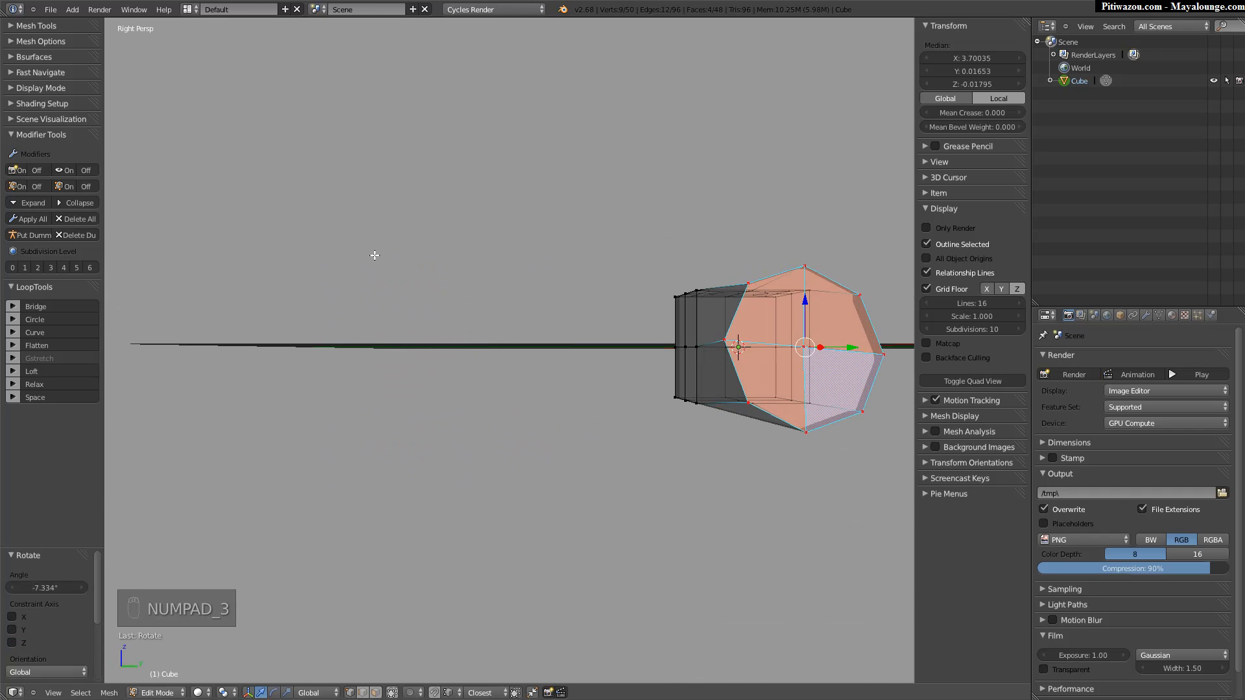
key(KP_5)
key(KP_1)
key(KP_5)
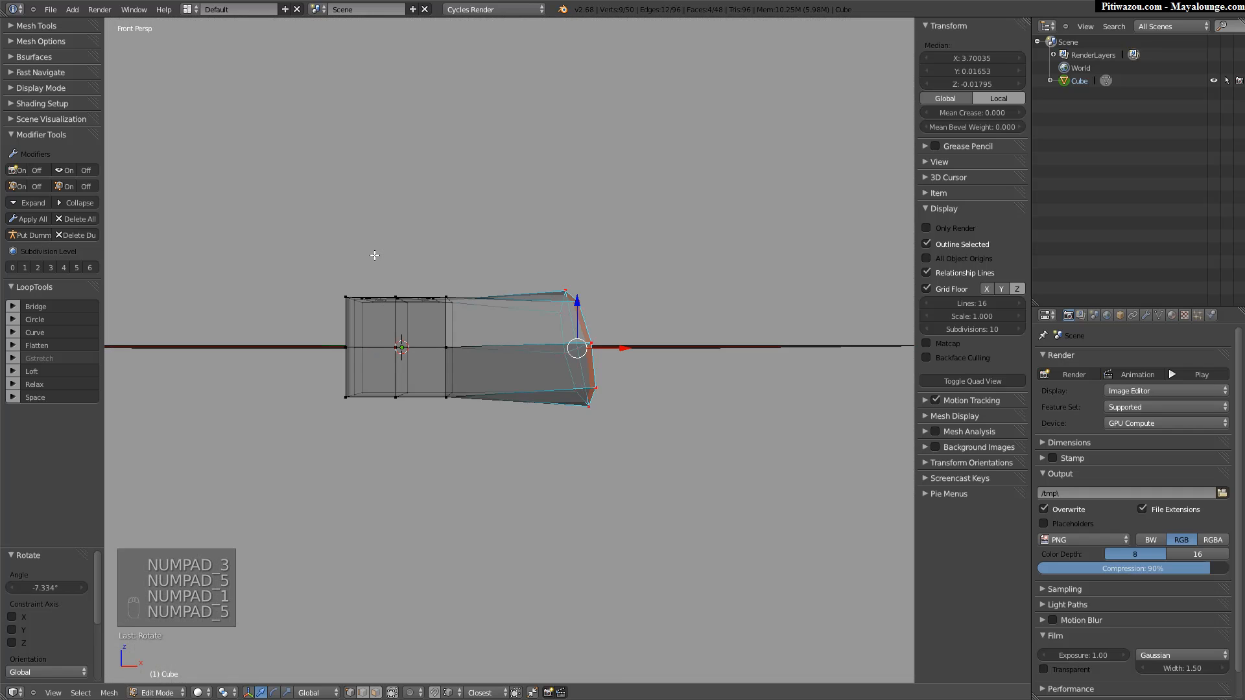
key(KP_5)
scroll(652, 273, up, 3)
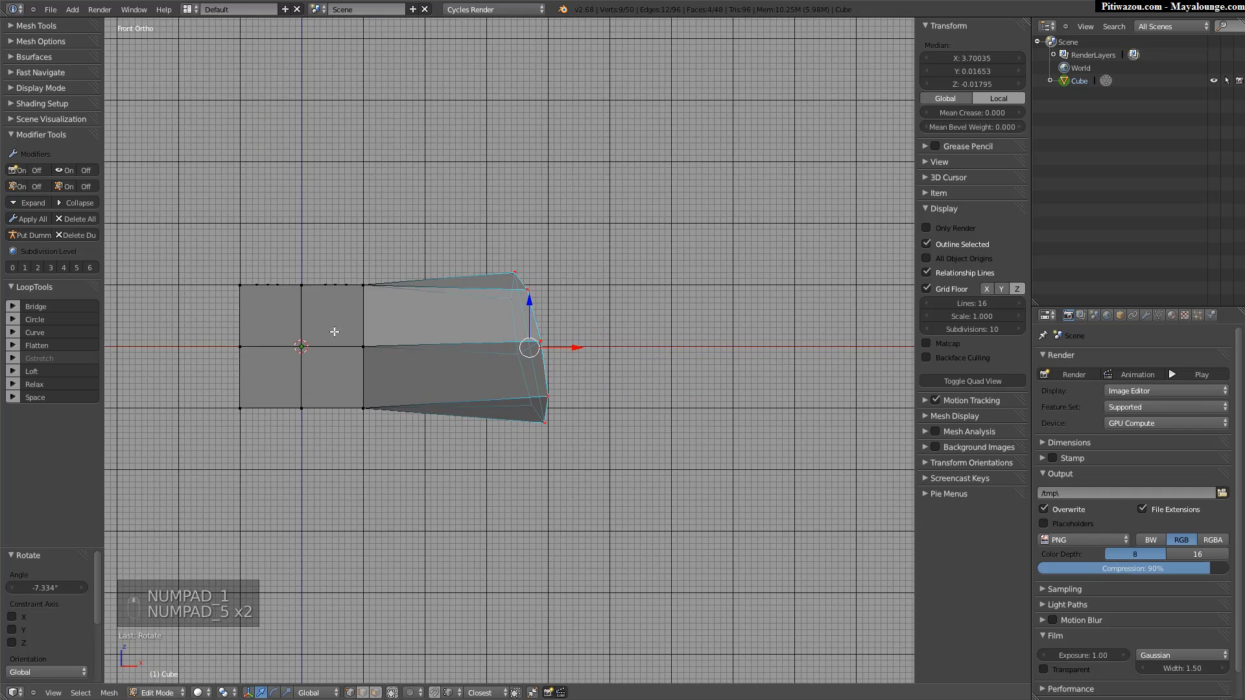
key(r)
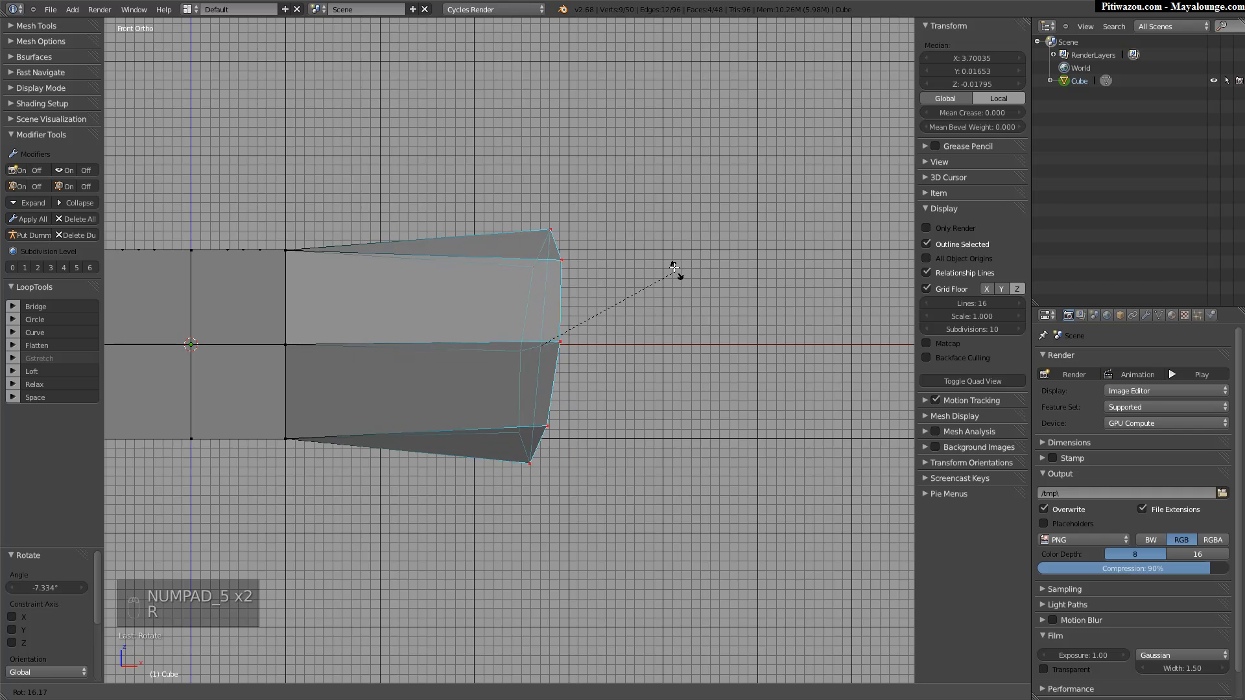
click(669, 263)
Rotate the end faces by about 8.15° in the top orthographic view.
key(KP_7)
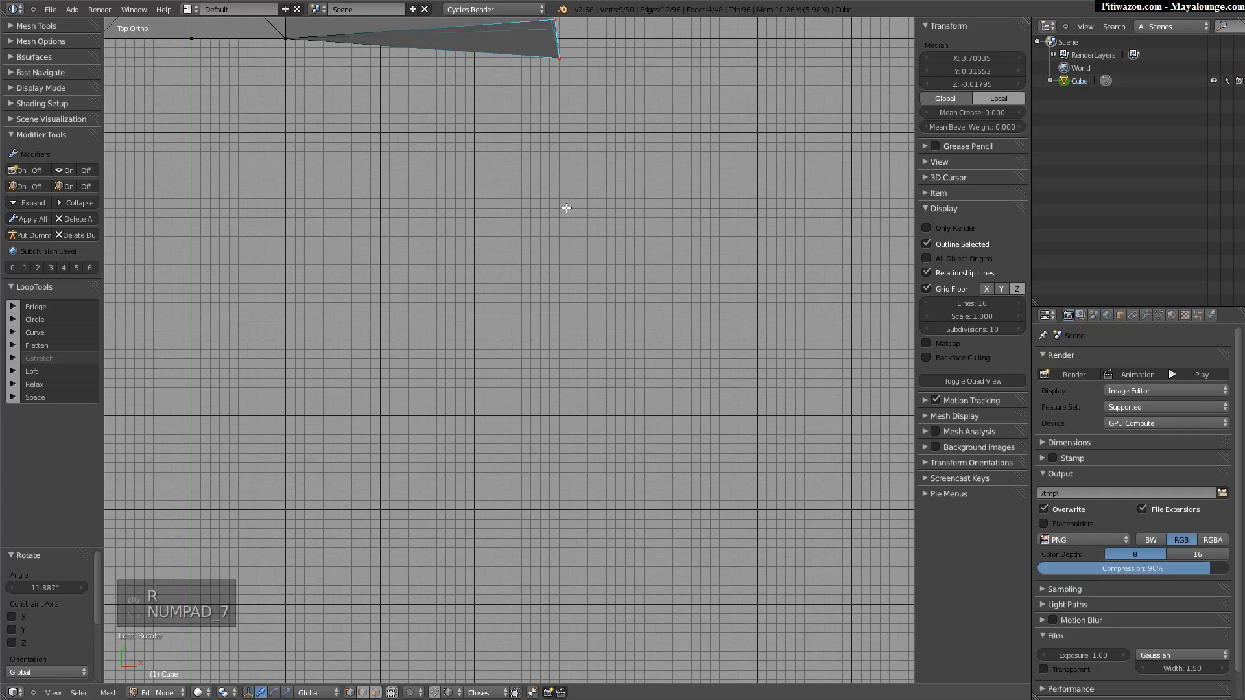
shift+middle_drag(498, 360, 470, 675)
shift+middle_drag(610, 154, 603, 229)
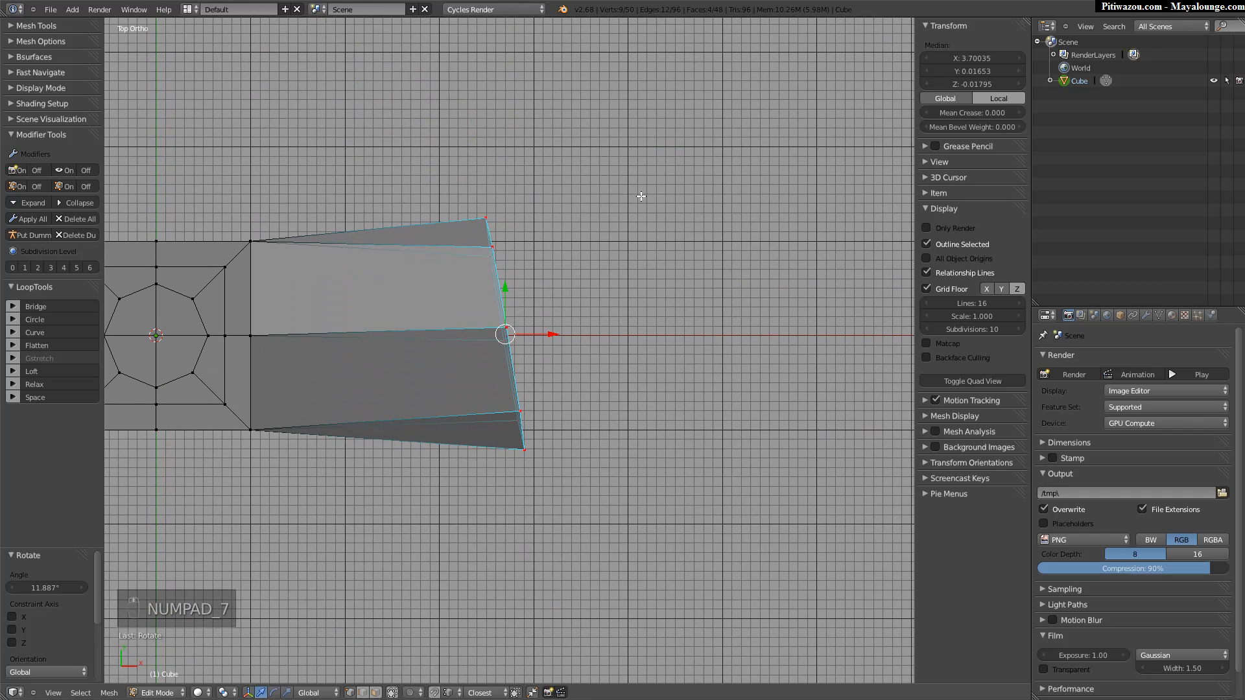
key(r)
click(706, 209)
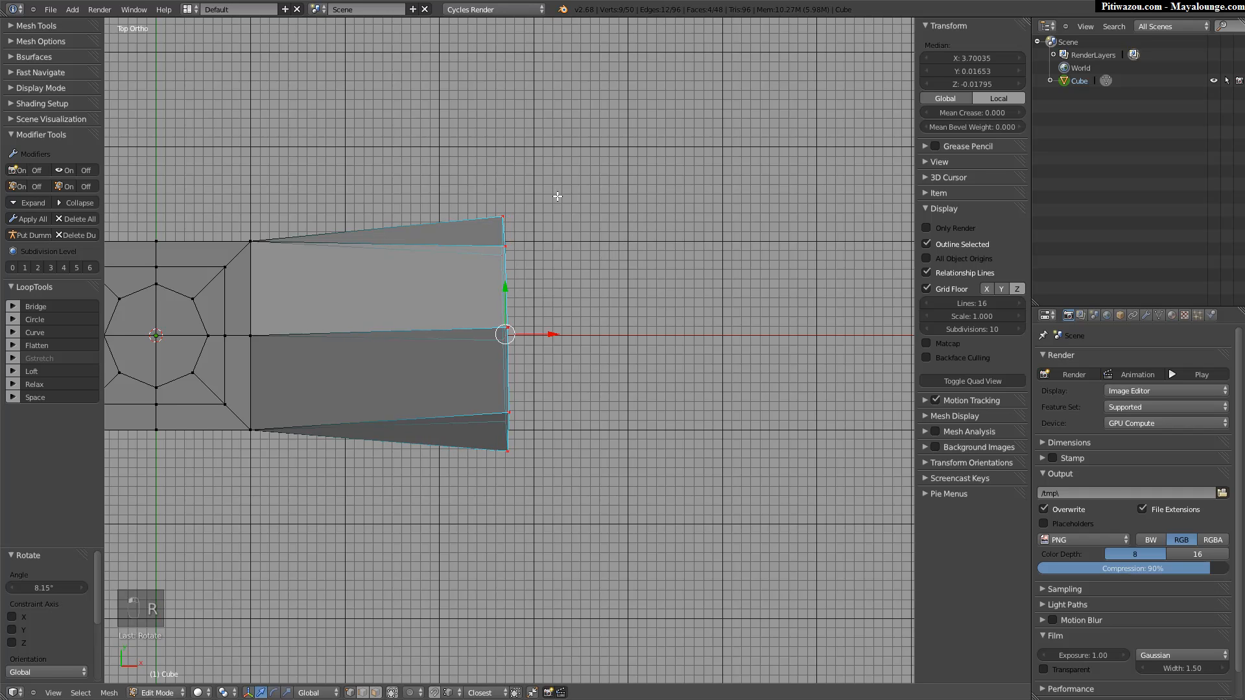
Scale the end faces to 0 along the X axis to align them in one plane.
key(s)
key(x)
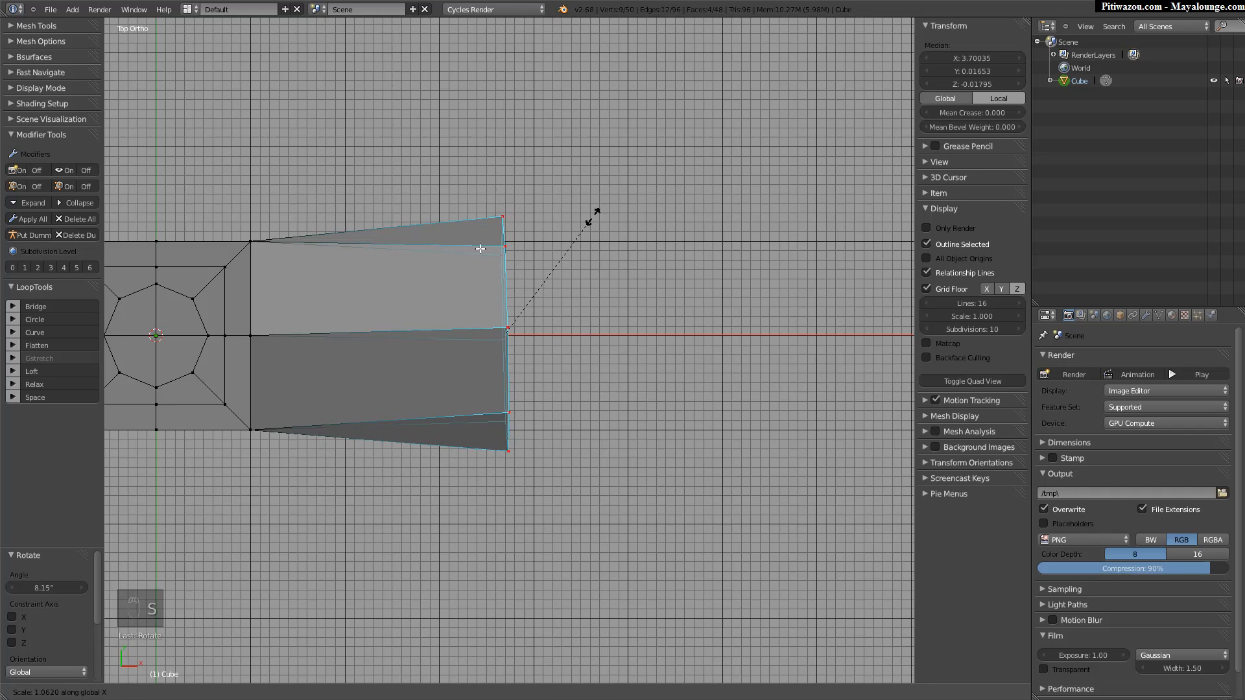
key(0)
key(Return)
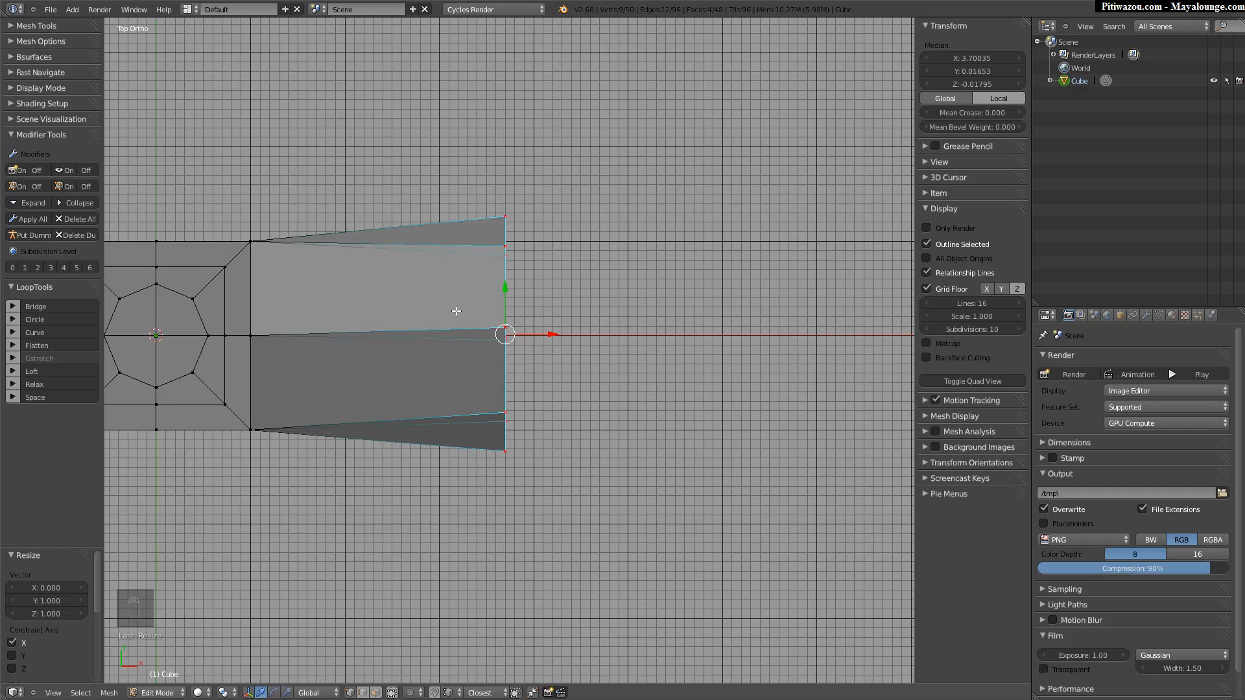
middle_drag(423, 190, 379, 272)
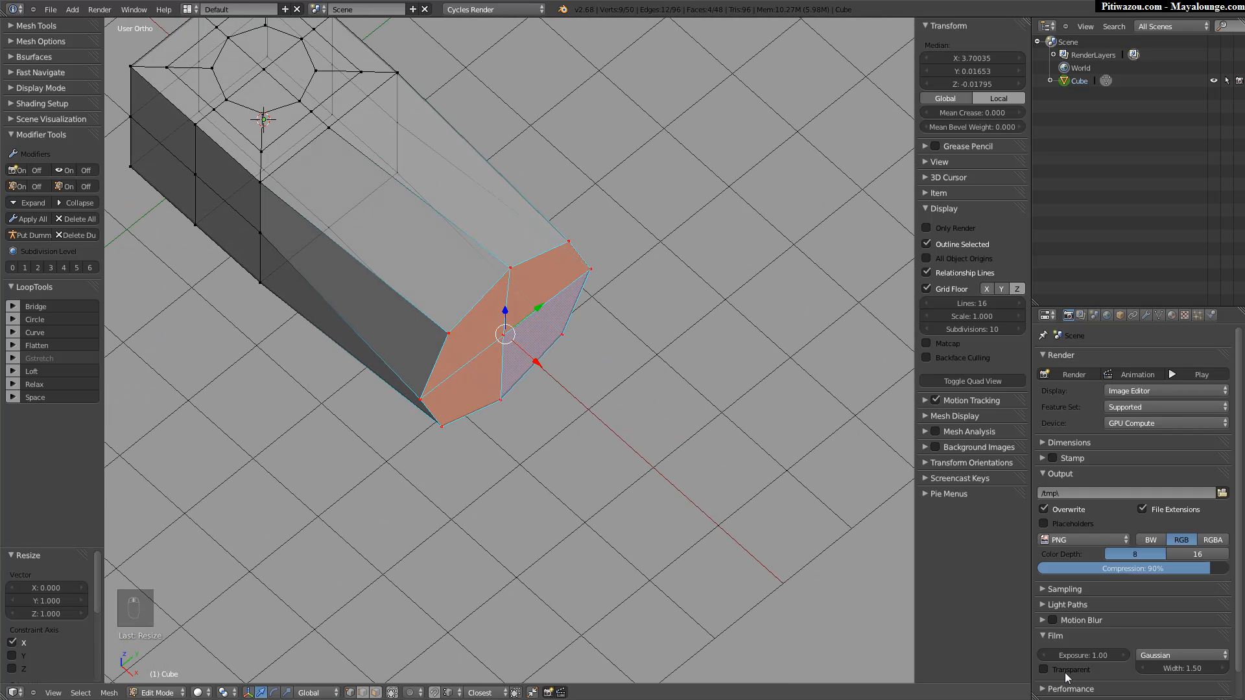
Try LoopTools Relax on the selected end faces, and undo it.
middle_drag(511, 334, 515, 332)
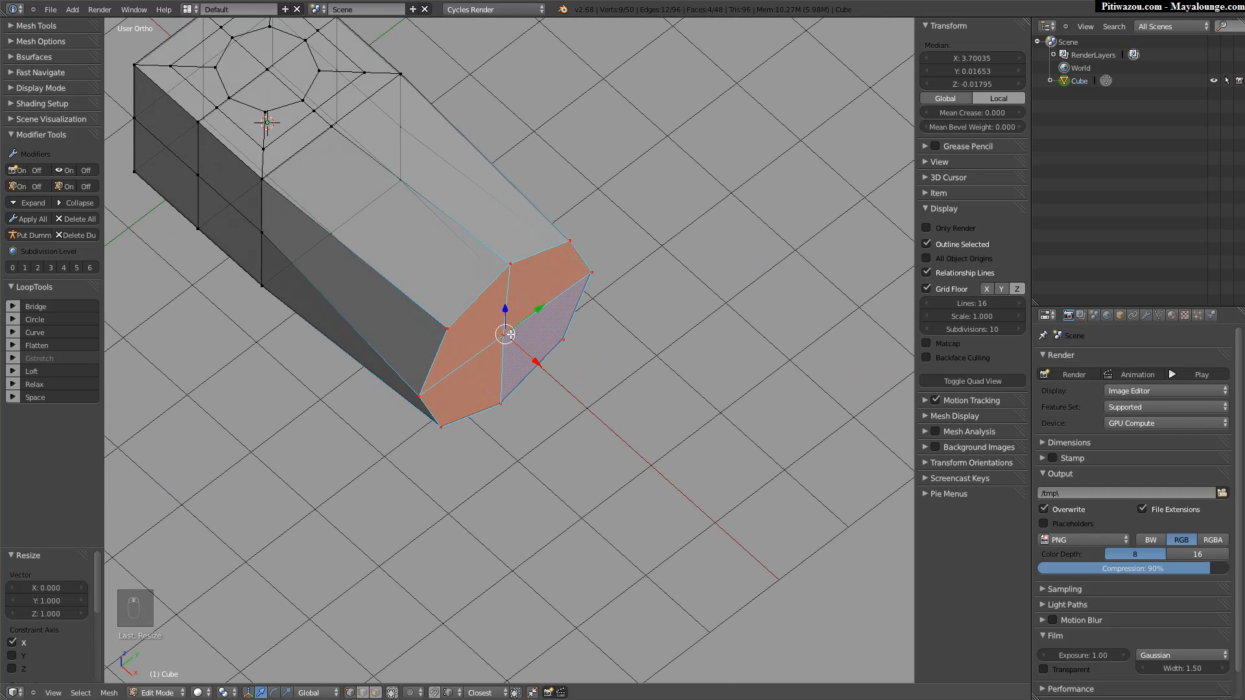
key(w)
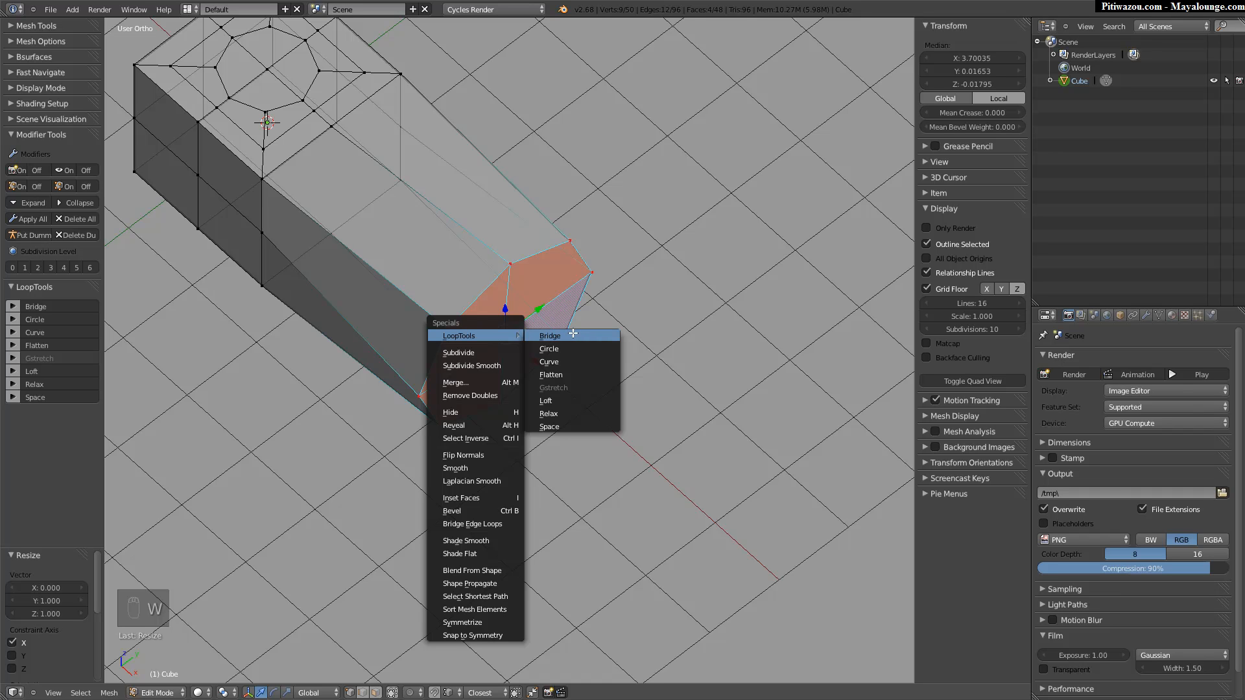
click(552, 413)
middle_drag(533, 323, 490, 275)
key(ctrl+z)
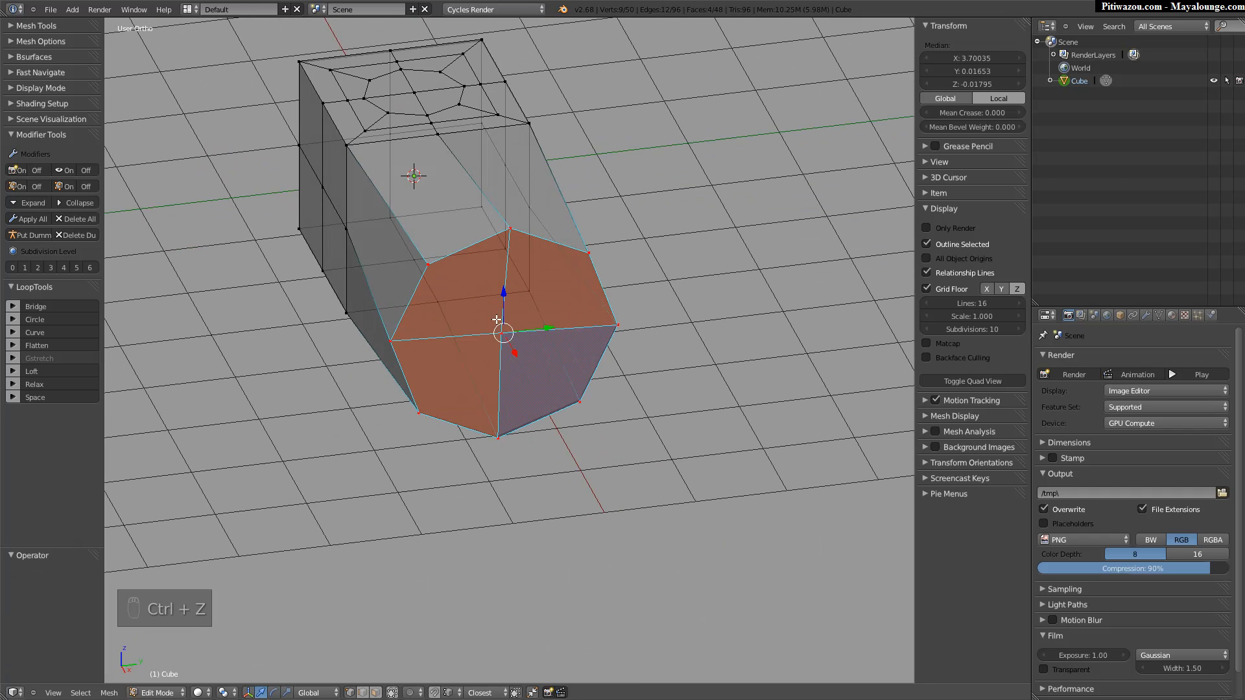
Smooth the vertices of the selected end faces twice.
key(w)
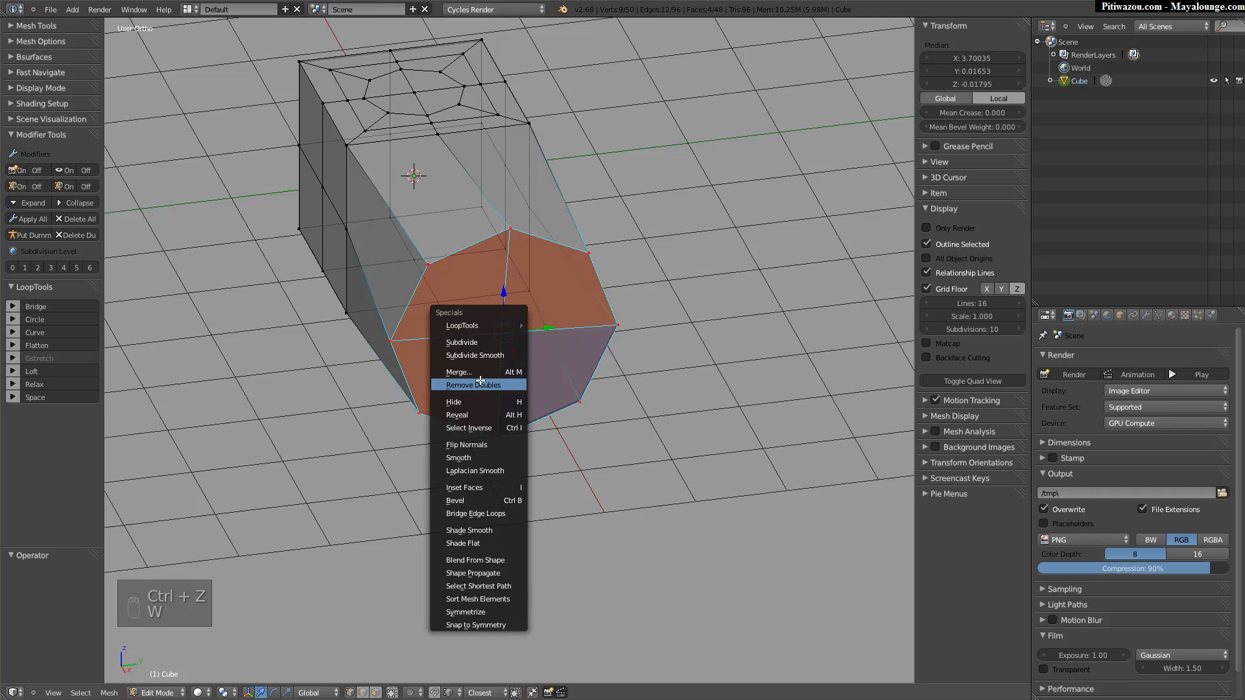
middle_drag(546, 332, 541, 330)
key(w)
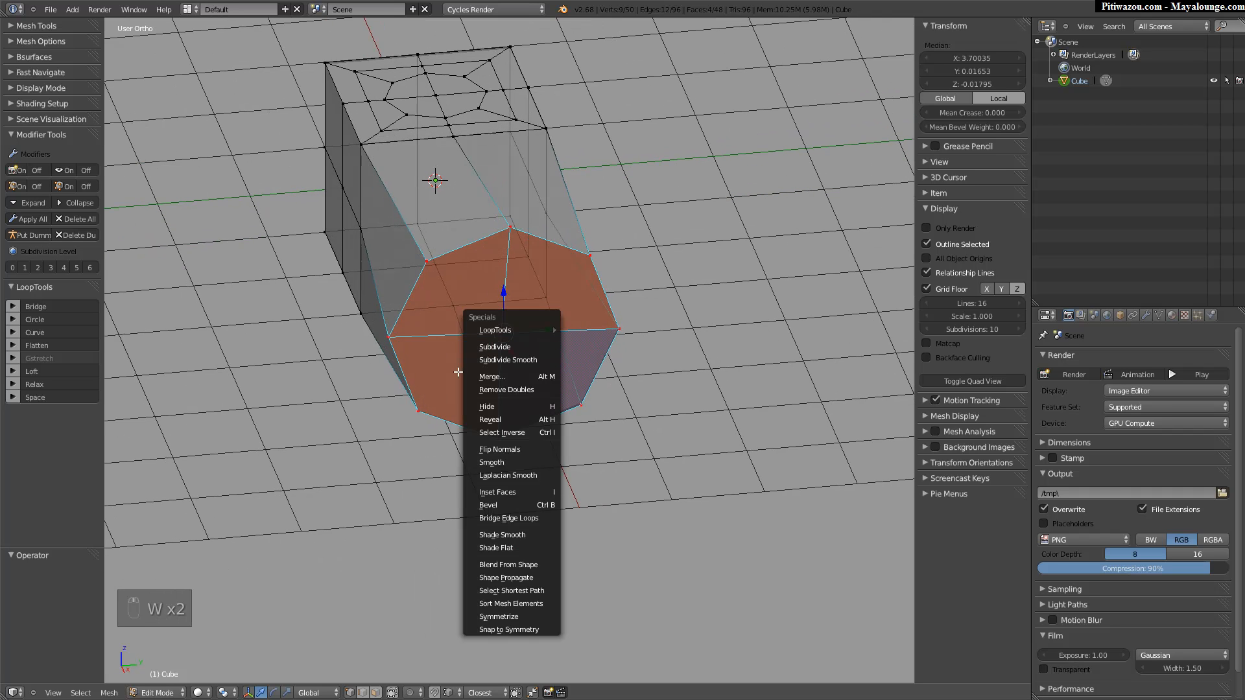
click(504, 464)
middle_drag(459, 323, 488, 303)
key(w)
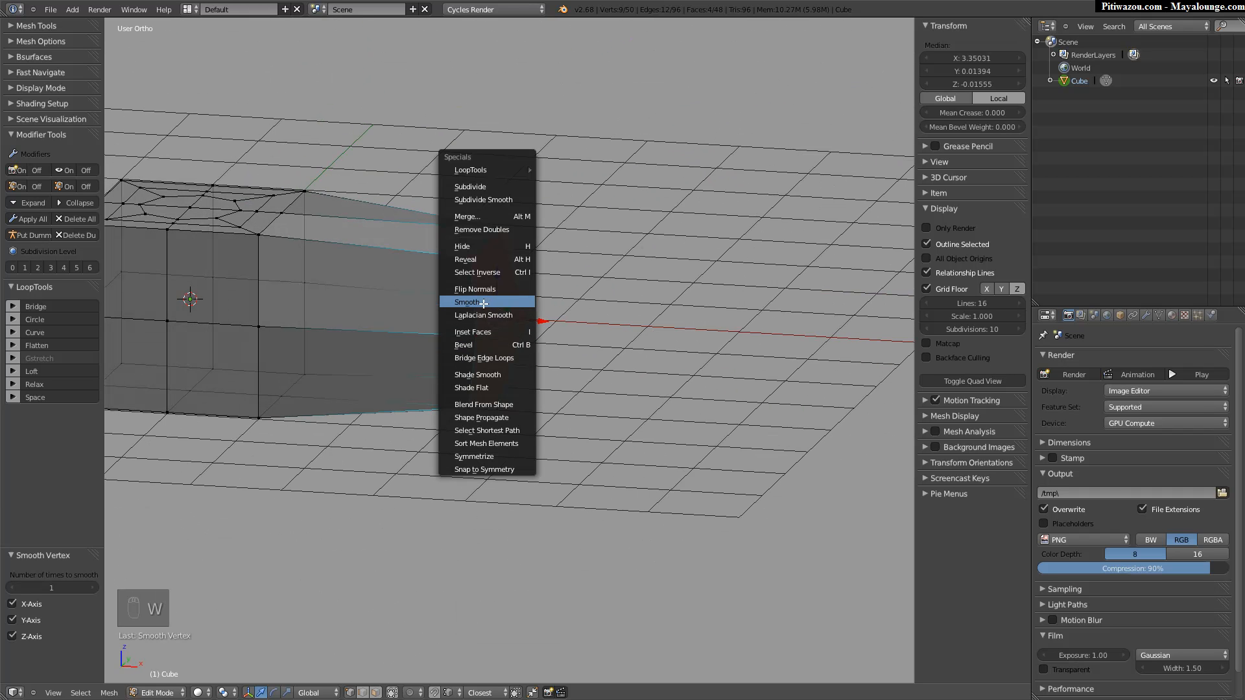
click(486, 304)
middle_drag(504, 290, 397, 231)
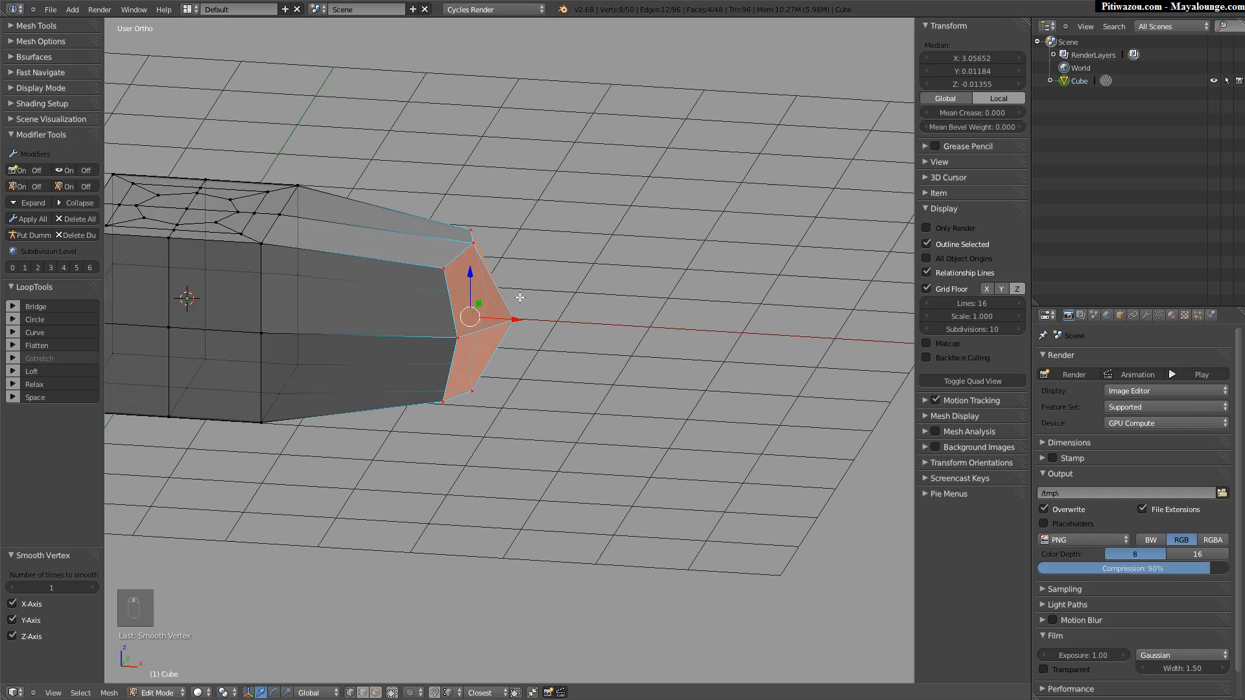
middle_drag(498, 291, 450, 281)
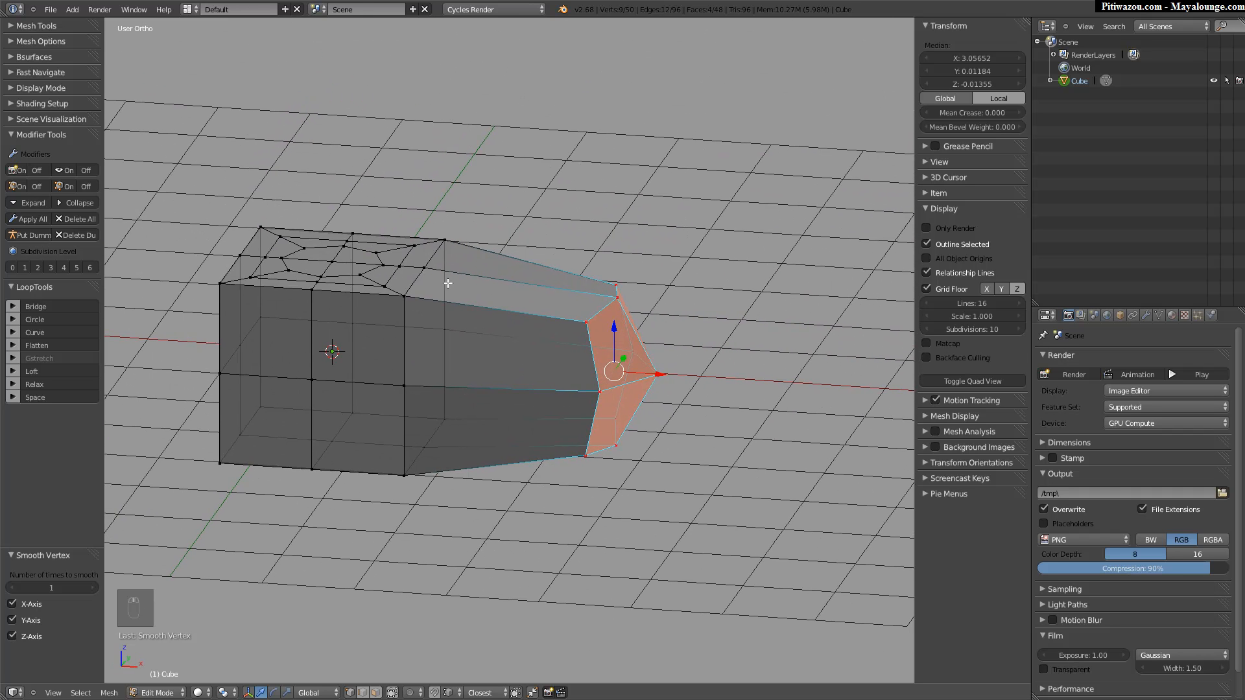
Show the LoopTools Bridge options, and duplicate the object in Object Mode, placing the copy beside the original along the Y axis.
click(11, 306)
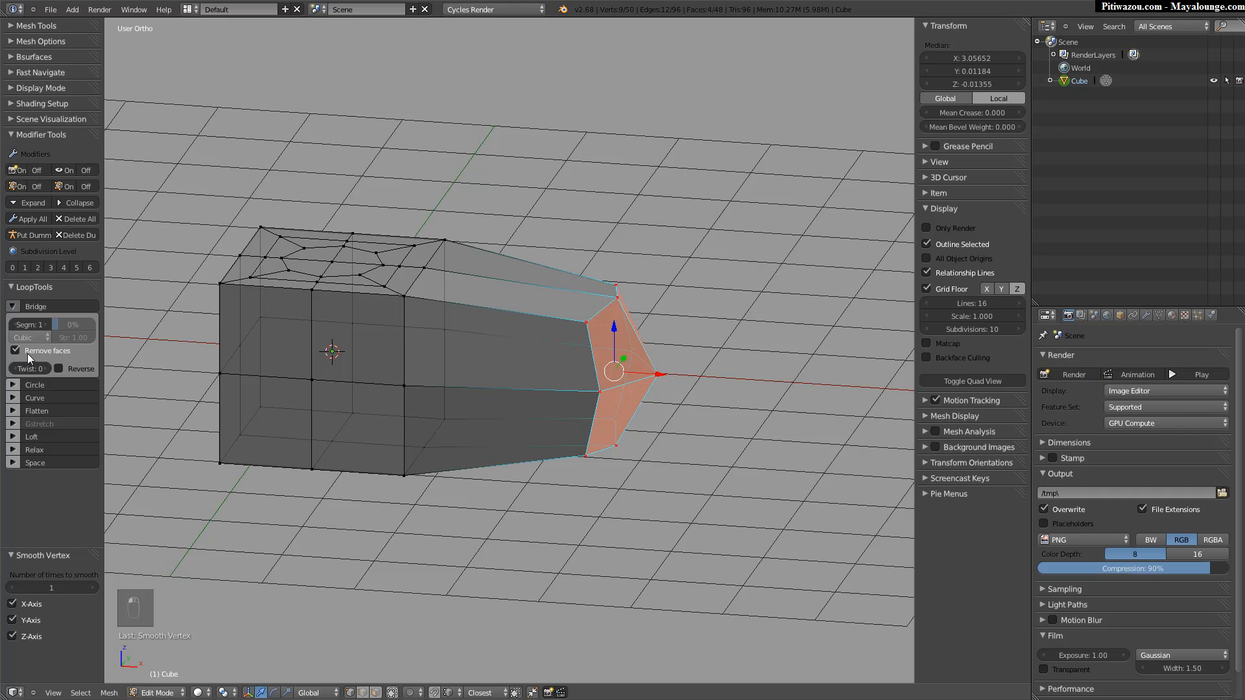
middle_drag(313, 348, 403, 336)
key(Tab)
click(349, 330)
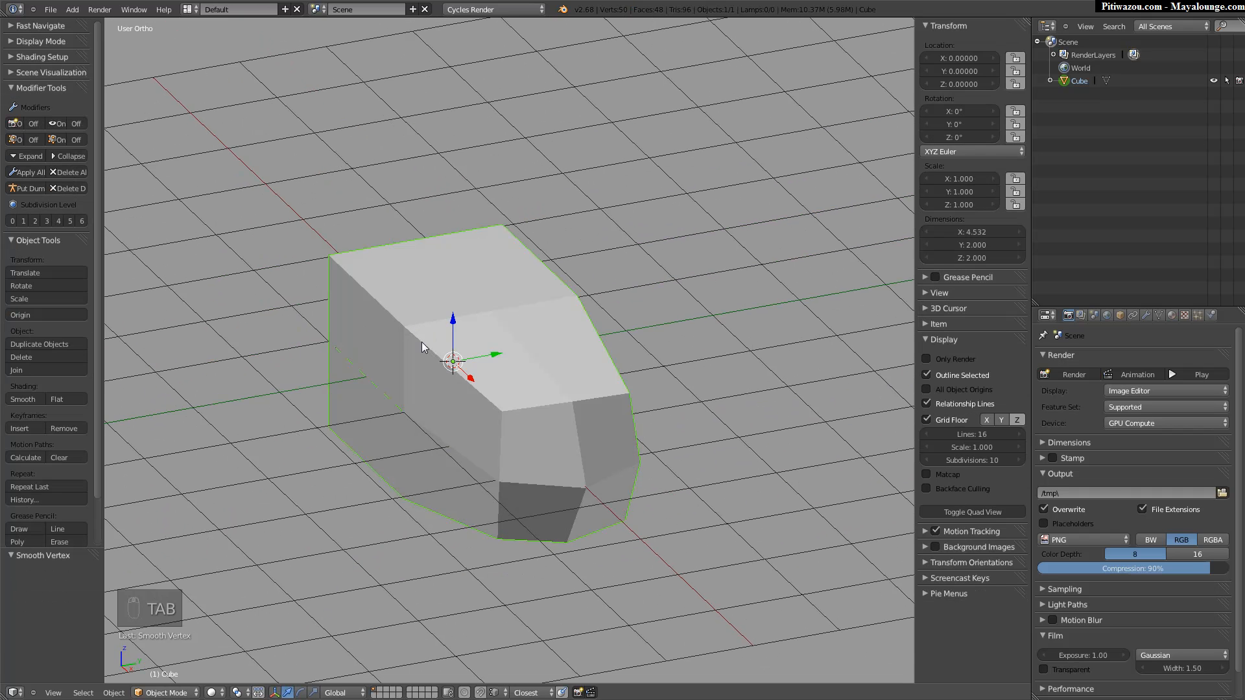
key(shift+d)
click(142, 481)
middle_drag(317, 366, 442, 233)
middle_drag(371, 313, 415, 300)
drag(397, 279, 227, 305)
middle_drag(372, 313, 464, 337)
Add the original object to the selection and join it with the copy into a single mesh.
shift+right_click(607, 325)
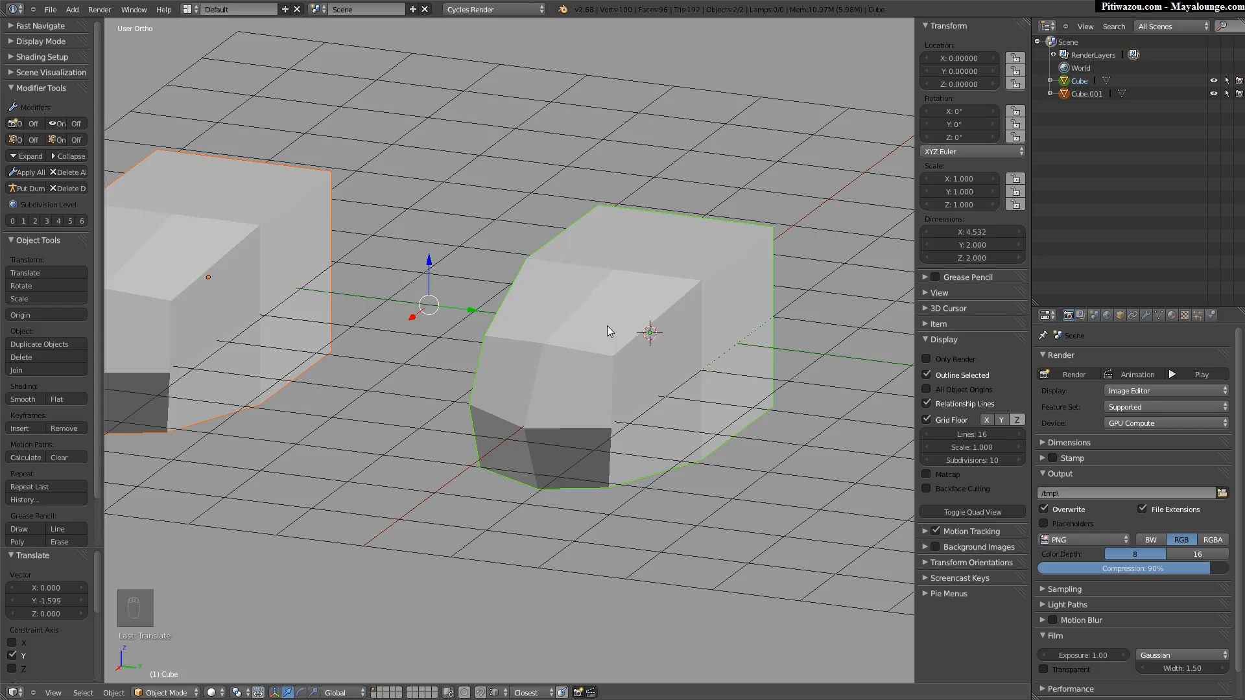
key(space)
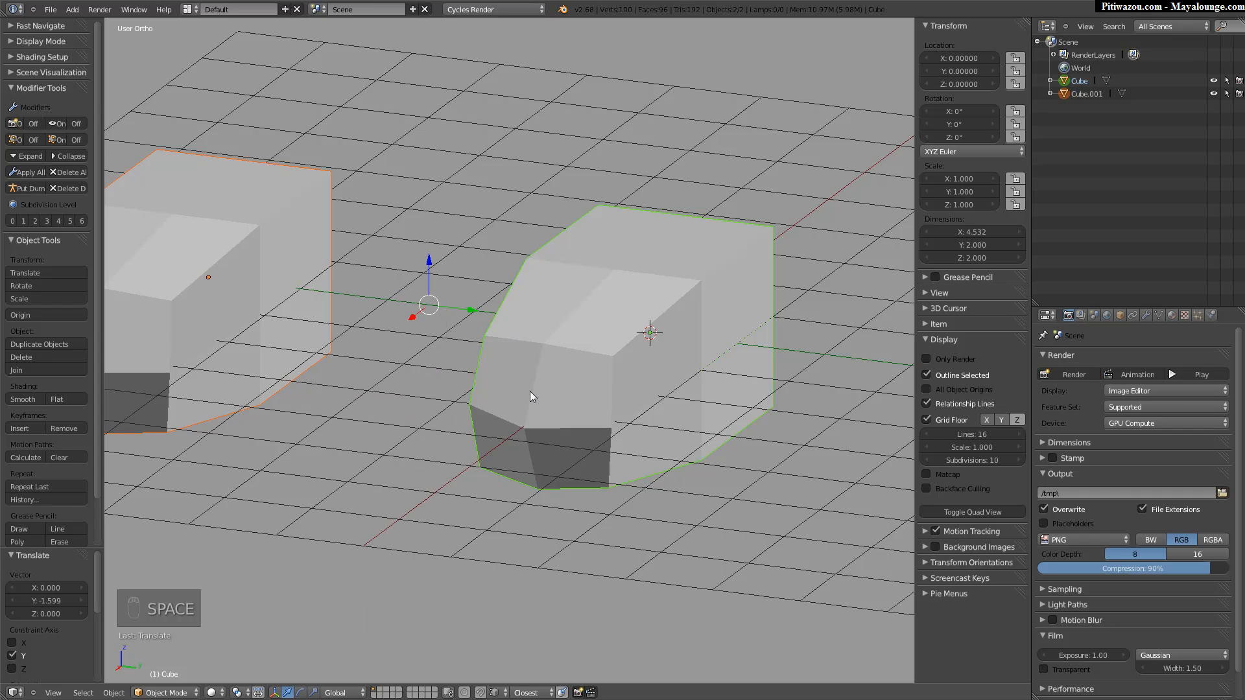
key(ctrl+j)
middle_drag(530, 391, 502, 337)
In Edit Mode, delete one face from each of the two block sides that face each other.
key(Tab)
click(549, 339)
middle_drag(529, 381, 657, 304)
key(ctrl+Tab)
click(446, 311)
right_click(446, 312)
shift+right_click(633, 260)
key(x)
click(563, 326)
Select the edge loops around both openings in edge select mode and connect them with LoopTools Bridge.
key(ctrl+Tab)
click(649, 264)
alt+right_click(684, 234)
middle_drag(635, 254, 521, 280)
alt+shift+right_click(494, 208)
middle_drag(445, 254, 500, 268)
key(w)
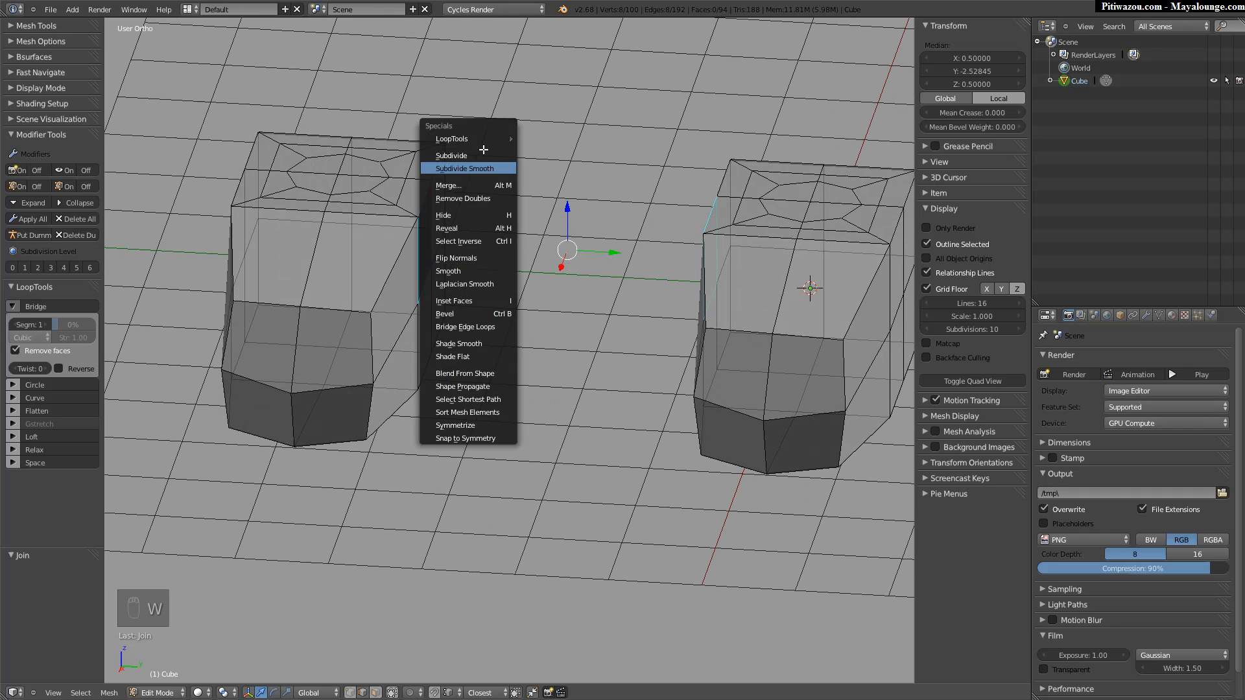
mouse_move(495, 139)
click(546, 139)
middle_drag(543, 134, 563, 248)
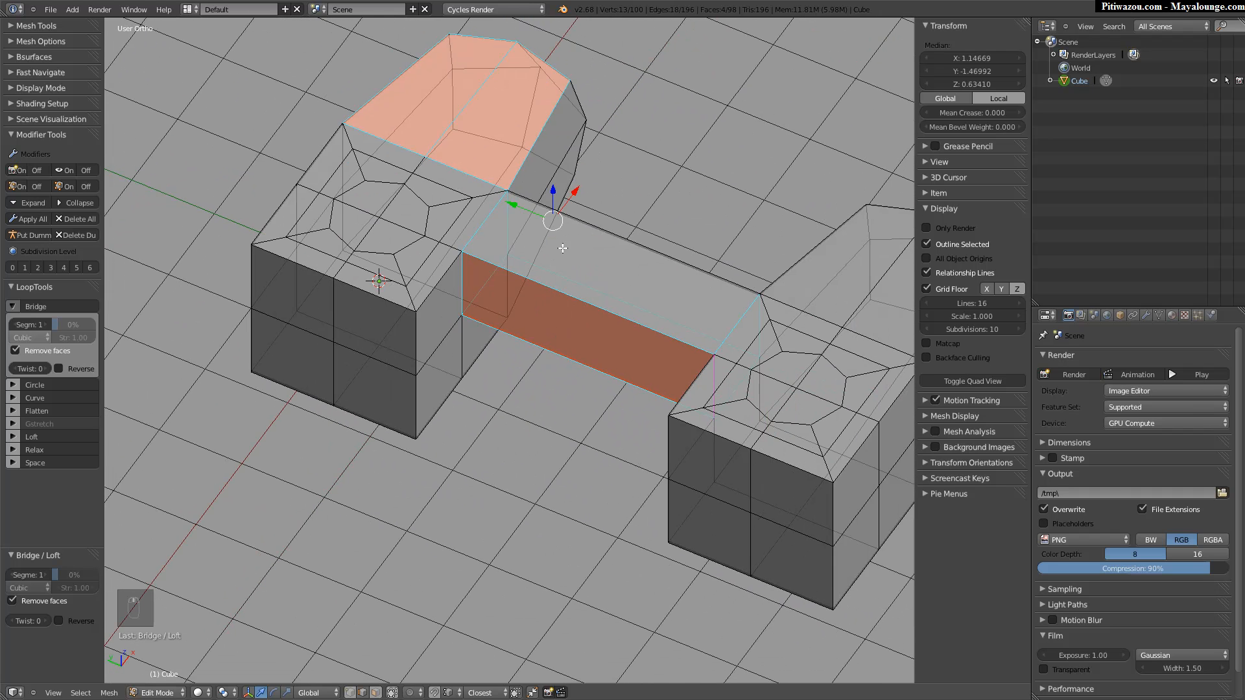
Set the bridge to 10 segments with a twist of -870 and Linear interpolation.
drag(28, 574, 80, 585)
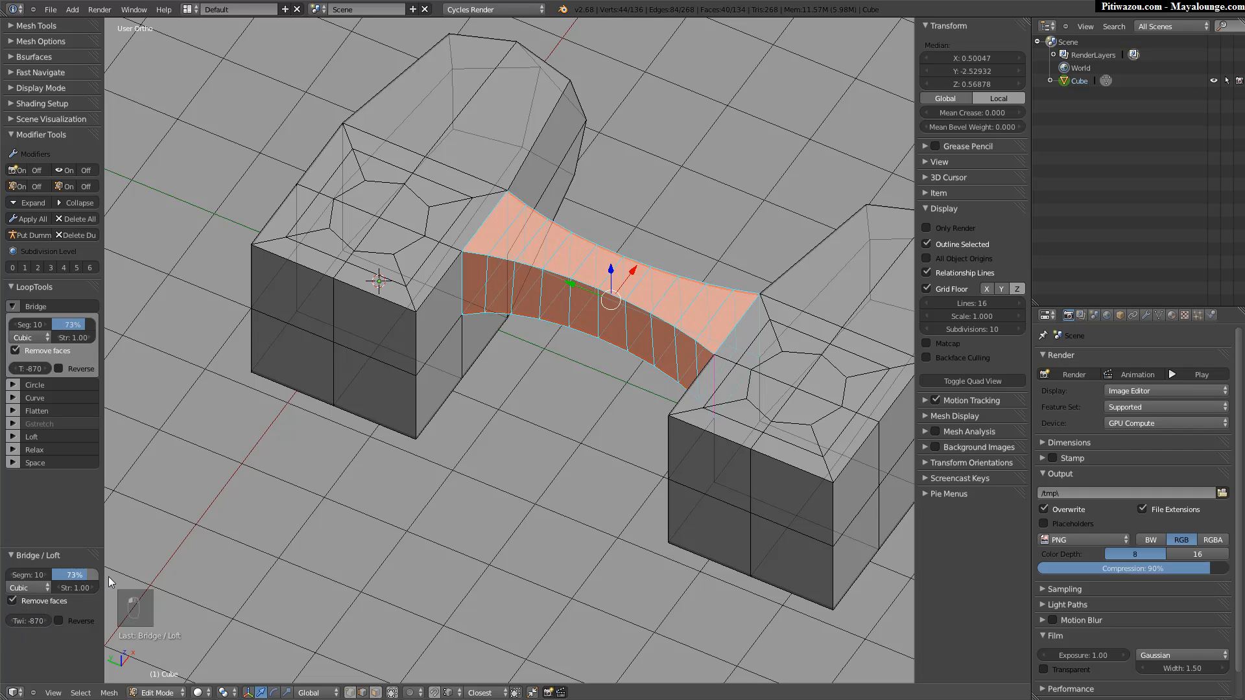
click(32, 588)
click(27, 566)
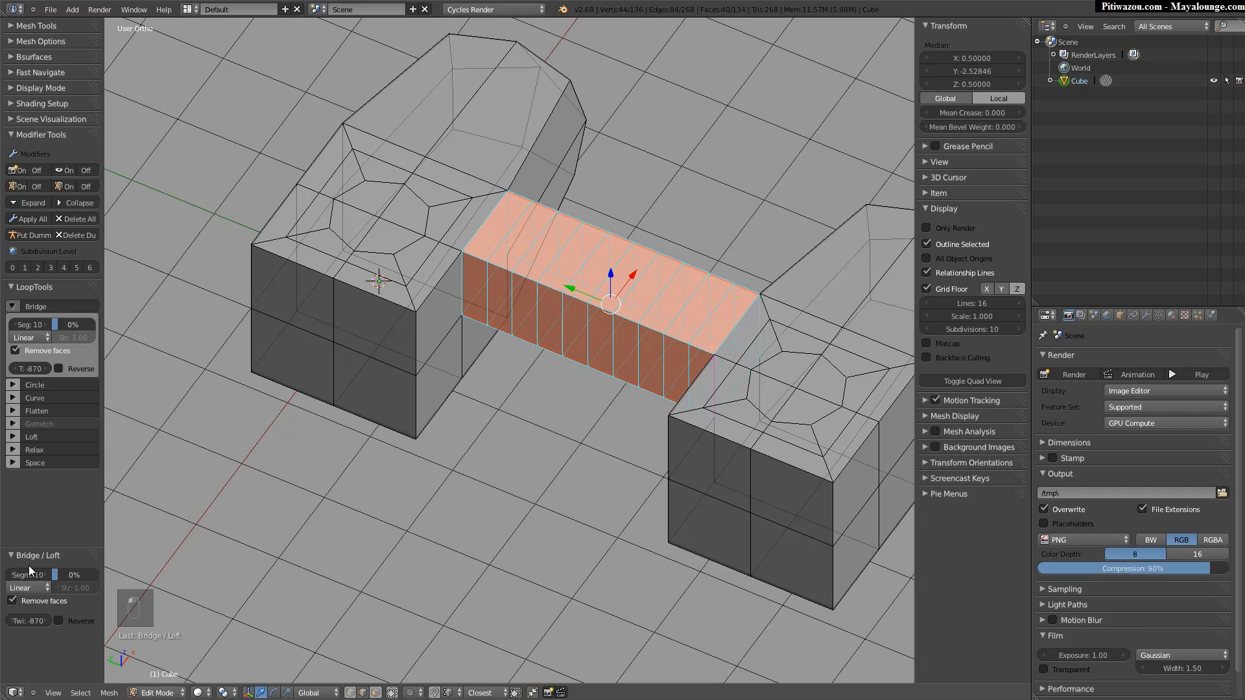
Switch the viewport to perspective and collapse the LoopTools options.
middle_drag(486, 370, 467, 401)
key(KP_5)
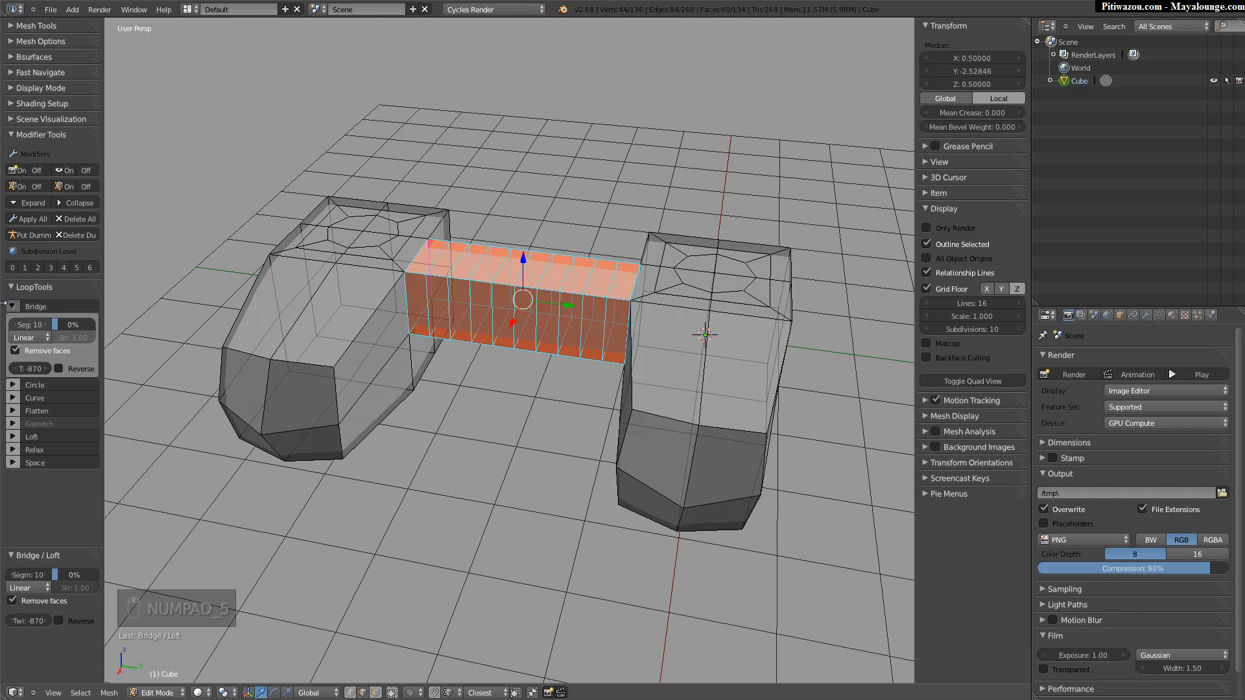
click(18, 285)
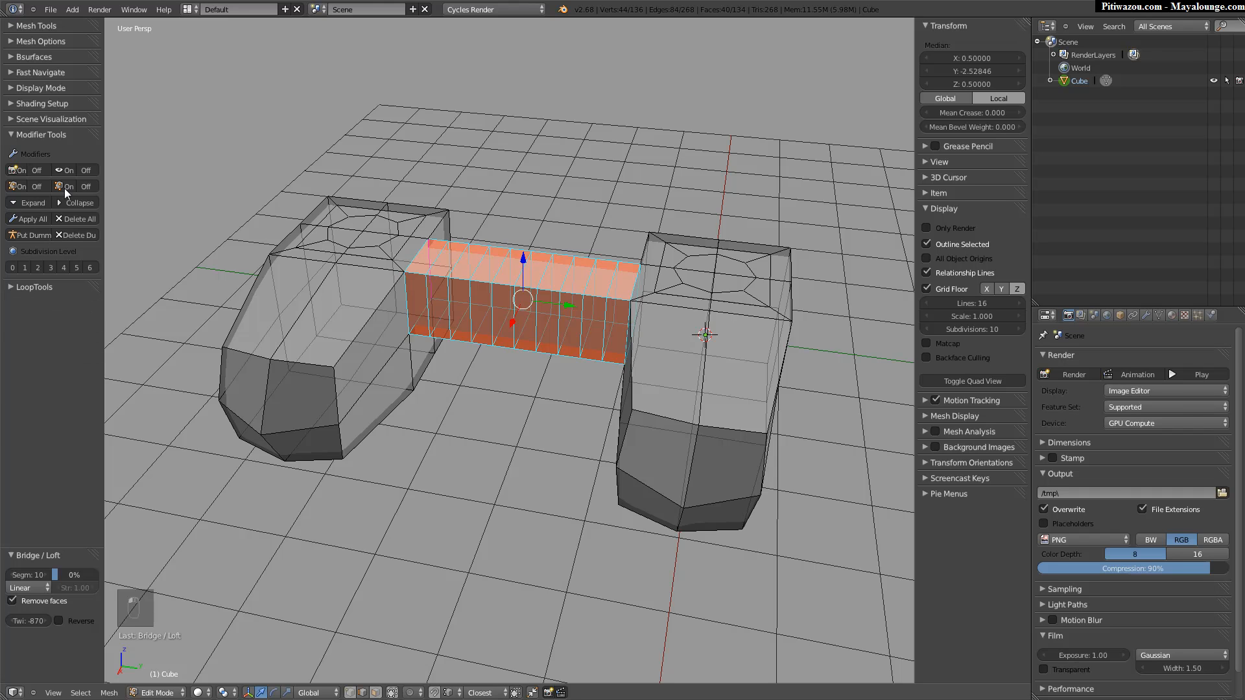
middle_drag(396, 318, 421, 332)
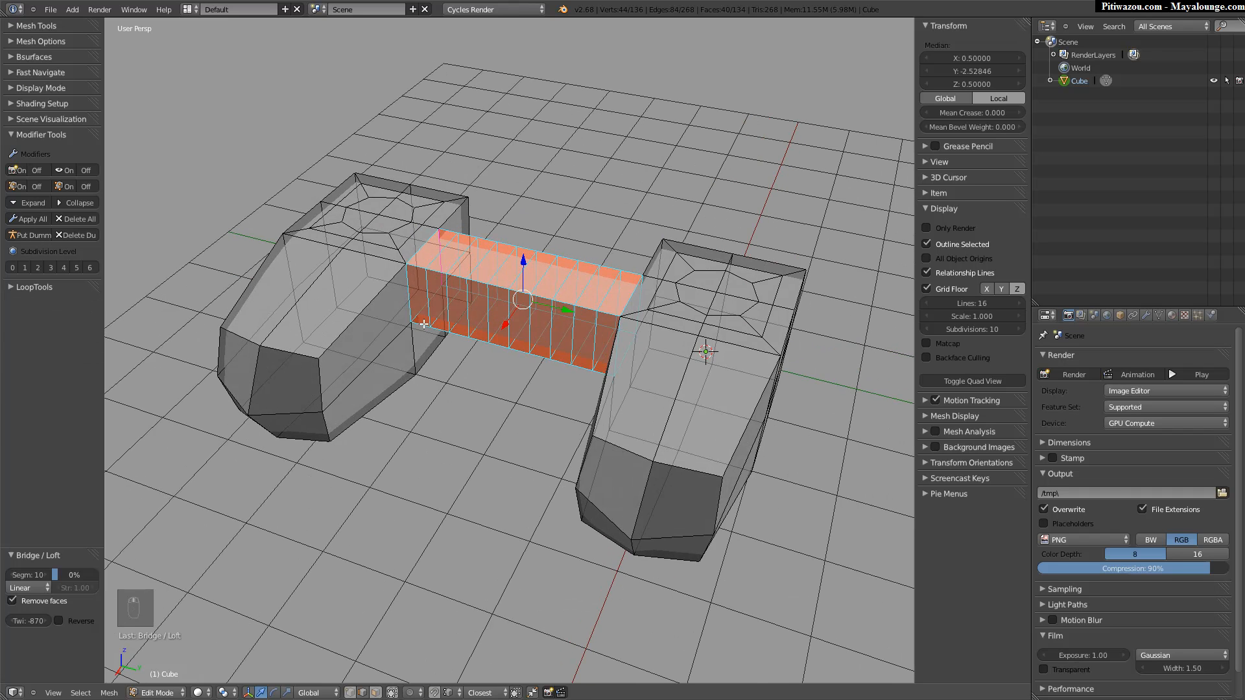
Examine the mode-switching and shading choices offered by the Pie Menus add-on.
key(Tab)
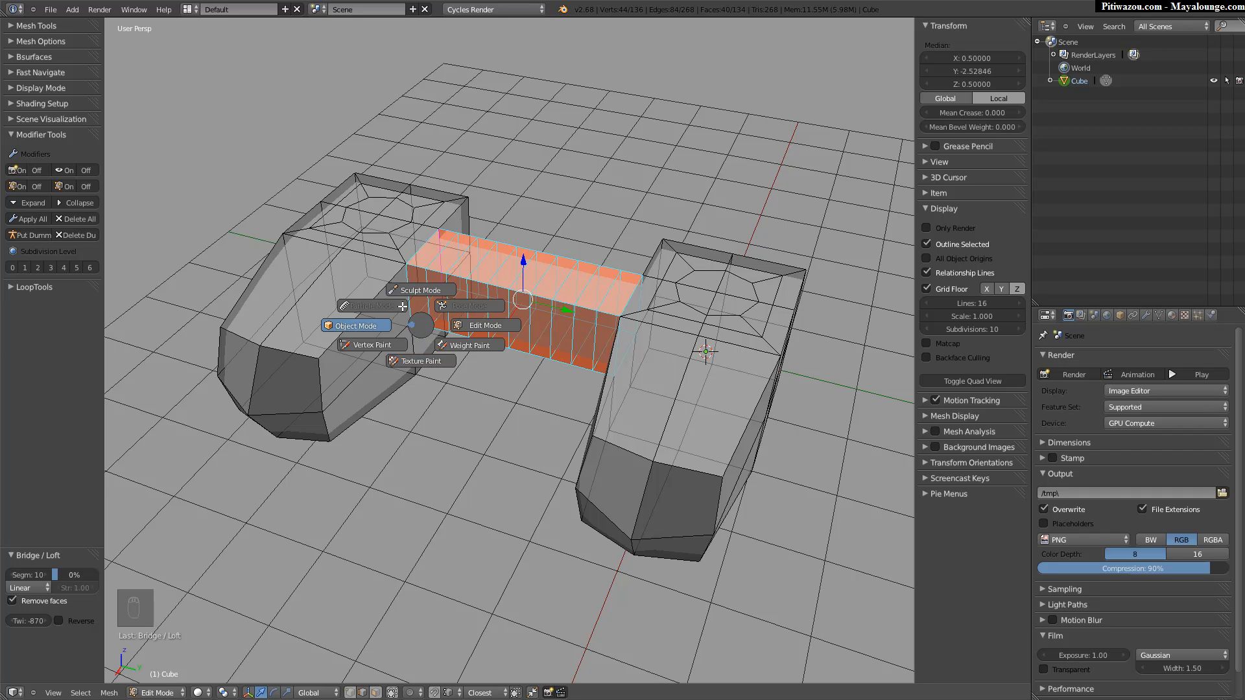
click(428, 327)
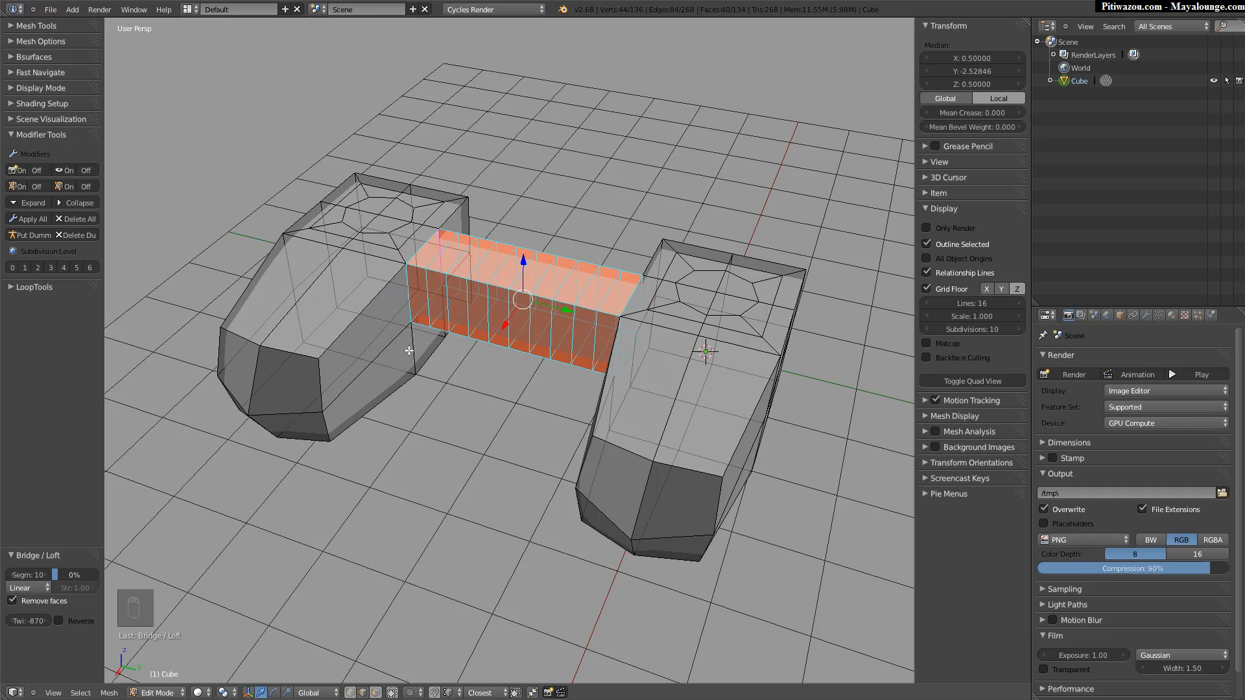
key(z)
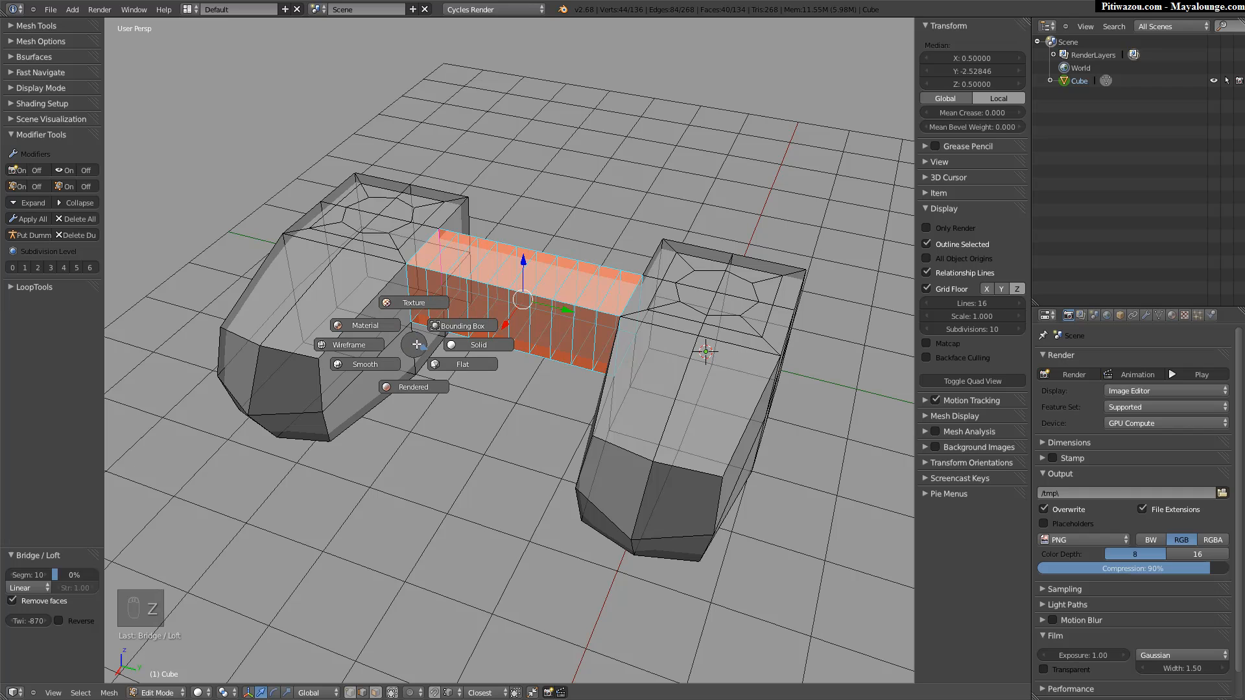
click(357, 365)
key(z)
click(408, 348)
key(z)
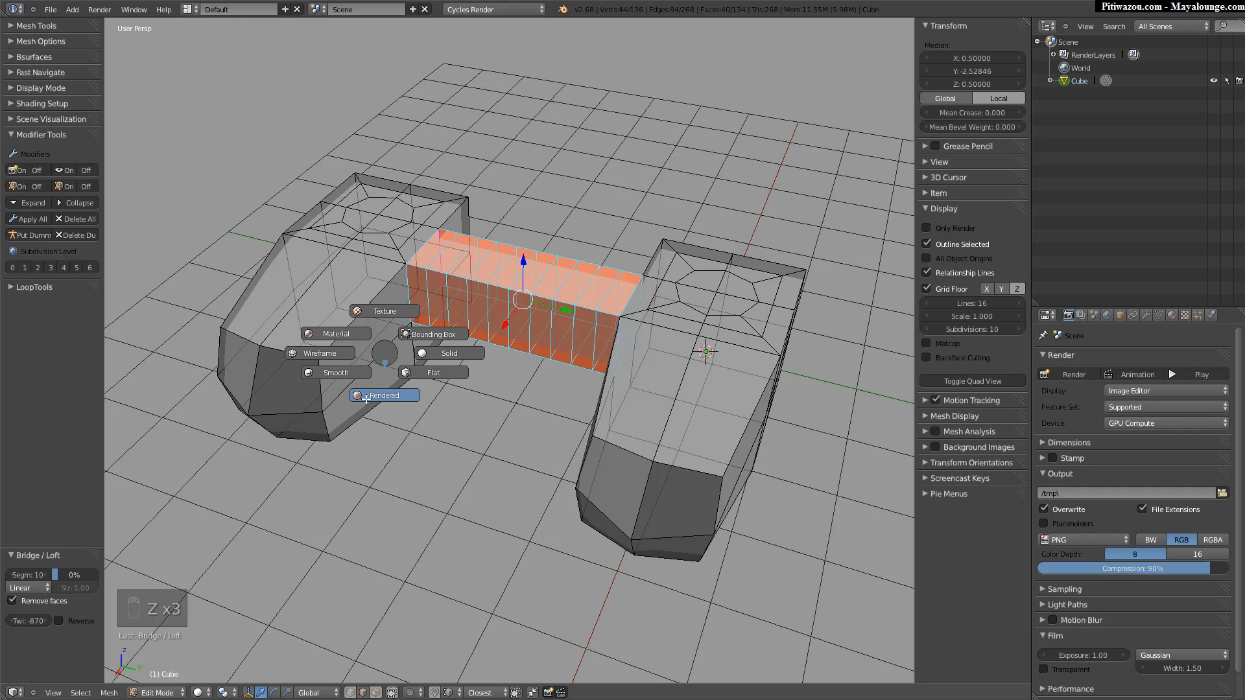
click(445, 375)
Apply smooth shading to the selected bridge faces between the two blocks.
key(z)
click(334, 394)
middle_drag(450, 366, 453, 292)
key(z)
click(459, 313)
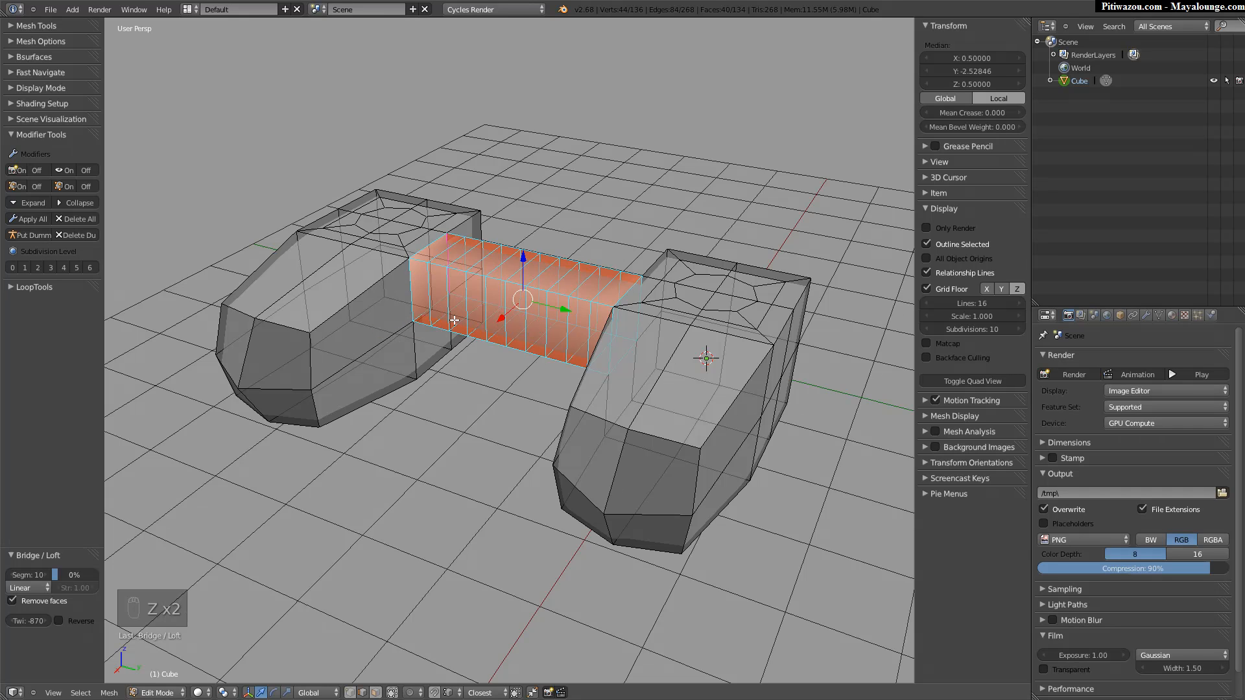
Switch to Object Mode and set the whole object's shading to flat.
key(Tab)
click(408, 321)
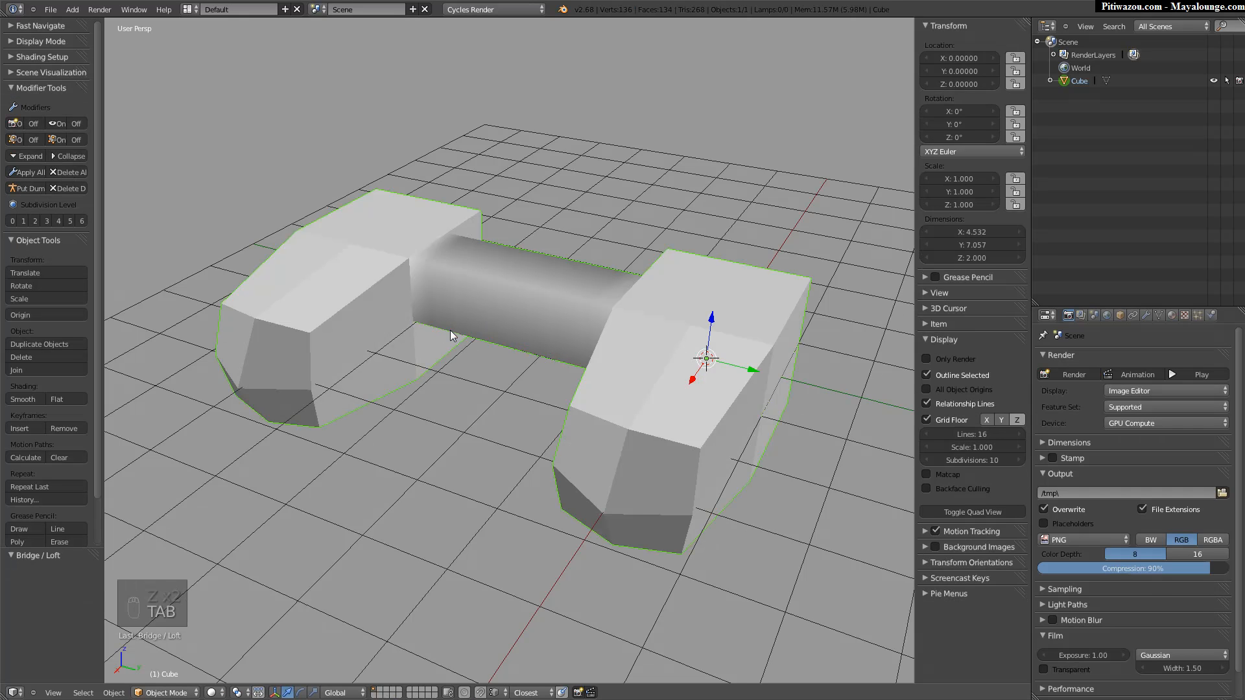
key(z)
click(395, 345)
mouse_move(395, 346)
middle_down()
mouse_move(386, 344)
mouse_move(488, 343)
mouse_move(425, 363)
mouse_move(501, 329)
mouse_move(475, 311)
mouse_move(351, 342)
mouse_move(380, 346)
middle_up()
key(z)
click(532, 361)
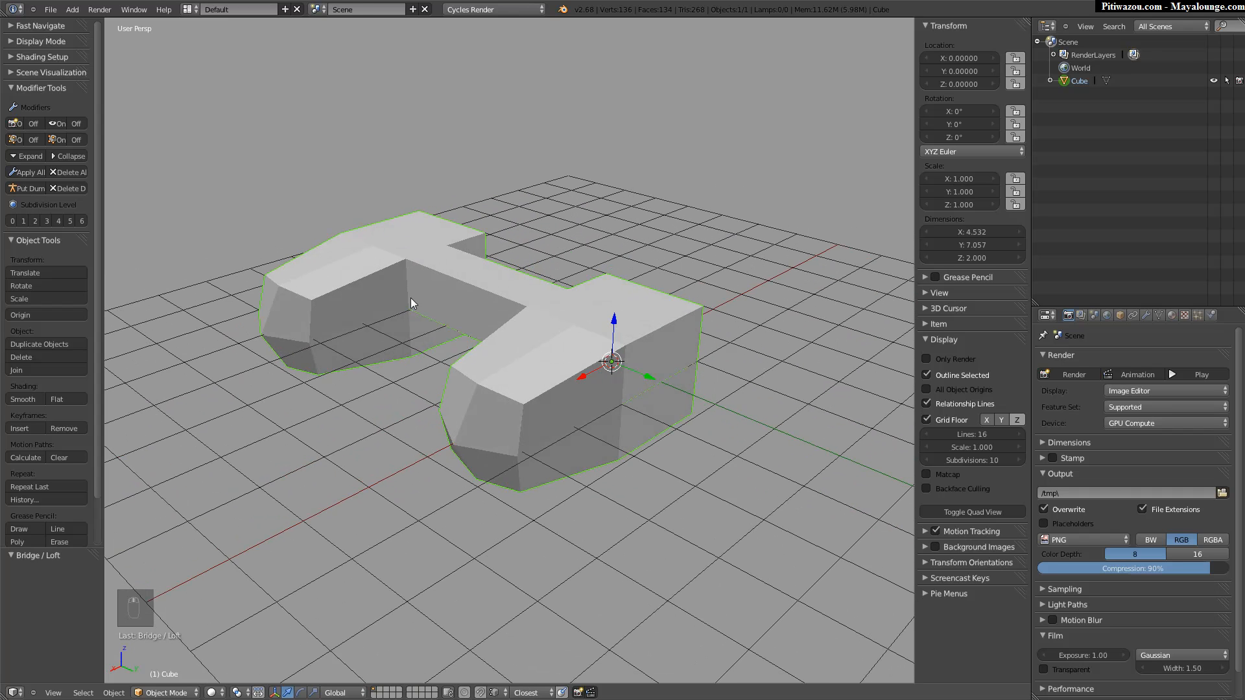
Turn on proportional editing in Object Mode.
key(o)
click(449, 310)
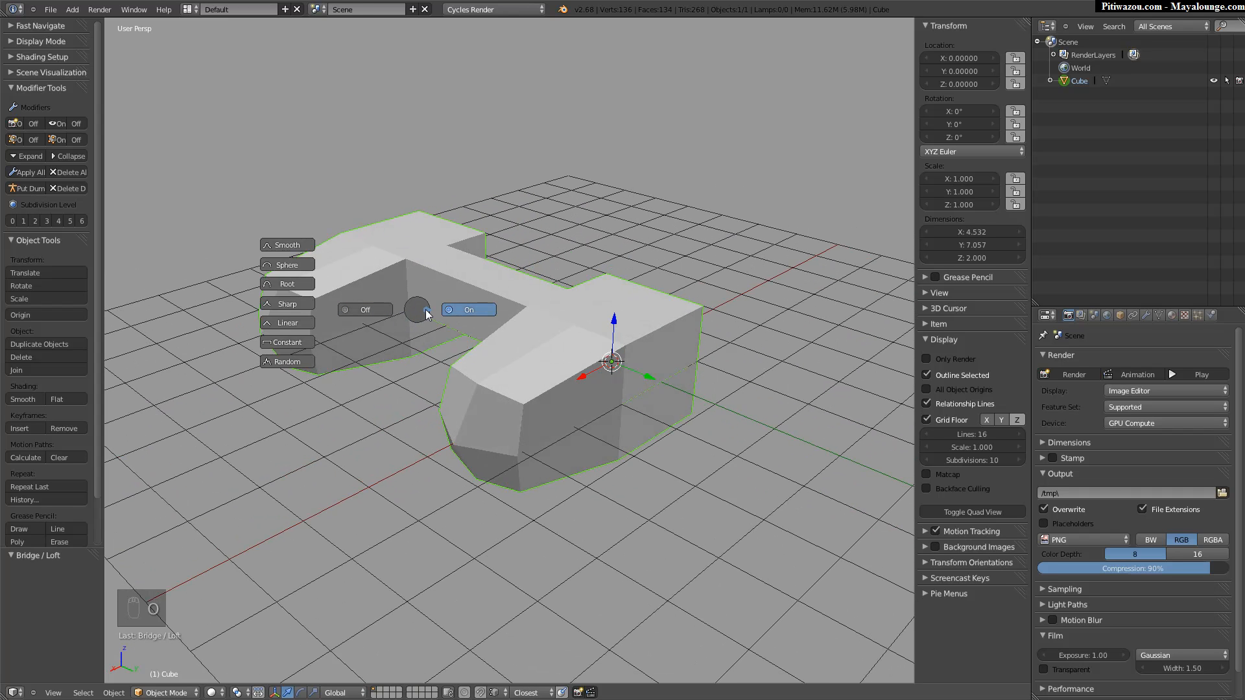
click(457, 310)
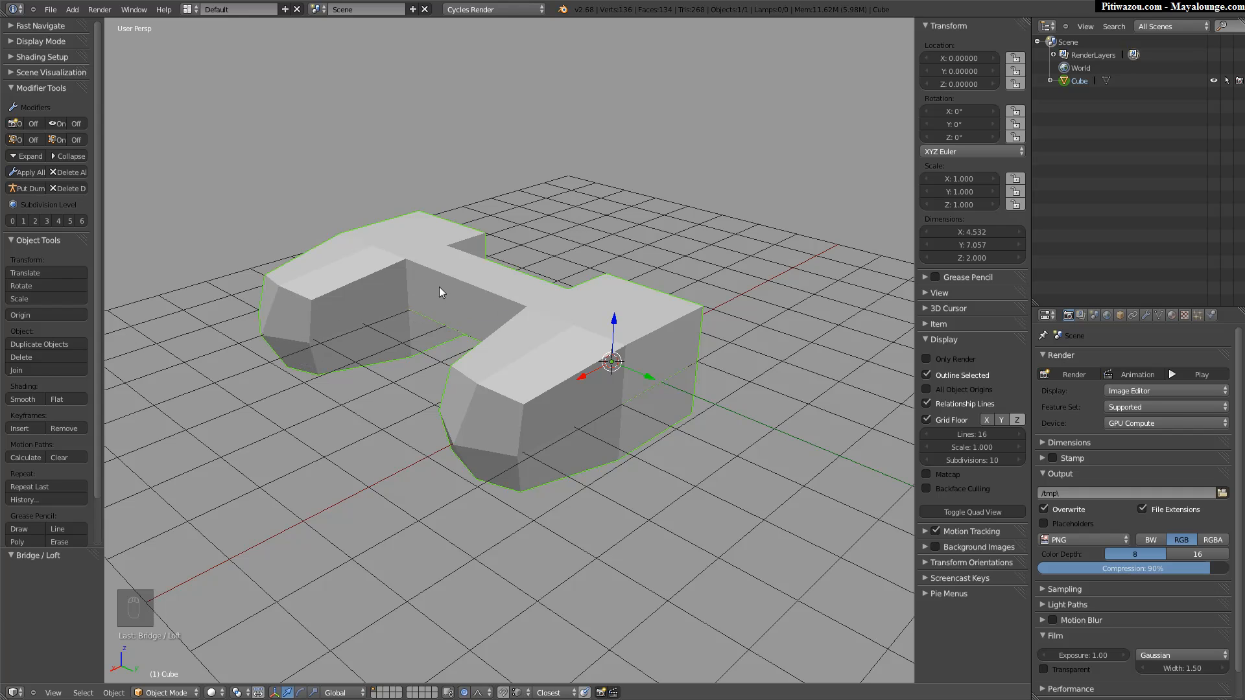
Return to Edit Mode and move the bridge faces -0.062 along the Z axis.
key(Tab)
click(532, 288)
drag(484, 258, 484, 273)
scroll(405, 332, down, 8)
scroll(422, 275, up, 3)
Enable smooth proportional editing, raise the bridge faces 0.723 along Z with a proportional size of 5.05, and turn proportional editing off.
key(o)
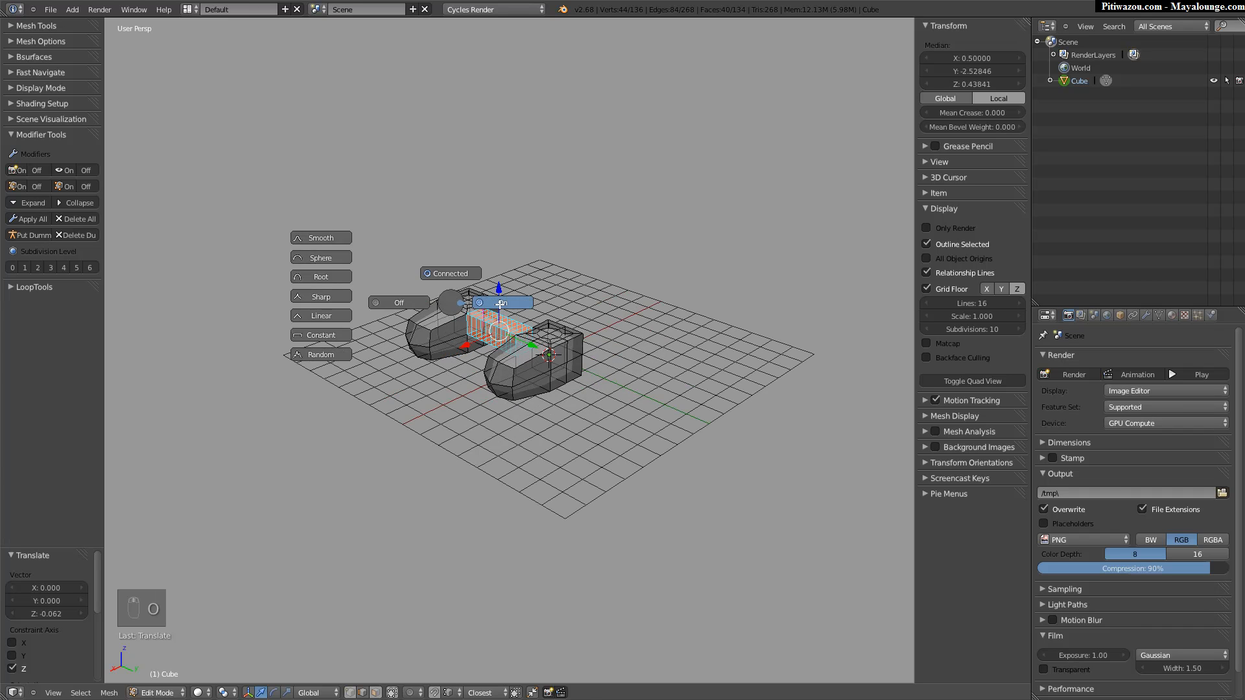
click(499, 304)
mouse_move(499, 287)
mouse_down()
mouse_move(490, 267)
mouse_move(484, 288)
mouse_up()
scroll(485, 293, up, 3)
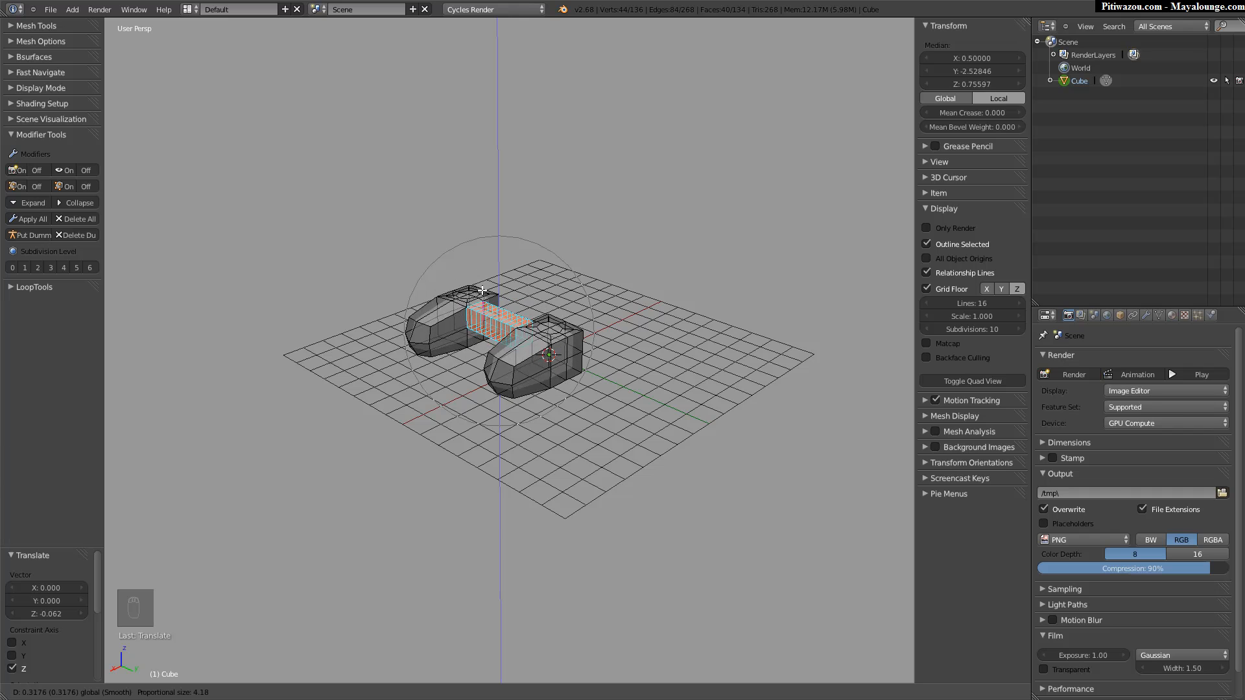
scroll(684, 234, down, 5)
scroll(812, 215, down, 1)
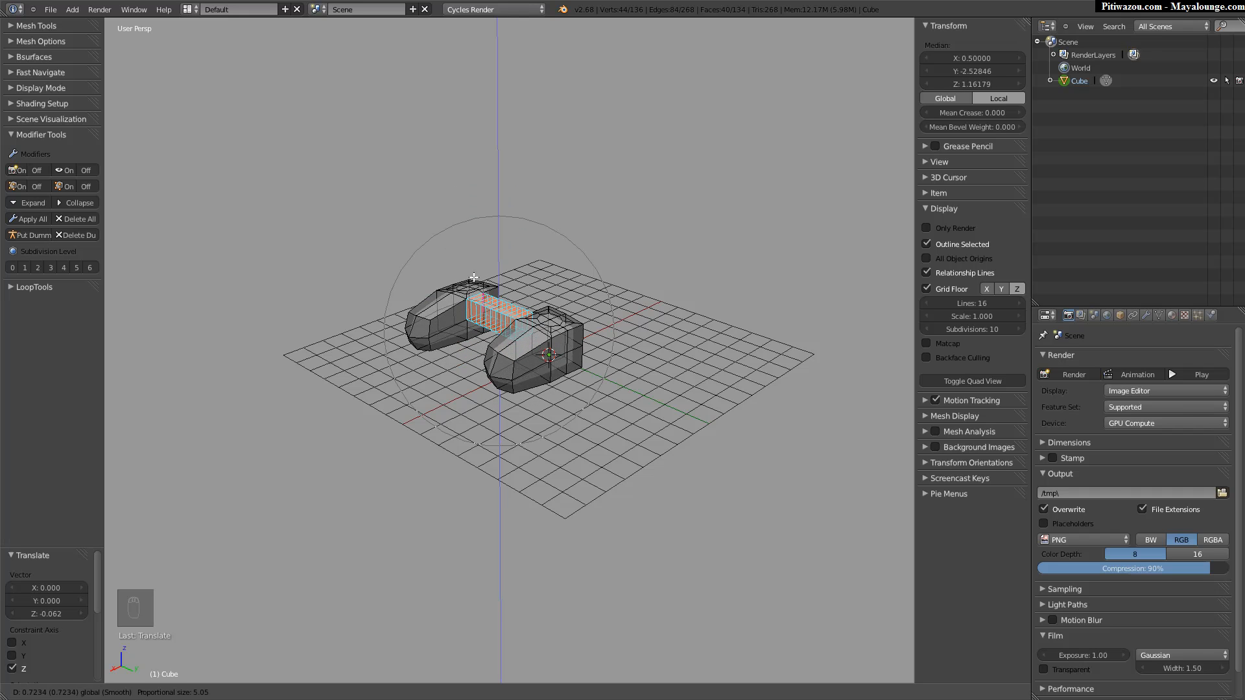
click(481, 295)
key(o)
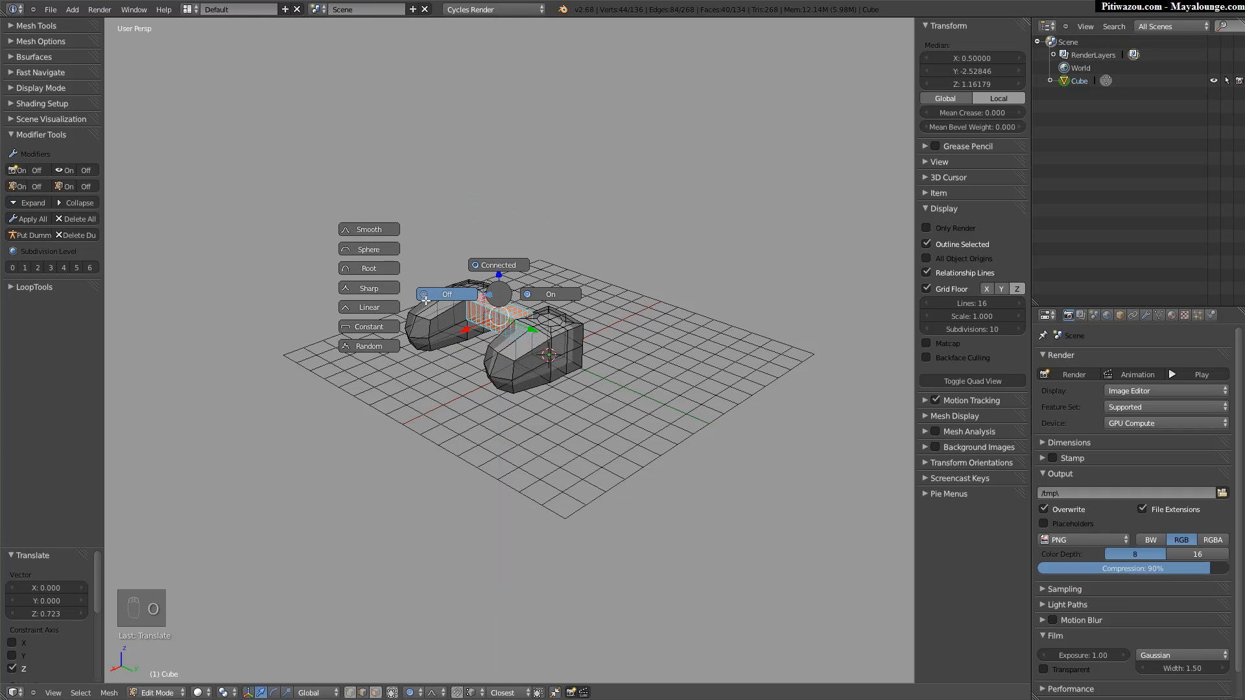
scroll(354, 376, up, 6)
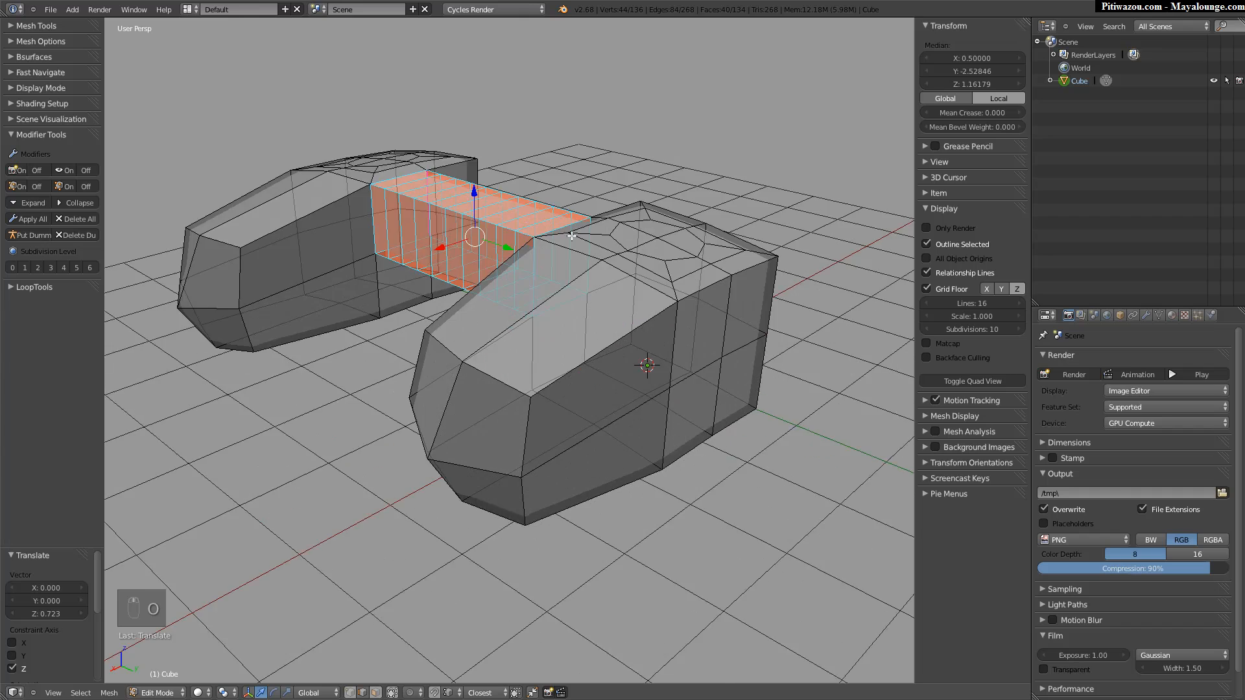
scroll(549, 323, down, 4)
Switch the bridged mesh to Object Mode and delete the object from the scene.
key(Tab)
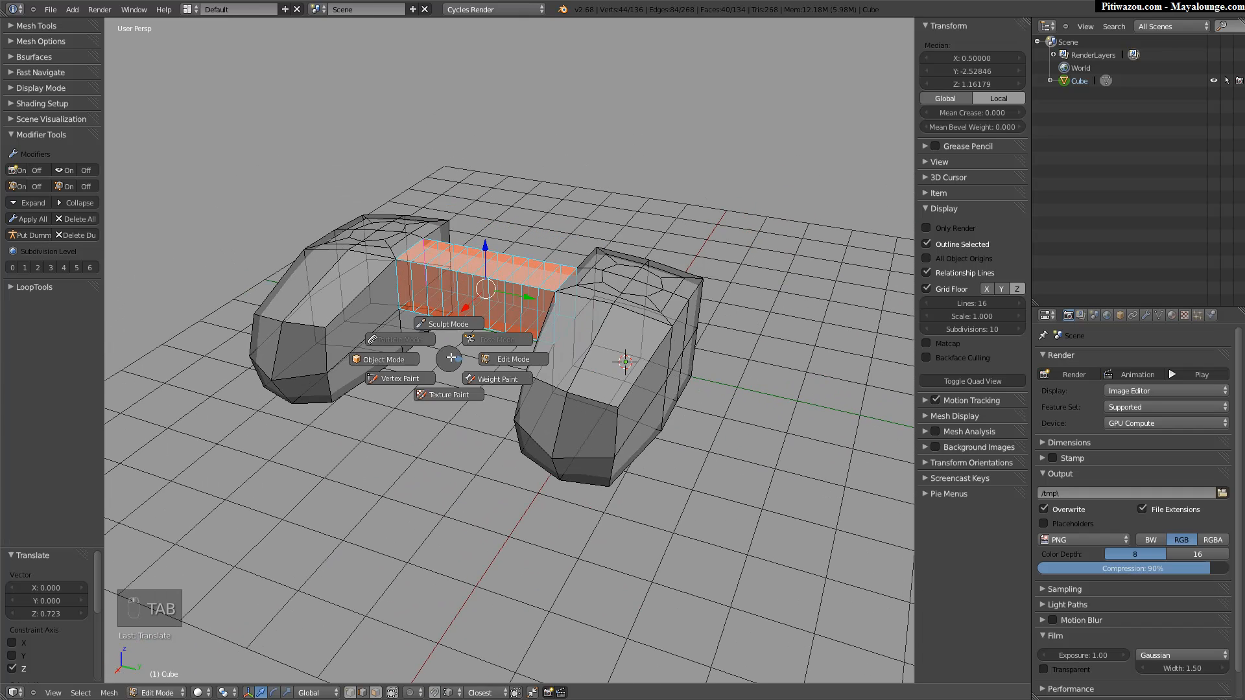
click(399, 360)
scroll(482, 358, down, 1)
key(x)
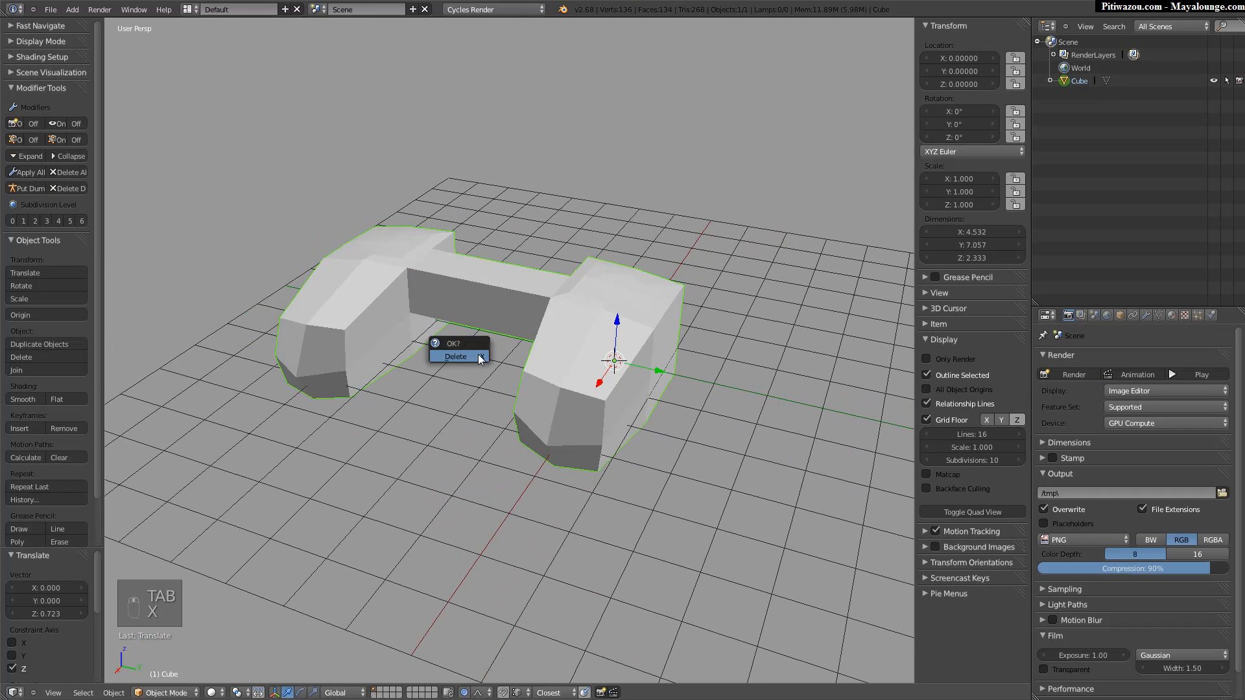
click(456, 356)
Add a new mesh cube at the scene's origin and return it to Object Mode.
key(shift+a)
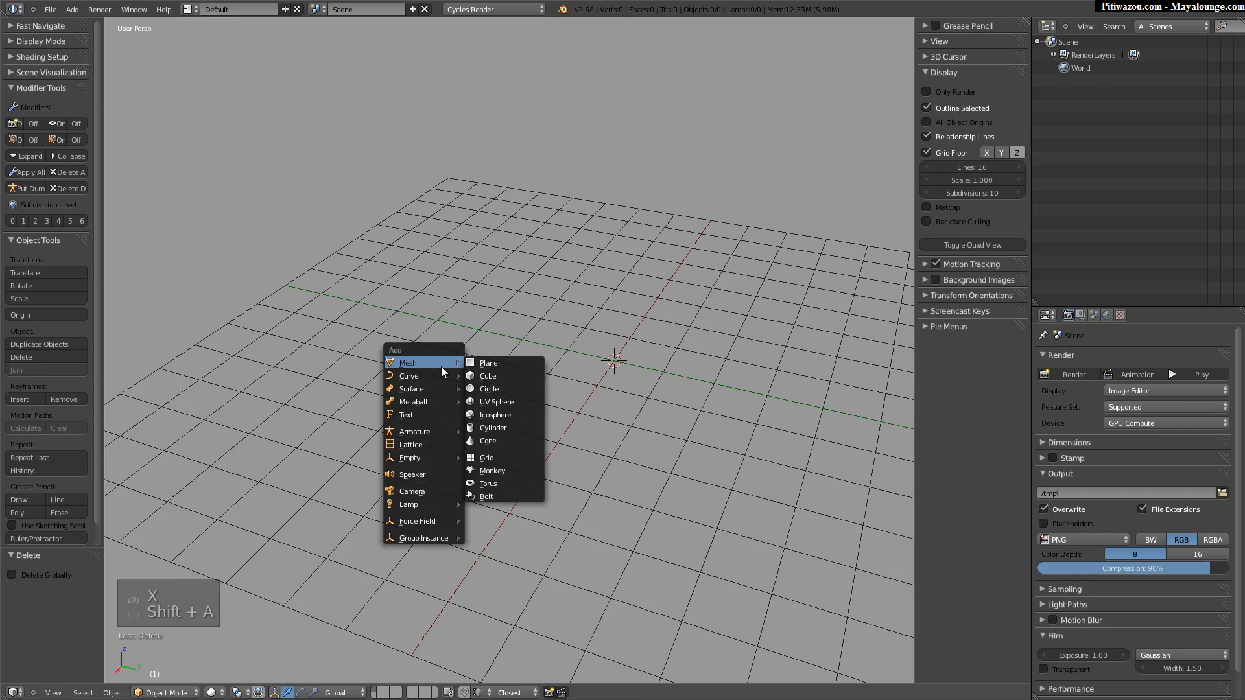
mouse_move(454, 361)
click(488, 377)
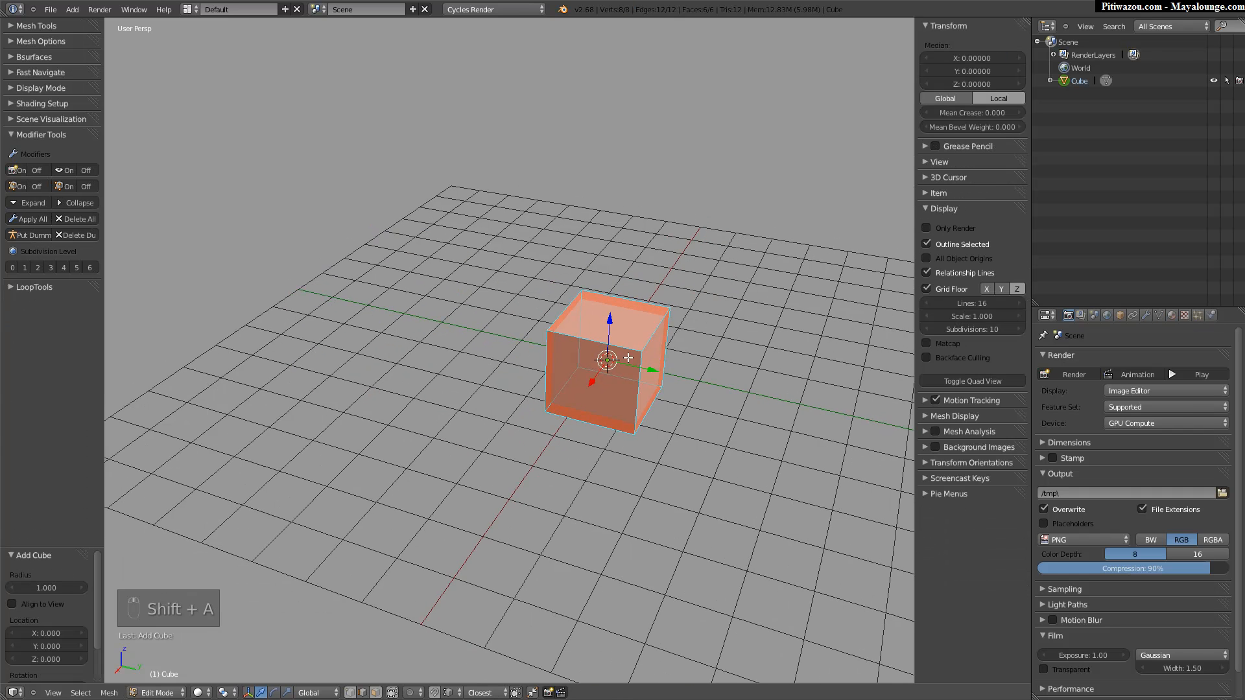
key(Tab)
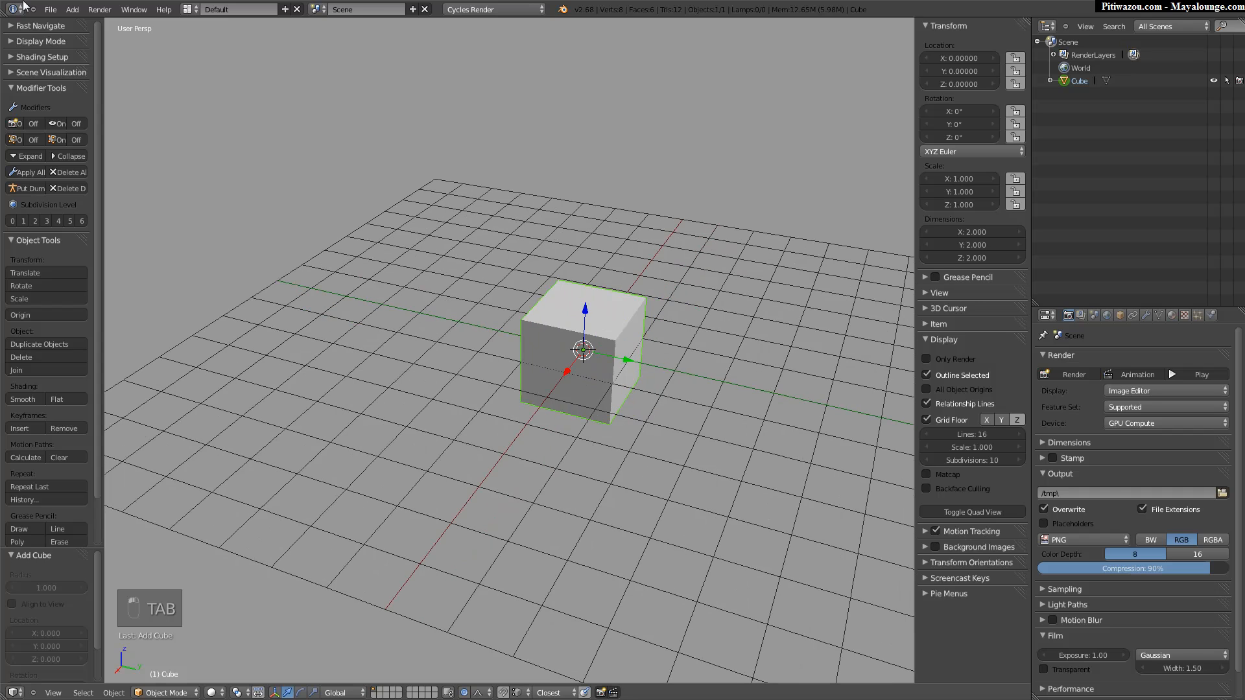
Turn off Enter Edit Mode for new objects in the Editing preferences and close the User Preferences window.
click(48, 10)
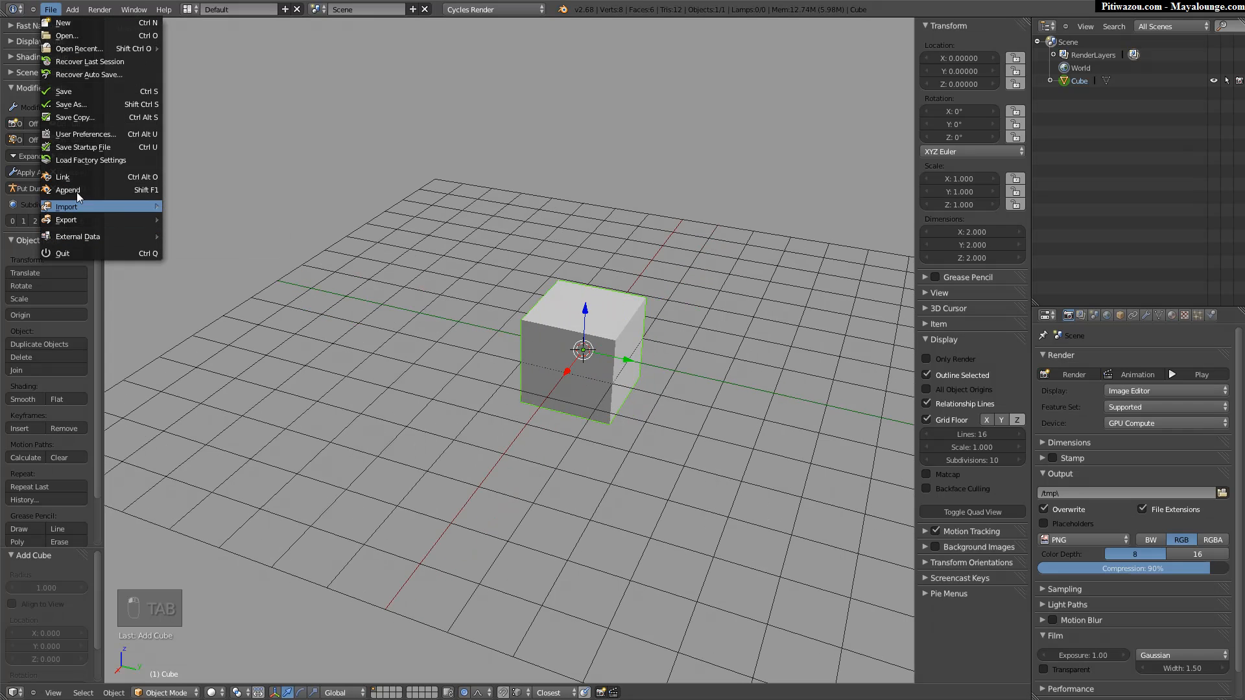
click(91, 134)
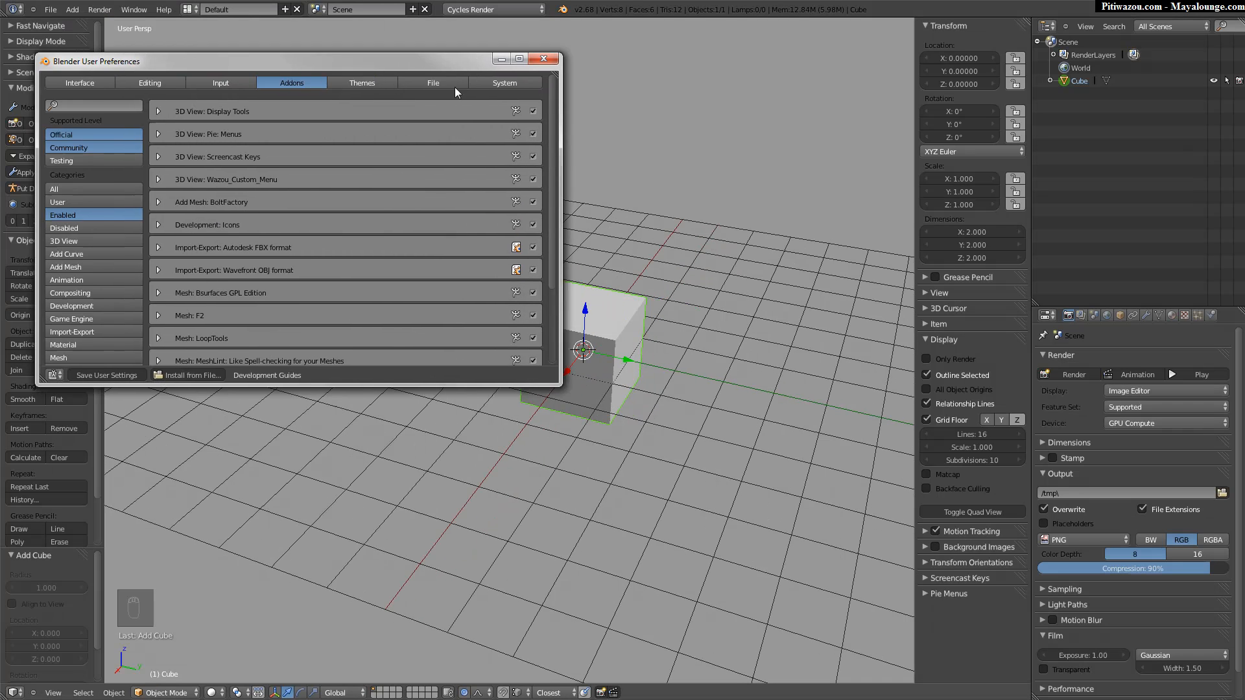
click(257, 117)
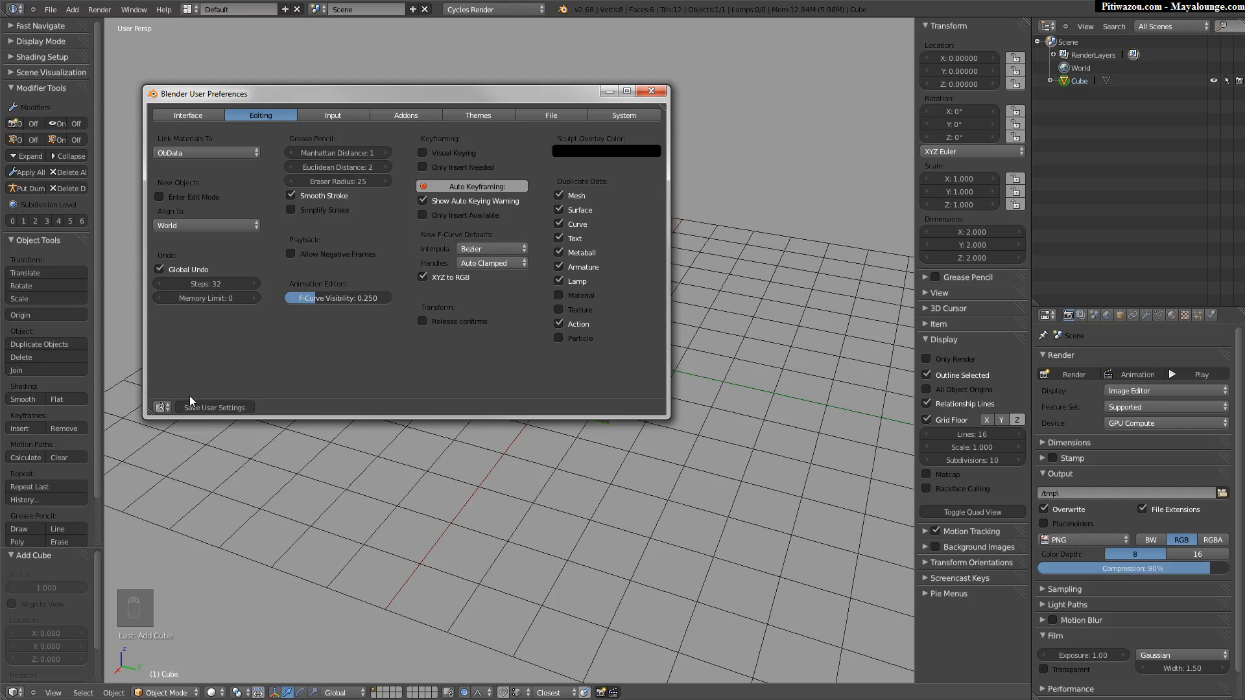
click(649, 92)
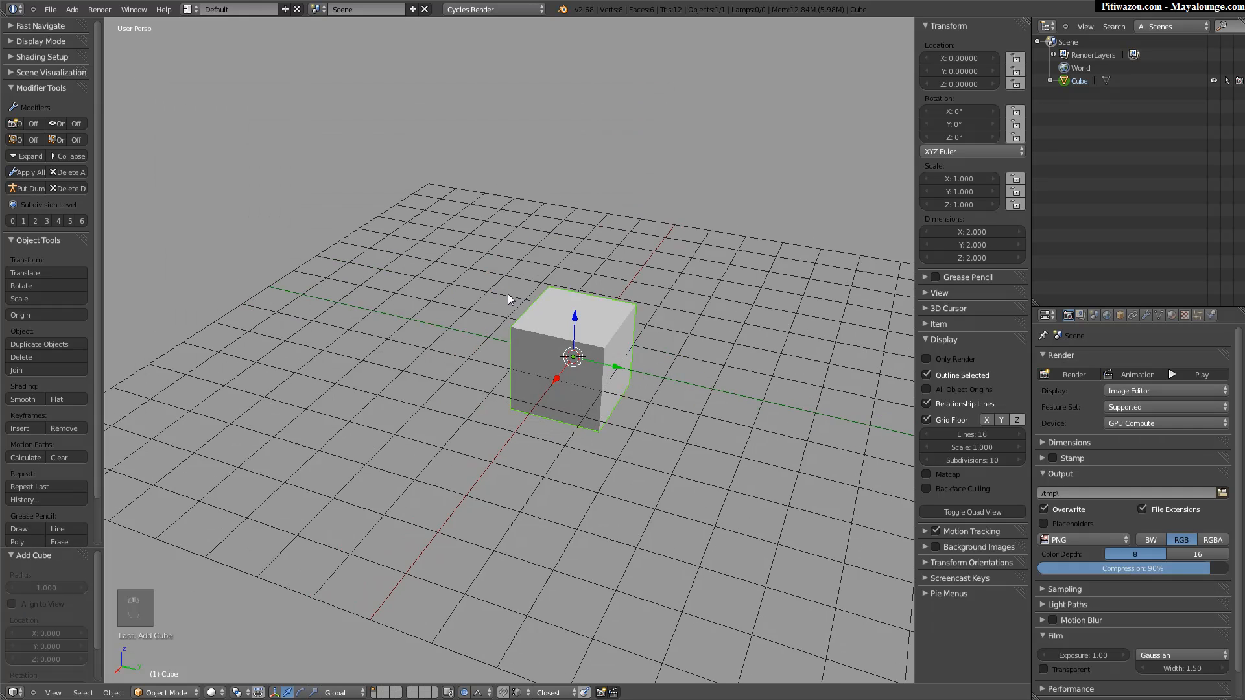
Duplicate the cube three times, offsetting the first copy about 1.23, -3.54, 0.61 and the last copy about 2.89, 1.36, -5.39.
key(shift+d)
click(324, 270)
key(shift+d)
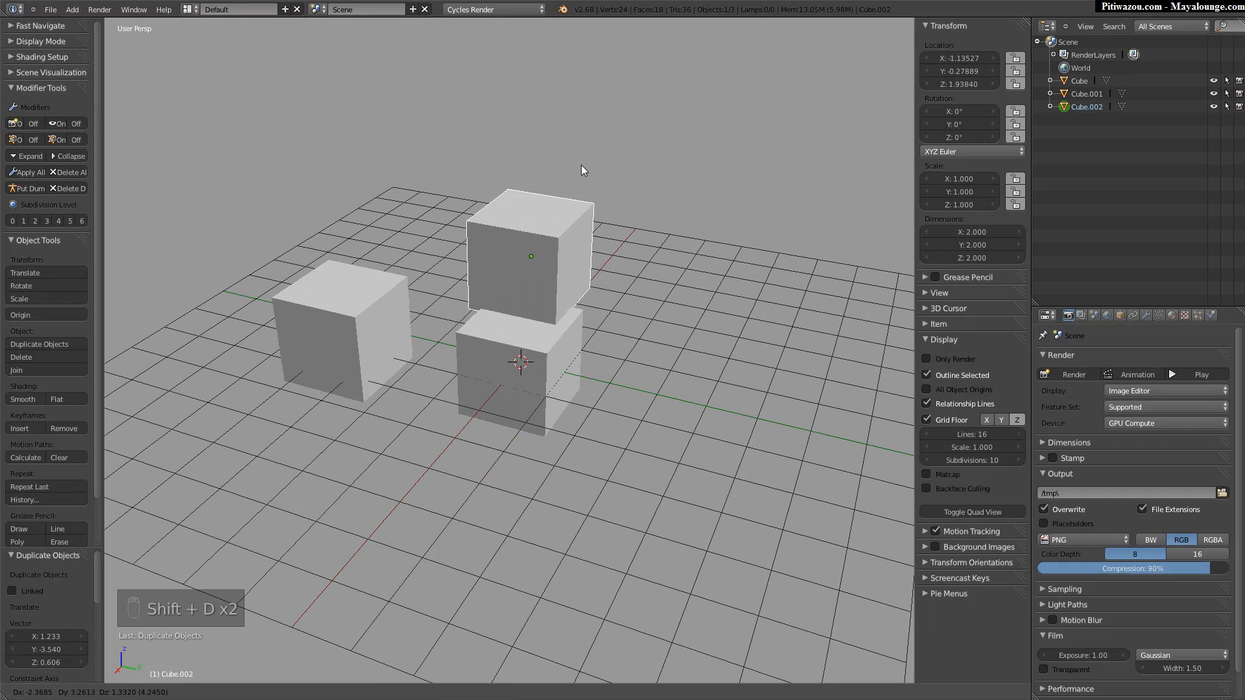
click(641, 196)
key(shift+d)
click(667, 616)
middle_drag(454, 434, 489, 379)
shift+middle_drag(490, 379, 497, 264)
mouse_move(557, 308)
middle_down()
mouse_move(574, 317)
mouse_move(551, 327)
middle_up()
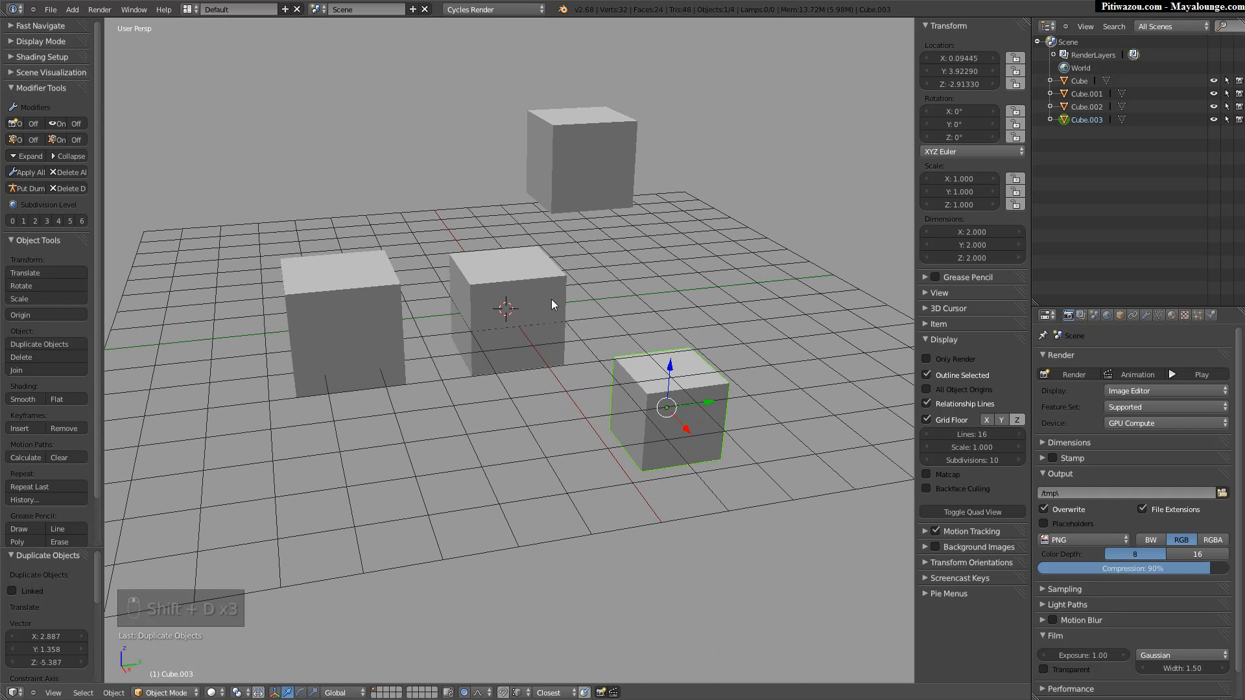
Use the View pie to switch between side and top views and set the top view to perspective.
key(q)
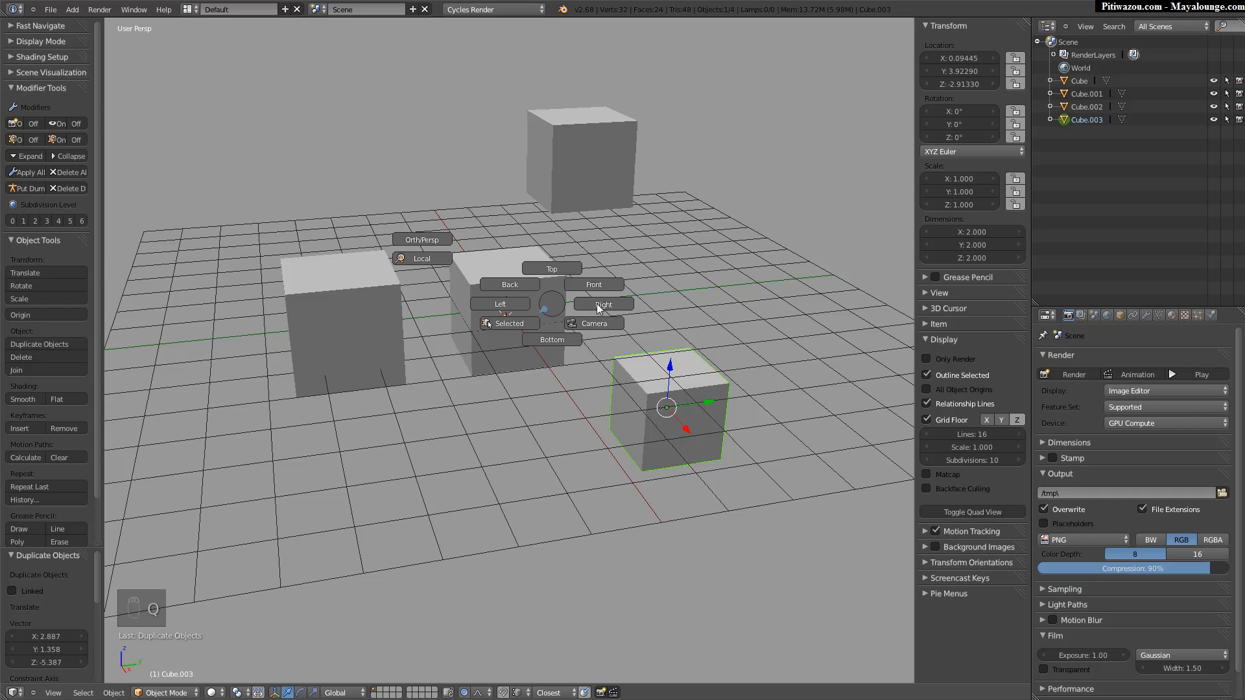
click(600, 302)
key(q)
click(551, 310)
key(q)
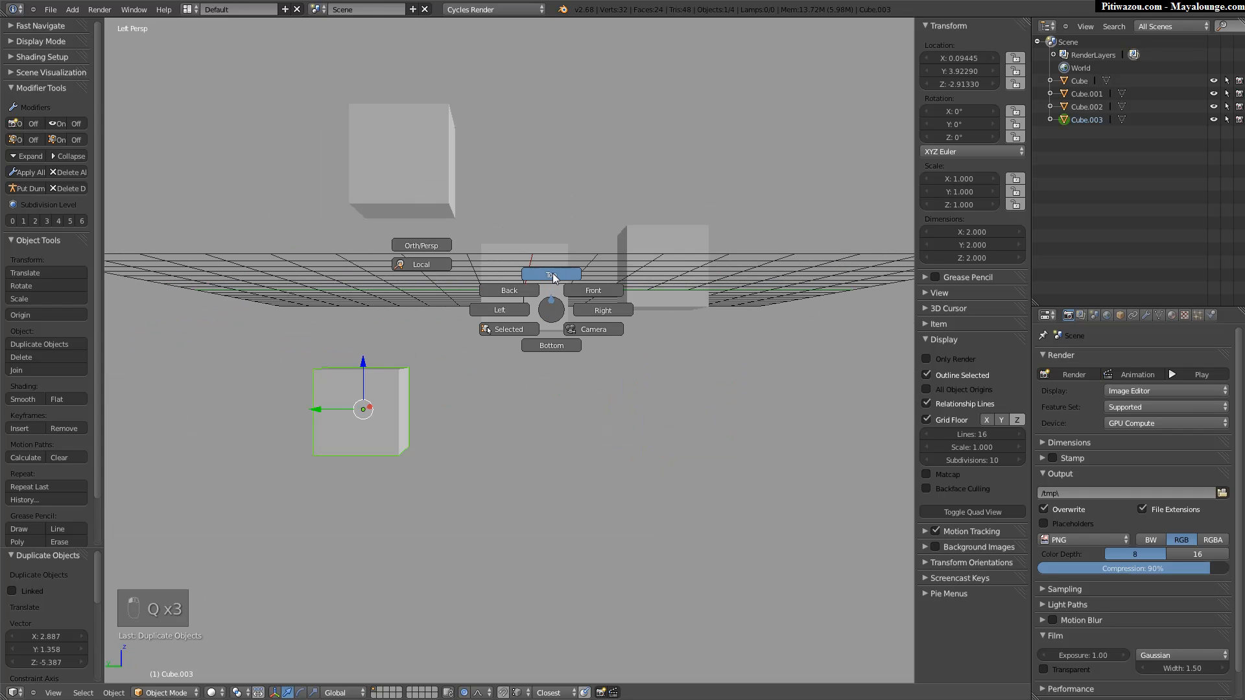
click(551, 275)
key(q)
click(428, 214)
key(q)
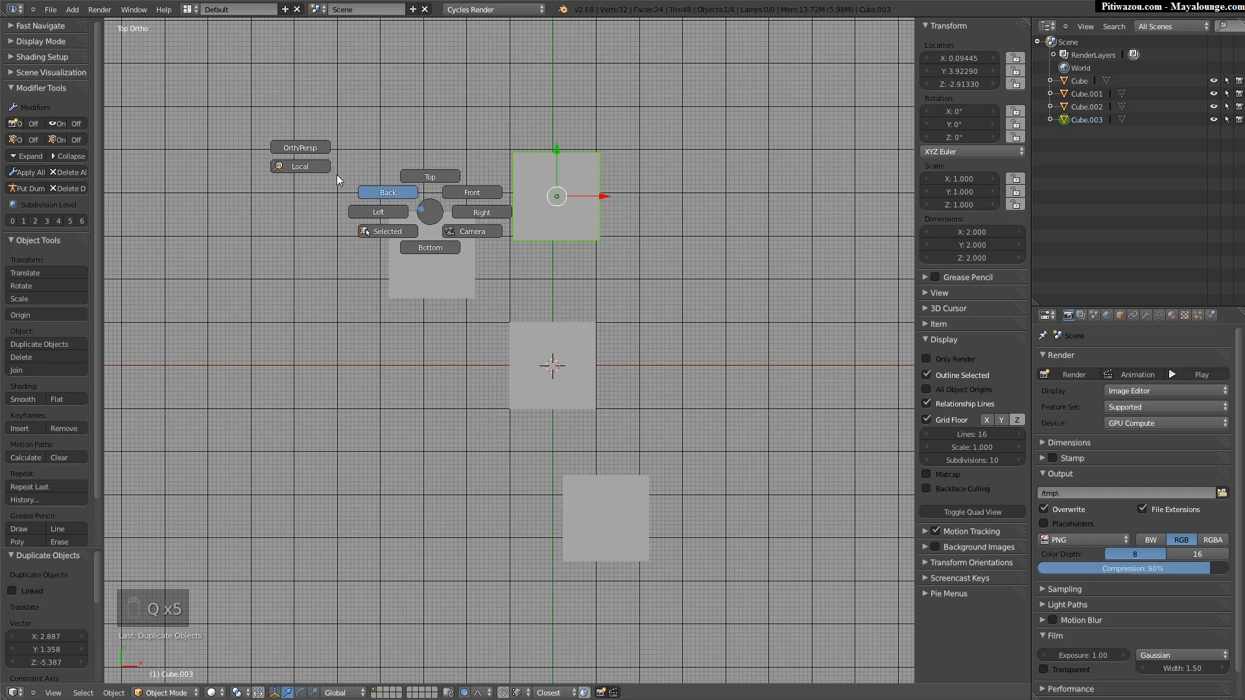
click(283, 146)
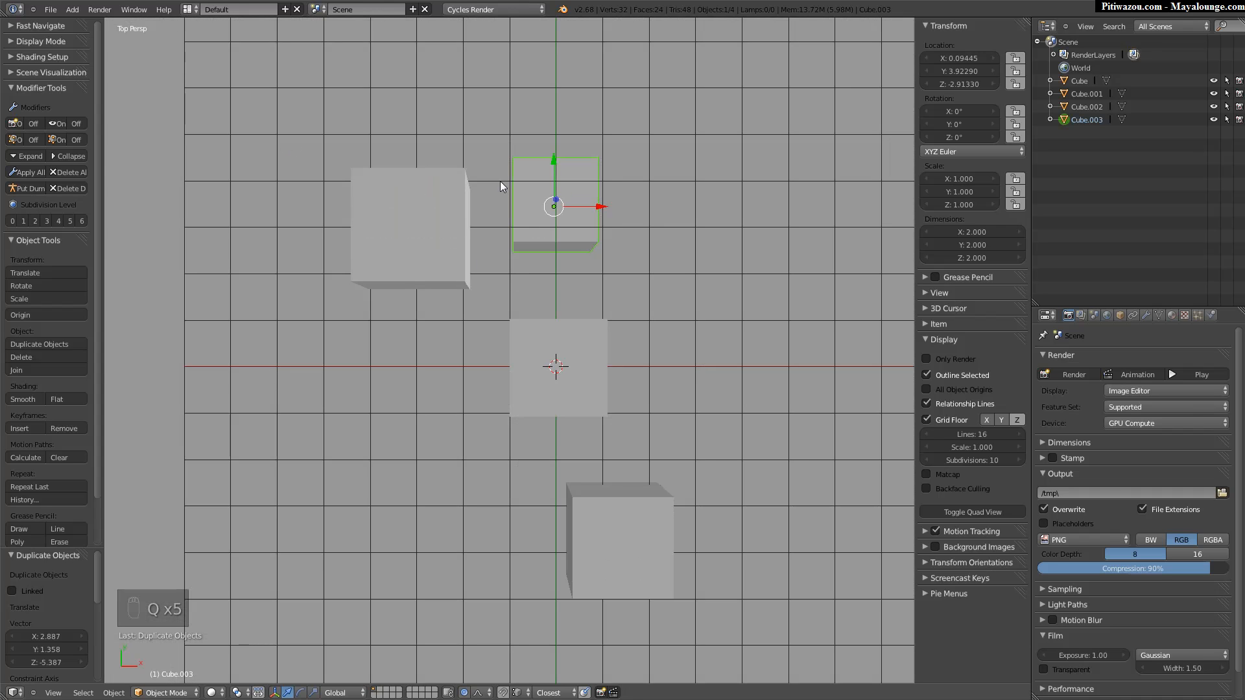
Cycle the view through front, right and top, toggling the projection, and continue through back, left and bottom without the View pie.
key(KP_1)
key(KP_5)
key(KP_5)
key(KP_5)
key(KP_3)
key(KP_7)
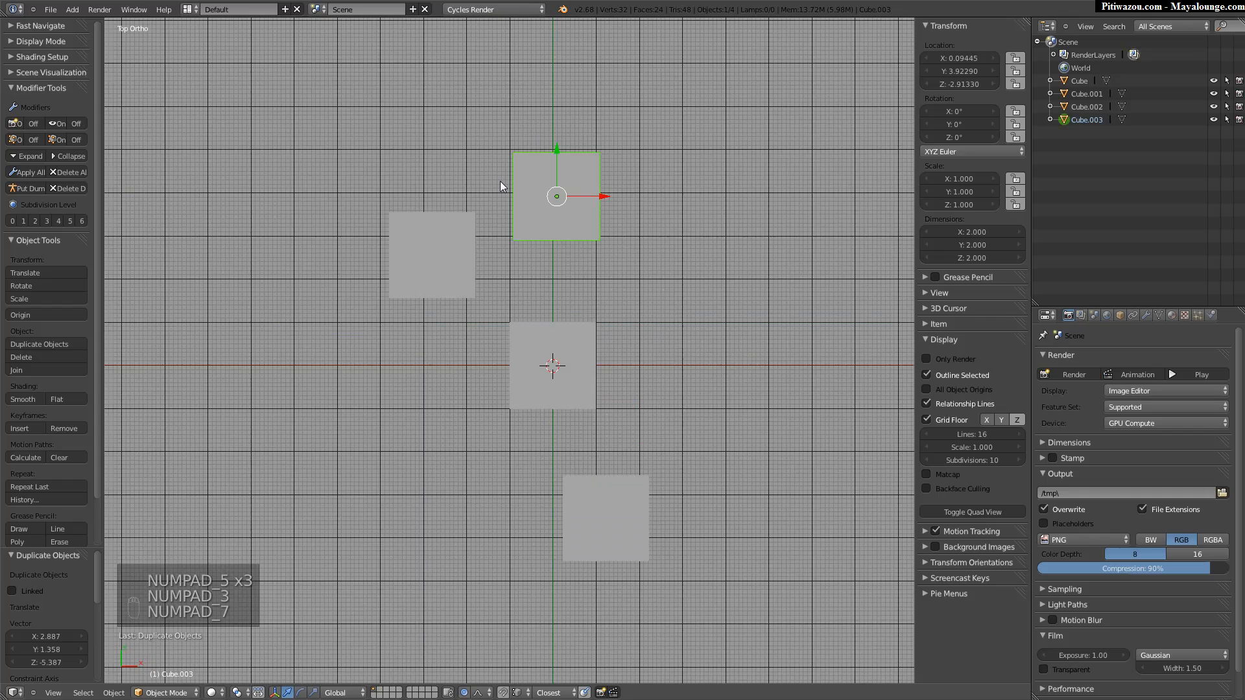
key(KP_9)
key(ctrl+KP_1)
key(ctrl+KP_3)
key(ctrl+KP_7)
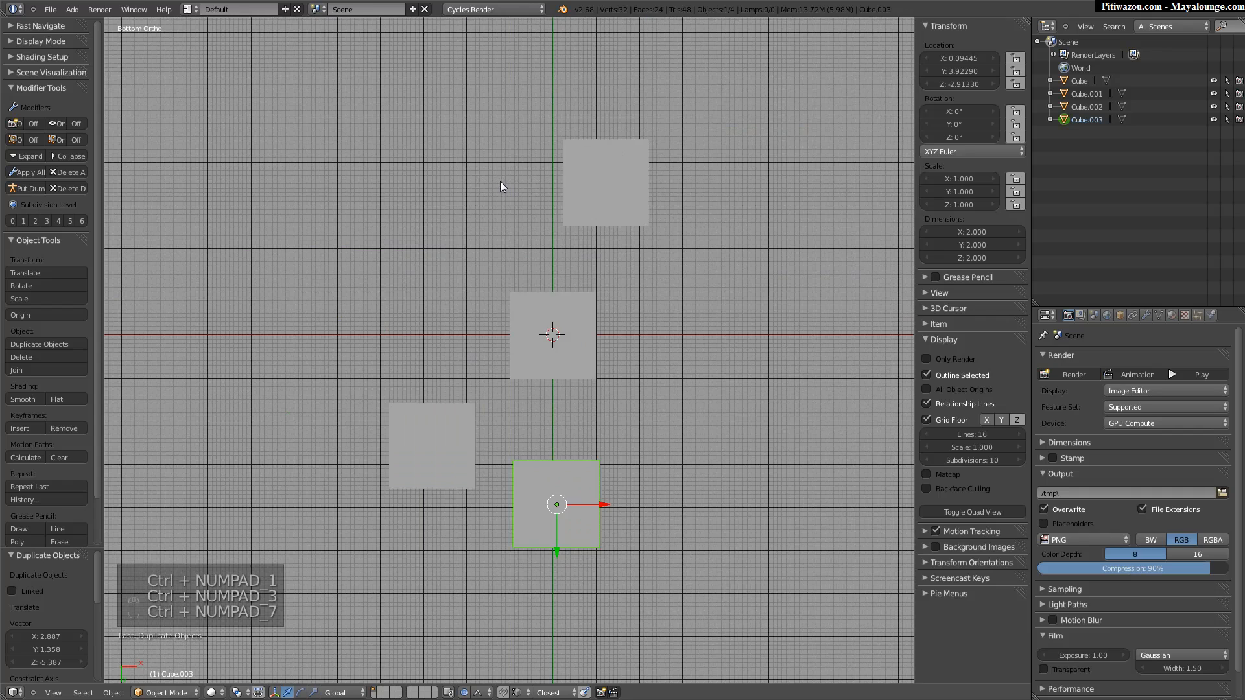
Compare each standard view with its opposite: front and back, right and left, top and bottom.
middle_drag(512, 291, 463, 286)
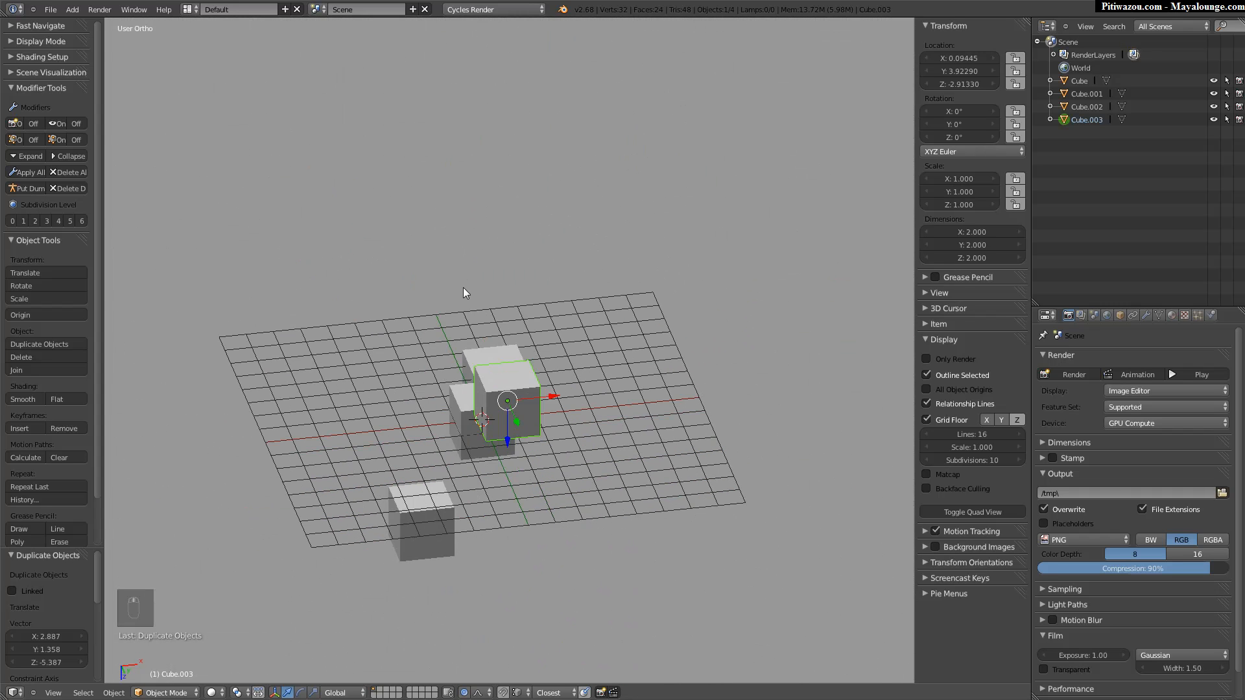
key(KP_1)
key(ctrl+KP_1)
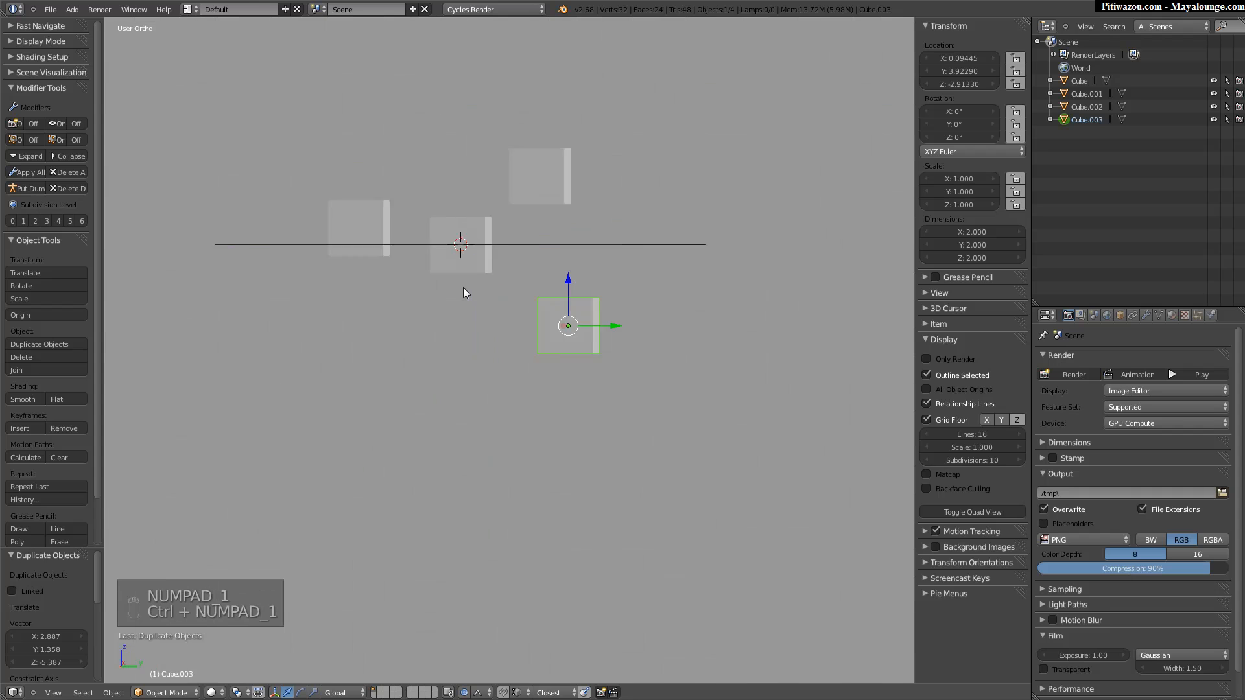
key(KP_3)
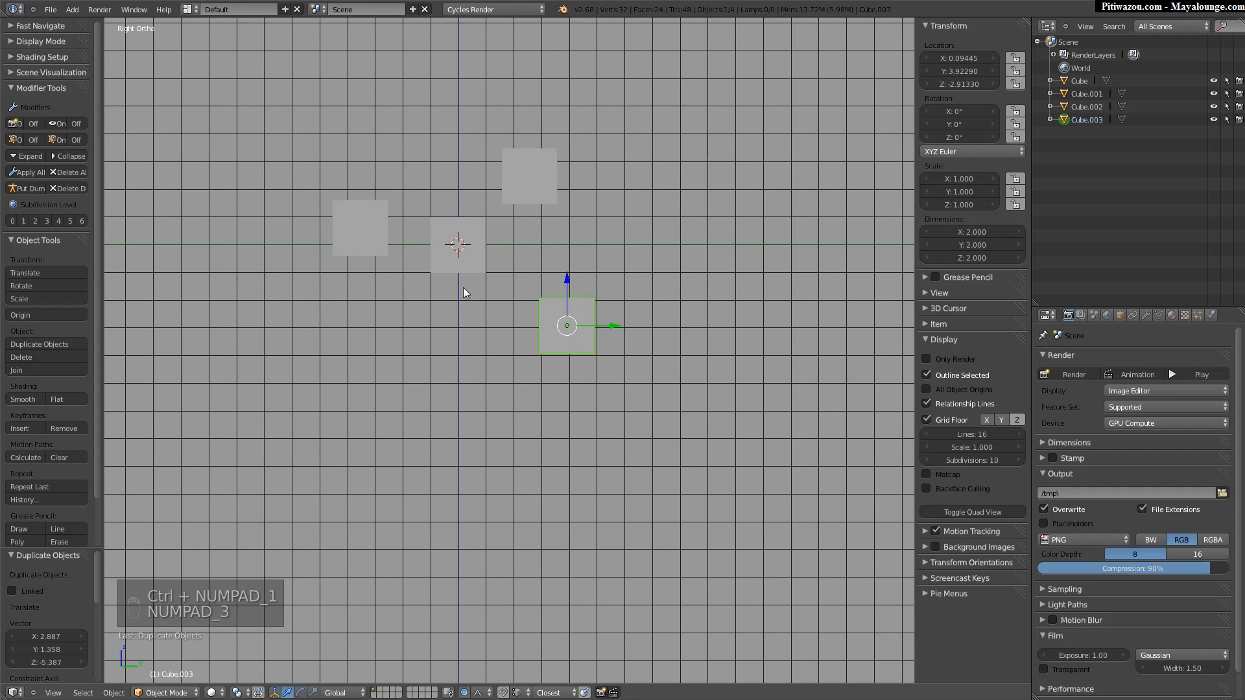
key(ctrl+KP_3)
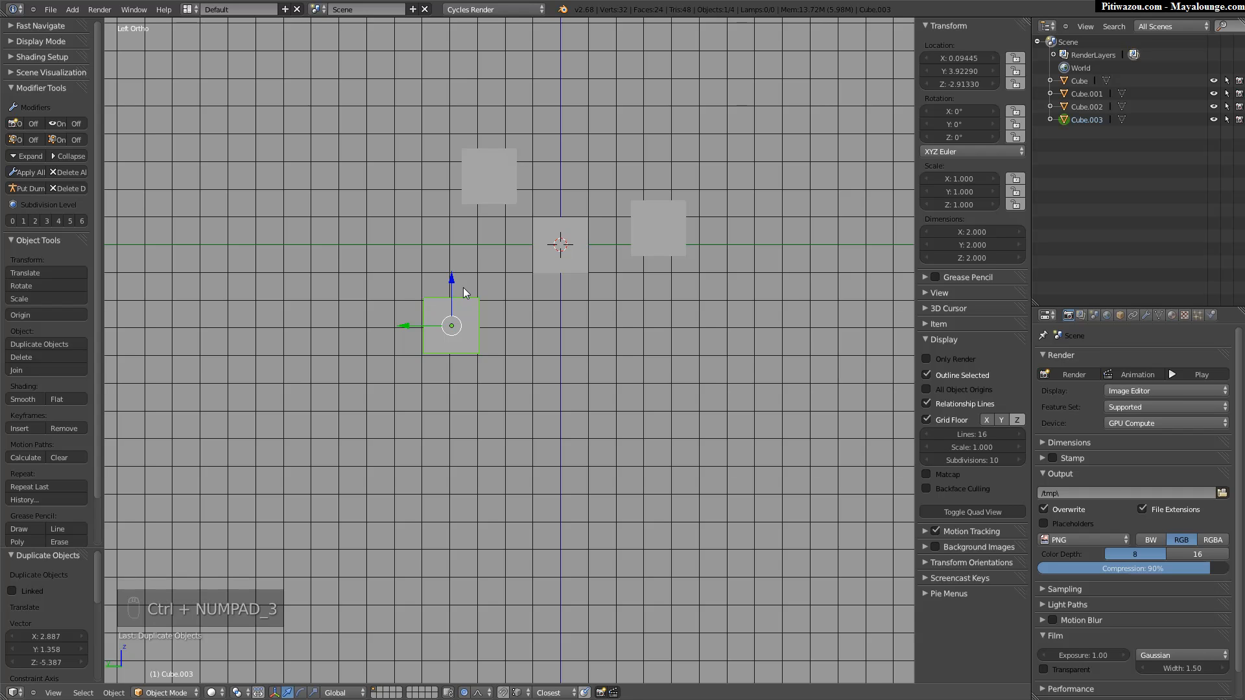
key(KP_7)
key(ctrl+KP_7)
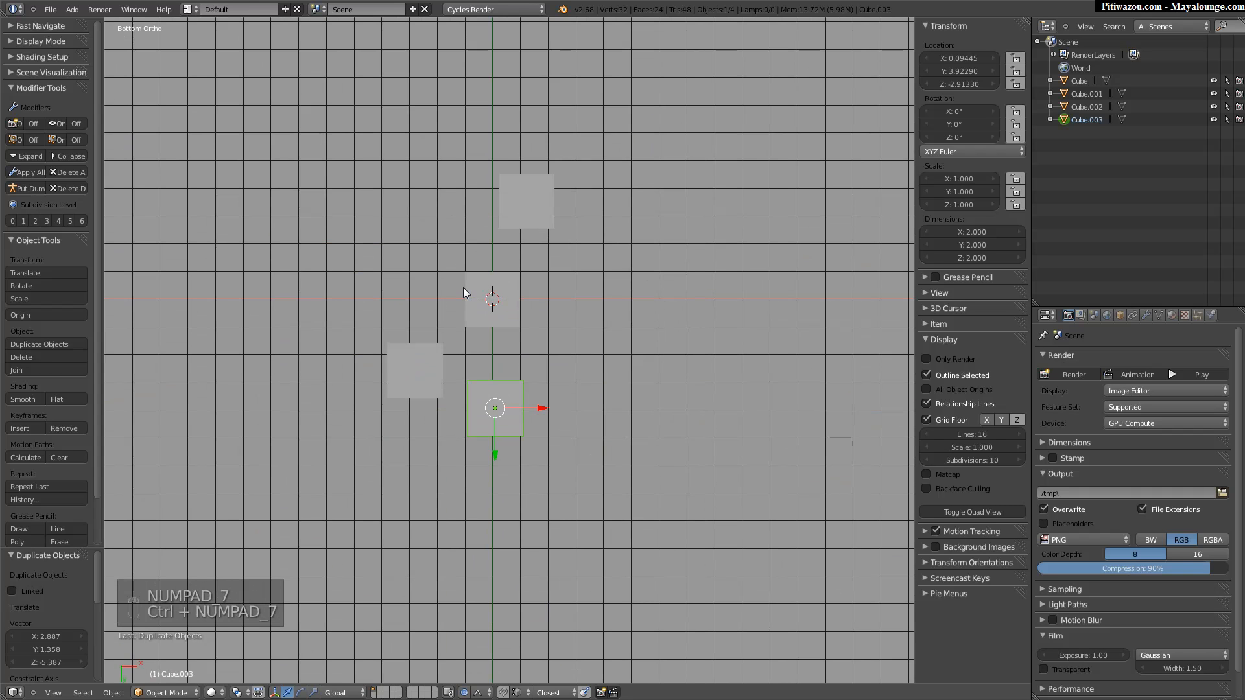
middle_drag(537, 310, 441, 394)
Switch quickly among the standard orthographic views with the View pie, including back and left.
key(q)
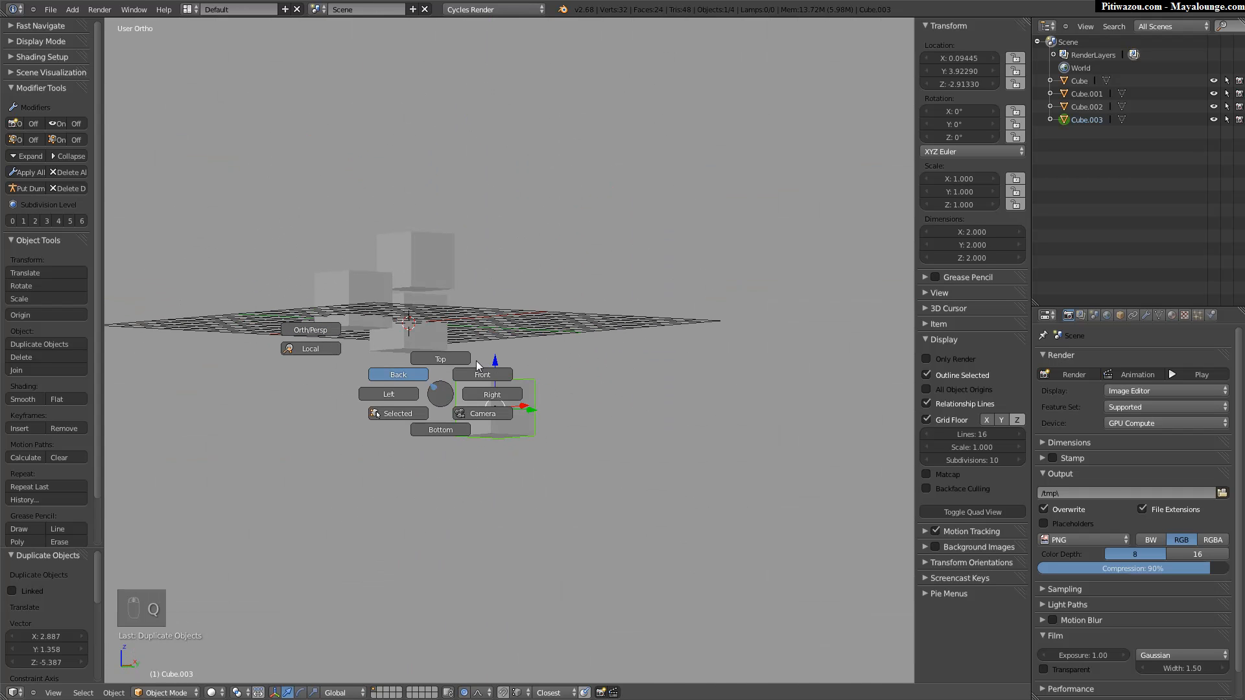
key(q)
click(446, 385)
key(q)
click(406, 388)
key(q)
click(373, 374)
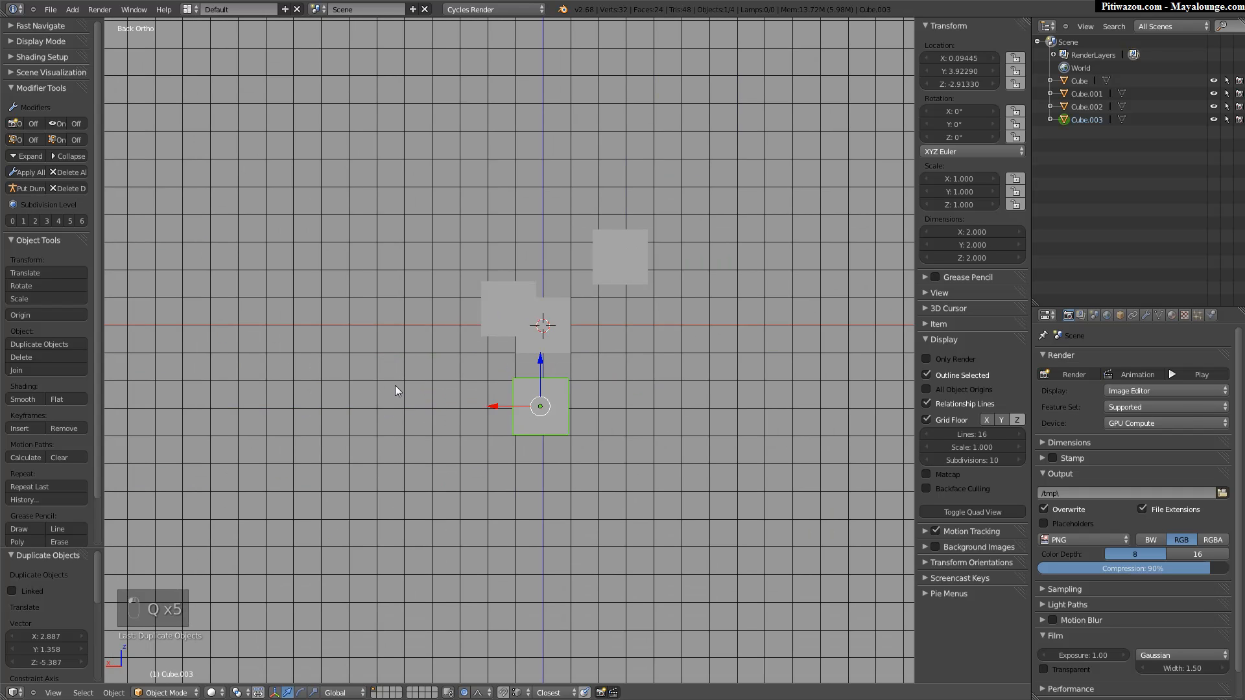
key(q)
click(433, 363)
key(q)
click(447, 384)
key(q)
click(478, 406)
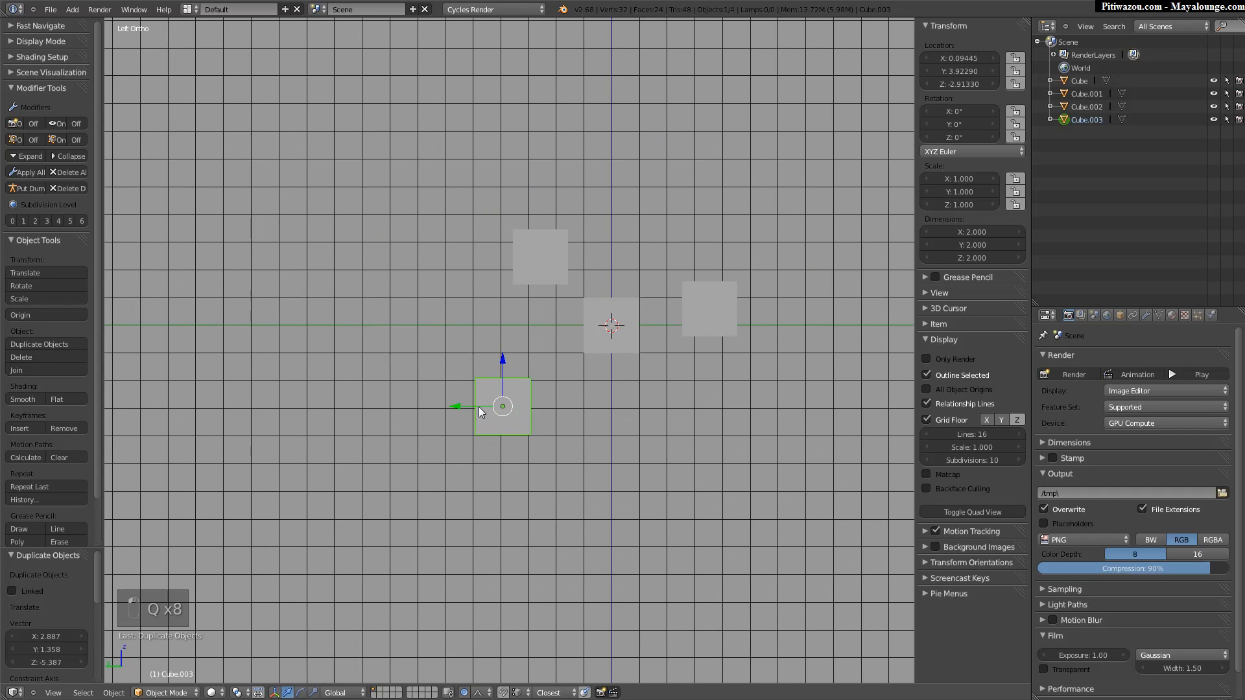
Isolate the lowest cube with the View pie's Local option, inspect it, and return to the full scene.
middle_drag(585, 368, 551, 353)
key(q)
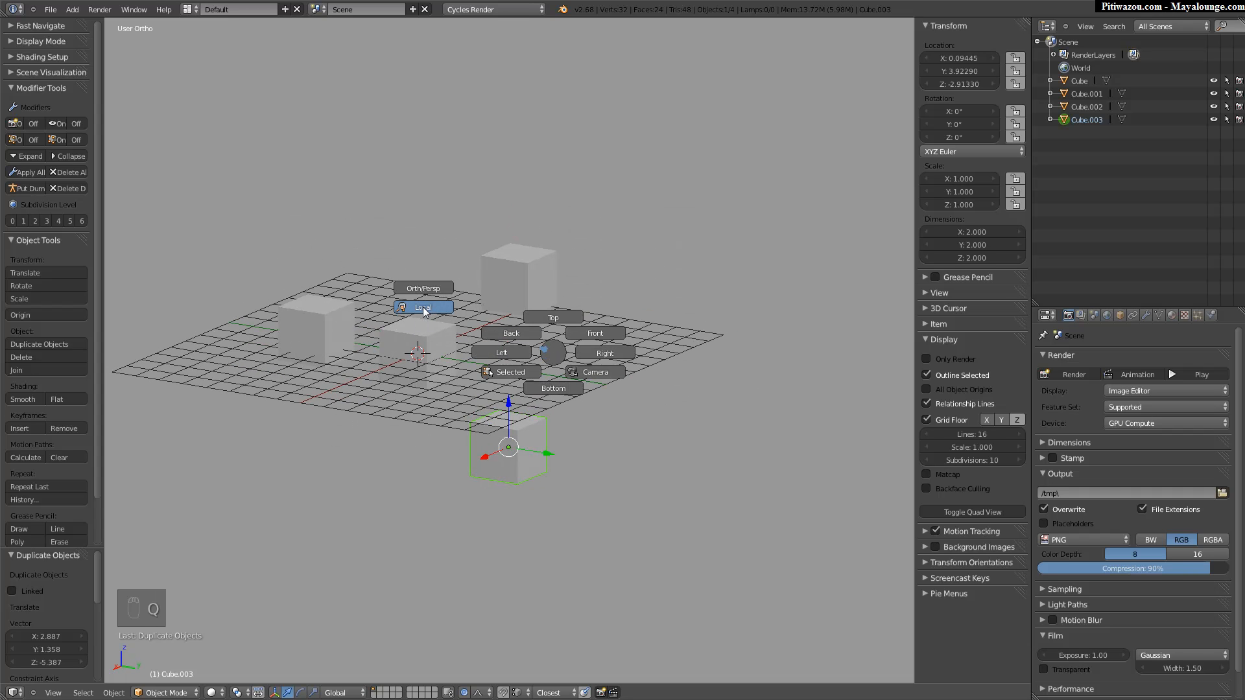
click(424, 309)
scroll(681, 305, down, 6)
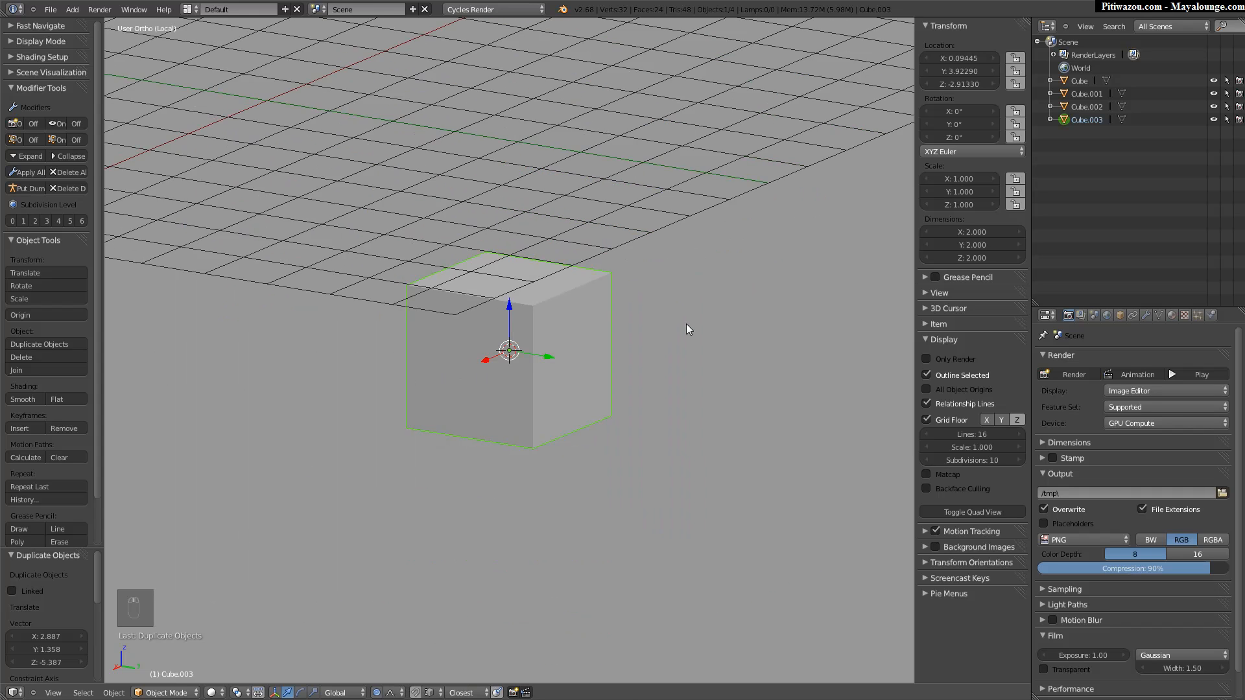
mouse_move(603, 344)
middle_down()
mouse_move(353, 344)
mouse_move(730, 343)
mouse_move(465, 298)
mouse_move(611, 349)
mouse_move(584, 347)
middle_up()
key(q)
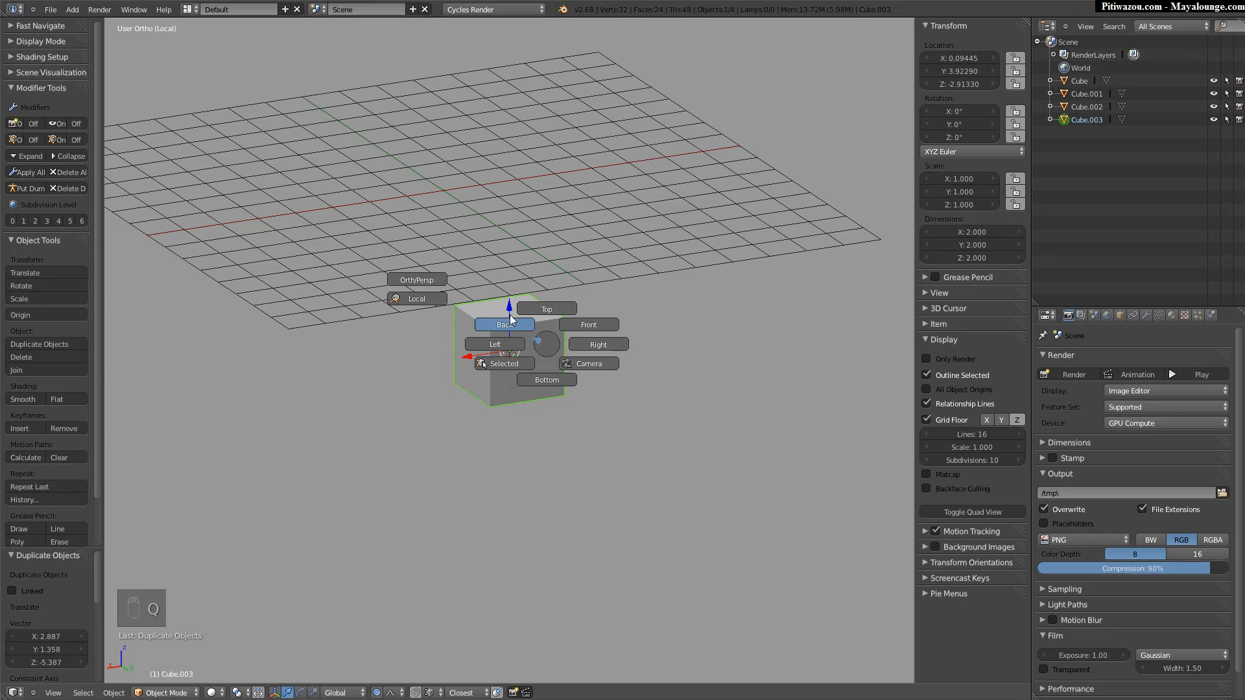
click(422, 300)
Add the original cube at the origin to the selection and isolate both selected cubes in Local view.
shift+right_click(444, 332)
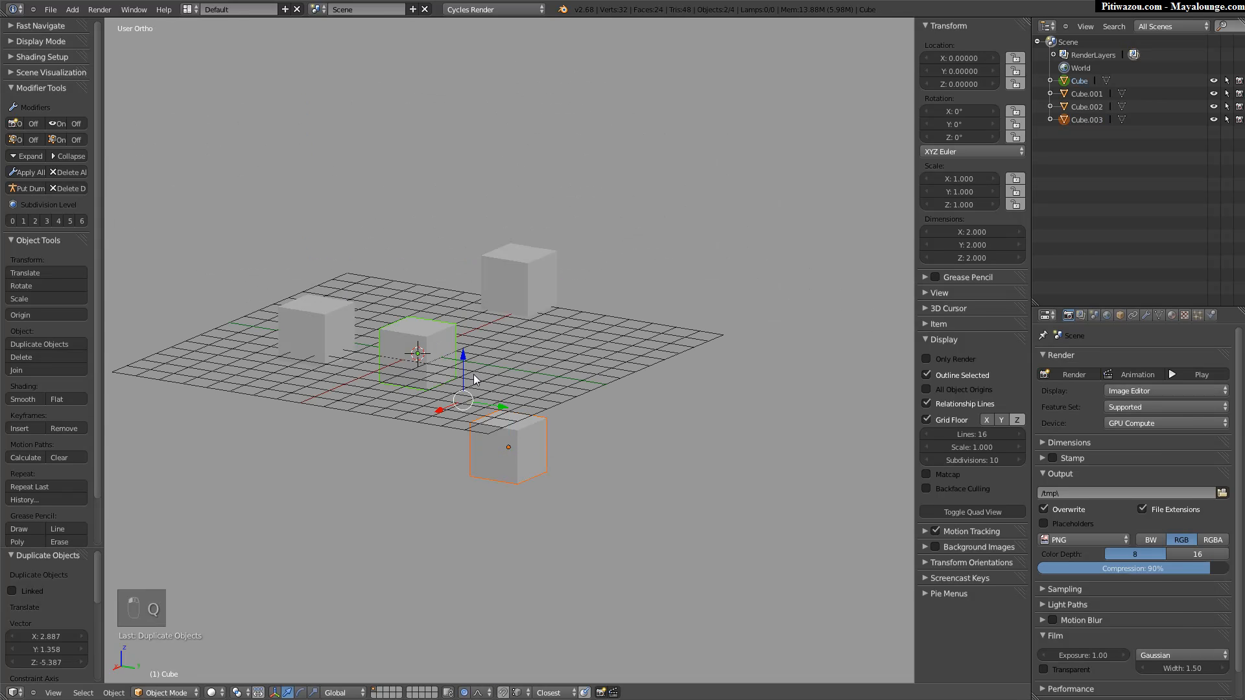
key(q)
click(347, 326)
middle_drag(608, 353, 433, 360)
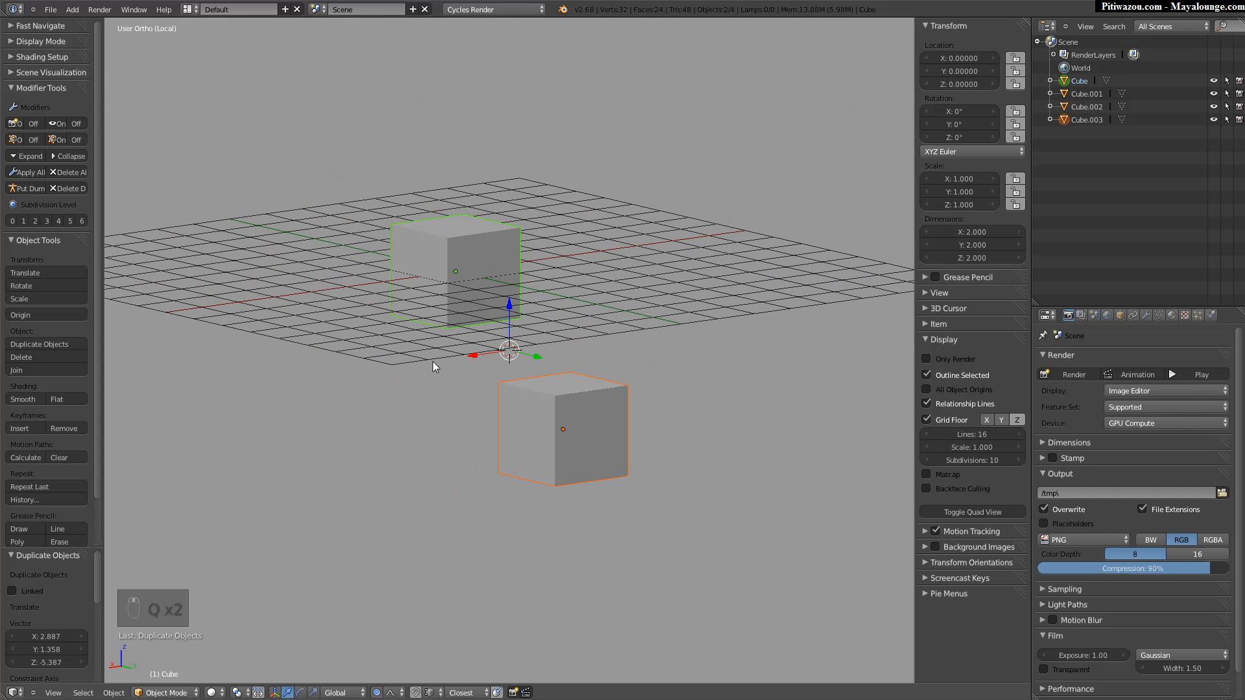
Open the User Preferences, expand the viewport's Pie Menus settings, and show the enabled Addons list.
click(50, 9)
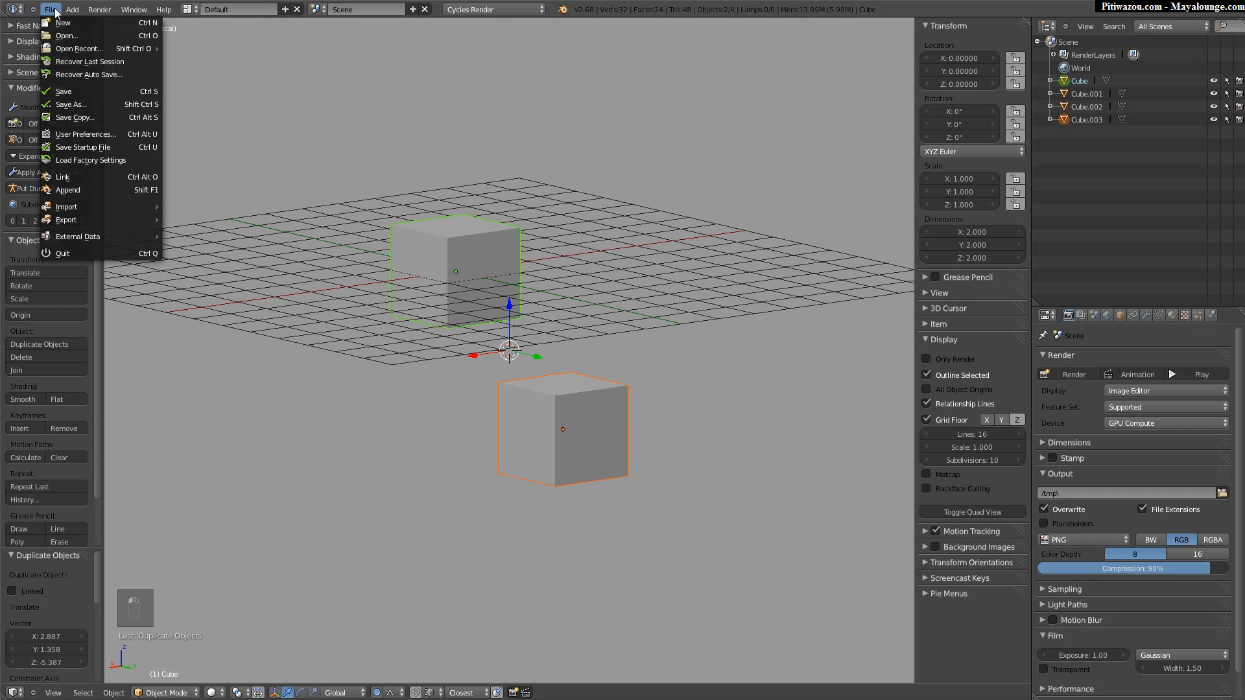
click(85, 134)
drag(162, 7, 446, 72)
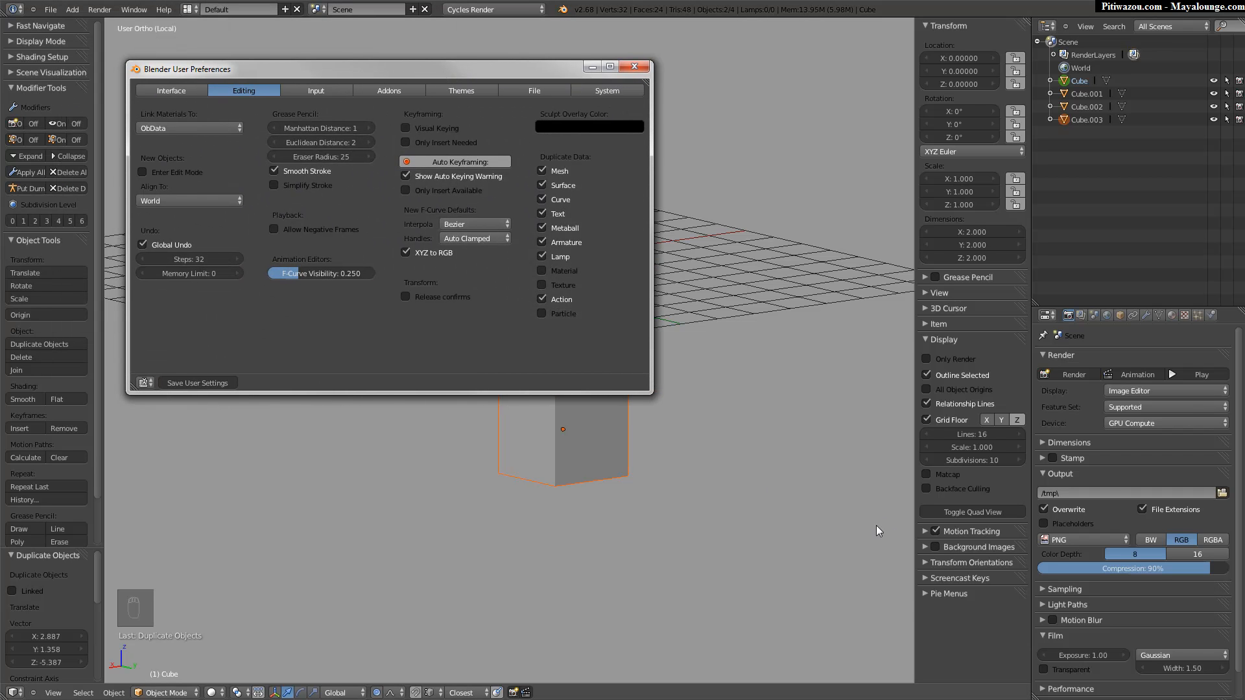
click(955, 596)
scroll(1020, 640, down, 5)
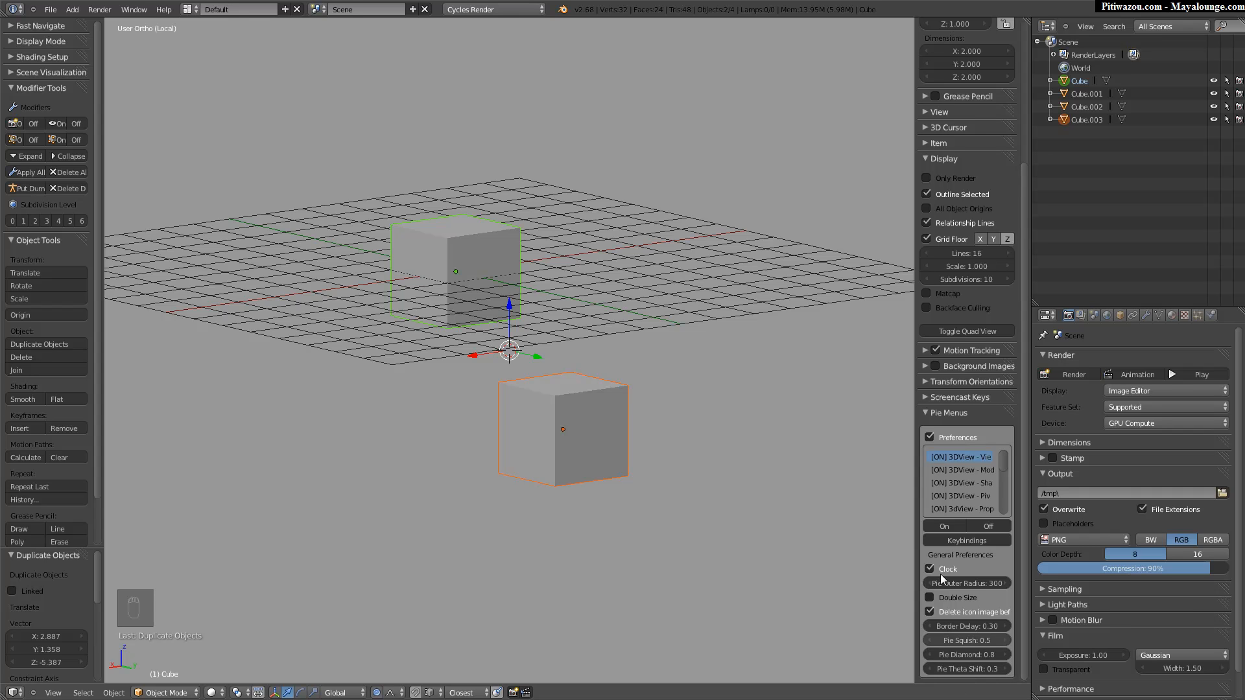
key(alt+Tab)
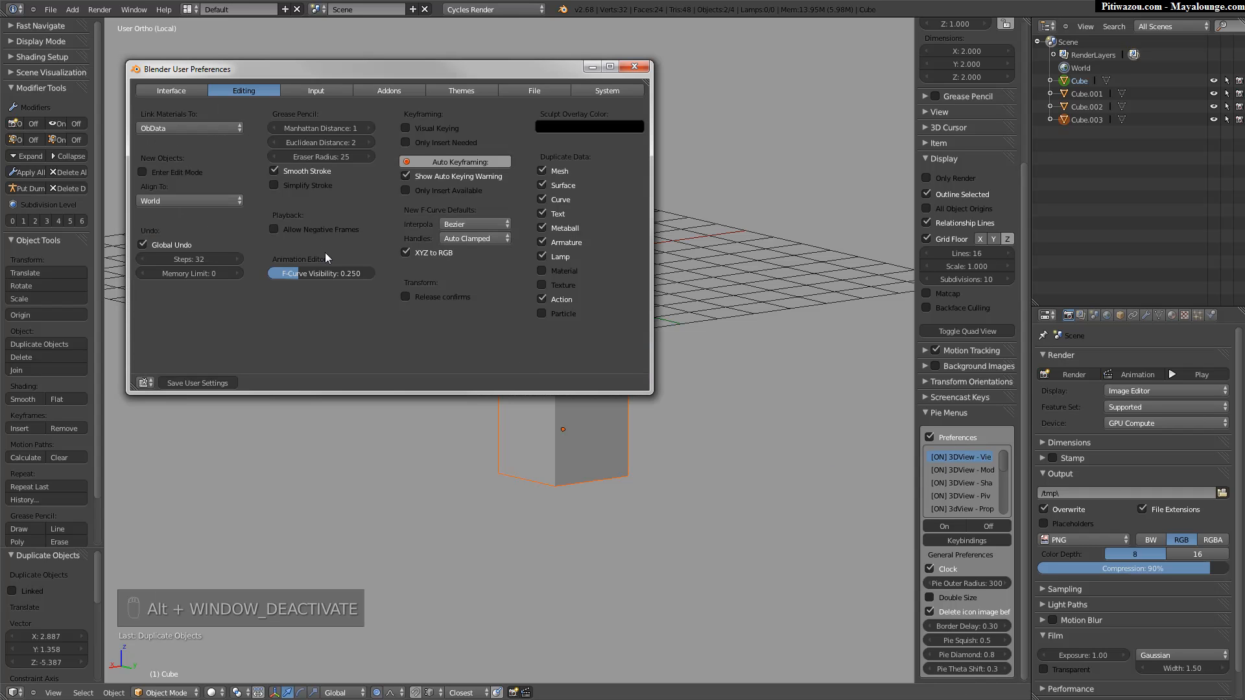
click(375, 91)
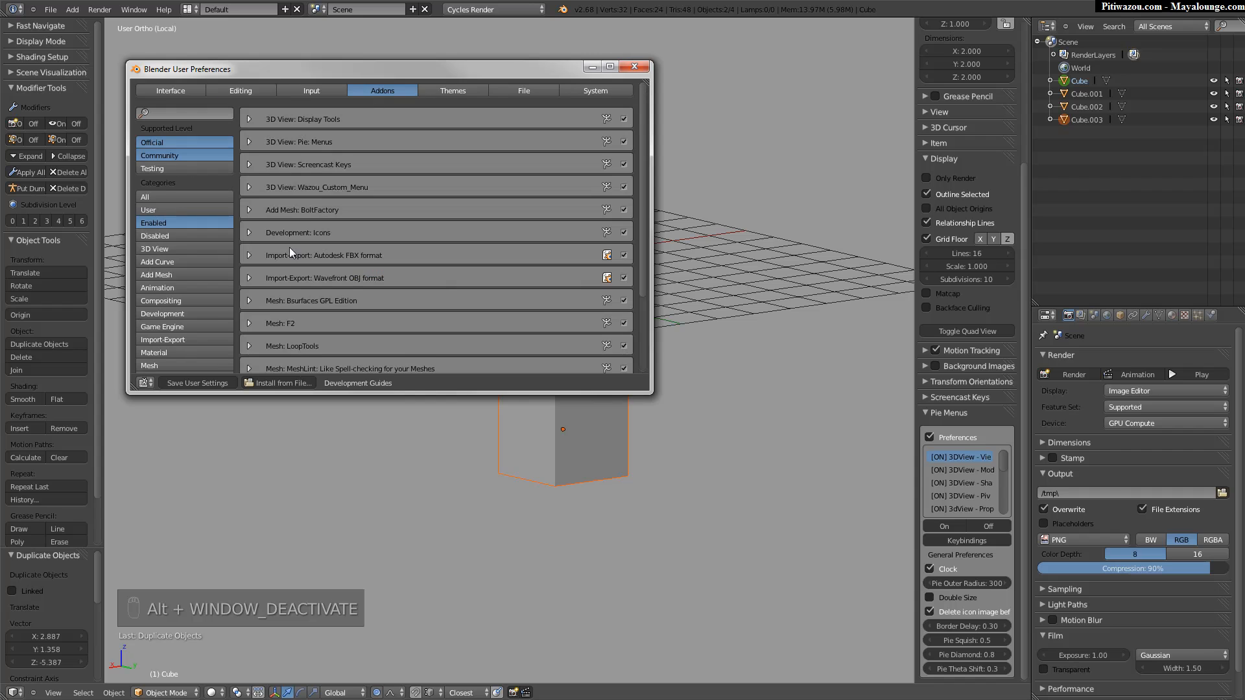
Show the Pie Menus add-on's details and read the full names of its menus in the viewport's Pie Menus settings.
click(249, 142)
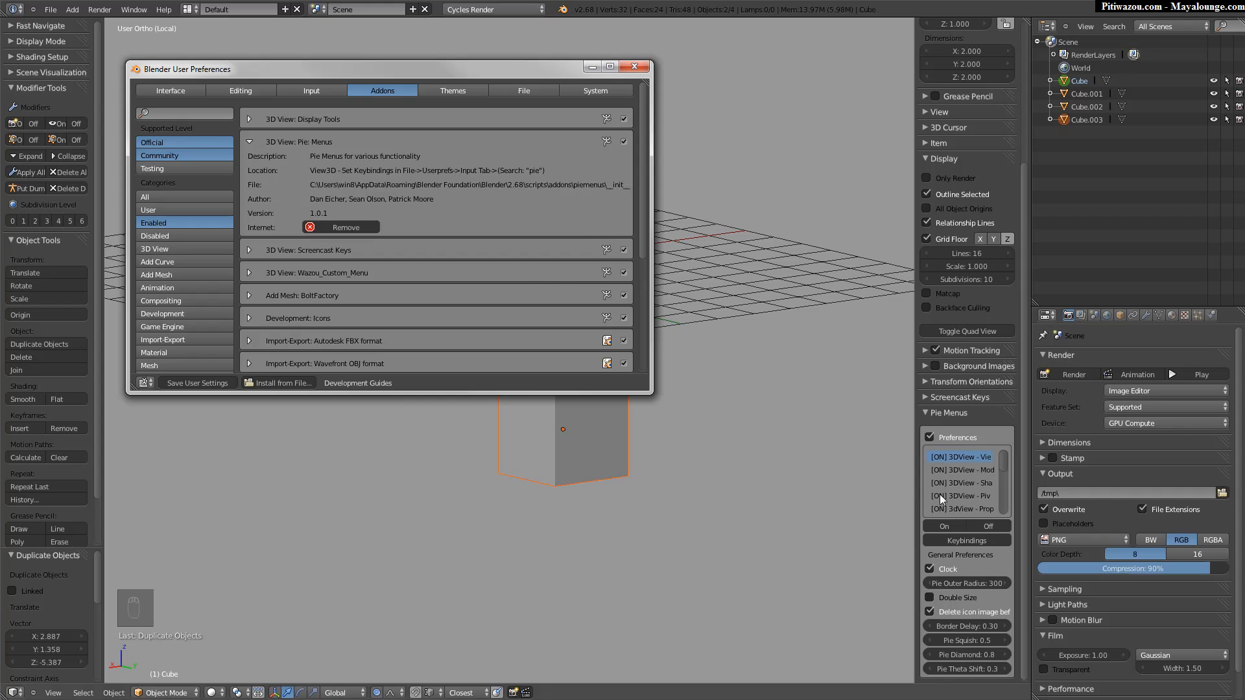
drag(919, 493, 762, 503)
mouse_move(1003, 468)
mouse_down()
mouse_move(1000, 512)
mouse_move(995, 442)
mouse_up()
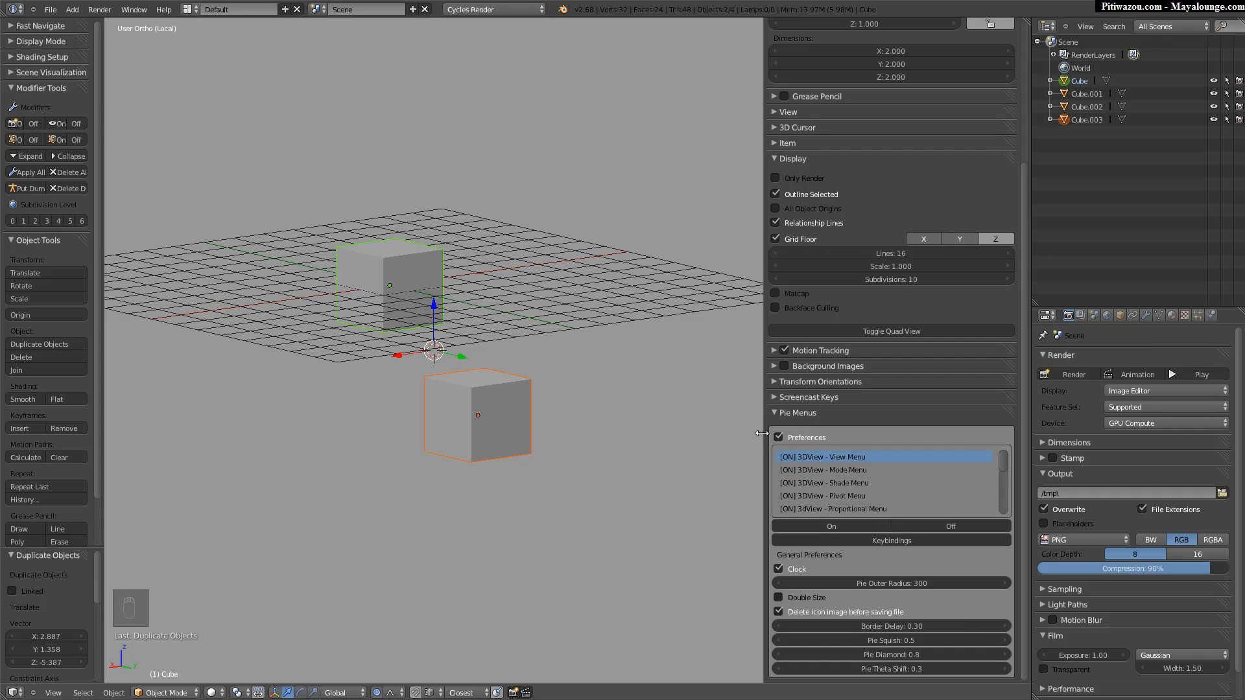
drag(766, 435, 887, 438)
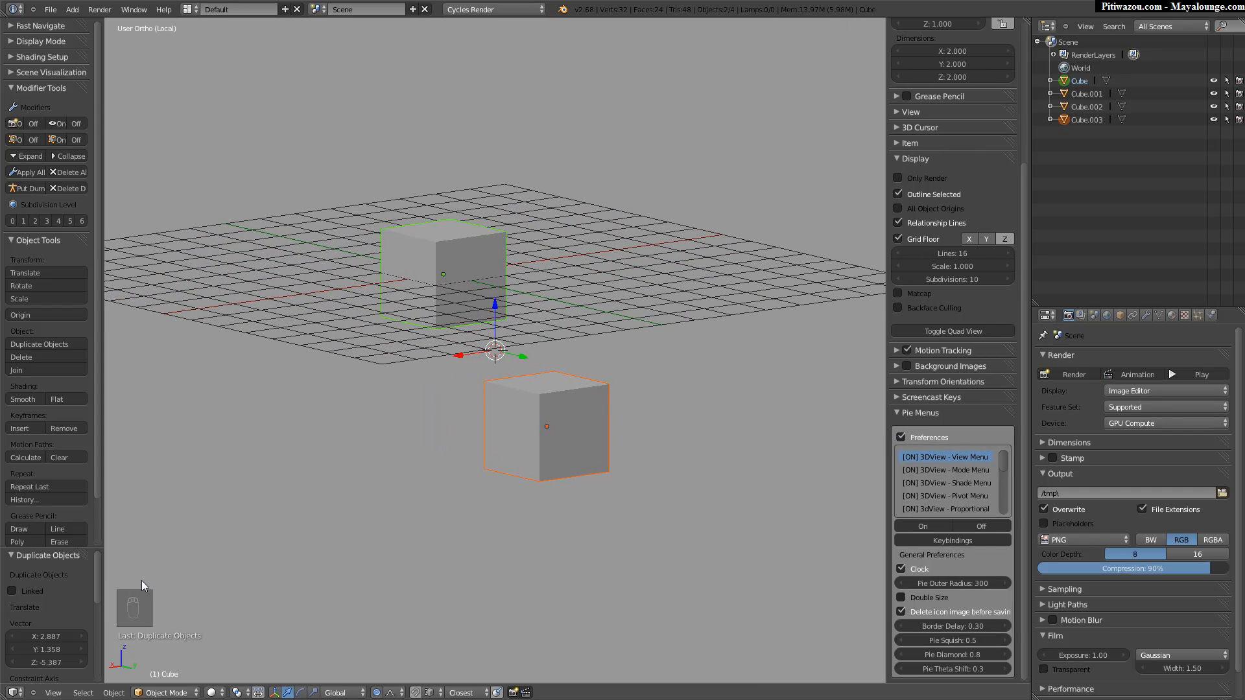
Examine the pie menu shortcuts under 3D View (Global) in the Input preferences, return to Addons, and close the preferences.
key(ctrl+alt+u)
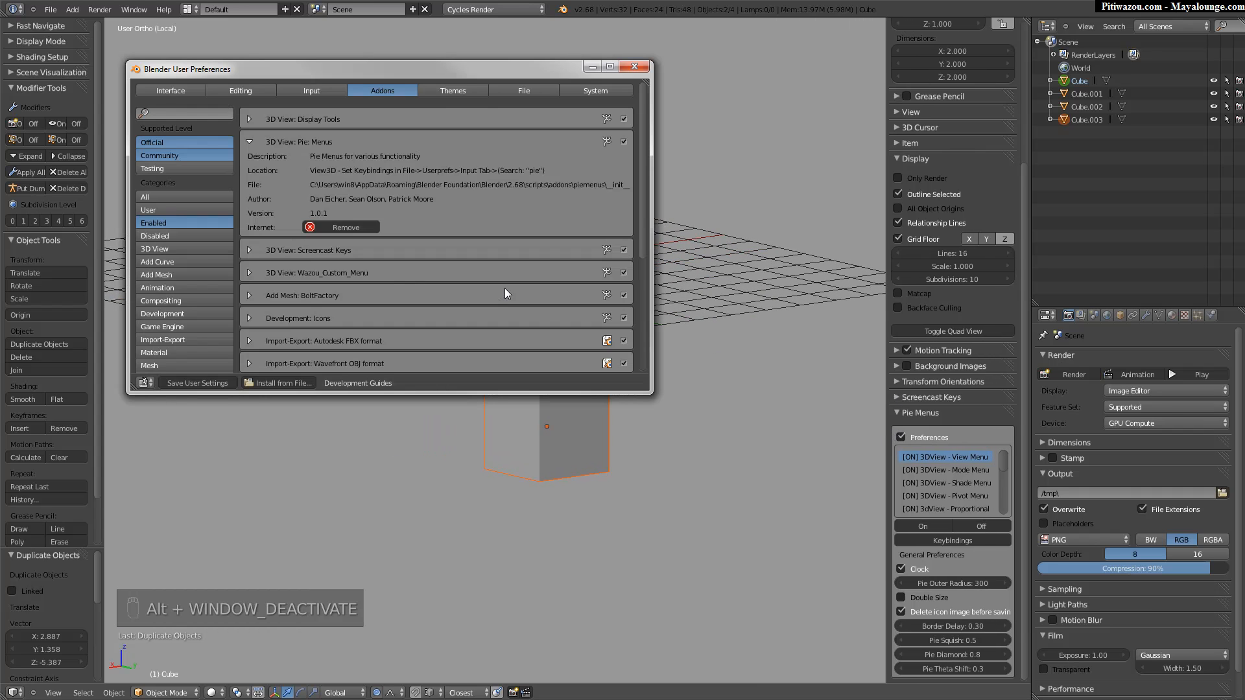
click(310, 88)
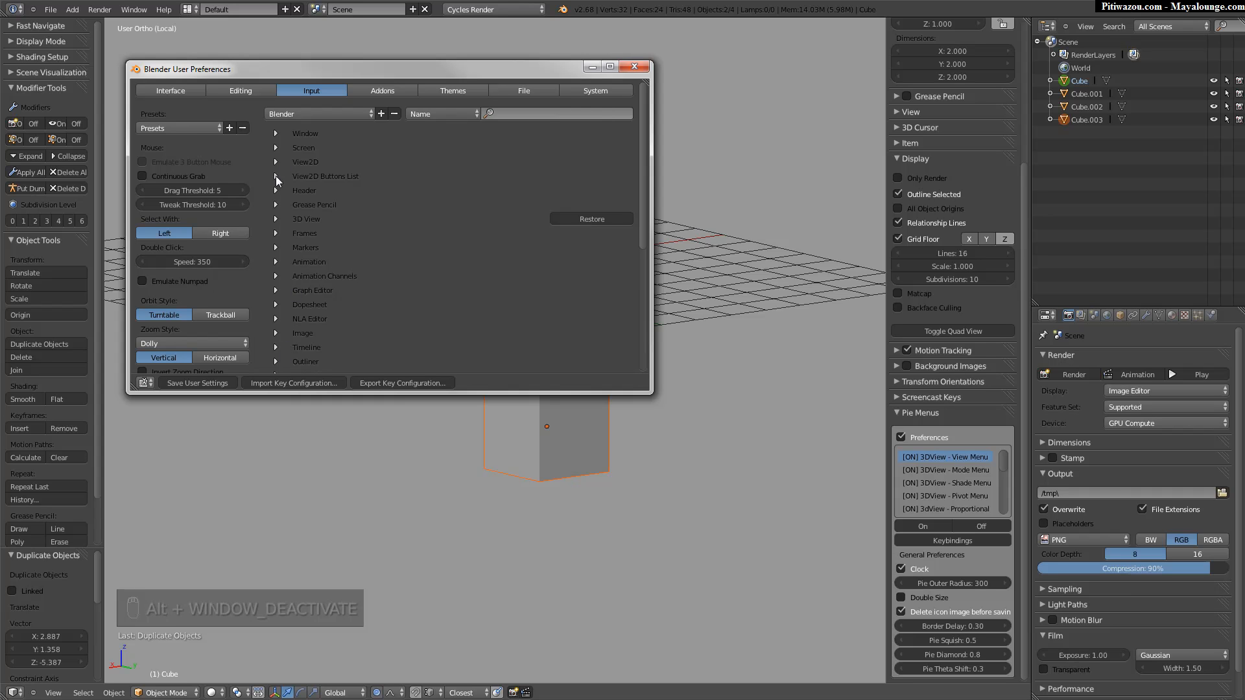
click(276, 219)
mouse_move(638, 158)
mouse_down()
mouse_move(633, 239)
mouse_move(627, 161)
mouse_up()
click(288, 204)
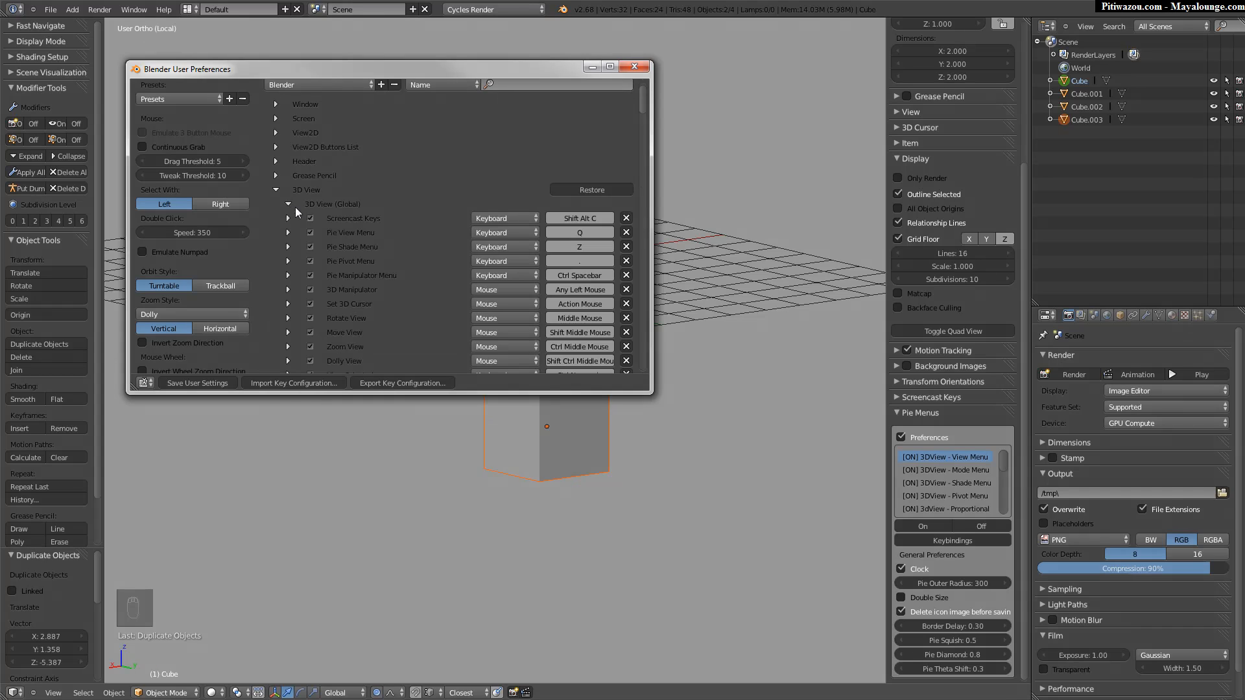
drag(644, 118, 639, 285)
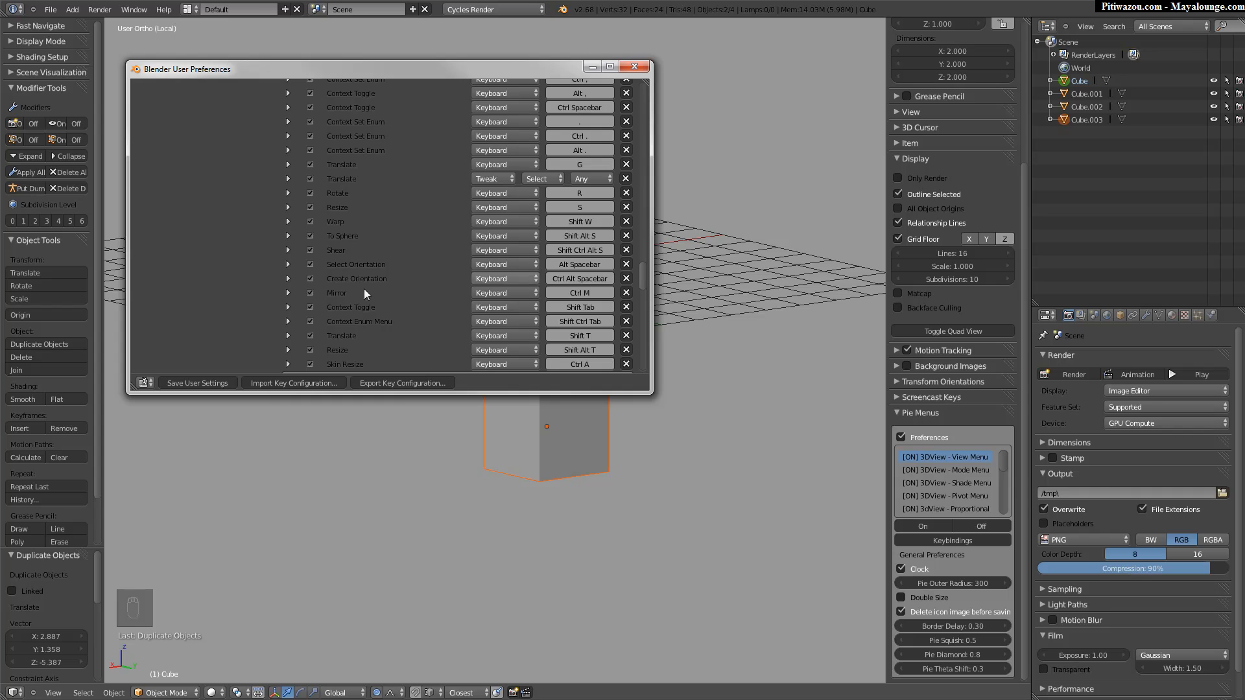
drag(643, 281, 633, 95)
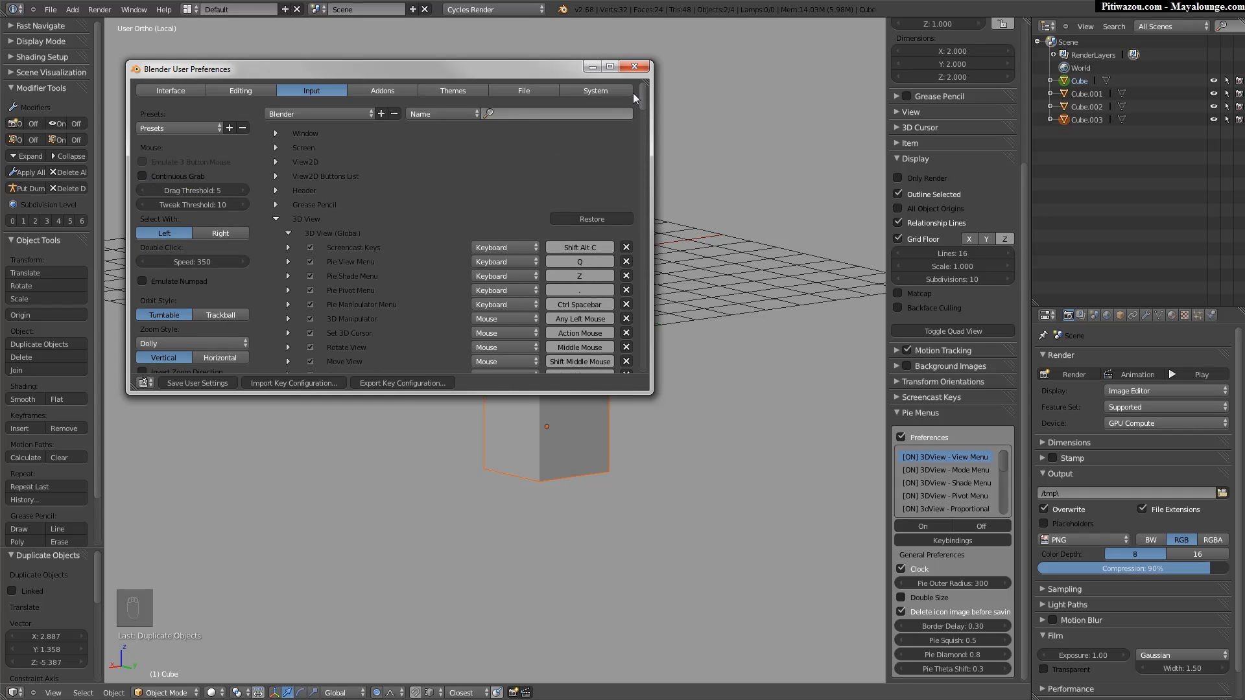
scroll(558, 195, down, 1)
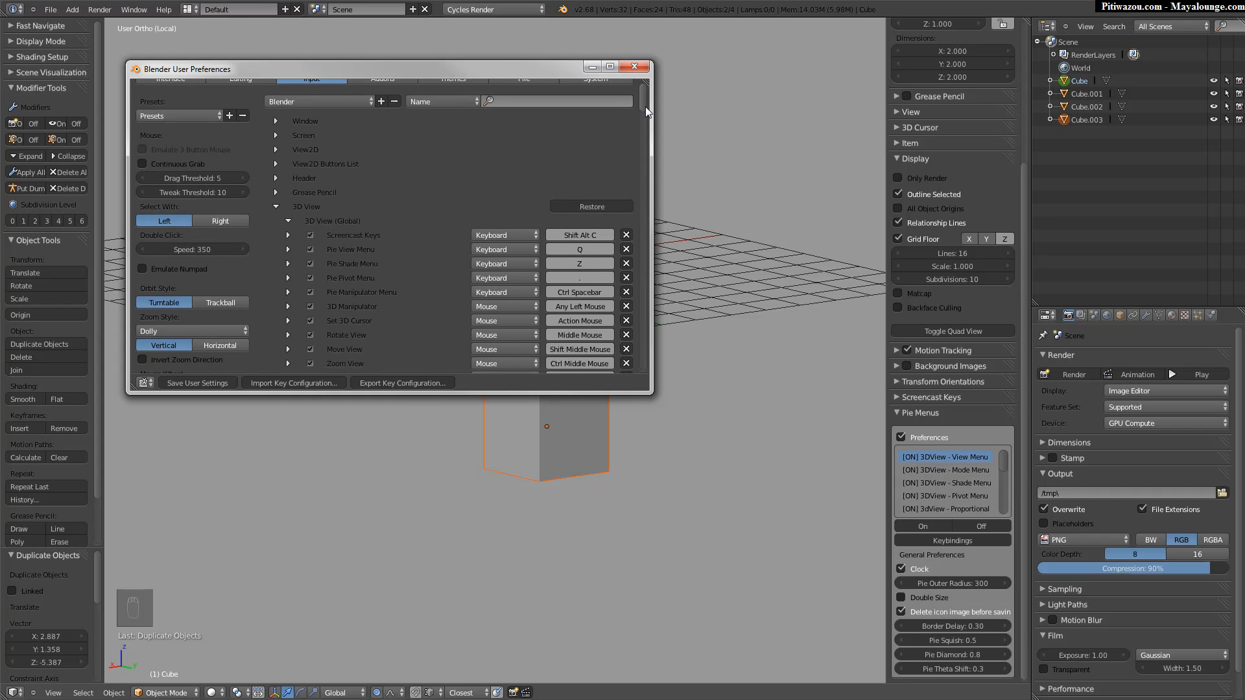
scroll(642, 107, up, 1)
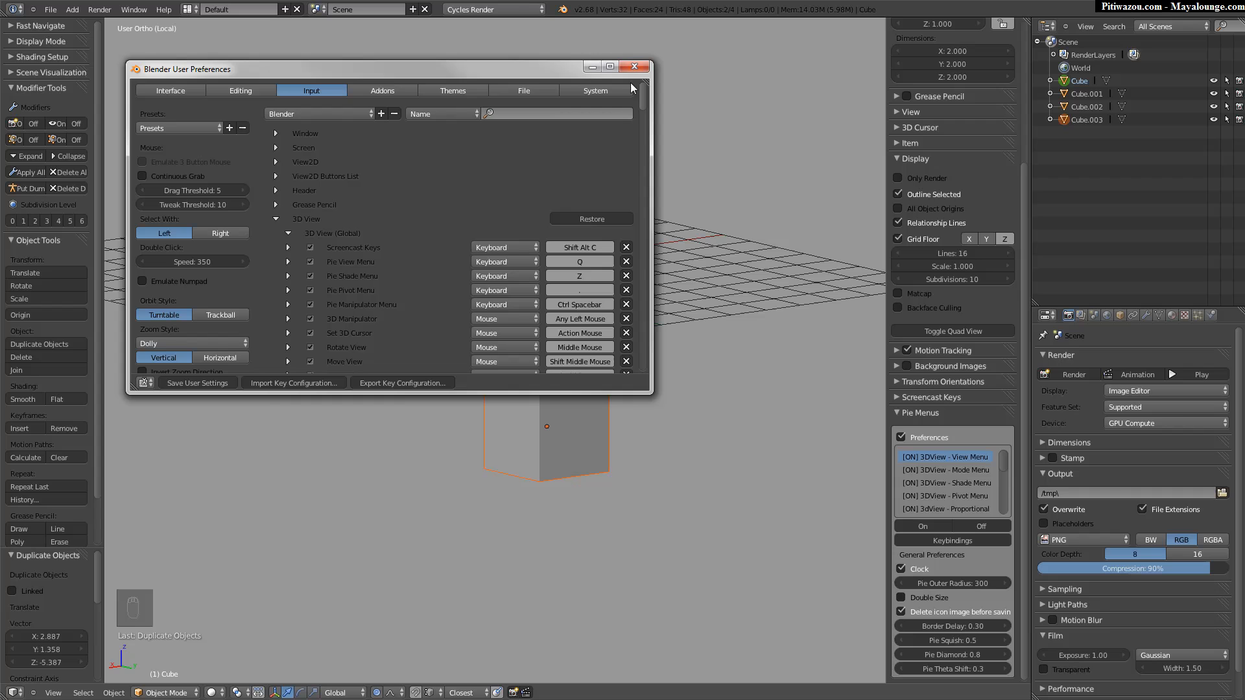
click(372, 91)
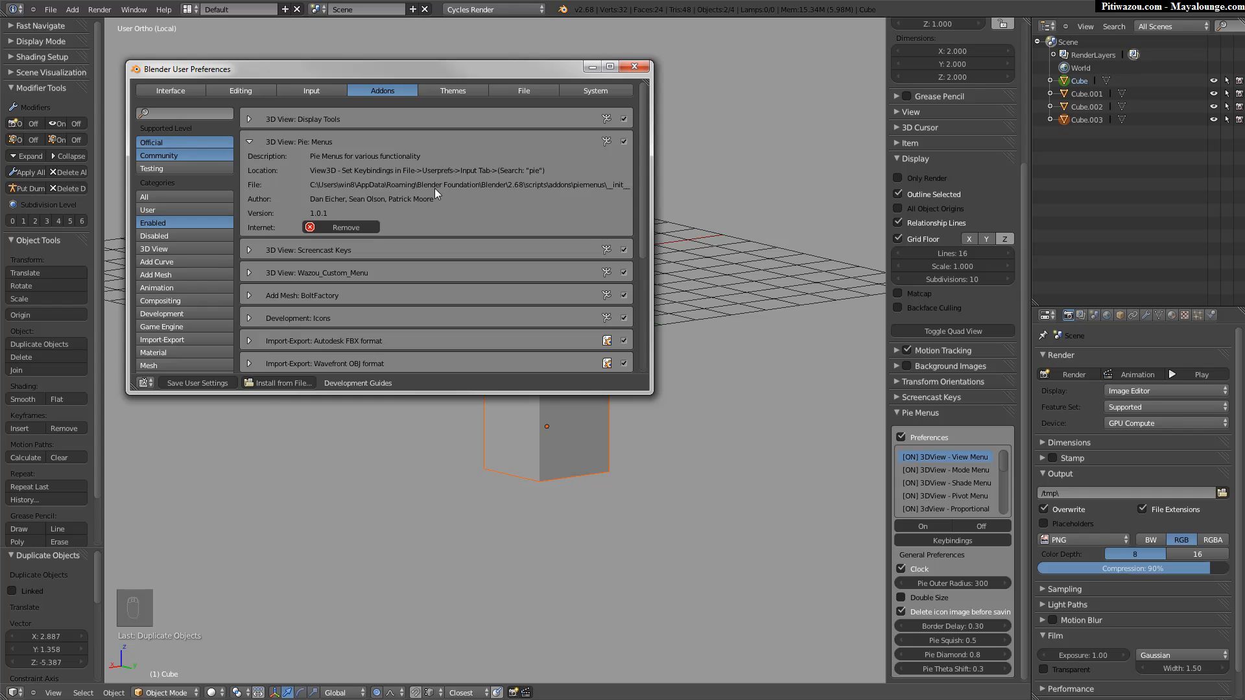
click(635, 68)
Reopen the User Preferences, review the Display Tools add-on's details, and close the preferences.
middle_drag(490, 268, 435, 210)
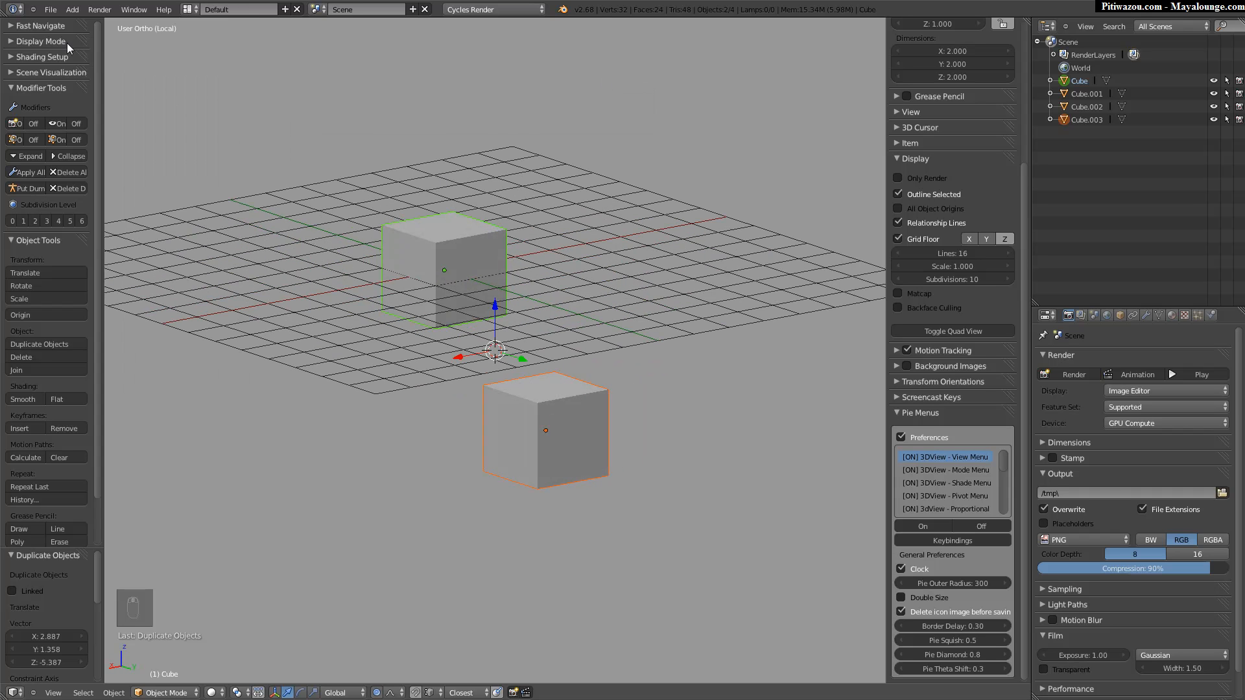
click(51, 9)
click(80, 132)
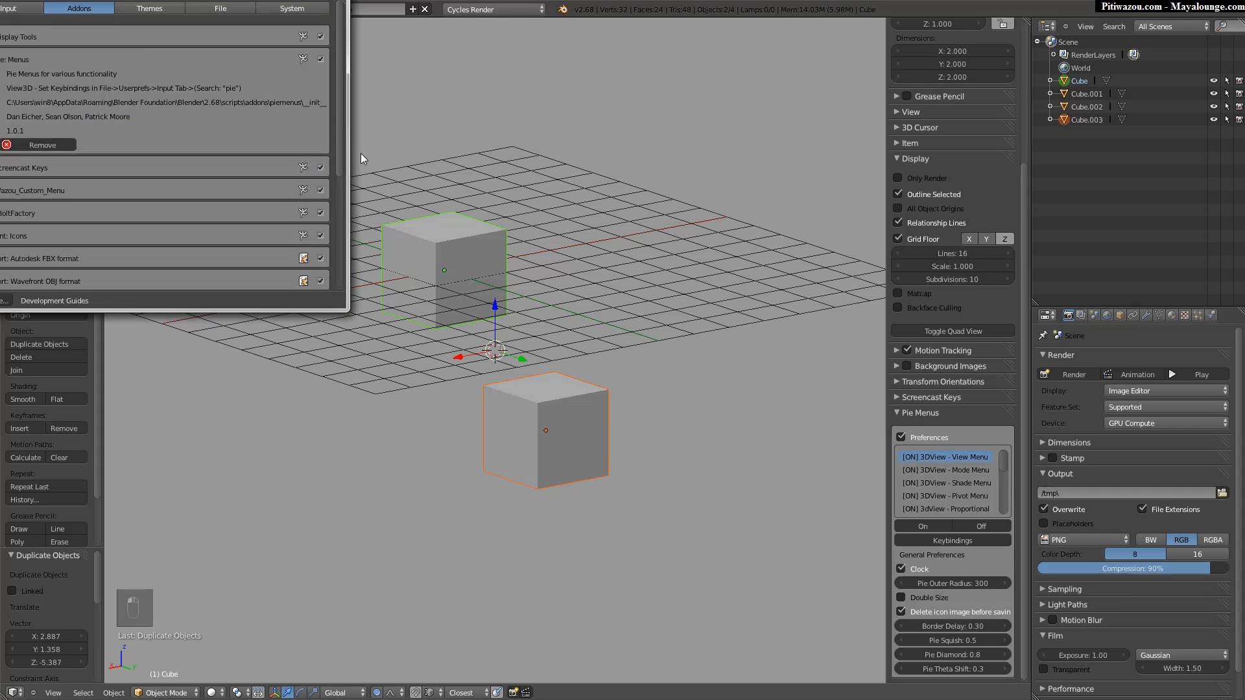
drag(164, 0, 447, 56)
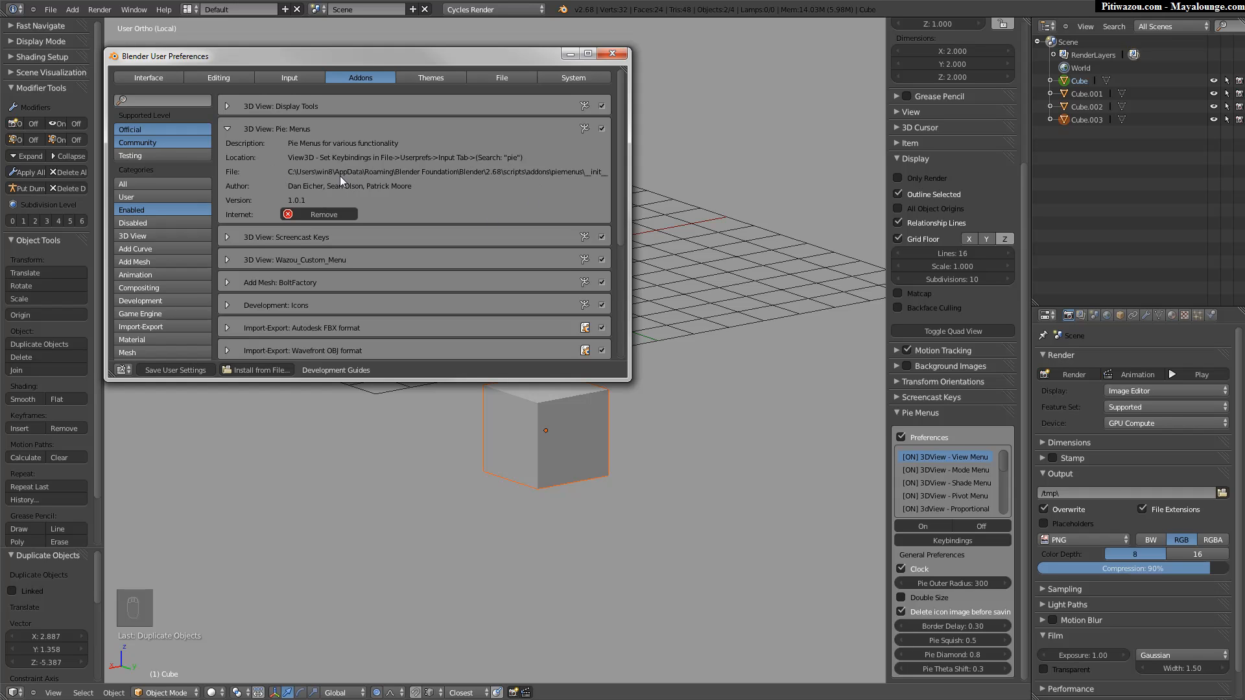
click(226, 106)
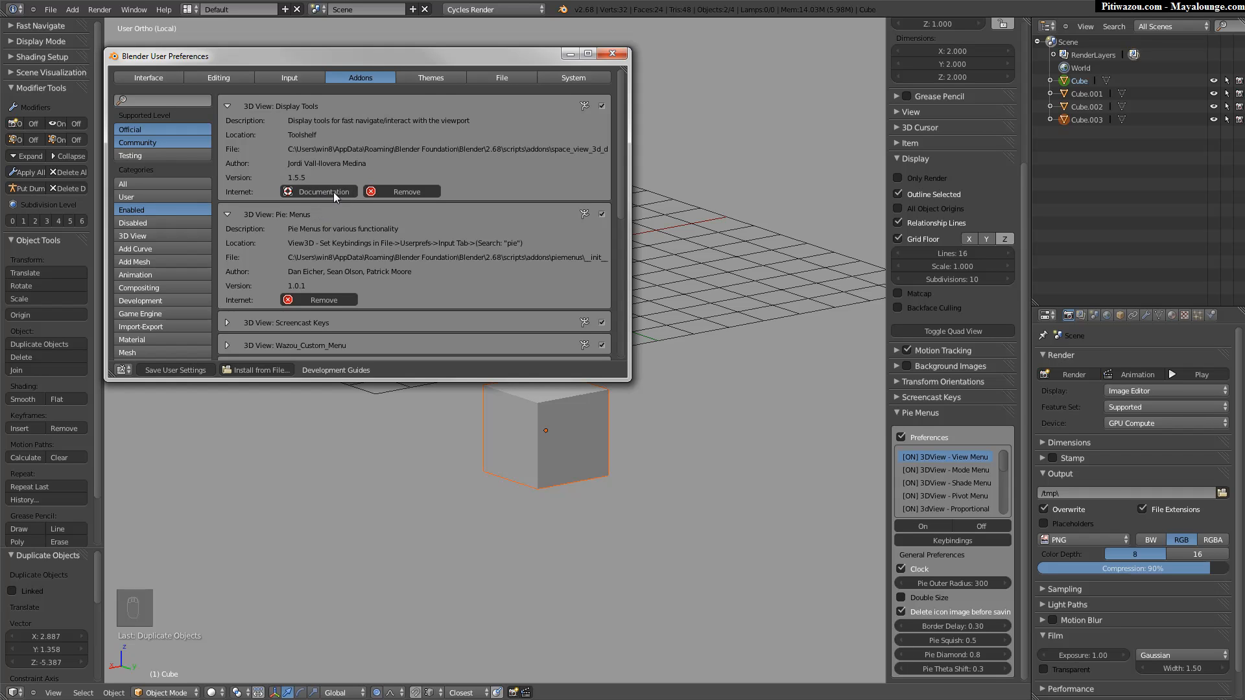
click(612, 54)
Show the mode pie's options over the viewport and dismiss it without changing modes.
key(Tab)
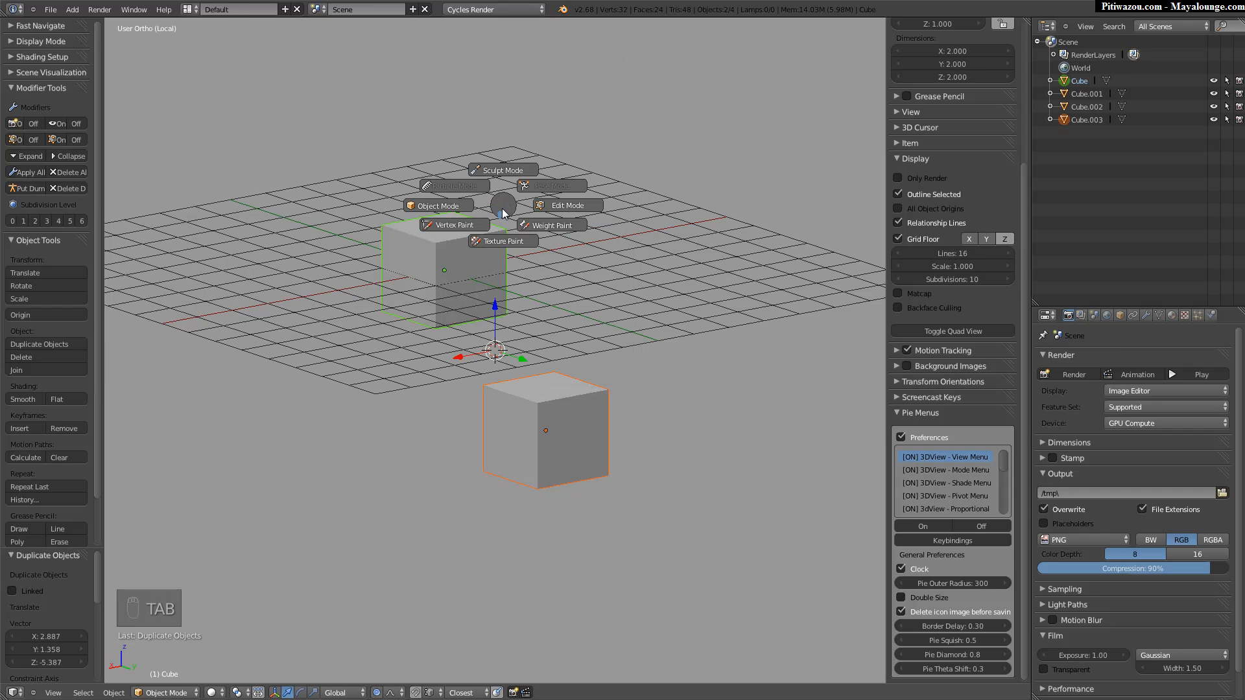
key(Escape)
middle_drag(483, 259, 519, 167)
Collapse the Modifier Tools and Object Tools sections of the tool shelf.
click(13, 90)
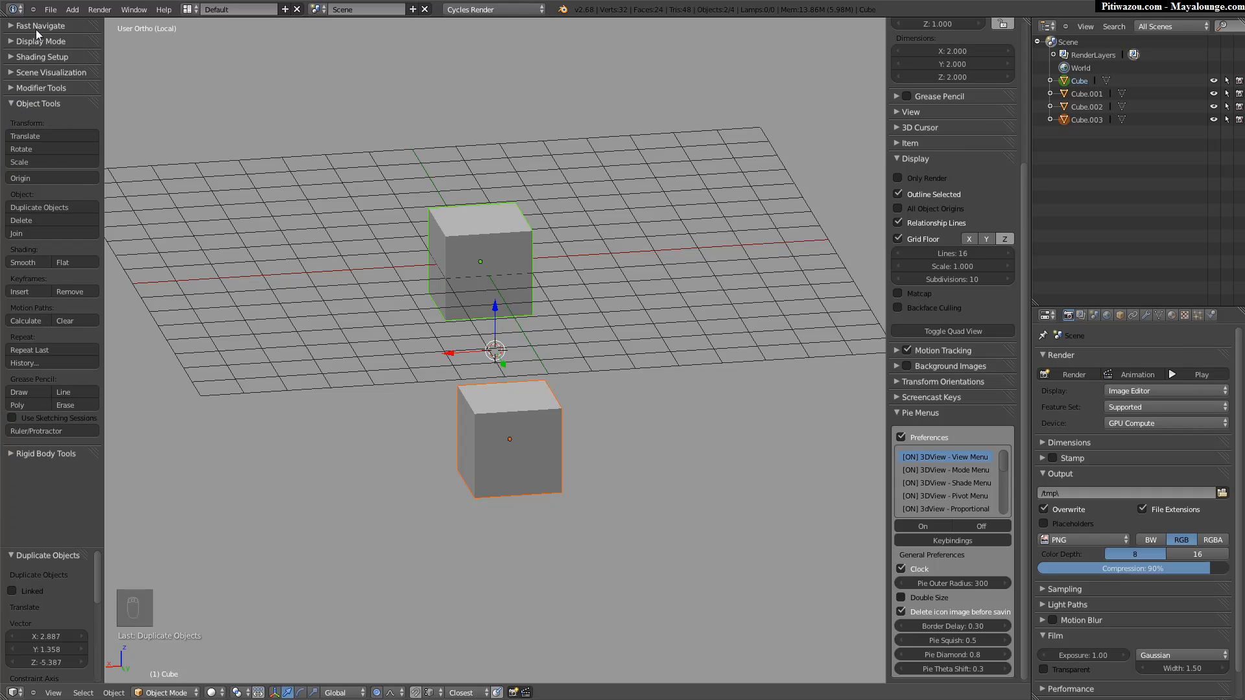
click(9, 104)
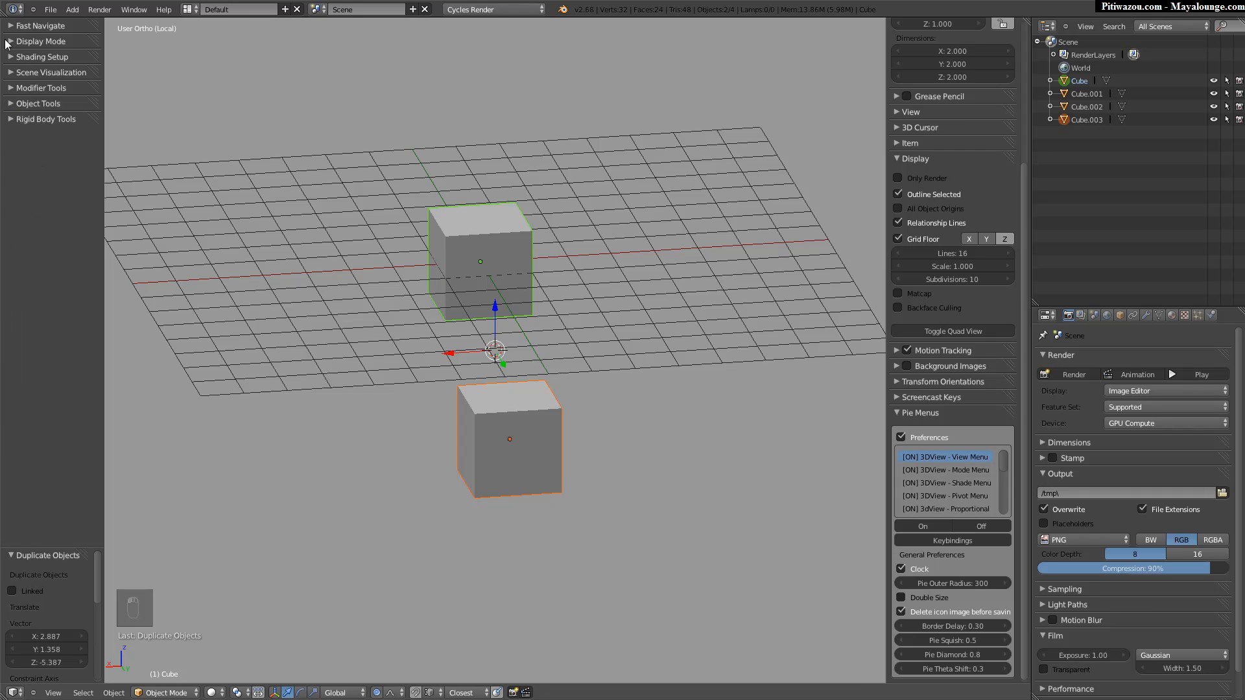
click(33, 59)
click(37, 60)
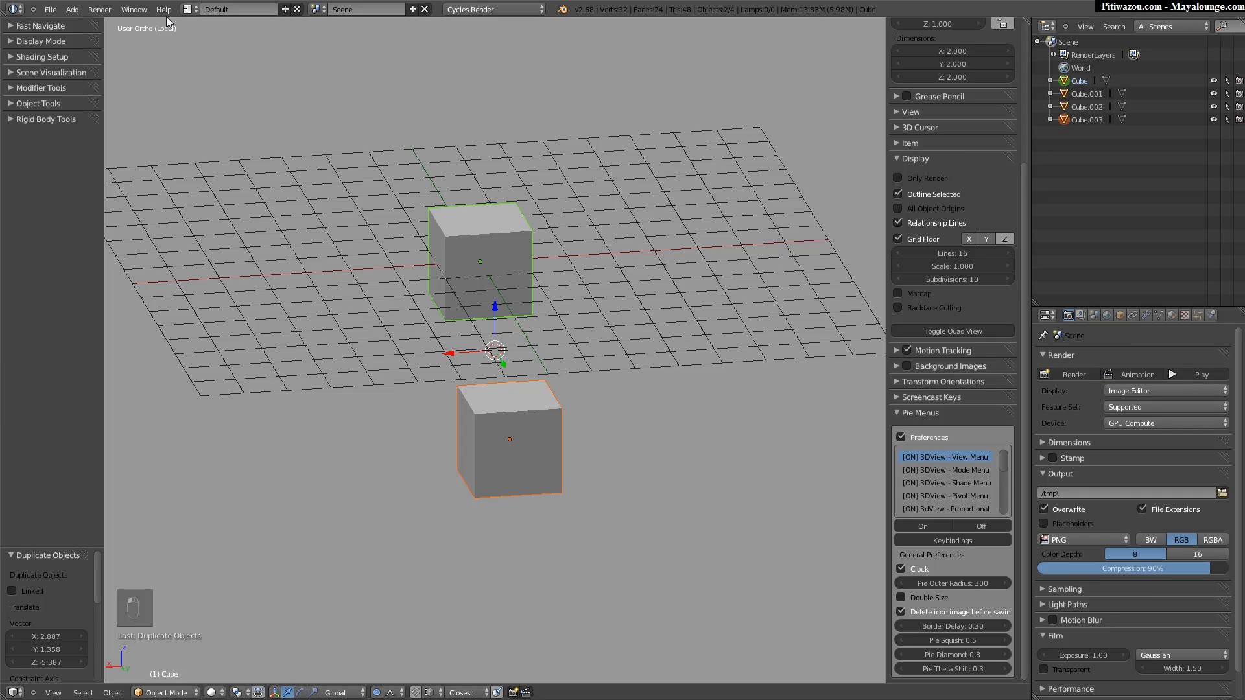
mouse_move(512, 322)
middle_down()
mouse_move(597, 315)
mouse_move(500, 316)
mouse_move(479, 337)
mouse_move(483, 319)
mouse_move(504, 333)
middle_up()
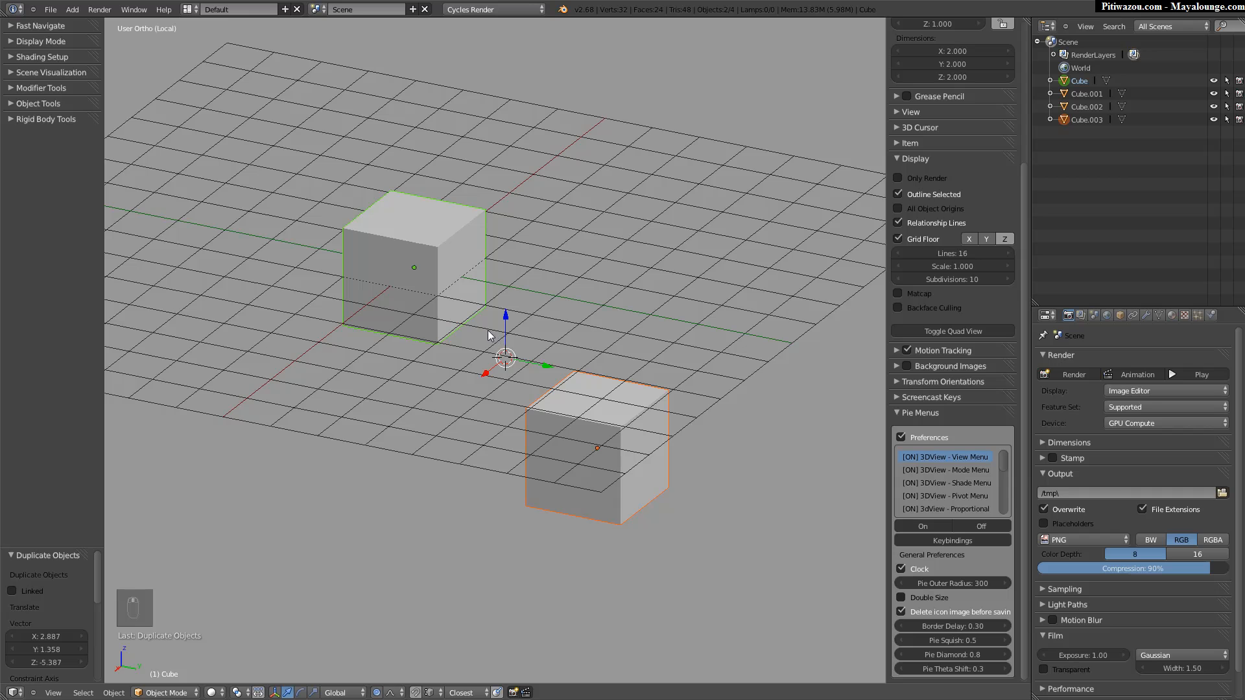
middle_drag(491, 328, 522, 350)
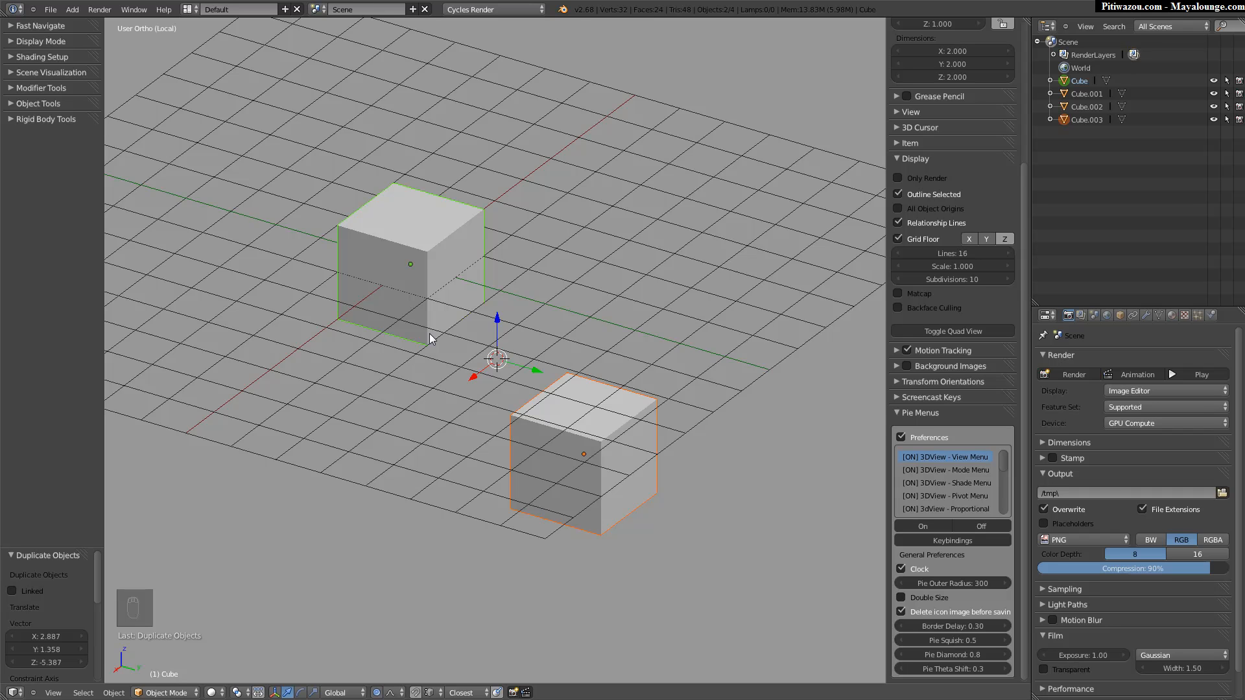
middle_drag(538, 337, 507, 336)
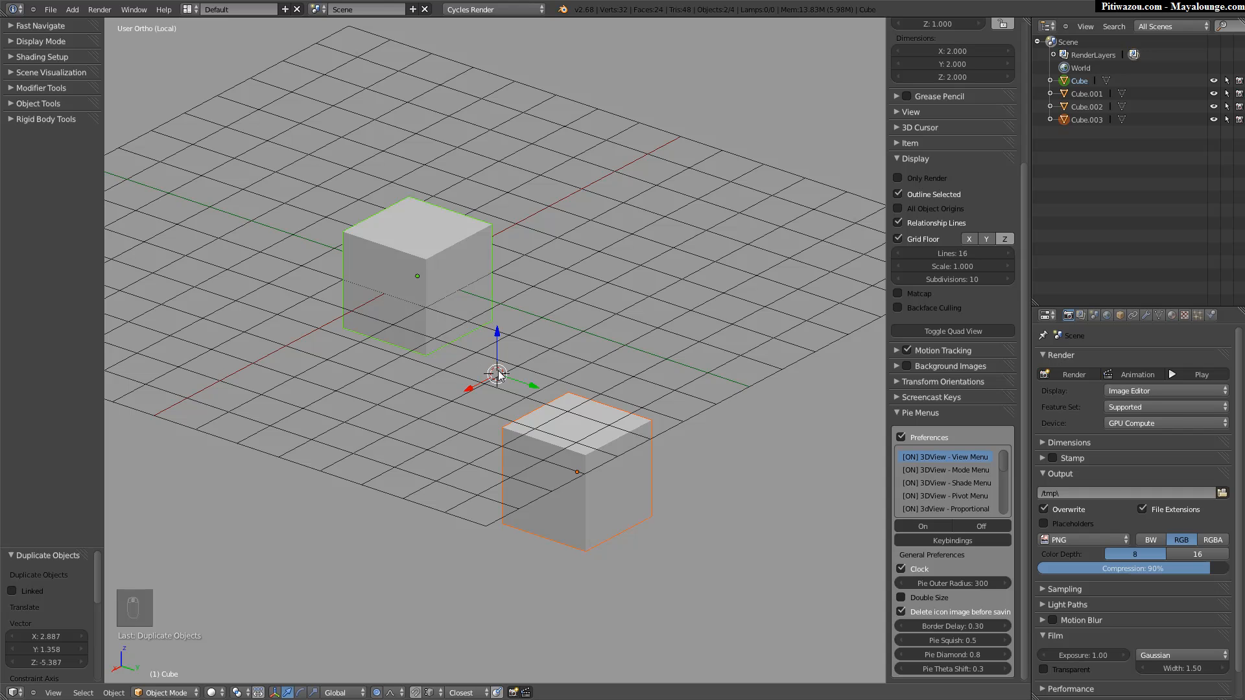
Place the 3D cursor in empty space above the grid, away from the two cubes, and add a mesh cube there.
middle_drag(478, 353, 533, 308)
click(661, 65)
middle_drag(648, 224, 556, 279)
key(shift+a)
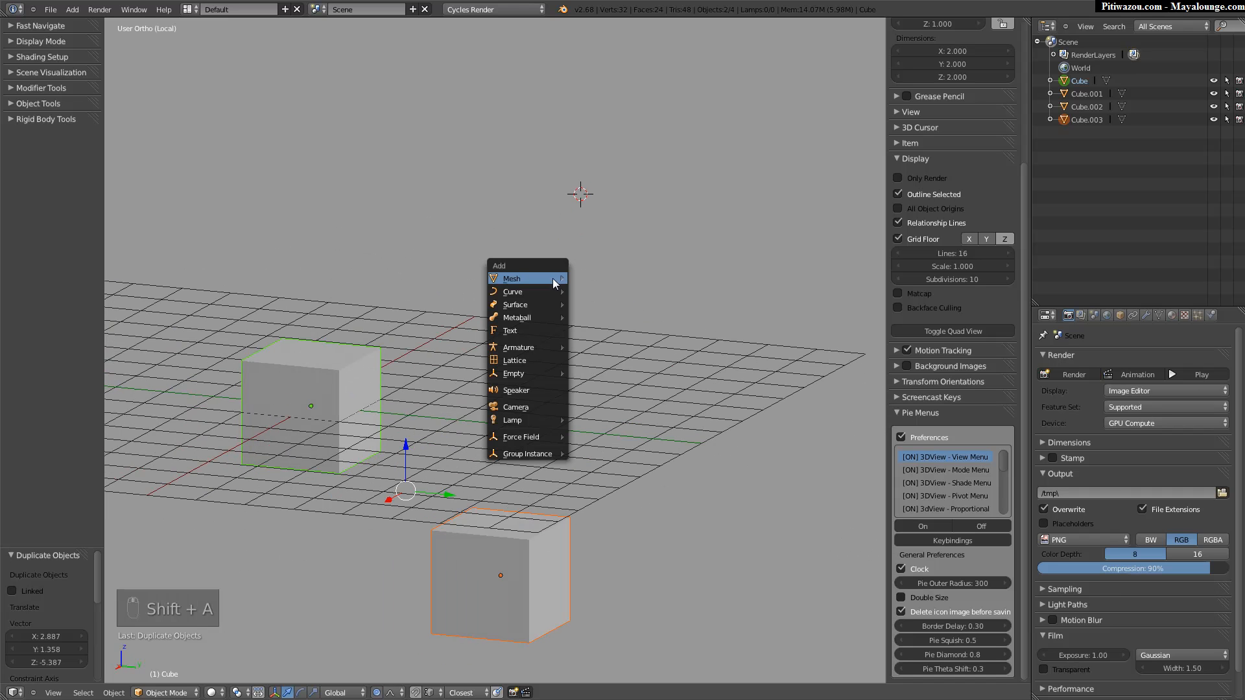
mouse_move(551, 278)
click(594, 291)
Select the original cube at the origin and snap the 3D cursor to its centre.
middle_drag(597, 290, 469, 354)
right_click(440, 330)
key(shift+s)
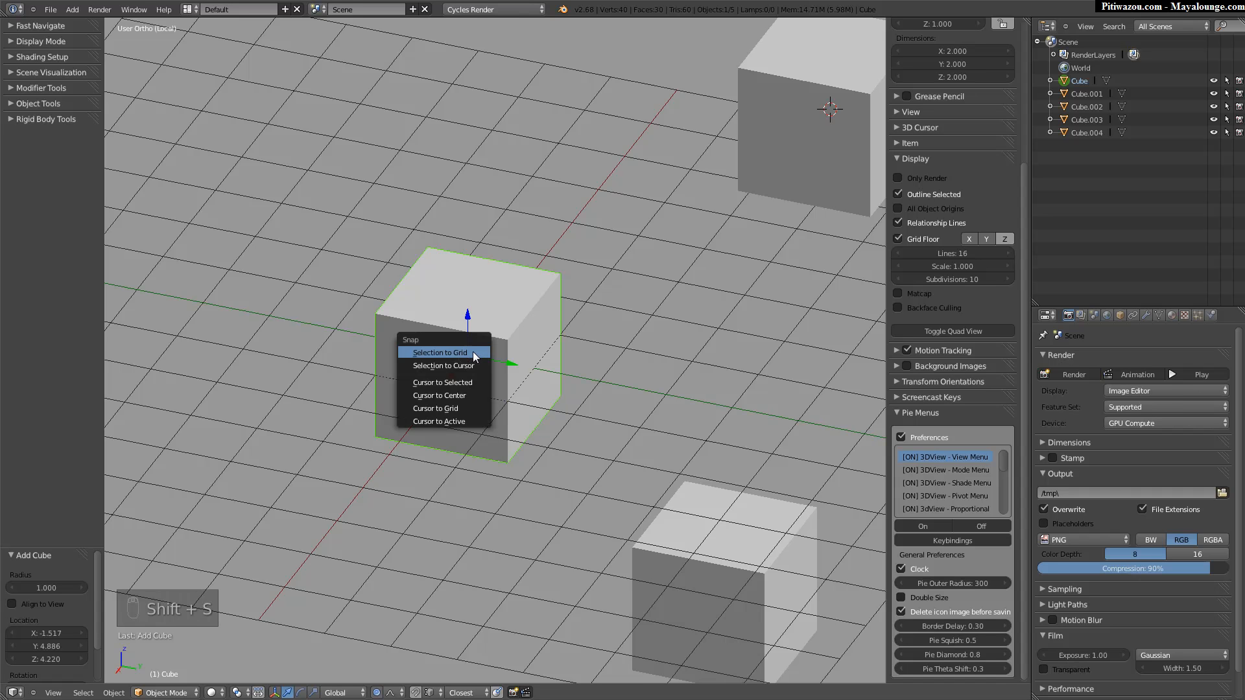
click(429, 382)
Add a mesh cylinder with 6 vertices at the 3D cursor inside the original cube.
middle_drag(417, 365, 492, 343)
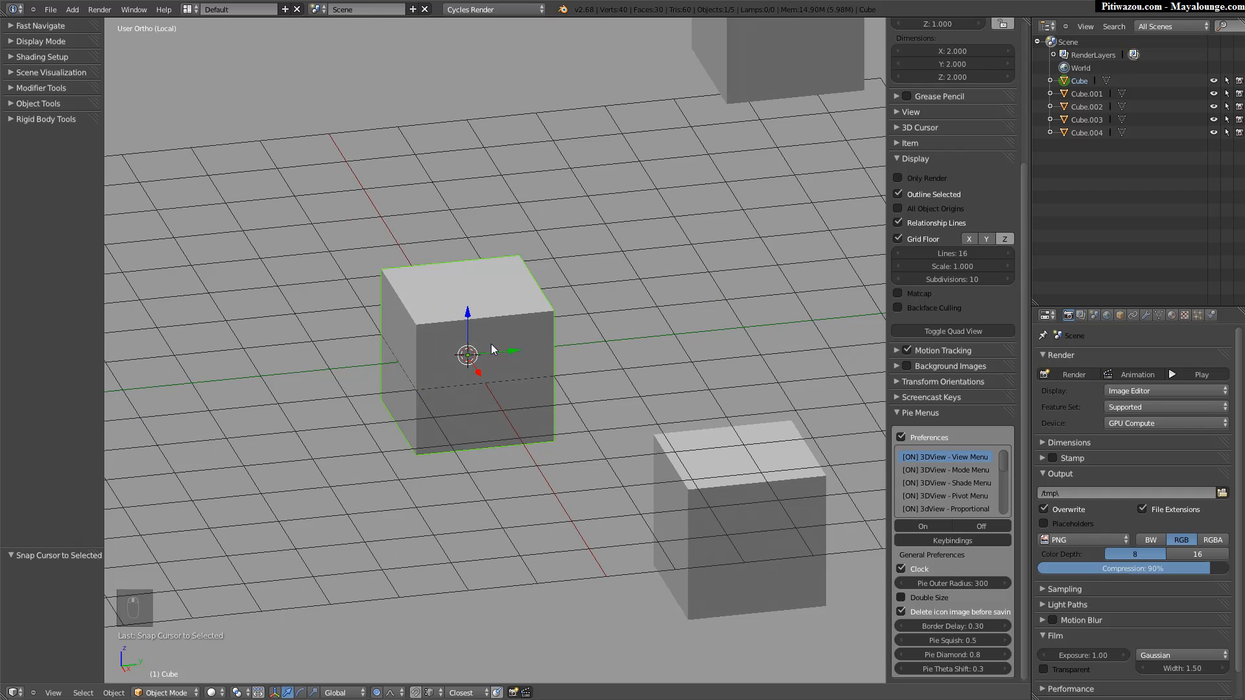
key(shift+a)
mouse_move(487, 347)
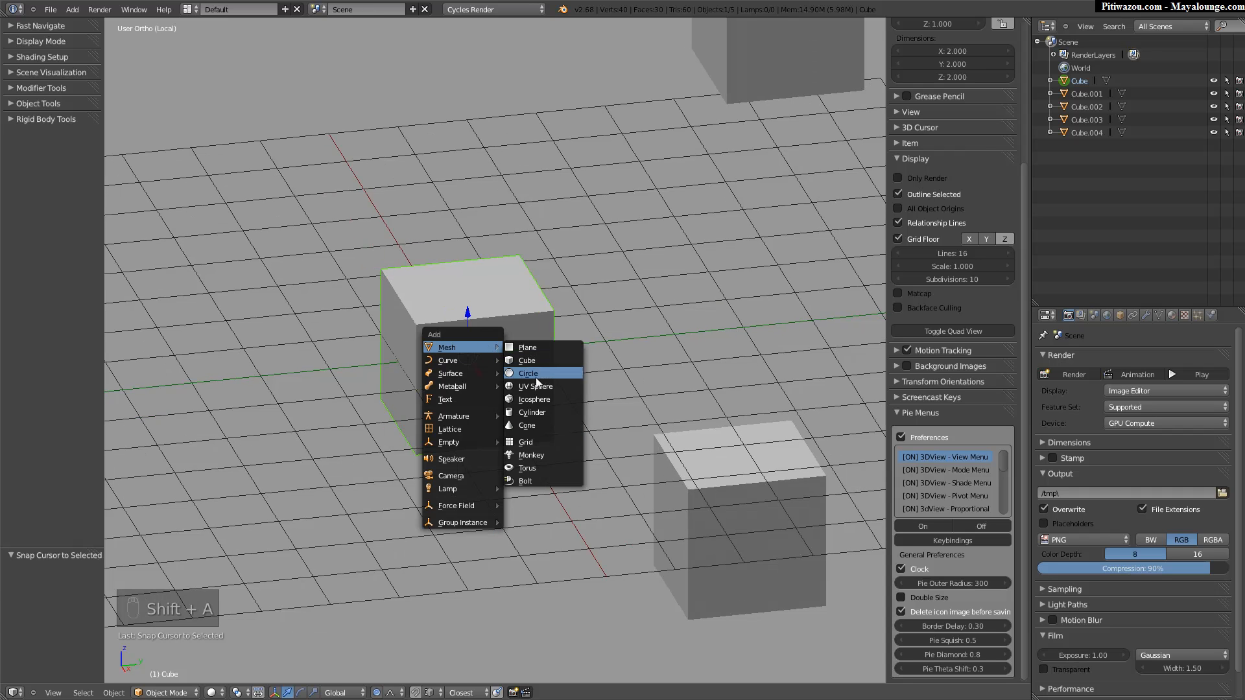
click(530, 412)
key(g)
key(z)
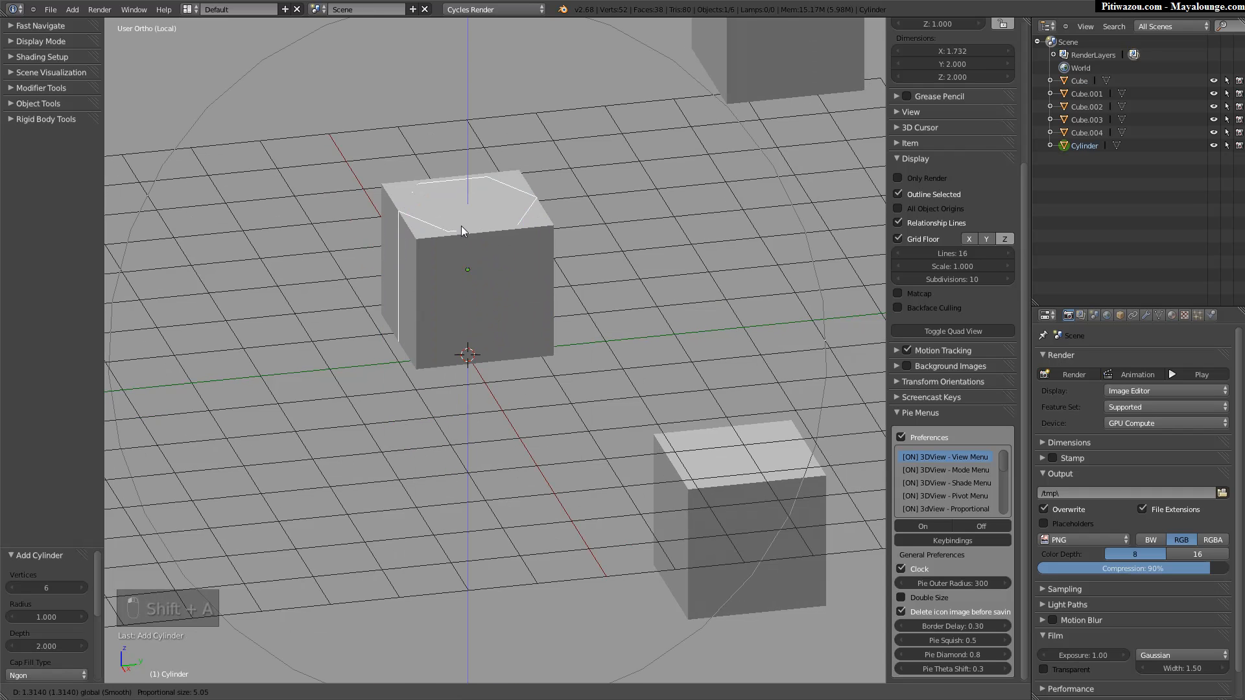
click(452, 318)
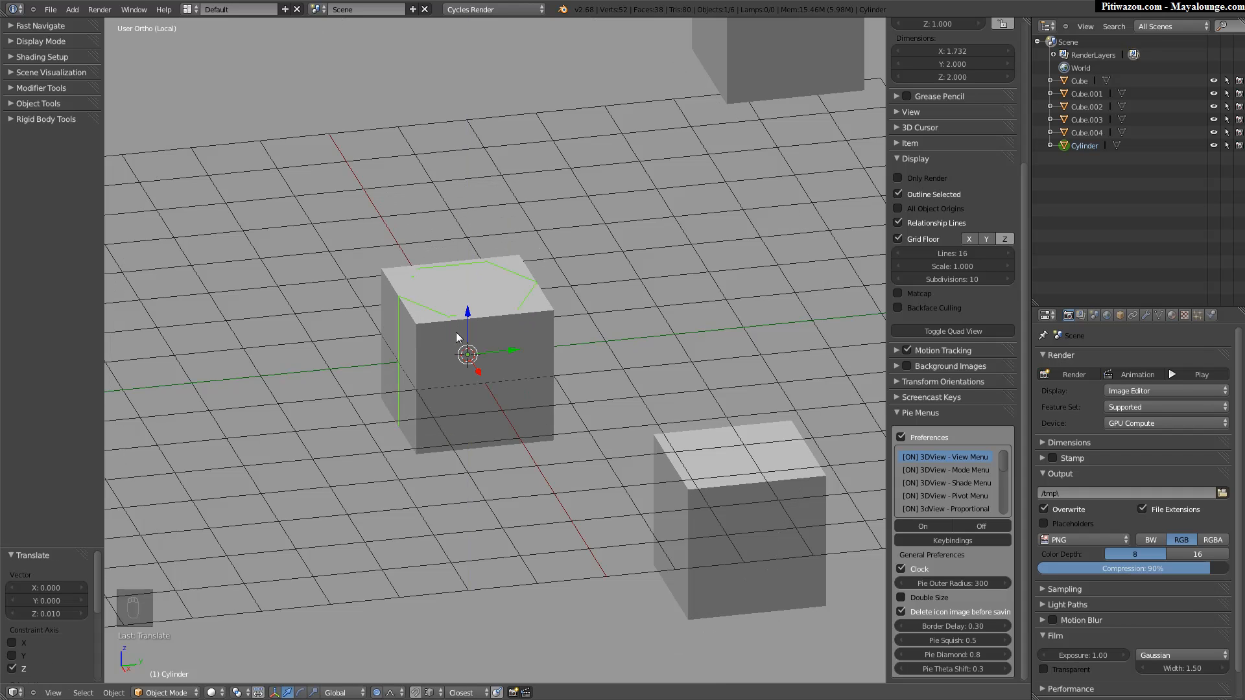
key(ctrl+z)
Turn off proportional editing with its pie menu and raise the cylinder about 1.4 units along Z.
key(o)
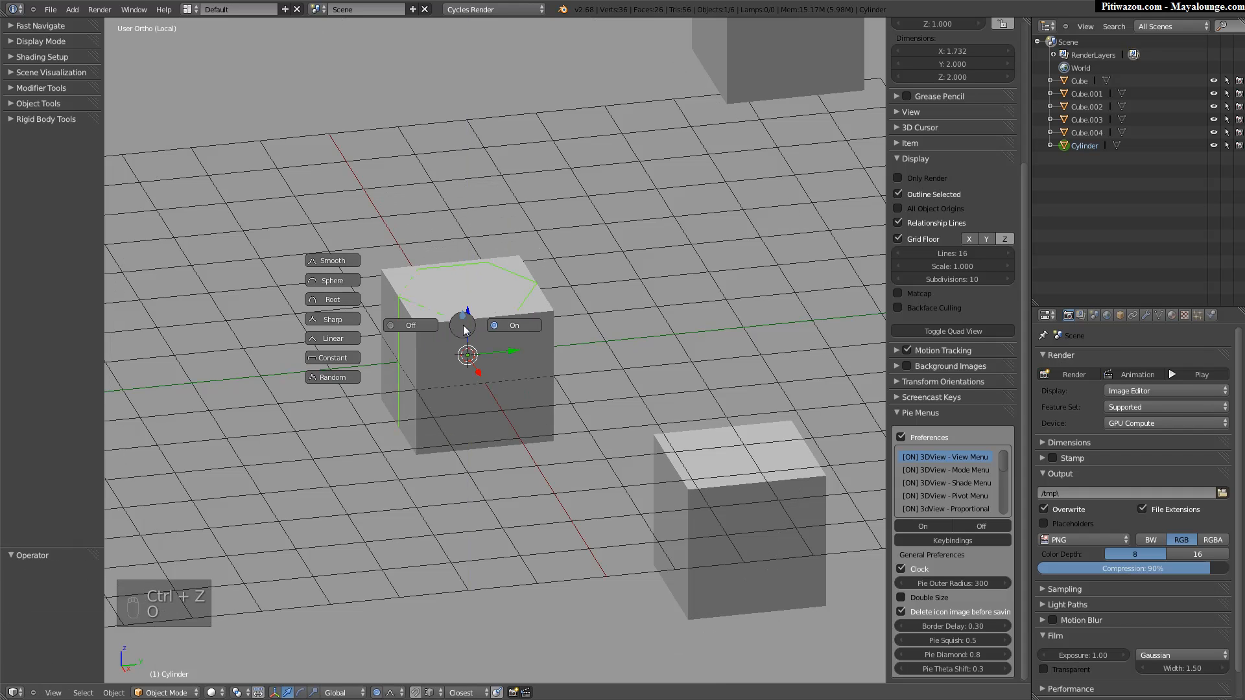
click(411, 328)
drag(480, 311, 469, 221)
Scale the cylinder uniformly to about 0.517 so it sits on top of the original cube.
key(s)
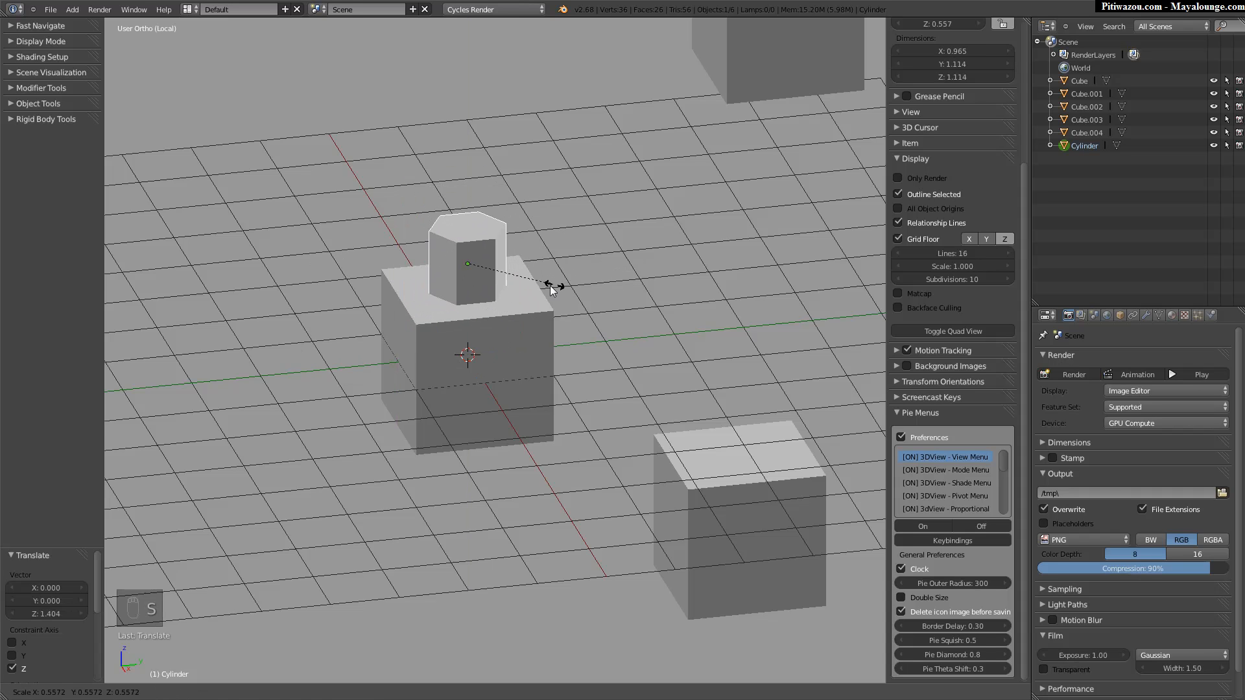
click(550, 283)
middle_drag(456, 277, 477, 356)
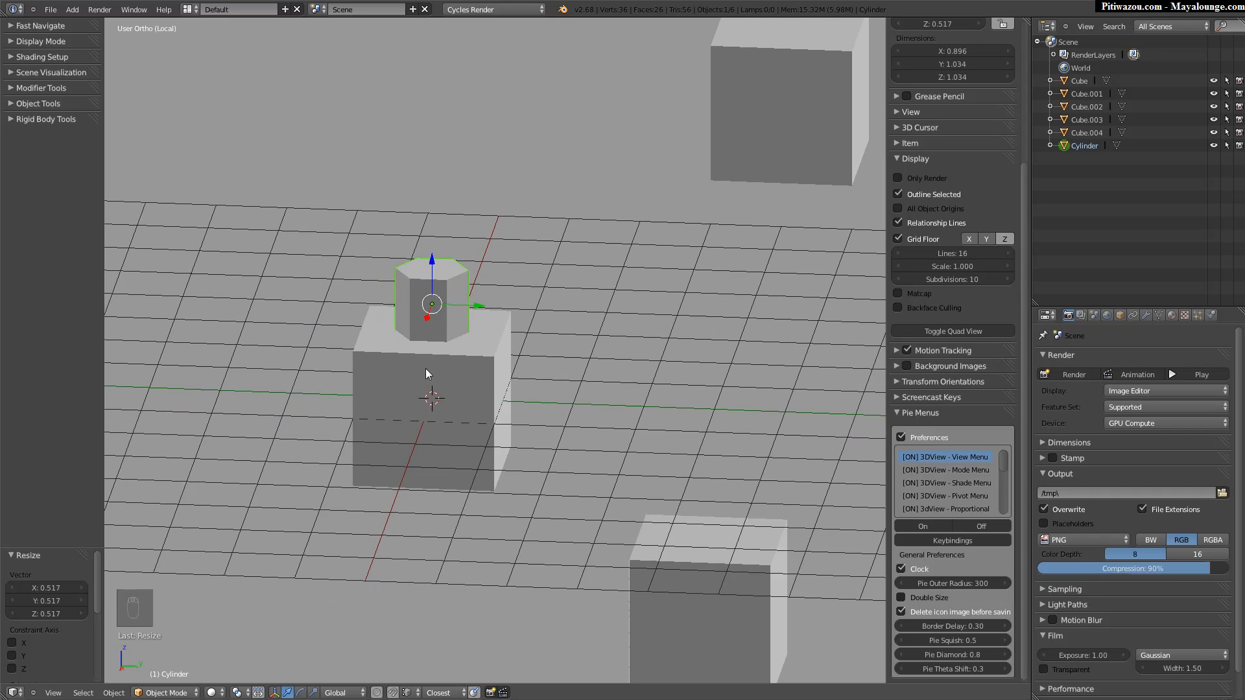
Move the cylinder's origin to the 3D cursor at the centre of the original cube.
key(shift+s)
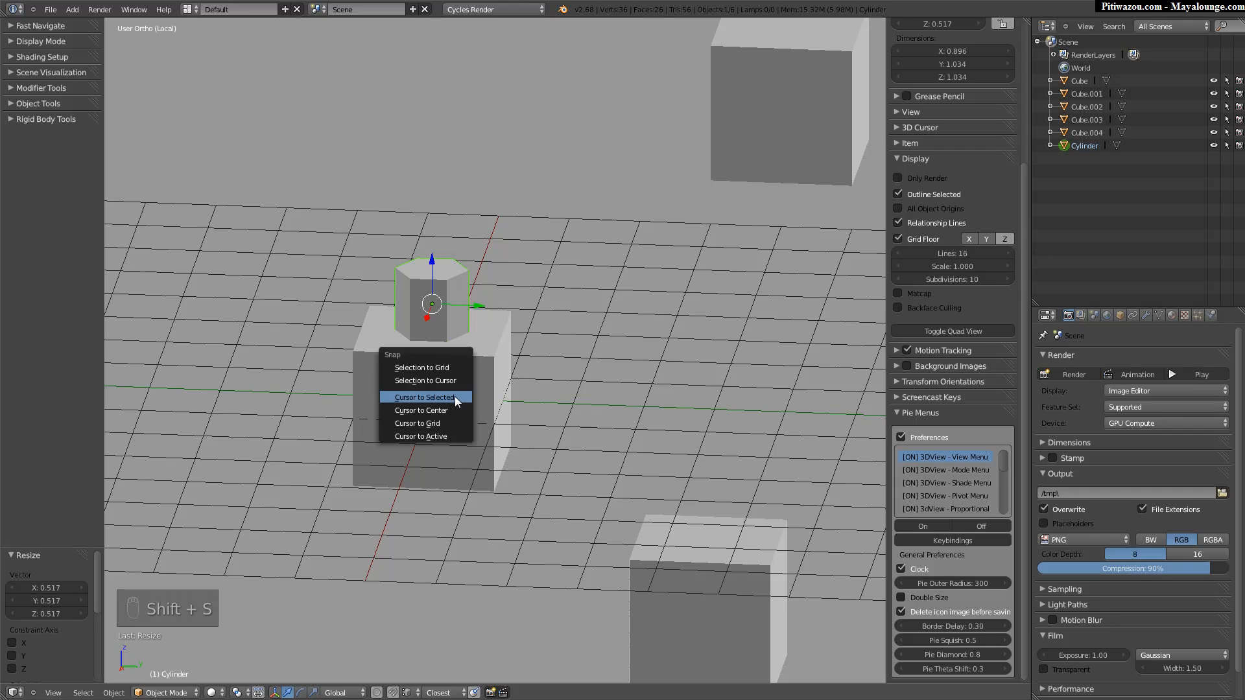
click(433, 433)
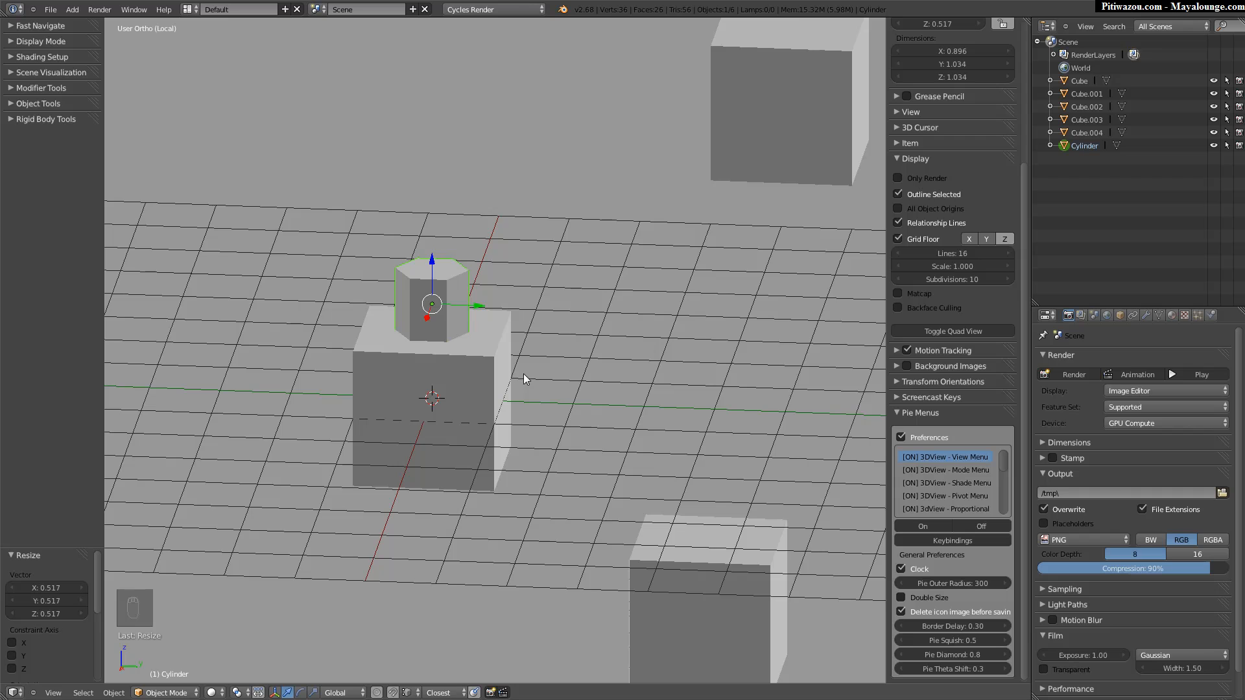
click(109, 693)
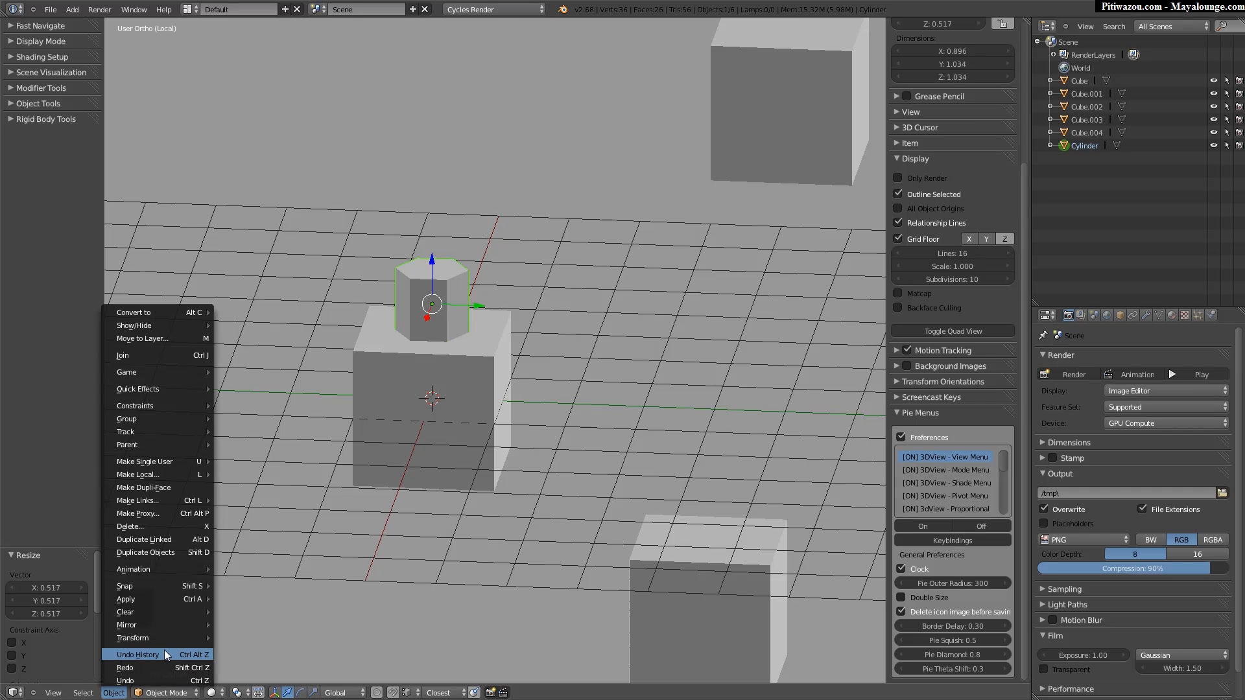
mouse_move(166, 637)
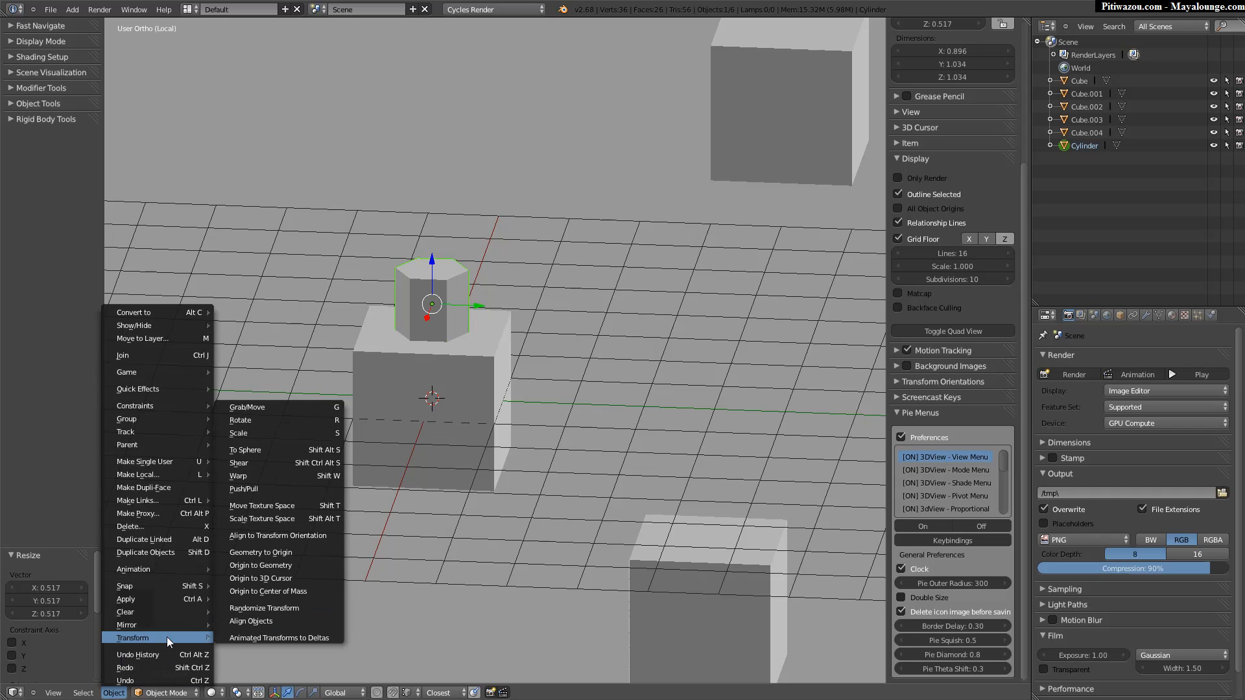
click(272, 577)
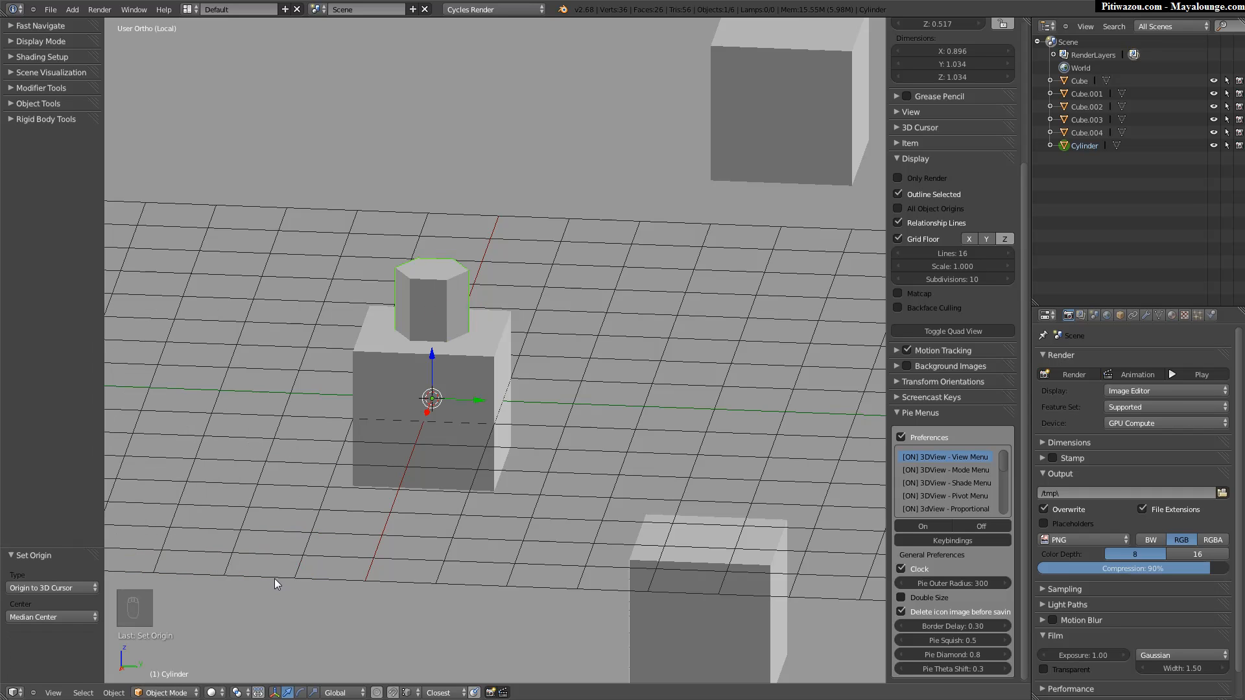
Rotate the cylinder 90° about the global X axis around the cube's centre.
key(r)
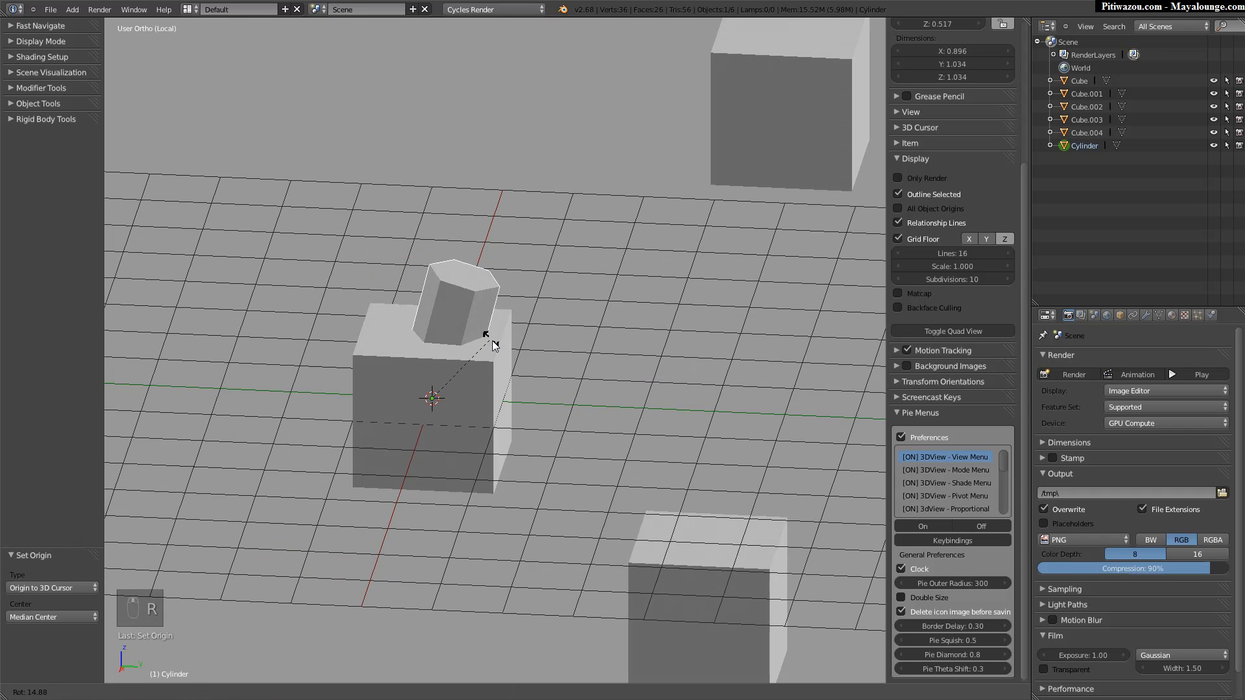
key(x)
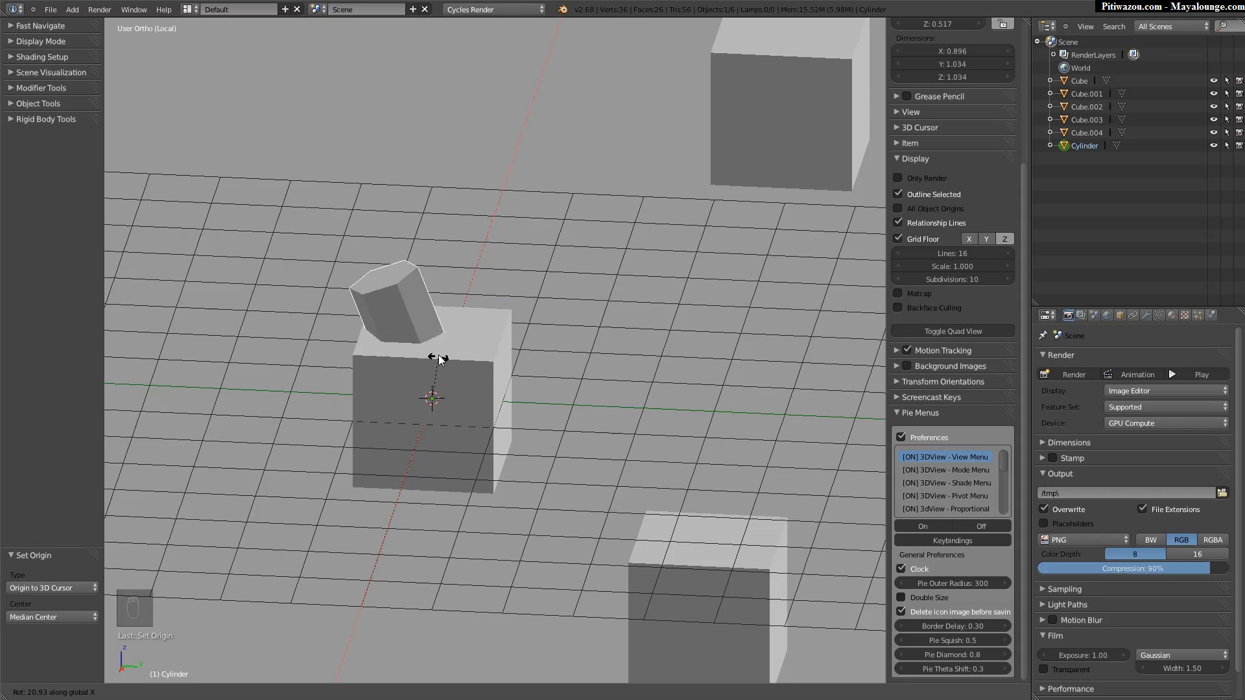
key(y)
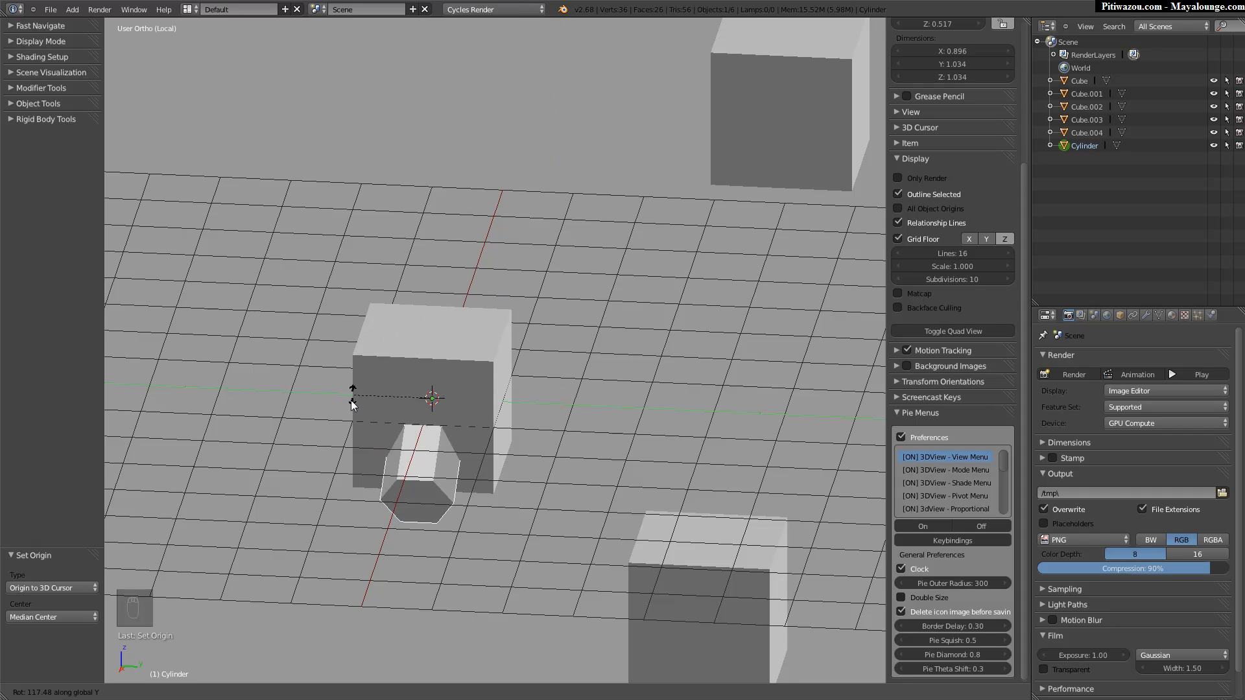
text(x)
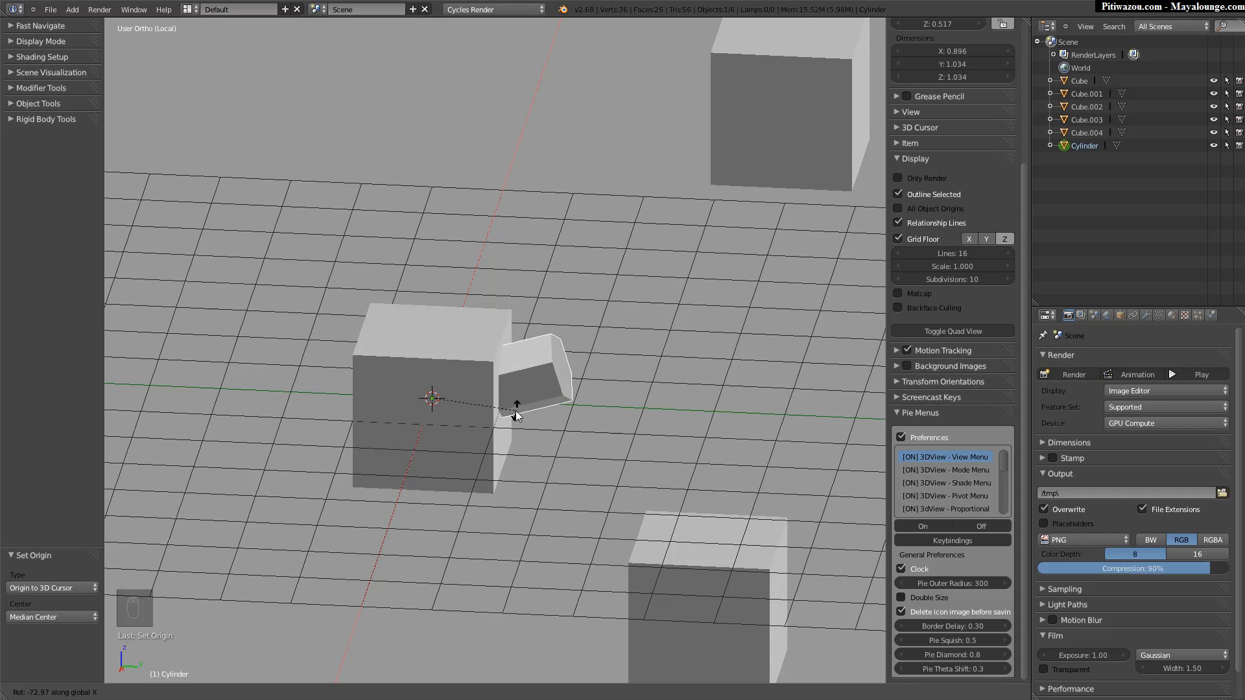
text(90)
key(Return)
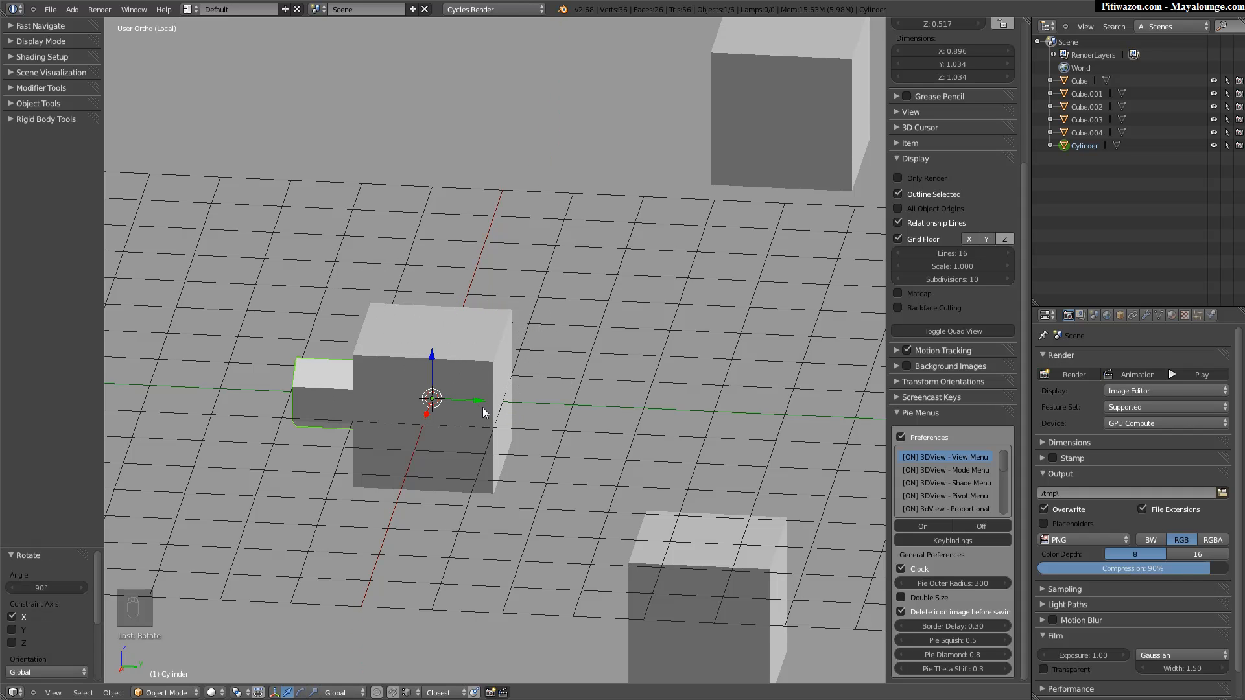
Rotate the cylinder by -90° about the global X axis.
text(rx)
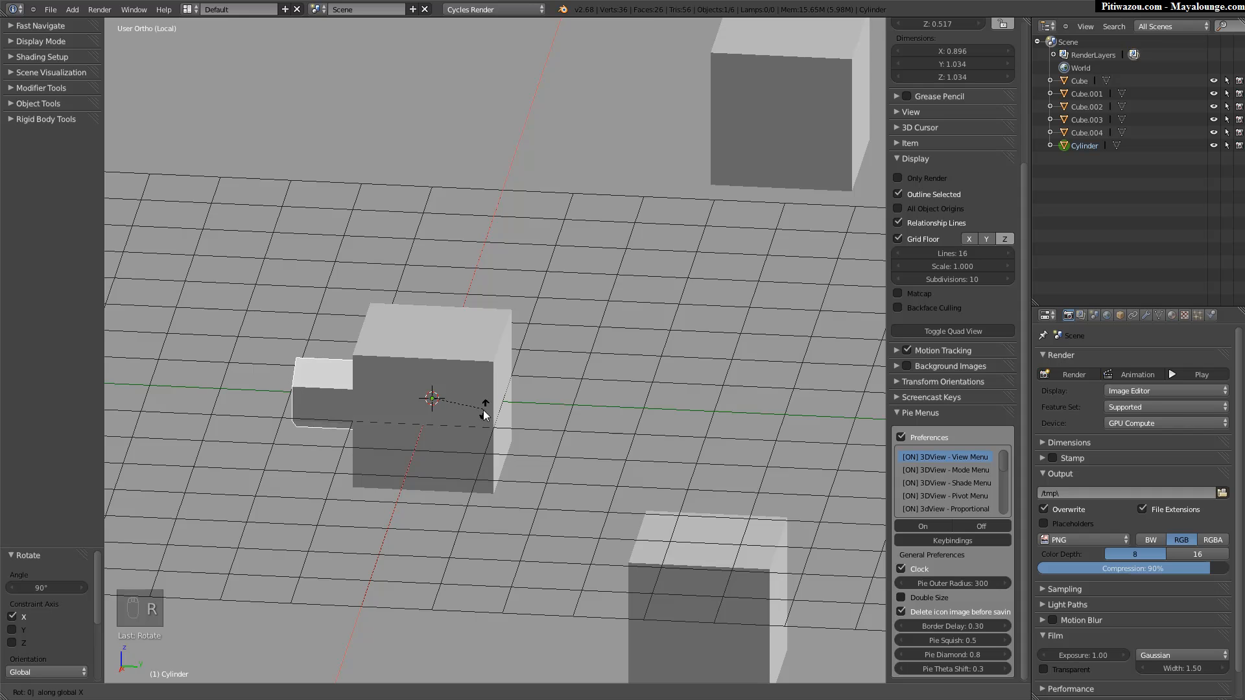
text(-90)
key(Return)
middle_drag(562, 274, 564, 291)
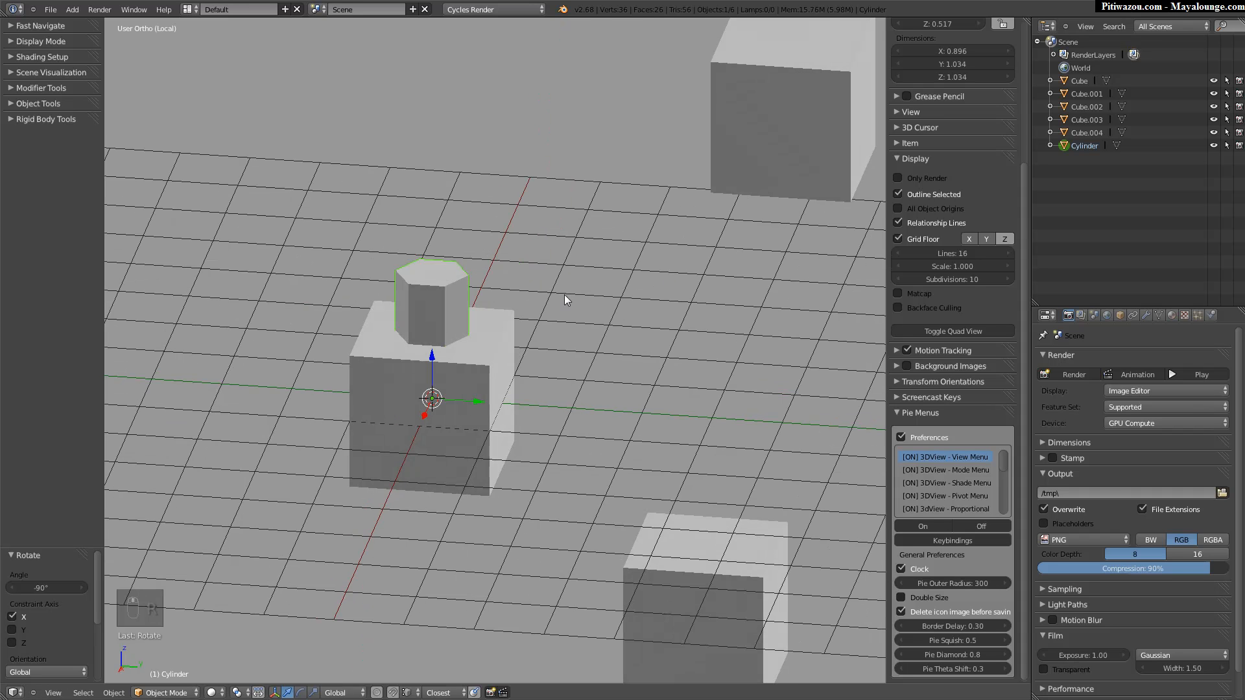
Set the cylinder's X rotation value to -90° in its transform properties.
drag(1025, 163, 1029, 29)
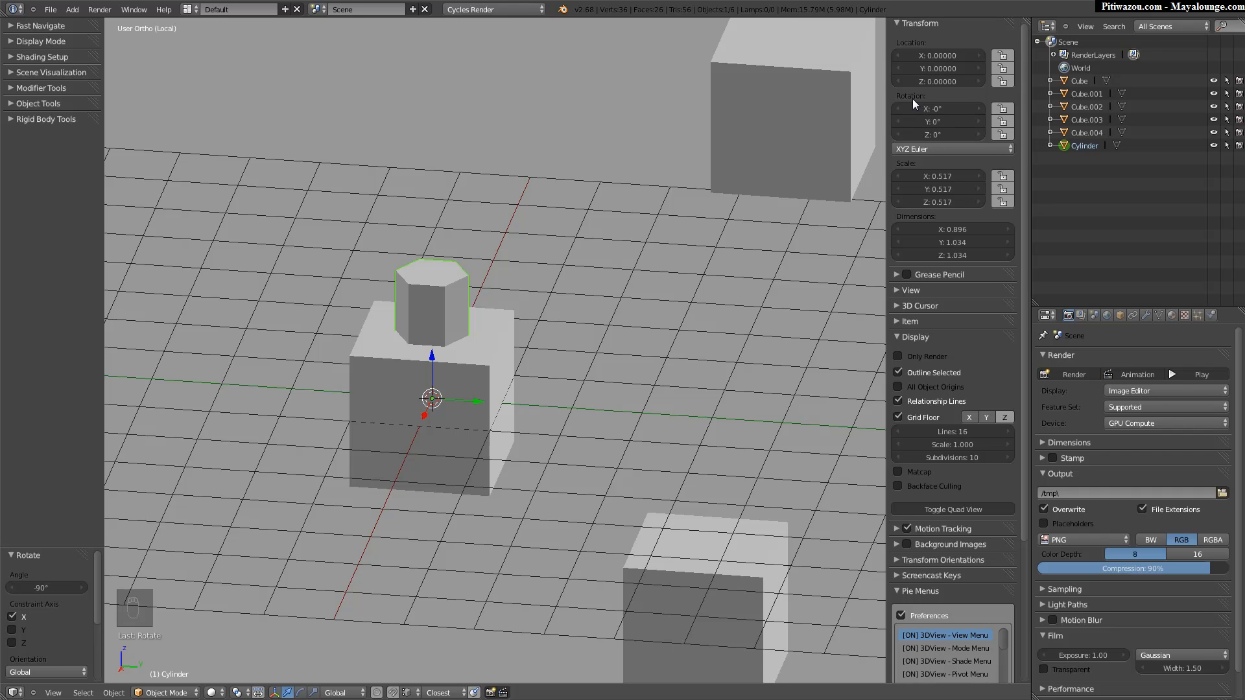
click(943, 108)
text(-90)
key(Return)
mouse_move(431, 387)
middle_down()
mouse_move(448, 374)
mouse_move(403, 398)
mouse_move(453, 390)
mouse_move(439, 393)
middle_up()
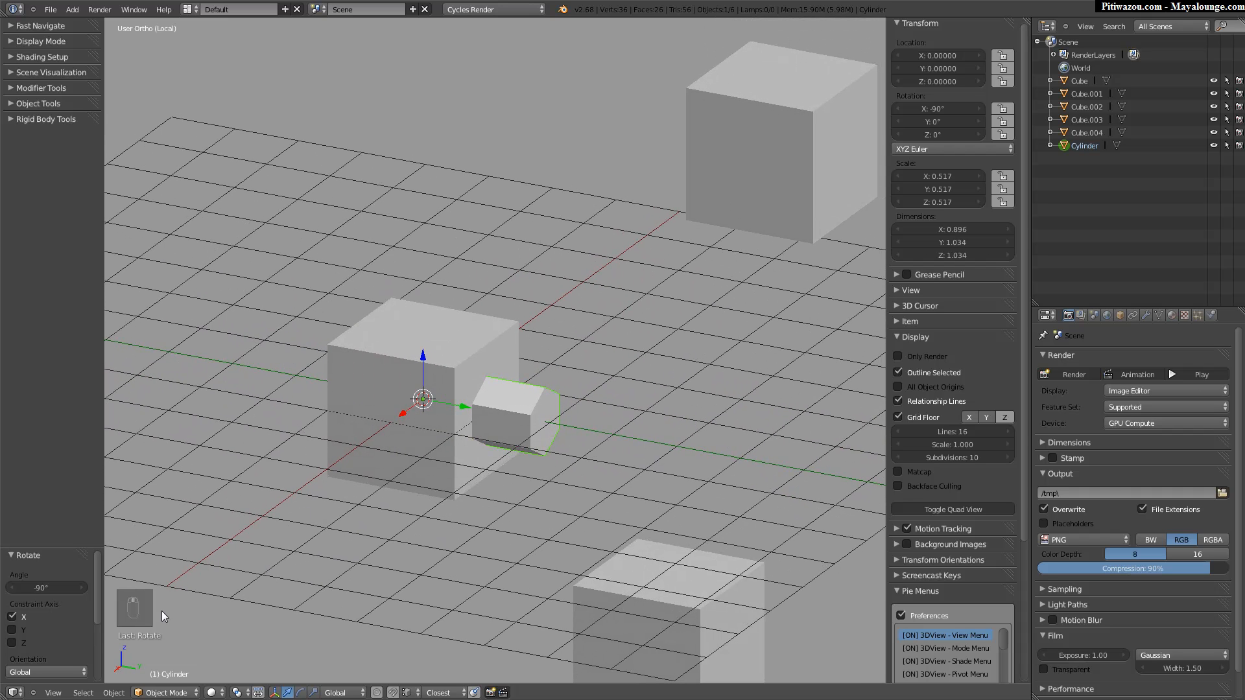
Examine the Set Origin options available for the selected cylinder.
click(114, 693)
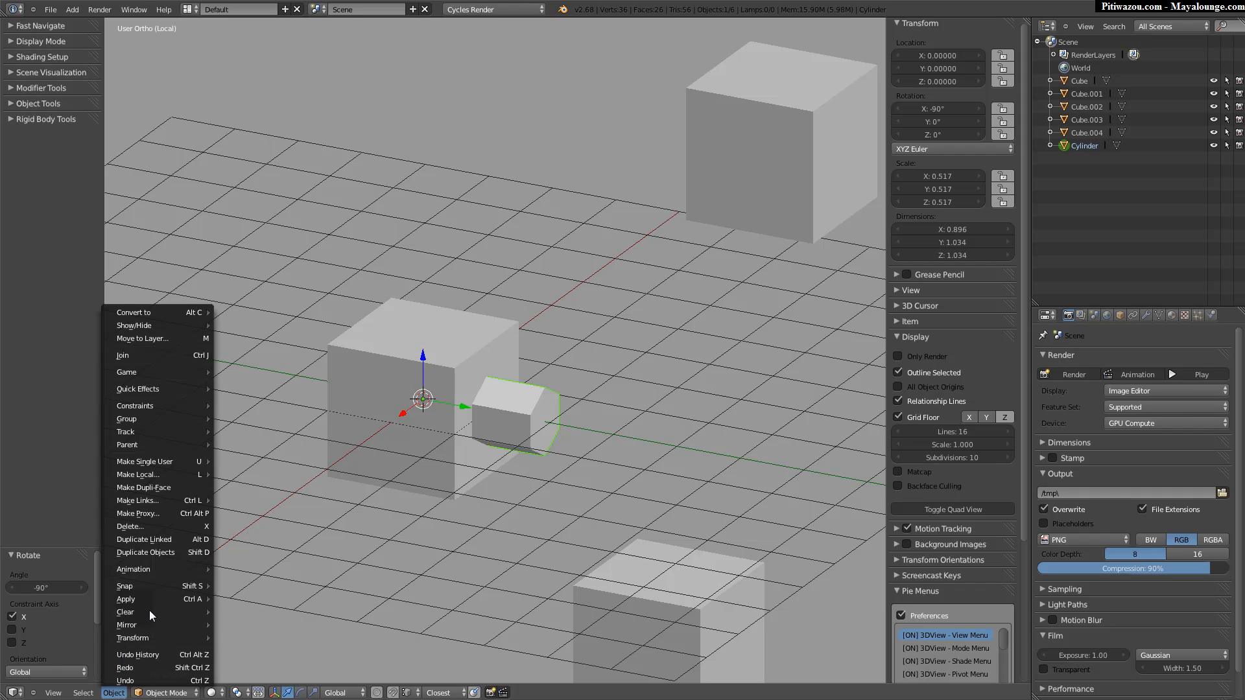
mouse_move(153, 636)
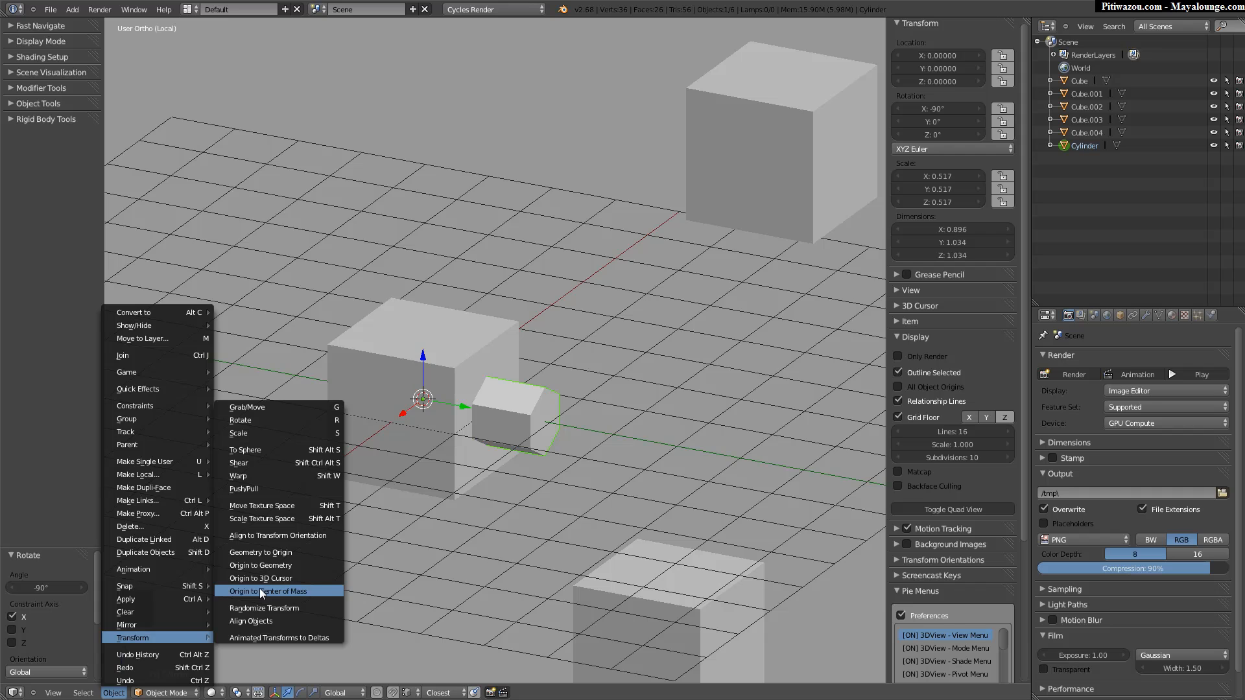
middle_drag(444, 469, 435, 471)
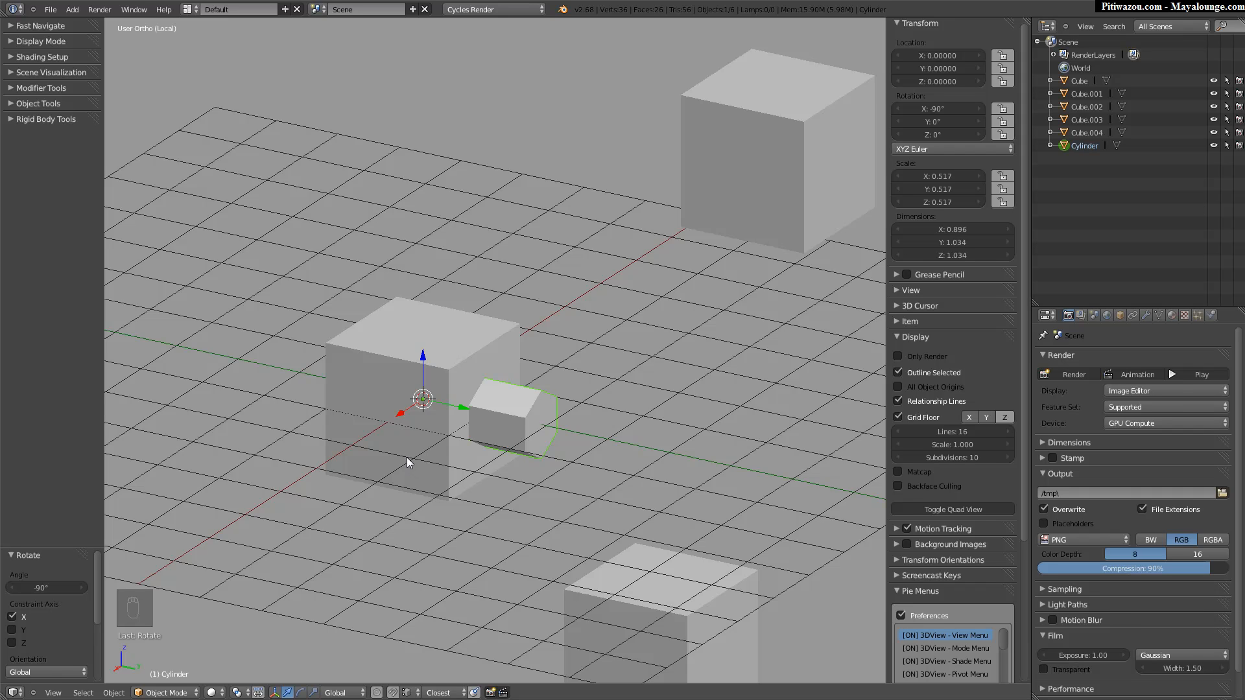
key(alt+x)
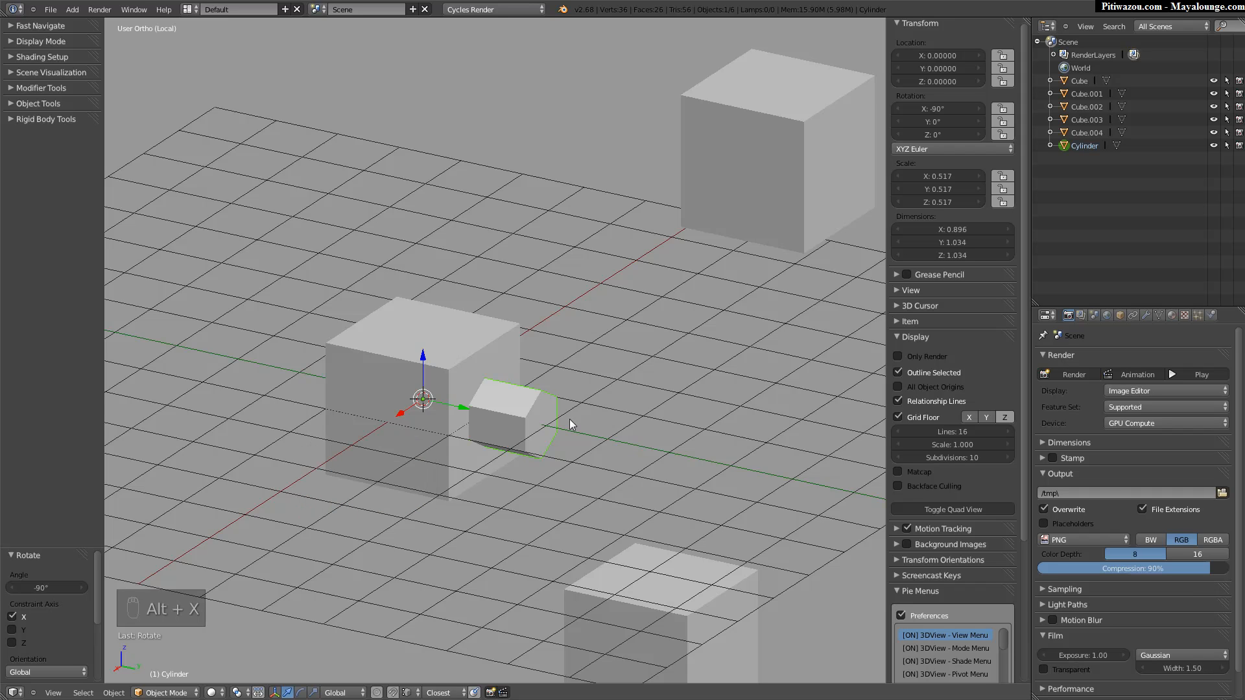
key(alt+x)
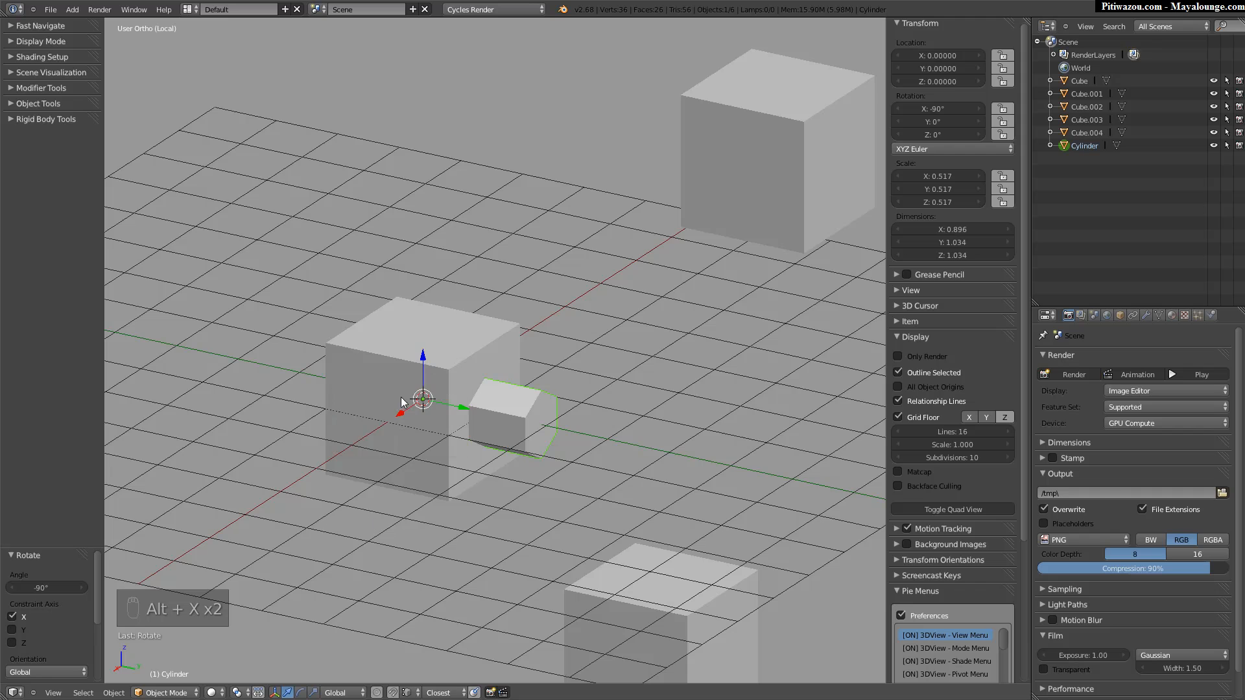
key(alt+x)
key(alt+x)
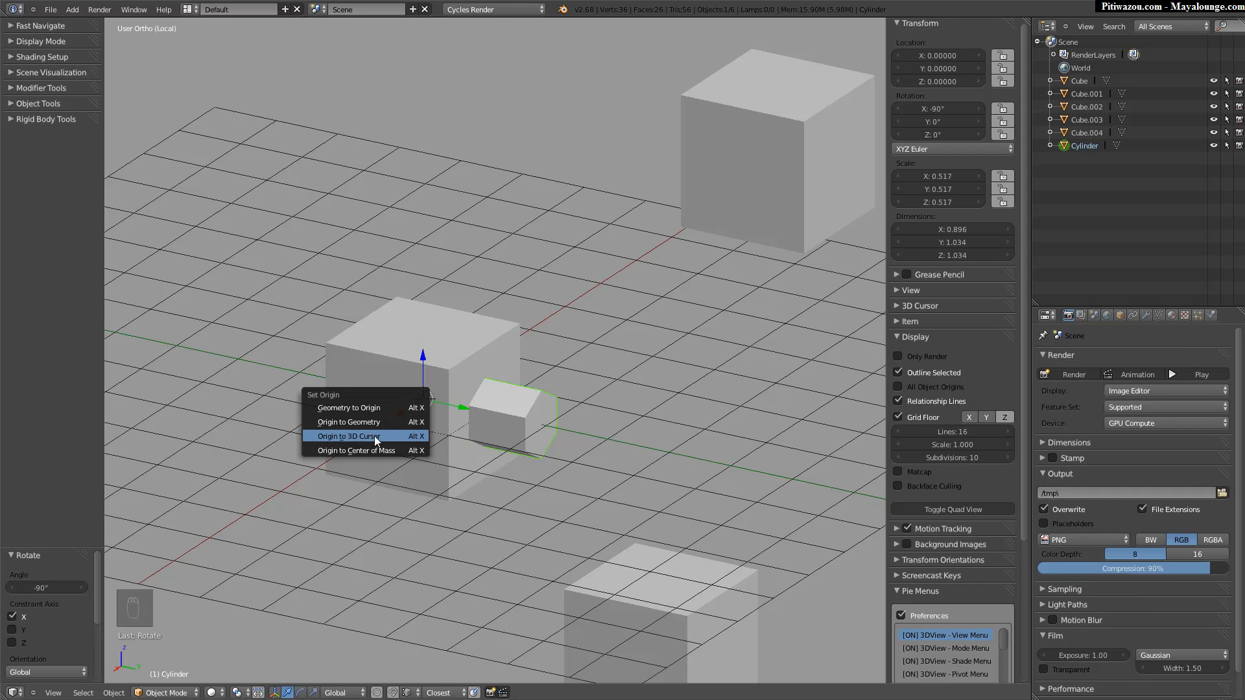
middle_drag(458, 415, 514, 426)
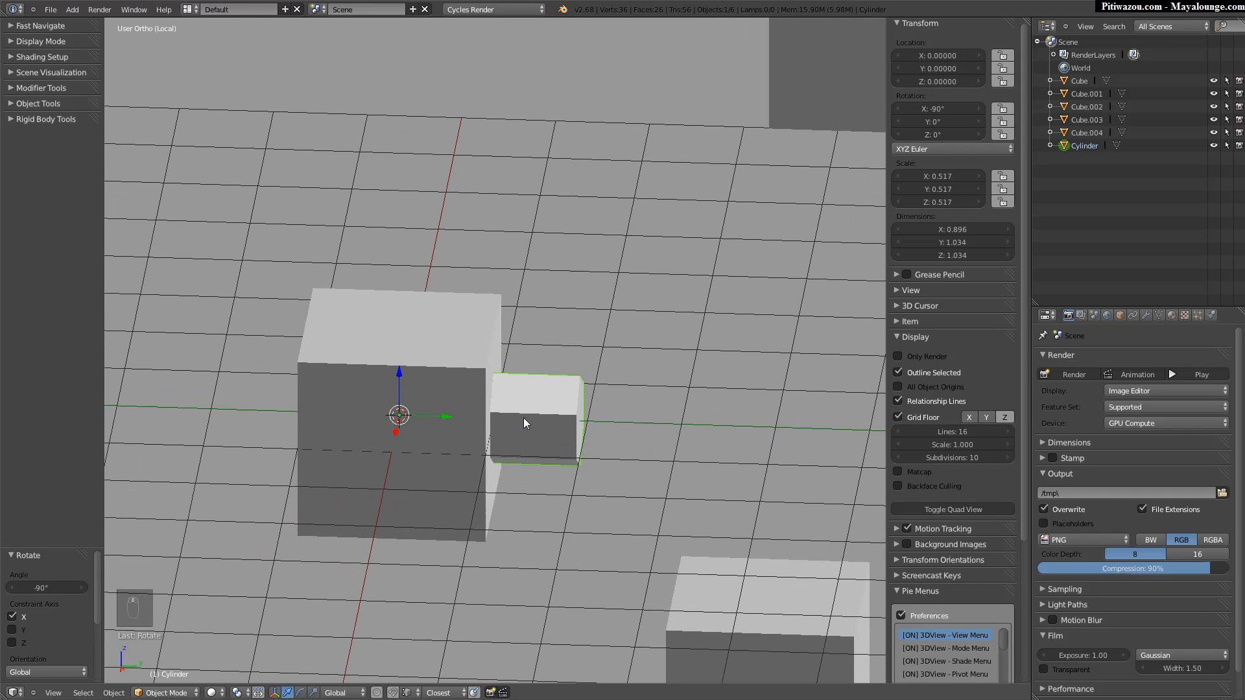
Set the cylinder's origin to its geometry and try rotating it about its own centre.
key(alt+x)
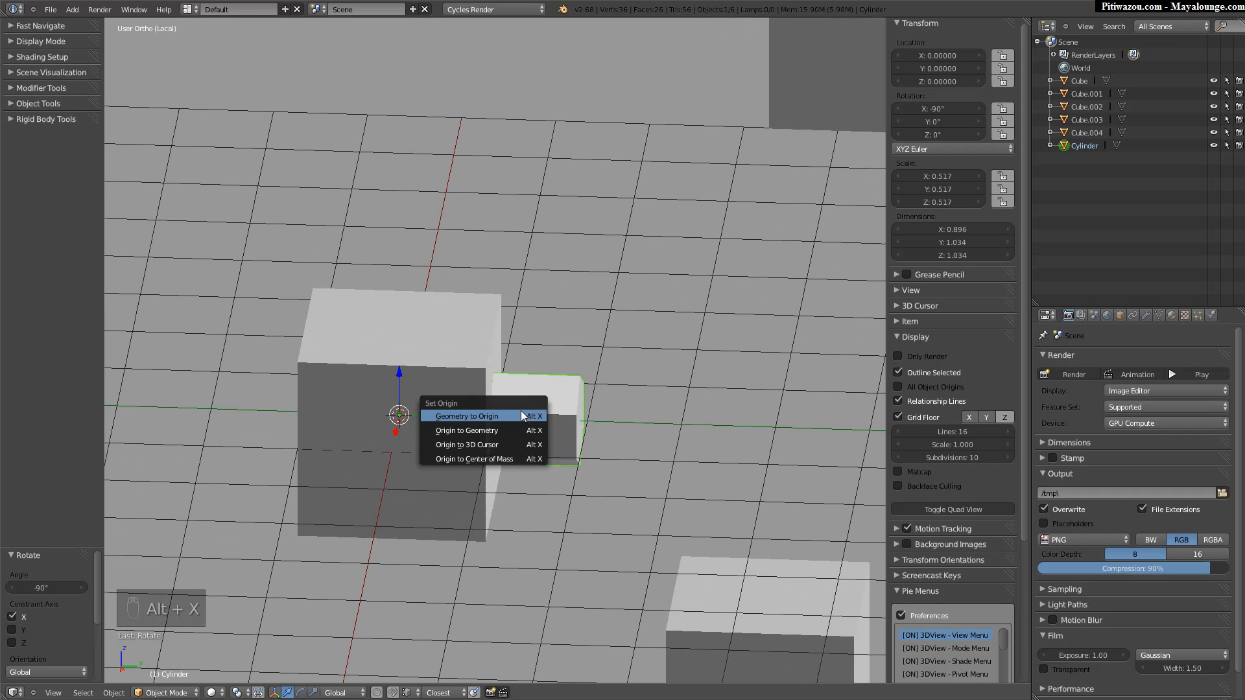
click(461, 431)
middle_drag(461, 433, 546, 404)
key(r)
key(x)
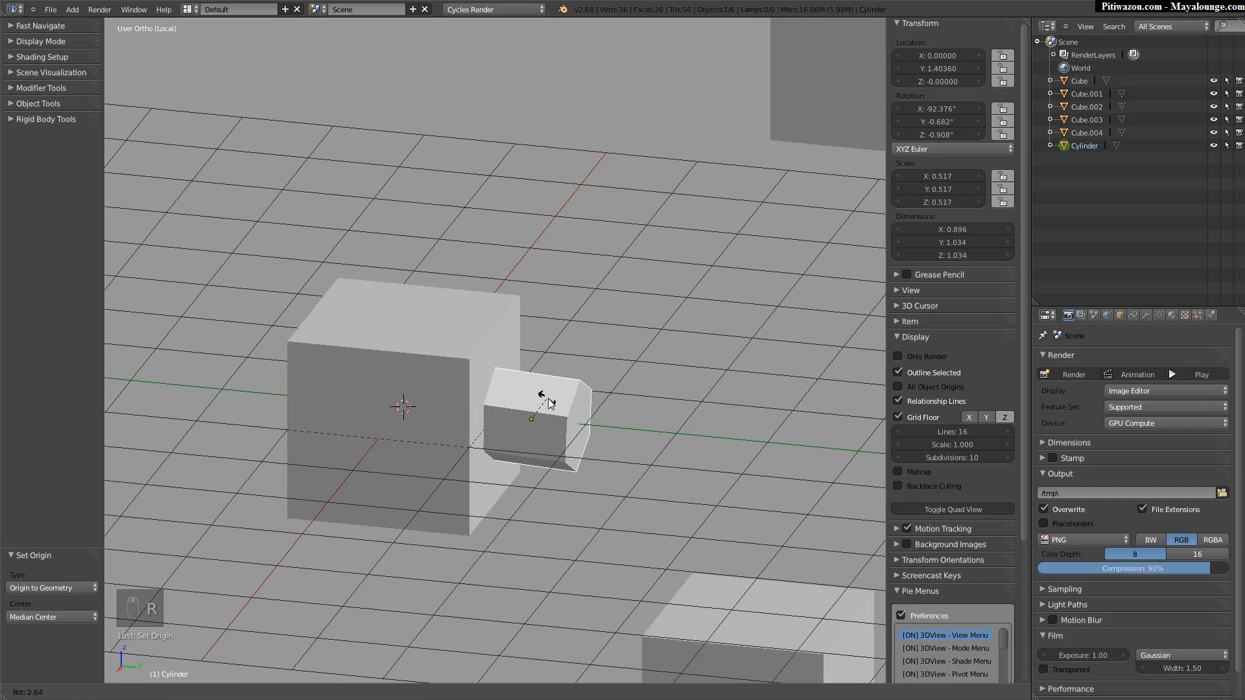
right_click(520, 417)
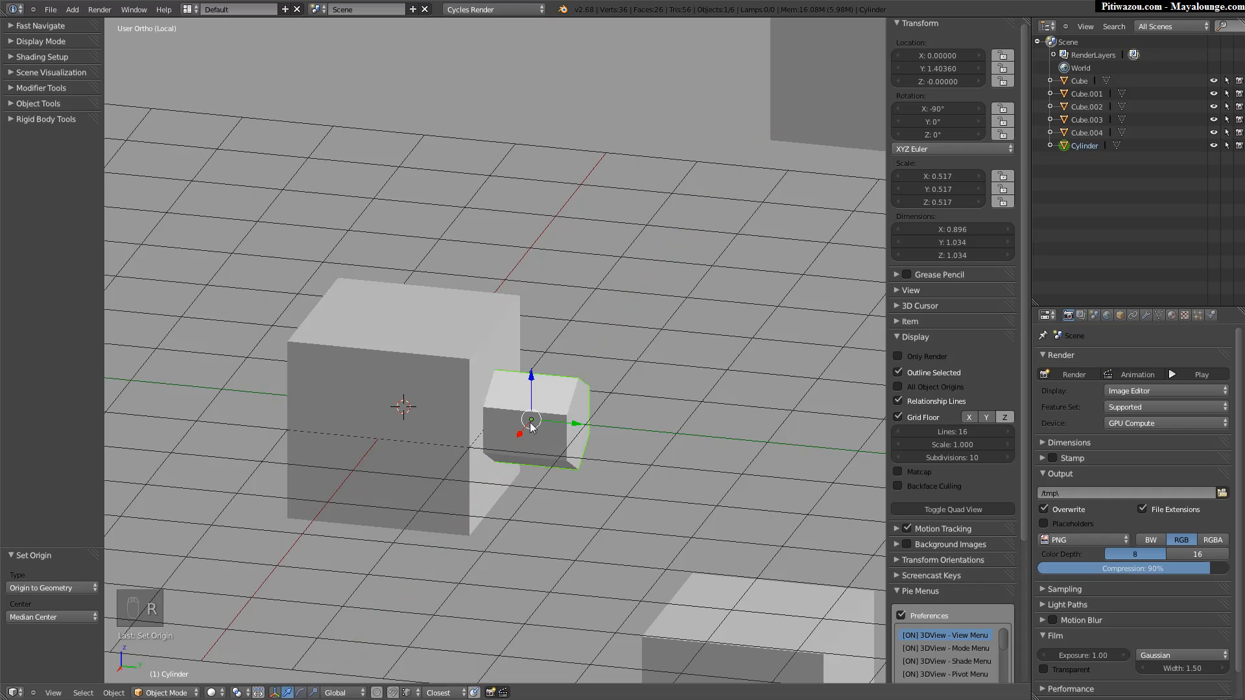
Return the cylinder's origin to the 3D cursor inside the cube.
key(shift+s)
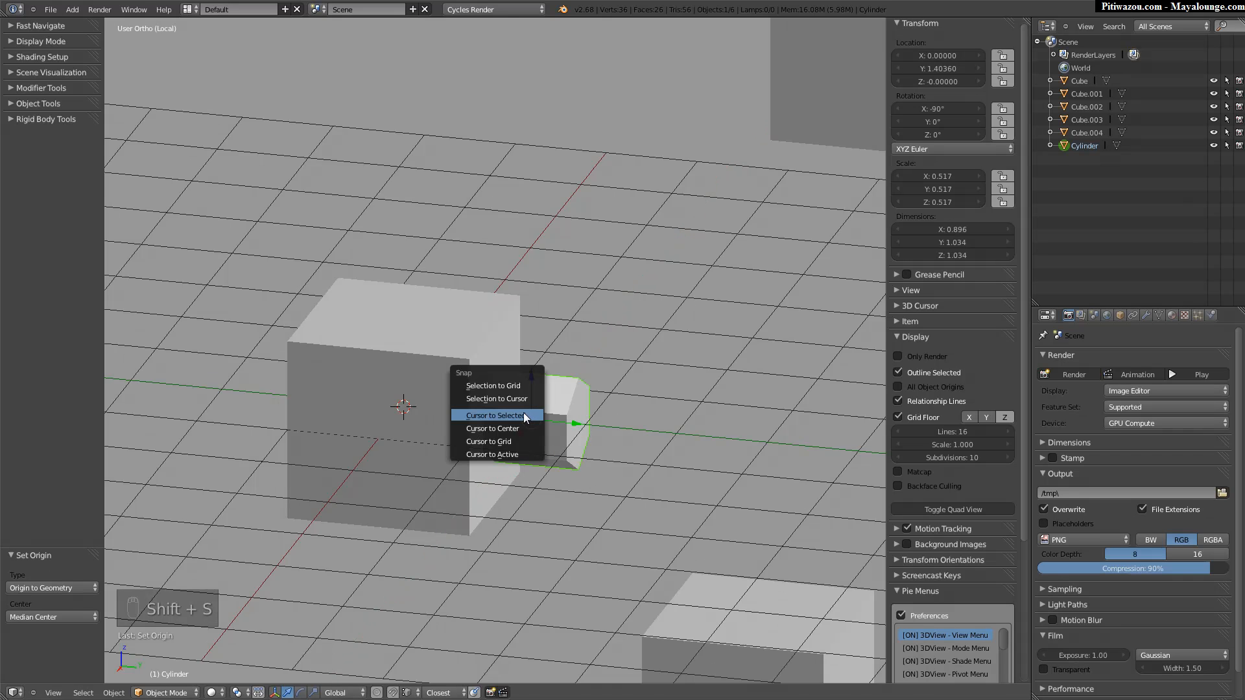
click(517, 413)
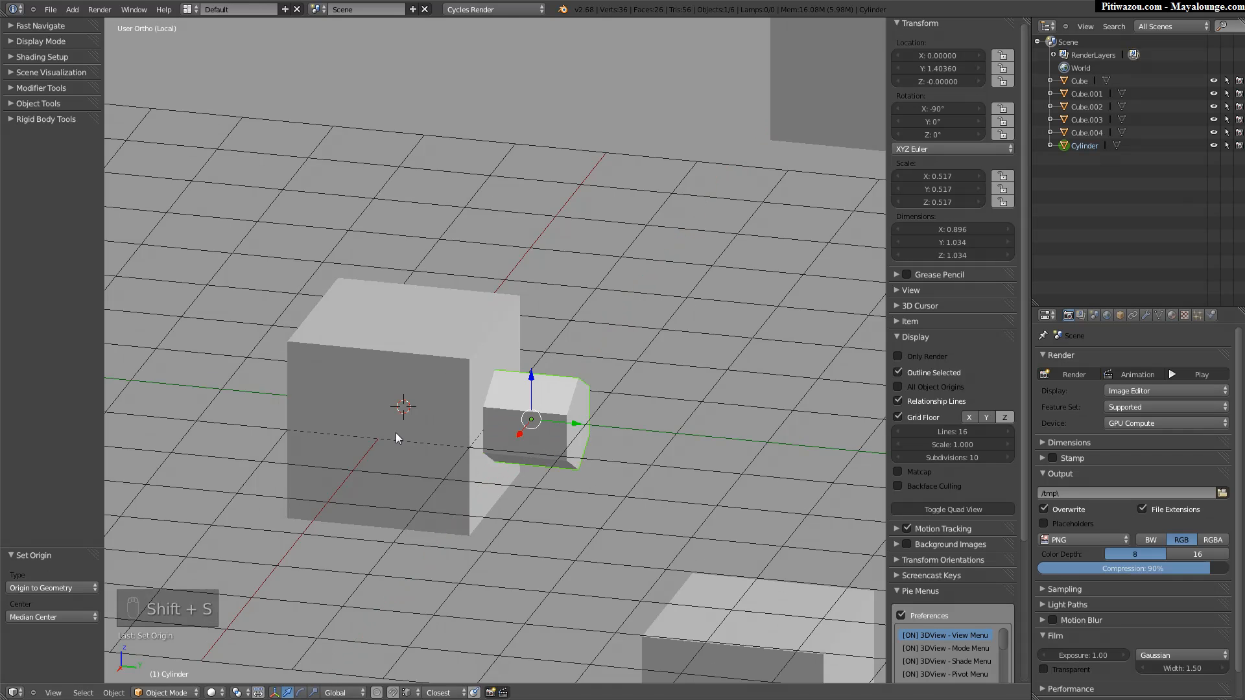
key(alt+x)
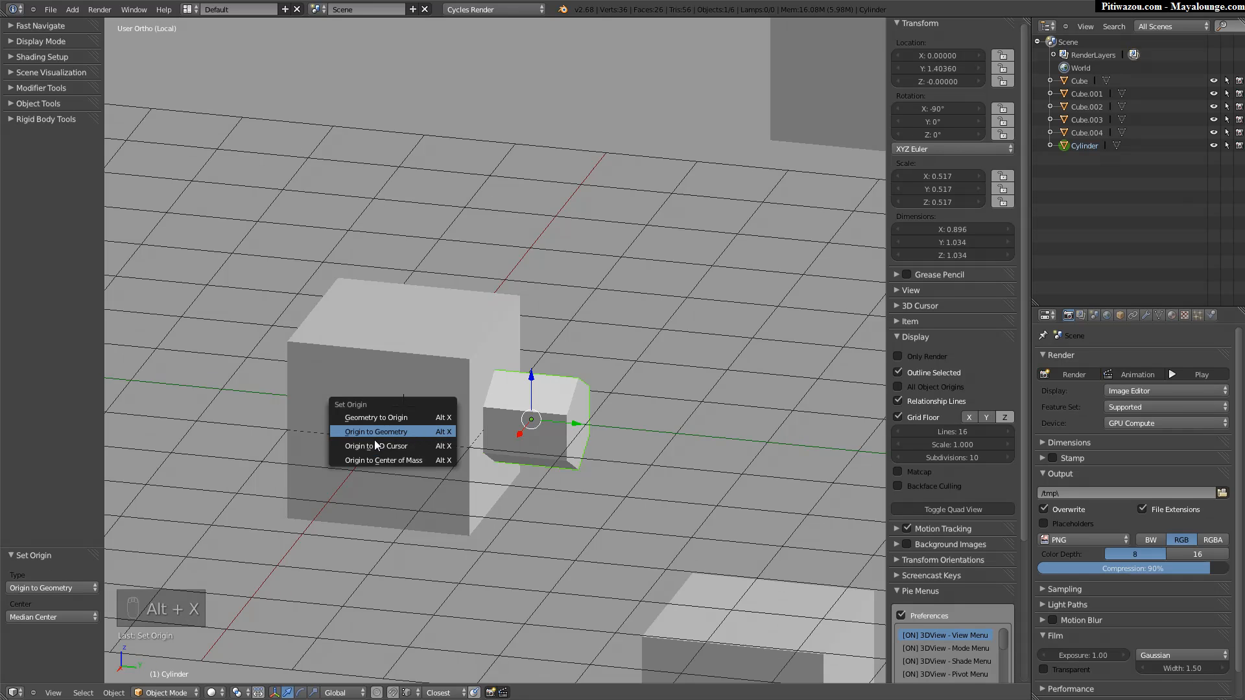
click(409, 445)
middle_drag(345, 433, 403, 410)
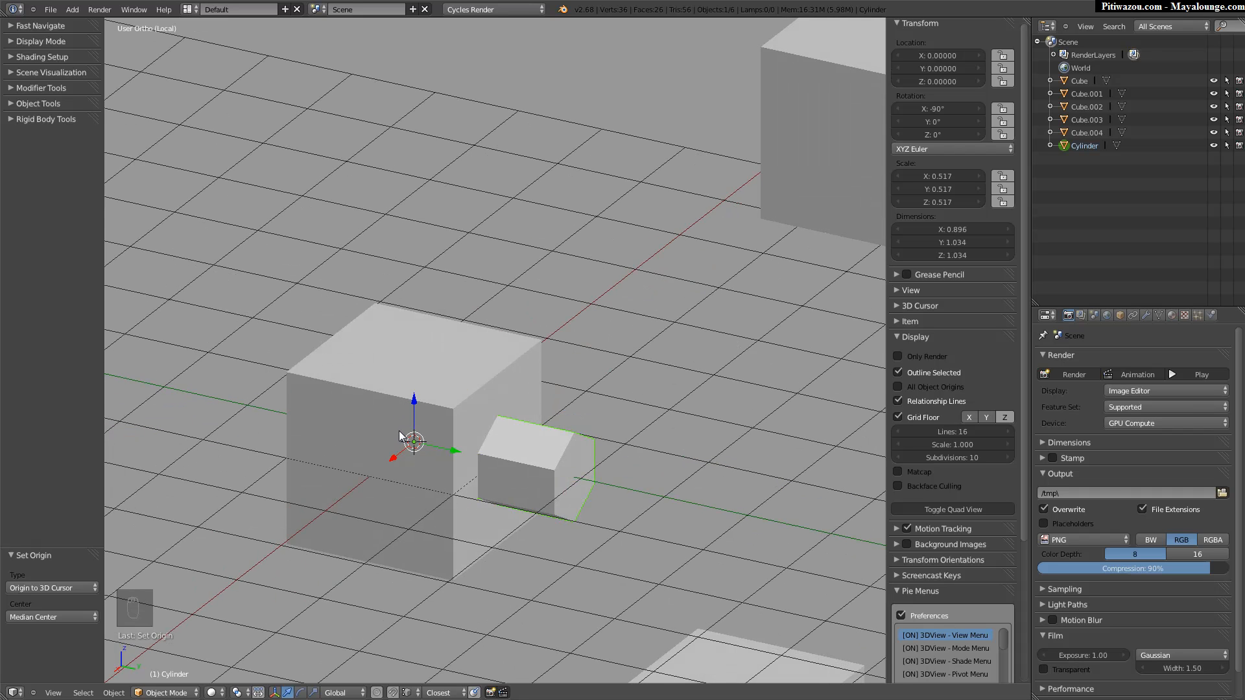
Snap the 3D cursor to the selected cylinder's current origin.
key(alt+x)
key(shift+s)
click(431, 438)
key(shift+s)
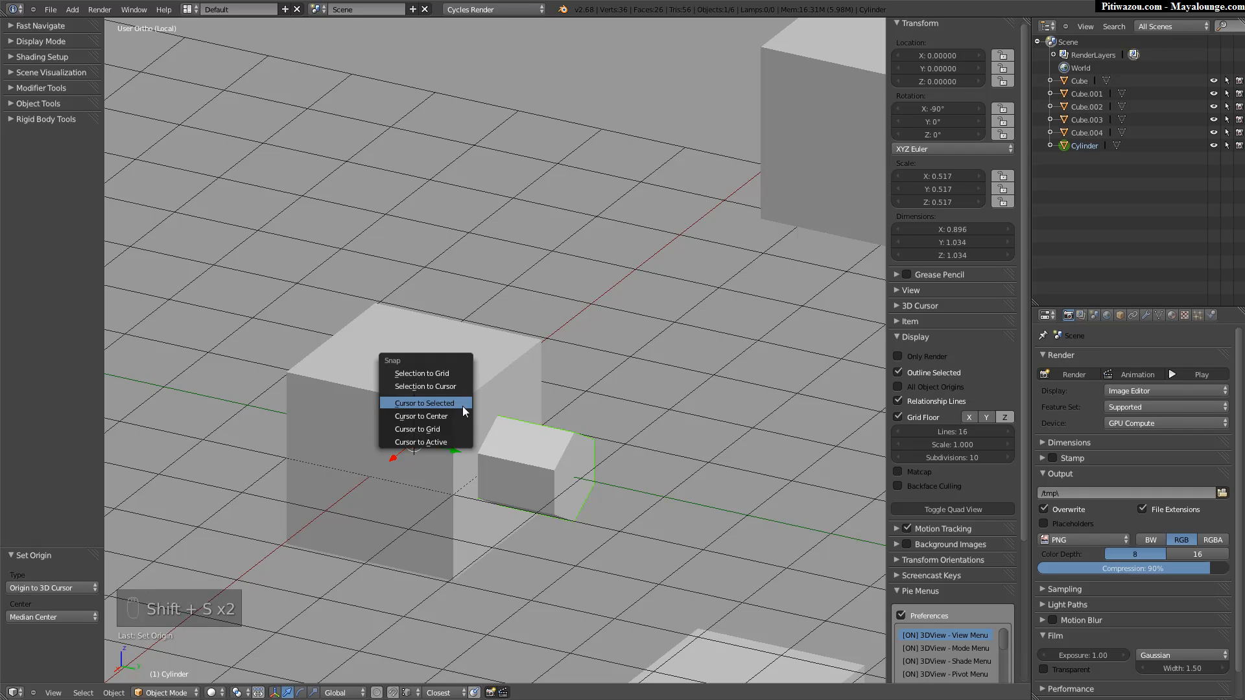
click(436, 403)
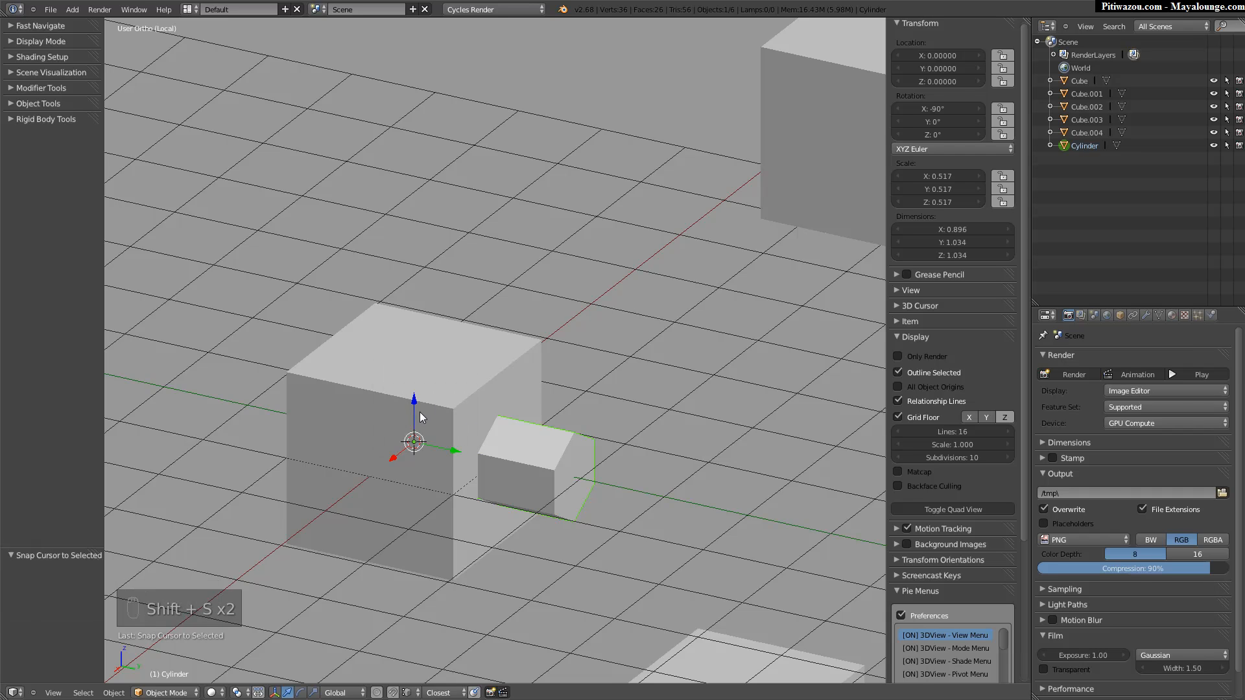
Set the cylinder's origin back to its geometry and snap the 3D cursor to the selected cylinder.
key(alt+x)
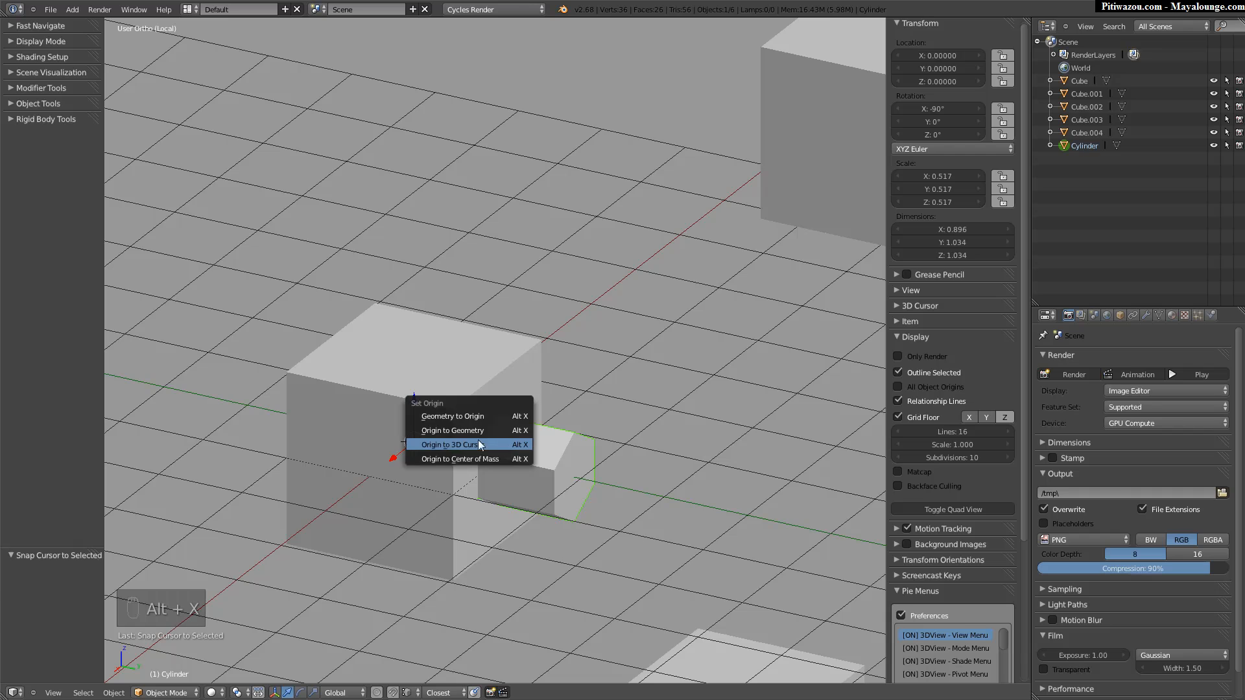
click(431, 432)
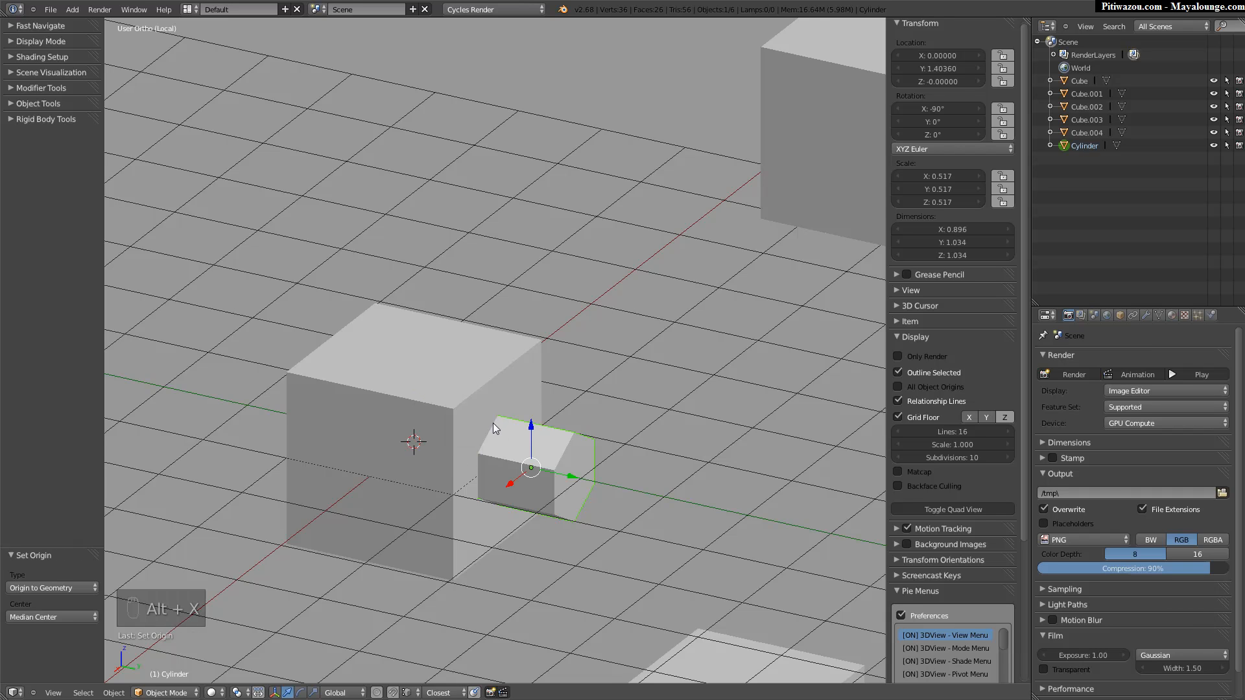
key(shift+s)
click(480, 423)
Add a mesh cone at the 3D cursor in the centre of the cylinder.
middle_drag(459, 433, 472, 411)
key(shift+a)
mouse_move(469, 405)
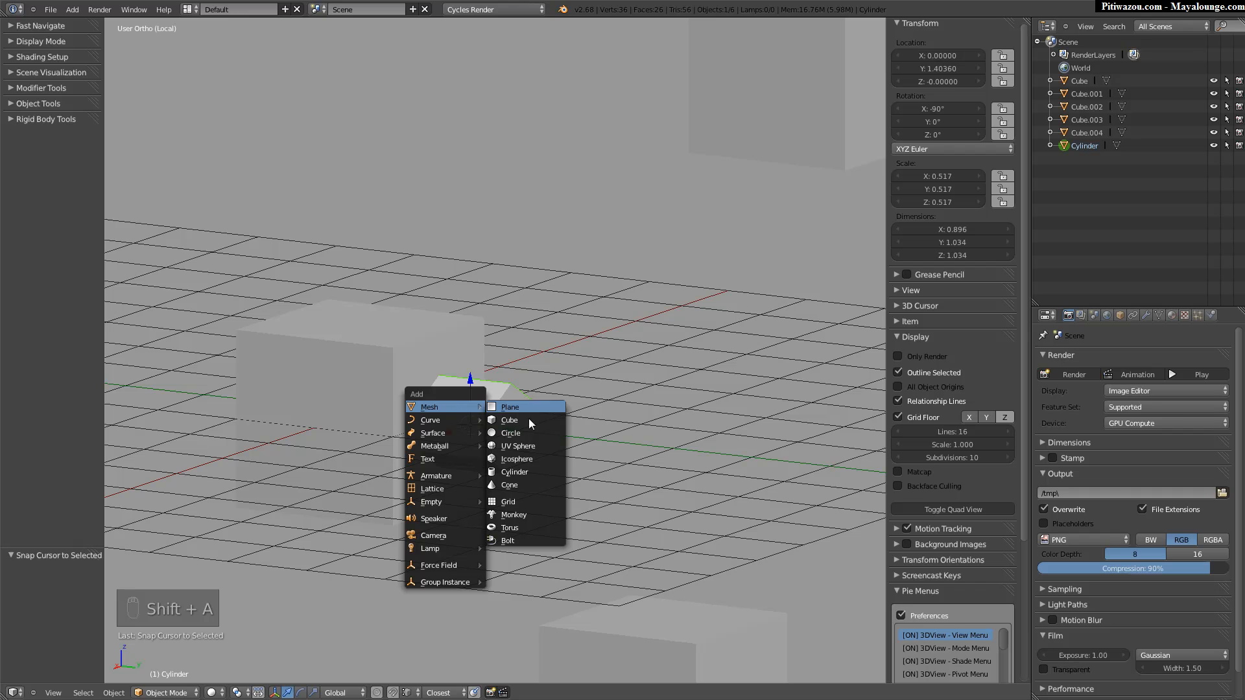
click(513, 484)
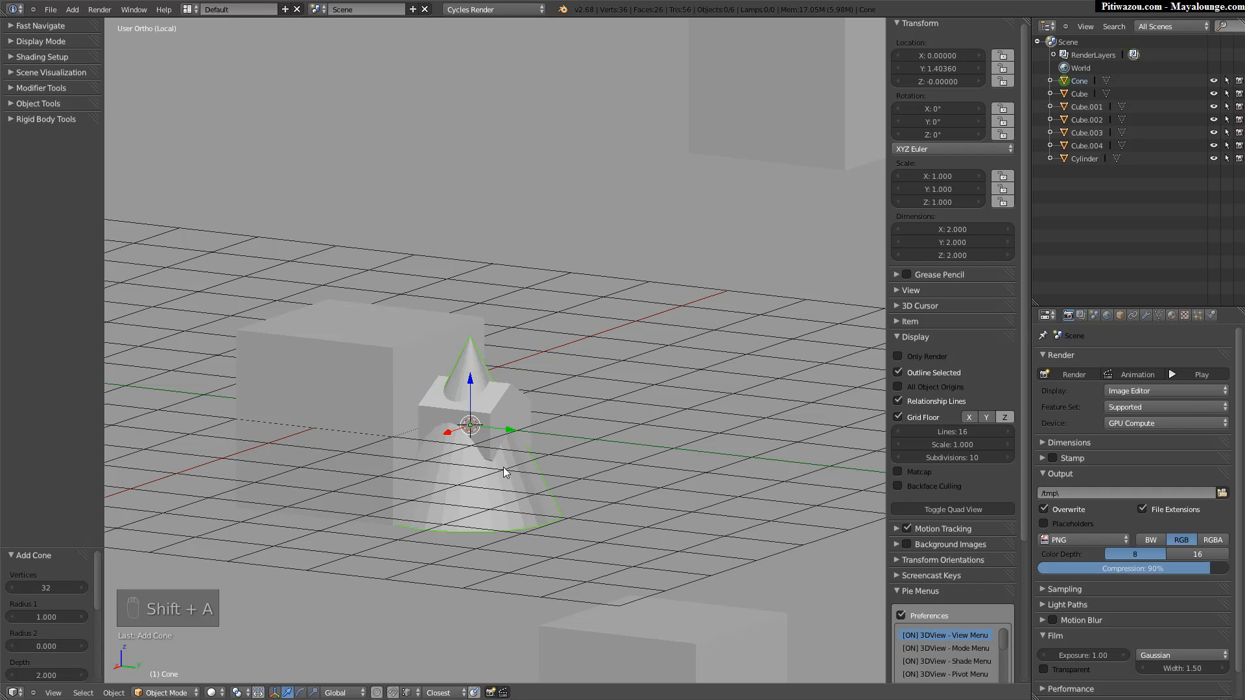
mouse_move(507, 414)
middle_down()
mouse_move(512, 434)
mouse_move(500, 419)
middle_up()
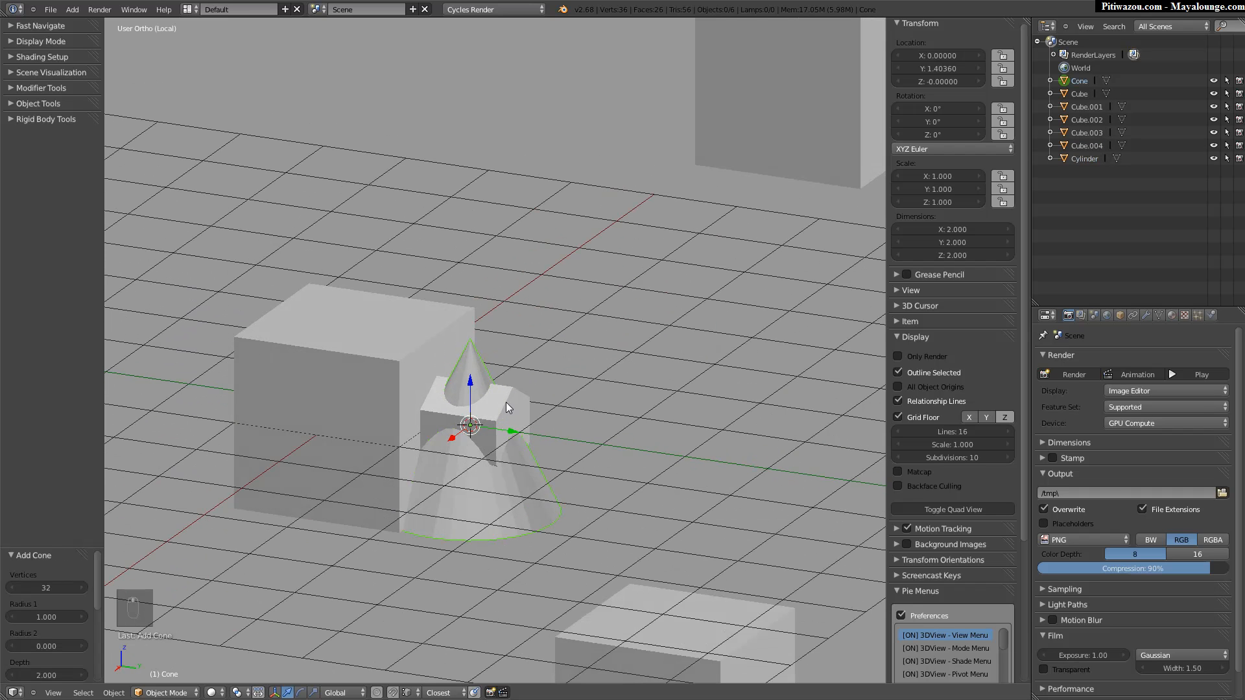
Rotate the cone to -90° about X so that its tip points away from the large cube.
key(r)
key(x)
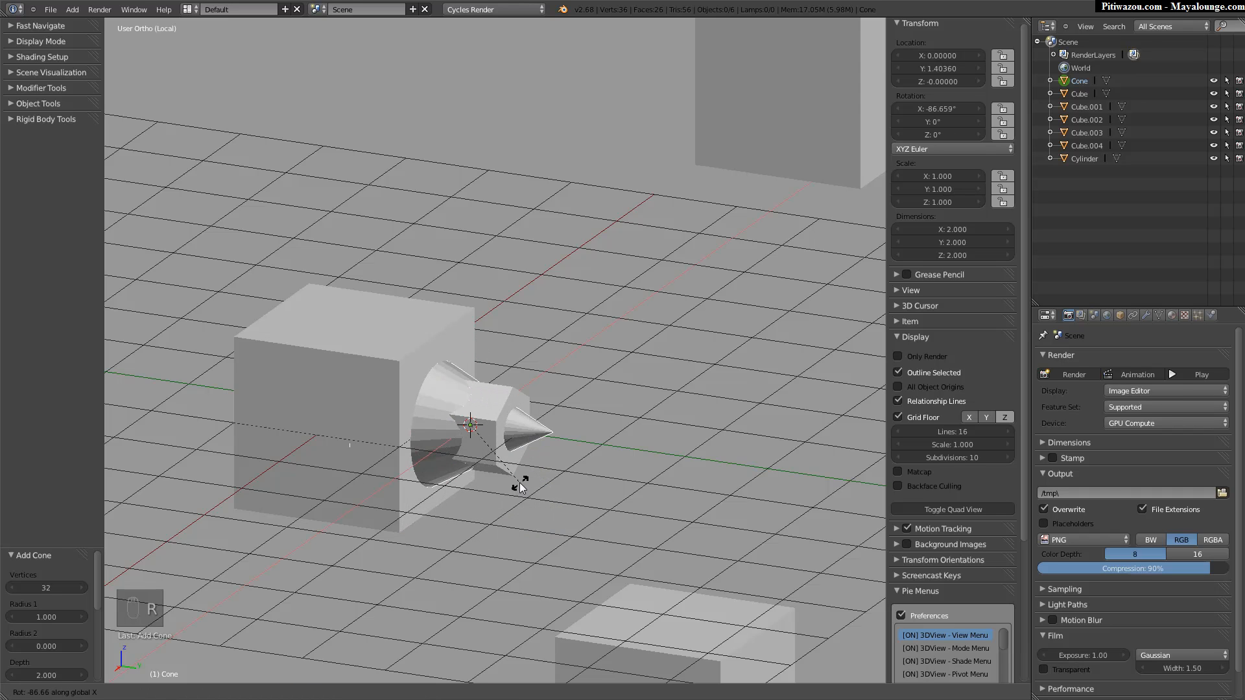
text(90)
key(Return)
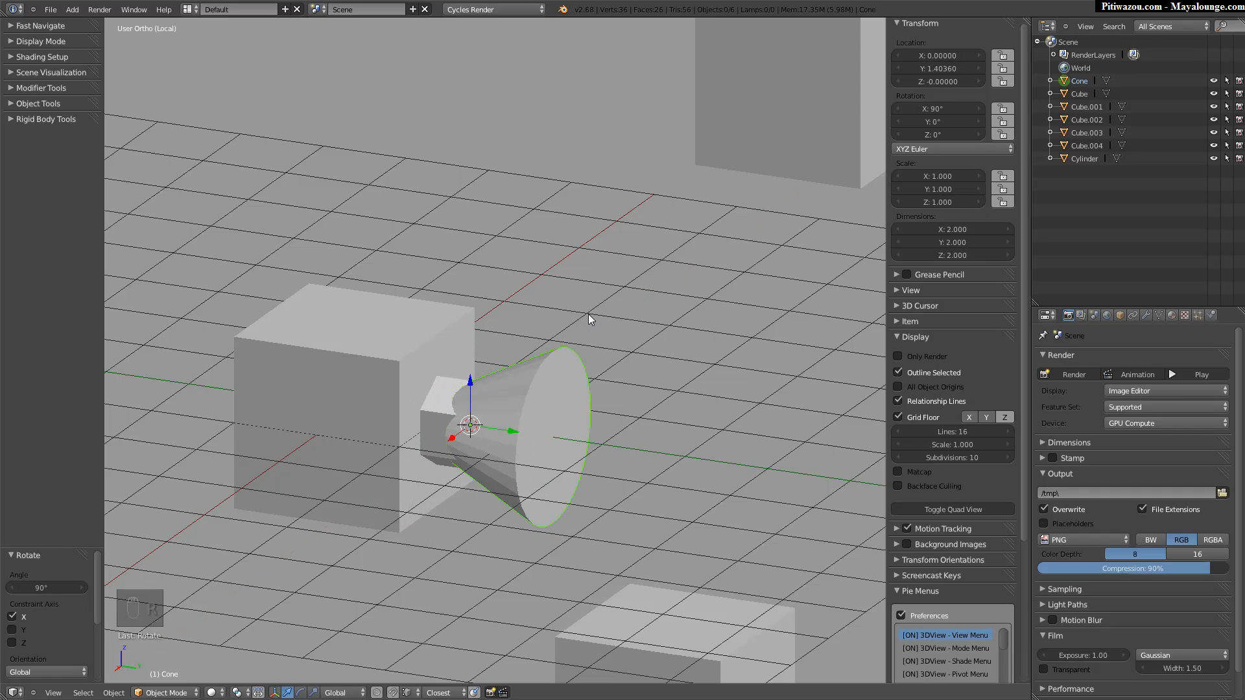
click(946, 109)
key(BackSpace)
key(Return)
Move the cone about 1.391 along Y, clear of the cylinder, and scale it down uniformly to about 0.288.
middle_drag(516, 376, 343, 375)
key(g)
key(y)
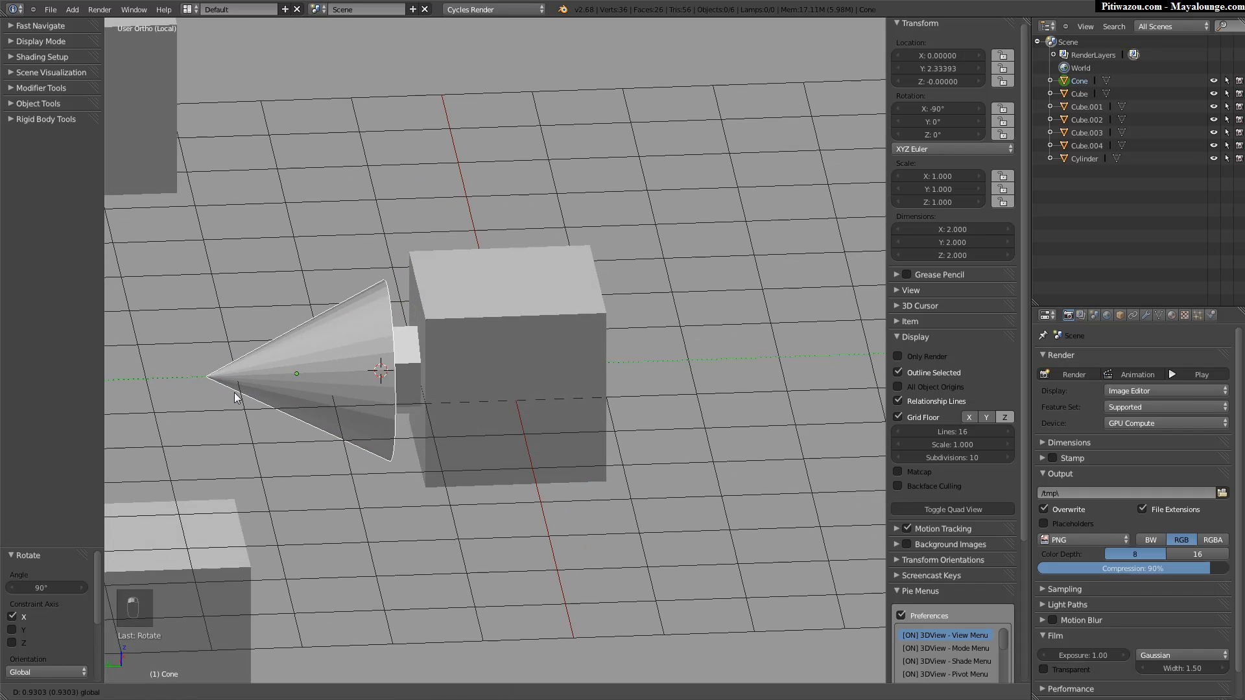
click(200, 399)
key(s)
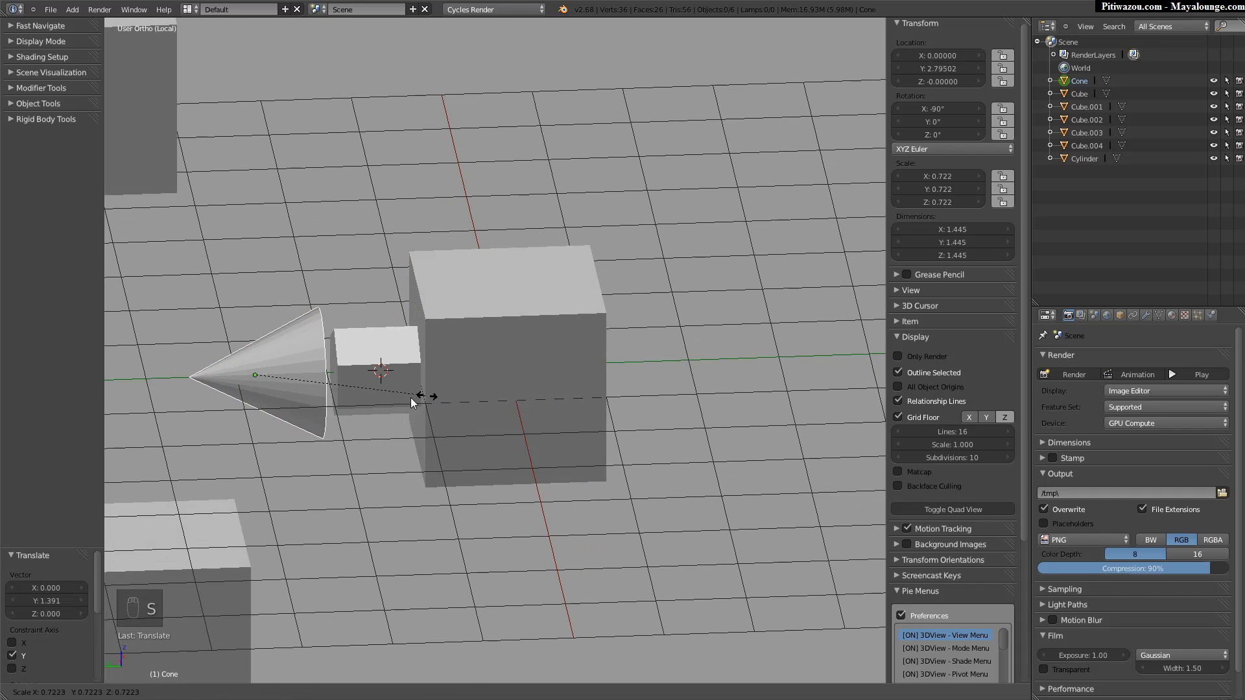
click(286, 422)
Move the cone about -0.61 along Y to place it against the cylinder's outer end.
key(g)
key(y)
click(262, 386)
middle_drag(262, 386, 433, 360)
scroll(312, 367, up, 3)
middle_drag(313, 362, 450, 376)
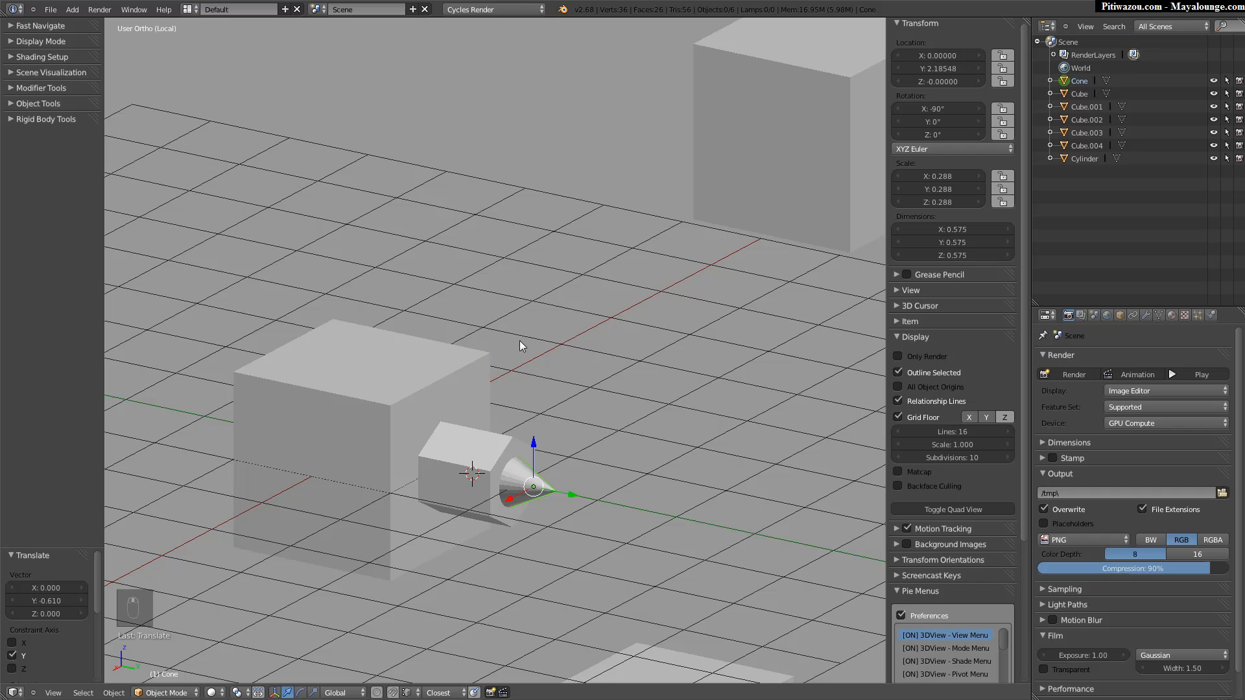
Select the large cube and switch it to Edit Mode with vertex selection.
key(Tab)
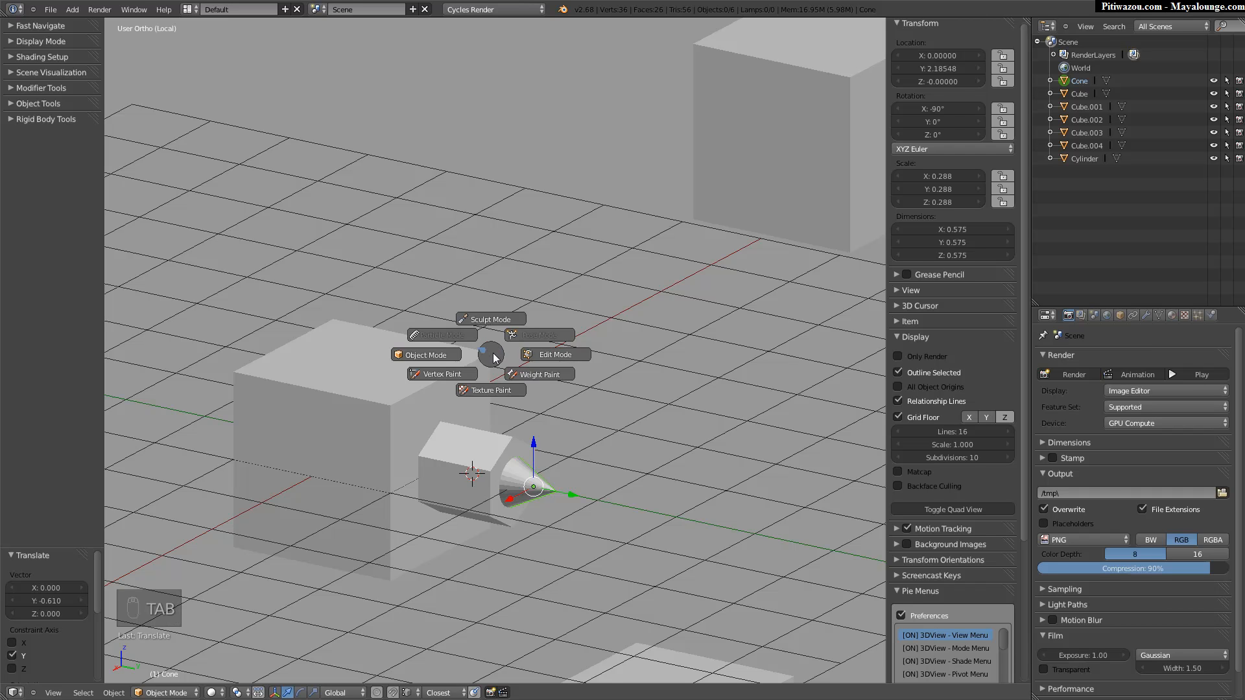
key(Tab)
click(482, 414)
right_click(459, 363)
key(Tab)
click(483, 353)
key(ctrl+Tab)
click(444, 356)
Snap the 3D cursor to the large cube's top corner vertex at X 1, Y 1, Z 1.
right_click(490, 353)
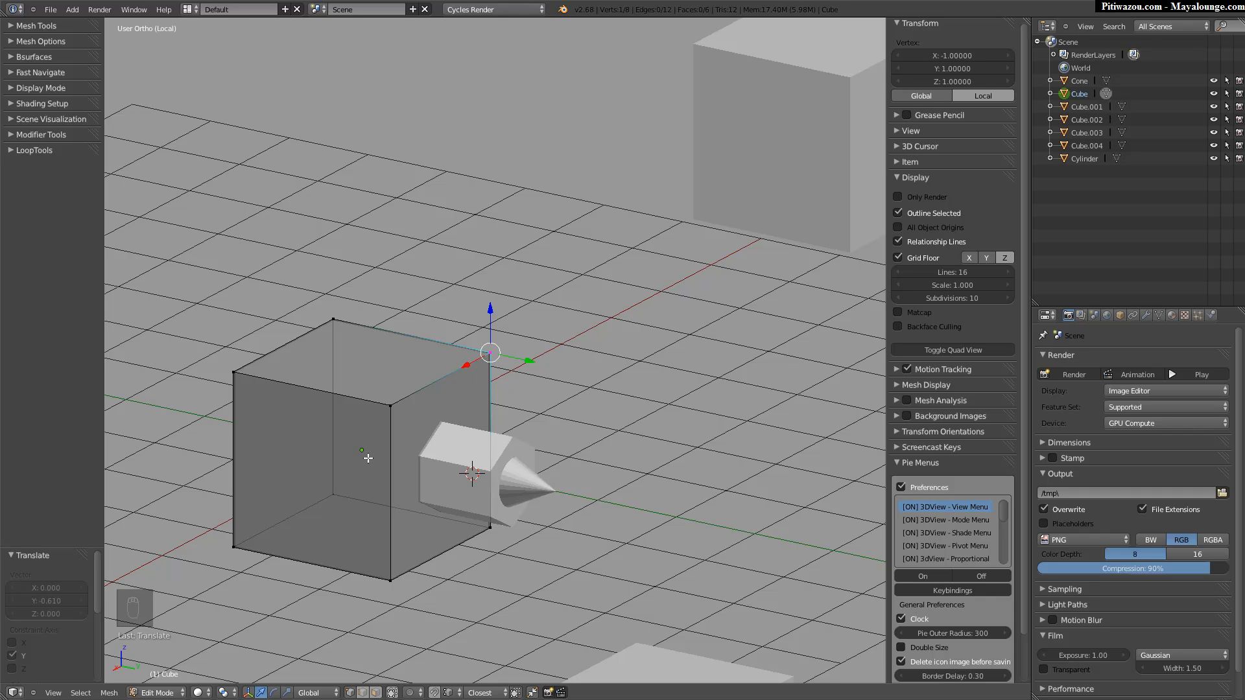
middle_drag(510, 352, 643, 303)
right_click(402, 422)
key(shift+s)
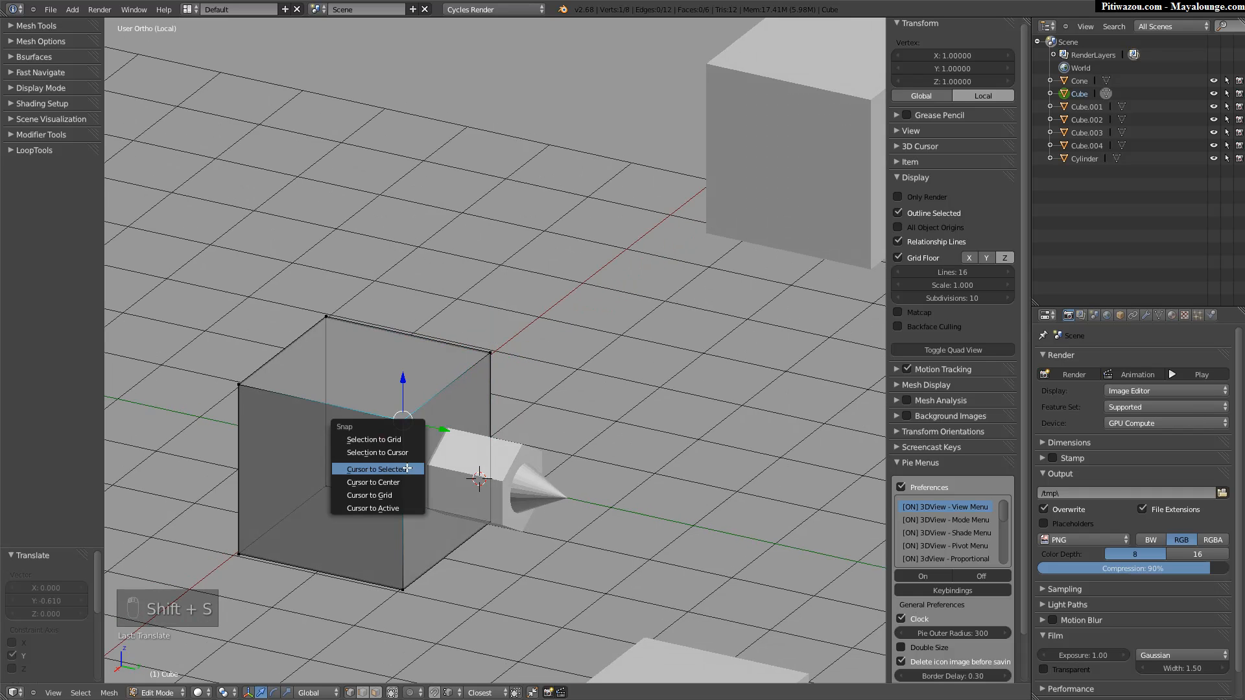
click(388, 469)
Return to Object Mode and set the large cube's origin to the 3D cursor at its top corner.
middle_drag(388, 468, 448, 392)
key(Tab)
click(375, 398)
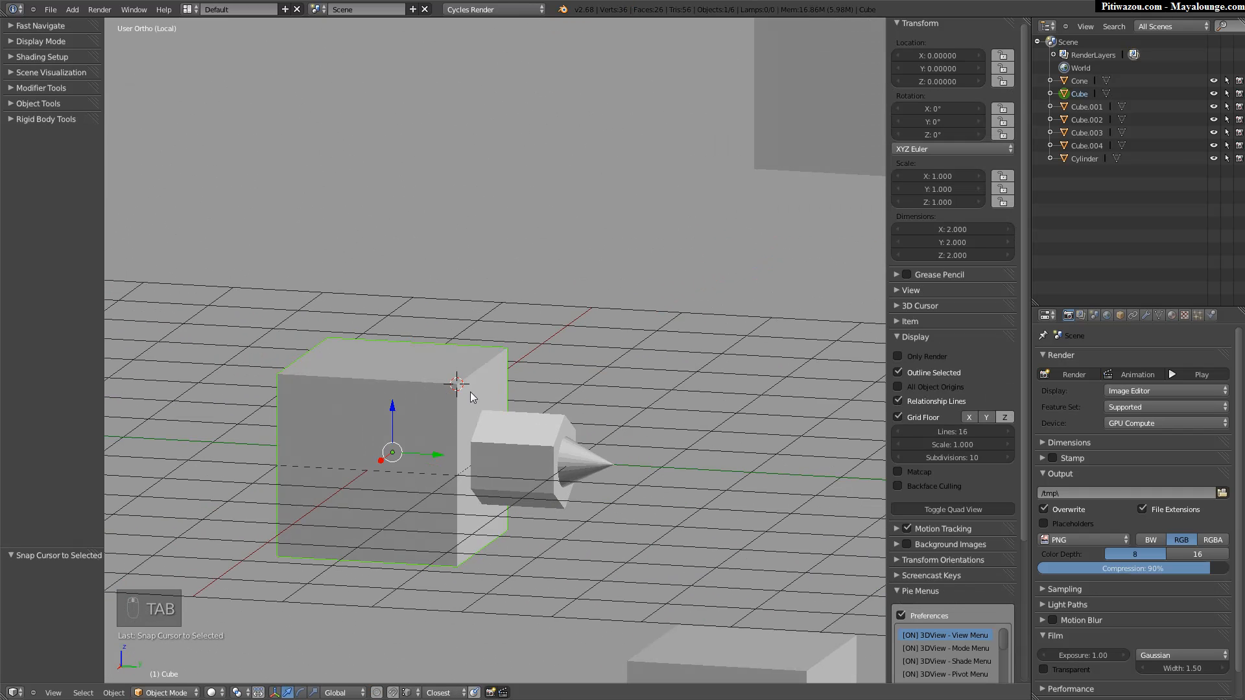
key(alt+x)
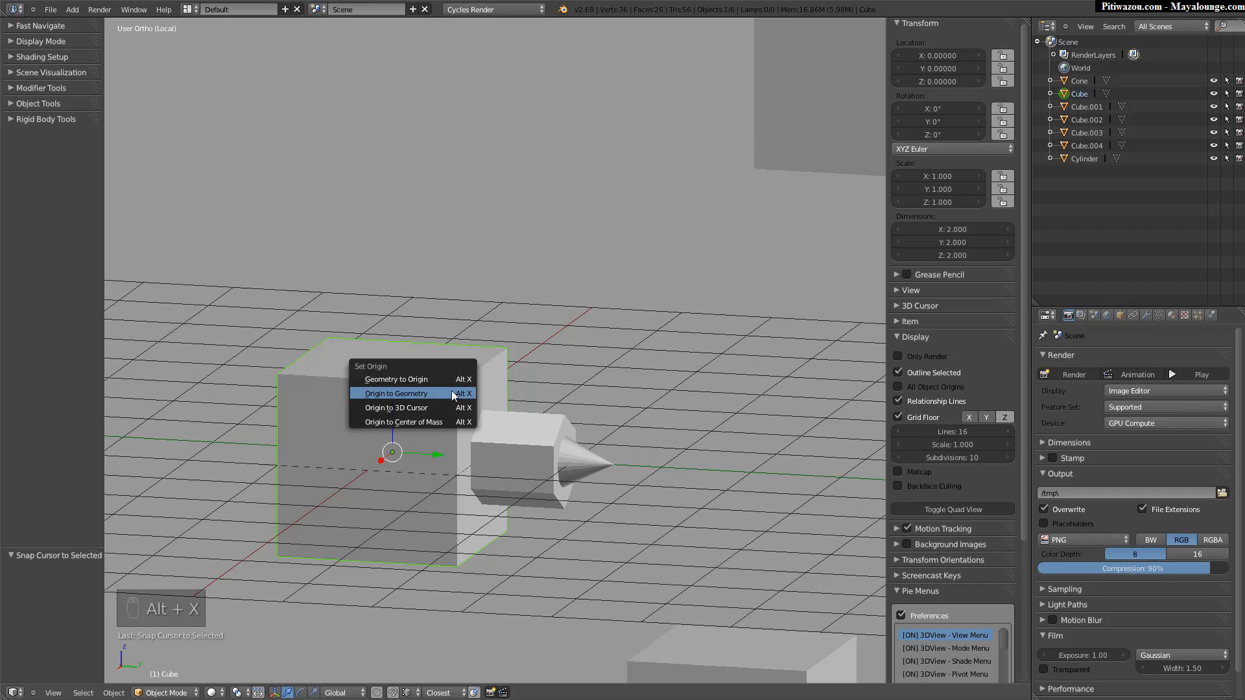
click(423, 407)
Try rotating the large cube about Z around its corner origin.
mouse_move(454, 402)
middle_down()
mouse_move(387, 403)
mouse_move(465, 419)
mouse_move(471, 392)
middle_up()
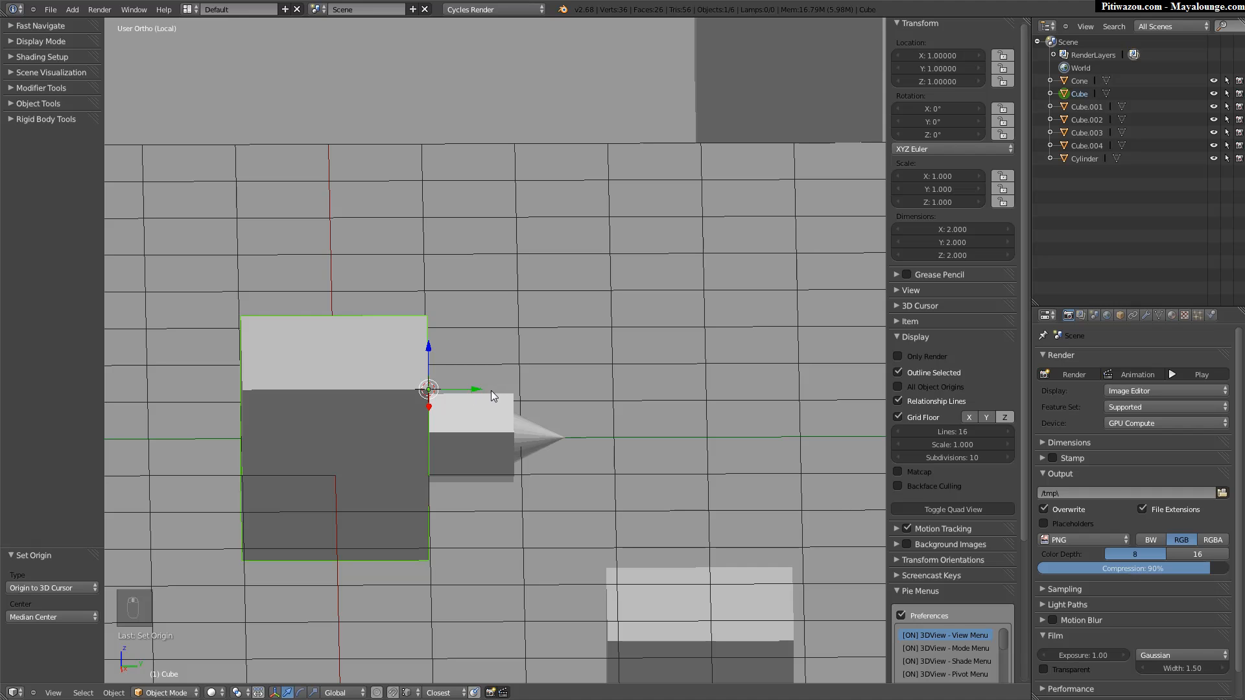
key(r)
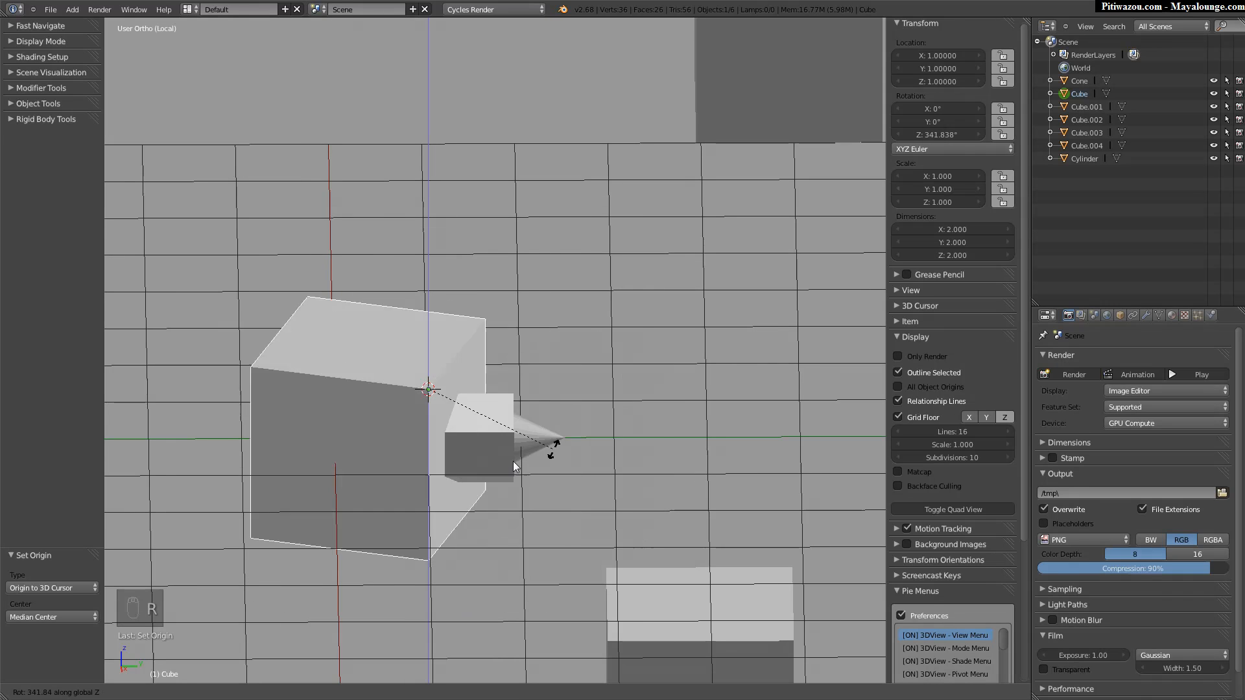
right_click(394, 365)
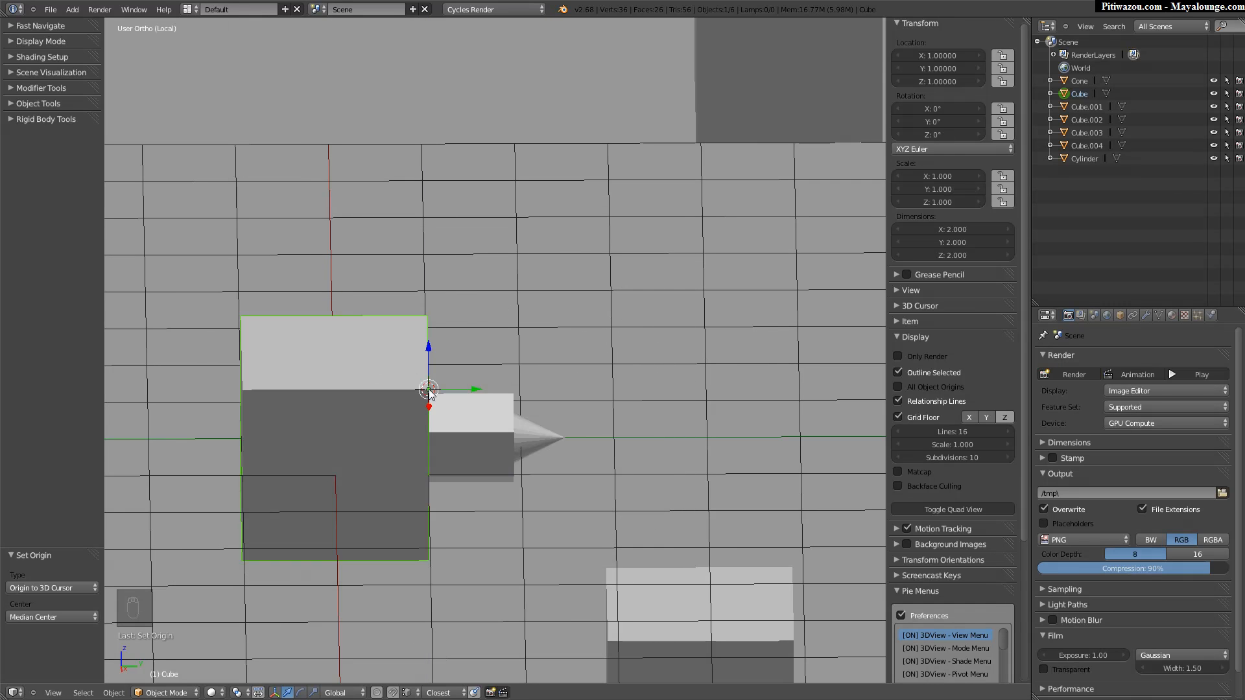
key(shift+s)
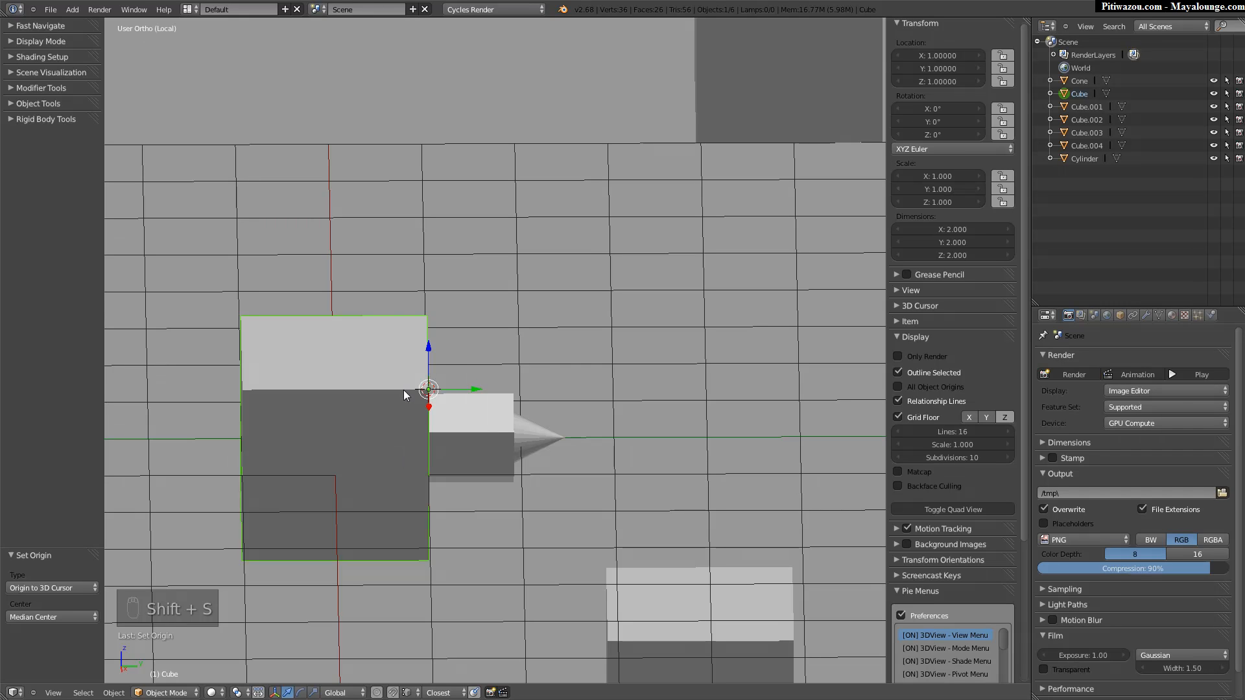
key(alt+x)
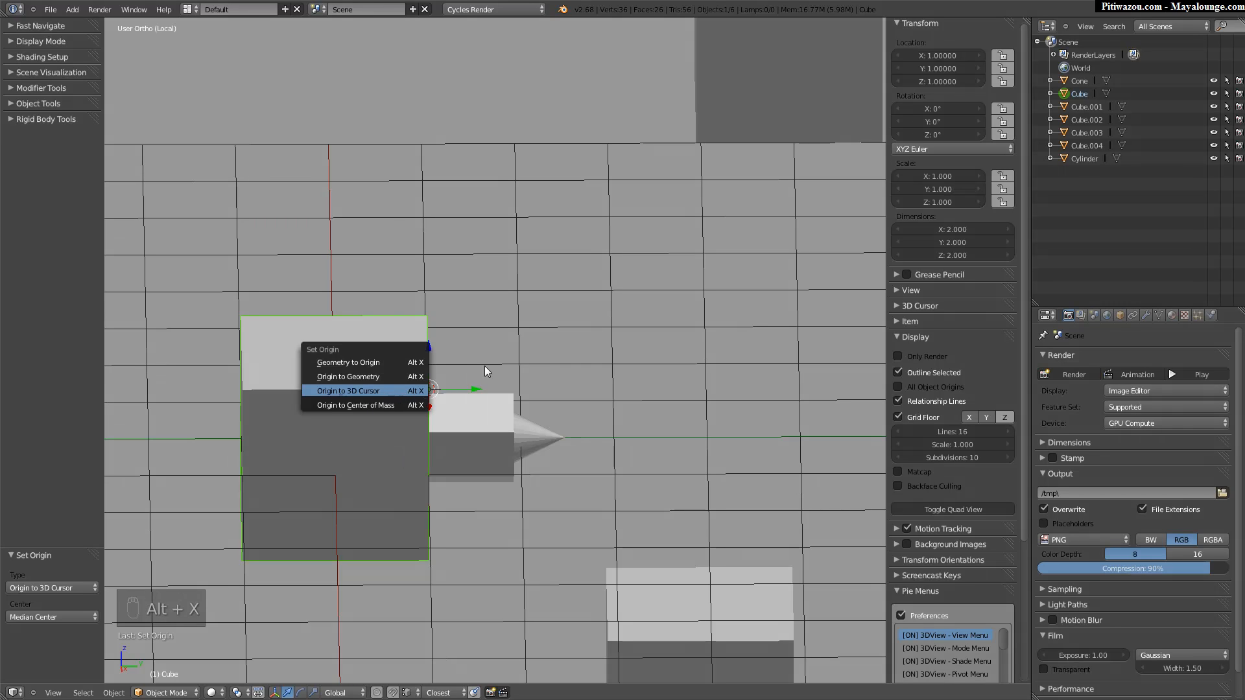
click(402, 391)
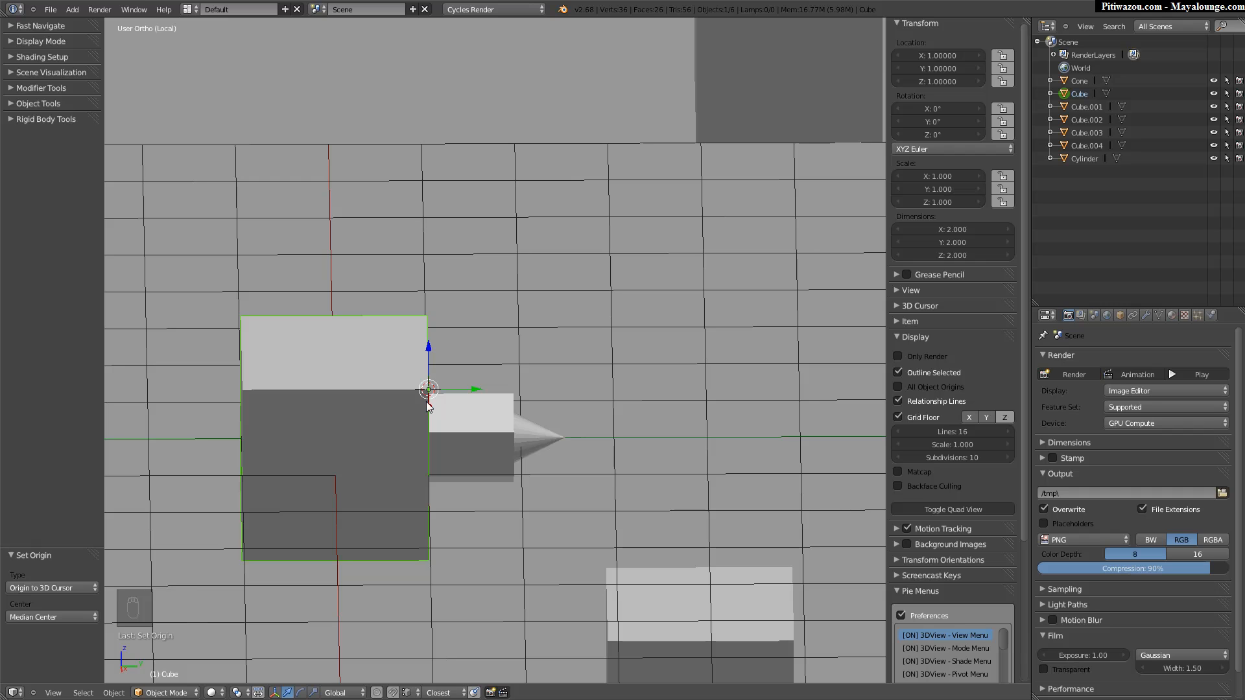
middle_drag(480, 333, 399, 352)
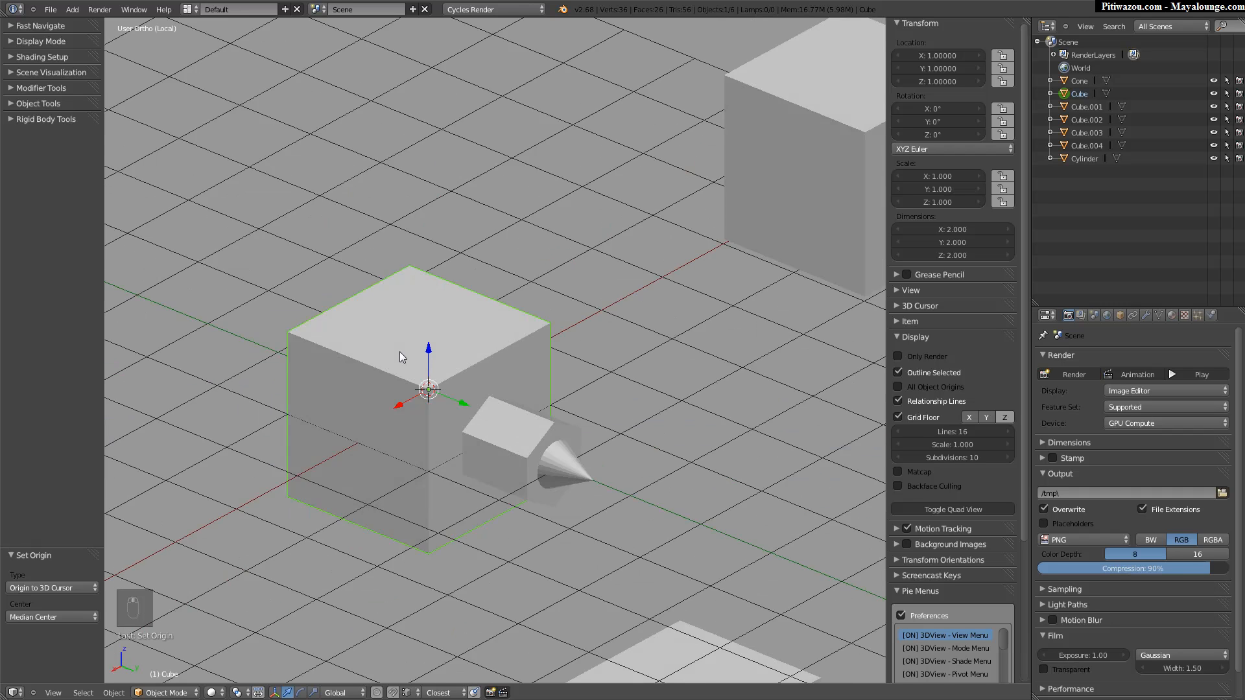
scroll(407, 369, up, 3)
key(alt+x)
click(397, 355)
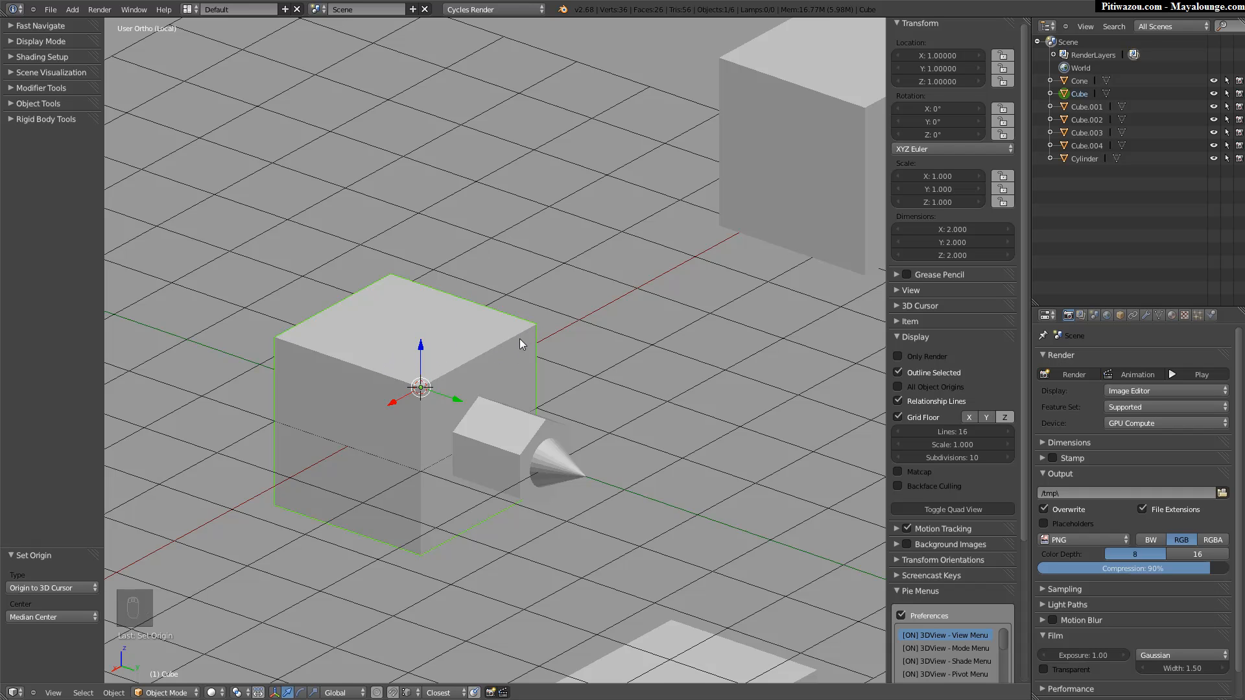
middle_drag(458, 355, 506, 330)
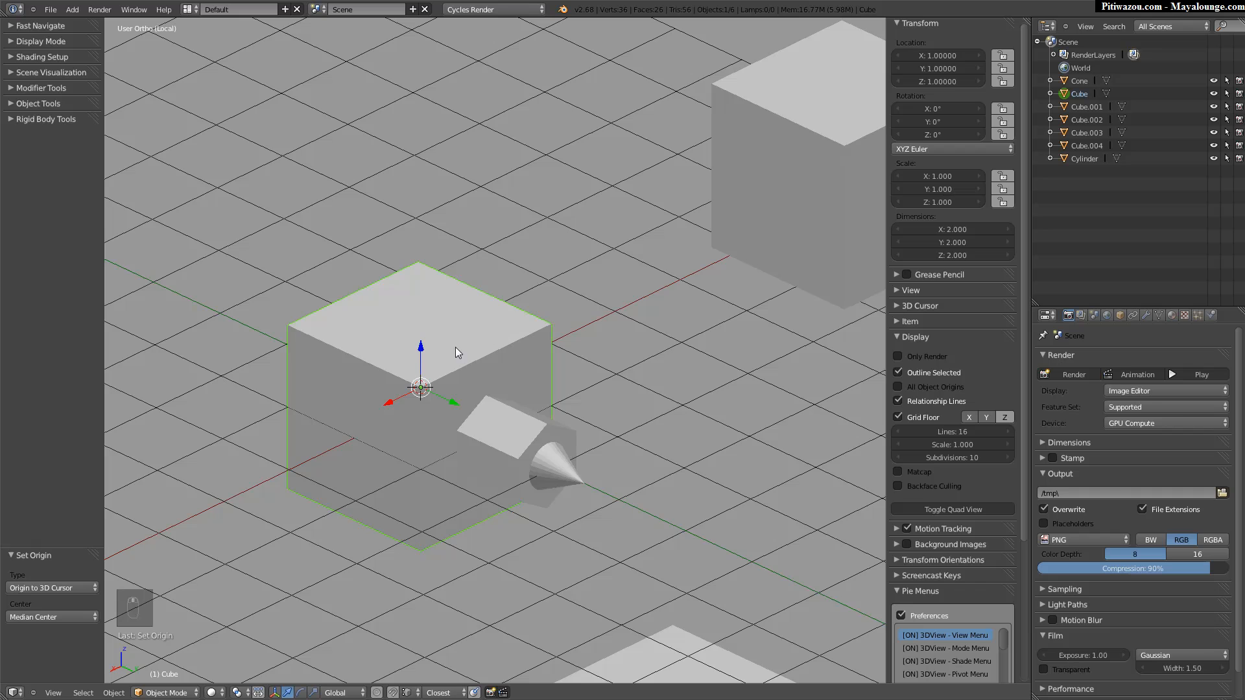
Select one top corner vertex of the cube in Edit Mode, and return to Object Mode.
key(Tab)
click(575, 325)
right_click(551, 323)
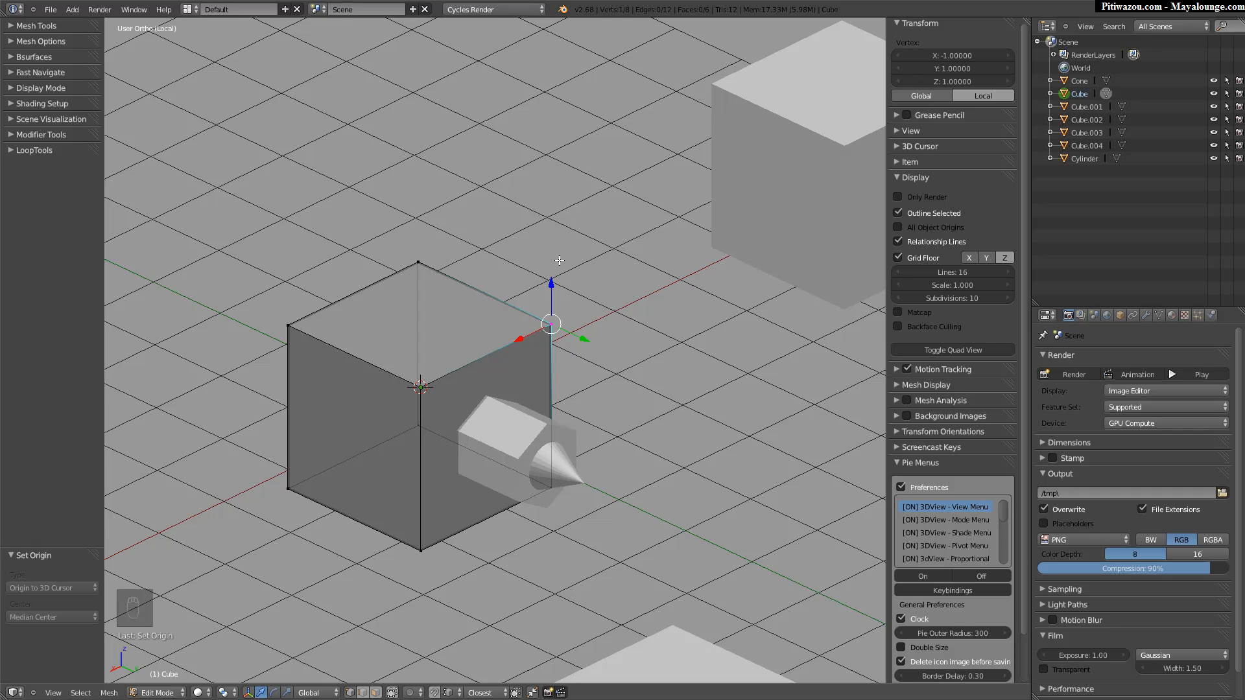
middle_drag(489, 372, 302, 353)
key(Tab)
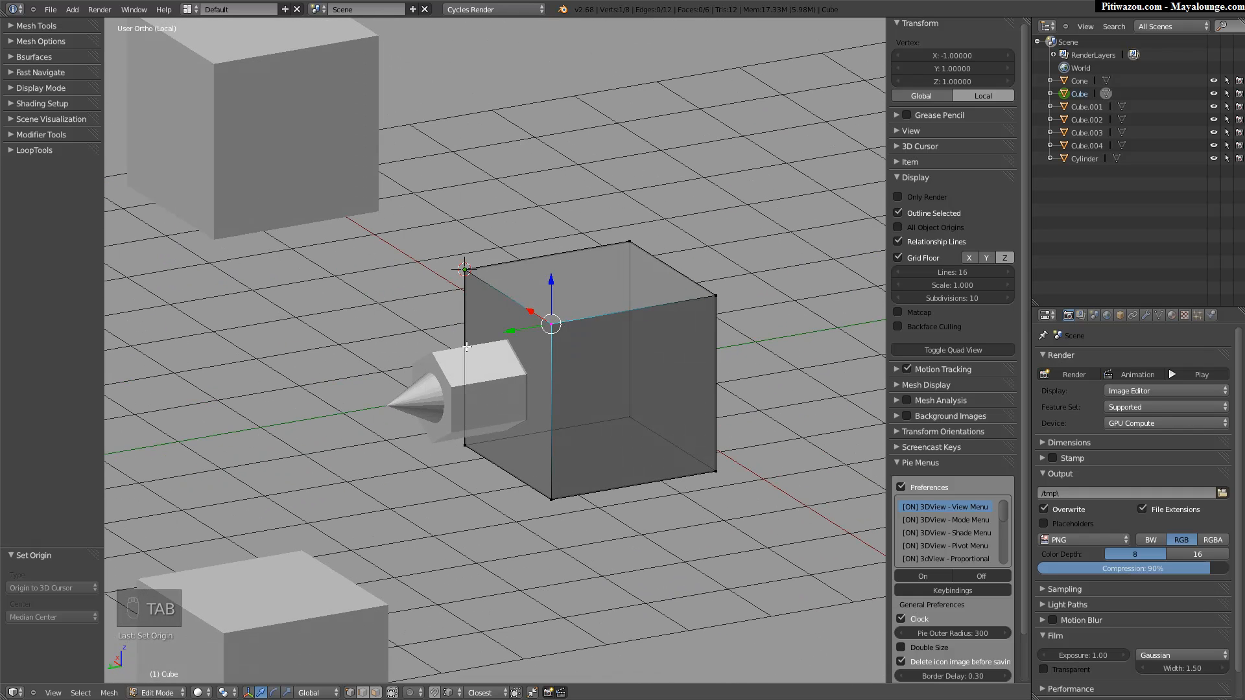
middle_drag(468, 346, 541, 336)
key(Tab)
click(385, 359)
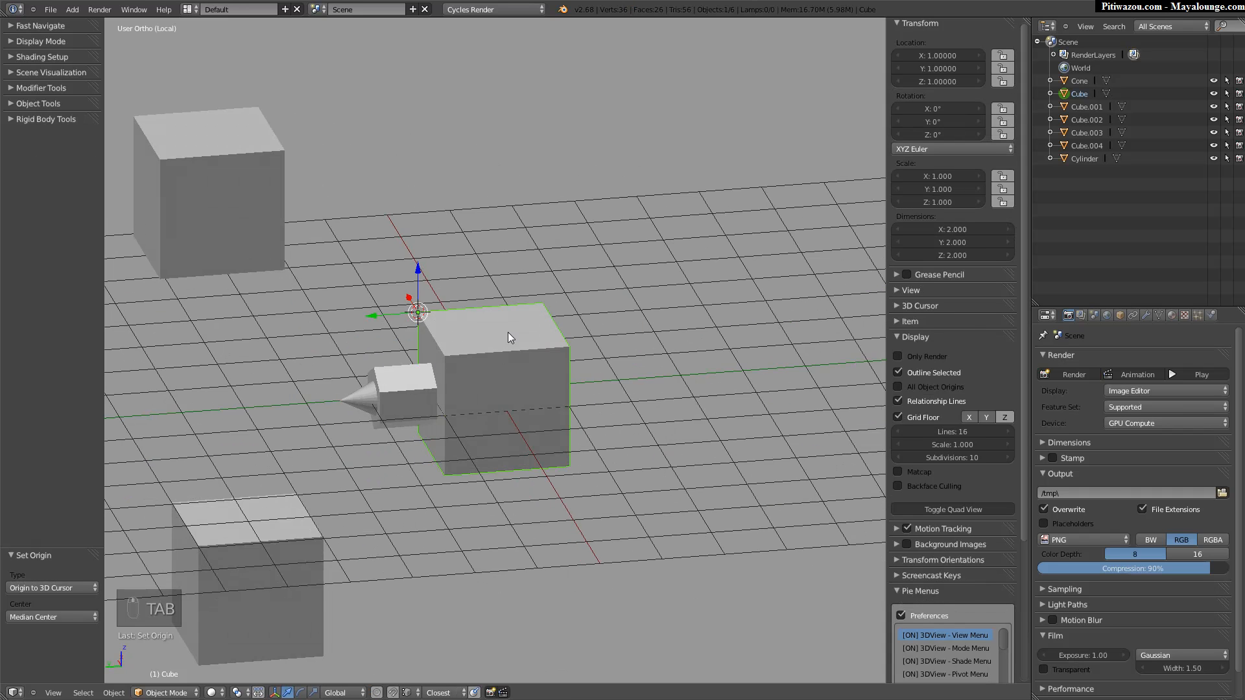
Open the Shading Setup tools, deselect all objects and try the wire display on and off.
scroll(454, 354, down, 1)
shift+middle_drag(389, 367, 409, 362)
click(41, 56)
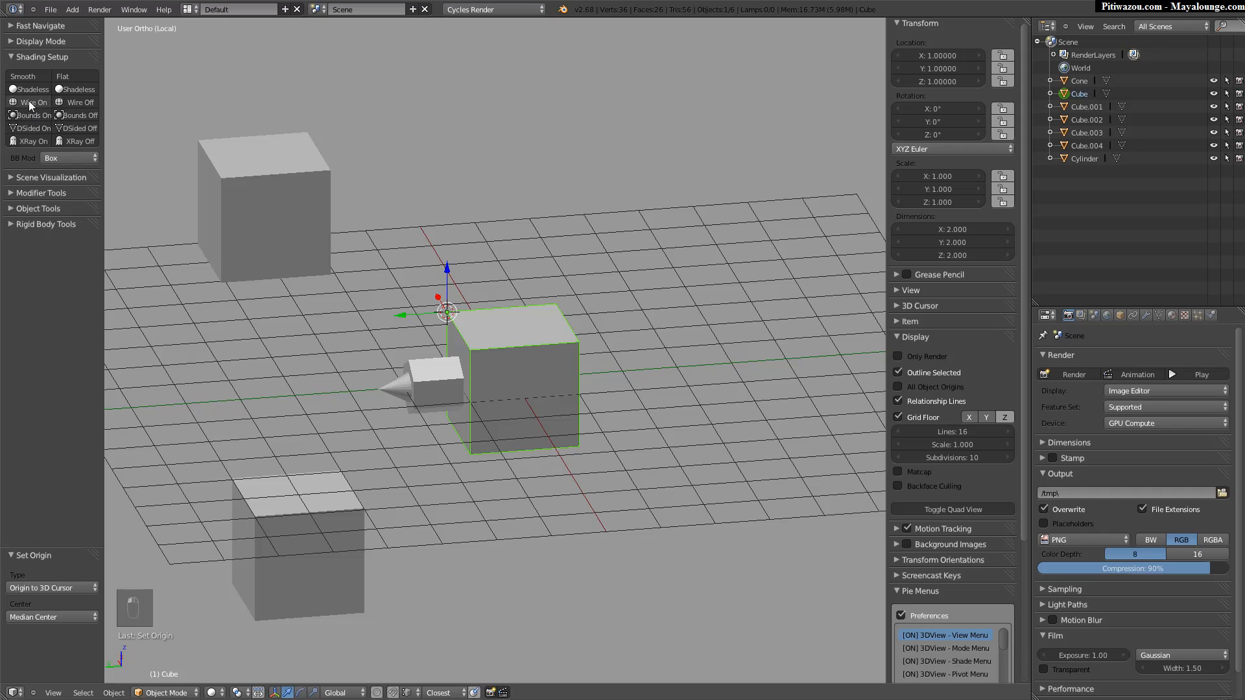
click(77, 103)
key(a)
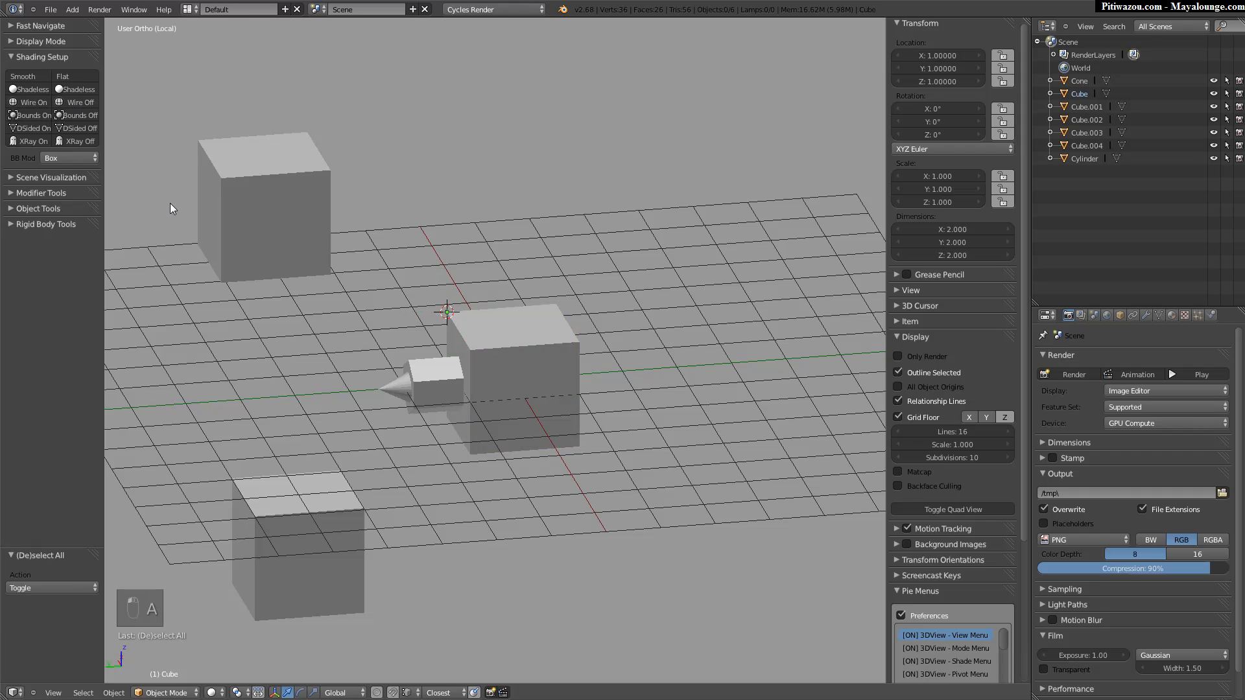
click(27, 103)
click(72, 102)
Add a UV sphere at the 3D cursor from the Wazou Custom Menu.
middle_drag(415, 389, 450, 397)
shift+middle_drag(465, 367, 416, 384)
key(space)
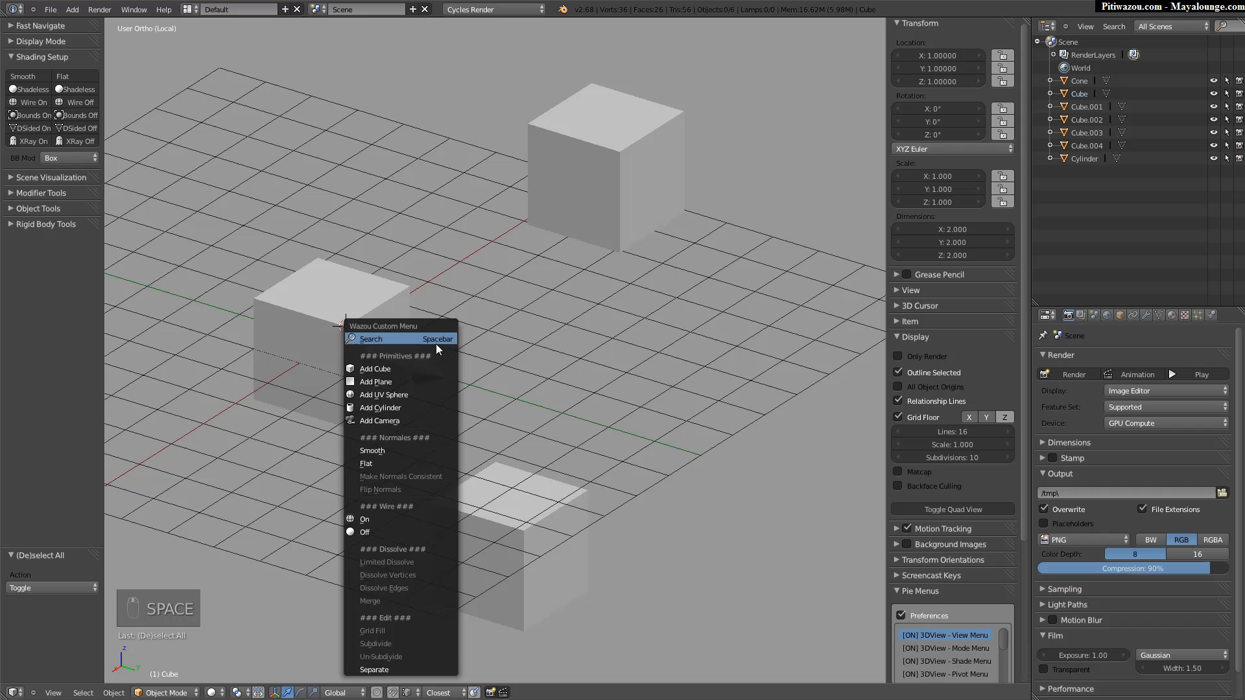
click(390, 395)
middle_drag(642, 230, 465, 332)
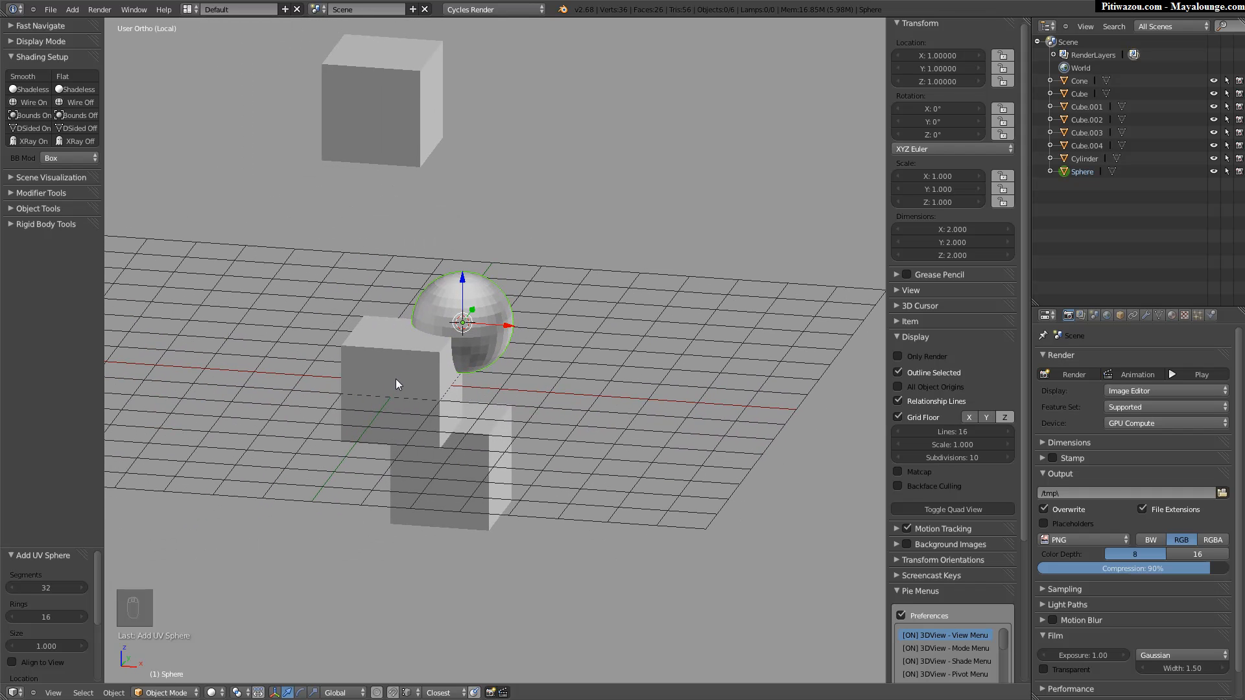
Reset the 3D cursor to the scene centre, and delete the sphere and all other objects in the local view.
key(shift+c)
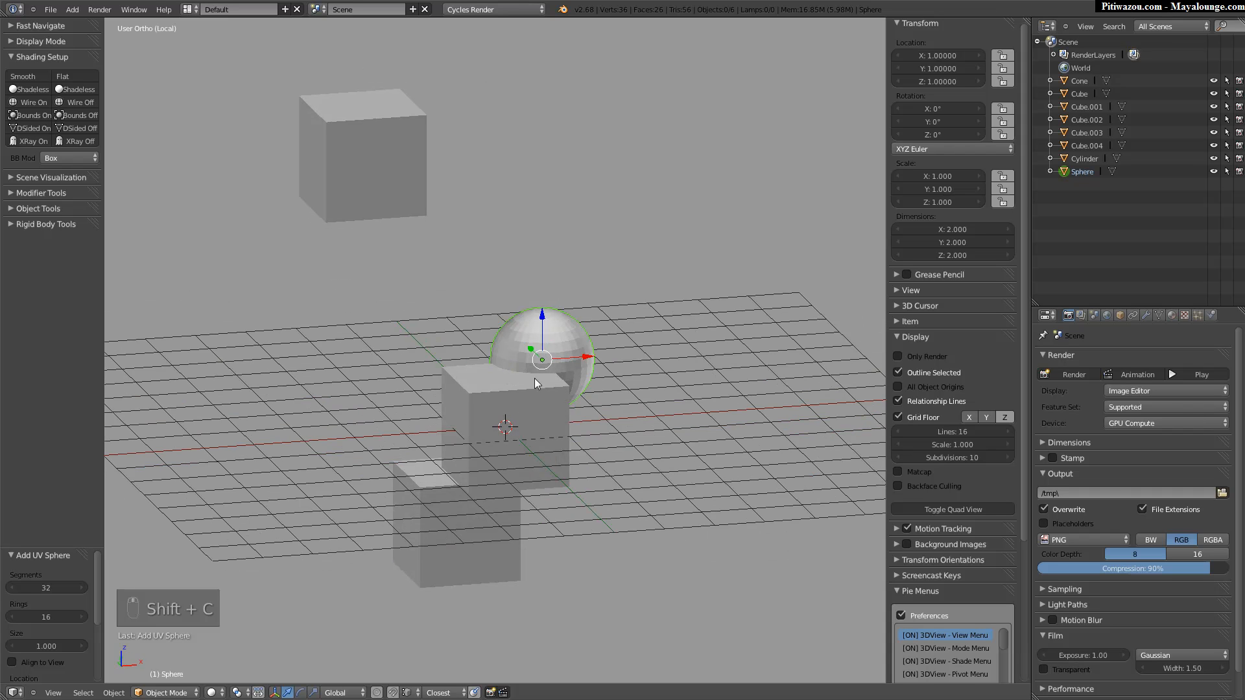
key(x)
click(543, 354)
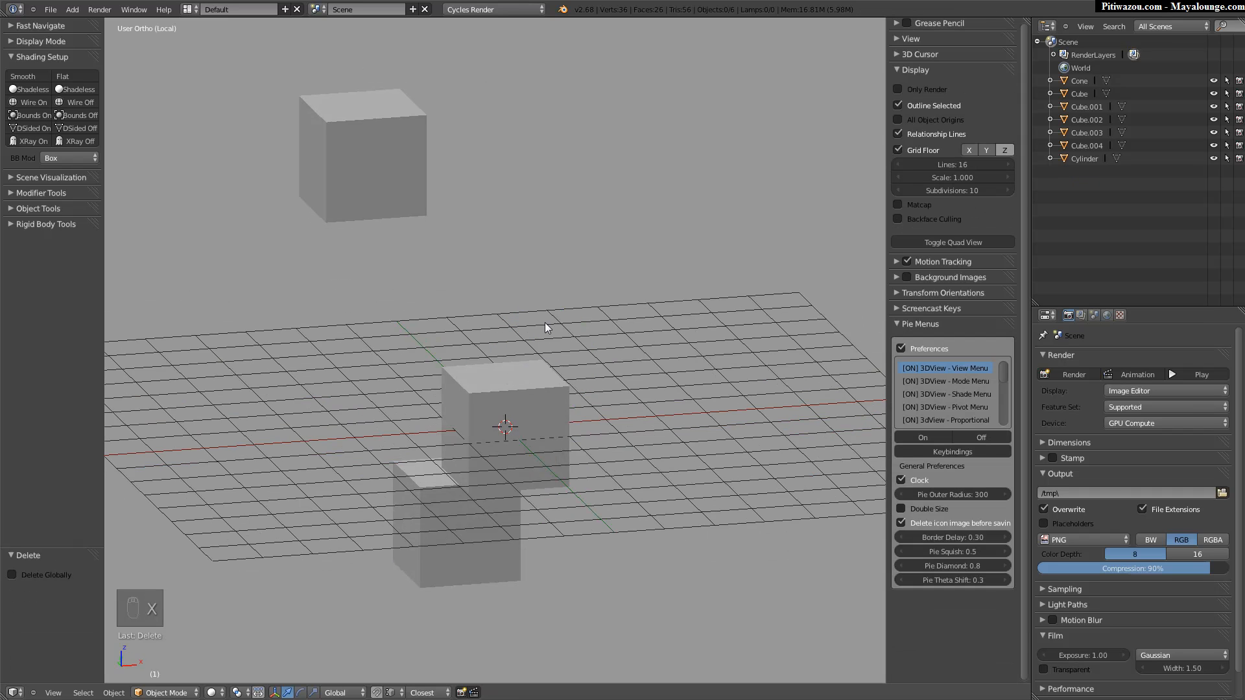
key(b)
drag(670, 111, 398, 269)
key(x)
click(383, 355)
Add a cube at the scene centre from the Wazou Custom Menu.
middle_drag(388, 352, 360, 310)
key(shift+a)
mouse_move(345, 310)
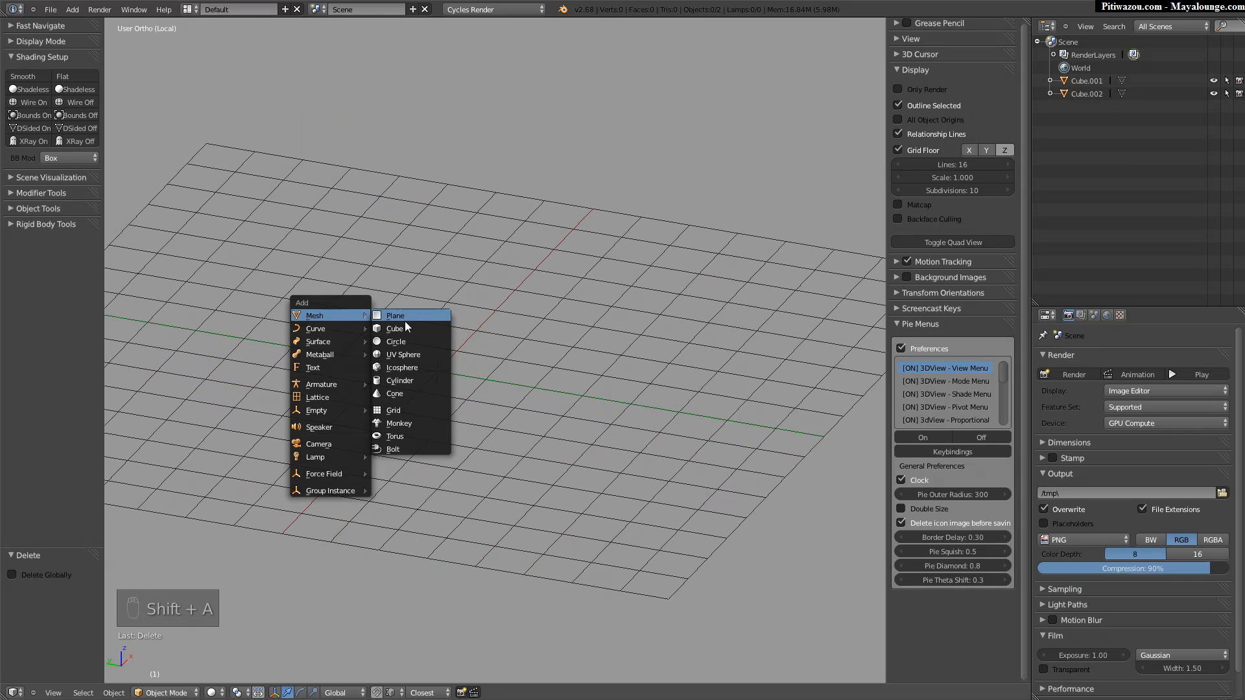
key(space)
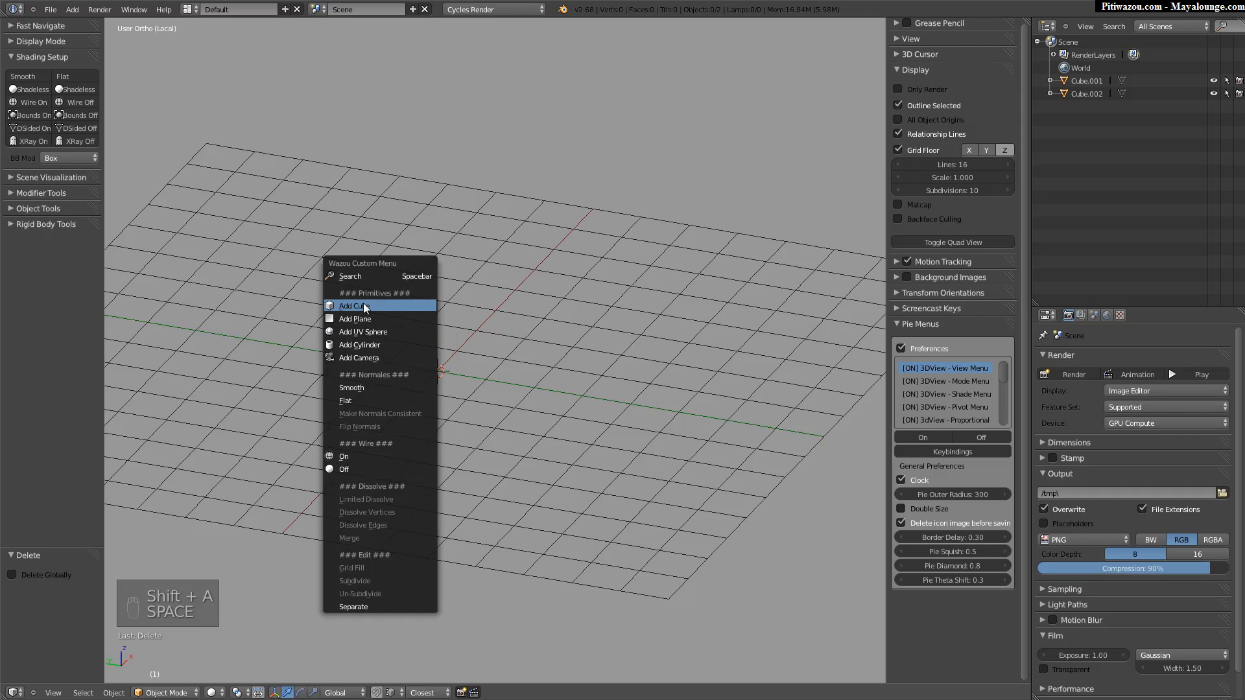
click(363, 305)
Scale the cube to about 3.88 along X, 2.85 along Z and 3.21 along Y.
middle_drag(402, 339, 410, 370)
key(s)
key(x)
click(284, 368)
middle_drag(284, 369, 391, 360)
key(s)
key(z)
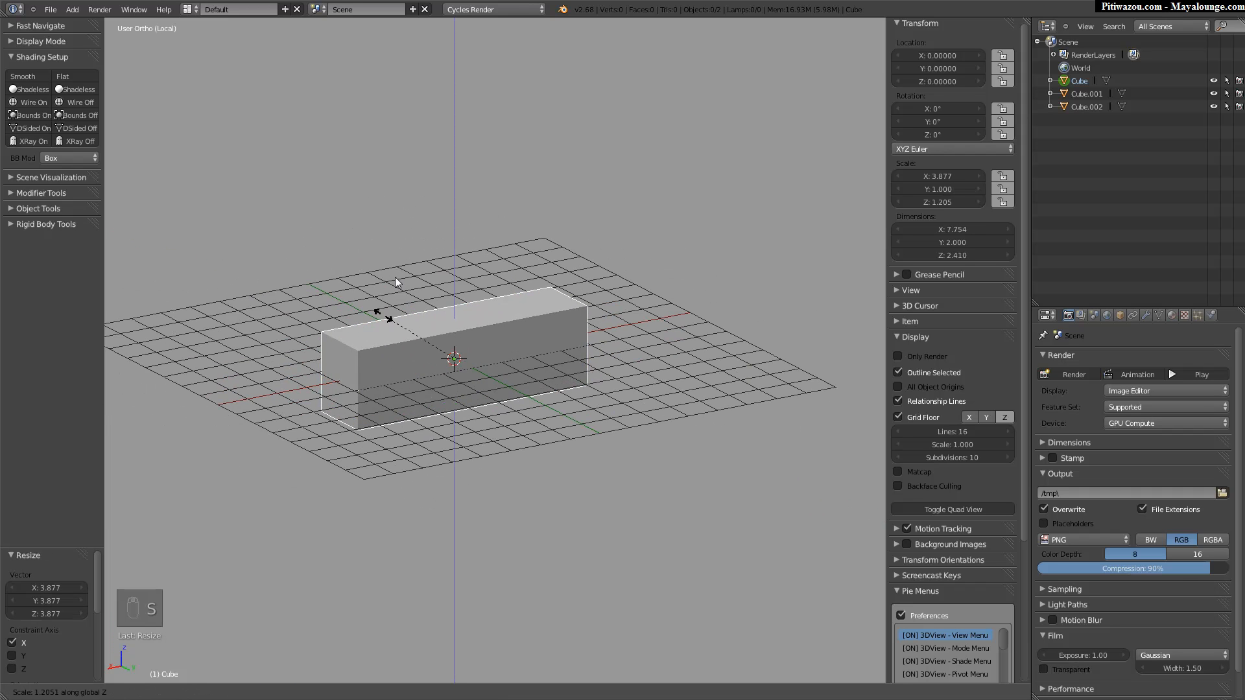
click(396, 178)
middle_drag(445, 214, 499, 309)
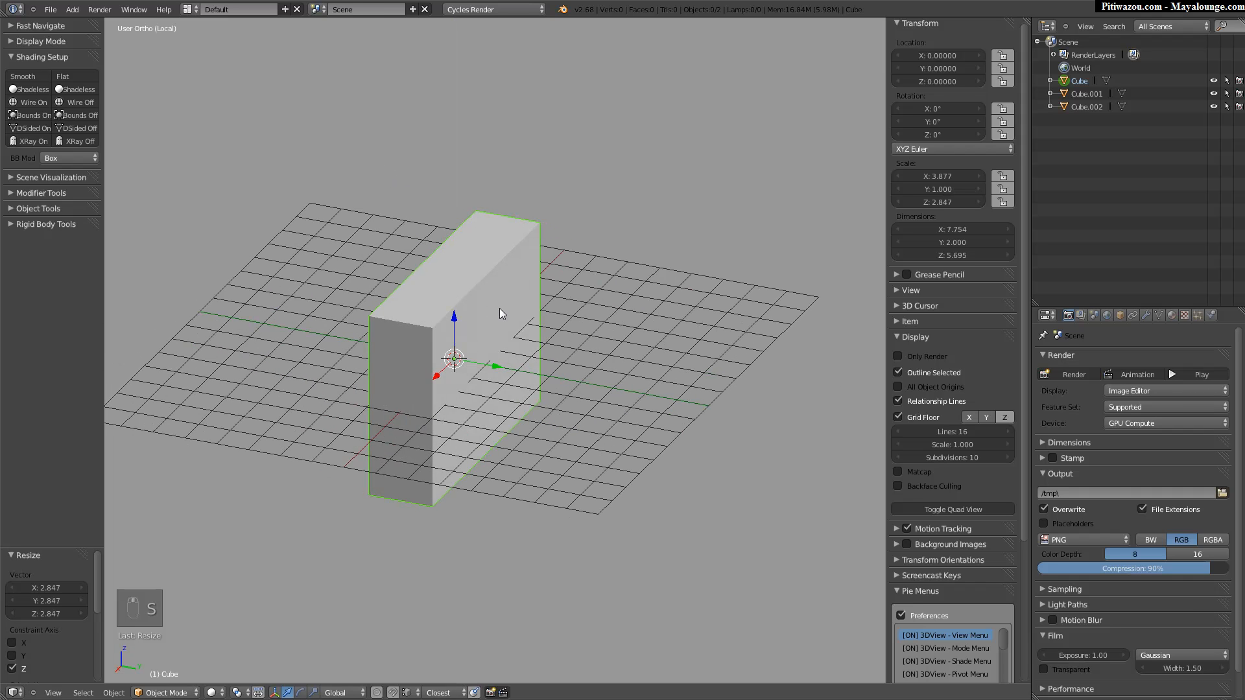
key(s)
key(y)
click(639, 338)
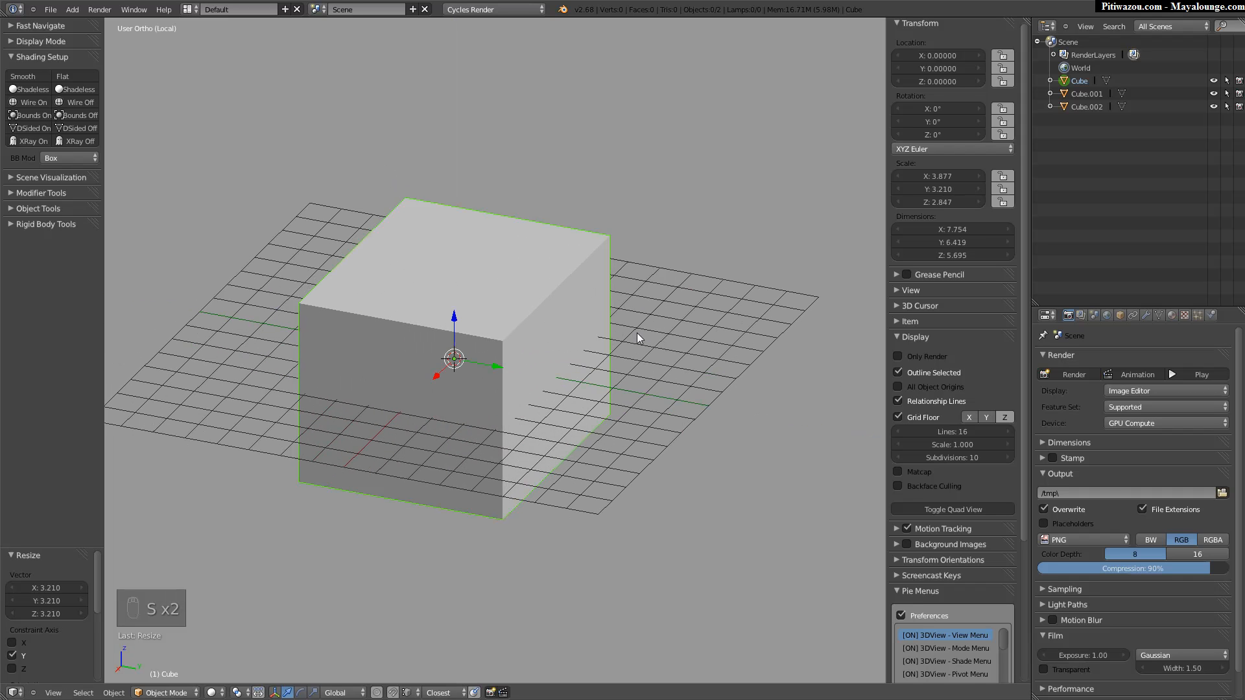
Turn the 3D manipulator off and on again, and set it to Scale mode.
click(273, 693)
click(285, 694)
click(285, 694)
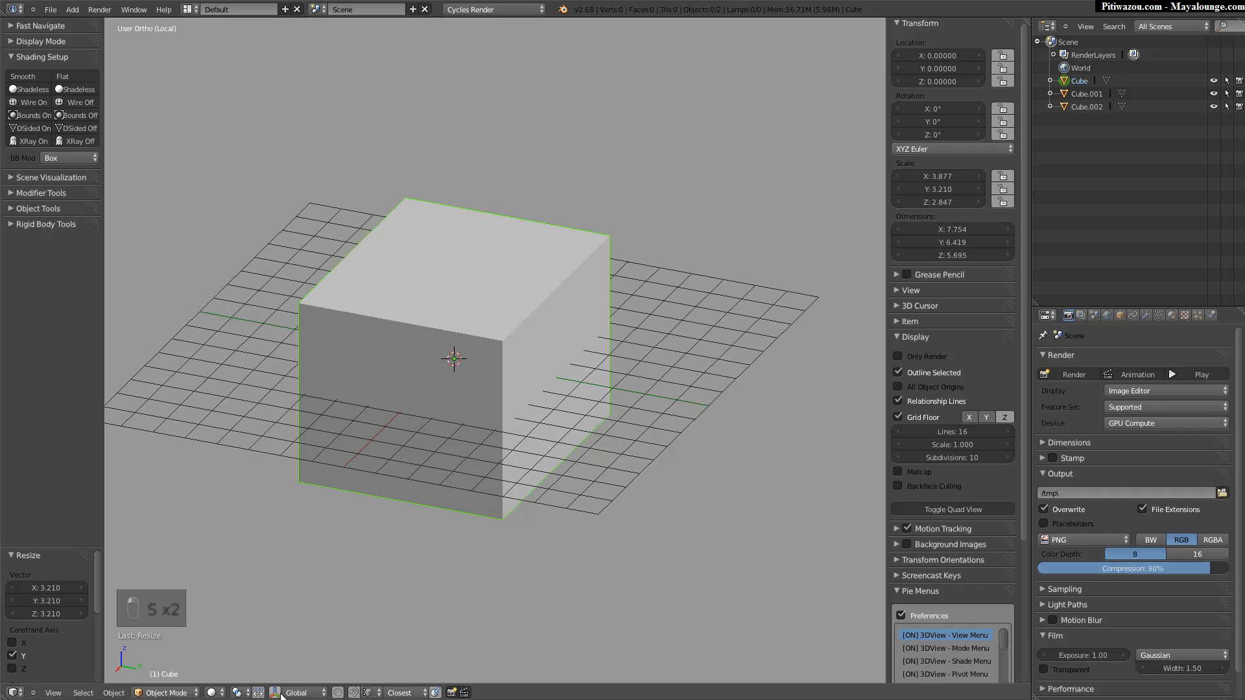
click(275, 696)
click(313, 693)
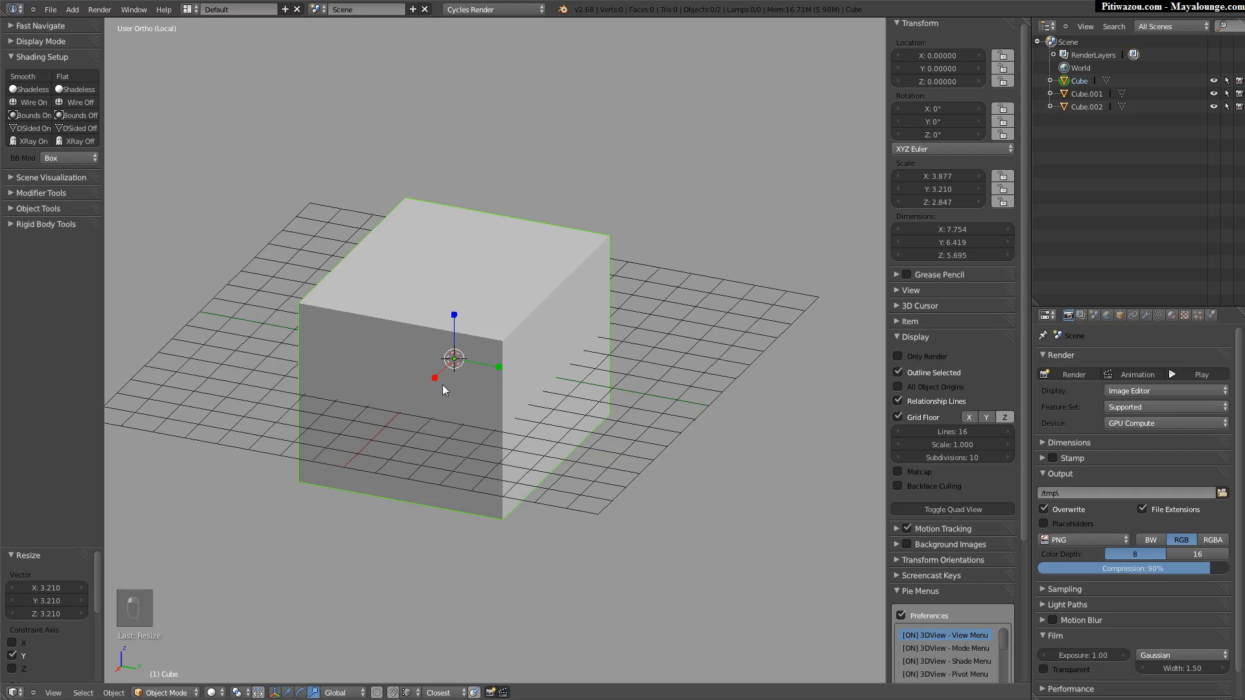
Try to change the manipulator to Translate mode with the Pie Menus add-on.
key(ctrl+space)
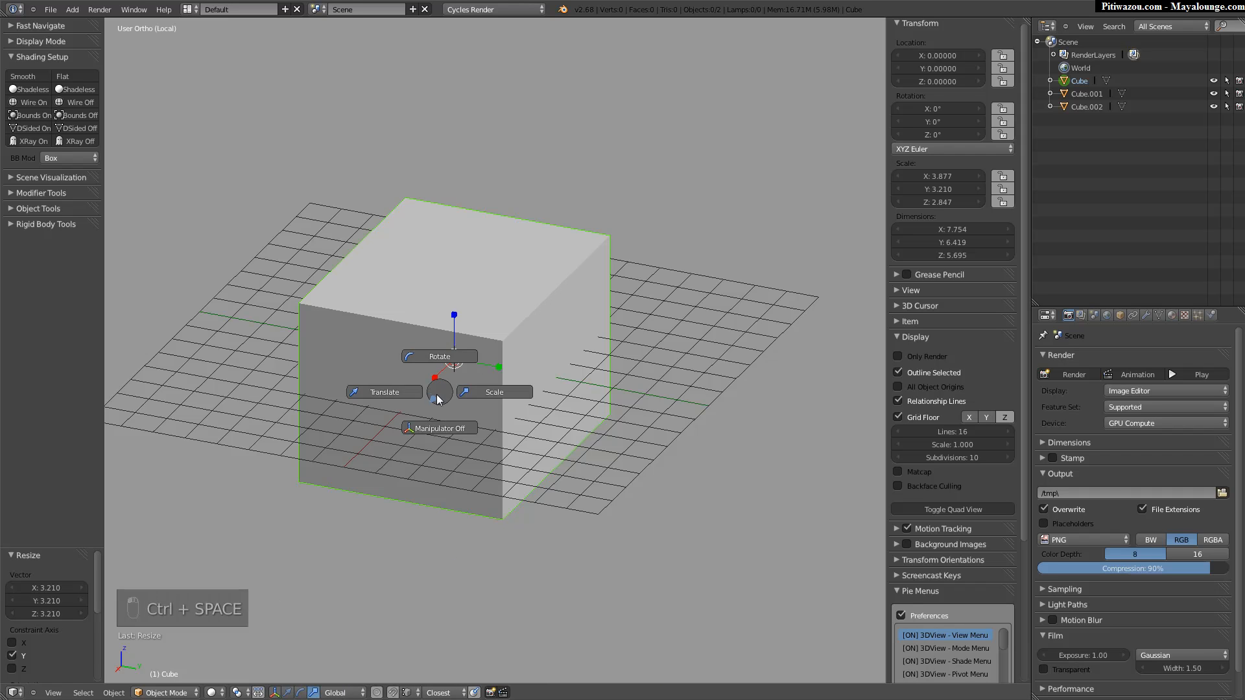
click(384, 390)
key(ctrl+space)
click(410, 357)
middle_drag(434, 373, 415, 368)
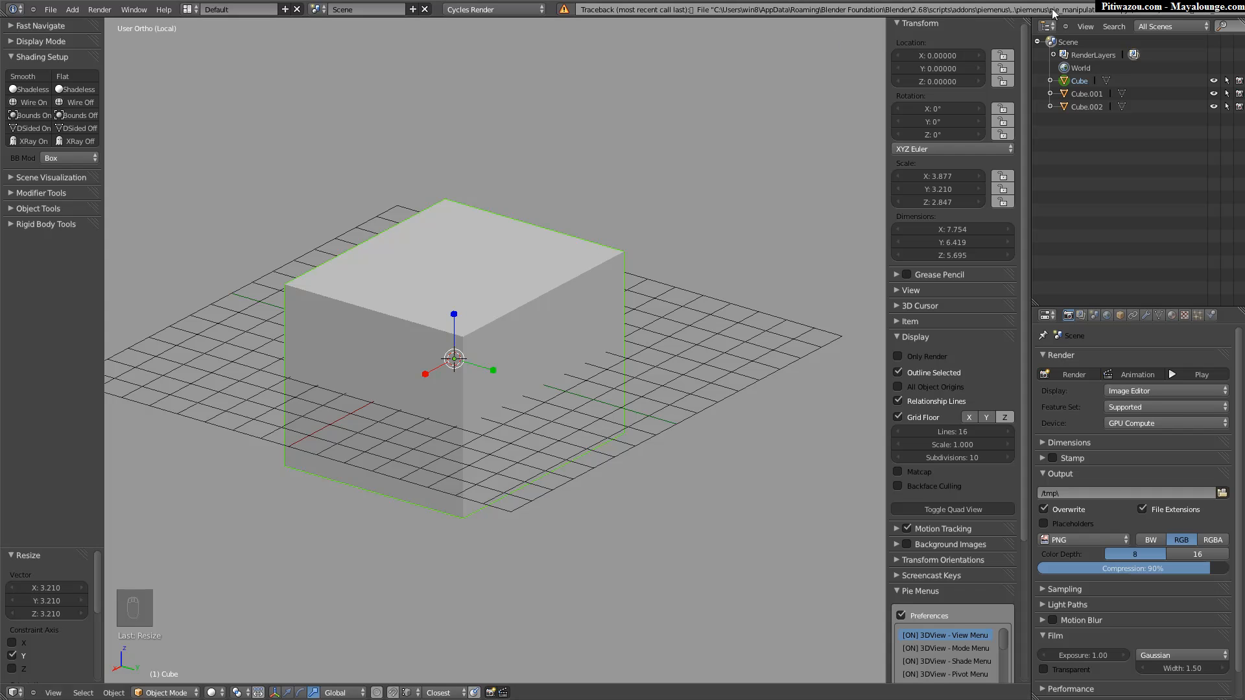
middle_drag(496, 246, 514, 241)
mouse_move(467, 291)
shift+middle_down()
mouse_move(468, 310)
mouse_move(463, 269)
shift+middle_up()
middle_drag(505, 326, 476, 311)
shift+middle_drag(409, 333, 418, 328)
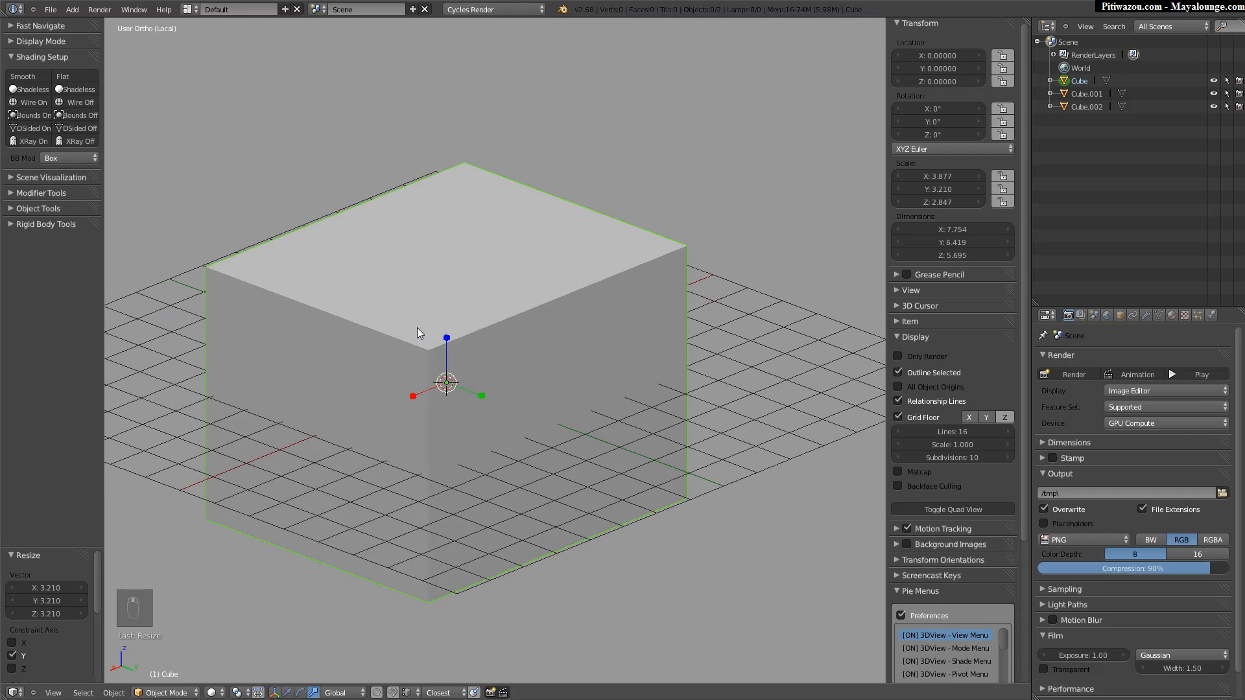
key(ctrl+space)
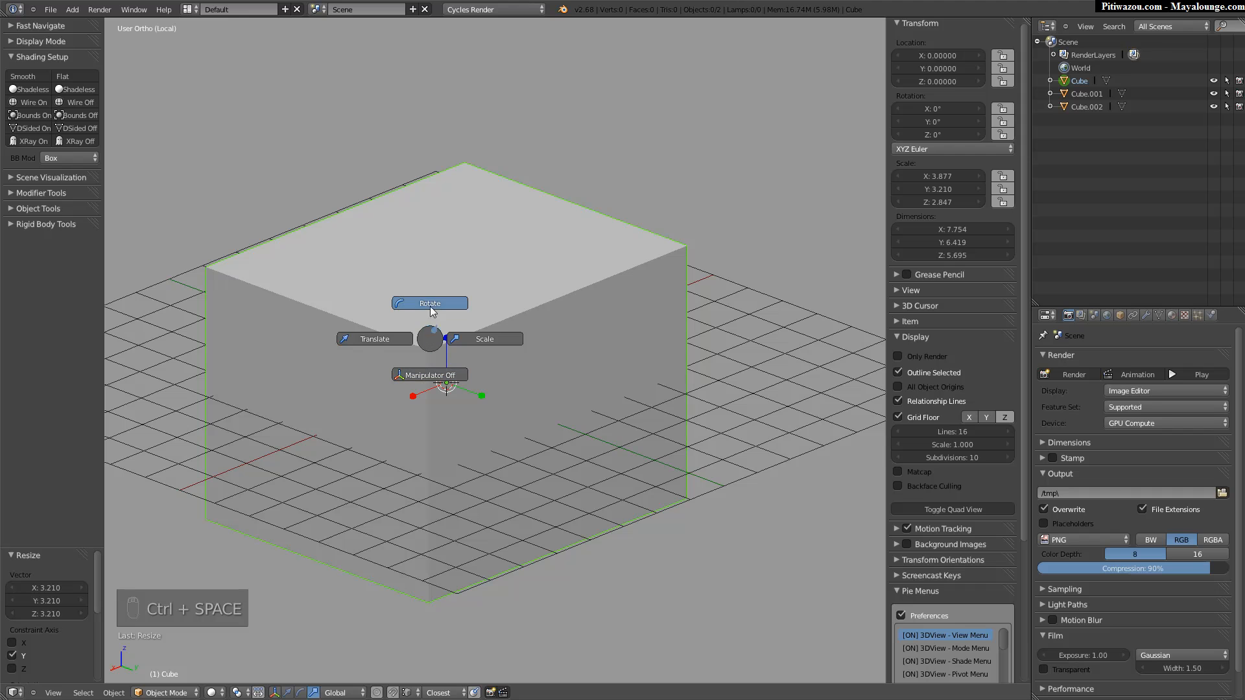
click(375, 340)
Apply smooth shading to the cube and set it back to flat shading, using the Wazou Custom Menu.
middle_drag(422, 211, 452, 327)
key(space)
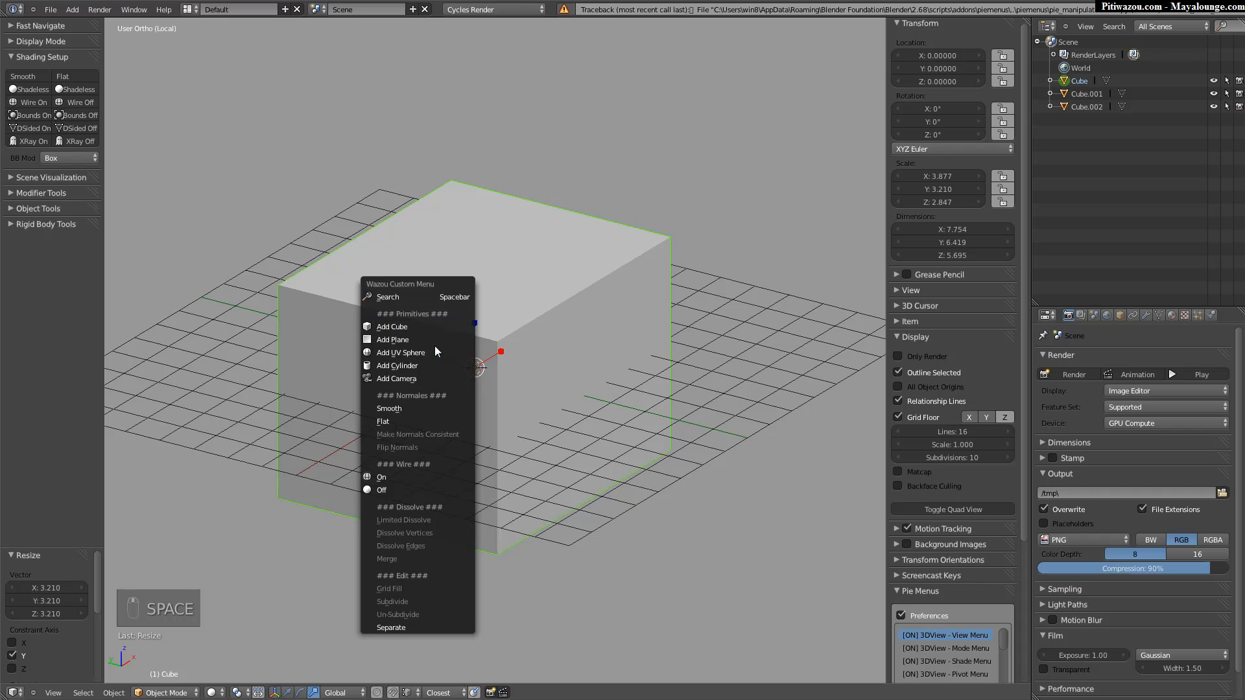
click(398, 410)
key(space)
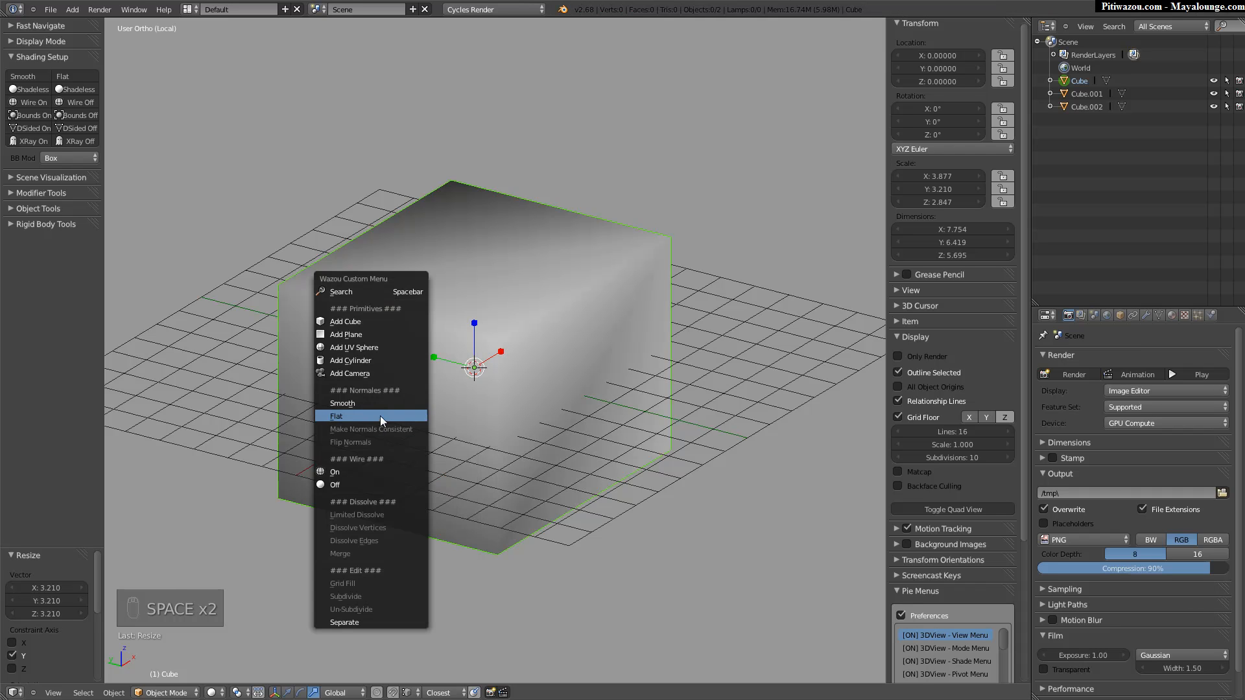
click(382, 417)
Turn the cube's wire display on and off again with the Wazou Custom Menu.
key(space)
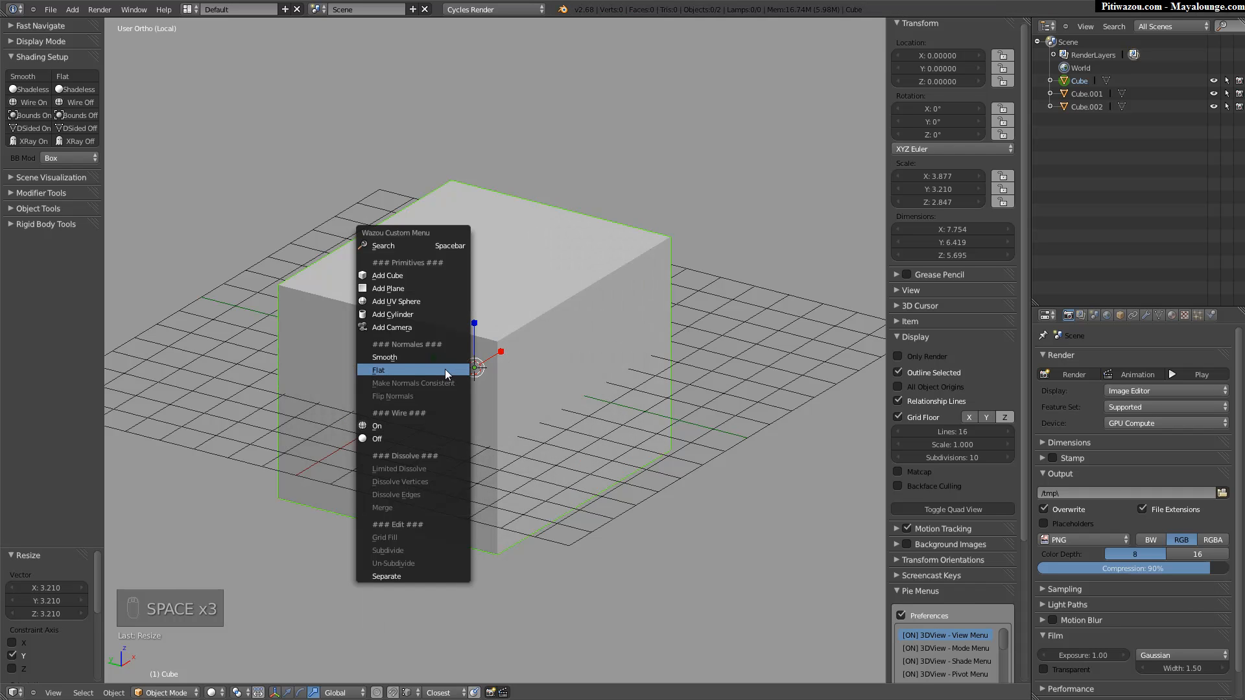
click(389, 426)
key(space)
click(387, 426)
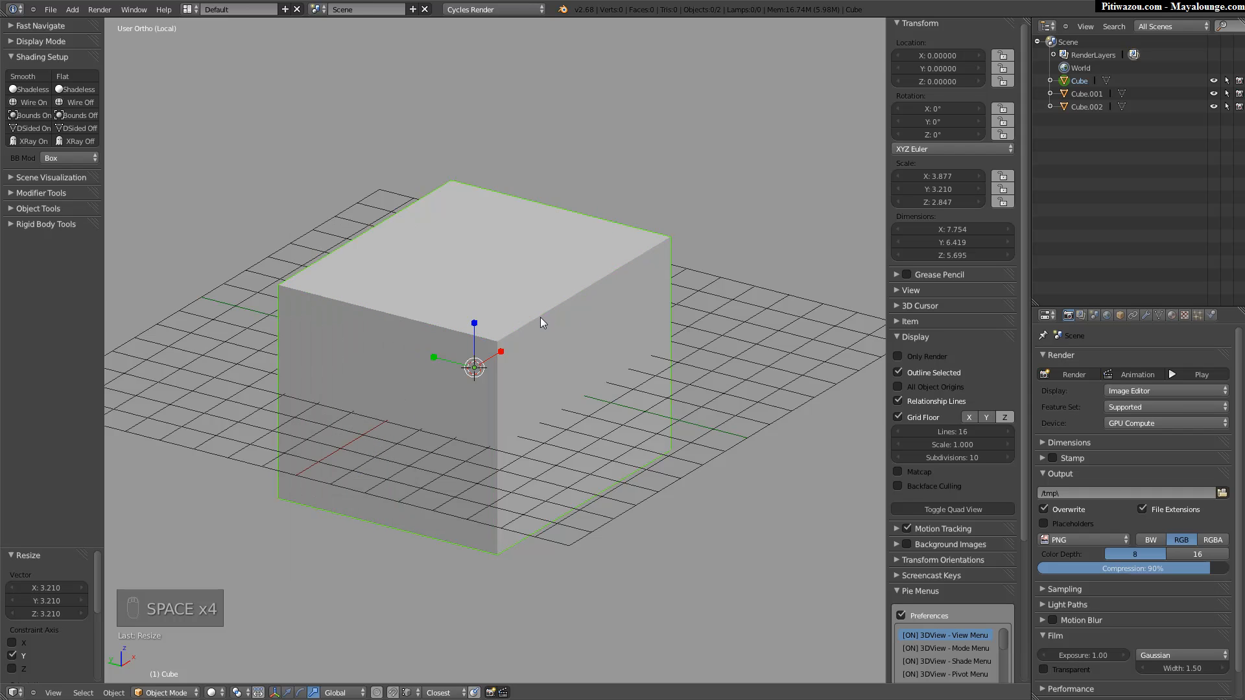
Maximize the 3D view without its side shelves and switch it to perspective projection.
key(t)
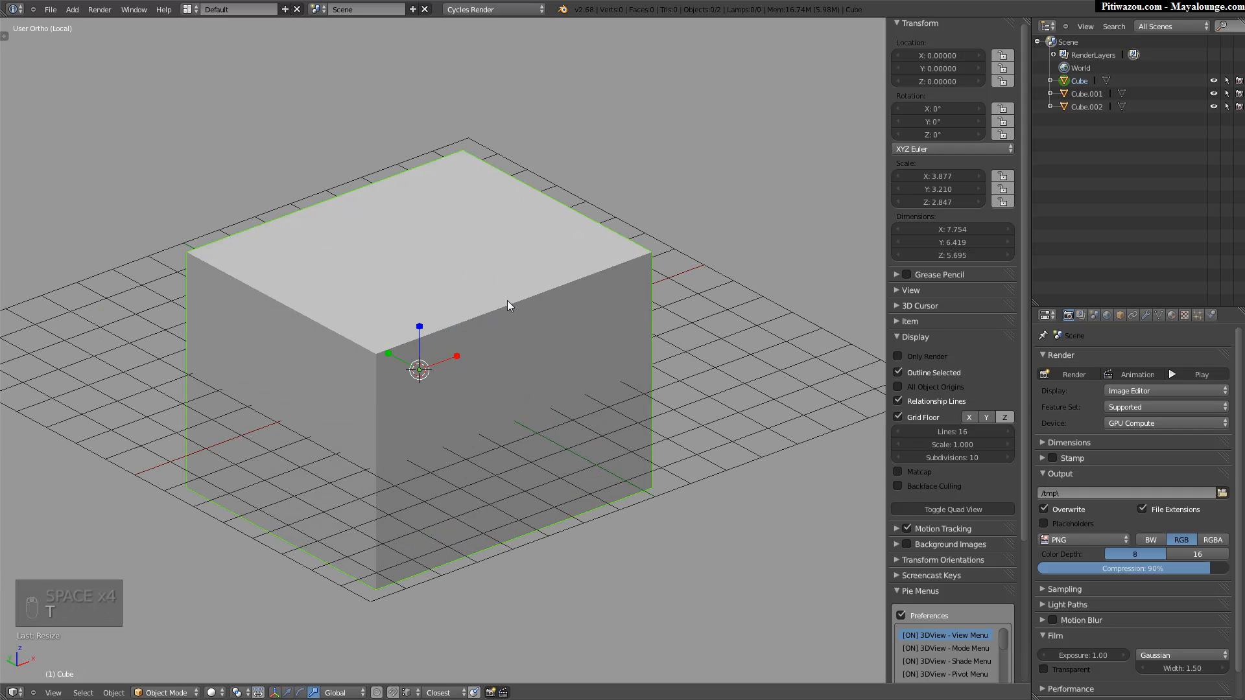
key(n)
key(shift+space)
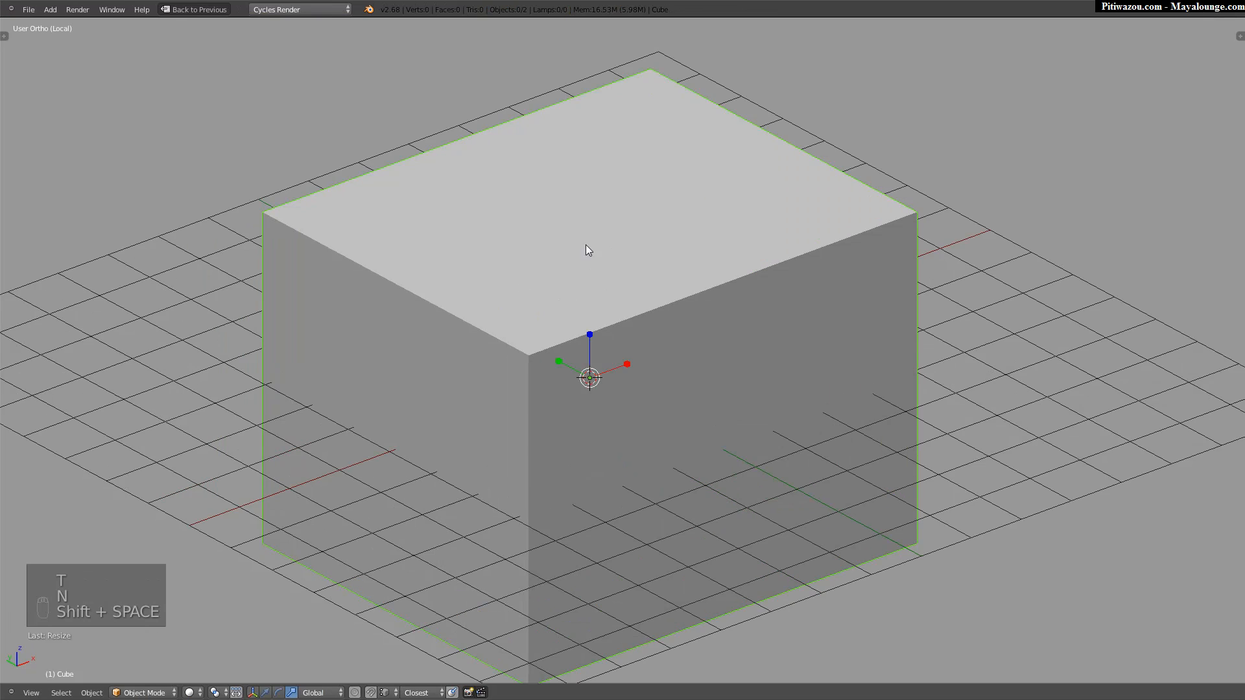
scroll(398, 394, down, 4)
key(KP_5)
middle_drag(508, 331, 603, 336)
Select a single top corner vertex of the scaled cube in Edit Mode, and return to Object Mode.
key(Tab)
click(616, 328)
right_click(602, 338)
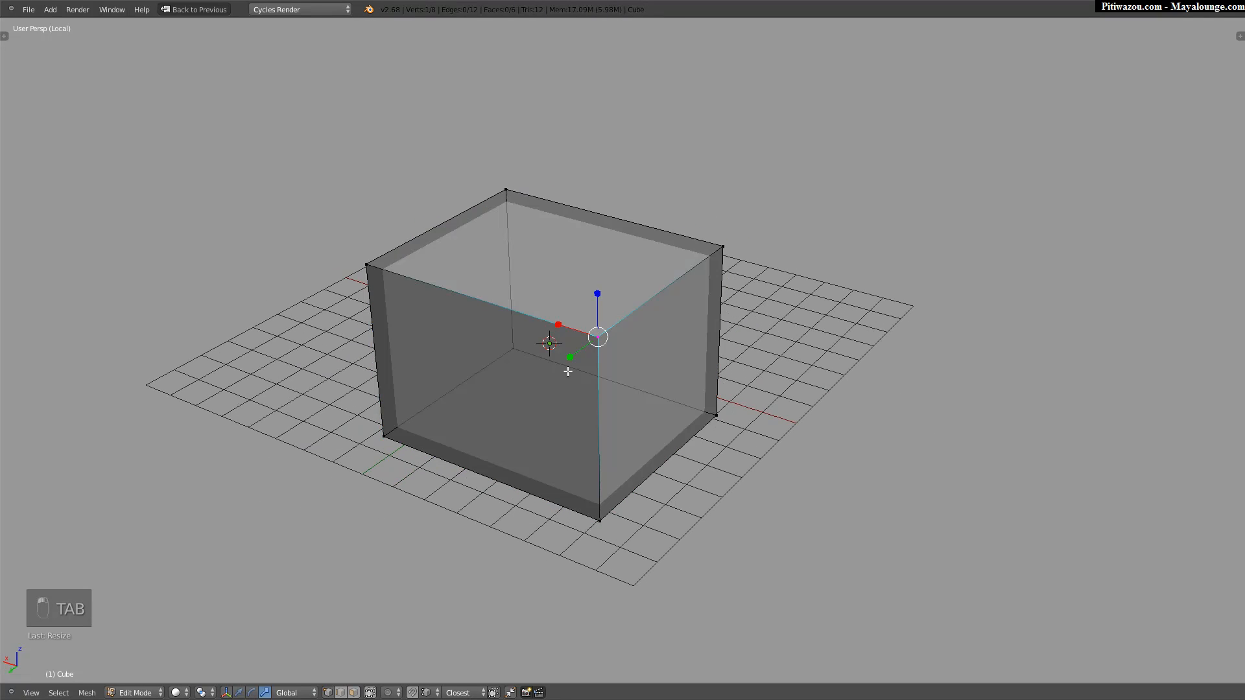
key(Tab)
click(507, 353)
key(space)
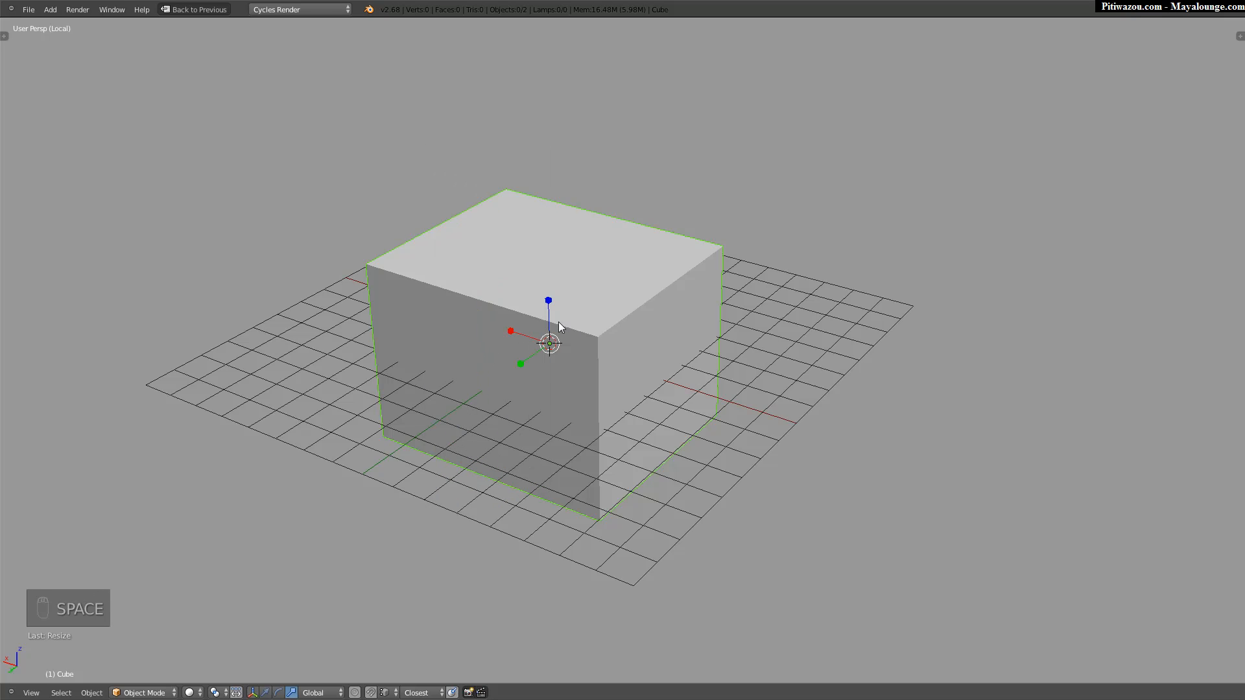
Select the two corner vertices of one short top edge of the cube in Edit Mode.
middle_drag(595, 318, 379, 327)
shift+middle_drag(486, 316, 475, 329)
scroll(472, 330, up, 2)
shift+middle_drag(389, 333, 522, 317)
key(Tab)
click(536, 325)
shift+right_click(509, 285)
key(space)
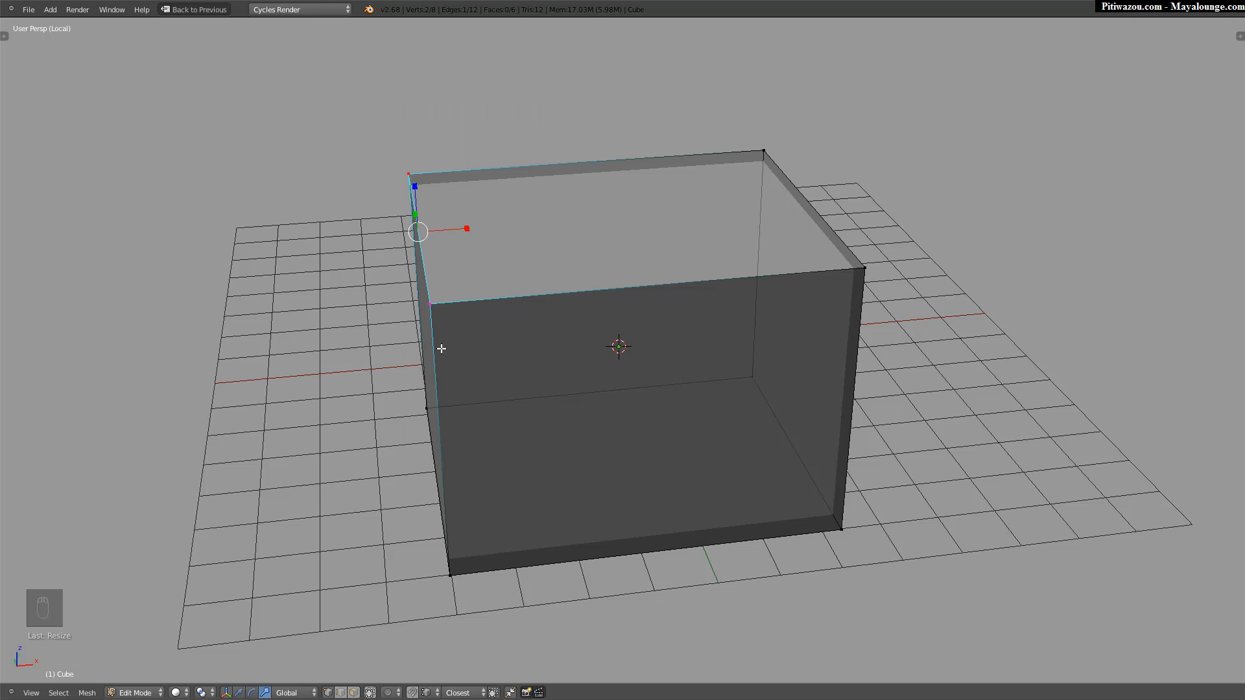
middle_drag(374, 365, 439, 330)
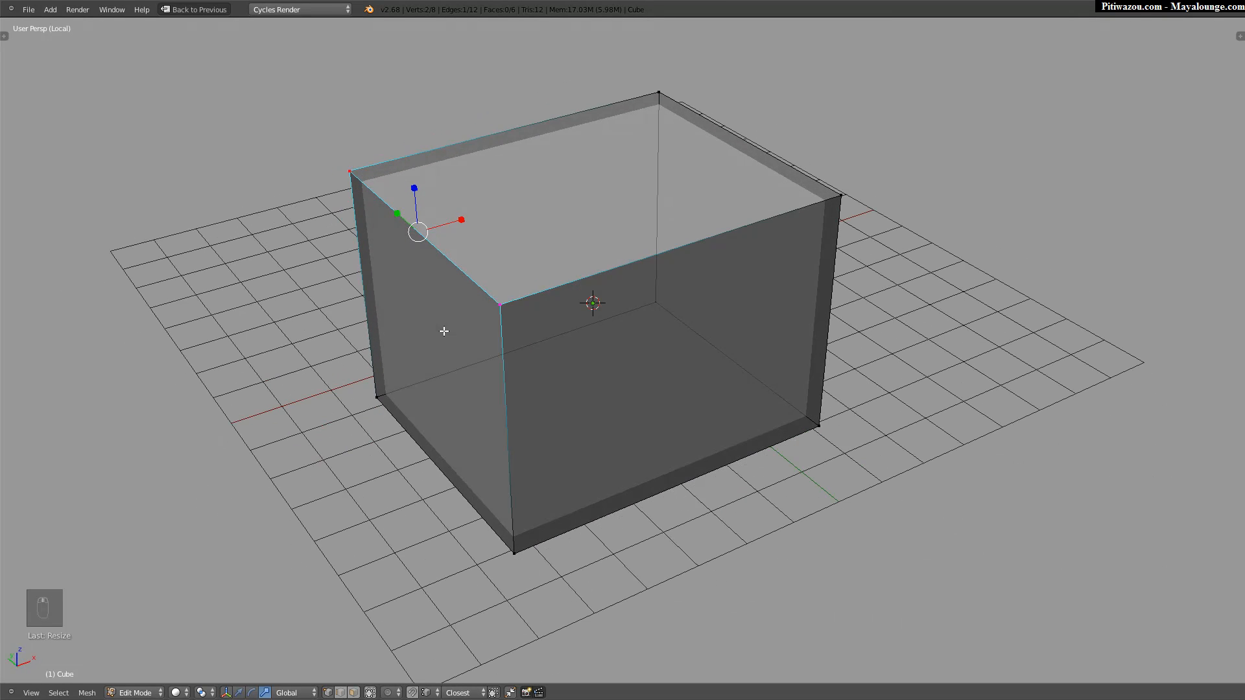
Show the tool shelf, expand Mesh Tools and examine its mesh editing commands.
key(space)
key(t)
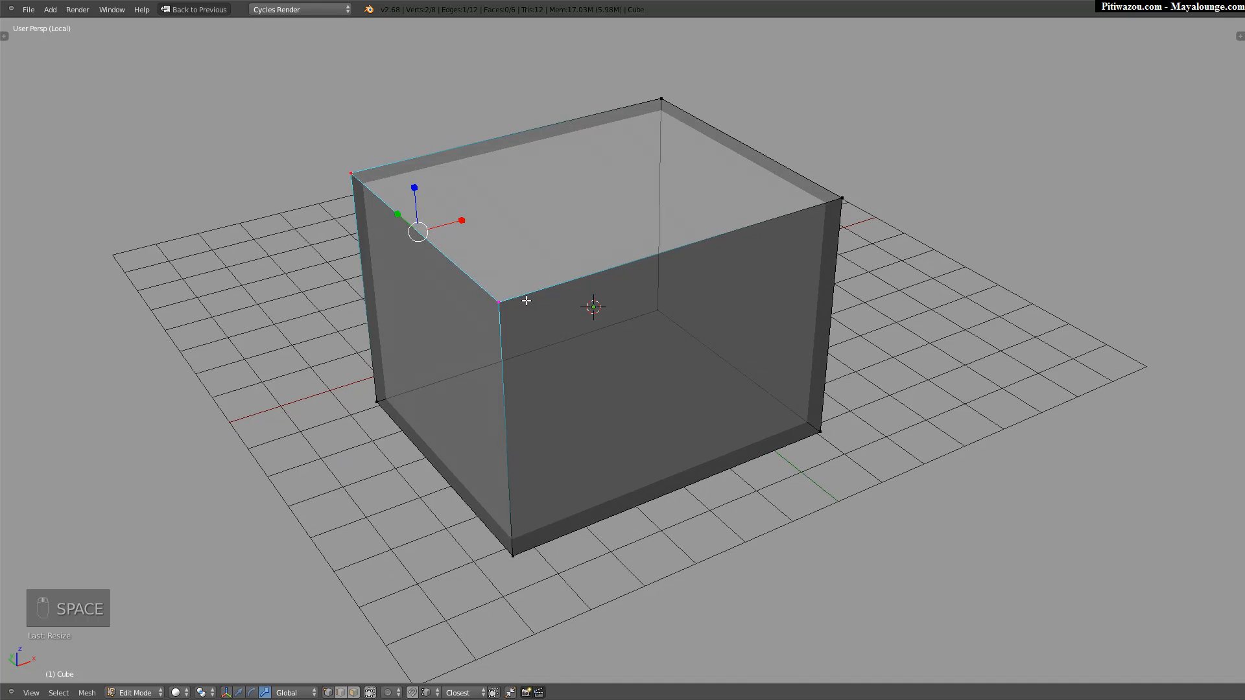
click(19, 106)
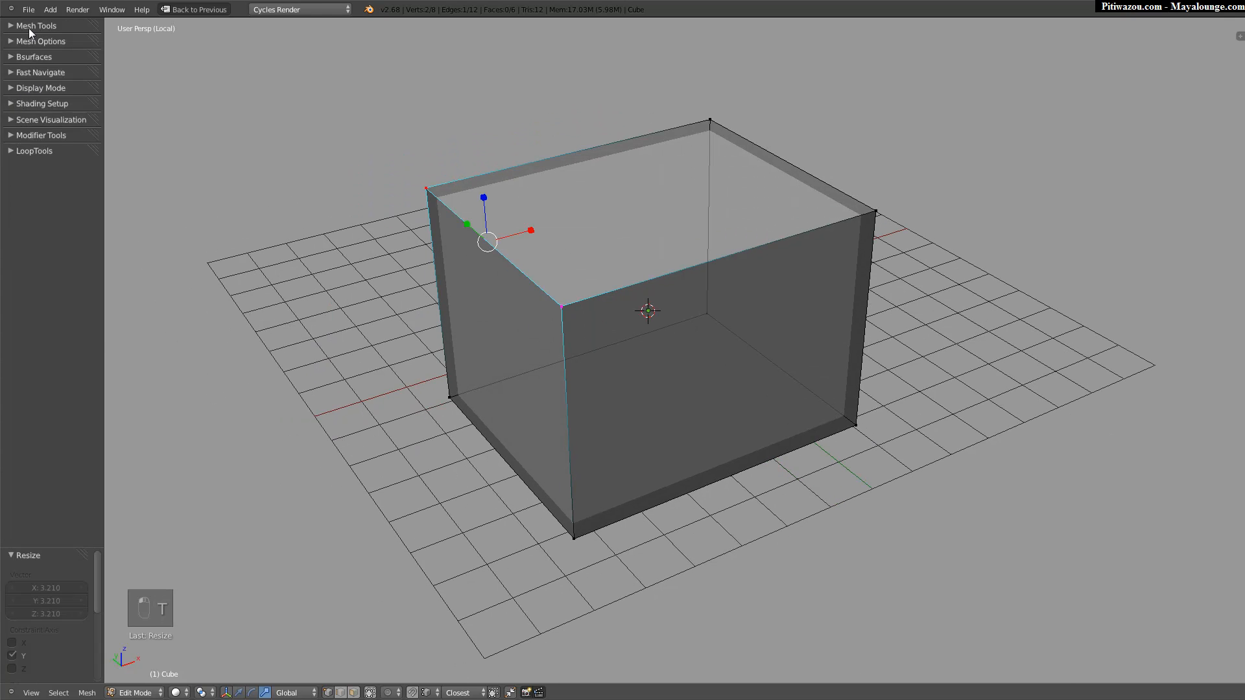
click(29, 26)
drag(98, 337, 84, 462)
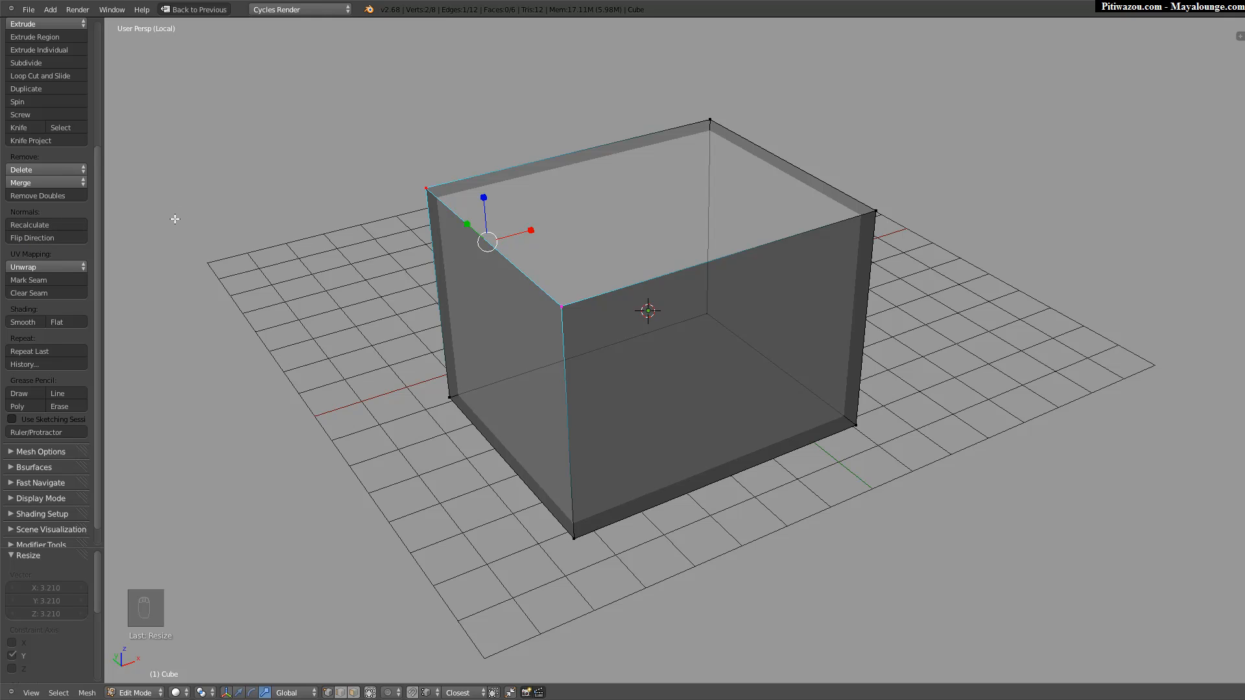
key(t)
middle_drag(342, 267, 61, 356)
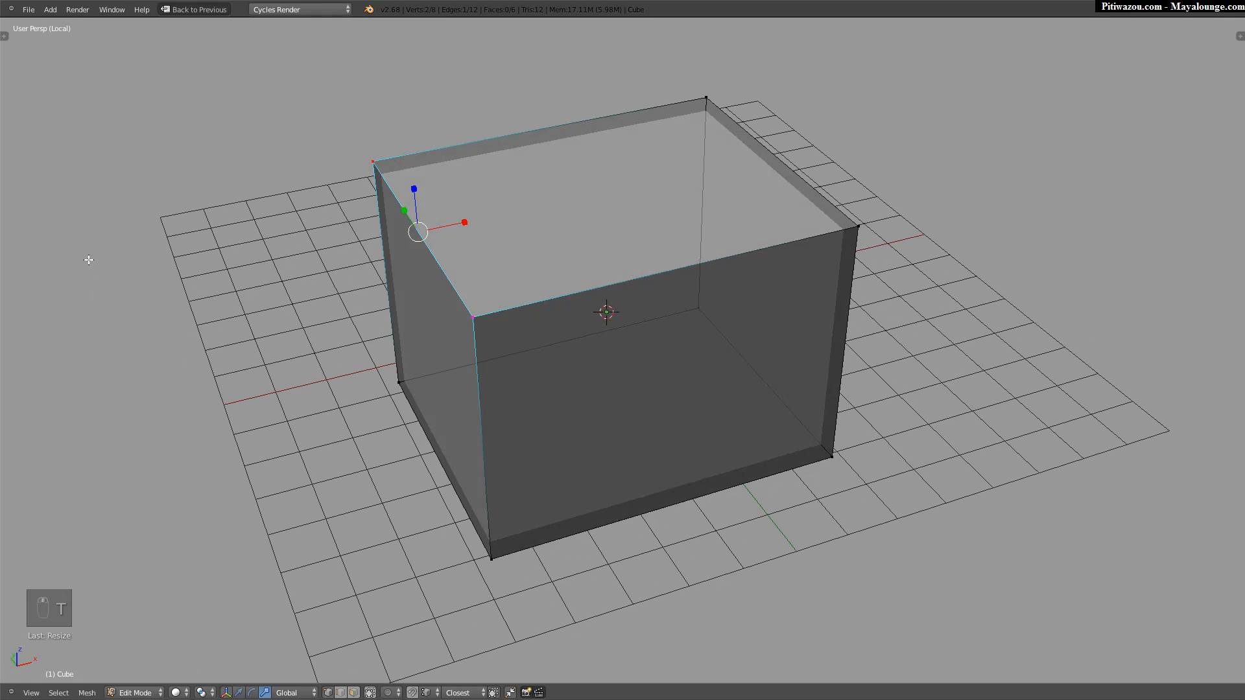
key(t)
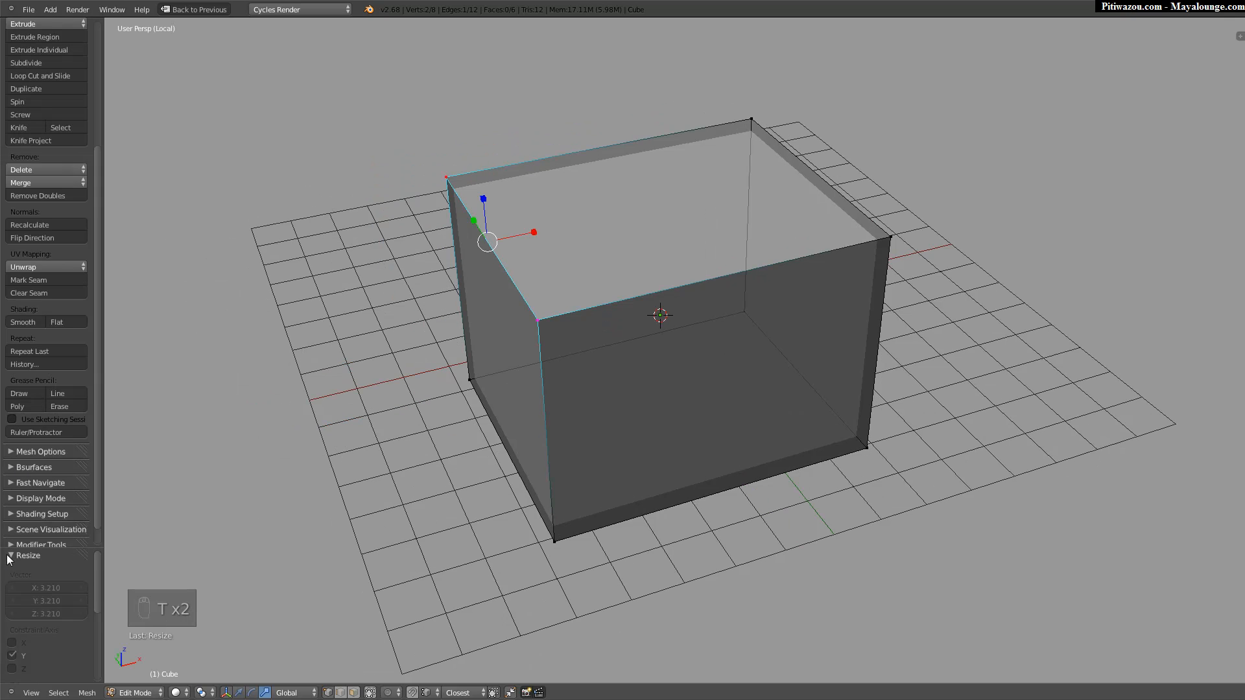
Collapse the Mesh Tools section and hide the tool shelf.
scroll(84, 260, up, 3)
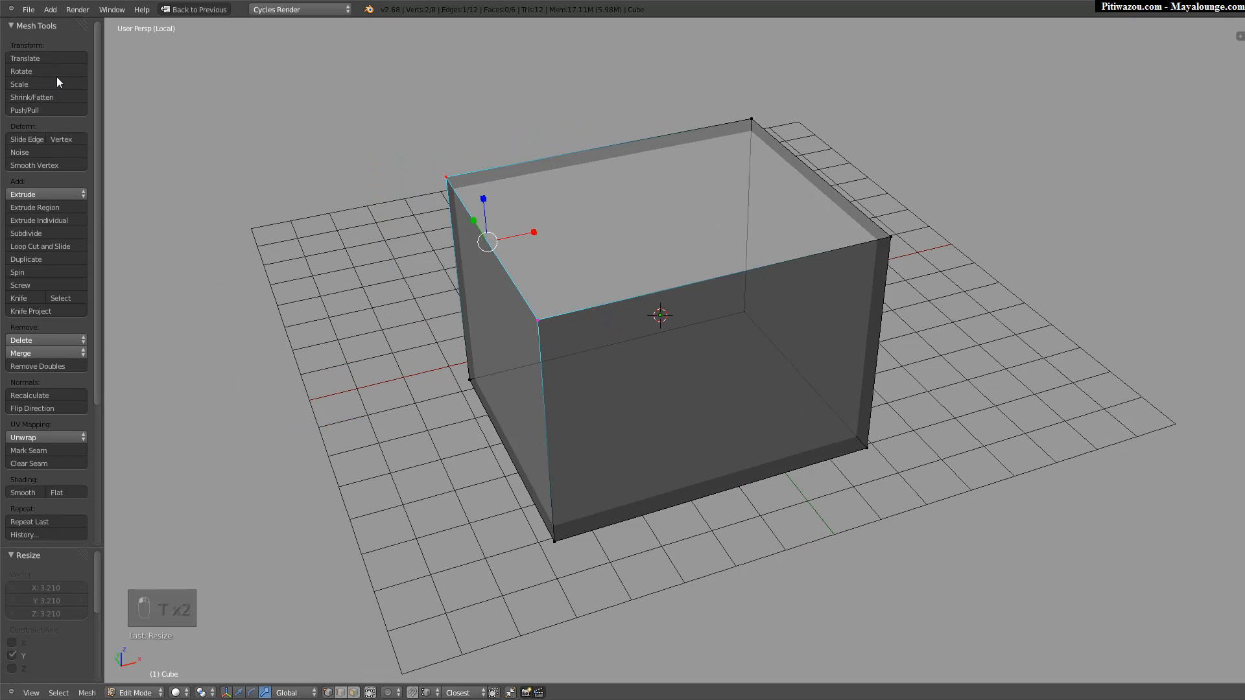
click(26, 26)
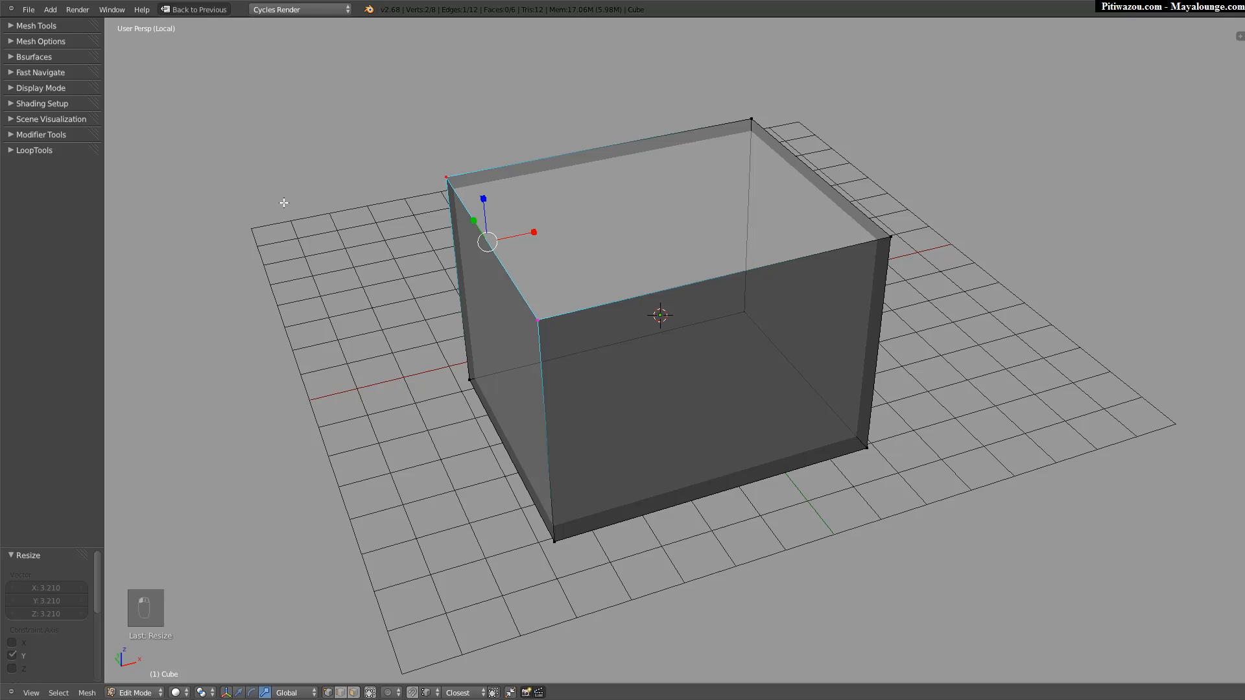
key(t)
Switch to edge select mode while keeping the cube's short top edge selected.
key(space)
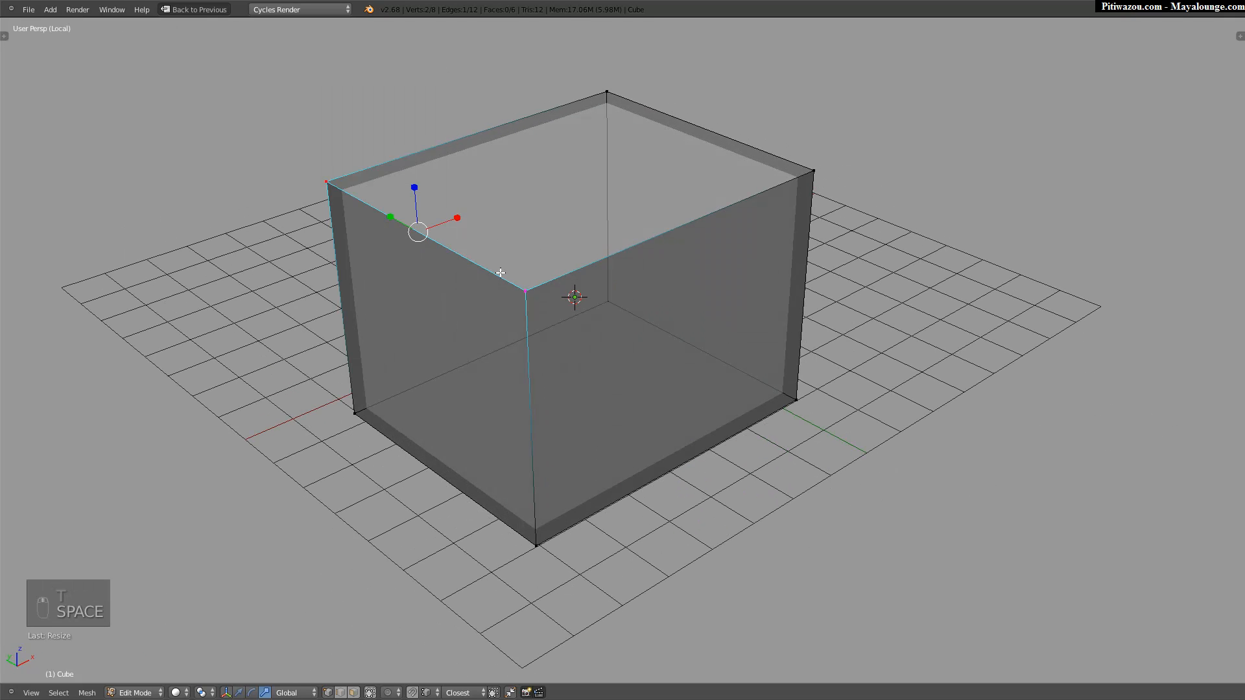
middle_drag(503, 236, 493, 277)
key(space)
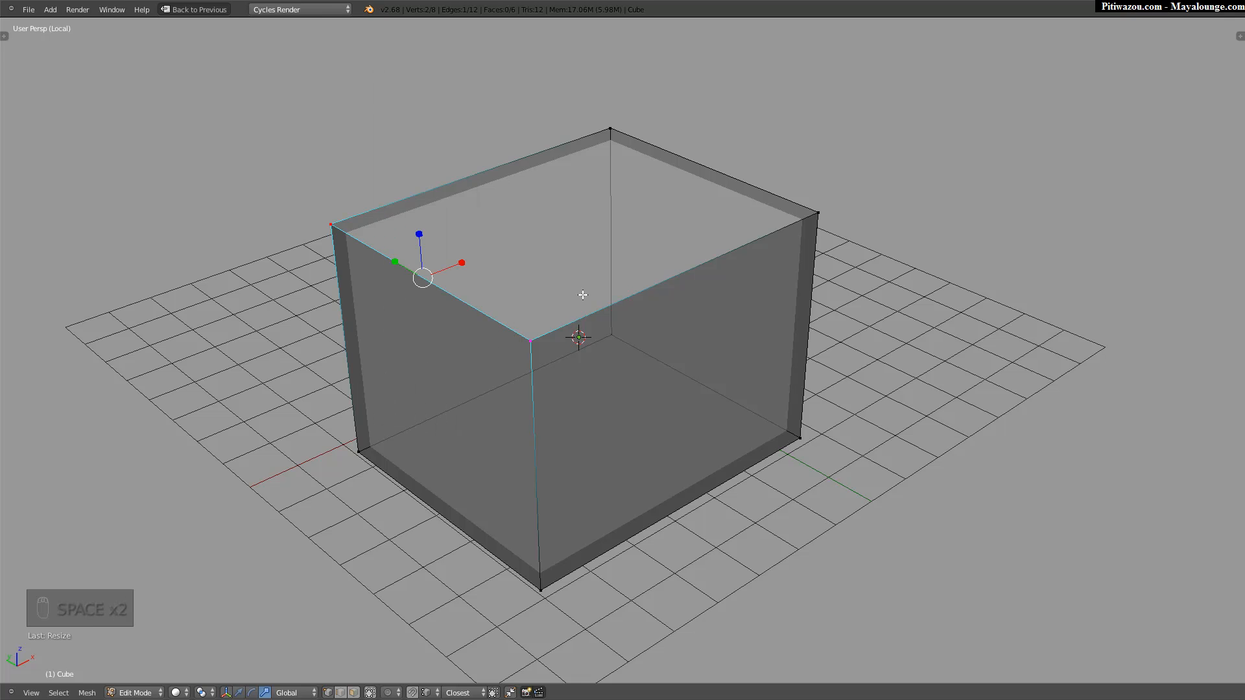
key(ctrl+Tab)
click(458, 269)
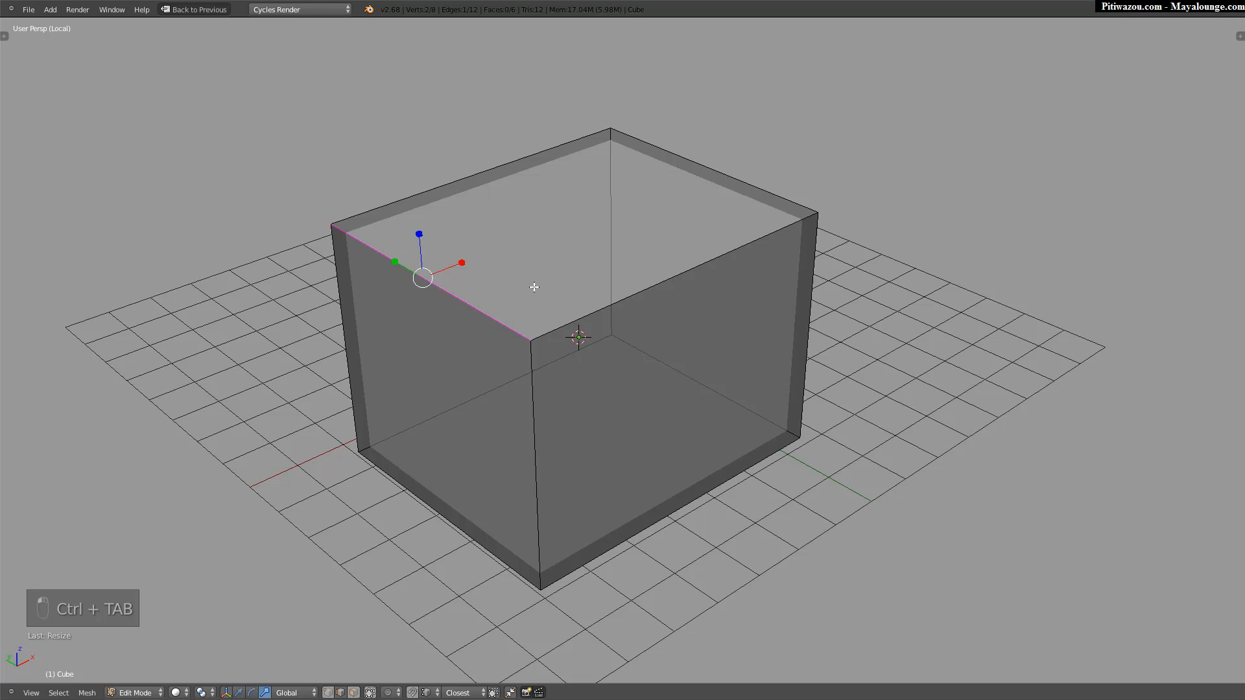
Dissolve the selected short top edge with Dissolve Edges from the custom menu, and undo the dissolve.
middle_drag(506, 292, 486, 293)
key(space)
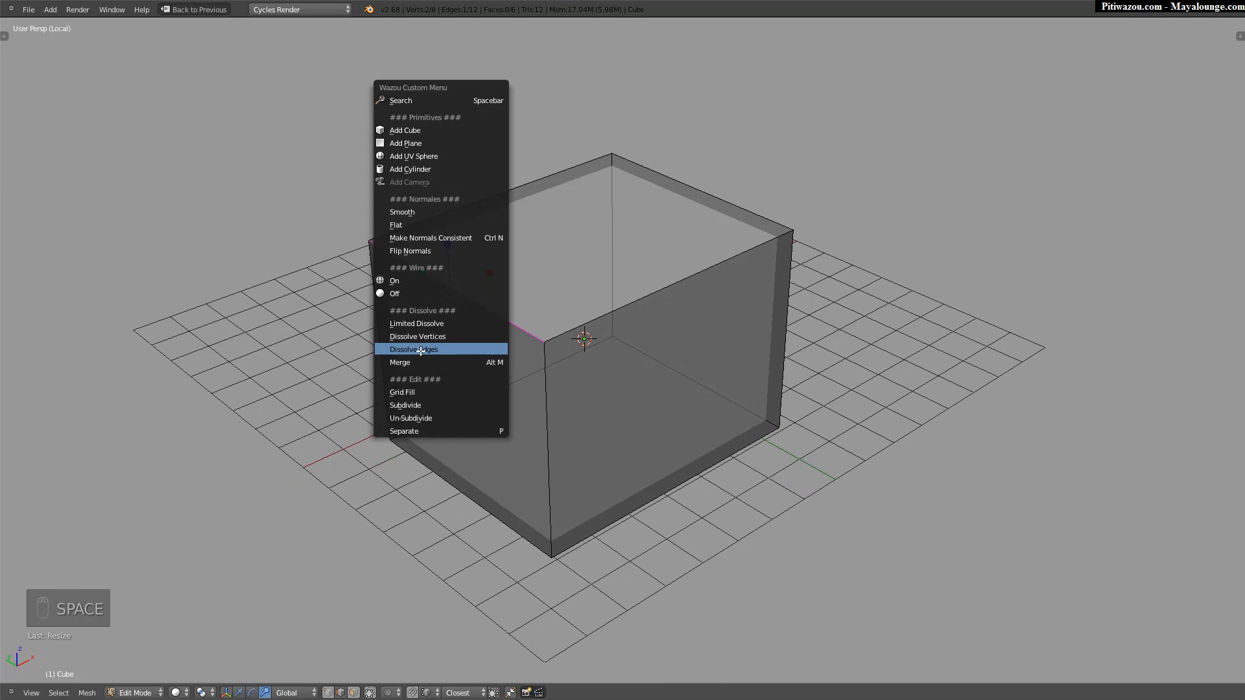
click(421, 351)
middle_drag(411, 348, 597, 356)
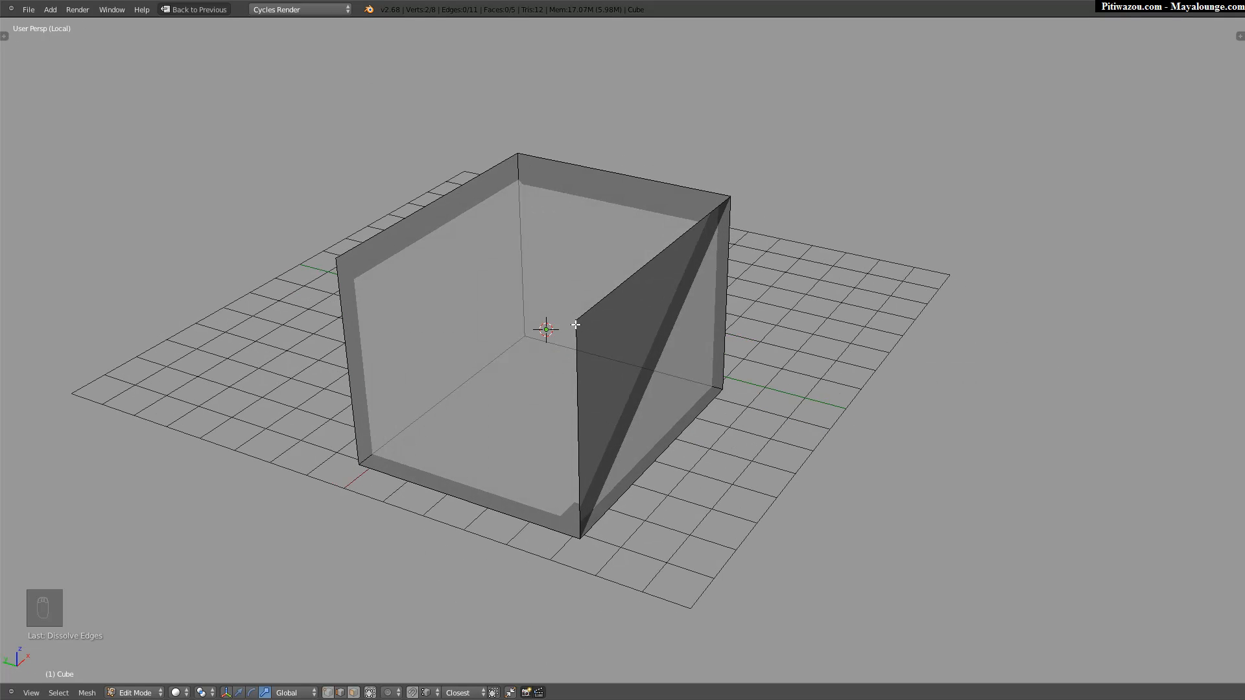
key(ctrl+z)
middle_drag(542, 325, 537, 318)
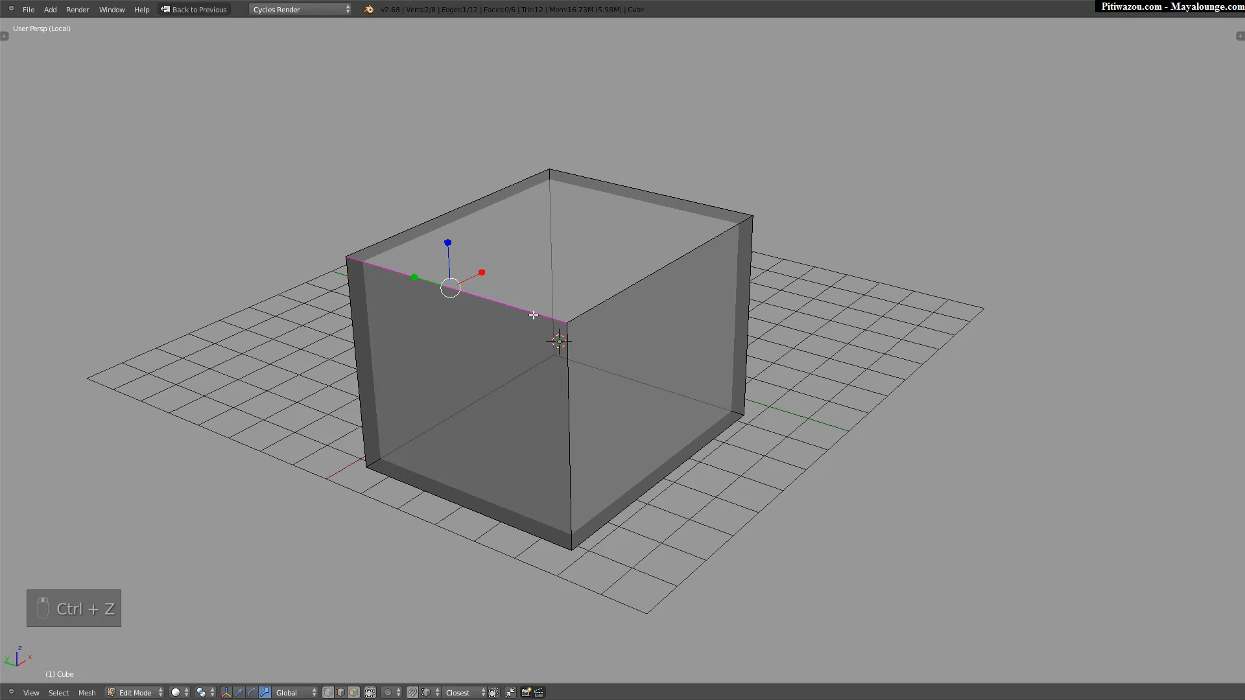
Apply Limited Dissolve to the selected top edge with a Max Angle of about 176.4°.
key(space)
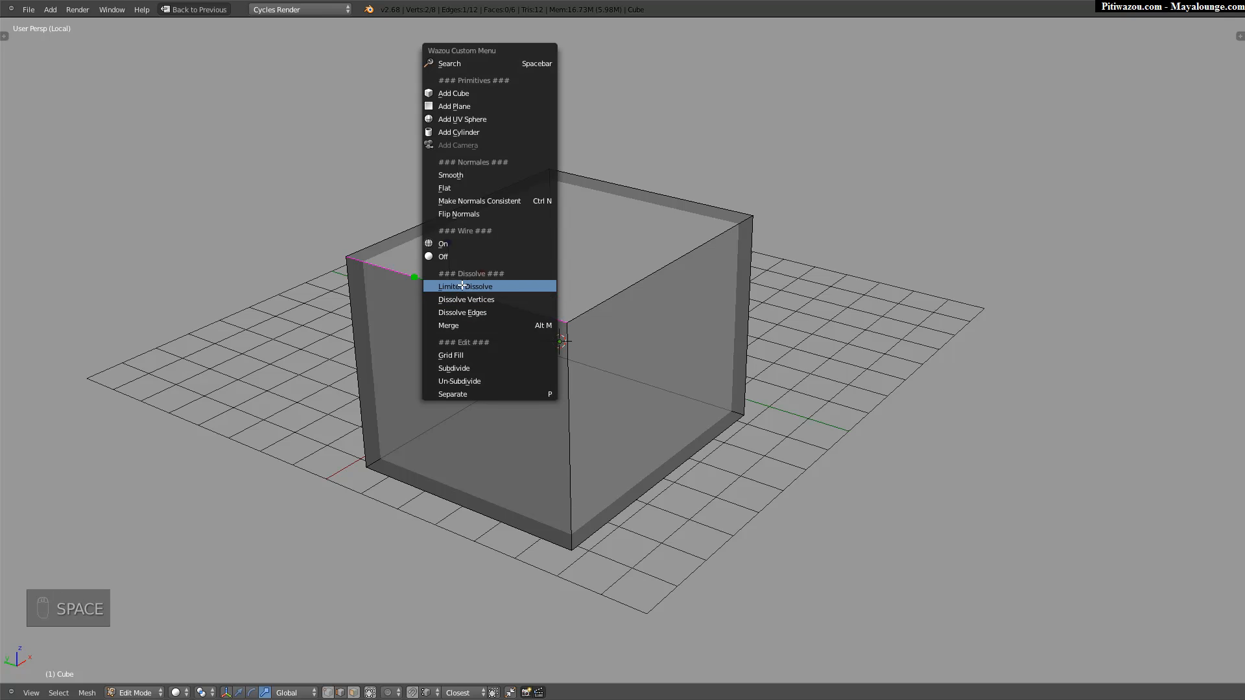
click(462, 286)
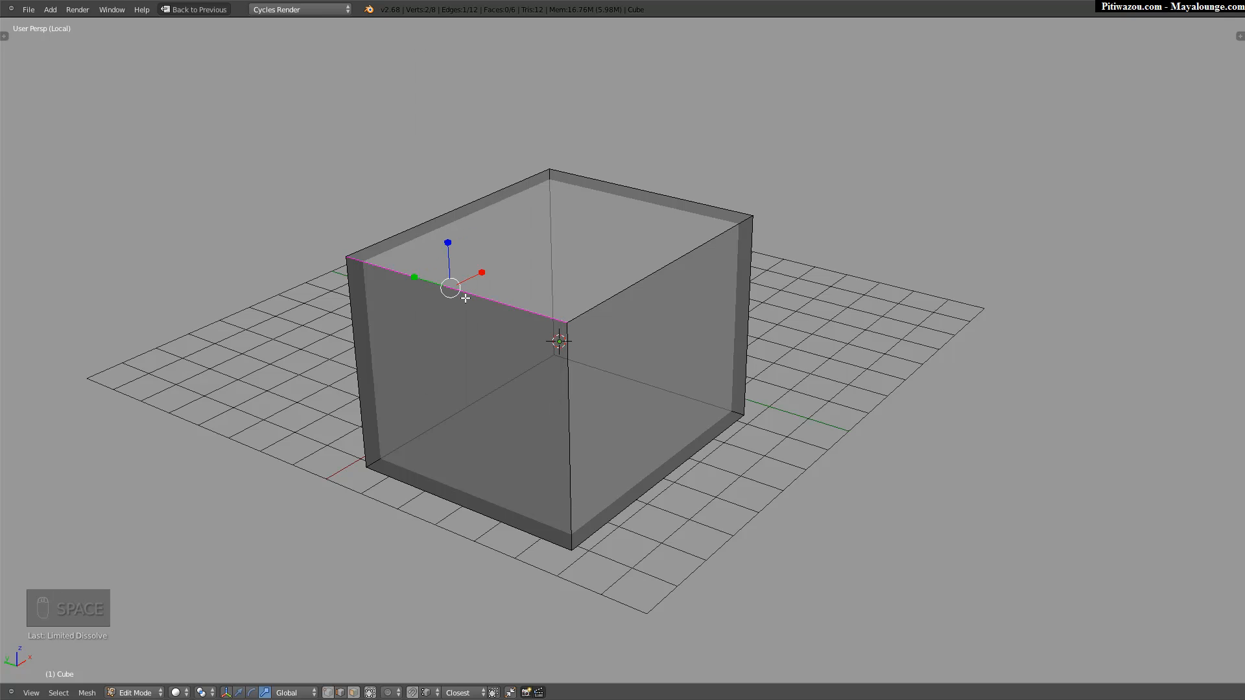
key(F6)
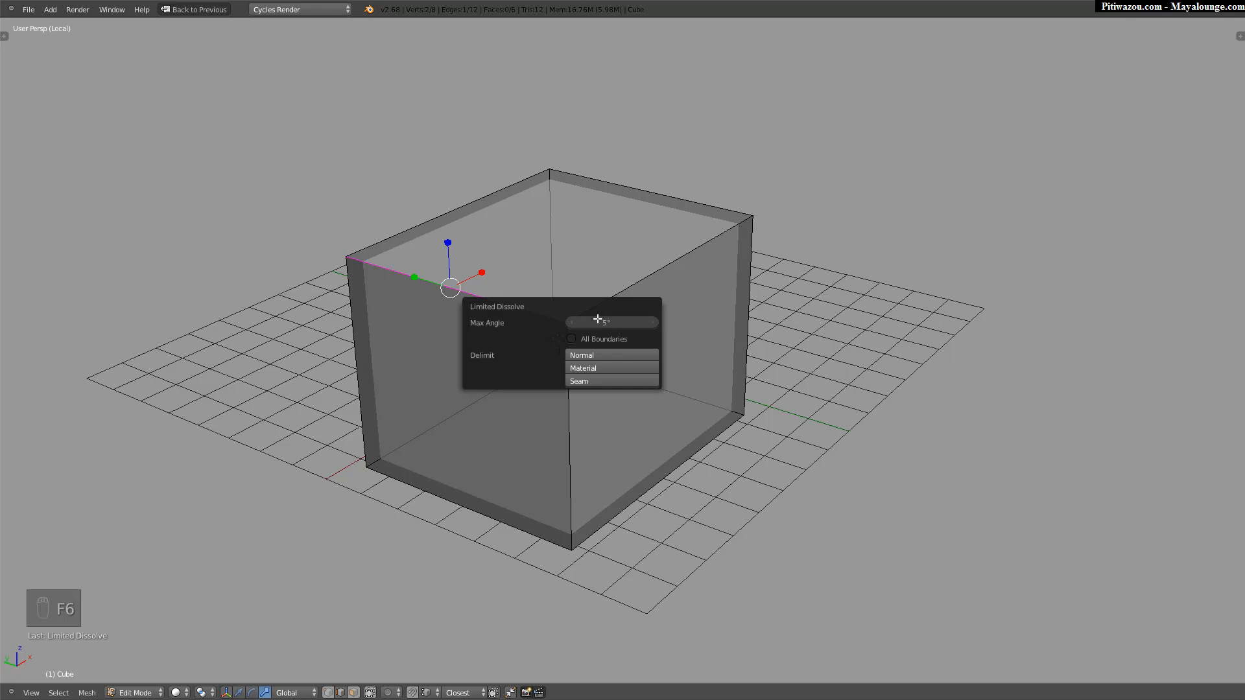
drag(597, 319, 660, 321)
drag(757, 323, 1141, 393)
middle_drag(782, 343, 693, 331)
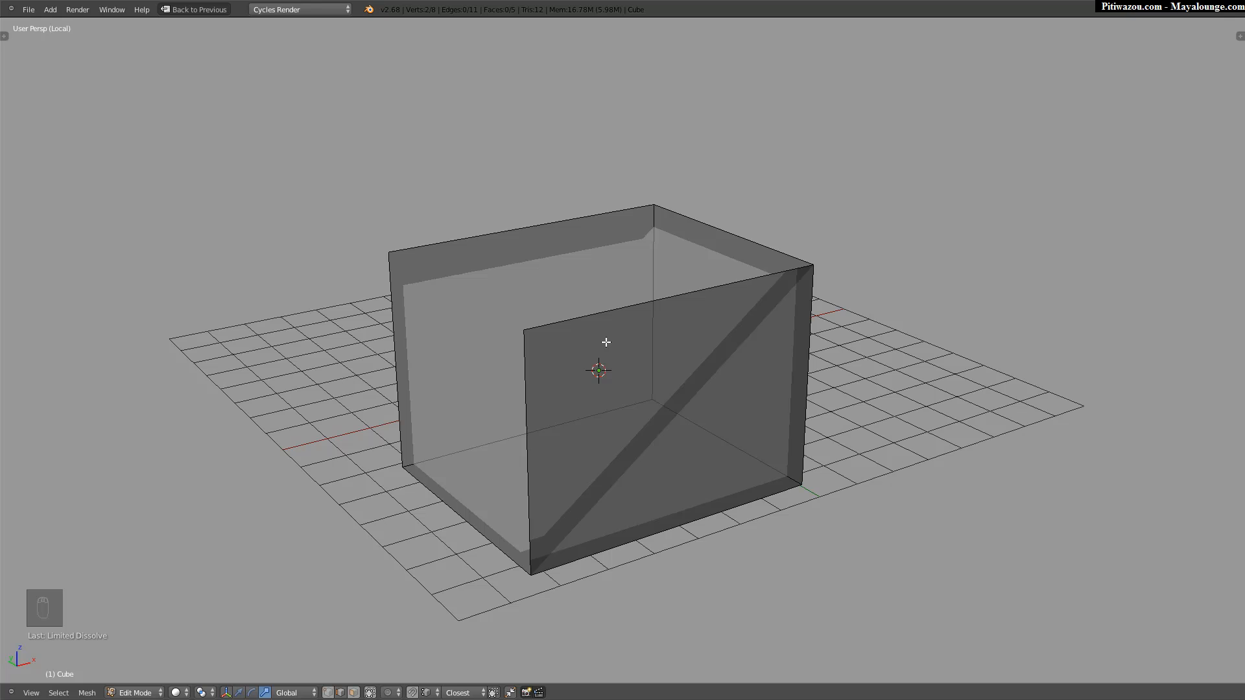
Enable All Boundaries for the Limited Dissolve and set its Max Angle to about 173.16°.
key(F6)
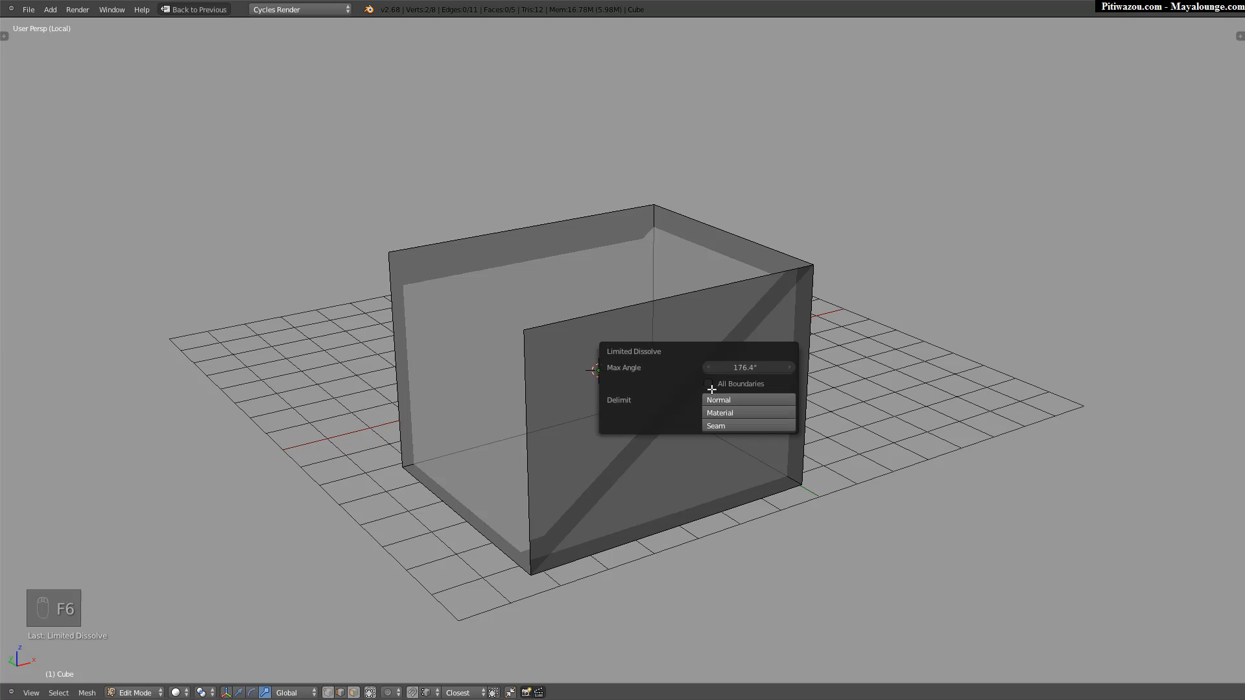
click(708, 384)
key(F6)
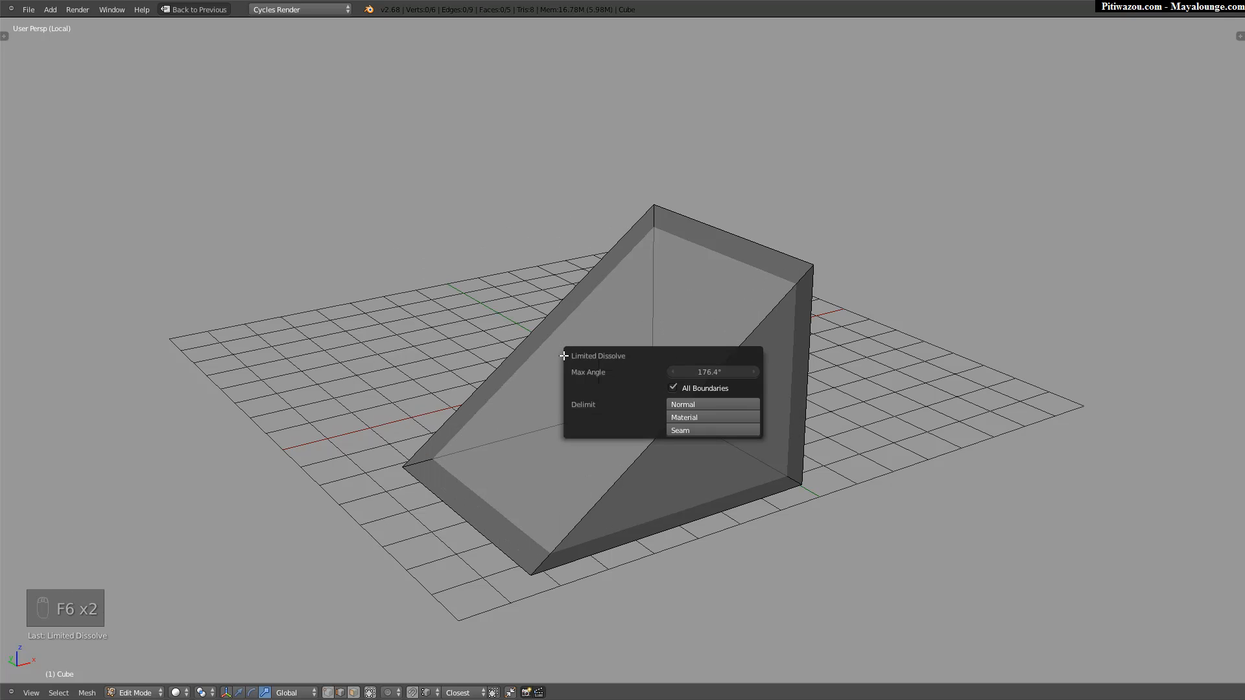
drag(712, 377, 761, 377)
middle_drag(489, 301, 540, 345)
Return to Object Mode and inspect the dissolved mesh from several angles.
key(Tab)
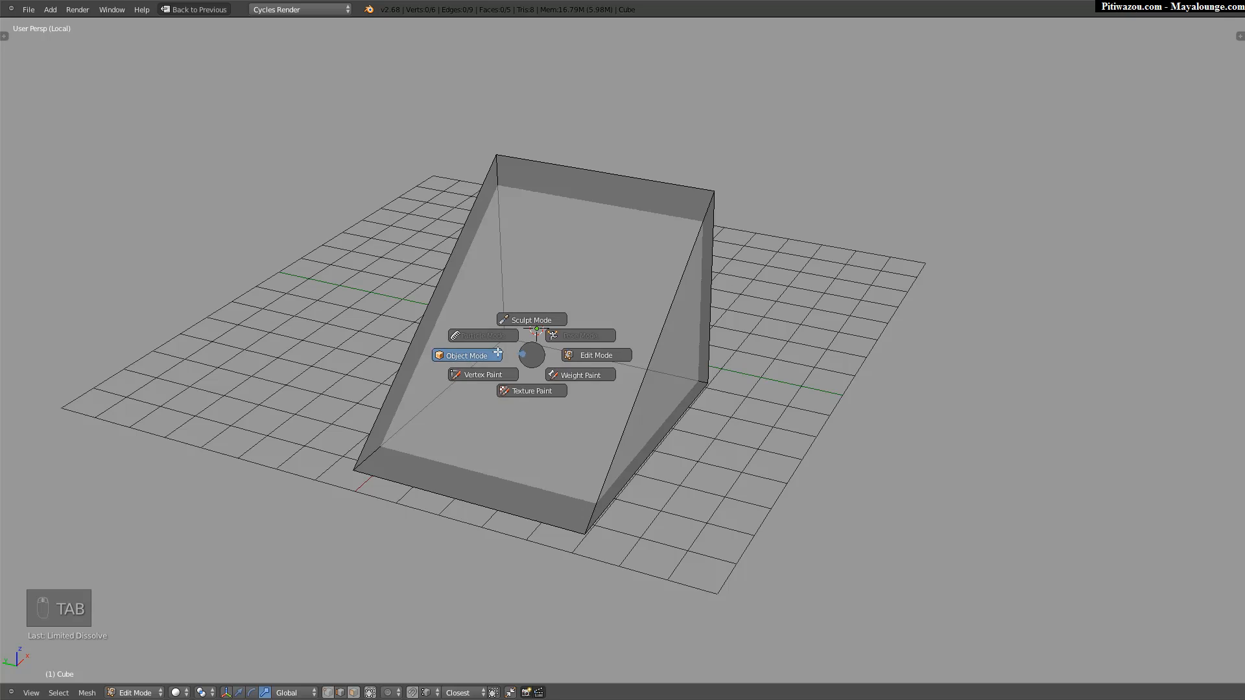
click(494, 355)
scroll(634, 336, down, 2)
middle_drag(618, 353, 518, 357)
scroll(545, 313, up, 3)
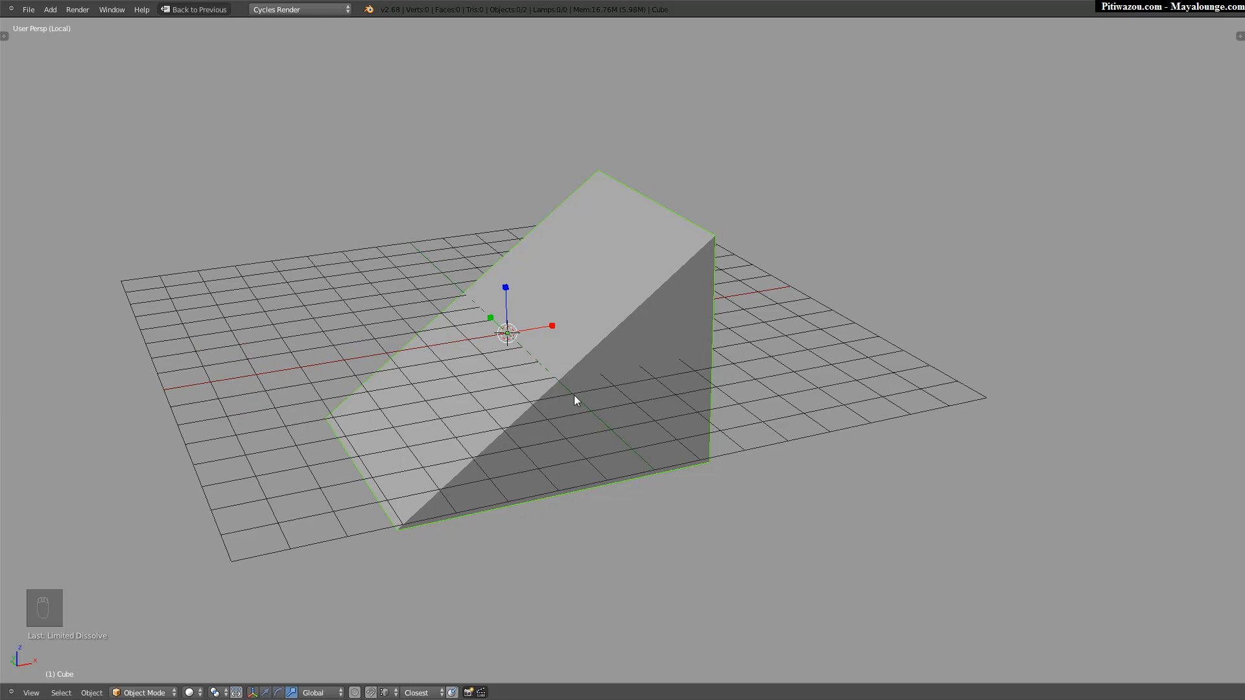
Show the tool shelf and examine the Modifier Tools commands, collapsing that section again.
key(t)
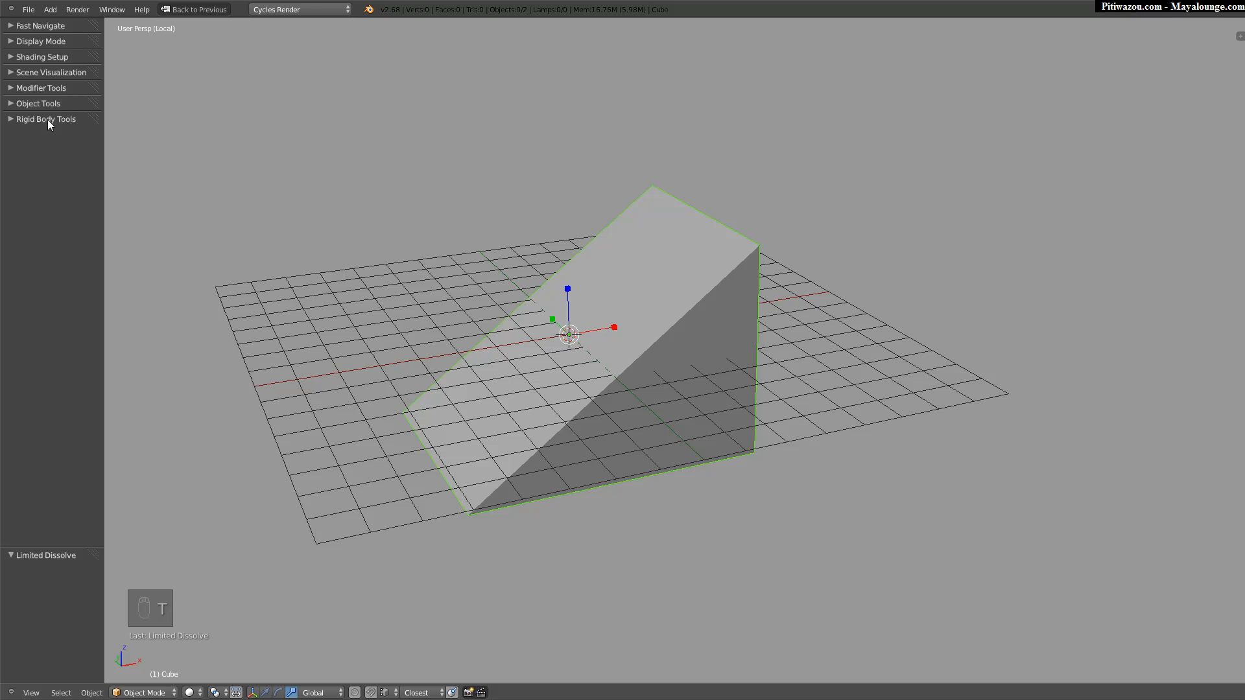
click(39, 89)
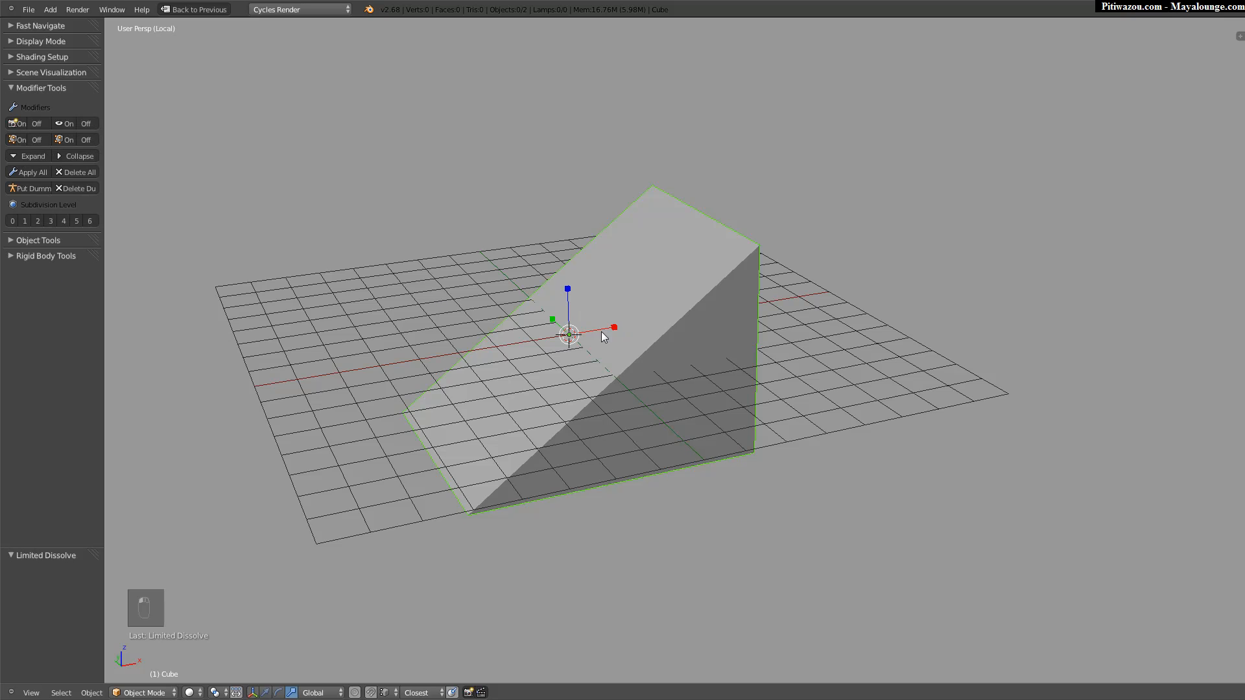
click(48, 89)
Enter Edit Mode, expand Mesh Tools and examine its mesh editing commands.
key(Tab)
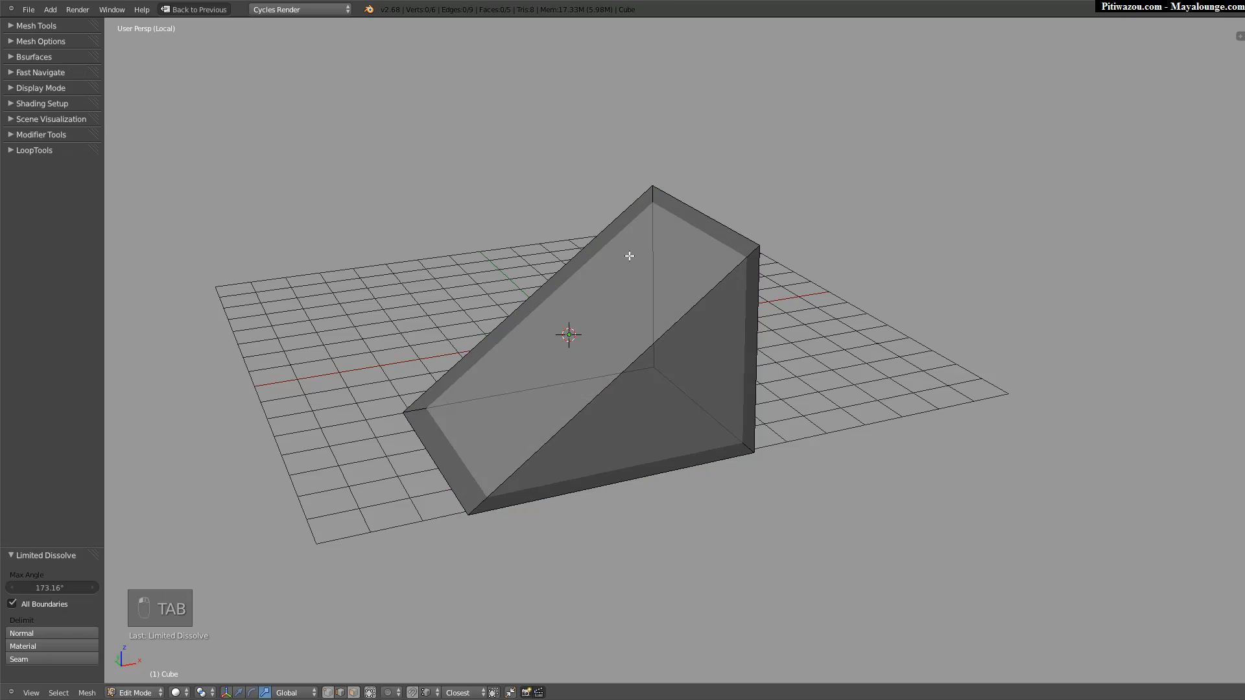
click(37, 26)
scroll(84, 324, down, 5)
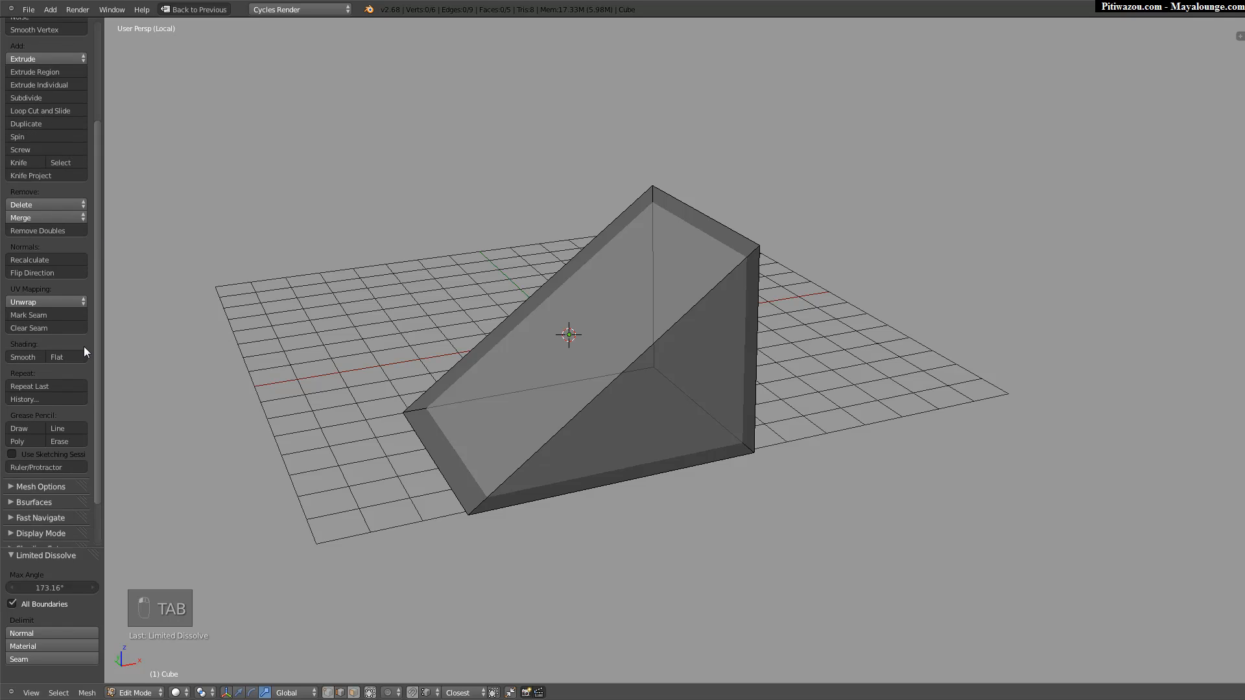
click(30, 183)
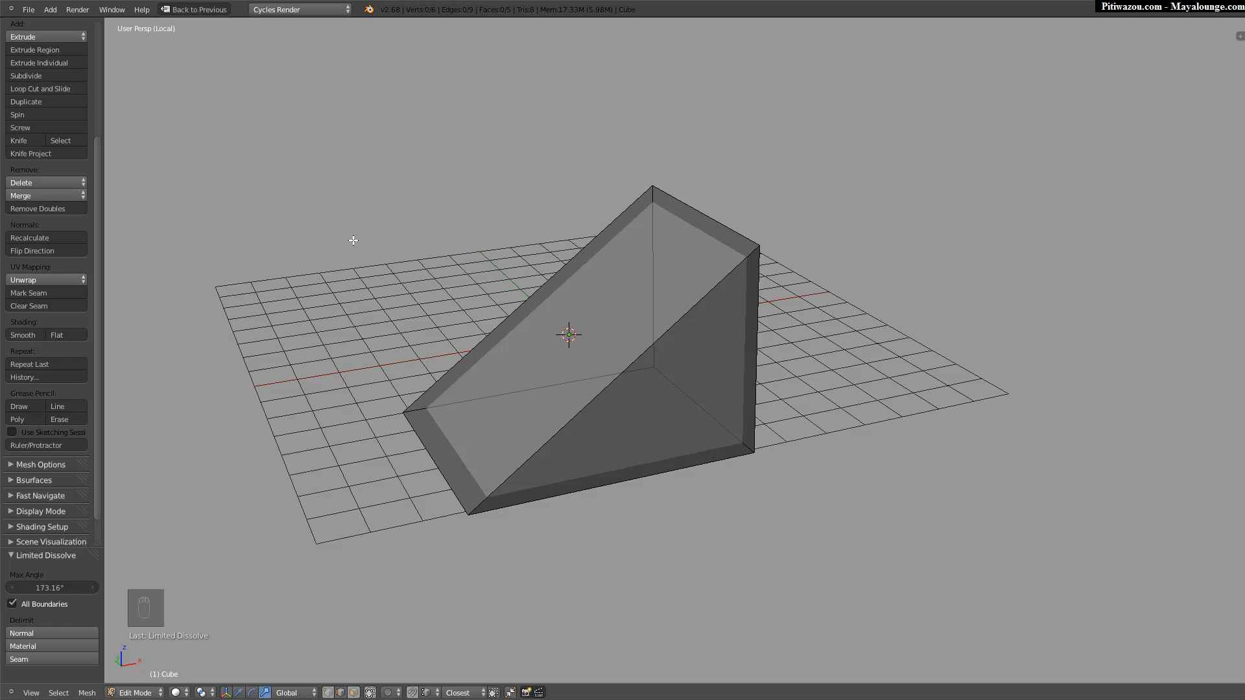
Examine the Dissolve and Merge commands in the custom menu.
middle_drag(478, 290, 495, 291)
key(space)
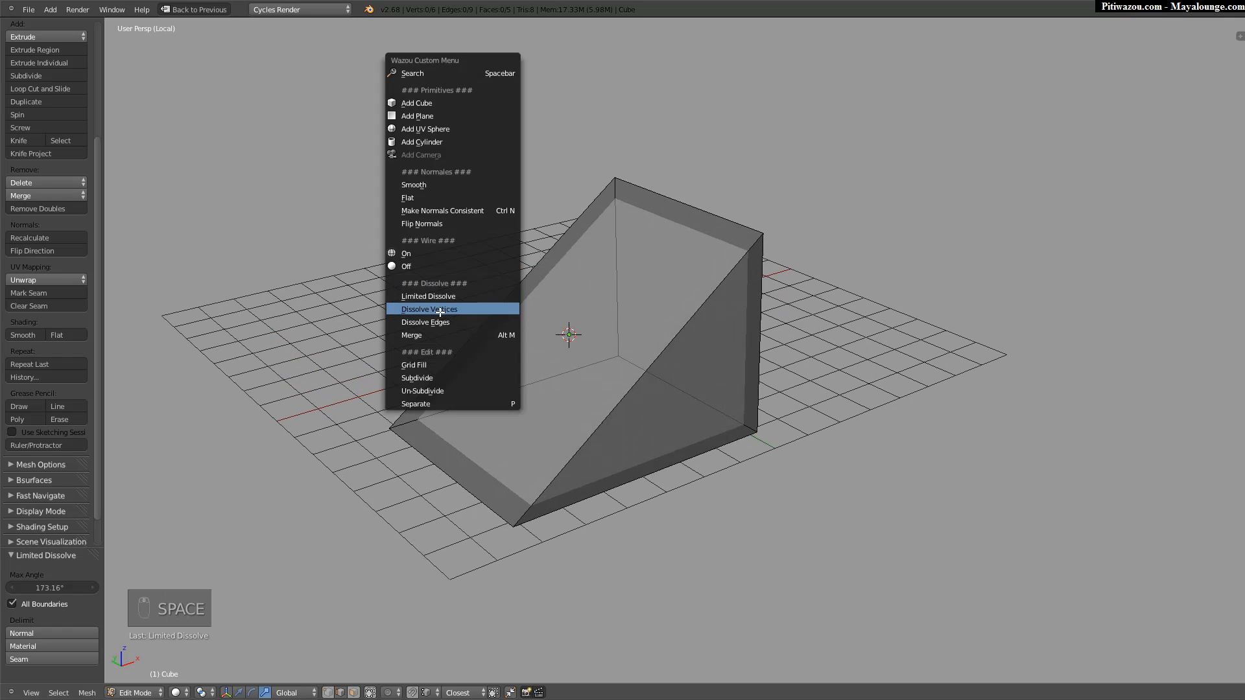
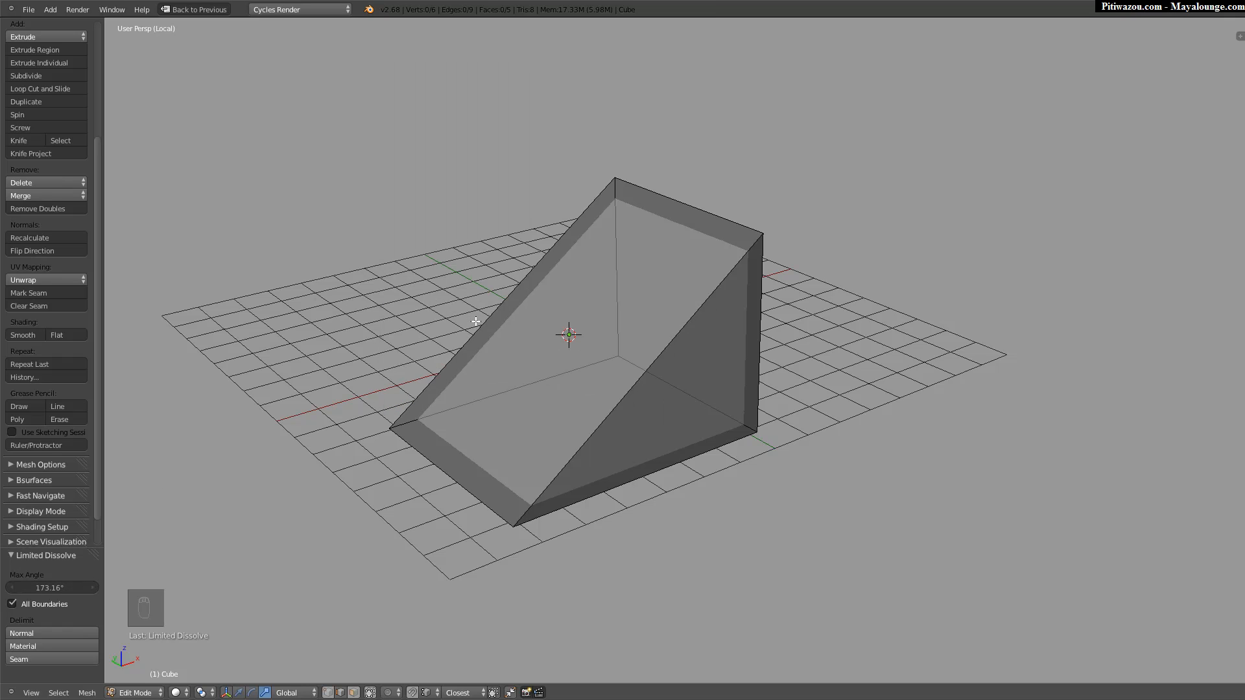
key(space)
middle_drag(603, 311, 620, 307)
key(space)
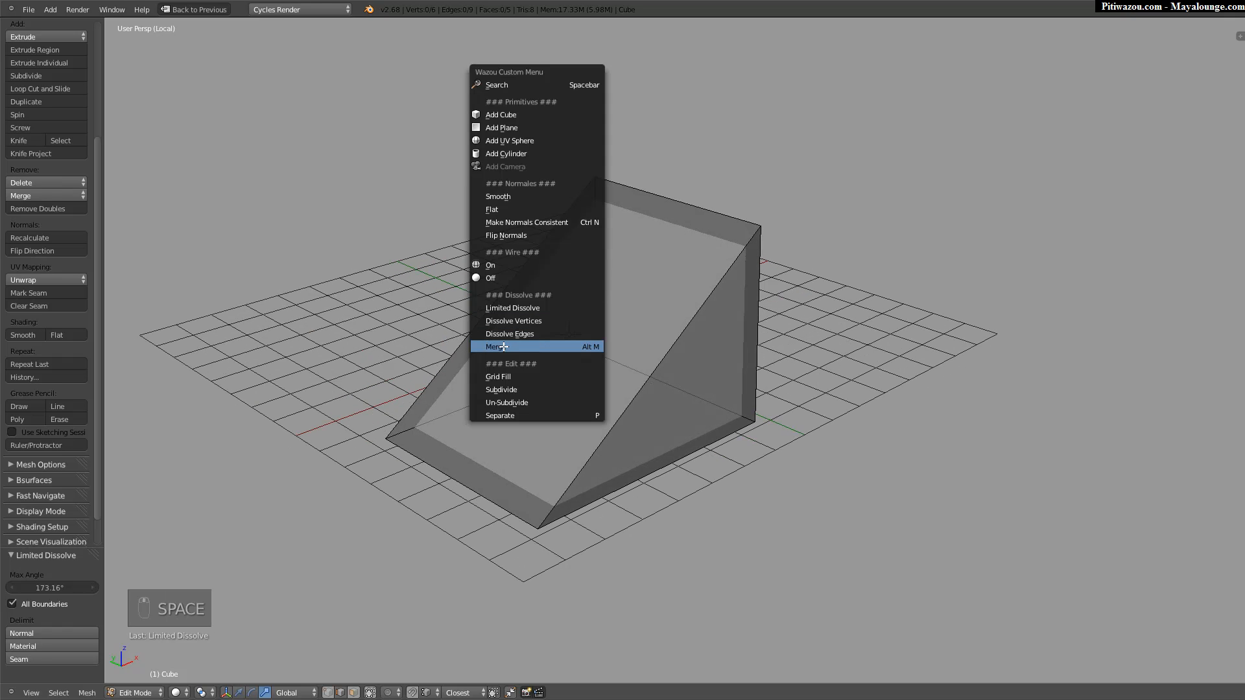
Select the wedge's upper ridge edge in edge select mode and merge it at center.
key(ctrl+Tab)
click(644, 191)
middle_click(603, 227)
drag(648, 192, 621, 211)
middle_drag(619, 223, 614, 242)
key(space)
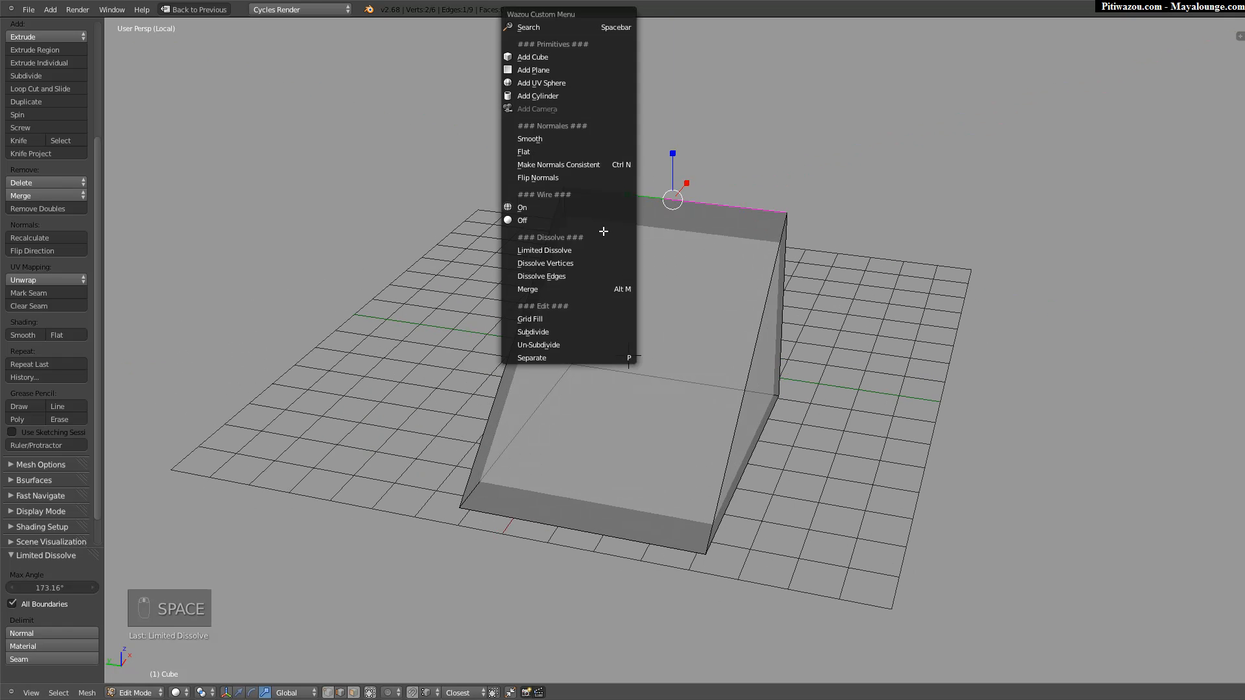
click(548, 290)
mouse_move(528, 278)
middle_down()
mouse_move(563, 270)
mouse_move(494, 273)
mouse_move(512, 291)
mouse_move(539, 263)
middle_up()
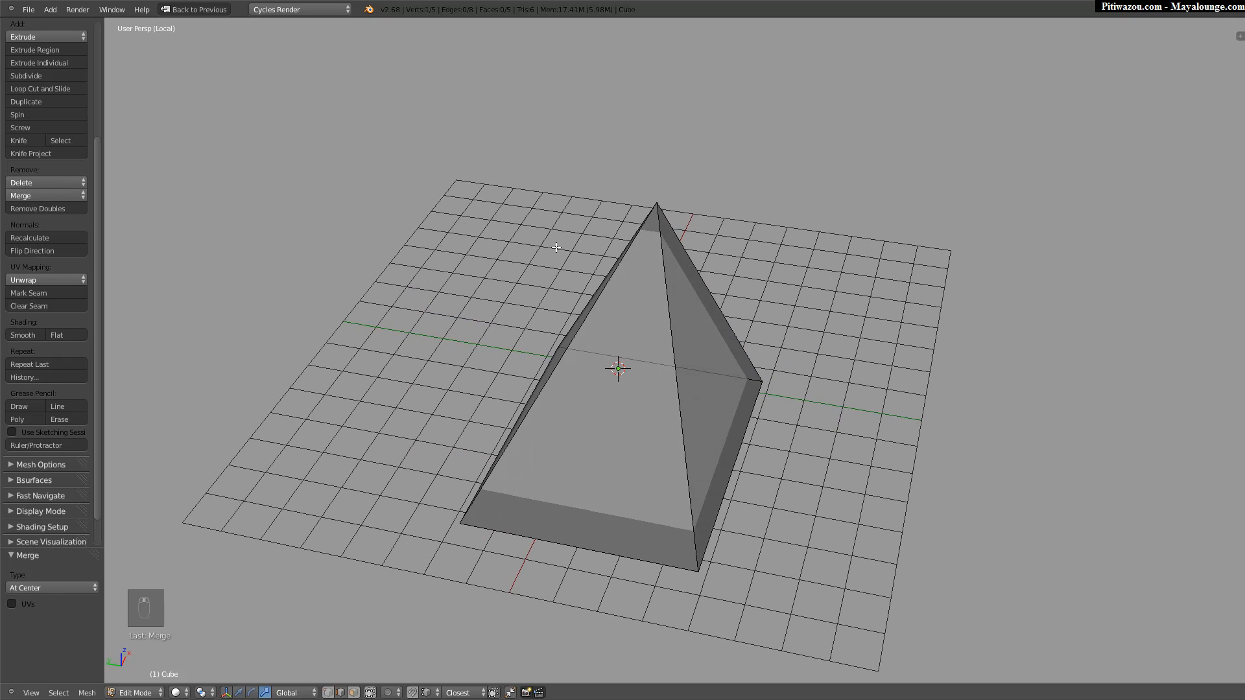
Turn snapping on and back off.
key(shift+Tab)
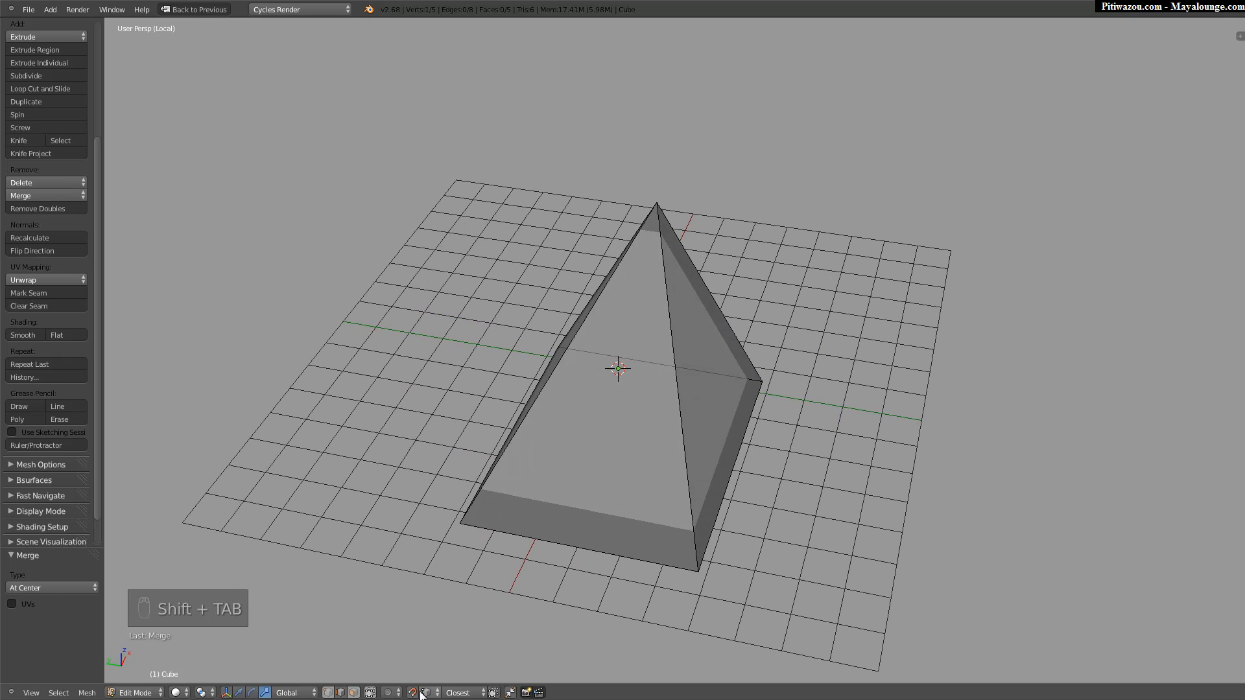
key(shift+Tab)
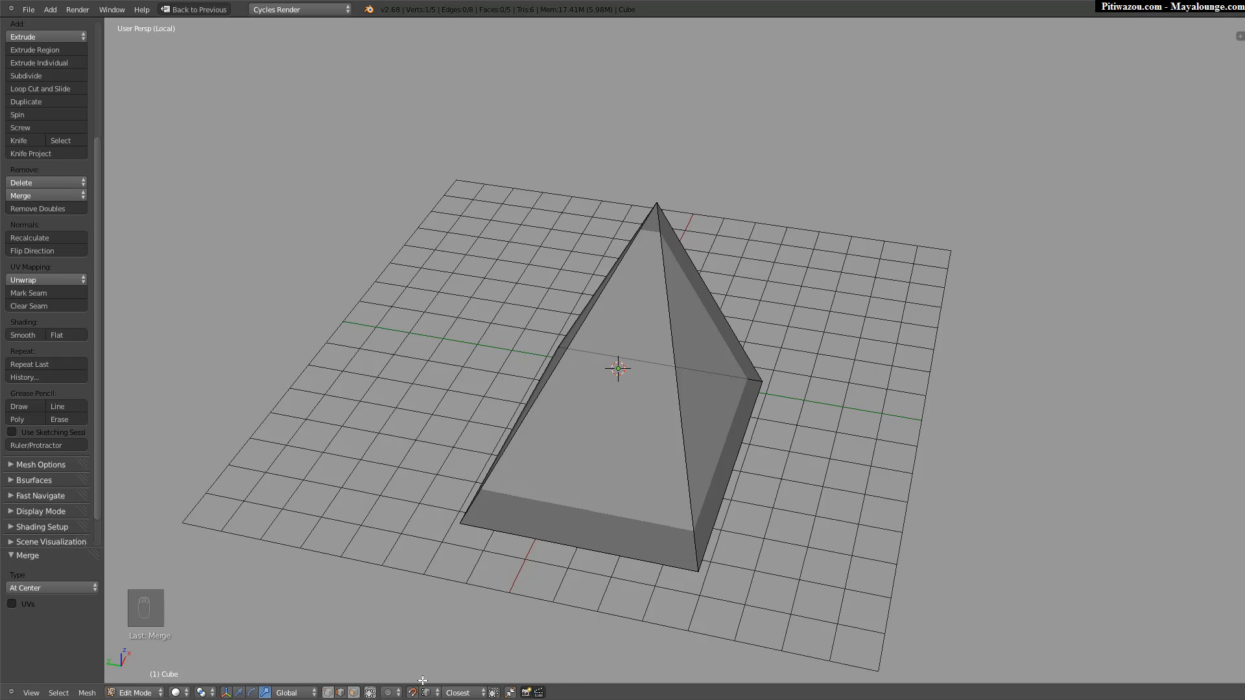
key(shift+Tab)
Select one base edge of the pyramid and merge it at center.
middle_drag(554, 305, 630, 357)
right_click(644, 374)
key(space)
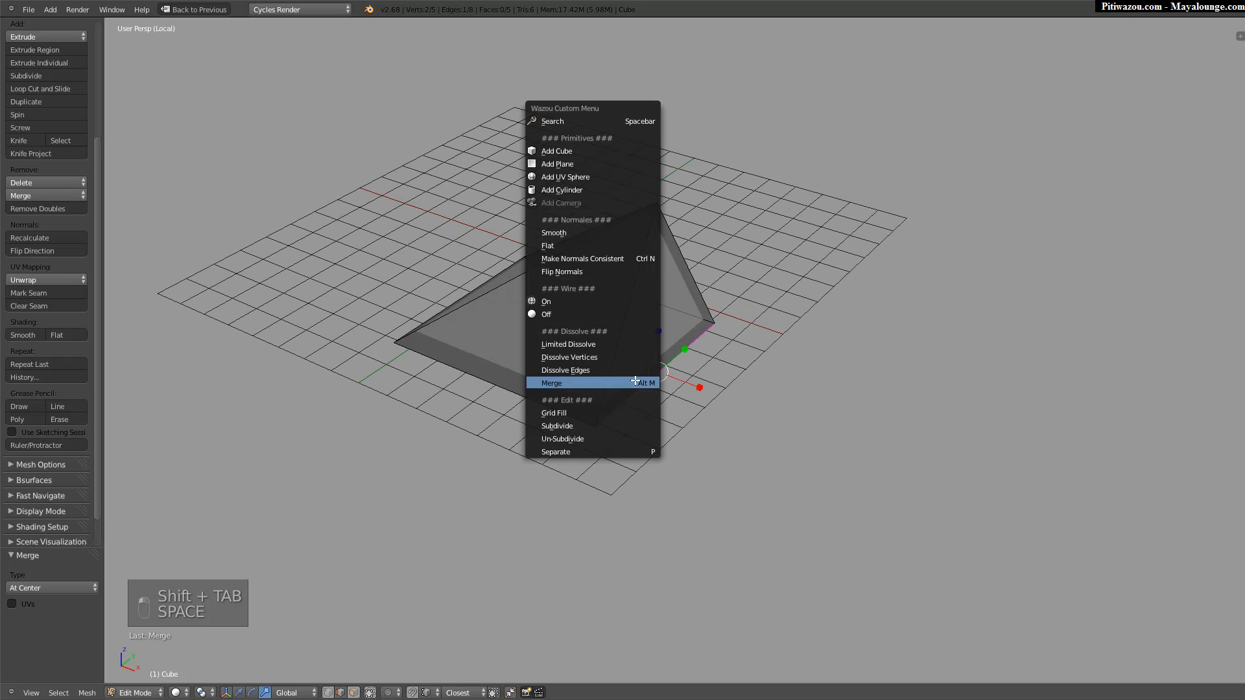
click(615, 383)
middle_drag(562, 324, 665, 331)
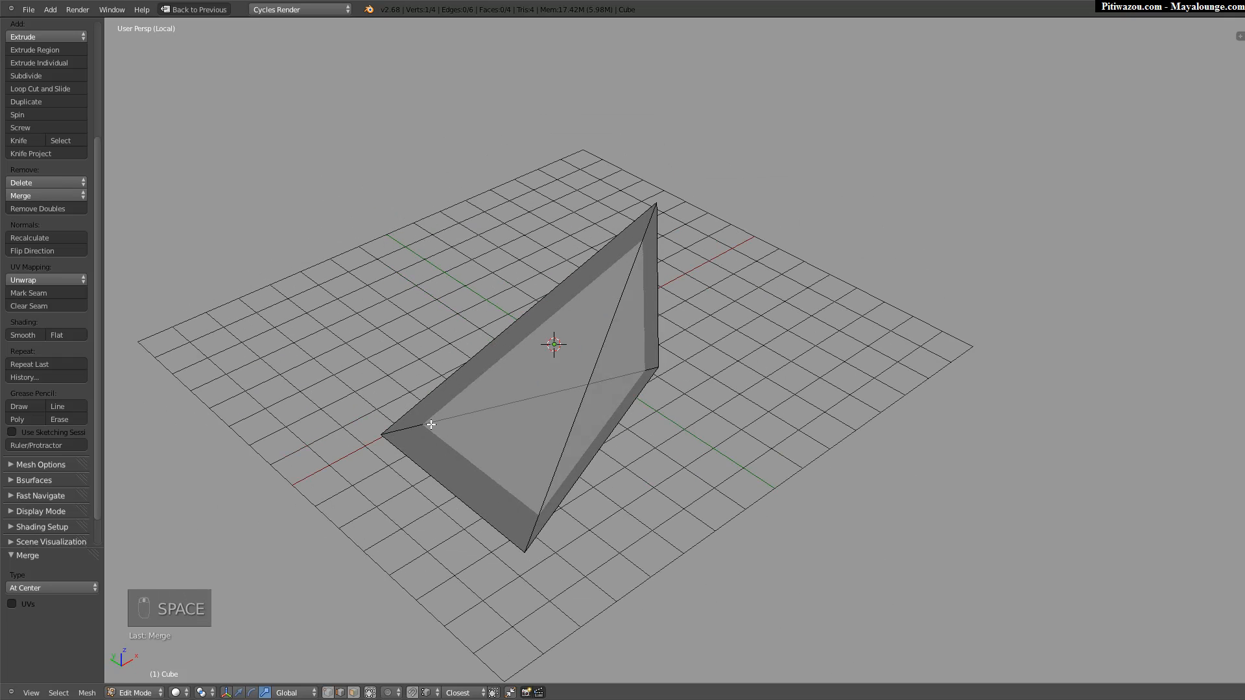
Undo the merges of the base edge and the upper ridge edge.
key(ctrl+Tab)
key(ctrl+z)
key(ctrl+z)
key(ctrl+z)
key(ctrl+z)
key(ctrl+z)
key(ctrl+z)
key(ctrl+z)
key(ctrl+z)
key(ctrl+z)
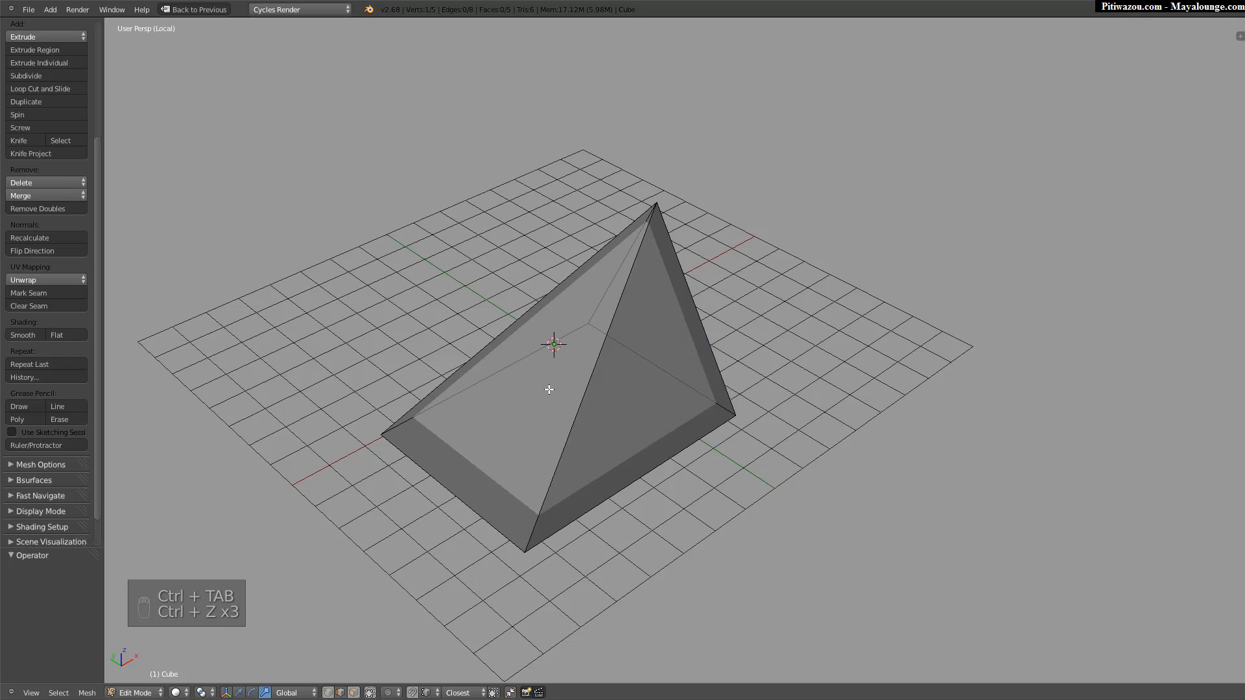
Select the wedge's two top vertices in vertex select mode and merge them at center.
key(ctrl+Tab)
click(572, 213)
click(582, 161)
shift+right_click(735, 262)
key(space)
click(610, 318)
middle_drag(512, 289, 550, 272)
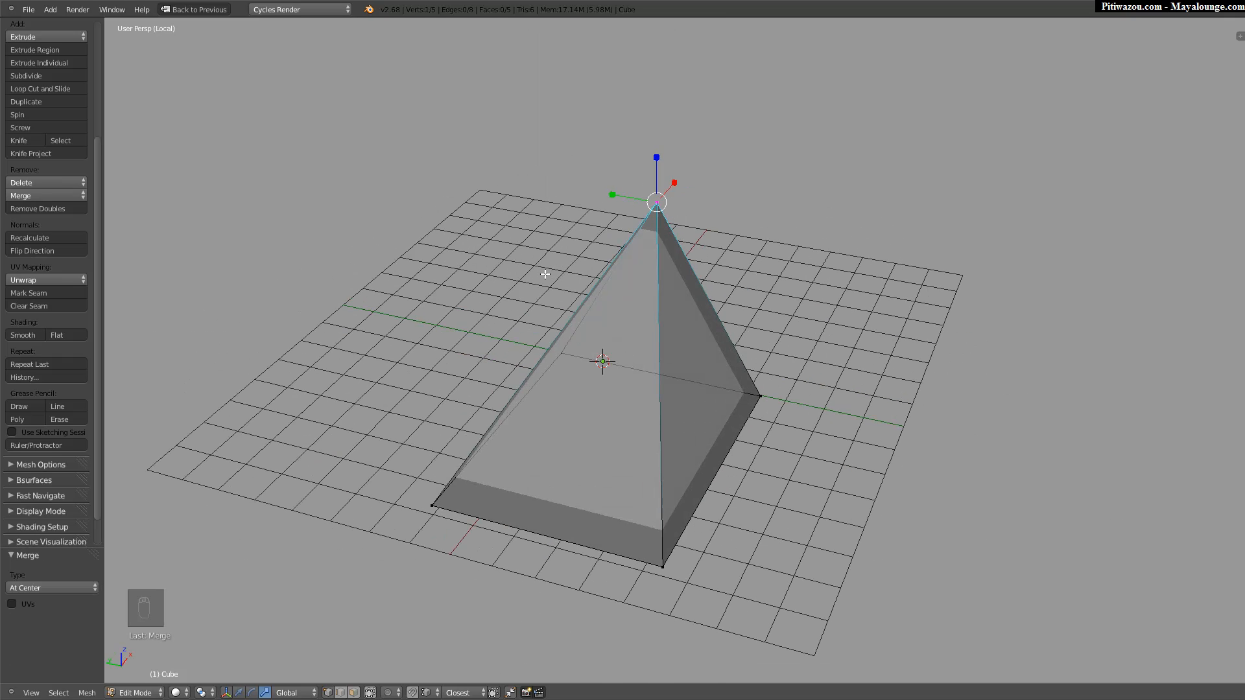
middle_drag(559, 260, 516, 258)
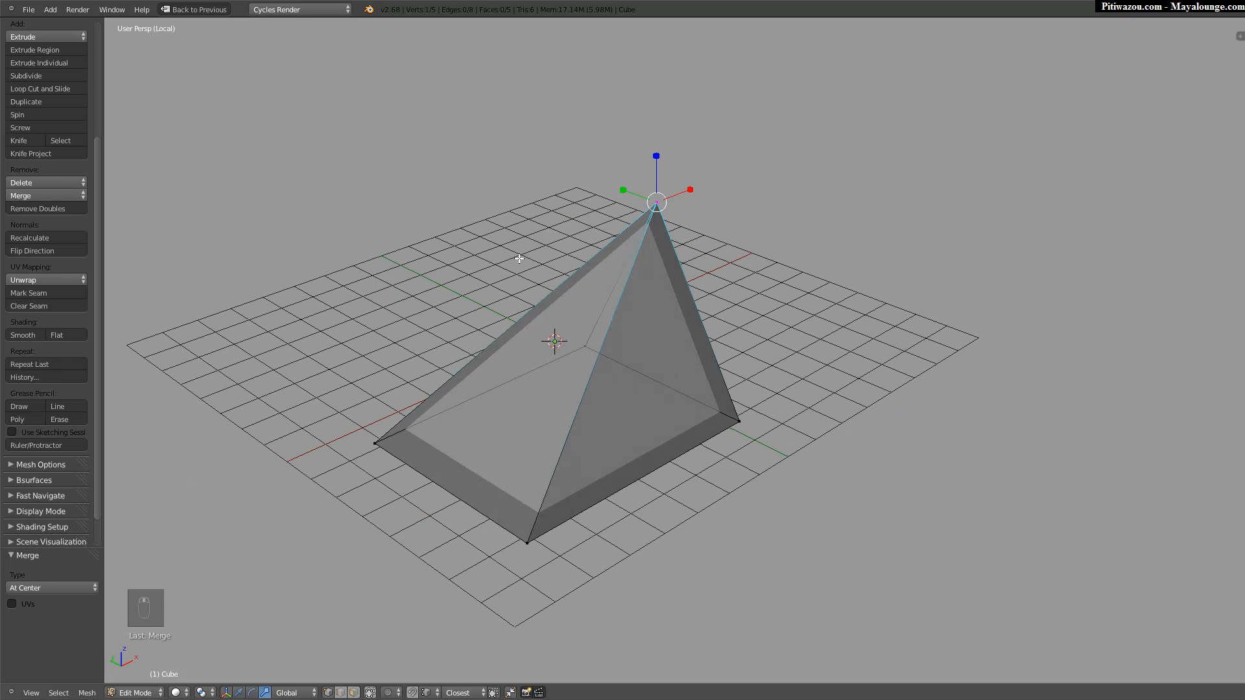
Examine the Edit commands in the custom menu, close it and return to Object Mode.
key(space)
middle_drag(560, 312, 512, 286)
key(space)
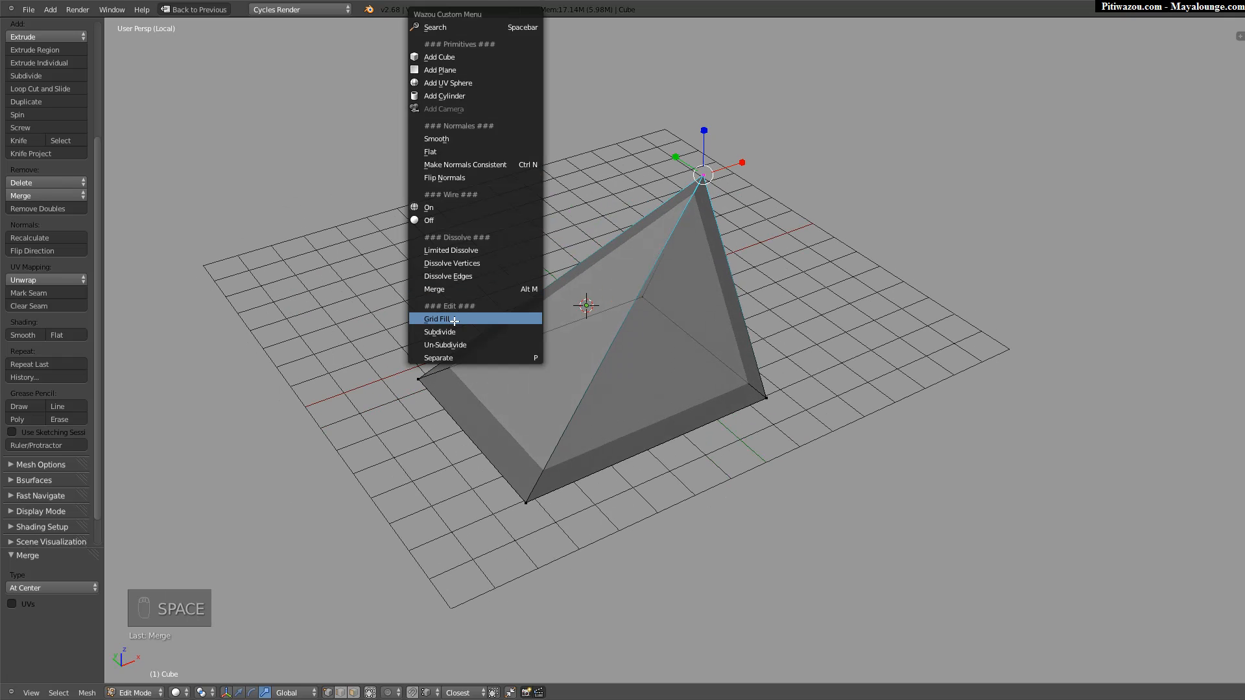
key(Escape)
key(Tab)
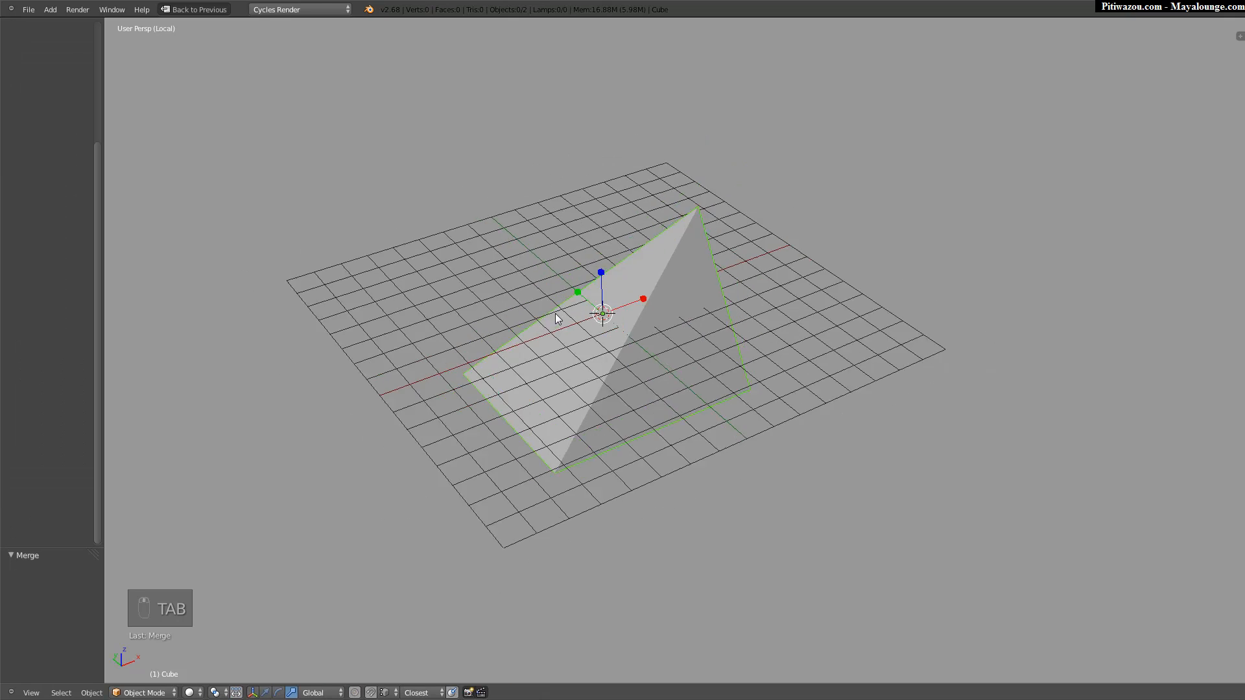
Delete the wedge object from the scene.
scroll(554, 315, down, 1)
key(x)
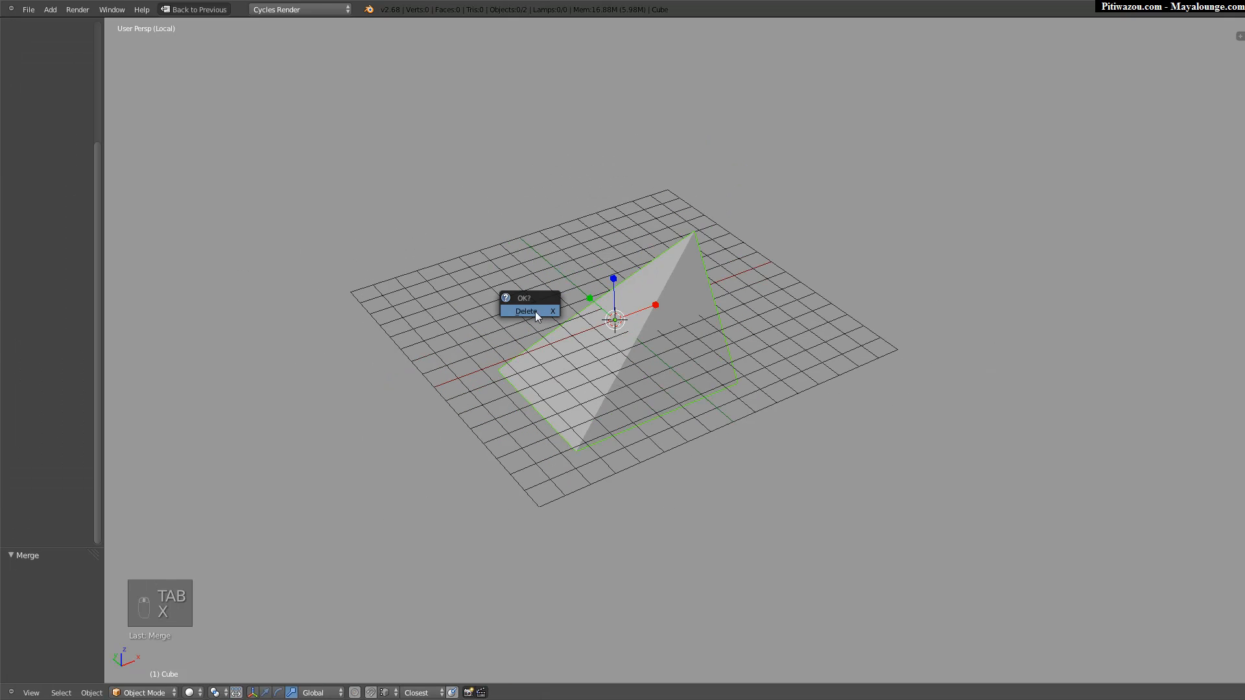
click(535, 312)
Add a UV sphere and scale it up by about 5.235.
key(space)
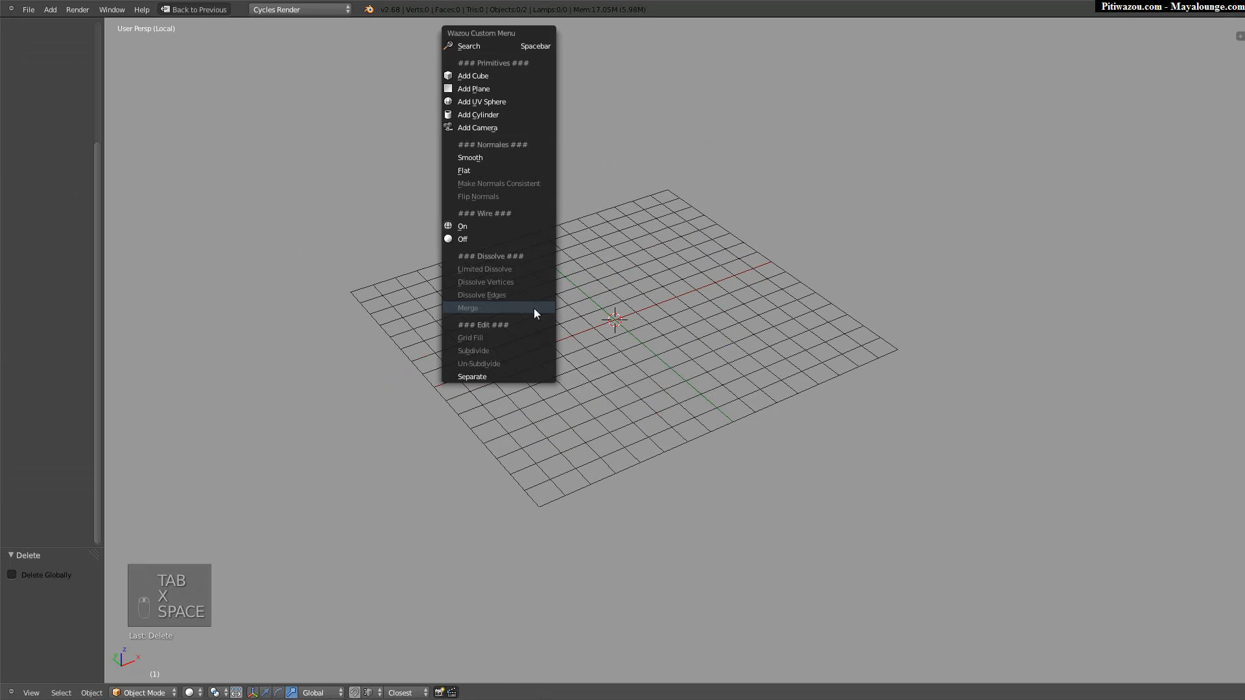
click(488, 101)
key(s)
key(s)
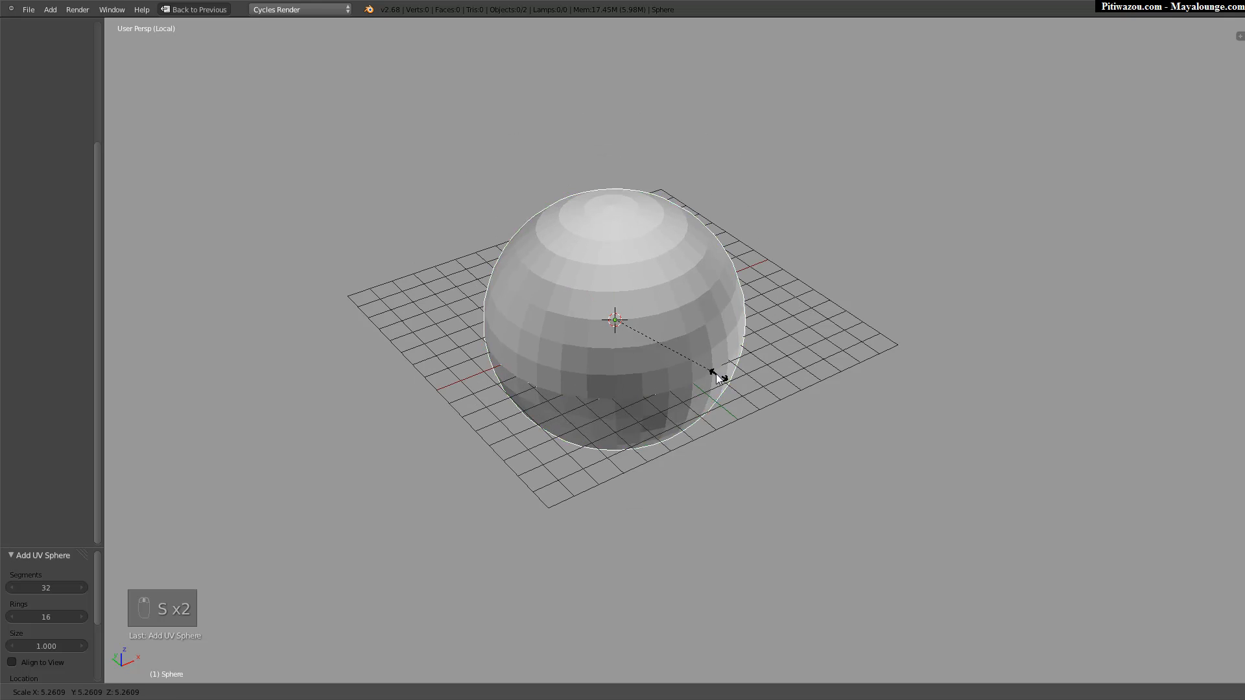
click(716, 369)
Apply smooth shading to the sphere and turn on its wireframe display through the custom menu.
key(space)
key(Escape)
key(space)
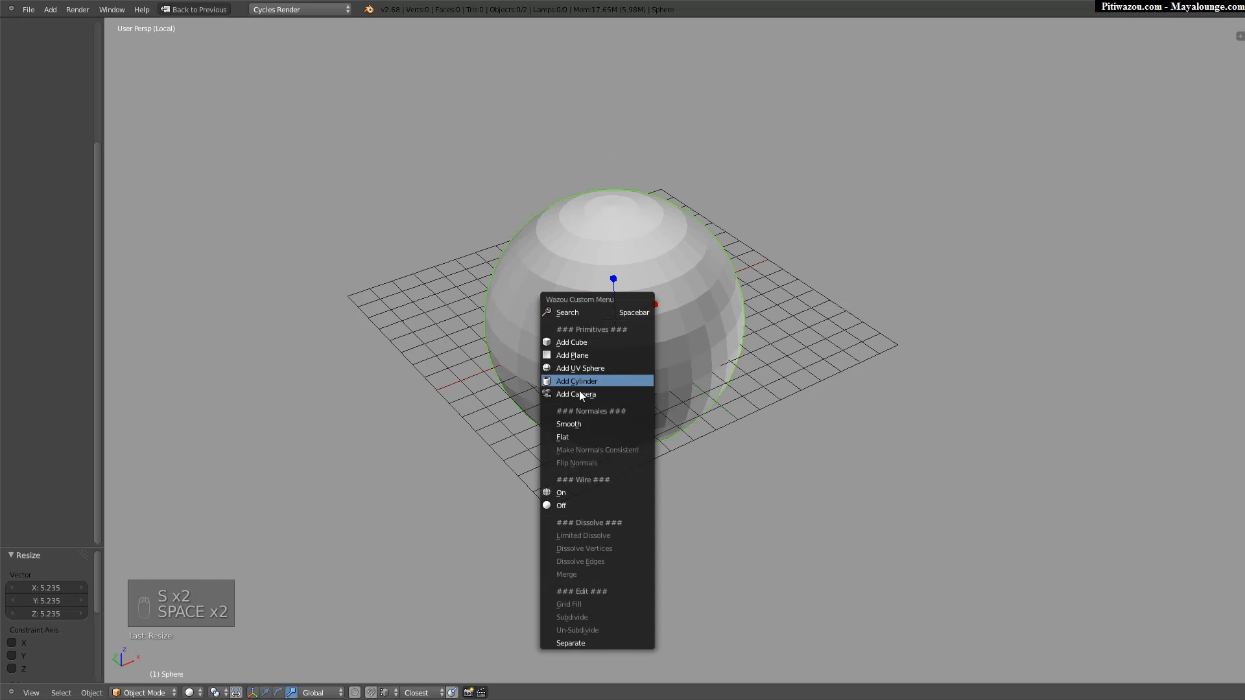
click(569, 434)
middle_drag(633, 364, 533, 322)
scroll(569, 317, up, 3)
key(space)
click(495, 383)
scroll(533, 326, up, 2)
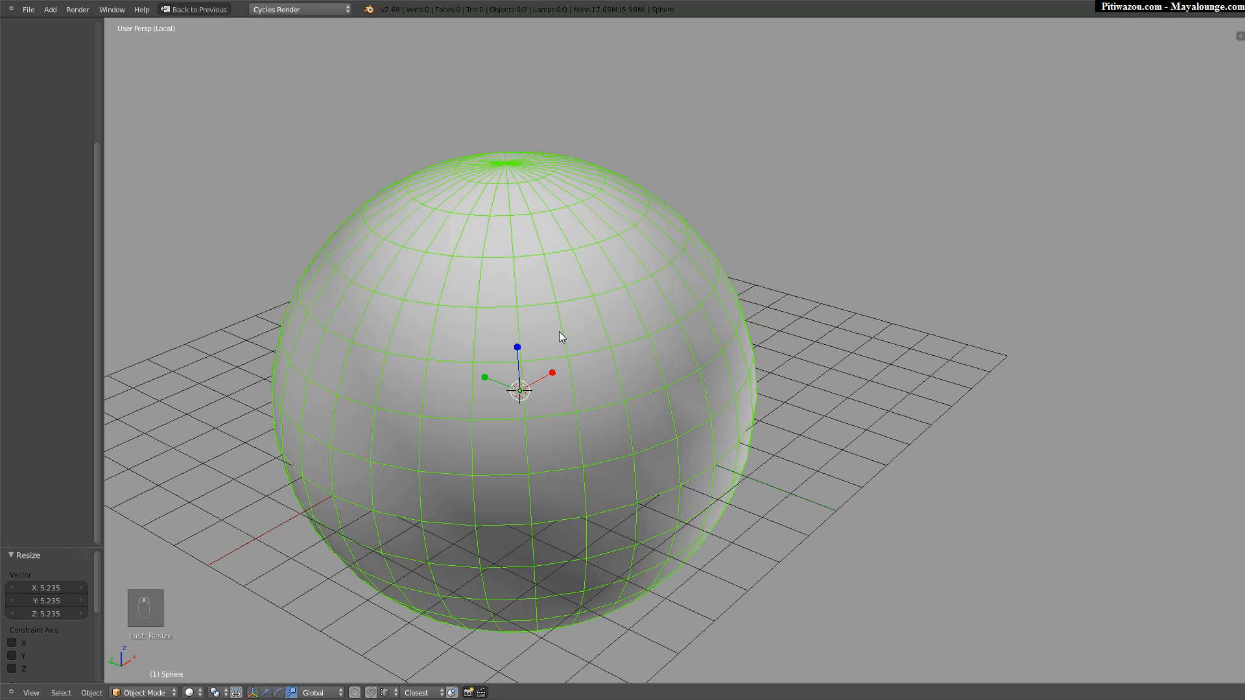
Put the sphere in Edit Mode and switch to edge selection.
key(ctrl+Tab)
key(Tab)
click(584, 328)
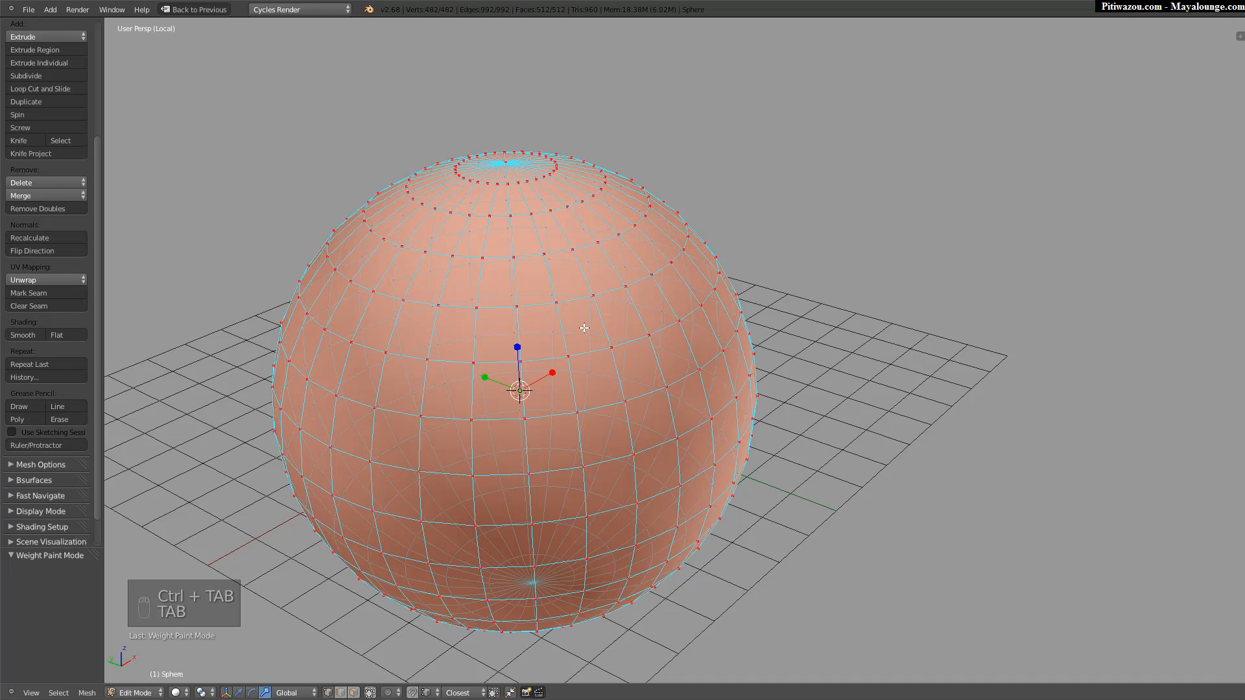
key(ctrl+Tab)
click(589, 347)
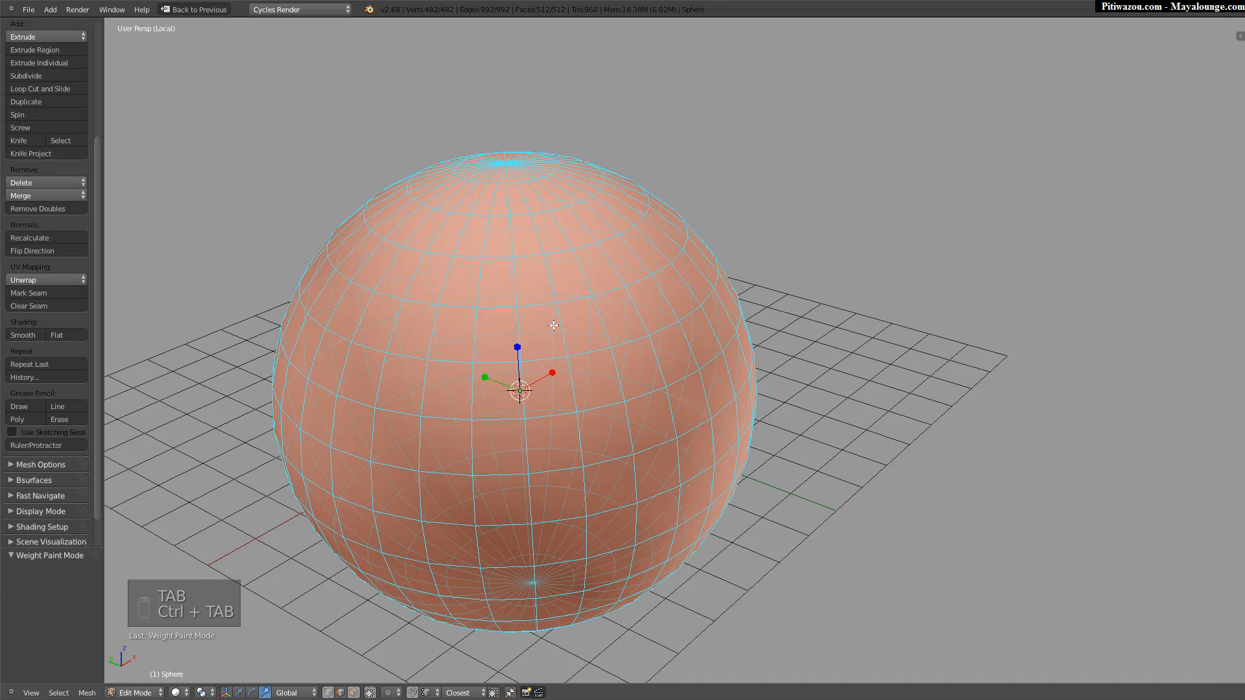
Clear the selection, limit selection to visible geometry, and select five adjacent edges in one horizontal row of the sphere.
key(a)
right_click(538, 357)
shift+right_click(614, 351)
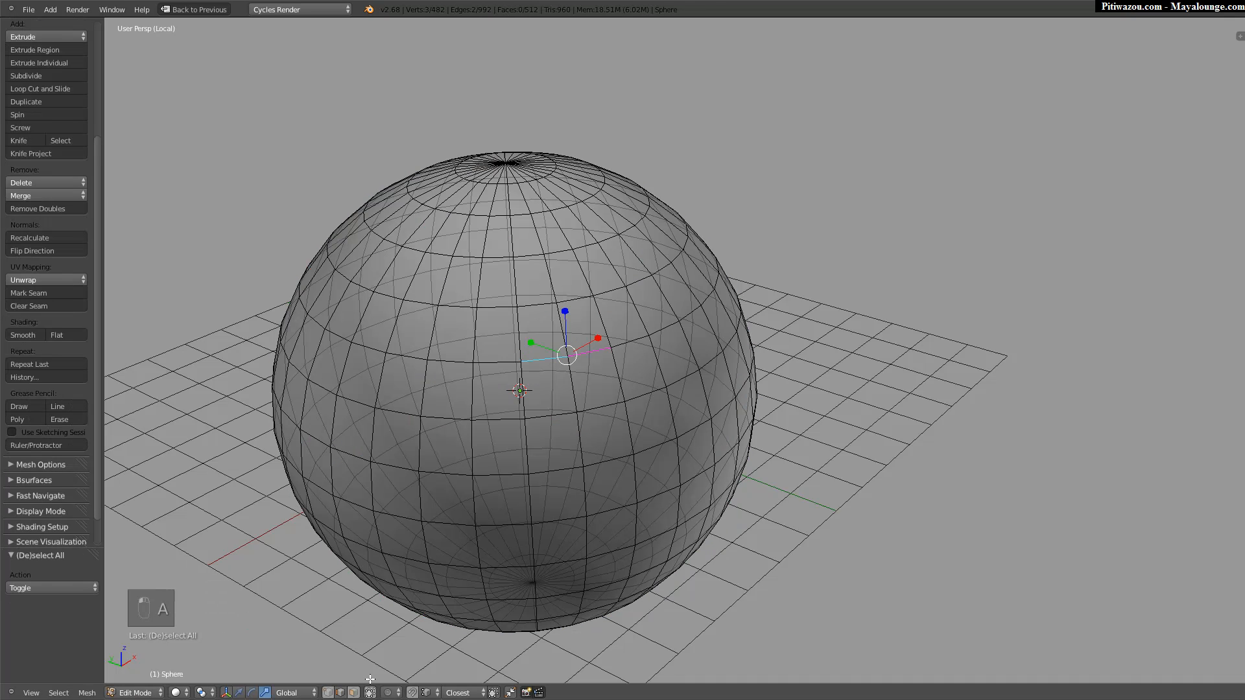
middle_drag(562, 392, 537, 387)
shift+right_click(635, 360)
shift+right_click(680, 360)
shift+right_click(727, 357)
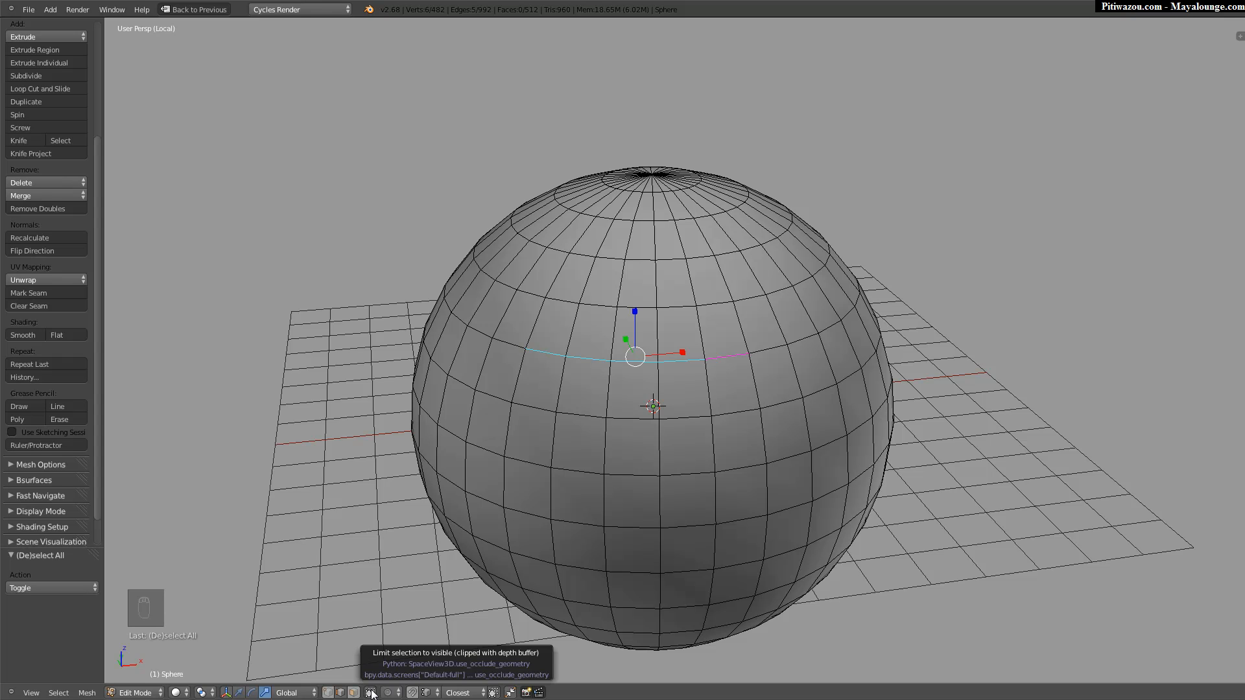
In face select mode, select a 4 × 4 block of faces on the sphere's front and delete those faces.
key(ctrl+Tab)
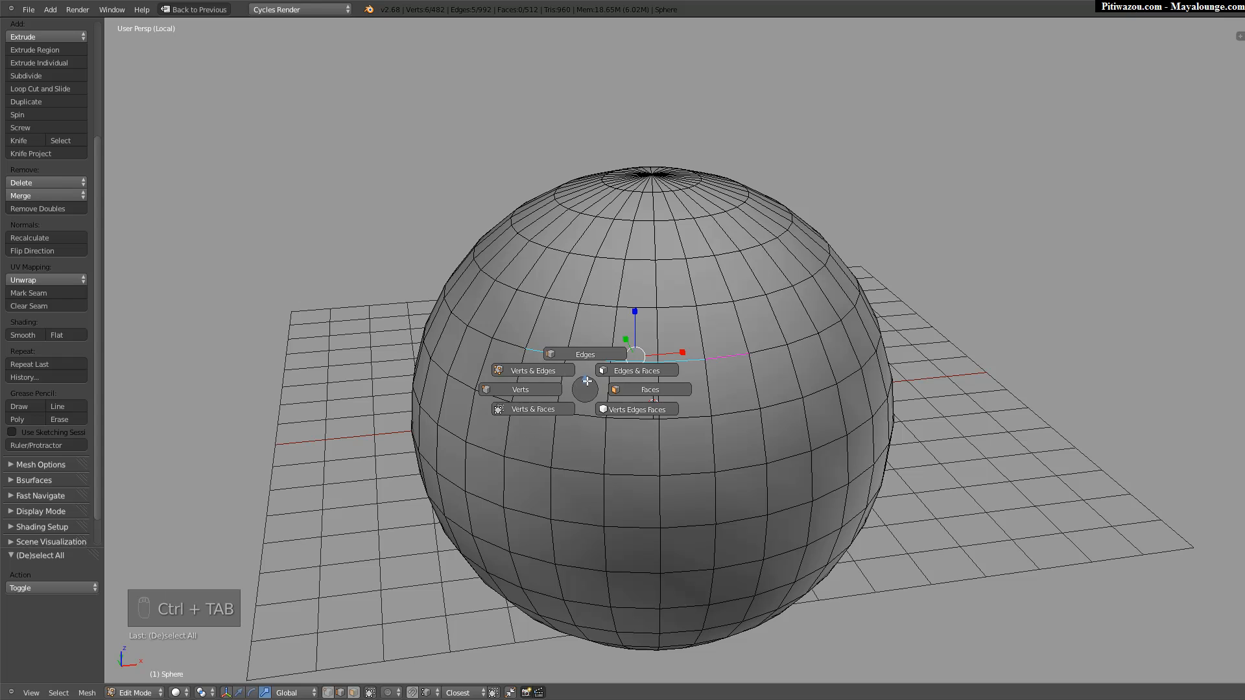
click(626, 389)
right_click(541, 389)
shift+right_click(595, 407)
shift+right_click(633, 389)
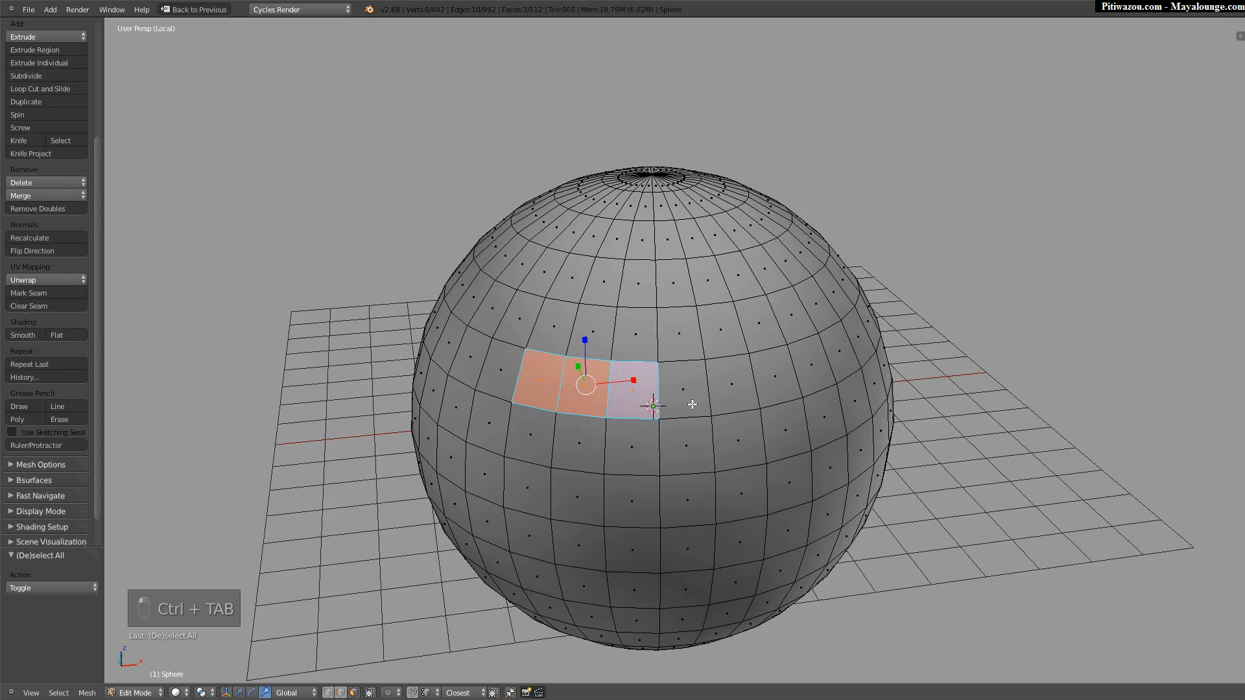
shift+right_click(683, 389)
key(c)
mouse_move(534, 422)
mouse_down()
mouse_move(678, 457)
mouse_move(512, 473)
mouse_move(574, 535)
mouse_move(590, 504)
mouse_up()
middle_drag(480, 437, 471, 530)
right_click(470, 529)
mouse_move(476, 475)
middle_down()
mouse_move(538, 457)
mouse_move(538, 388)
middle_up()
key(x)
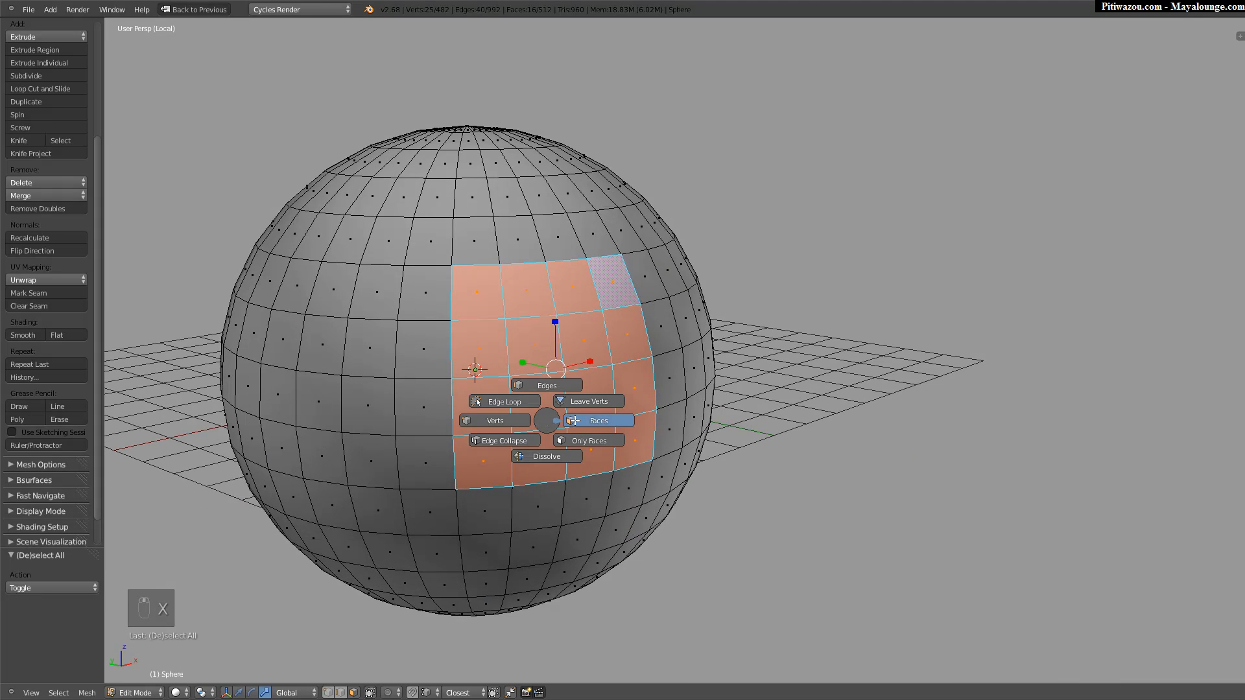
click(583, 422)
In edge select mode, select the hole's four upper and four lower border edges and close the hole with Grid Fill.
middle_drag(629, 436, 574, 321)
key(ctrl+Tab)
click(483, 263)
alt+right_click(493, 260)
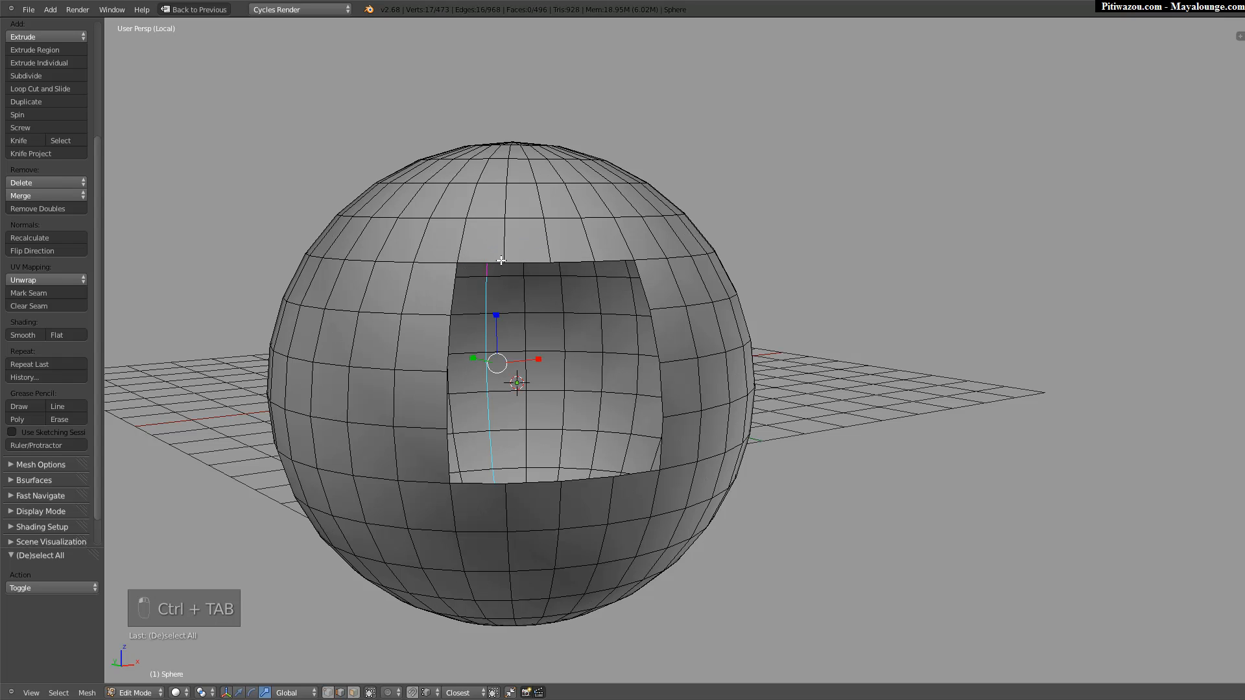
alt+click(525, 260)
click(490, 260)
shift+click(542, 262)
shift+click(588, 261)
shift+click(612, 261)
shift+click(486, 483)
shift+click(537, 482)
shift+click(589, 480)
shift+click(639, 469)
key(space)
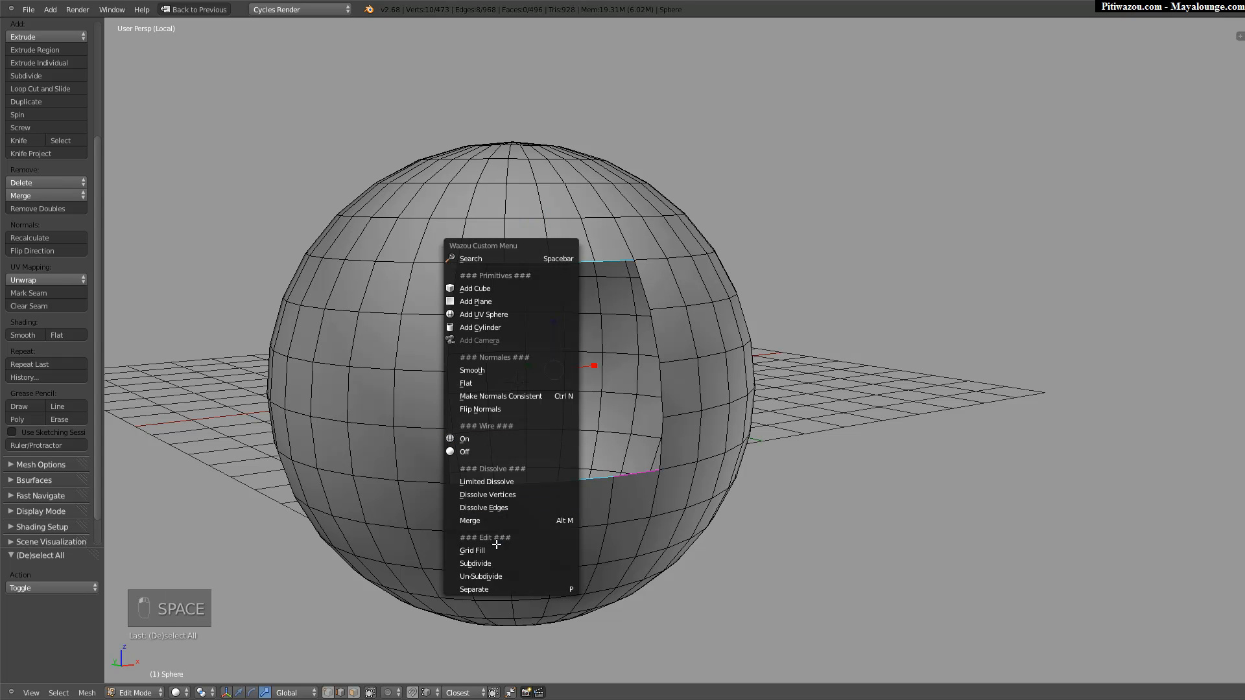
middle_drag(506, 538, 553, 302)
Switch the sphere to Sculpt Mode and set the brush radius to about 200.
middle_drag(493, 417, 574, 385)
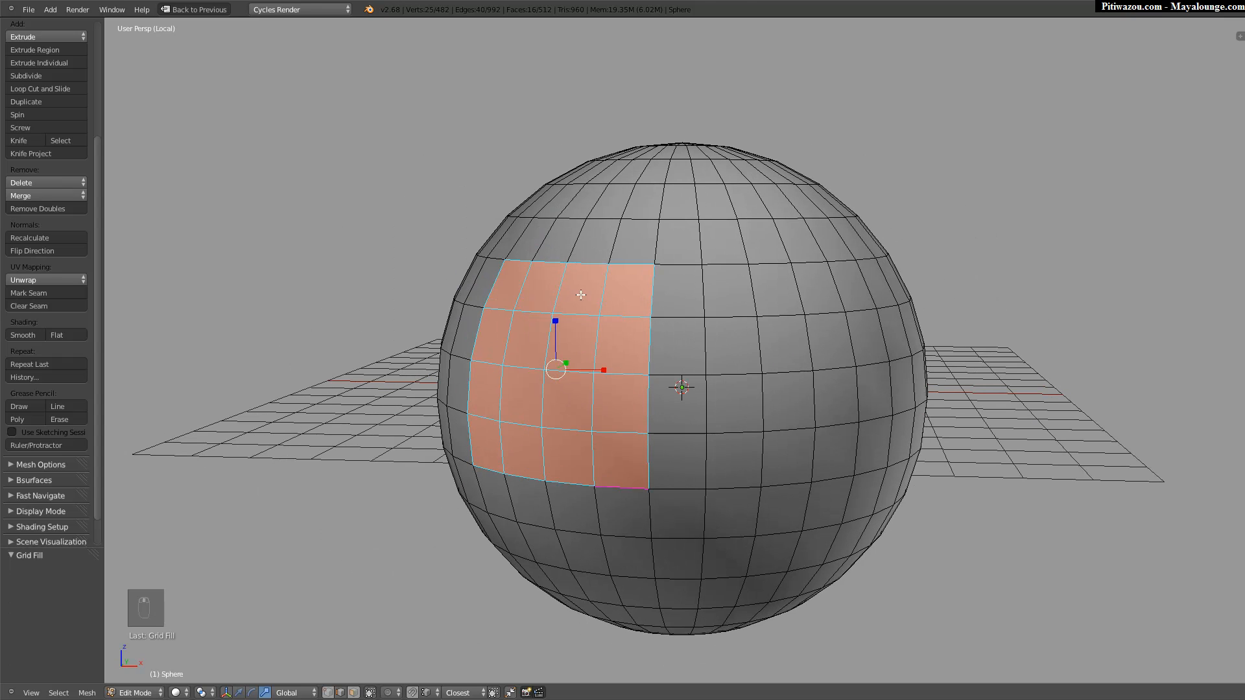
middle_drag(524, 304, 585, 377)
mouse_move(568, 304)
middle_down()
mouse_move(427, 311)
mouse_move(585, 312)
middle_up()
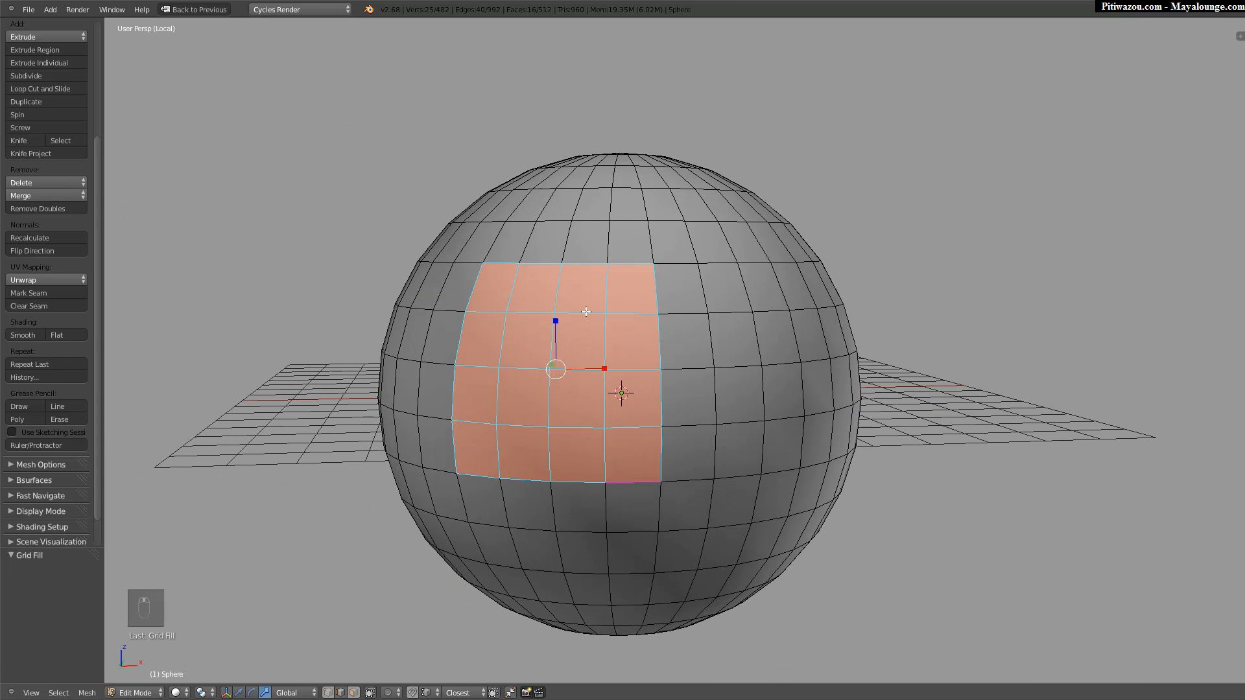
mouse_move(485, 301)
middle_down()
mouse_move(289, 430)
mouse_move(361, 422)
mouse_move(656, 281)
mouse_move(487, 333)
mouse_move(551, 310)
mouse_move(508, 307)
middle_up()
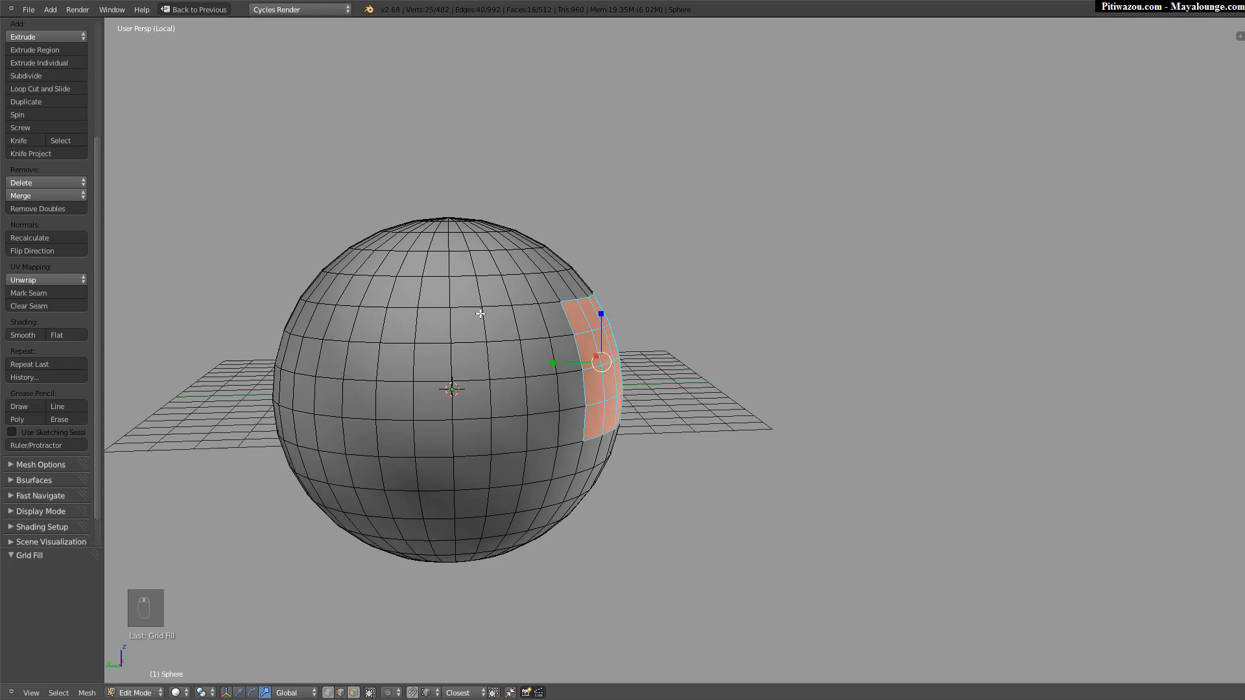
key(Tab)
click(581, 340)
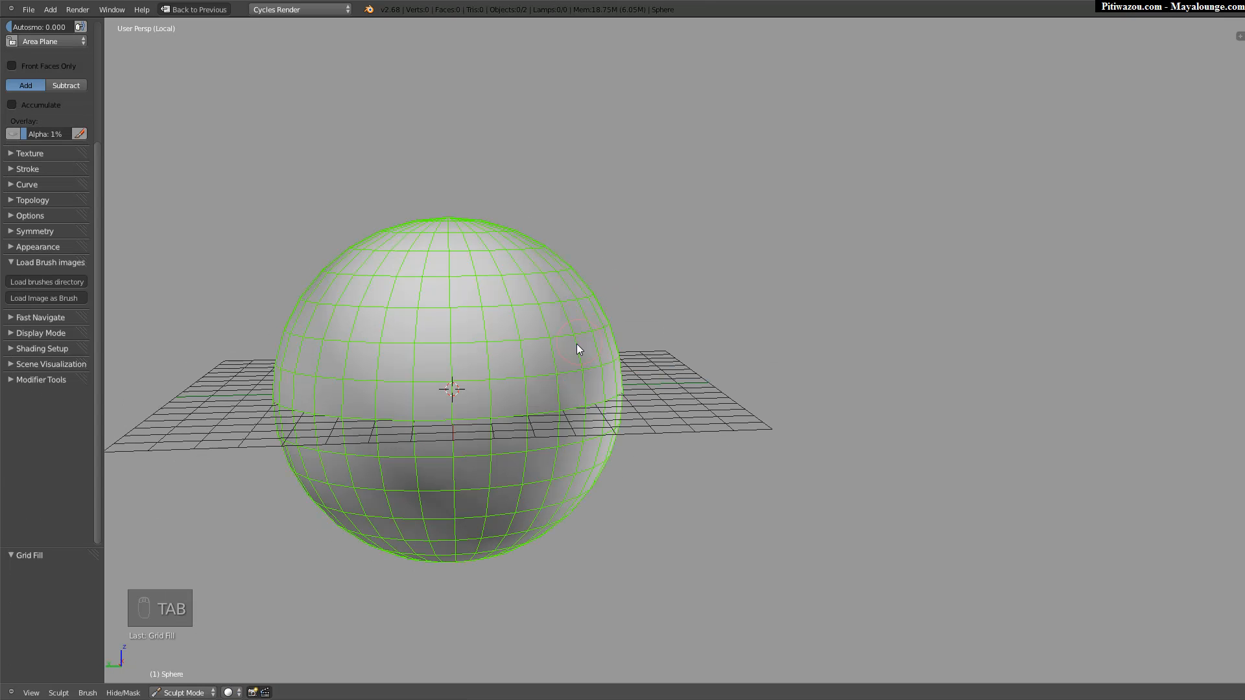
key(f)
click(678, 329)
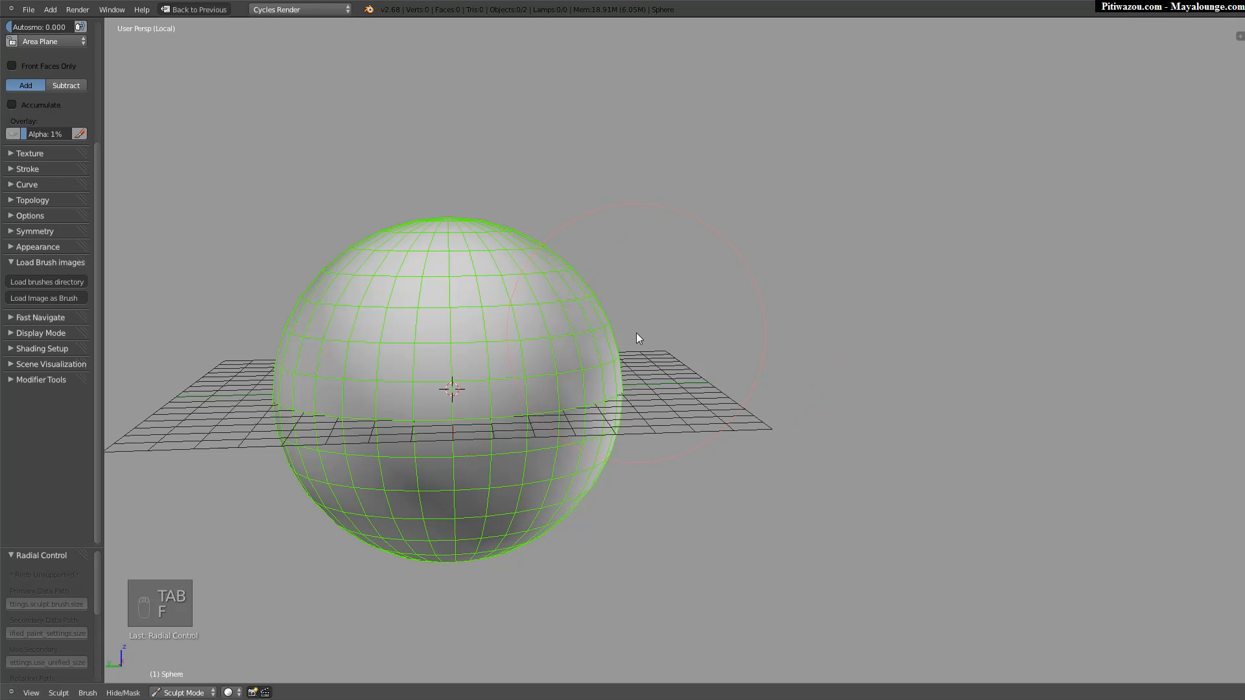
Push the sphere's patched side inward with the Grab brush and smooth the dent.
key(g)
drag(592, 337, 486, 363)
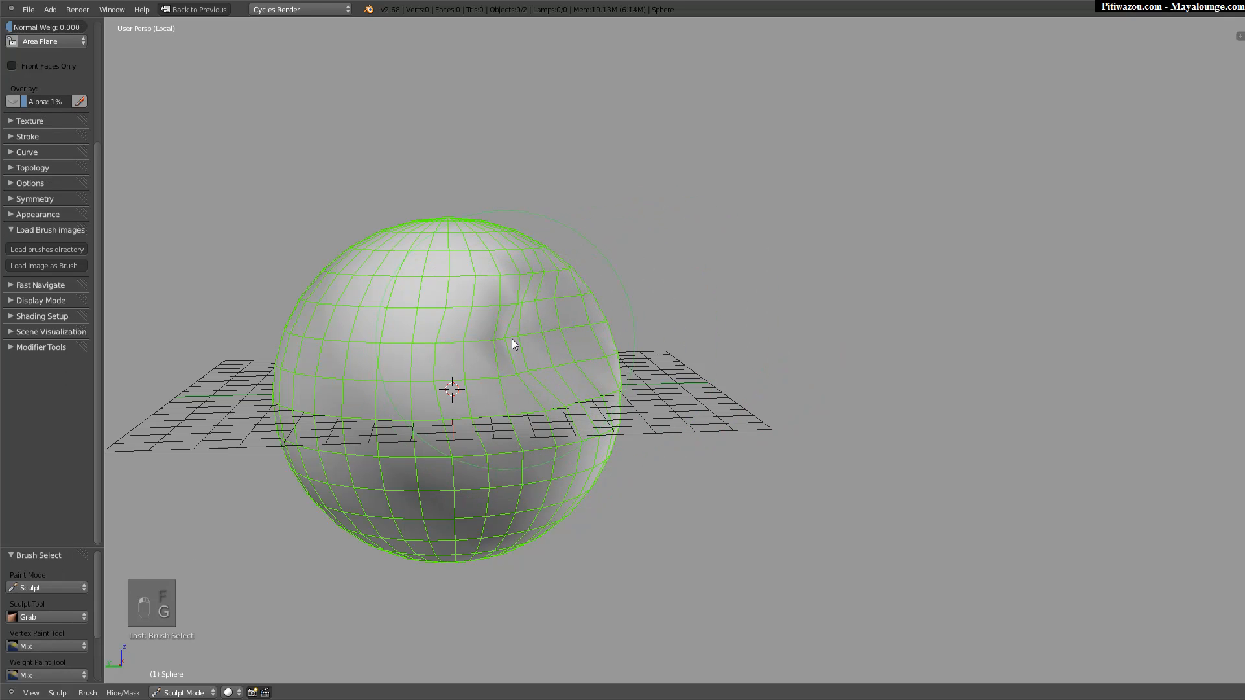
mouse_move(516, 296)
shift+mouse_down()
mouse_move(543, 345)
mouse_move(586, 360)
mouse_move(574, 363)
mouse_move(577, 399)
shift+mouse_up()
Show the brush settings, adjust the brush strength and pull the sphere's upper side inward with the Grab brush.
drag(93, 169, 93, 70)
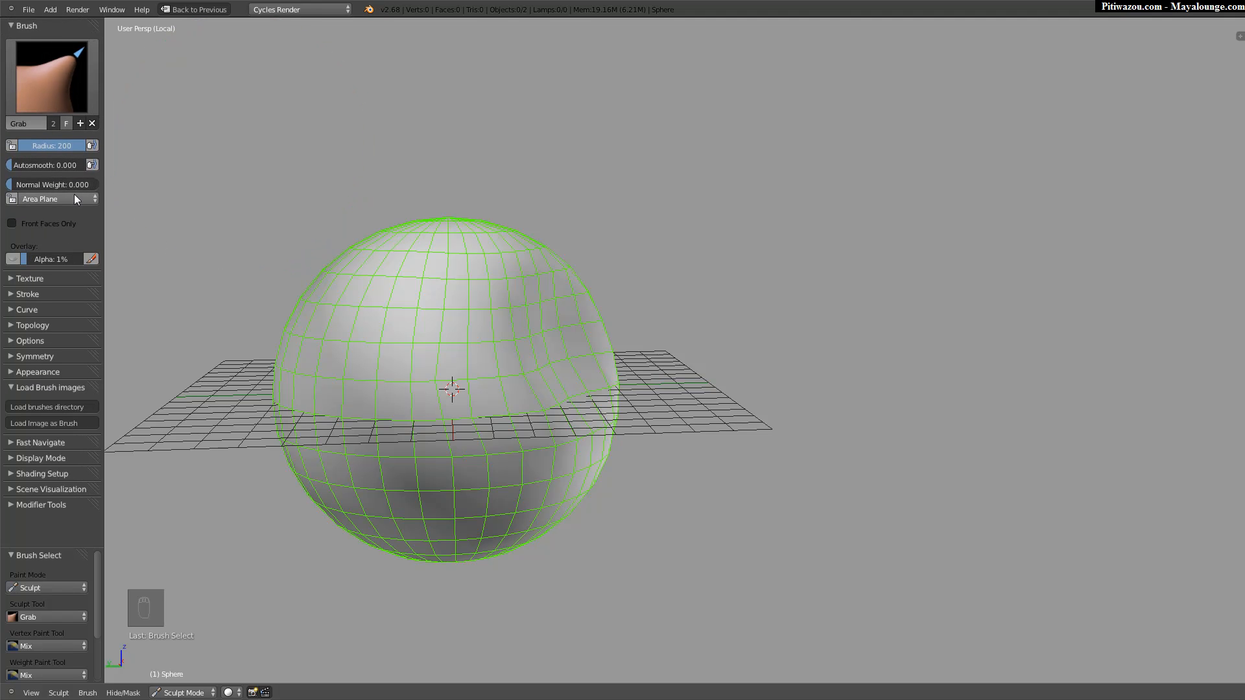
key(shift+f)
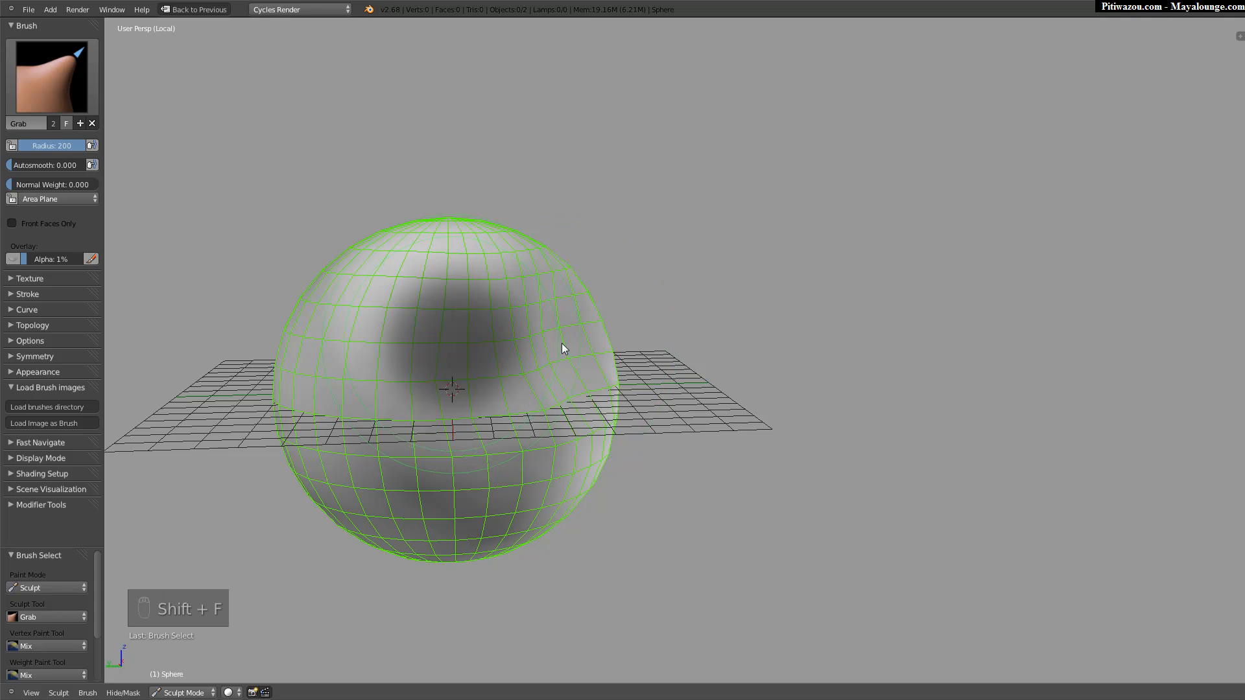
click(582, 348)
drag(585, 316, 500, 341)
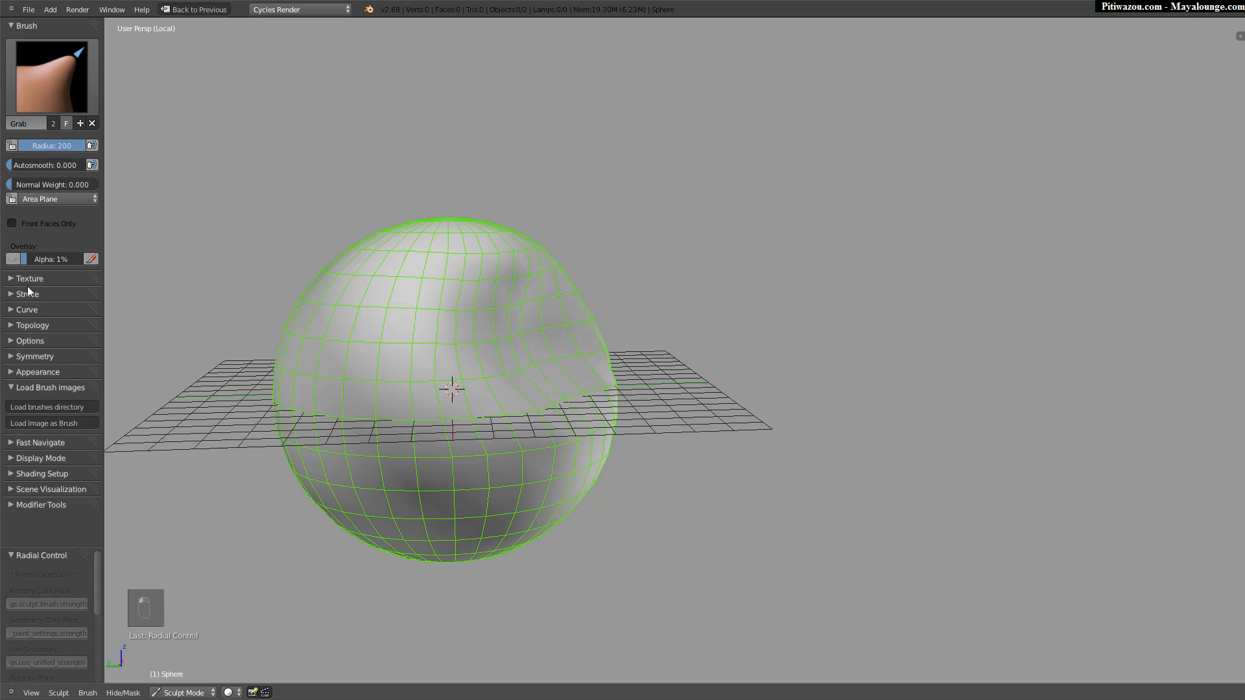
Lower the first point of the Grab brush's falloff curve to about 0.381 and try a short stroke on the dent.
click(46, 295)
click(43, 293)
click(32, 314)
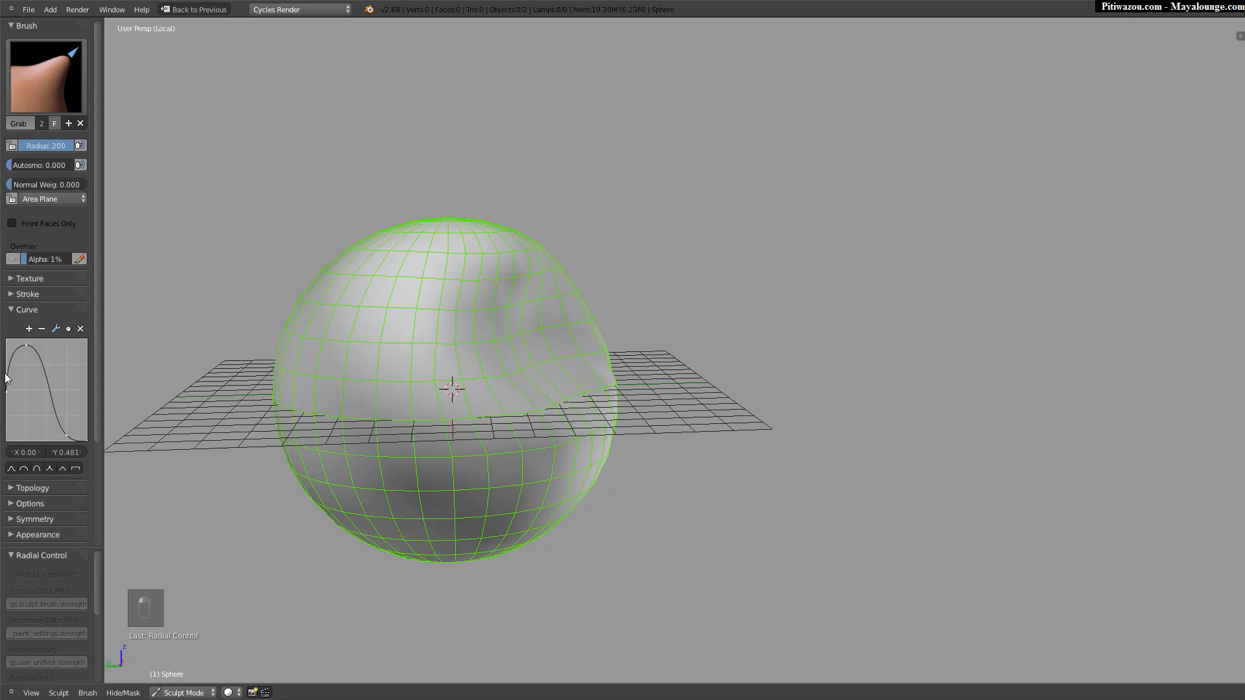
drag(38, 409, 7, 402)
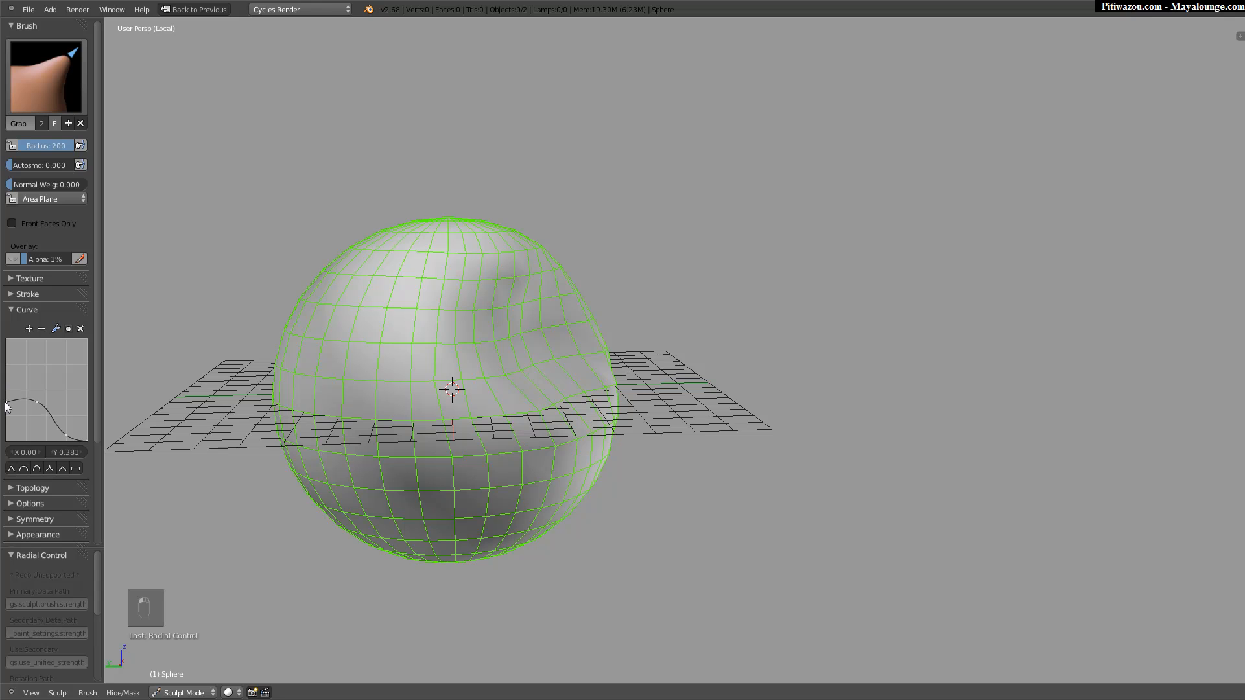
drag(517, 327, 488, 320)
key(ctrl+z)
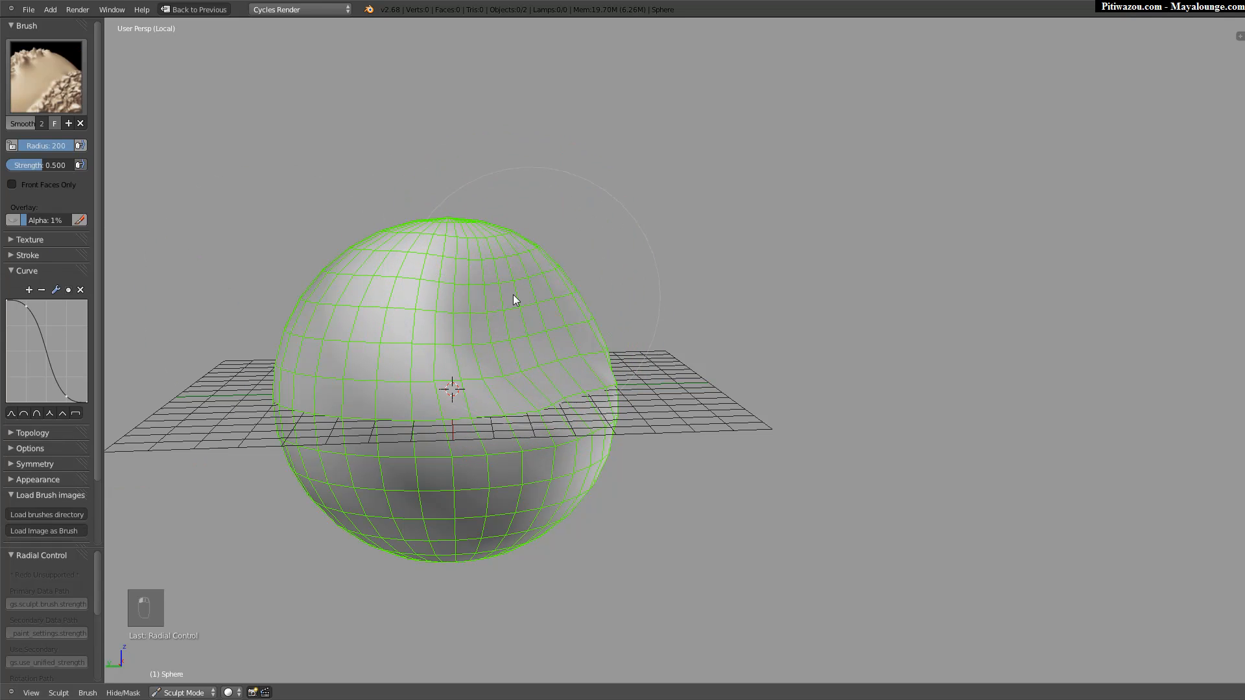
Return the sphere to Edit Mode and delete the faces of the 4 × 4 patch to reopen the hole.
mouse_move(355, 391)
middle_down()
mouse_move(548, 361)
mouse_move(505, 394)
mouse_move(460, 366)
middle_up()
key(Tab)
click(577, 375)
key(ctrl+z)
scroll(515, 300, up, 2)
middle_drag(511, 324, 545, 307)
key(x)
click(571, 304)
Select the four upper and four lower edges of the reopened hole in edge select mode and apply Grid Fill.
key(ctrl+Tab)
click(476, 241)
right_click(477, 254)
shift+right_click(510, 252)
shift+right_click(543, 251)
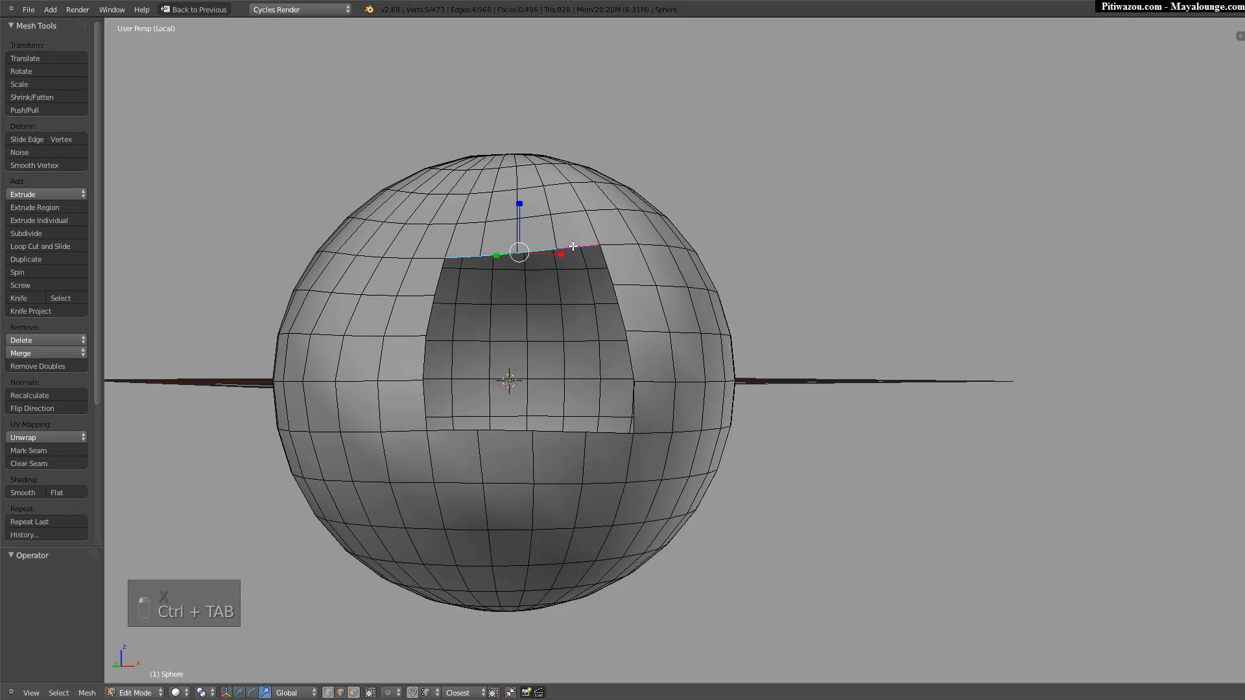
shift+right_click(579, 247)
shift+right_click(454, 430)
shift+right_click(504, 431)
shift+right_click(556, 431)
shift+right_click(606, 432)
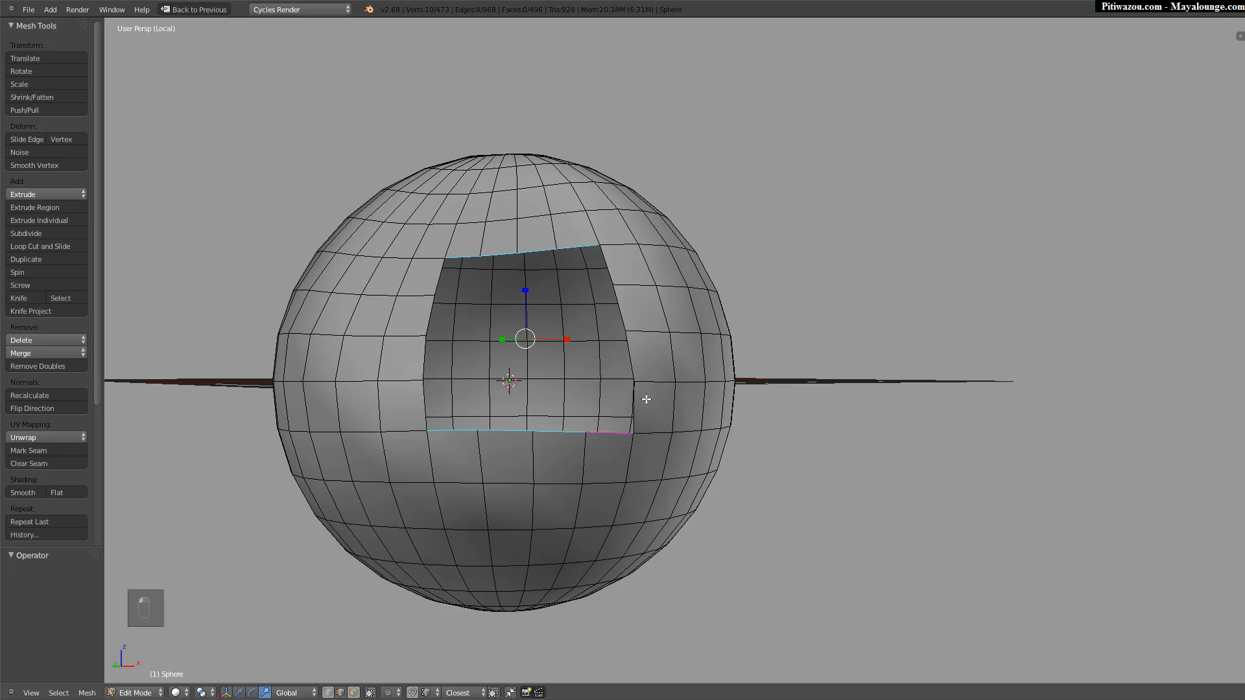
key(space)
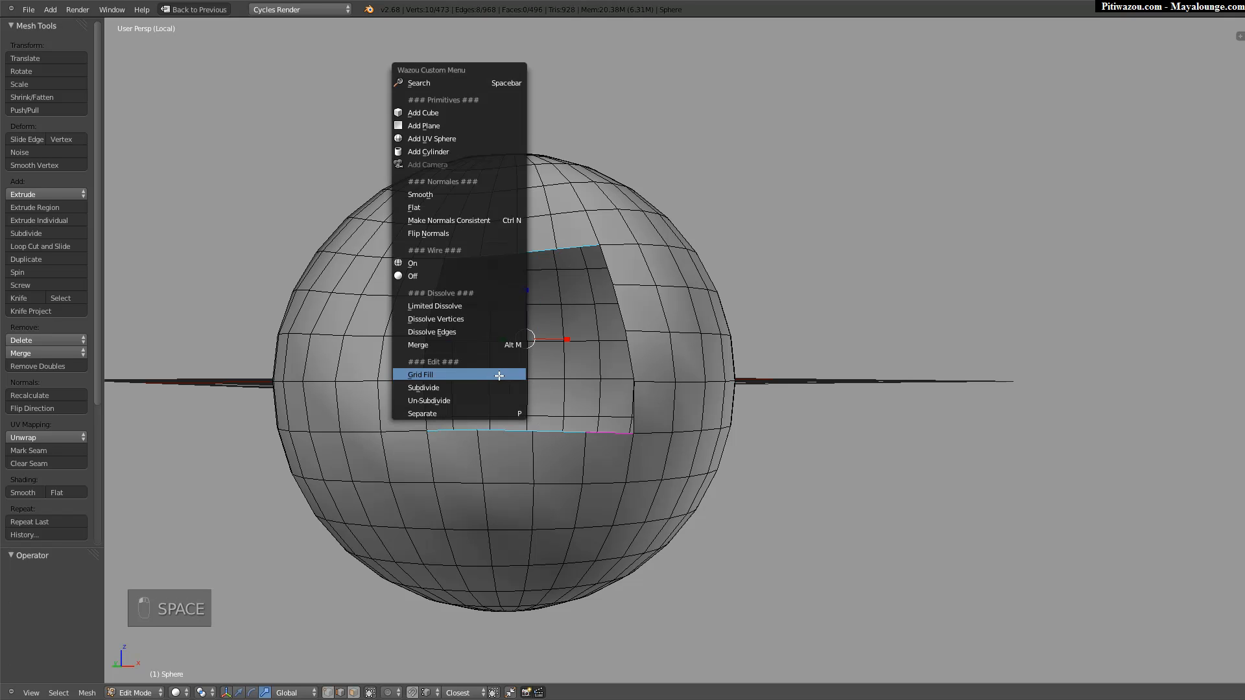
click(415, 367)
Separate the selected grid-filled patch from the sphere into its own object.
middle_drag(415, 366, 341, 454)
key(space)
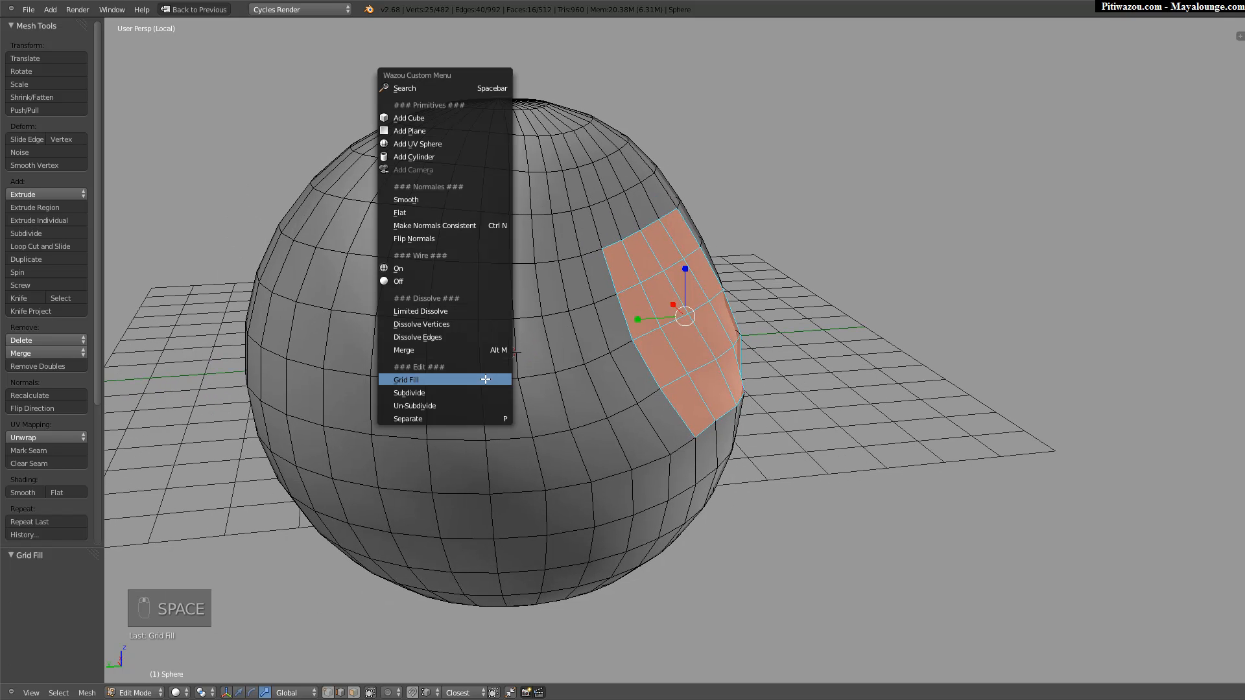
click(397, 420)
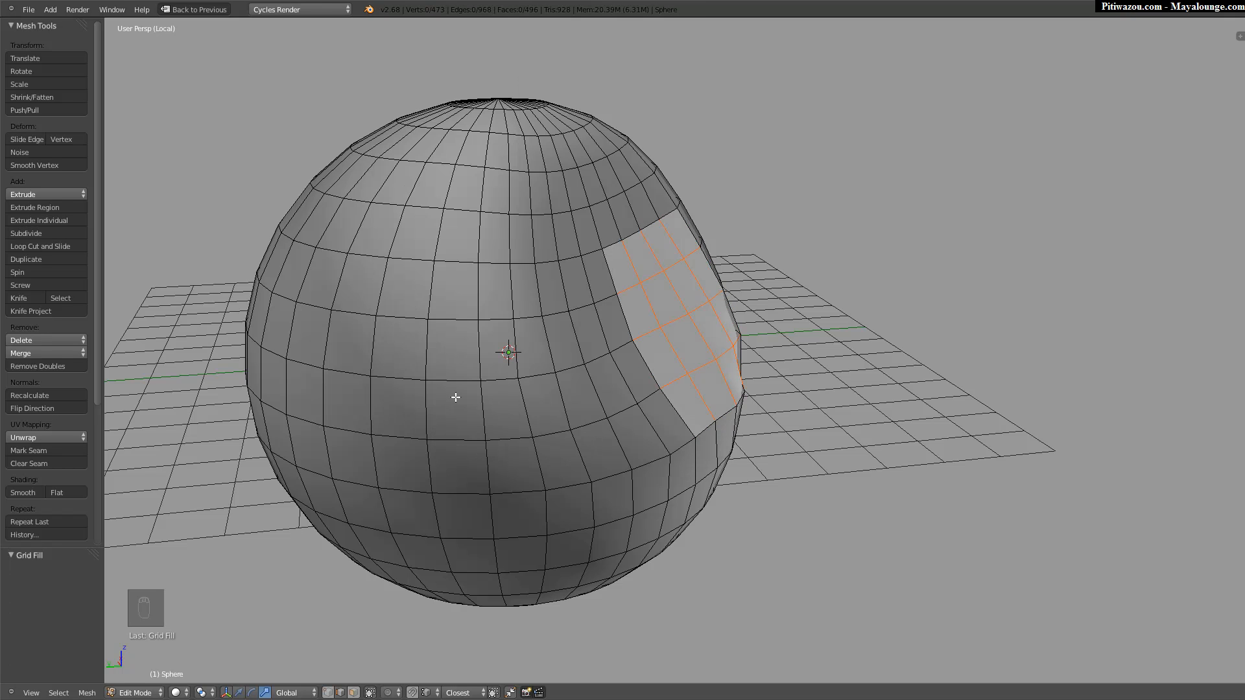
Return to Object Mode and select the separated patch and the sphere in turn to check them as individual objects.
middle_drag(529, 341, 461, 331)
key(Tab)
click(524, 330)
right_click(671, 320)
right_click(599, 324)
right_click(690, 324)
right_click(515, 353)
Select the patch, add the sphere to the selection and join both into one object.
right_click(702, 329)
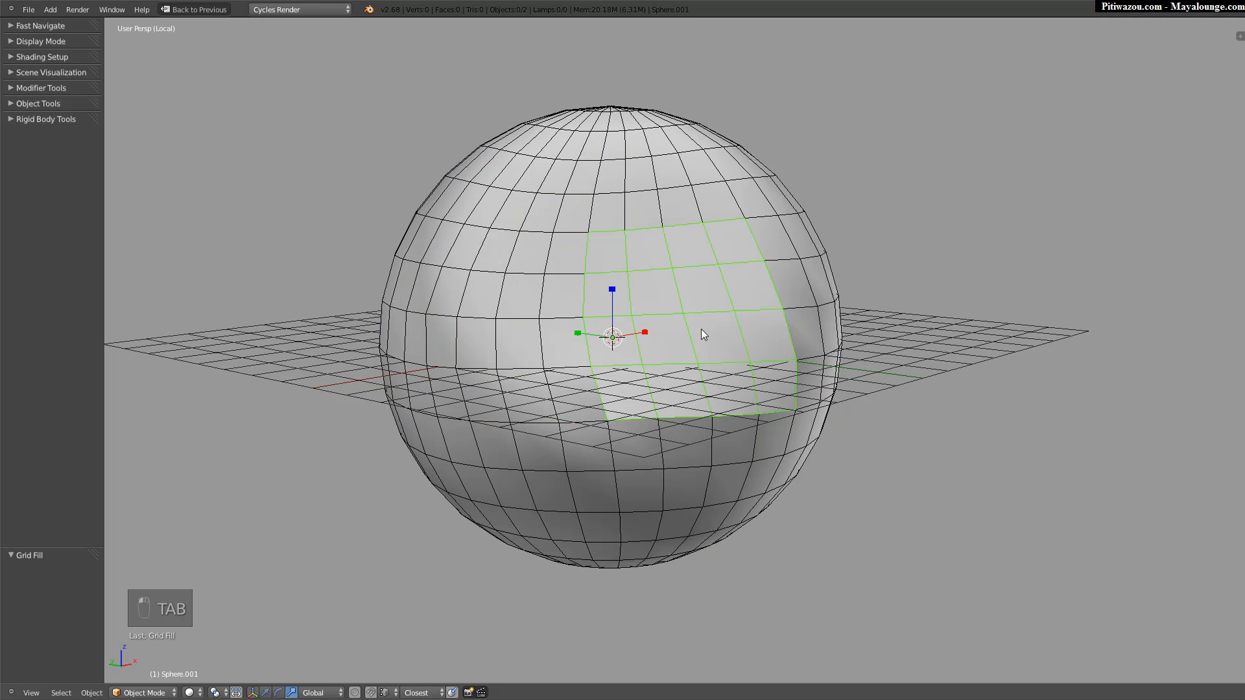
shift+right_click(510, 345)
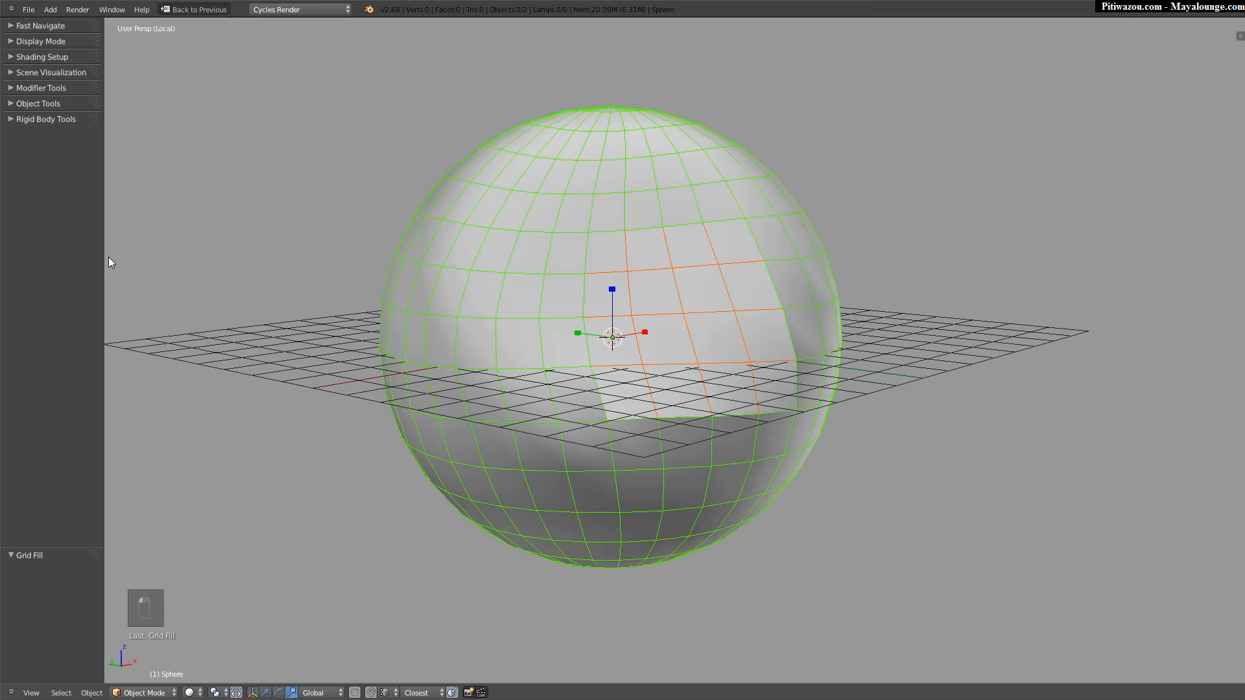
key(ctrl+j)
middle_drag(518, 315, 569, 339)
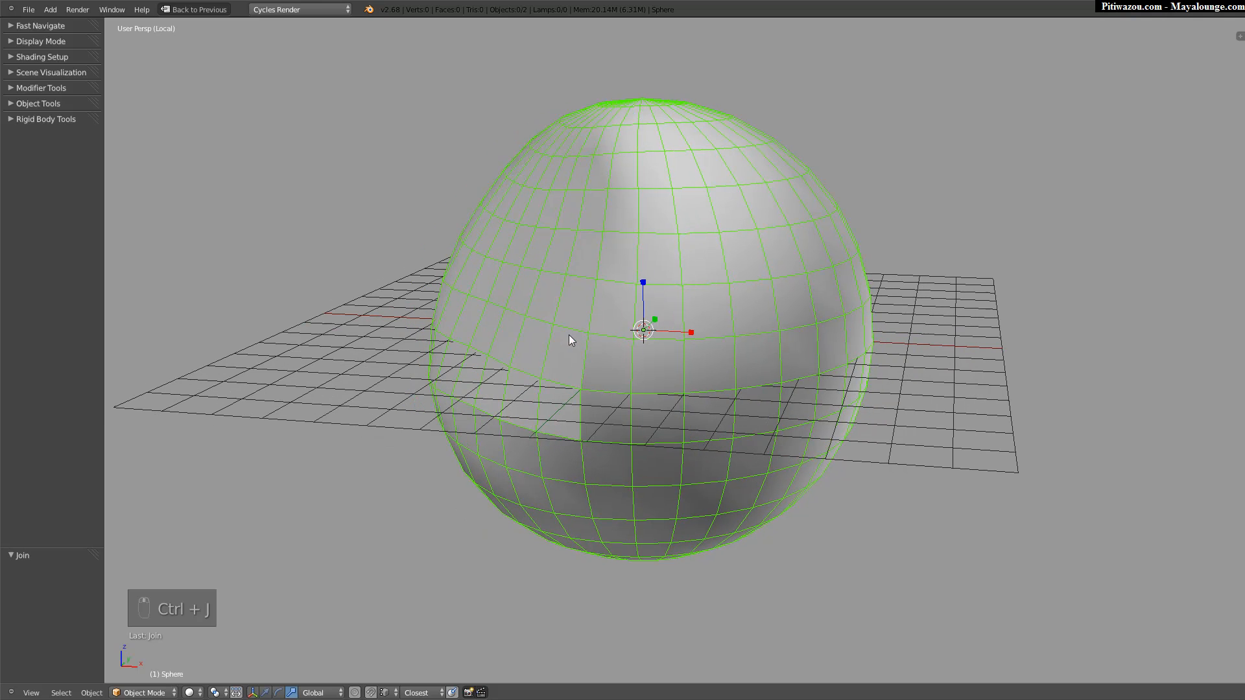
key(space)
click(499, 141)
middle_drag(511, 372, 571, 294)
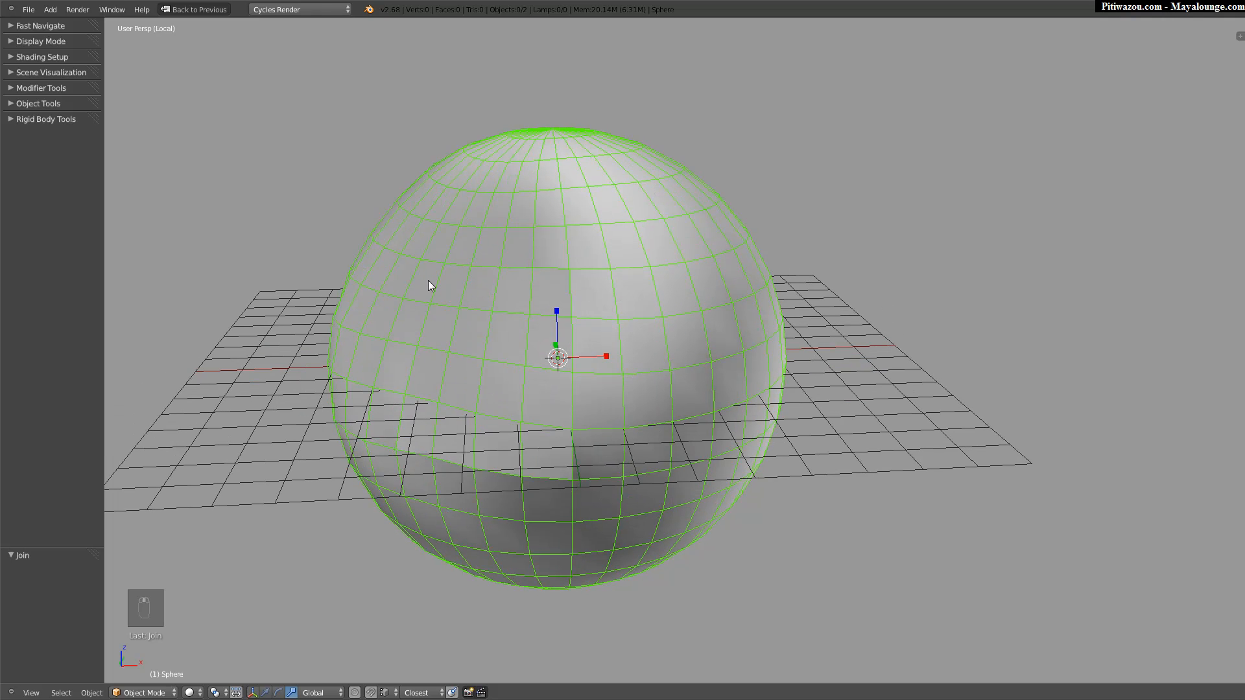
Enter Edit Mode on the joined sphere and try moving the selected patch faces away from the surrounding mesh.
middle_drag(489, 388, 492, 368)
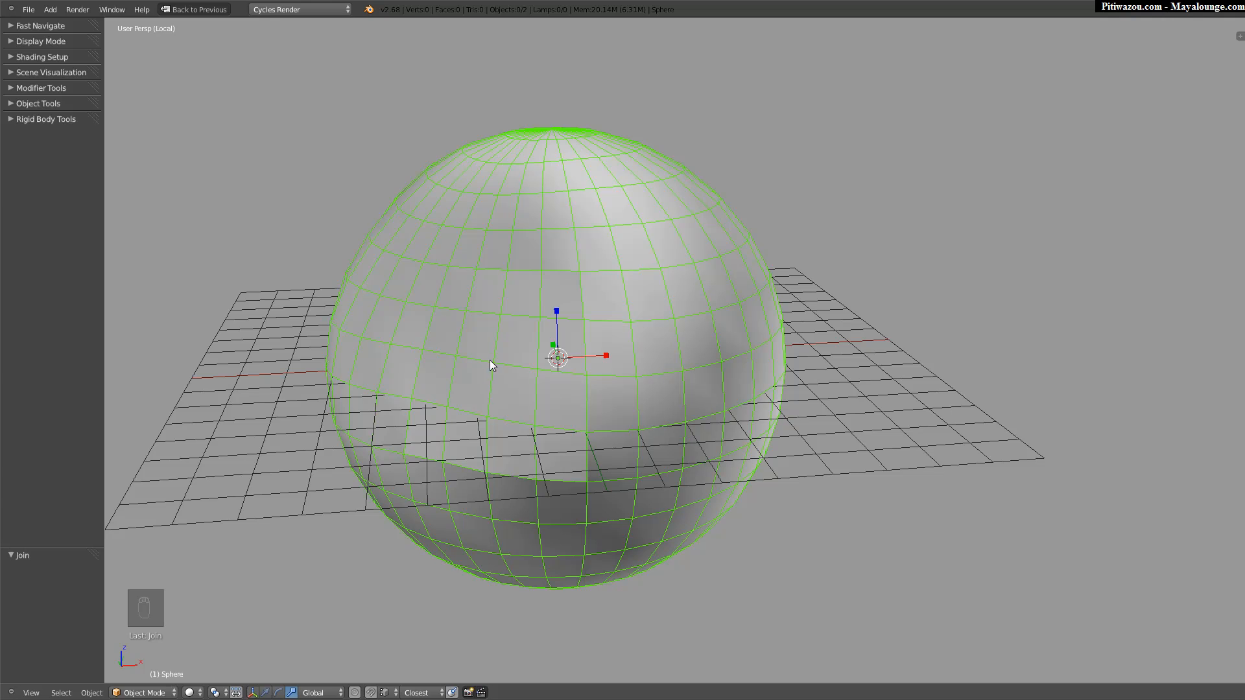
key(Tab)
scroll(496, 318, up, 2)
scroll(496, 318, up, 1)
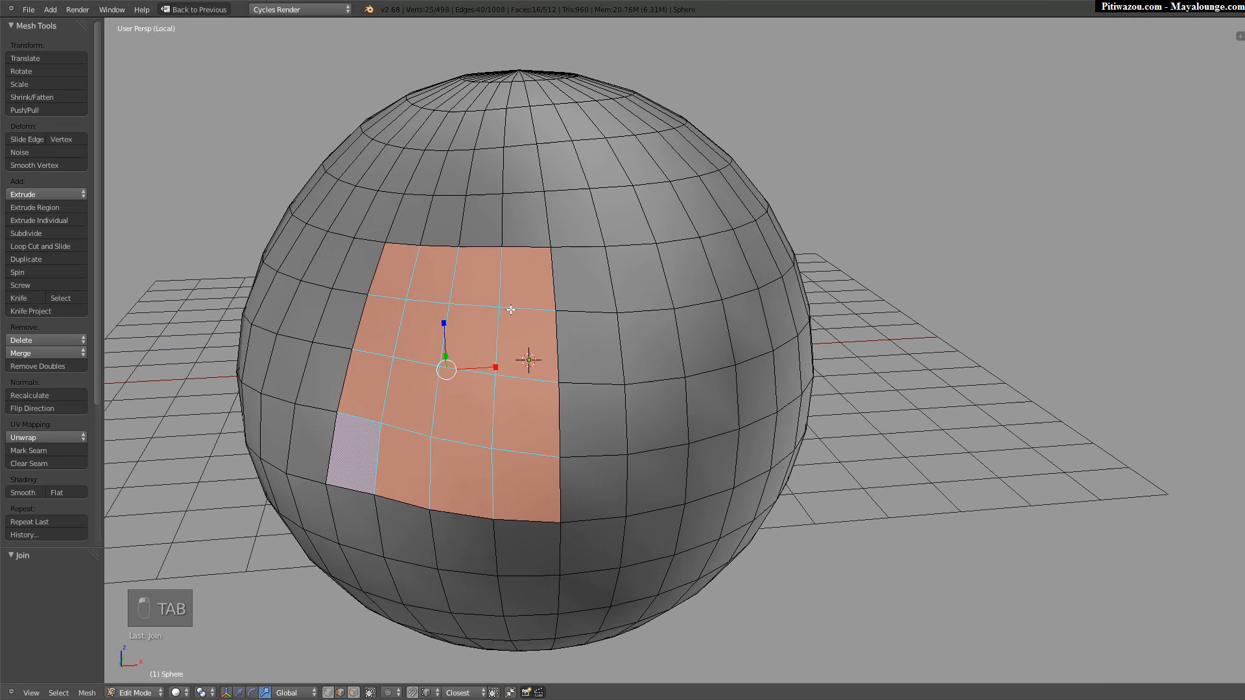
middle_drag(459, 380, 439, 367)
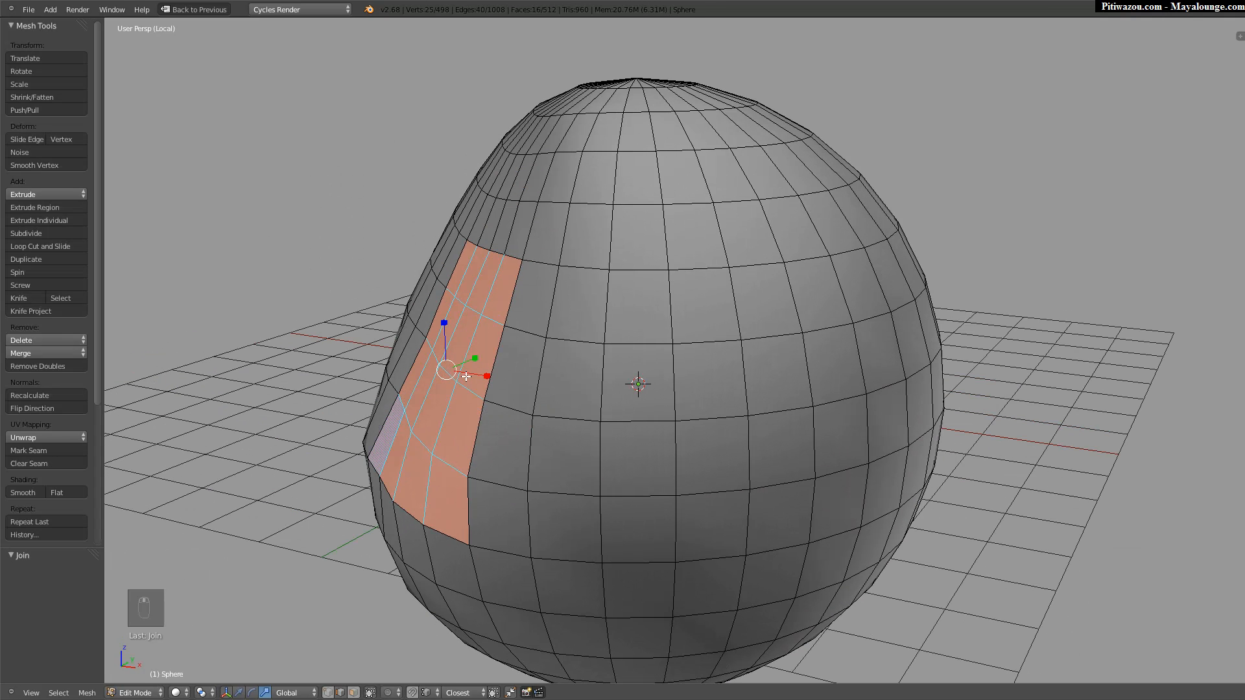
key(g)
right_click(414, 355)
middle_drag(407, 356, 485, 367)
Select the whole mesh, switch to vertex select mode and apply Remove Doubles to weld the patch to the sphere.
key(a)
key(a)
key(a)
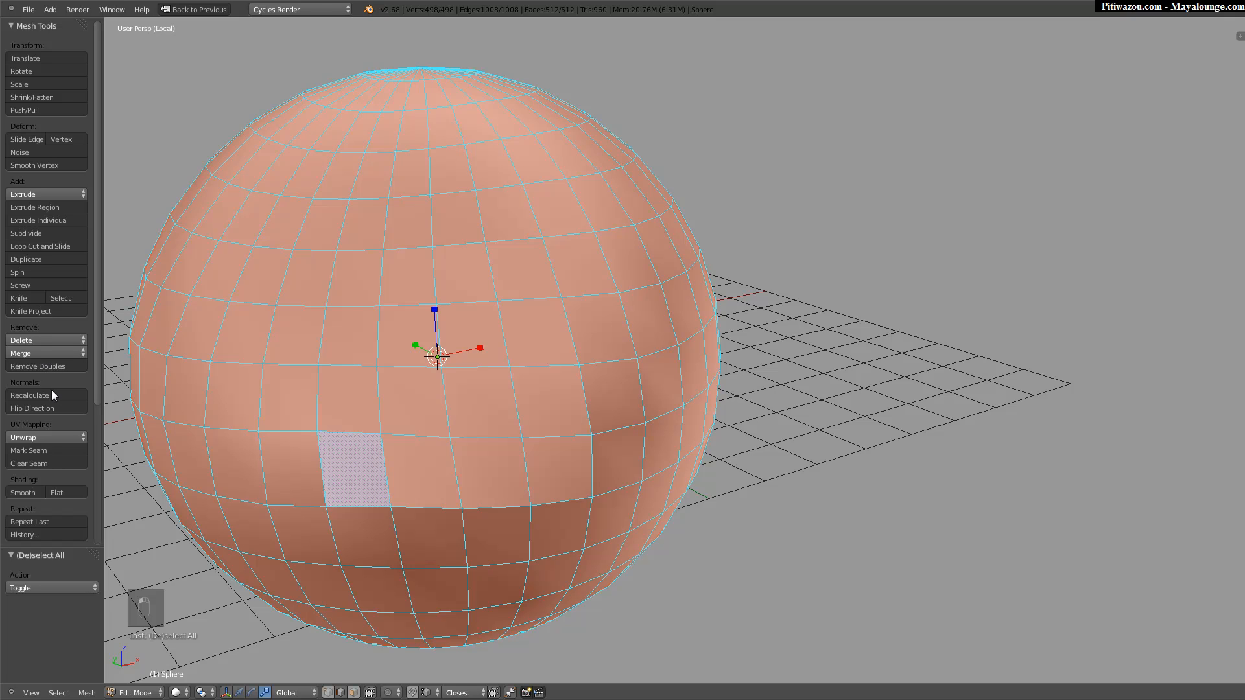
middle_drag(447, 368, 436, 356)
key(ctrl+Tab)
click(400, 364)
click(35, 365)
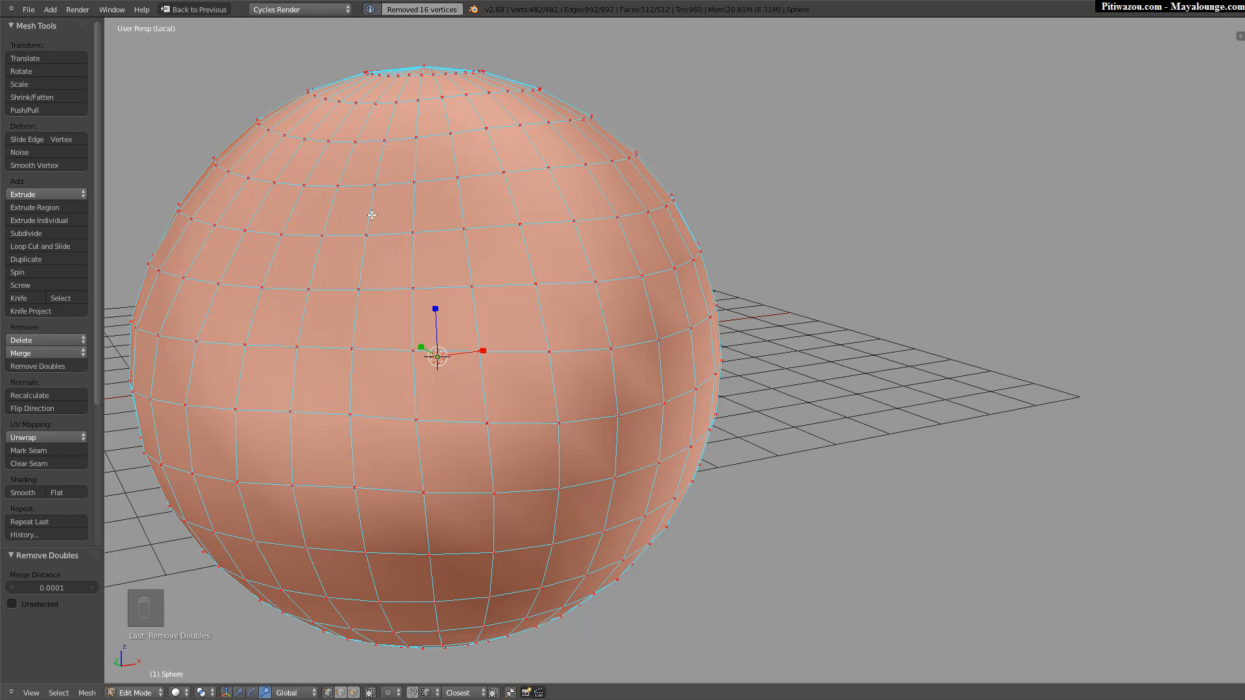
Set the Remove Doubles merge distance to 0.00001.
click(88, 693)
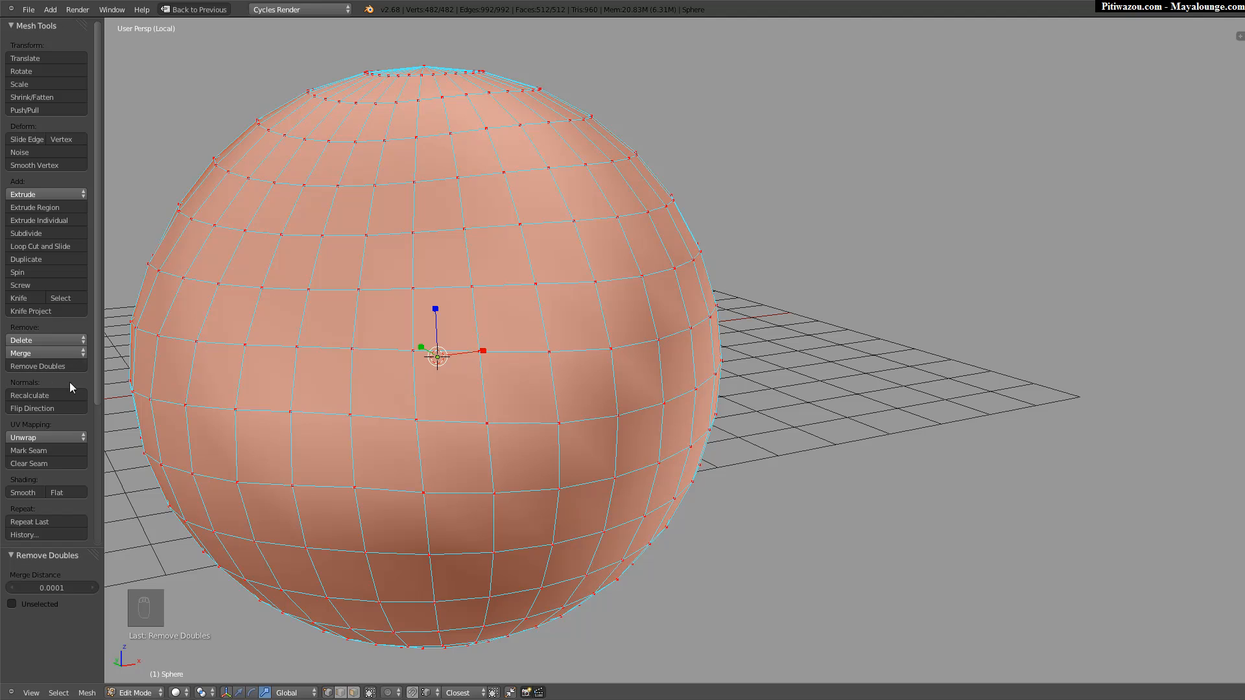
drag(44, 585, 18, 577)
middle_drag(439, 317, 415, 359)
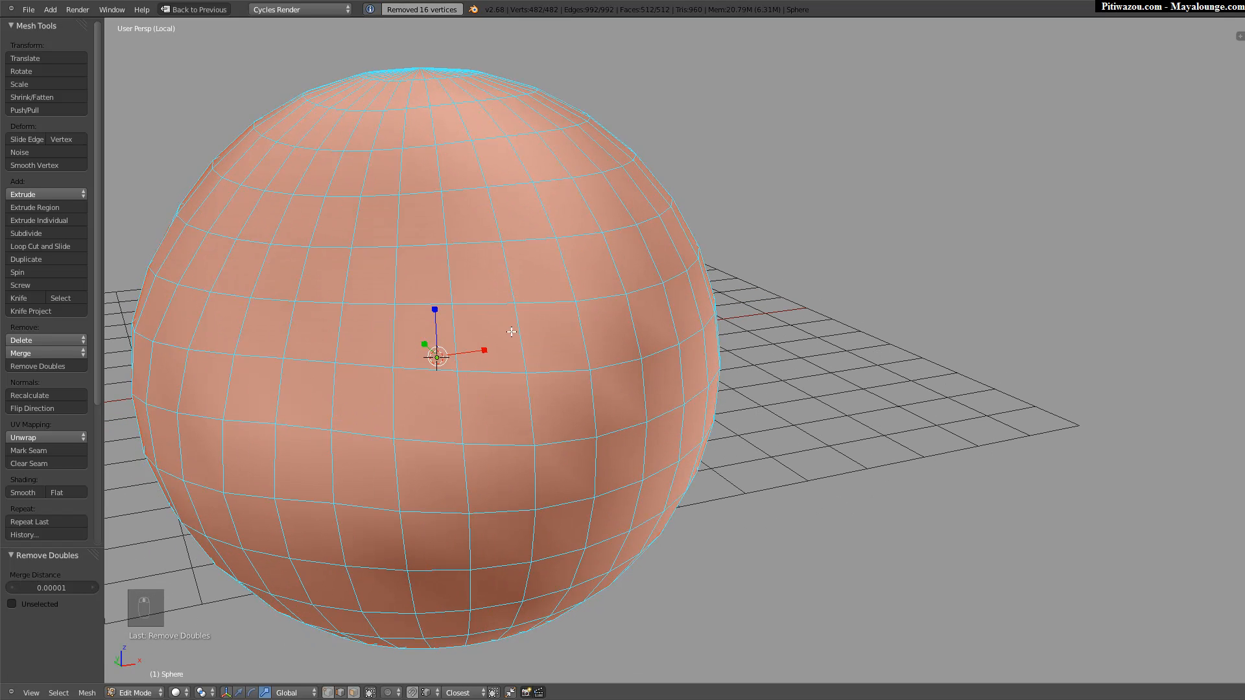
scroll(491, 352, up, 3)
scroll(592, 272, down, 6)
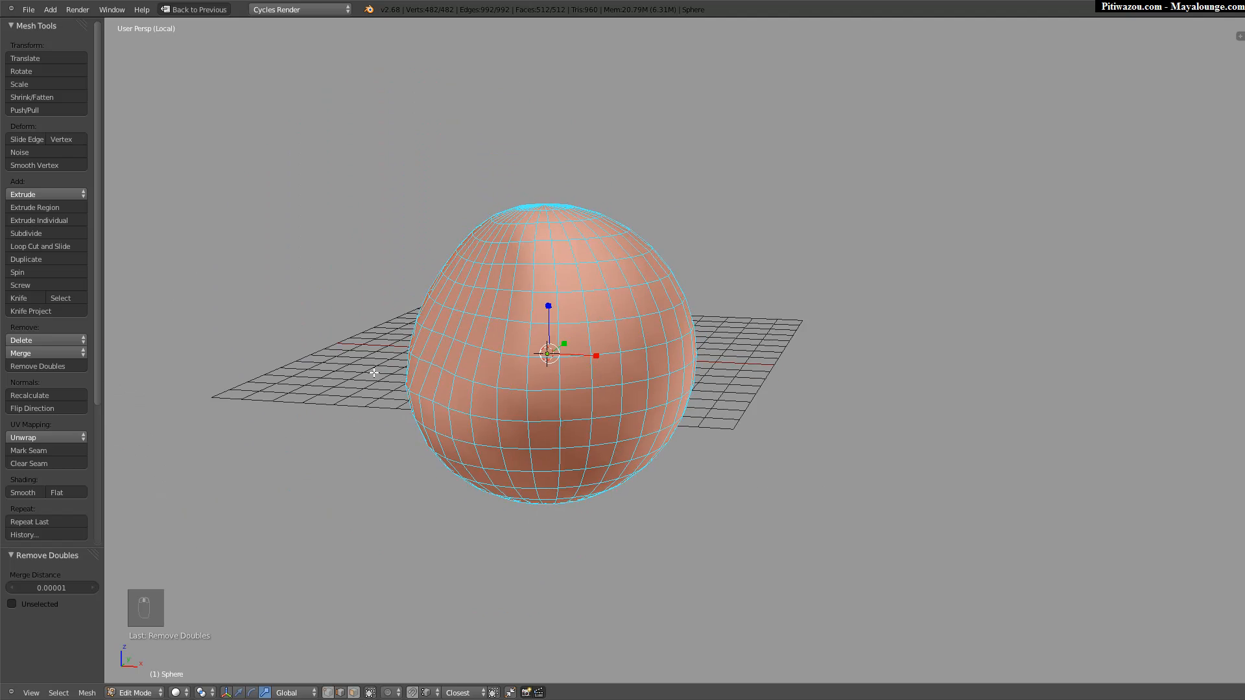
Return to Object Mode and review the entries offered by the Wazou Custom Menu.
key(Tab)
middle_drag(469, 356, 417, 362)
click(457, 356)
middle_drag(417, 362, 467, 339)
key(space)
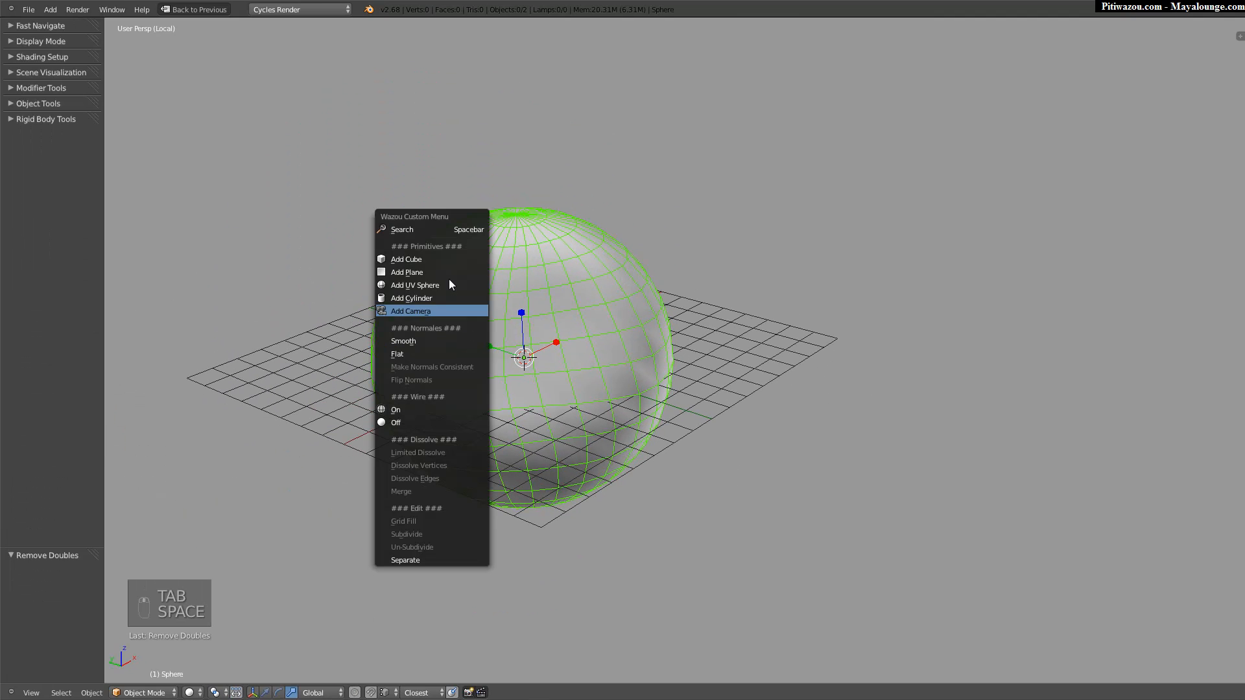
click(418, 559)
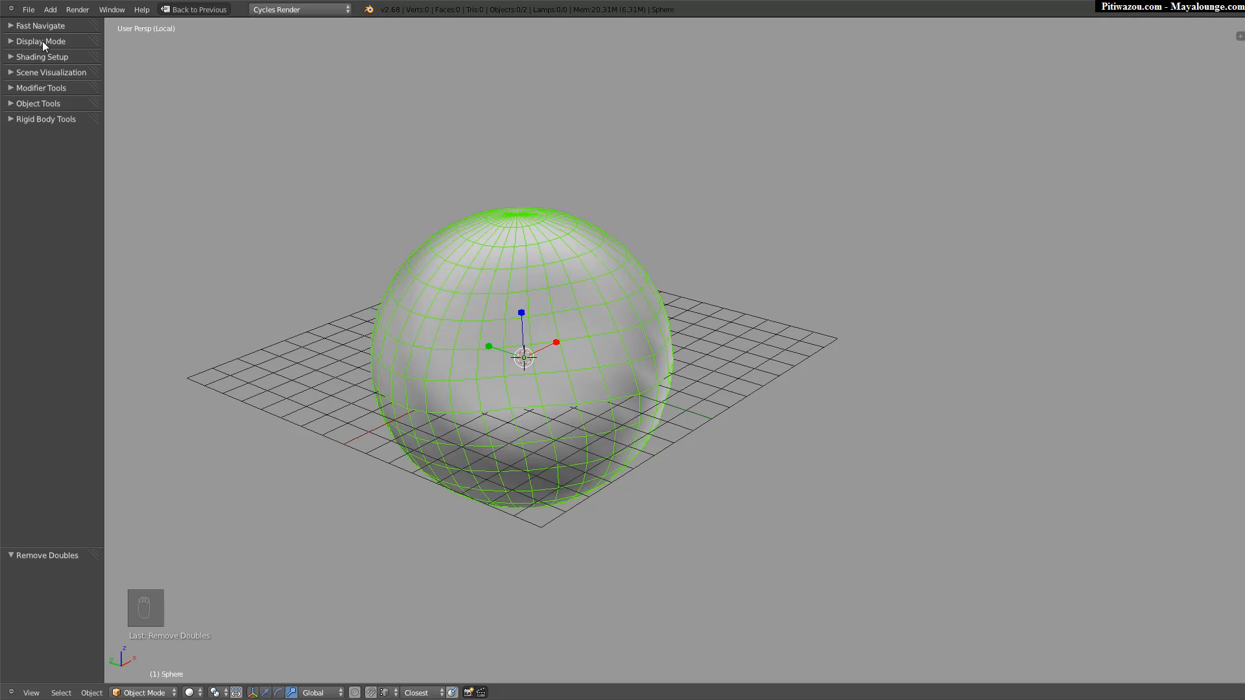
key(space)
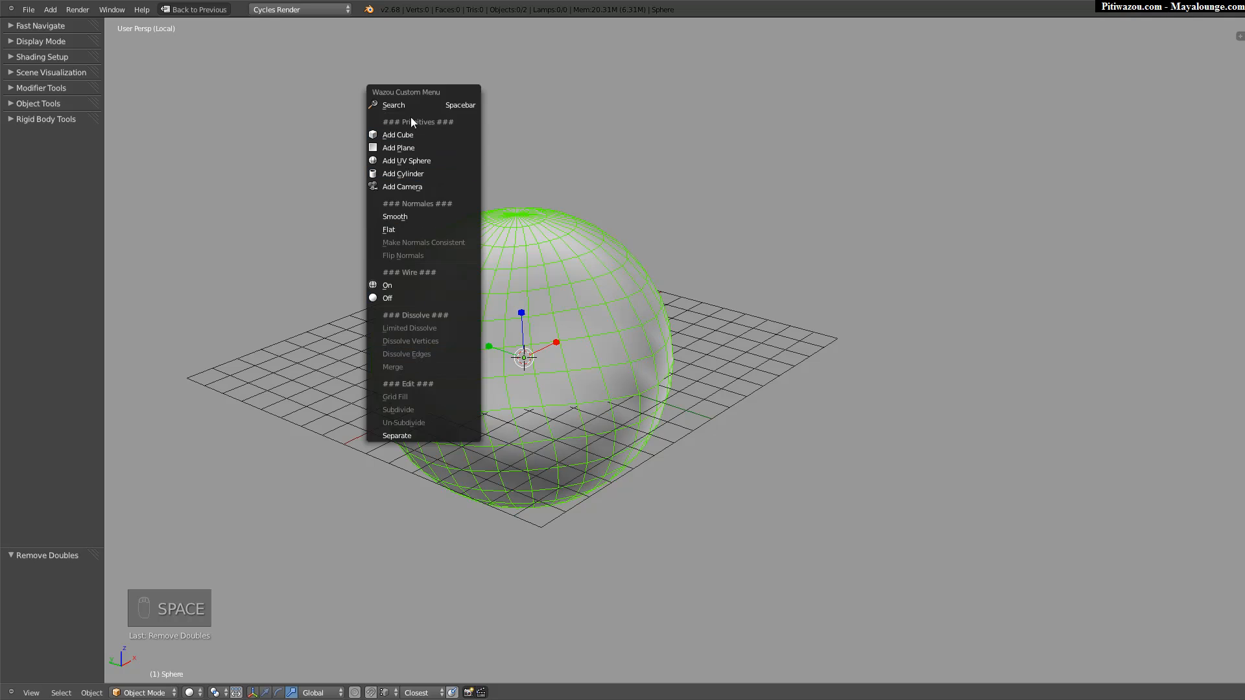
key(space)
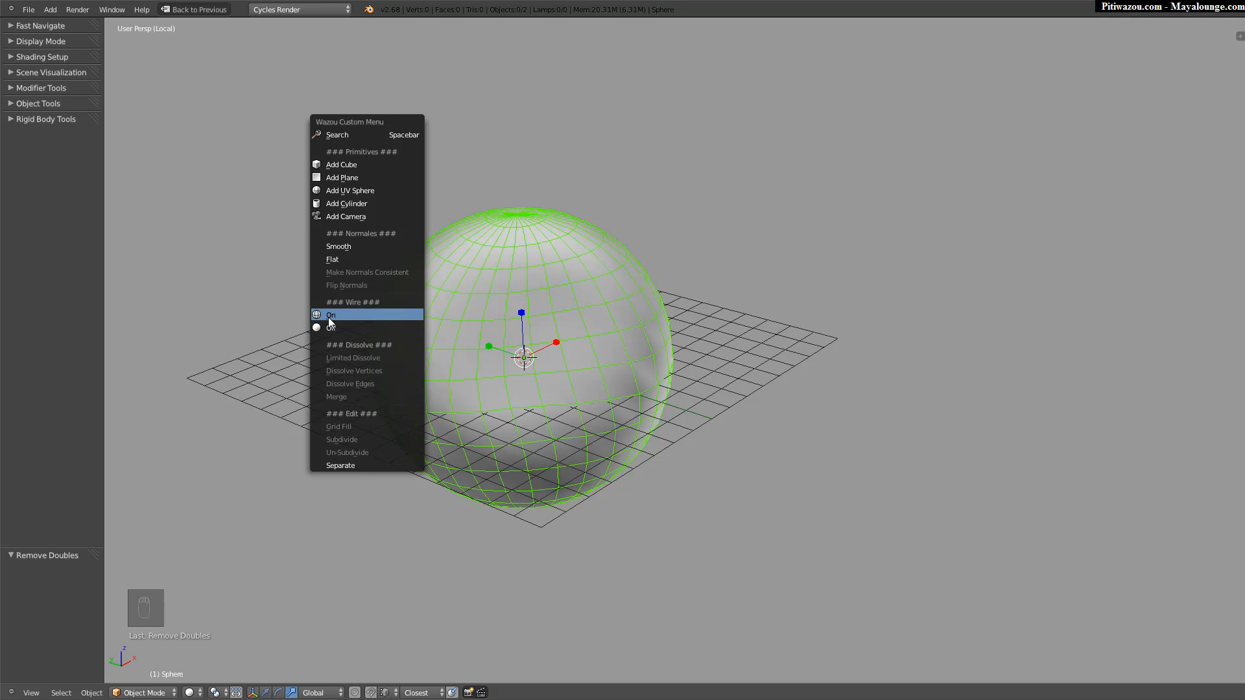
Examine the Shading Setup and Modifier Tools options in the tool shelf, then hide the shelf.
click(35, 55)
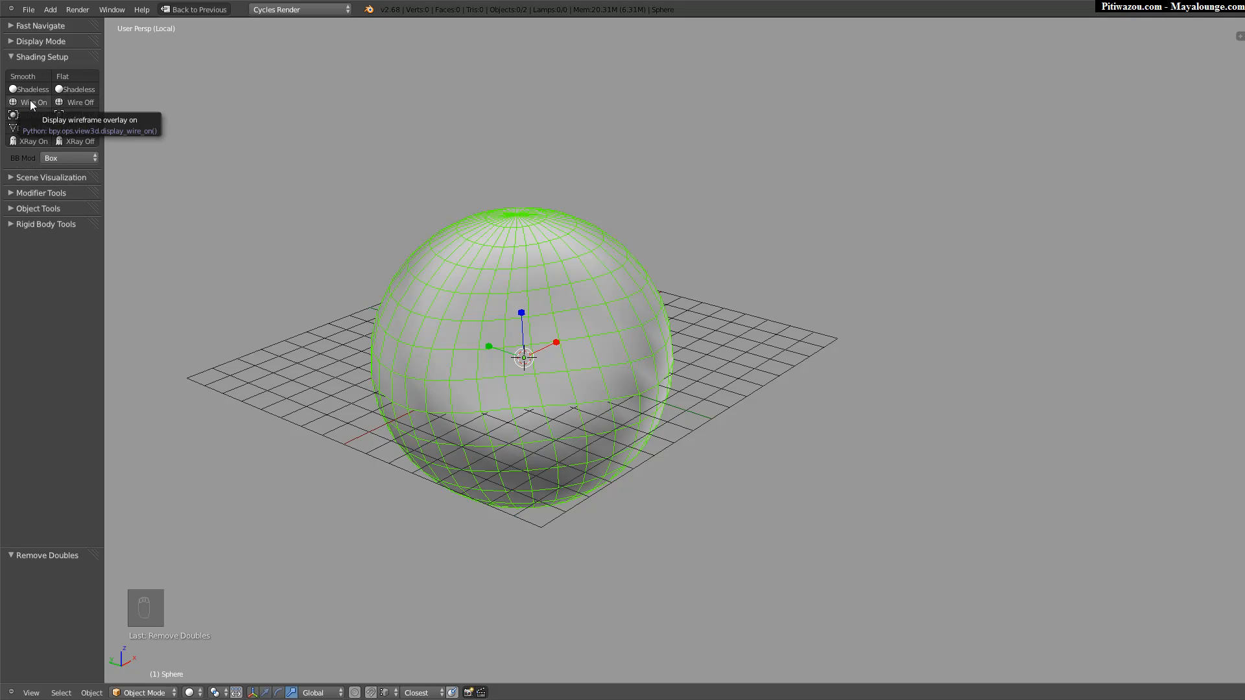
click(42, 57)
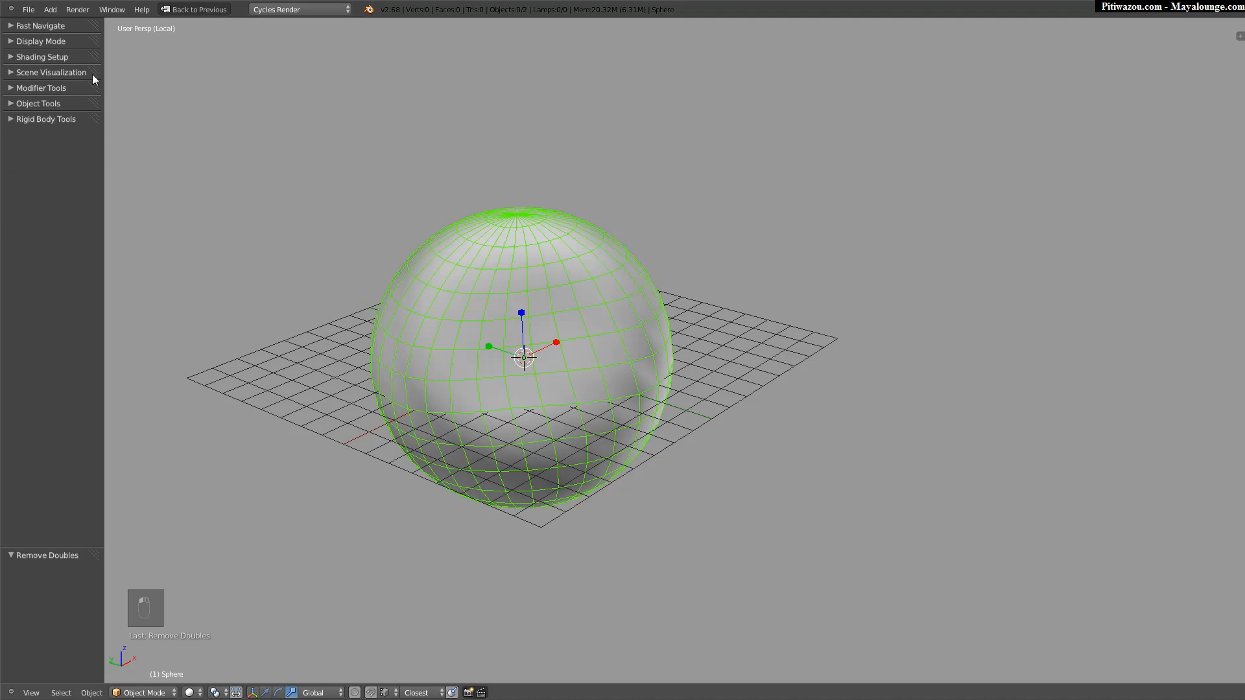
click(29, 54)
click(29, 56)
click(29, 89)
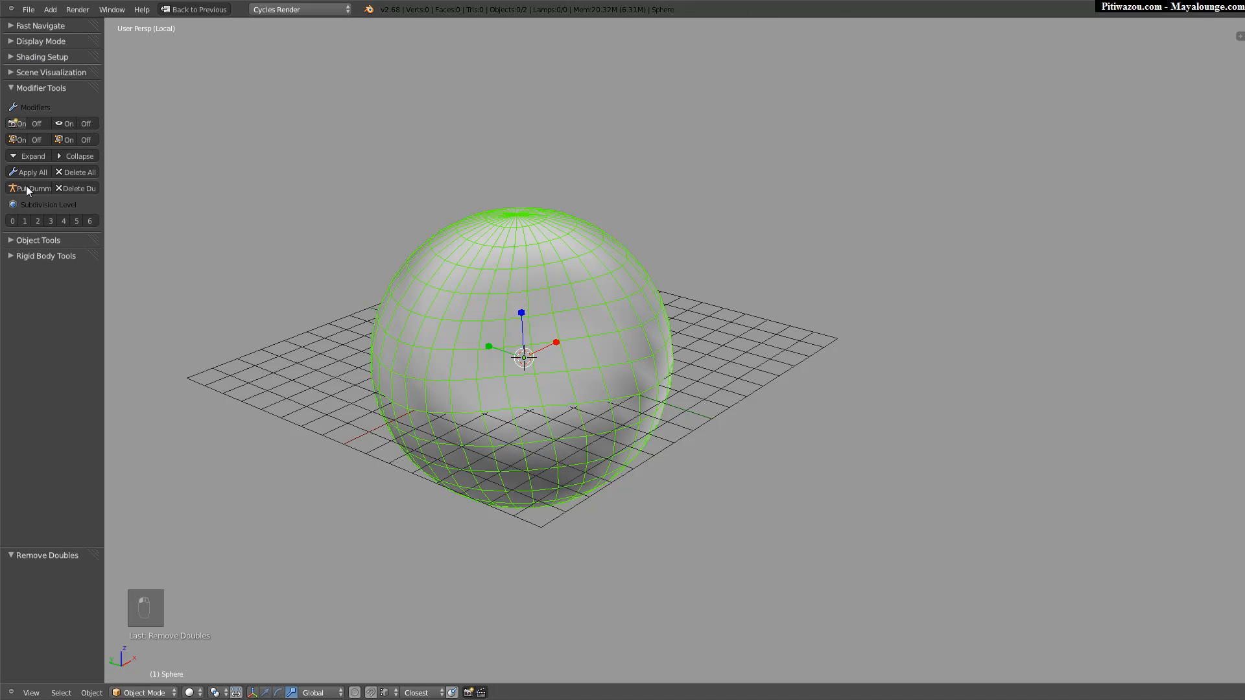
click(39, 87)
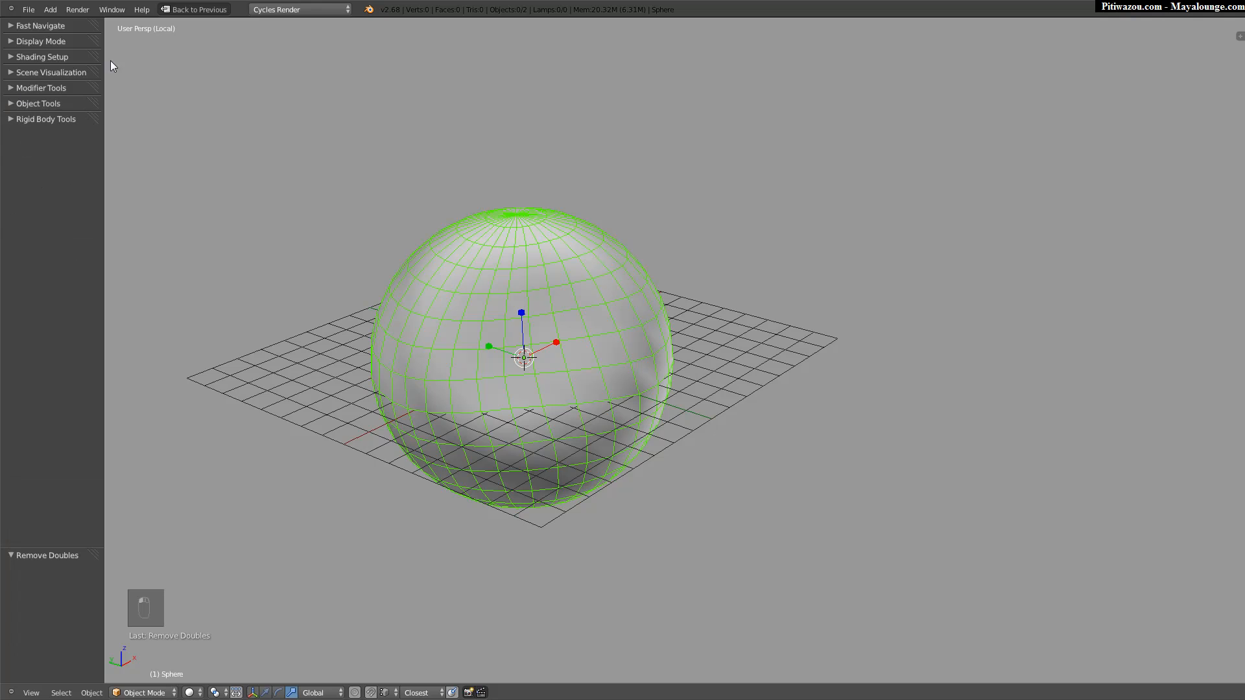
key(t)
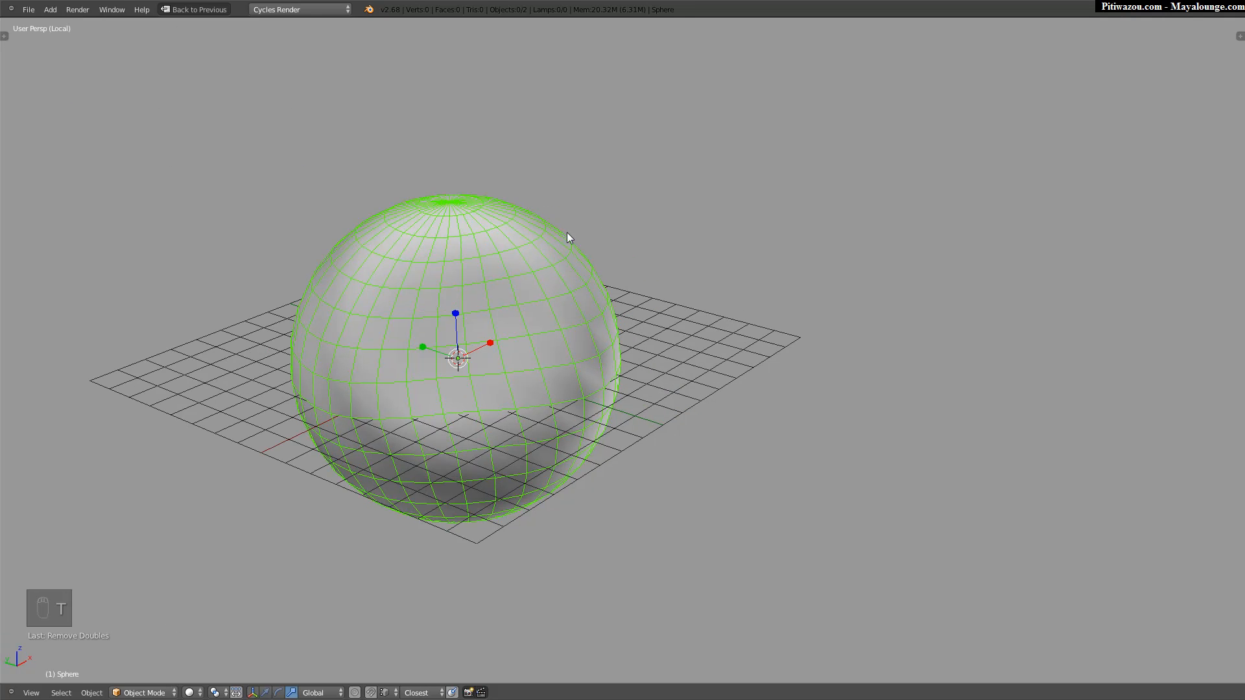
Switch the sphere to Sculpt Mode and deform its sides and upper area with a few large brush strokes.
scroll(515, 247, down, 3)
mouse_move(385, 331)
middle_down()
mouse_move(600, 324)
mouse_move(349, 341)
mouse_move(480, 307)
middle_up()
scroll(481, 273, up, 3)
key(Tab)
click(491, 270)
scroll(539, 271, down, 2)
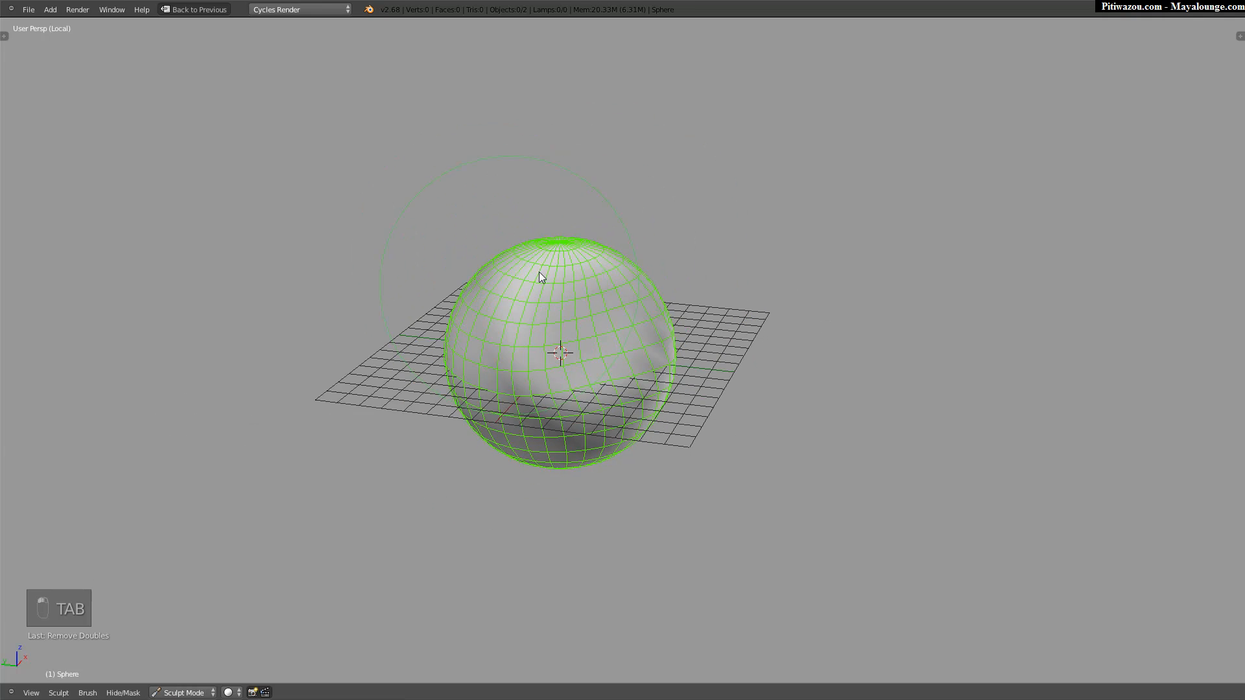
mouse_move(606, 248)
mouse_down()
mouse_move(650, 279)
mouse_move(667, 350)
mouse_up()
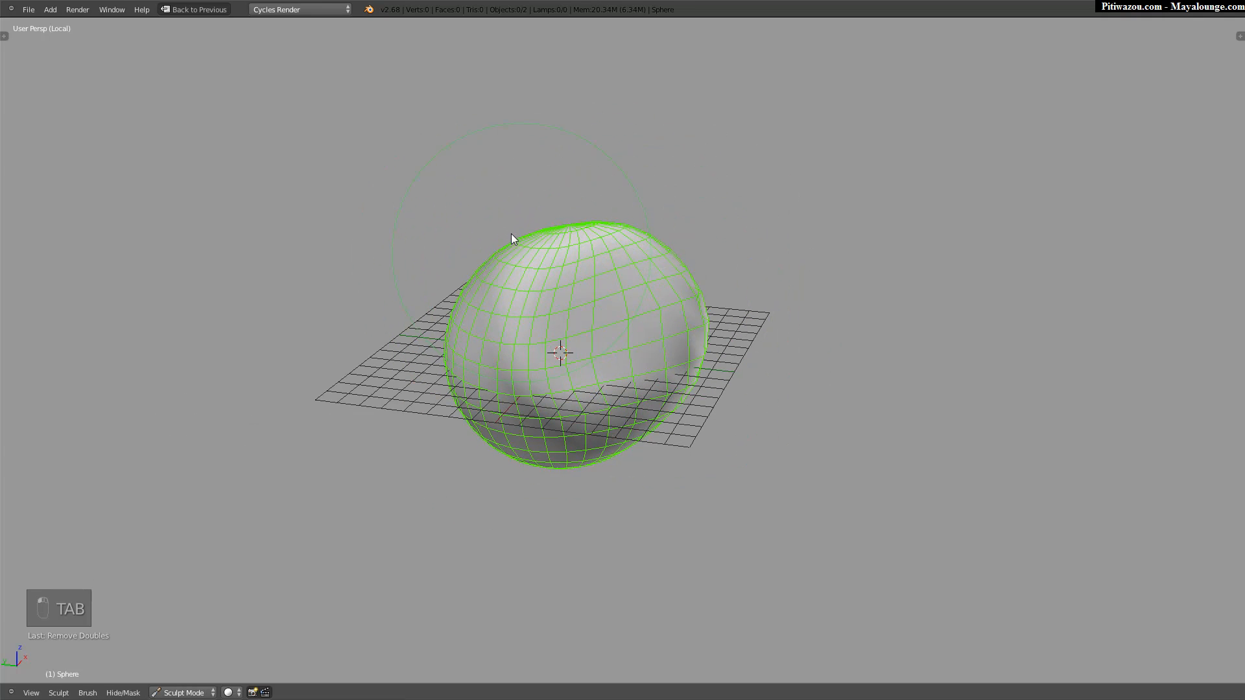
drag(522, 253, 573, 219)
mouse_move(442, 305)
shift+mouse_down()
mouse_move(538, 275)
mouse_move(651, 275)
mouse_move(586, 363)
shift+mouse_up()
Switch to Edit Mode, clear the selection and lasso-select the visible faces of the sphere's top cap.
mouse_move(551, 329)
middle_down()
mouse_move(452, 328)
mouse_move(489, 317)
middle_up()
scroll(485, 267, up, 4)
key(Tab)
click(522, 273)
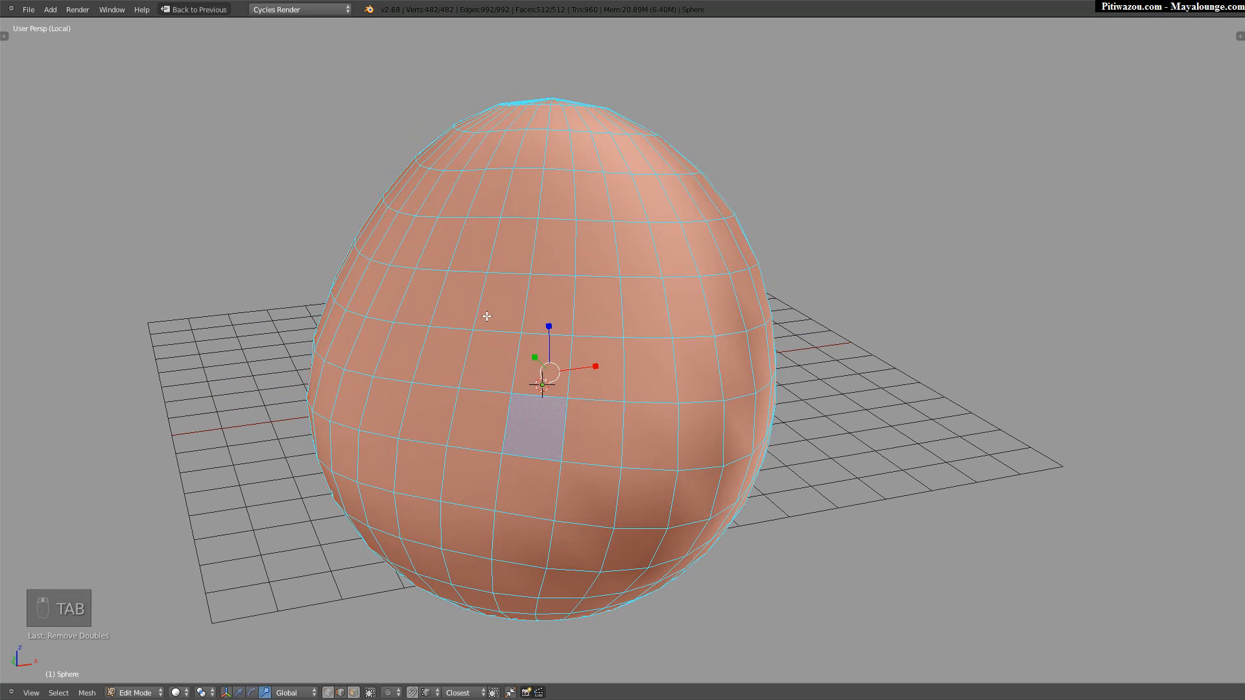
key(a)
key(a)
middle_drag(432, 277, 542, 170)
mouse_move(542, 41)
ctrl+mouse_down()
mouse_move(515, 114)
mouse_move(661, 65)
mouse_move(626, 57)
ctrl+mouse_up()
mouse_move(583, 170)
middle_down()
mouse_move(533, 186)
mouse_move(579, 206)
mouse_move(584, 175)
mouse_move(531, 270)
middle_up()
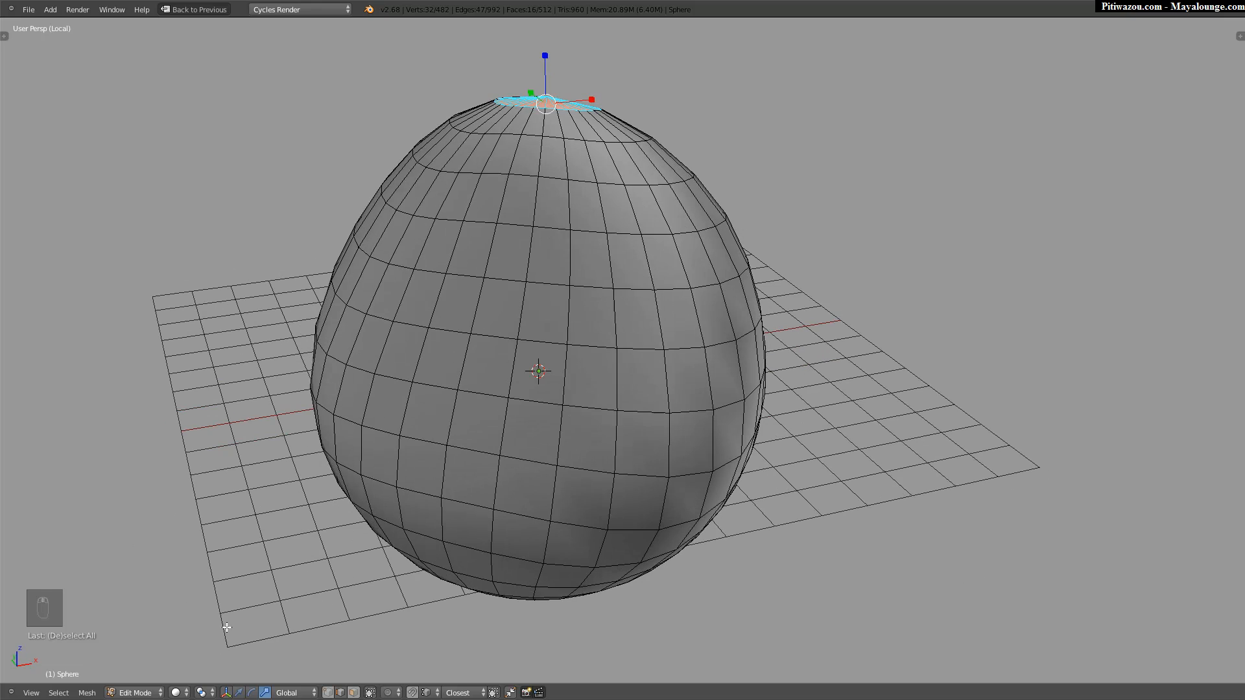
Turn off limiting selection to visible, lasso-select the entire top cap and extrude it upward into a neck.
click(370, 693)
middle_drag(480, 389, 519, 311)
mouse_move(410, 110)
ctrl+mouse_down()
mouse_move(550, 123)
mouse_move(658, 73)
ctrl+mouse_up()
mouse_move(620, 181)
middle_down()
mouse_move(582, 193)
mouse_move(603, 200)
mouse_move(540, 265)
middle_up()
key(e)
click(533, 135)
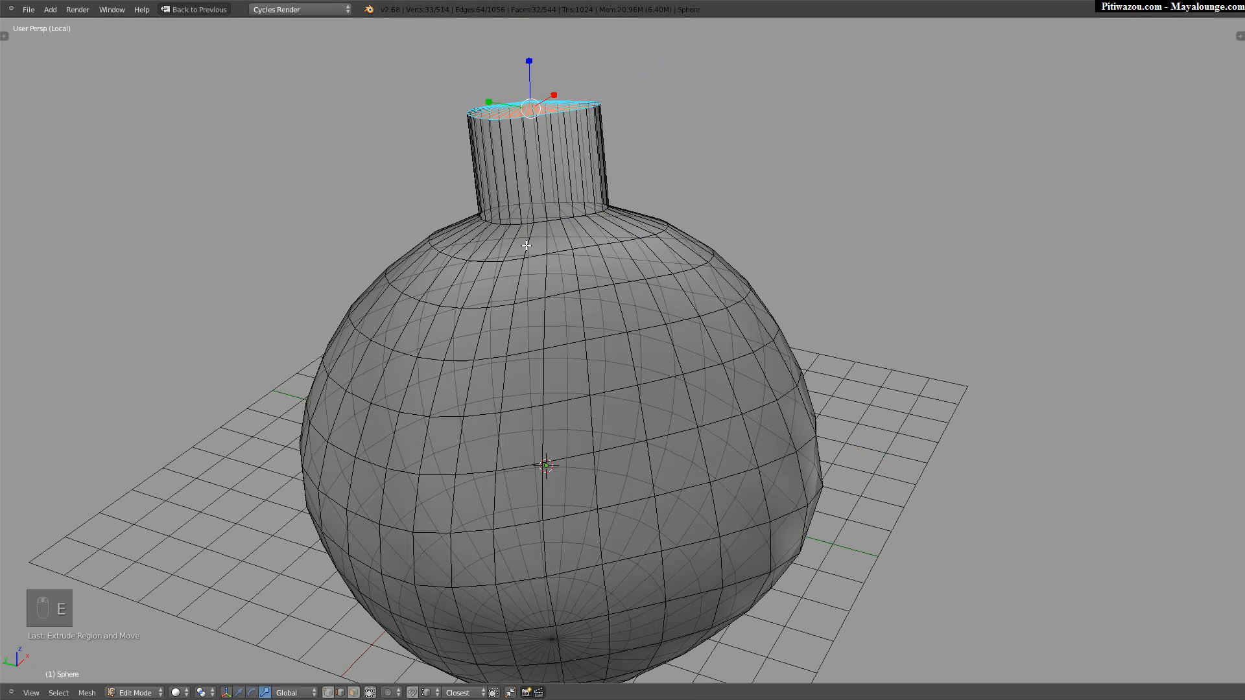
Switch to edge select mode and select the edge loop at the base of the neck.
key(ctrl+Tab)
right_click(528, 199)
alt+right_click(534, 225)
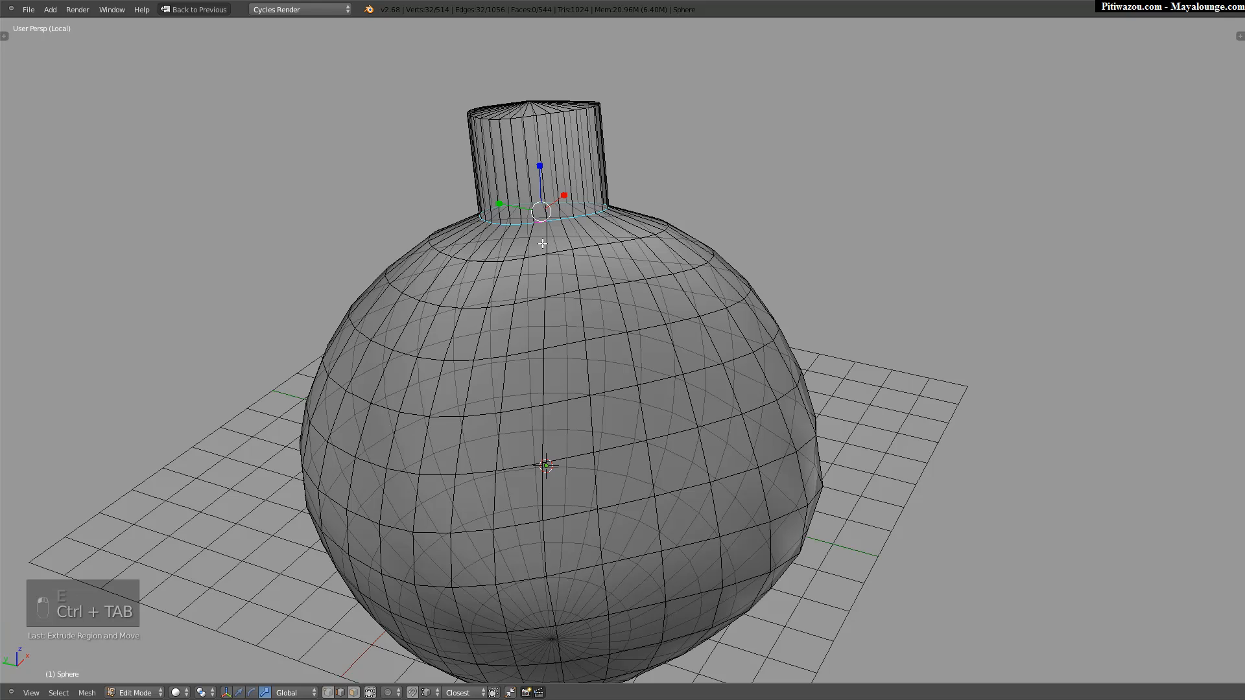
key(ctrl+b)
key(ctrl+b)
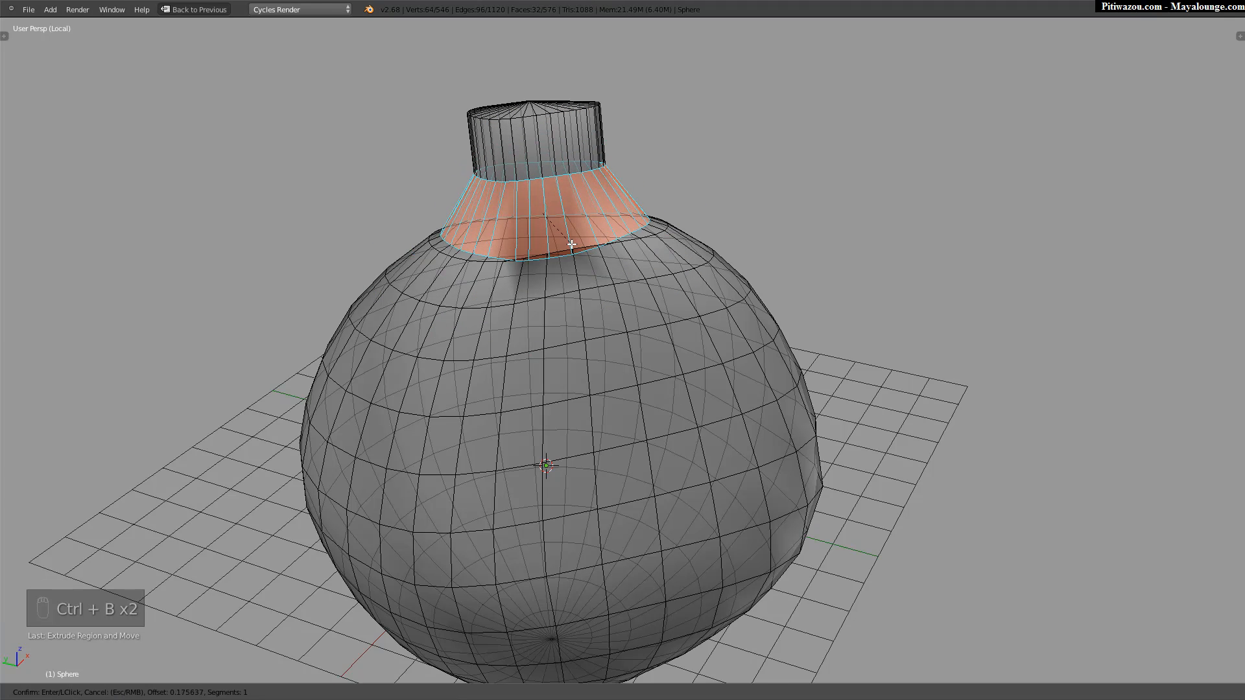
key(2)
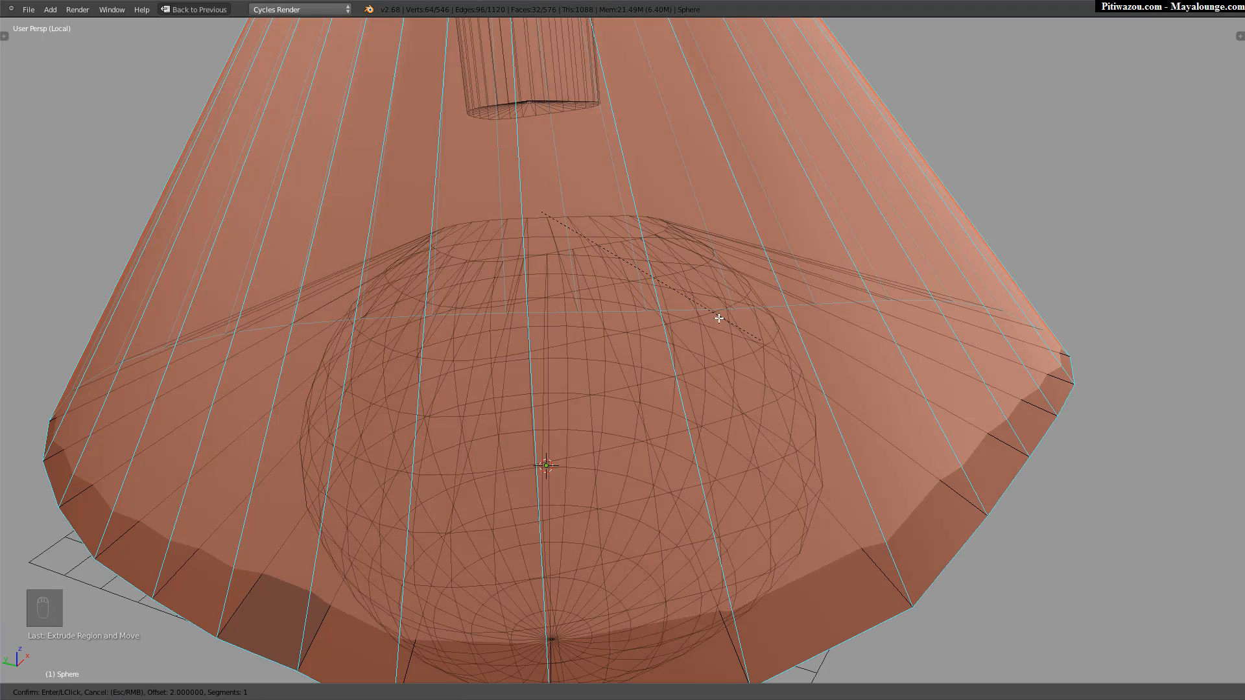
key(Escape)
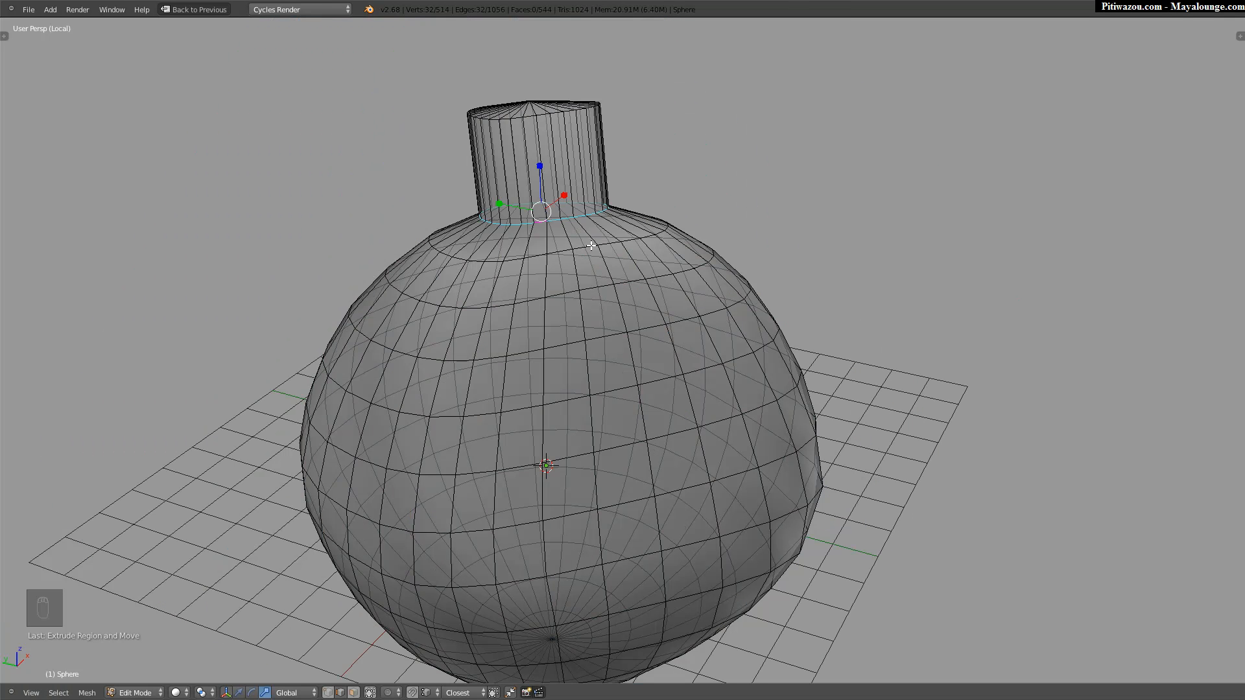
Bevel the edge loop at the neck's base with an offset of 0.089 and 4 segments.
key(ctrl+b)
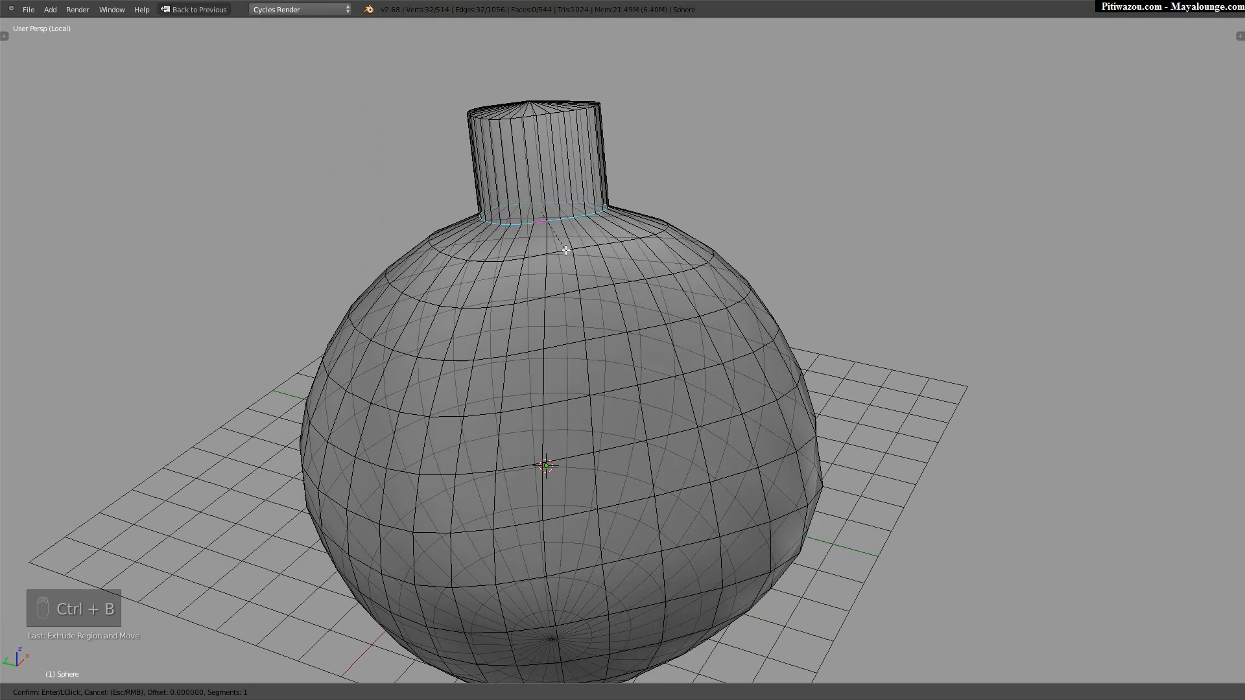
click(578, 258)
key(F6)
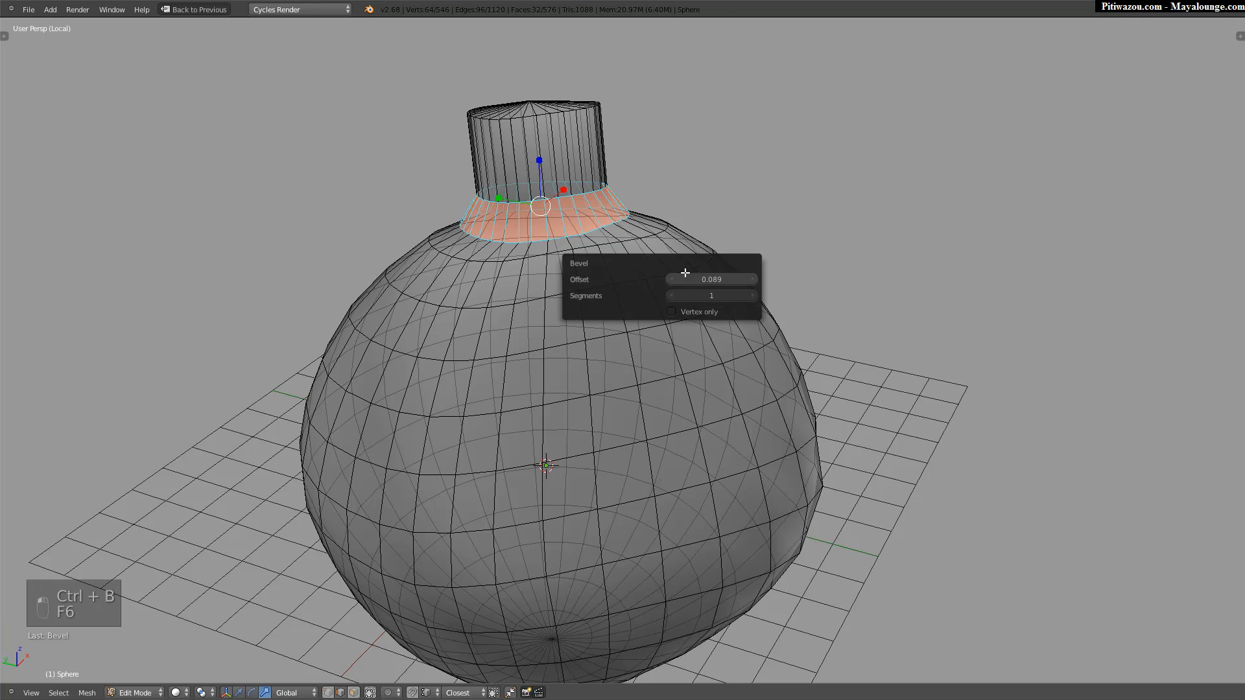
ctrl+scroll(725, 297, up, 2)
ctrl+scroll(720, 299, up, 1)
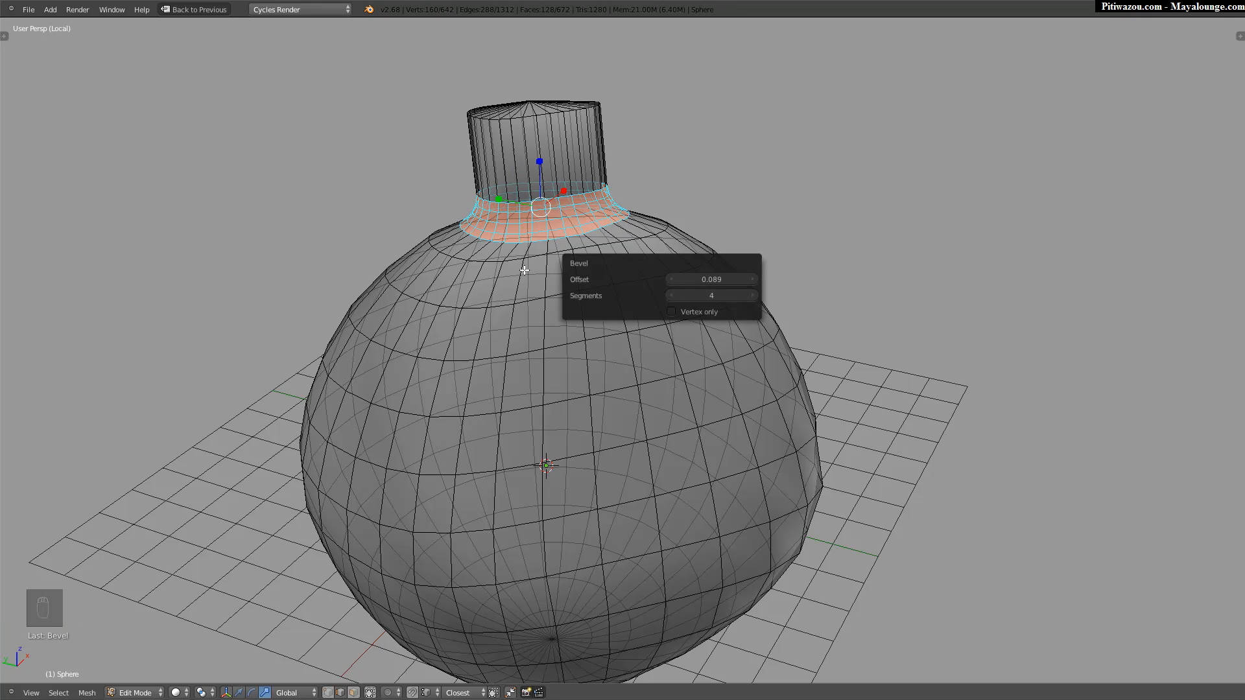
Show the tool shelf, set the neck bevel's offset to 0.081 and hide the shelf again.
scroll(512, 283, up, 5)
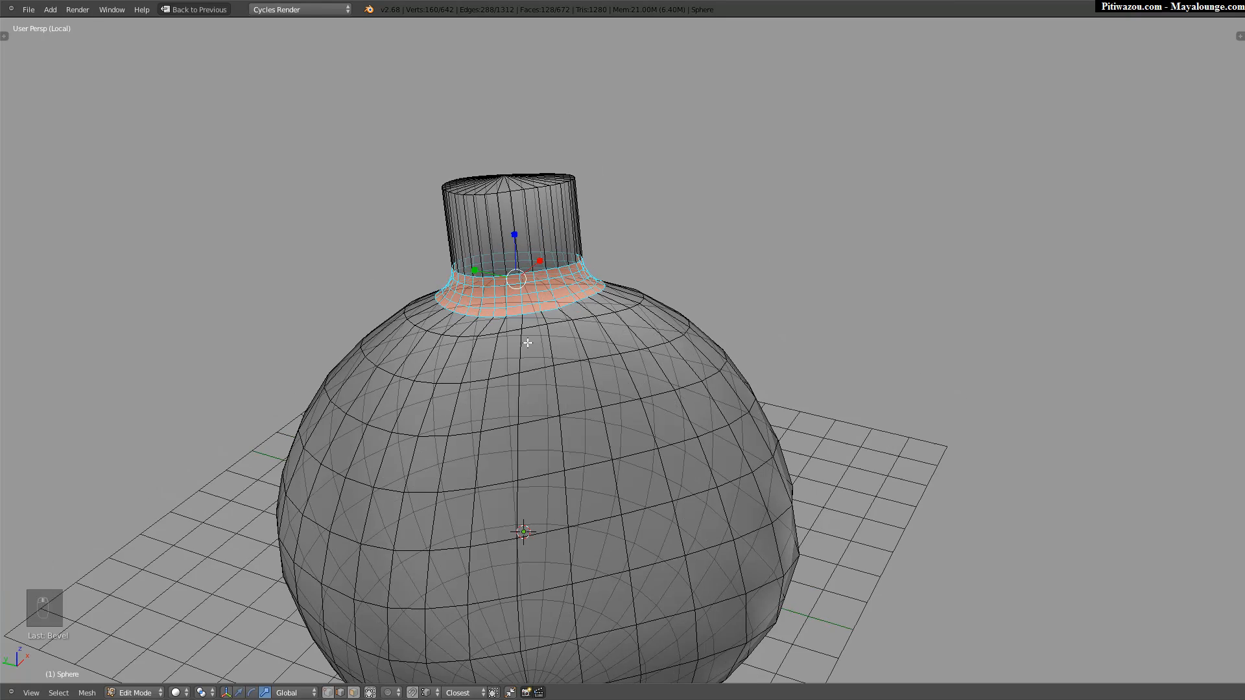
middle_drag(429, 340, 434, 332)
middle_drag(507, 303, 477, 302)
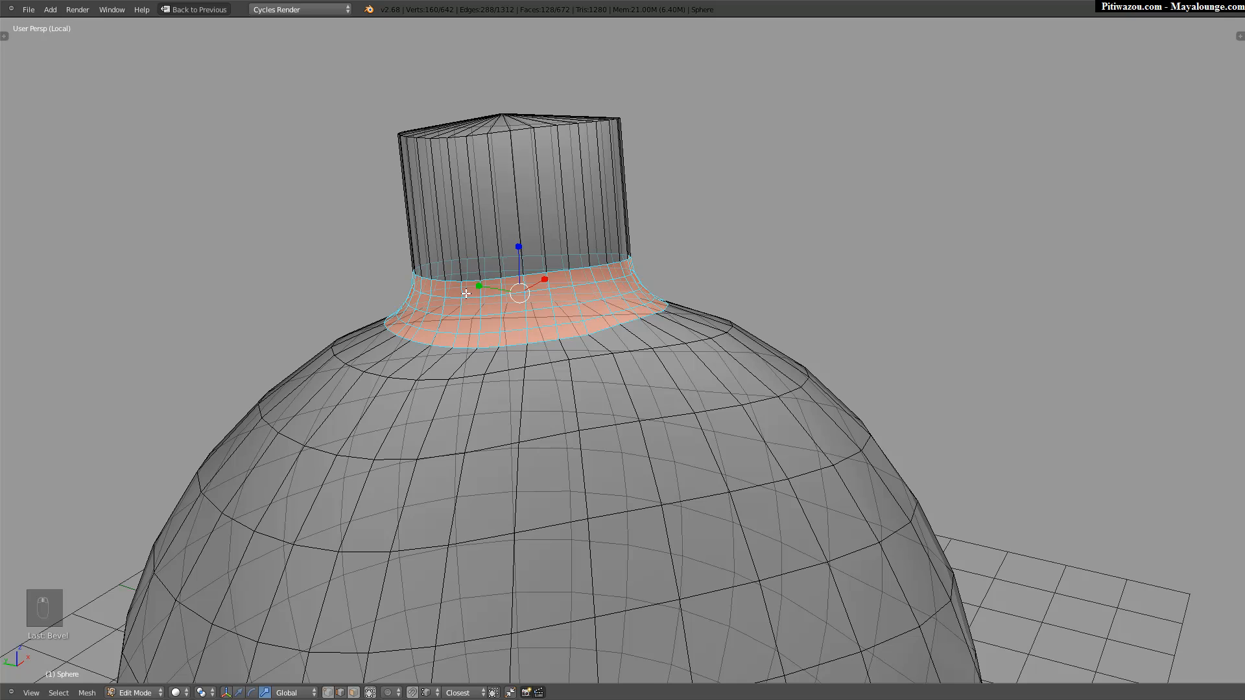
key(t)
drag(56, 591, 54, 590)
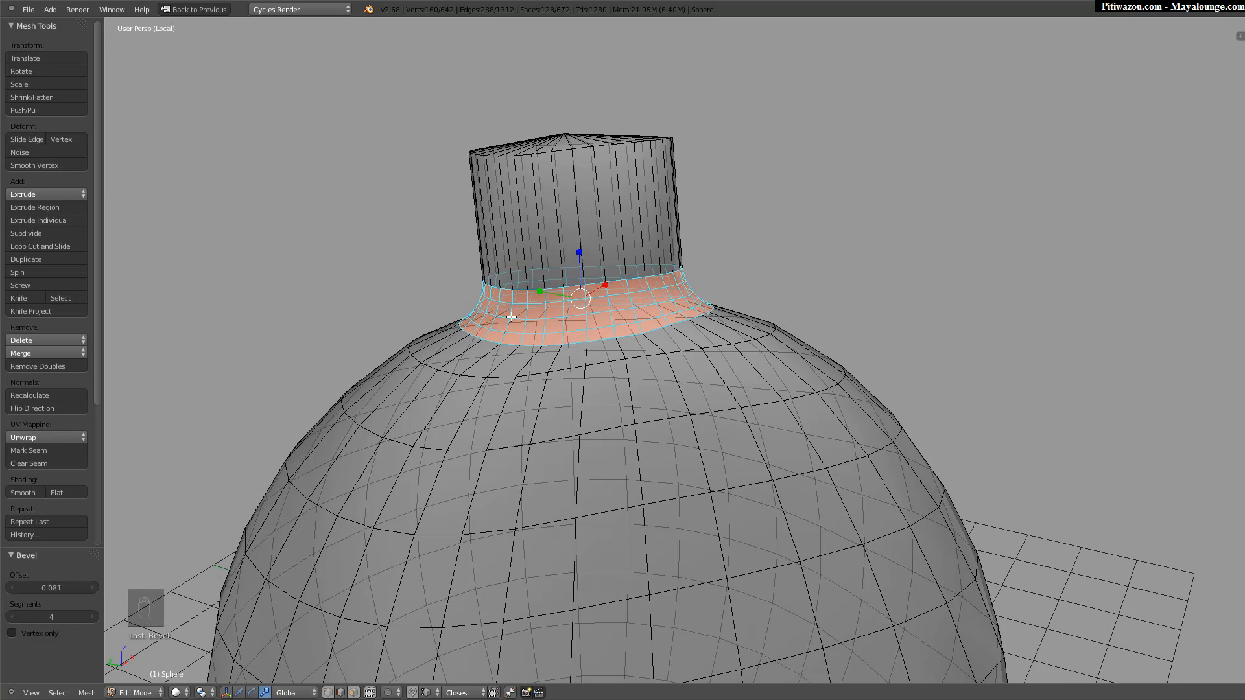
key(t)
scroll(556, 327, down, 2)
middle_drag(556, 327, 519, 334)
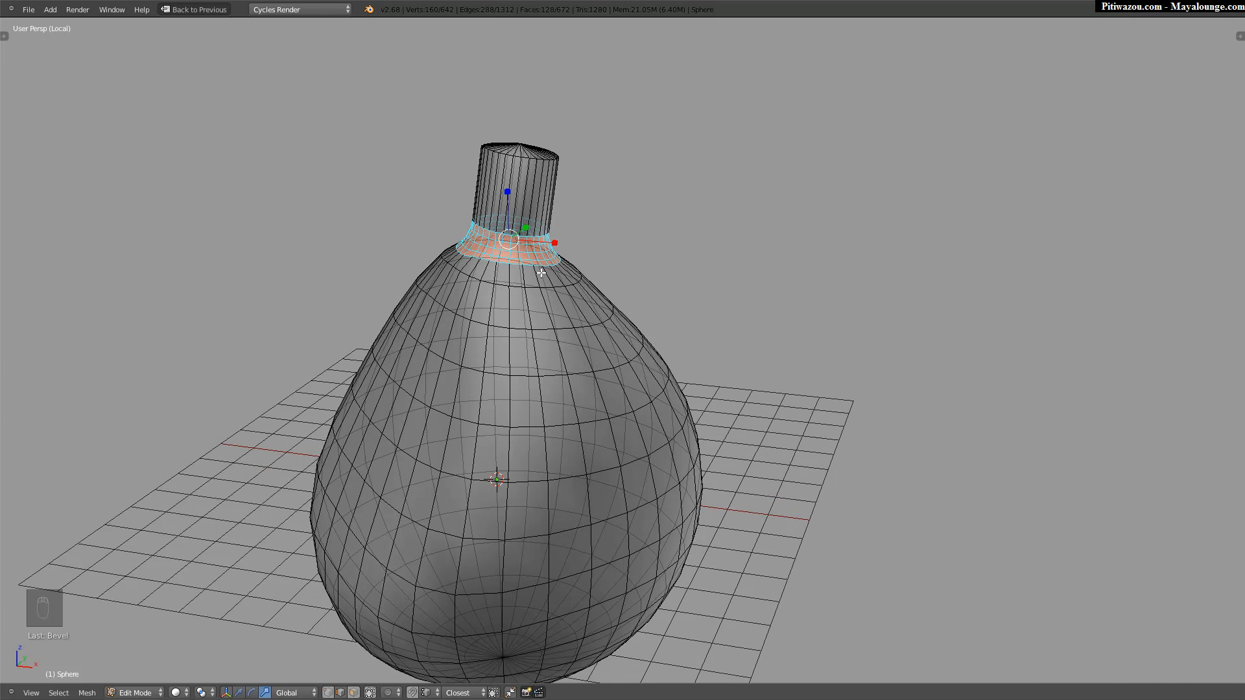
Restore the full editor layout from the maximized 3D view and show the view's properties region.
key(shift+space)
middle_drag(570, 259, 459, 320)
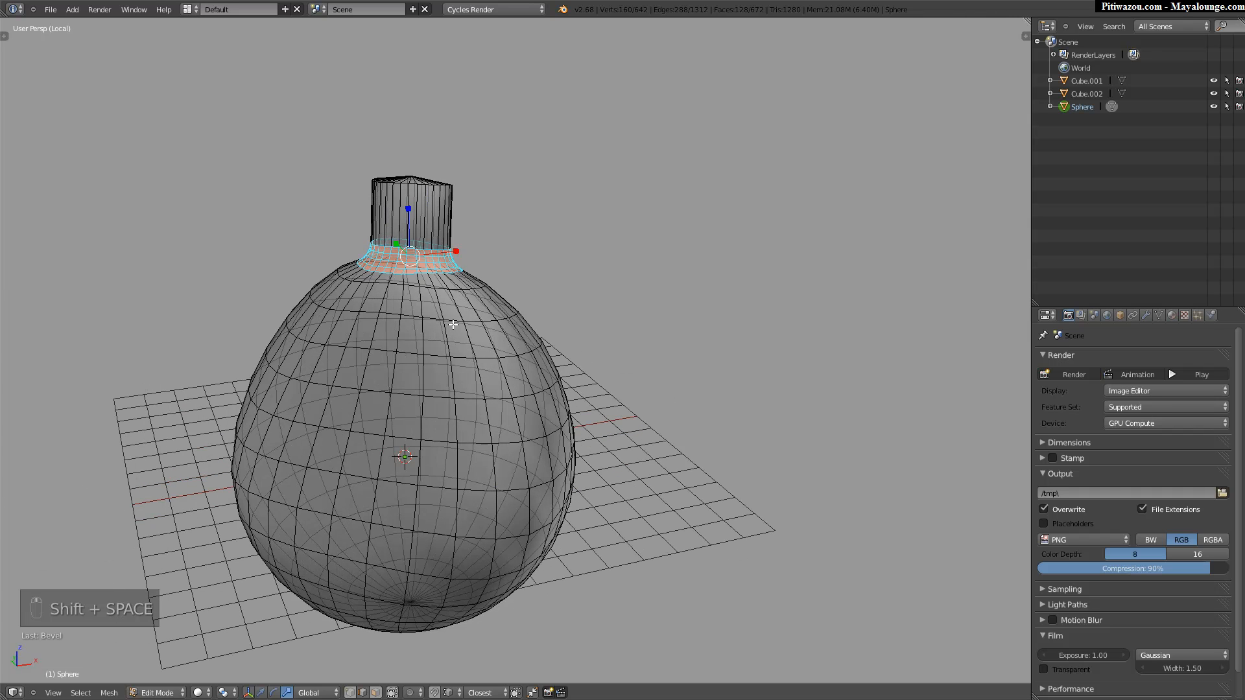
click(1025, 36)
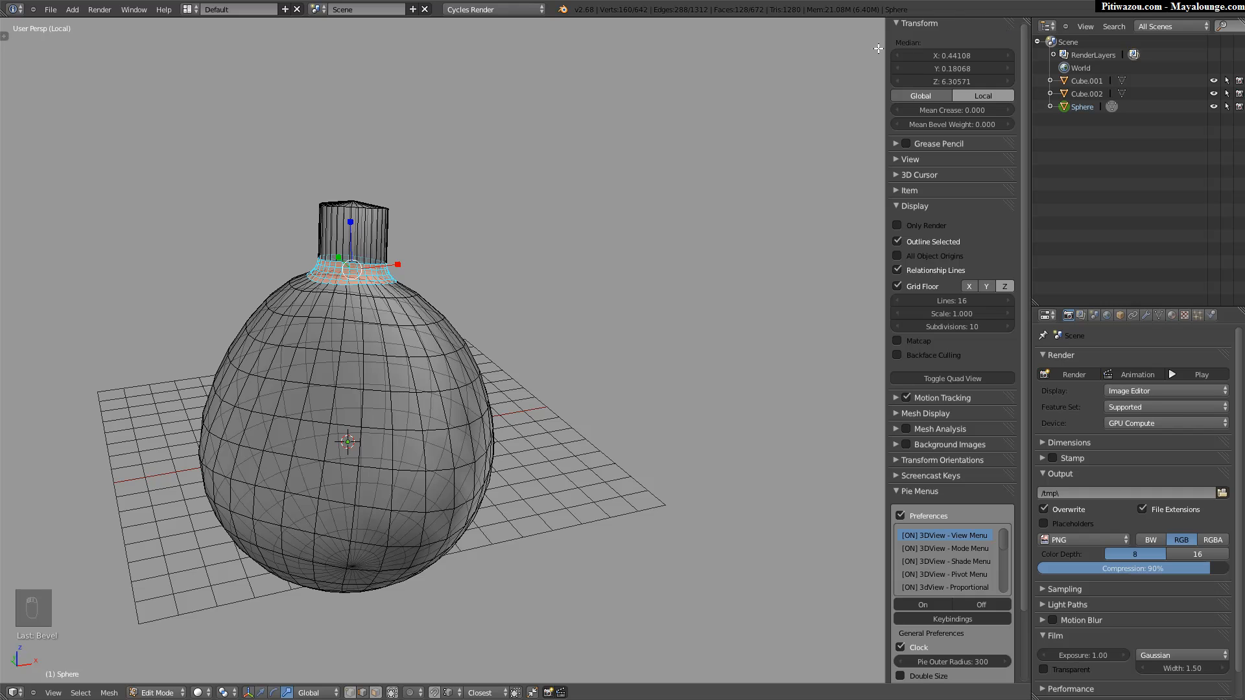
Hide the properties region and split the 3D view into two side-by-side views.
key(n)
drag(1029, 24, 654, 97)
middle_drag(770, 355, 808, 355)
scroll(359, 382, down, 2)
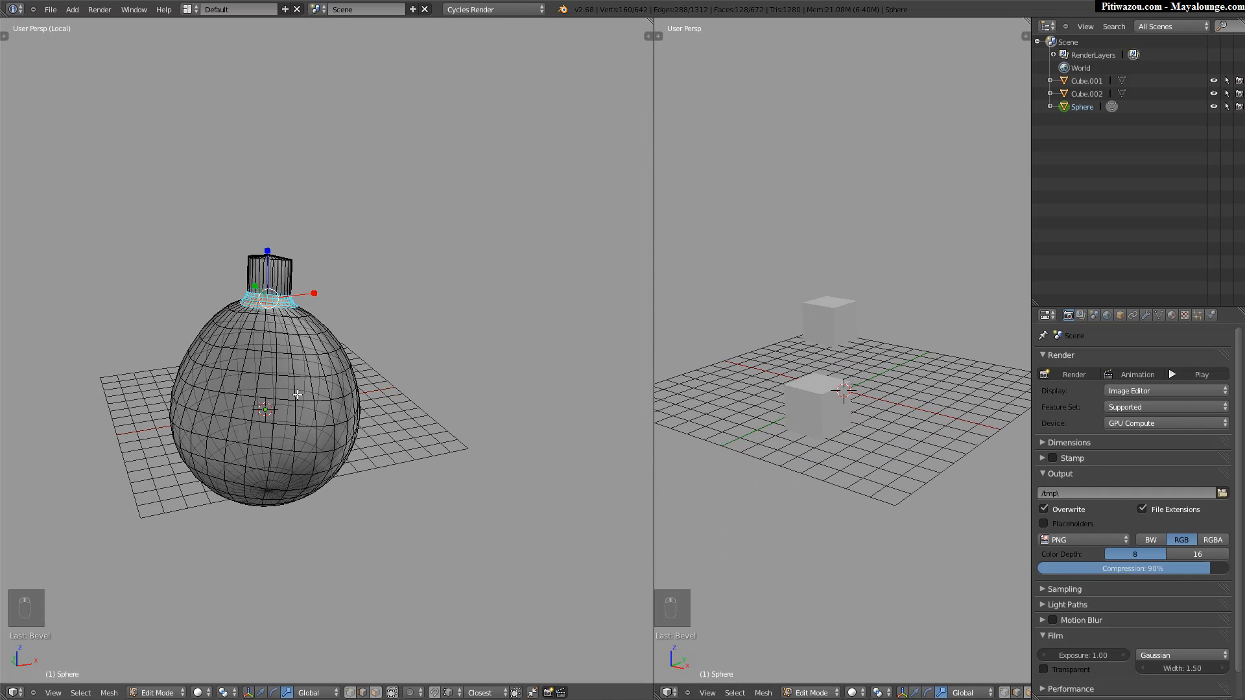
Leave local view and switch the bottle-shaped sphere from Edit Mode to Object Mode.
key(q)
click(170, 345)
middle_drag(301, 350, 310, 330)
key(Tab)
click(246, 334)
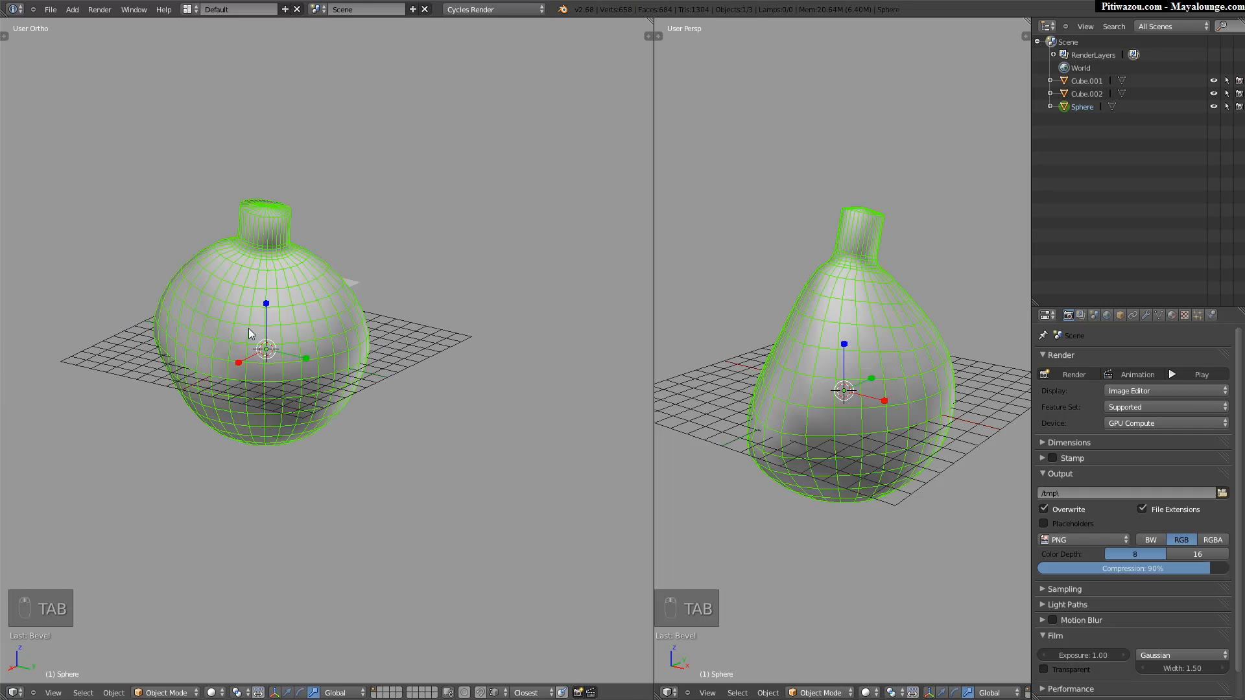
Move the sphere about 16.2 units along Y, clear of the cubes, and select Cube.002.
key(g)
middle_drag(314, 354, 563, 380)
click(521, 390)
right_click(288, 312)
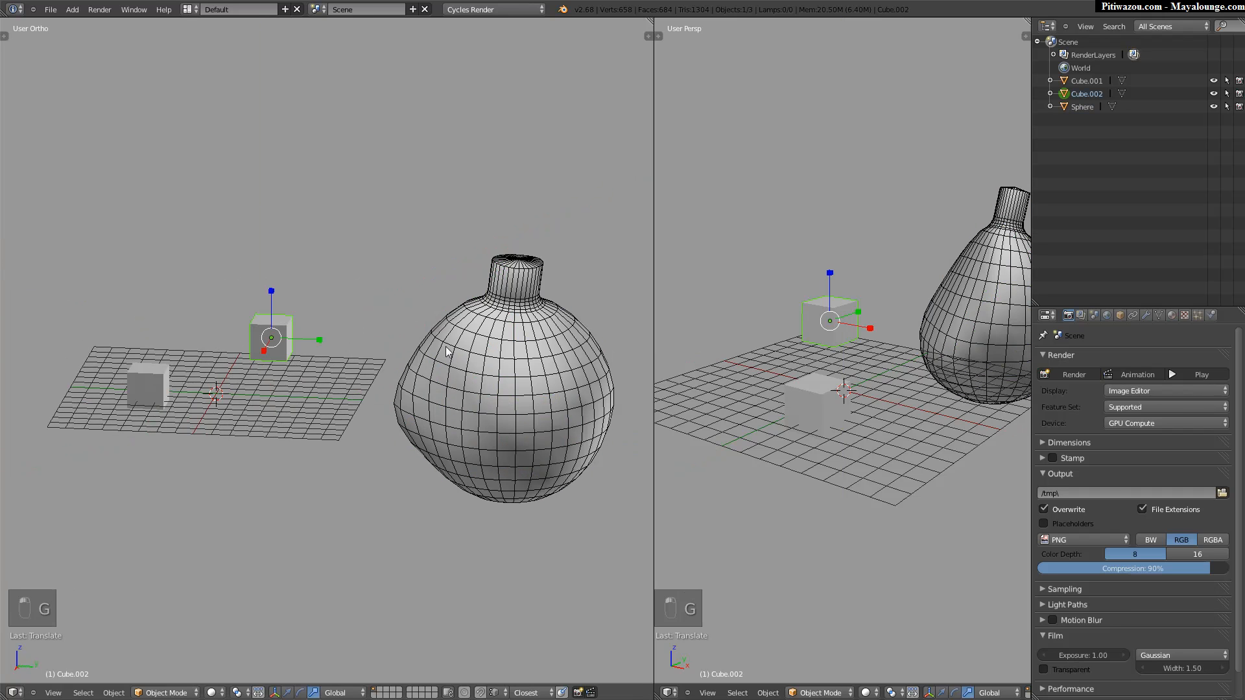
Turn the second 3D view into a narrower UV/Image Editor showing blender_icons_x2.png.
click(668, 692)
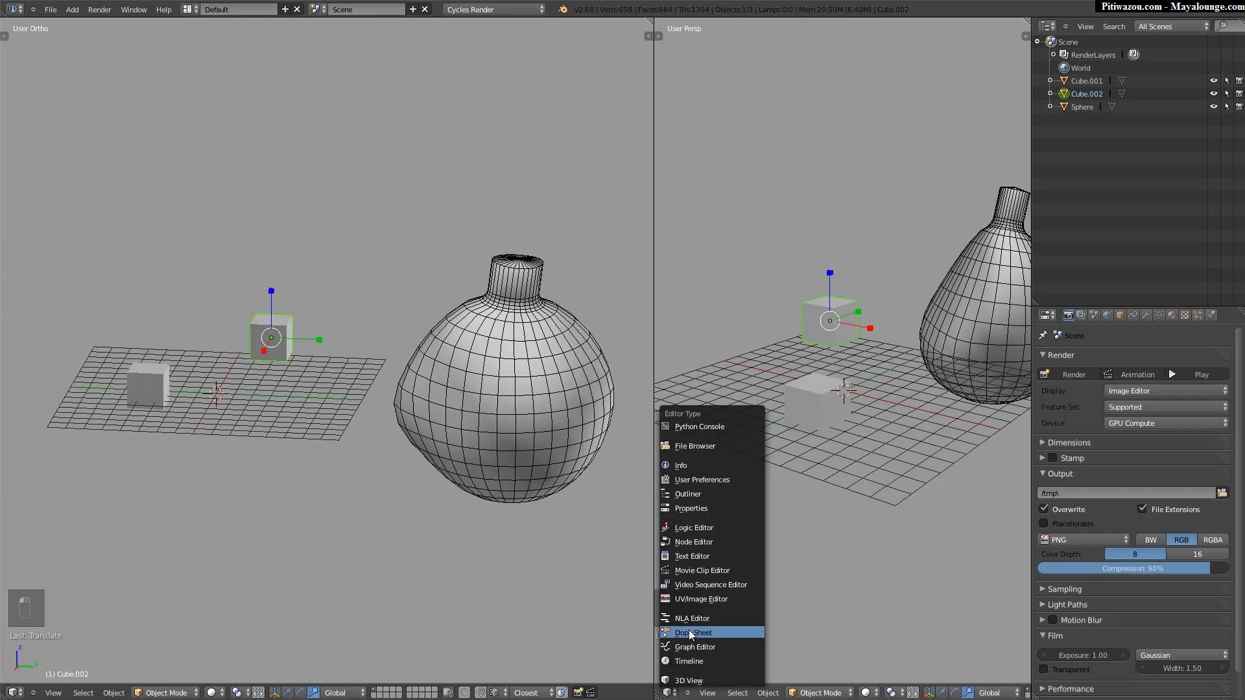
click(700, 598)
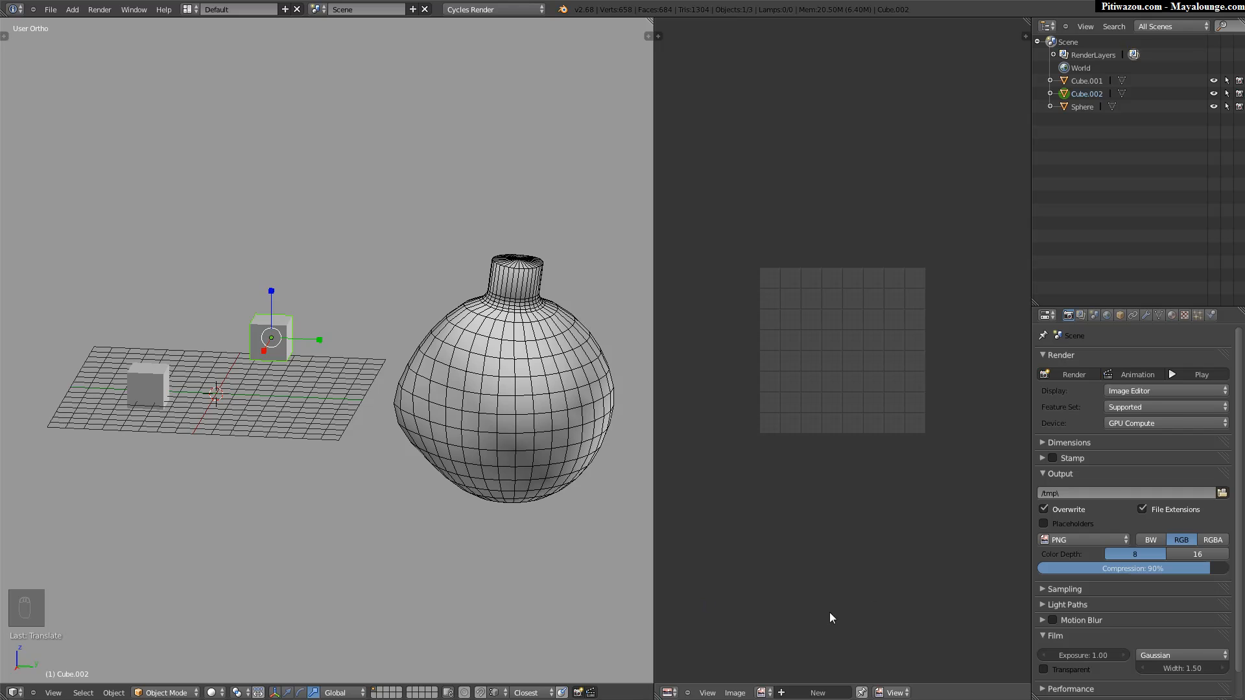
click(769, 693)
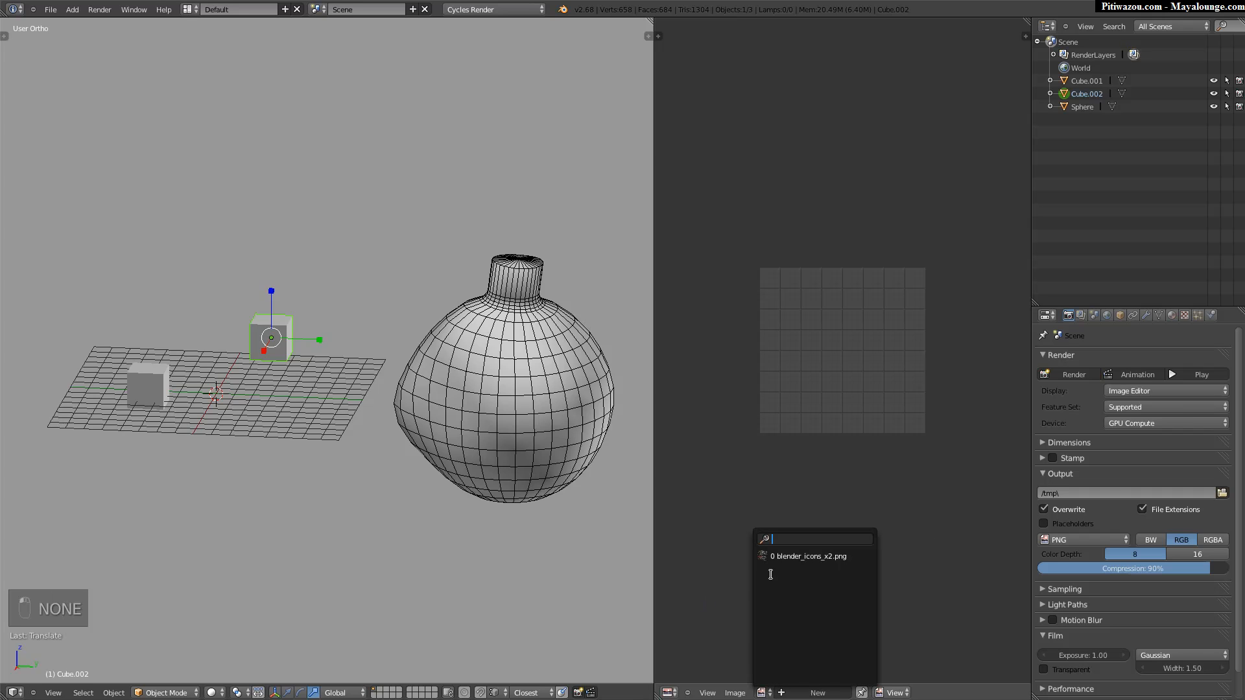
click(780, 556)
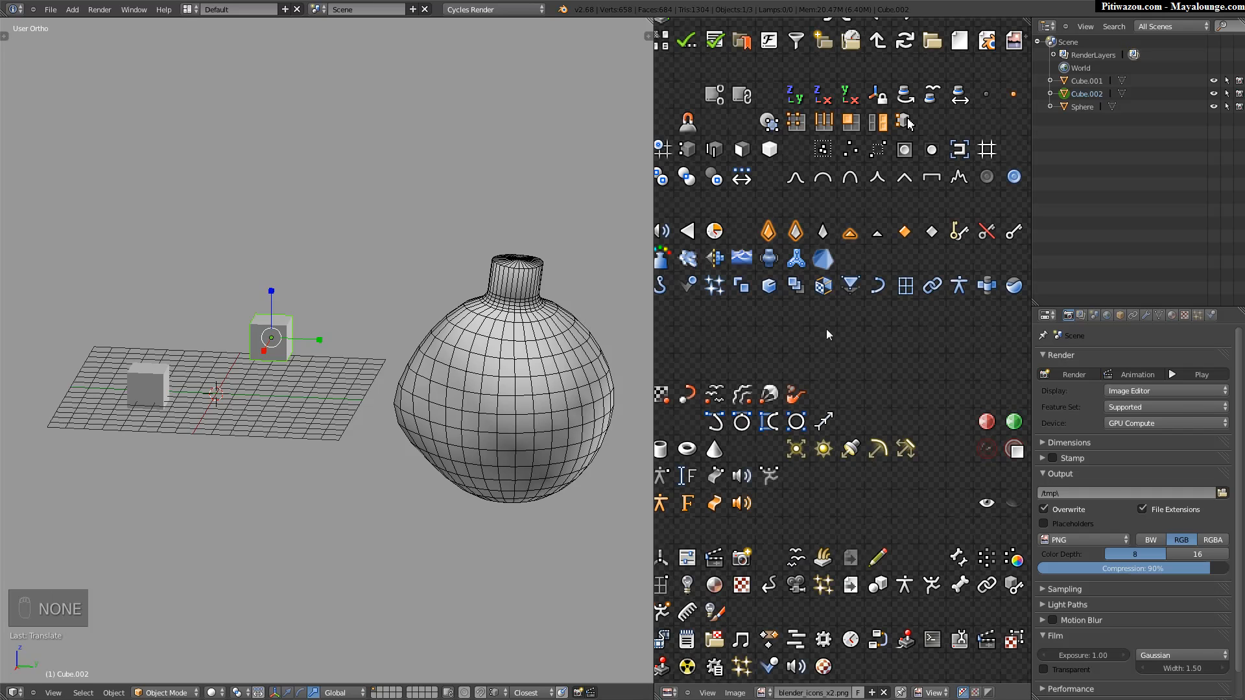
scroll(802, 320, down, 1)
scroll(803, 367, up, 2)
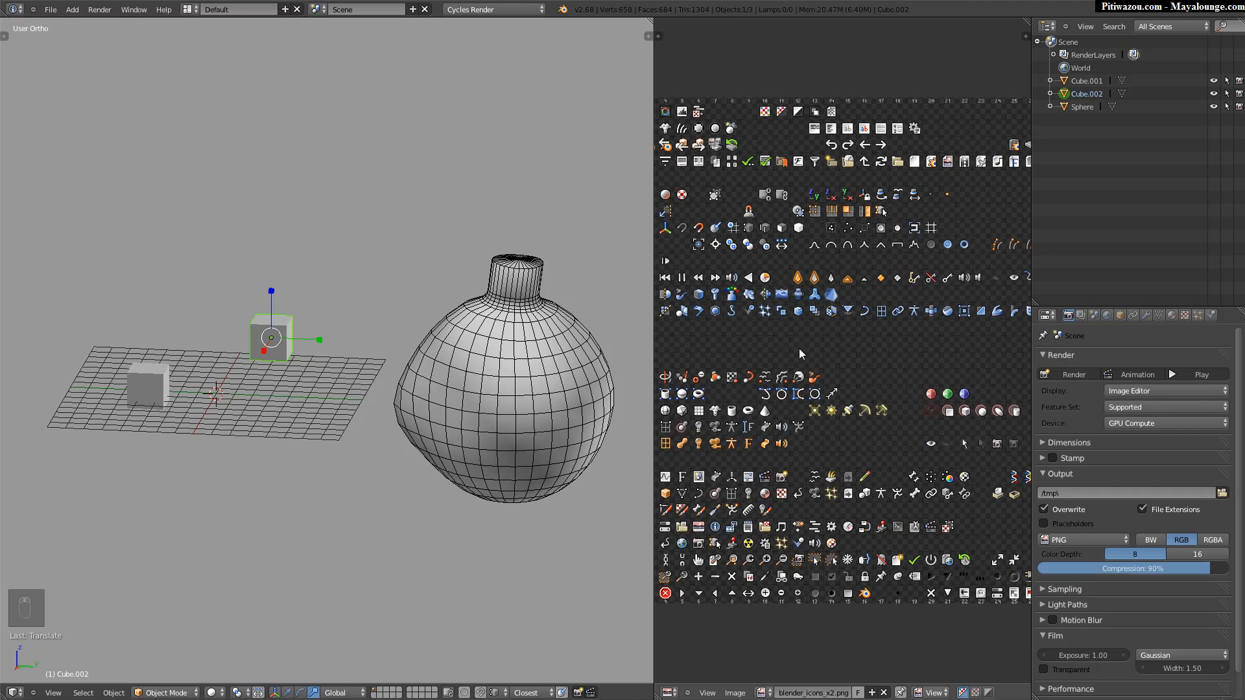
middle_drag(870, 310, 853, 289)
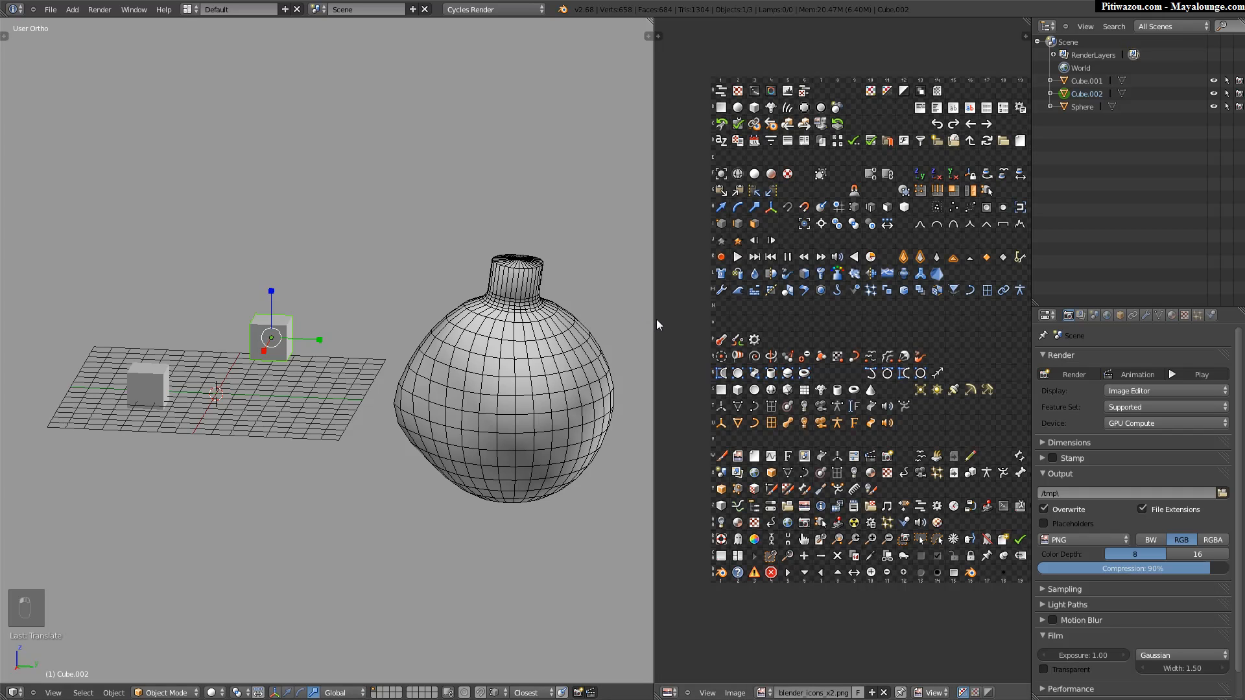
drag(655, 318, 755, 315)
mouse_move(876, 520)
middle_down()
mouse_move(873, 556)
mouse_move(871, 542)
middle_up()
scroll(555, 321, up, 4)
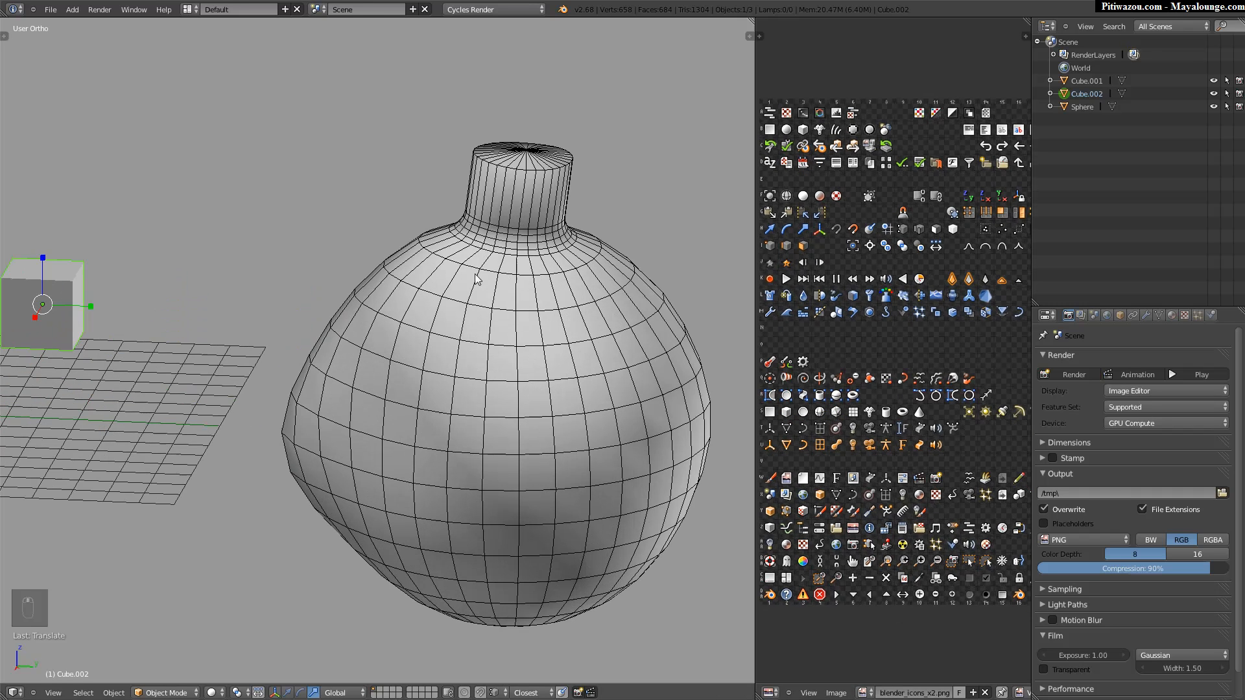
Bring up the Set Origin menu and the Wazou Custom Menu over the 3D view to compare their entries.
scroll(577, 258, down, 1)
scroll(563, 261, down, 1)
middle_drag(523, 305, 542, 277)
scroll(375, 318, down, 2)
middle_drag(375, 314, 552, 343)
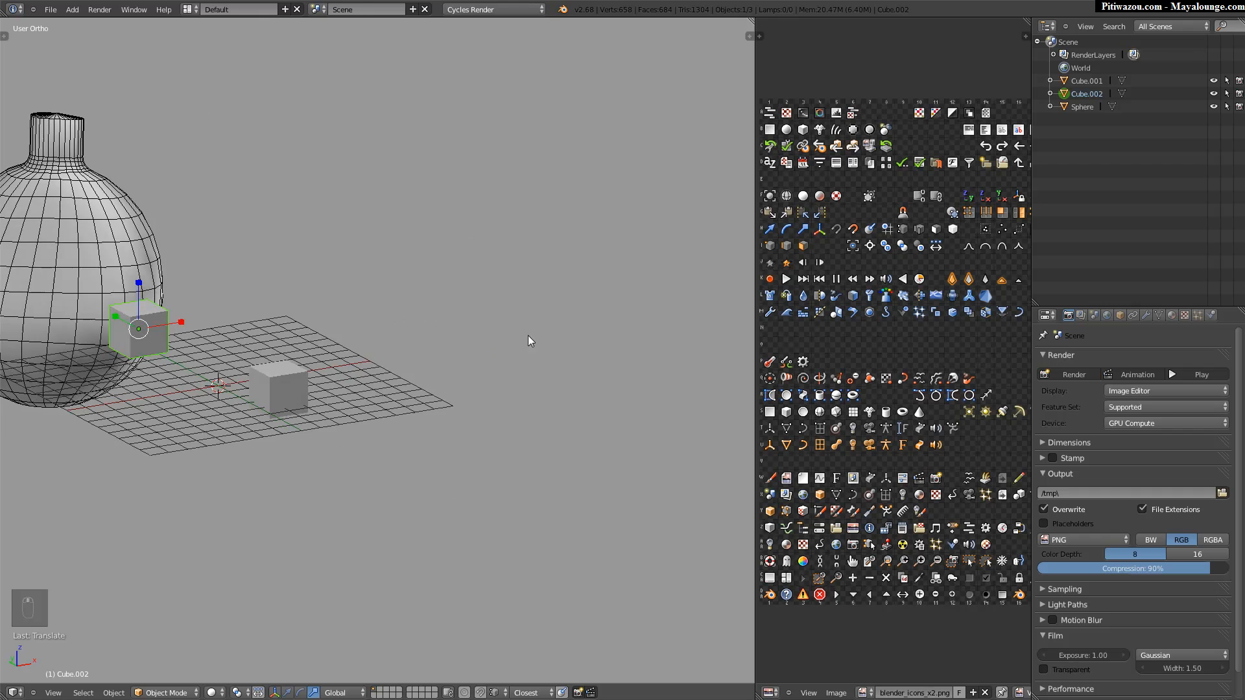
shift+middle_drag(292, 303, 583, 344)
shift+middle_drag(349, 329, 381, 329)
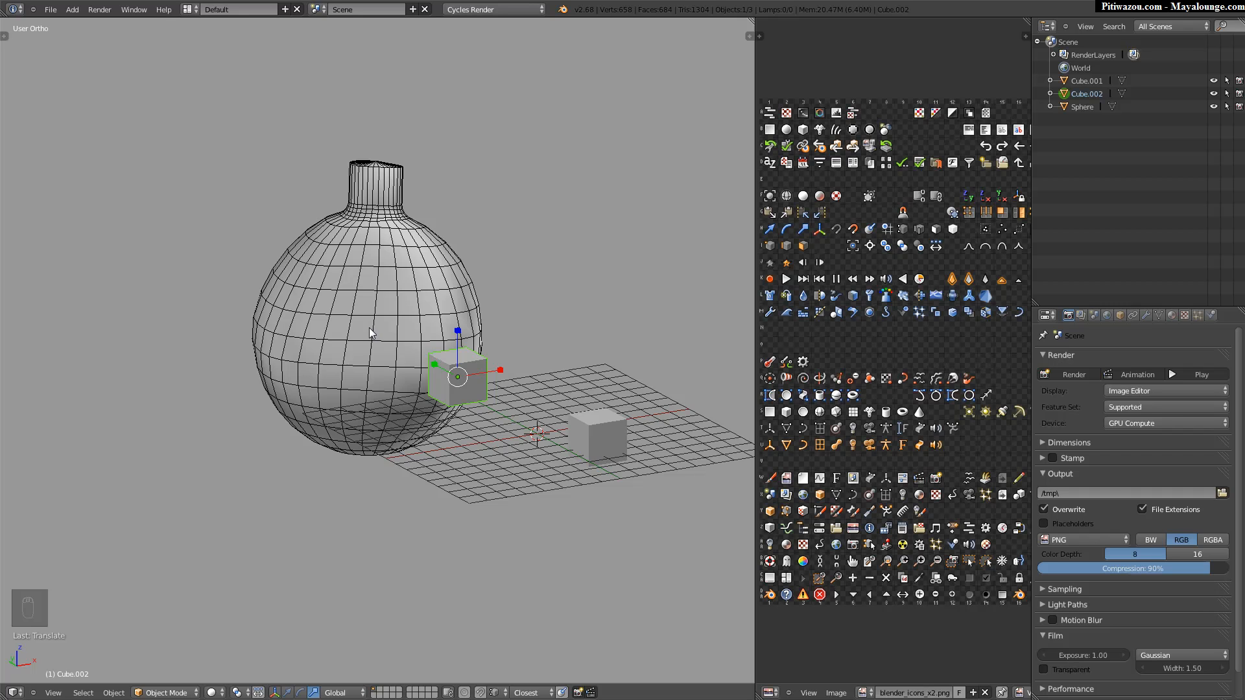
key(alt+x)
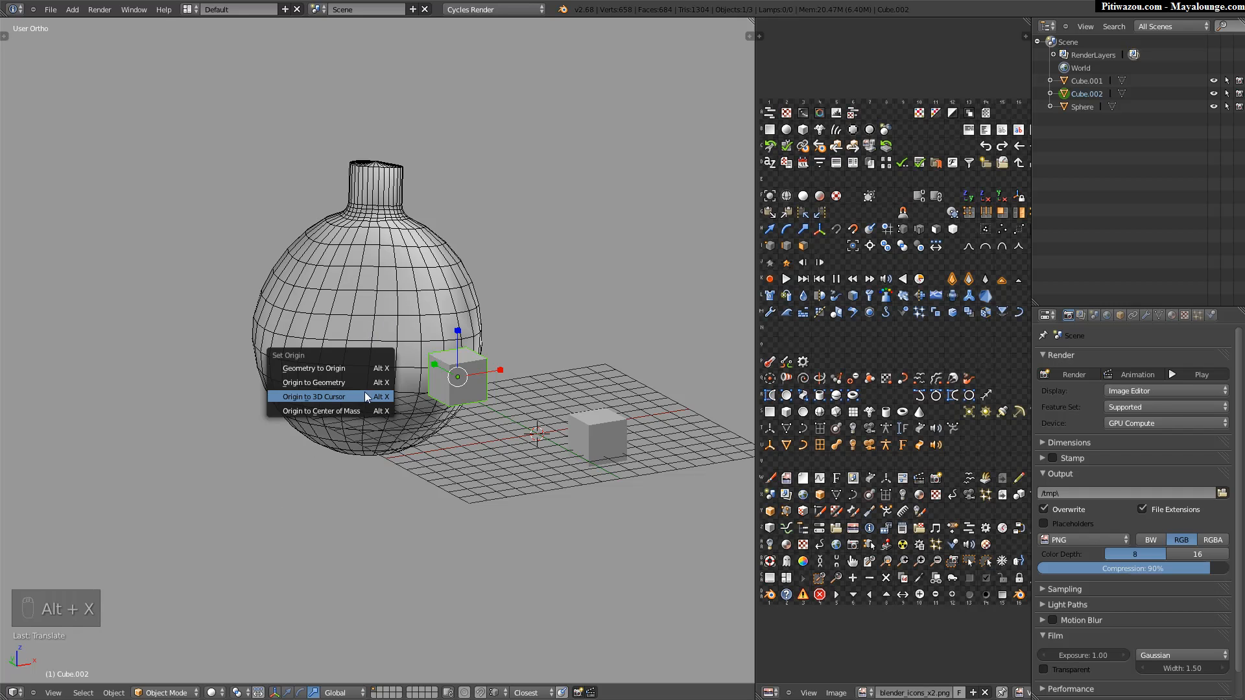
click(364, 410)
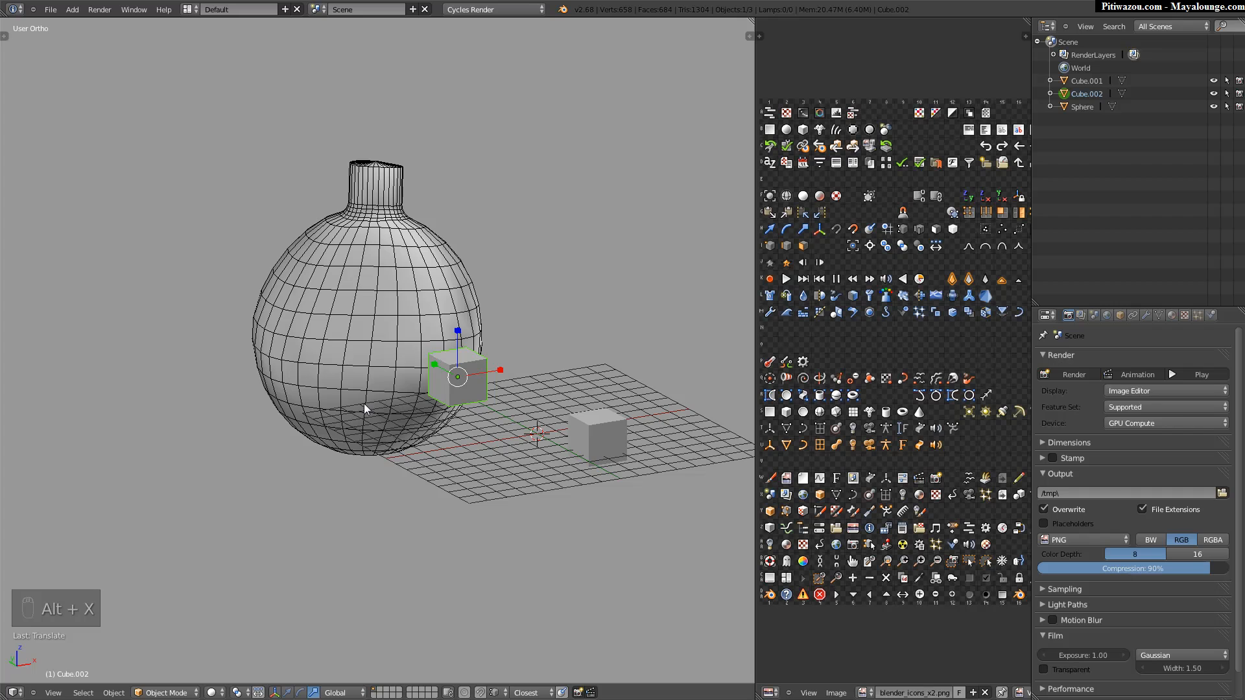
key(space)
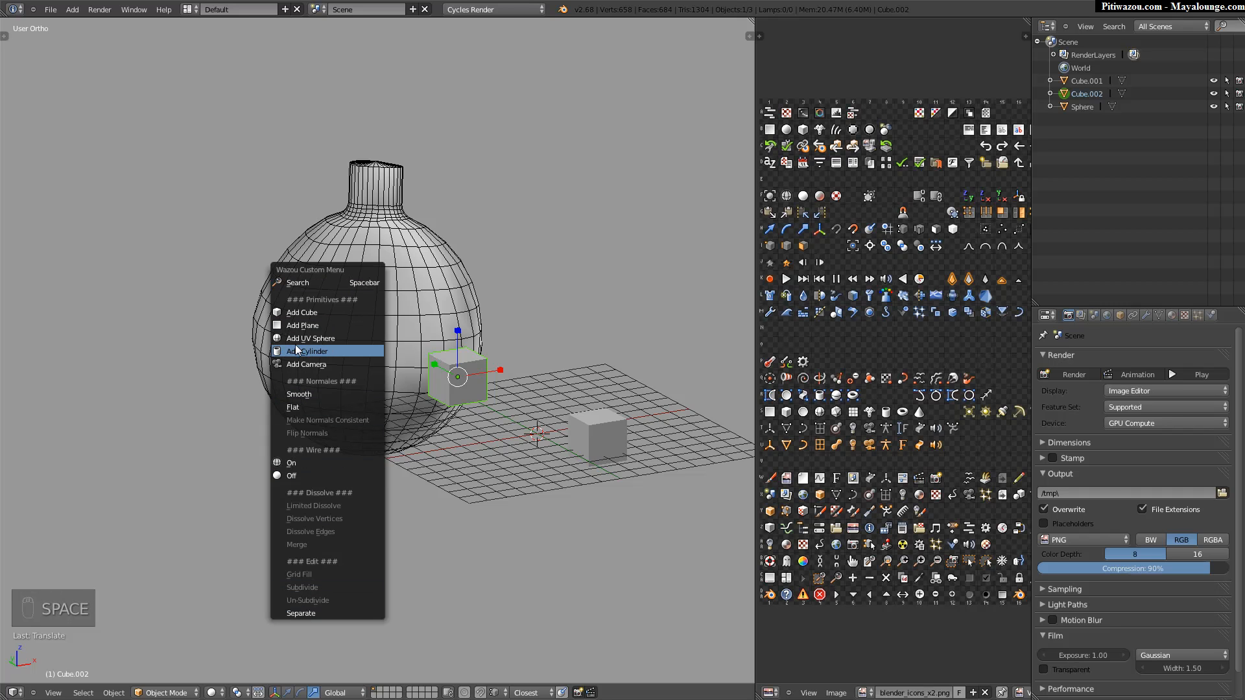
Replace the main 3D view with a Text Editor showing Wazou_Custom_Menu.py from Z:\, with syntax highlighting and line numbers enabled.
click(14, 692)
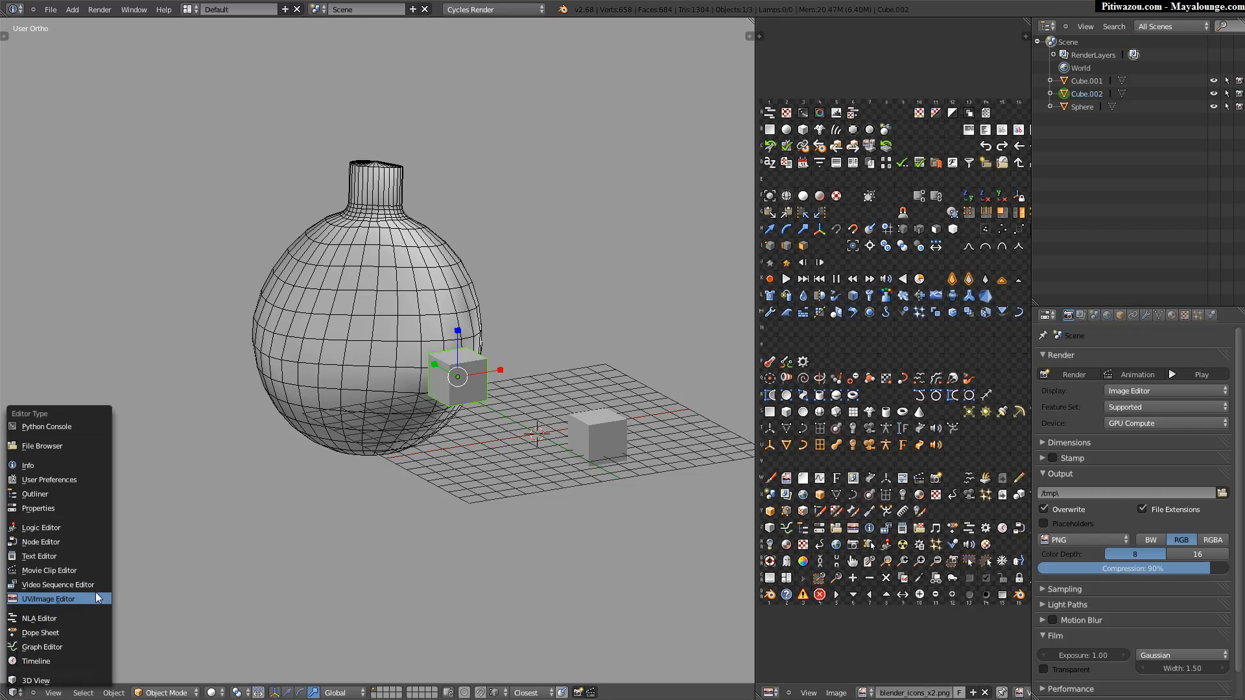
click(42, 557)
click(78, 692)
click(105, 669)
click(28, 235)
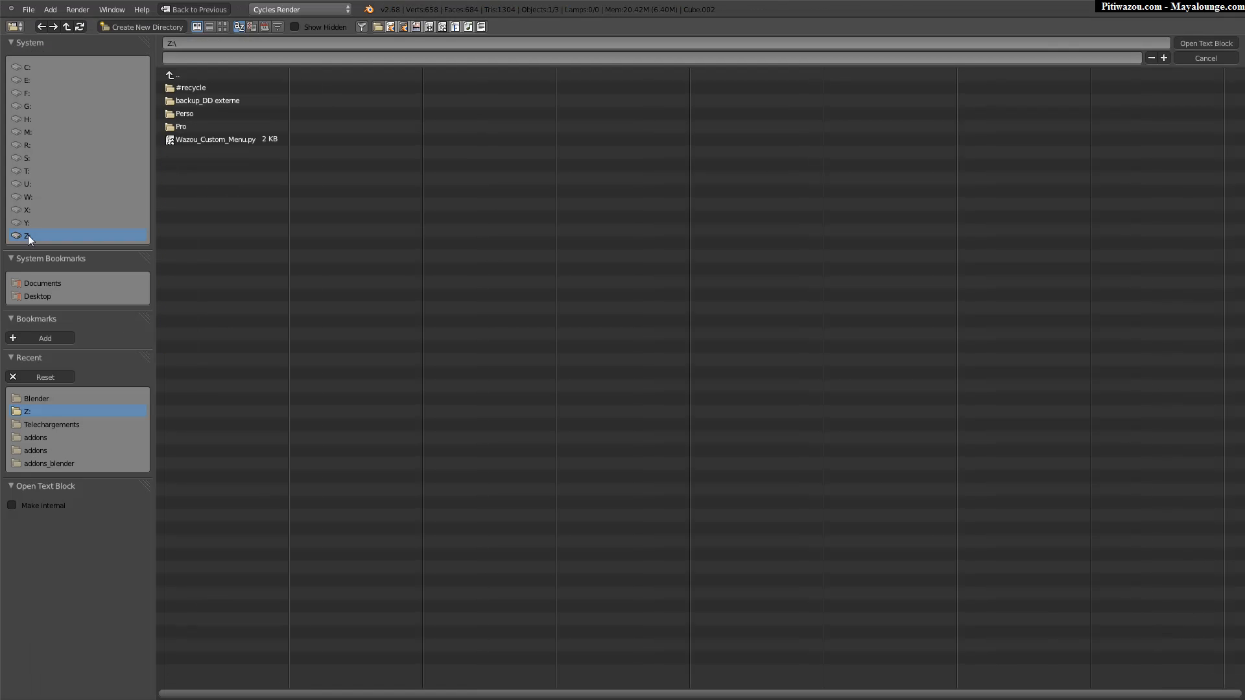
double_click(216, 138)
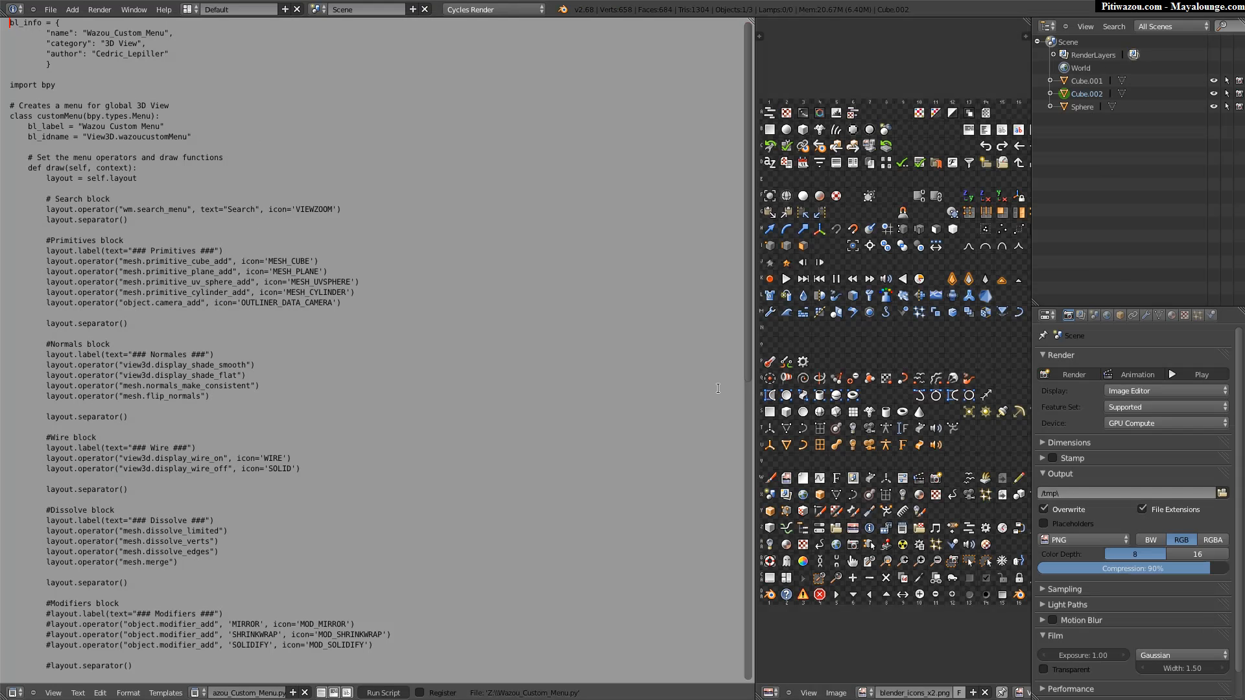
click(346, 693)
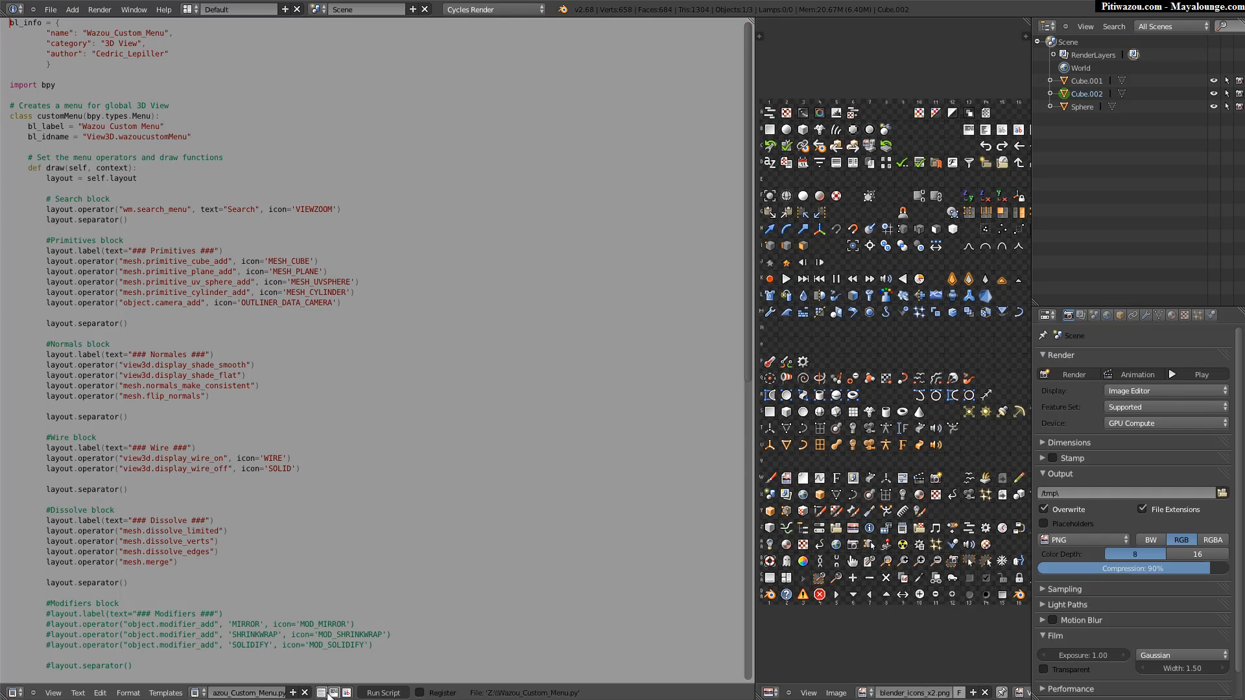
click(323, 693)
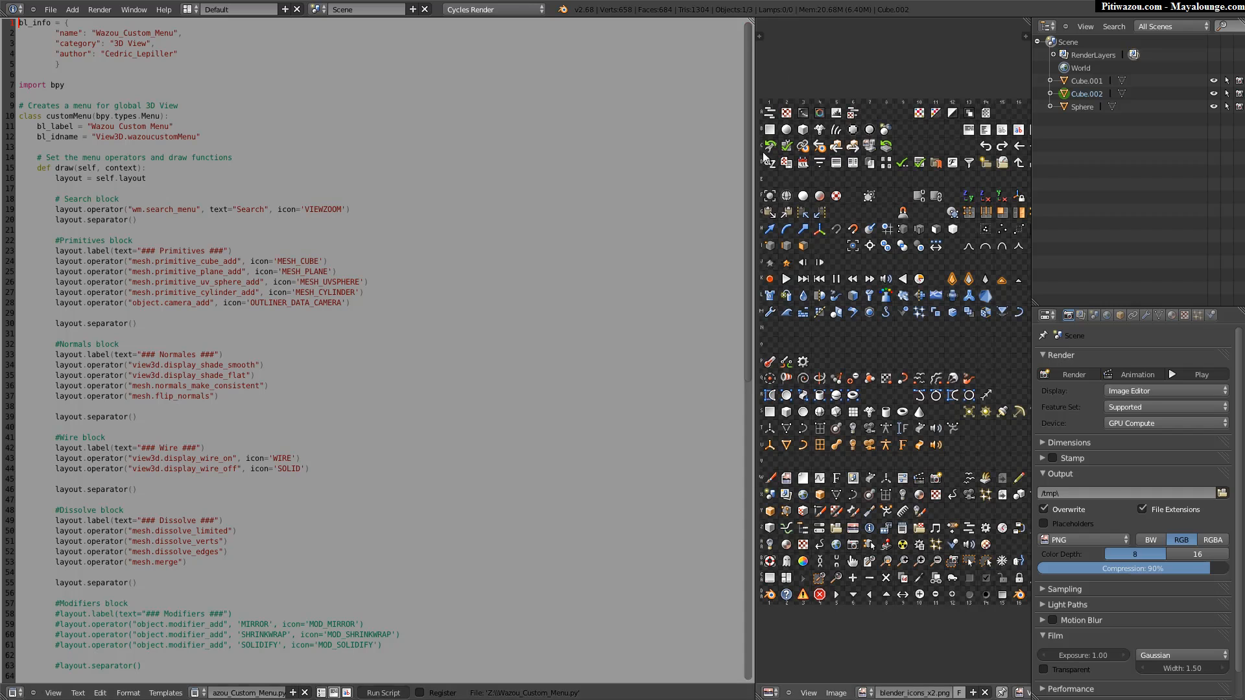
Switch the icon image area back to a 3D View and show its tool shelf with Object Tools expanded.
click(769, 692)
click(788, 682)
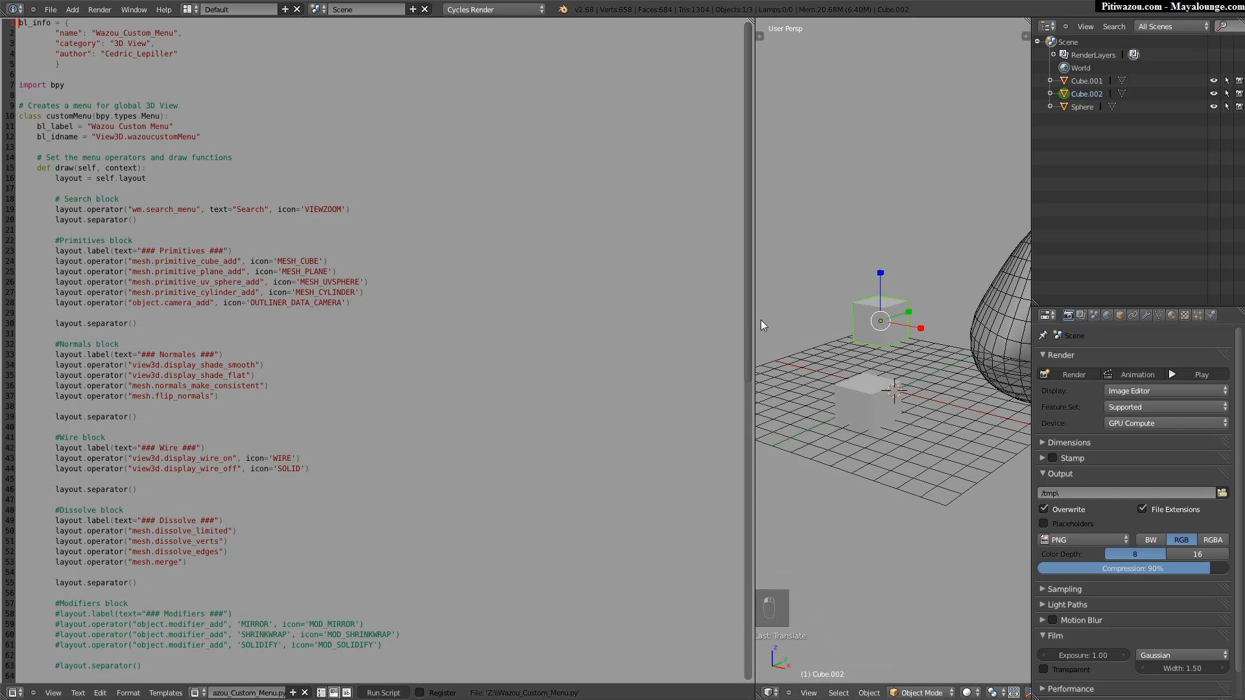
key(t)
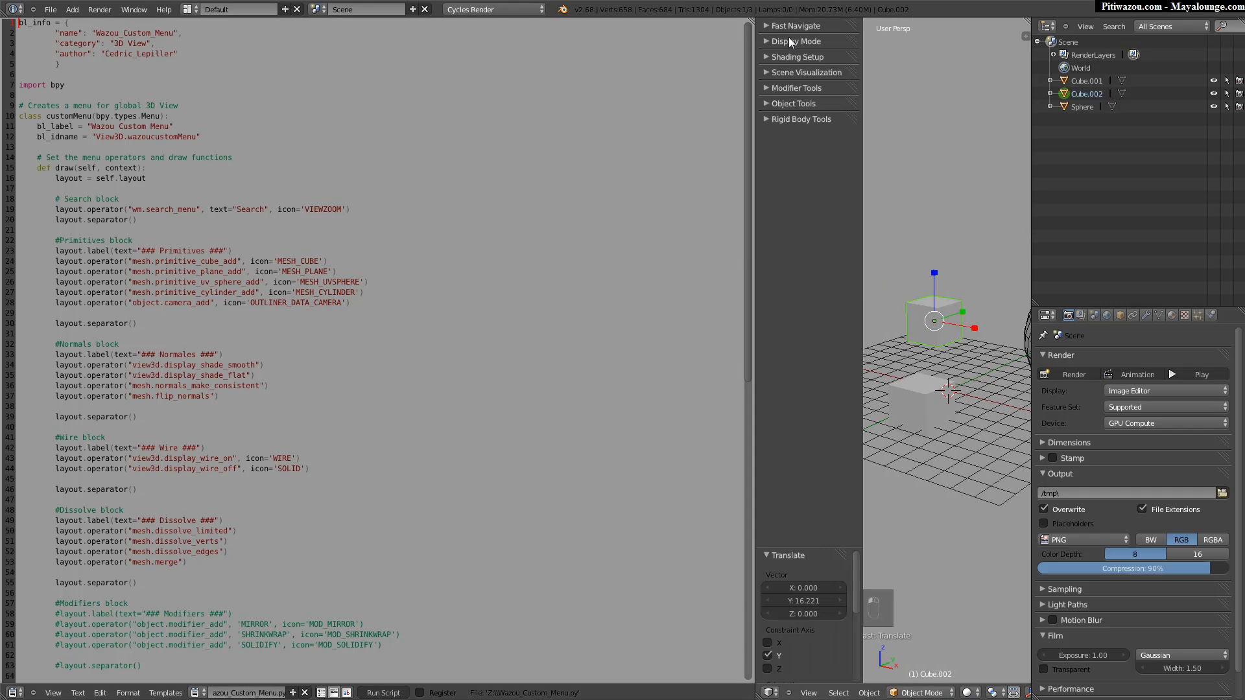
click(792, 91)
click(788, 91)
click(800, 103)
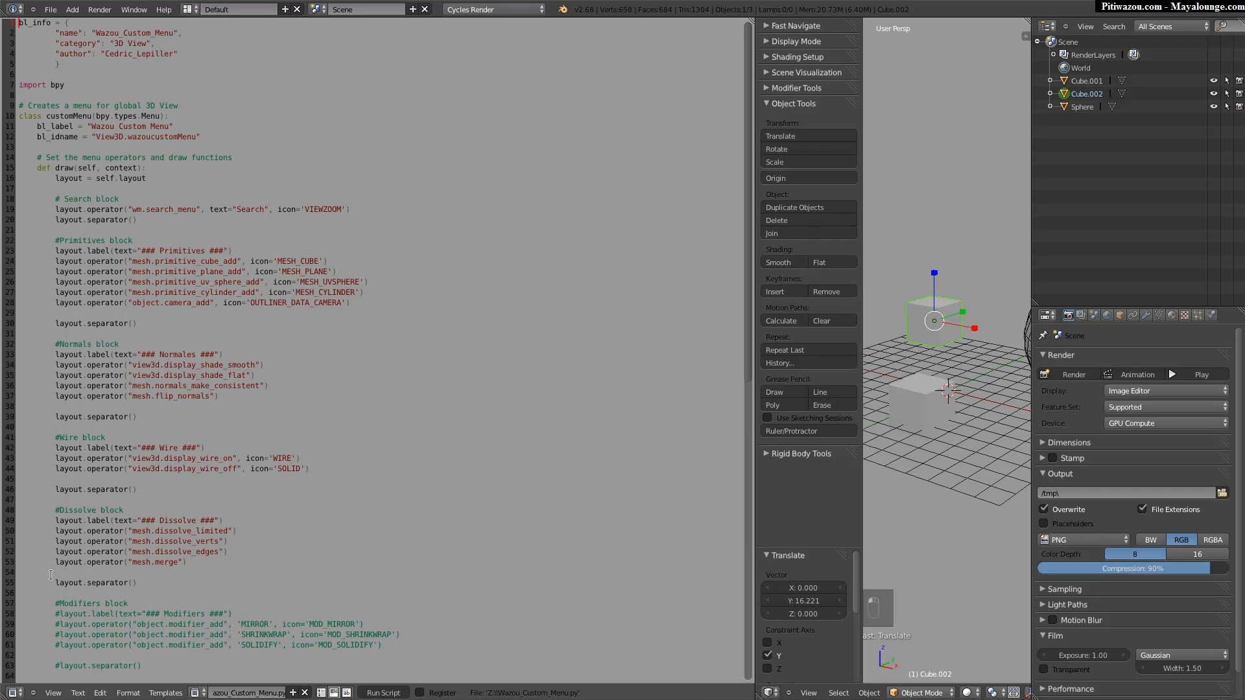
Uncomment the SOLIDIFY modifier_add line and the bpy.ops.wm.call_menu line in the script.
scroll(389, 292, down, 2)
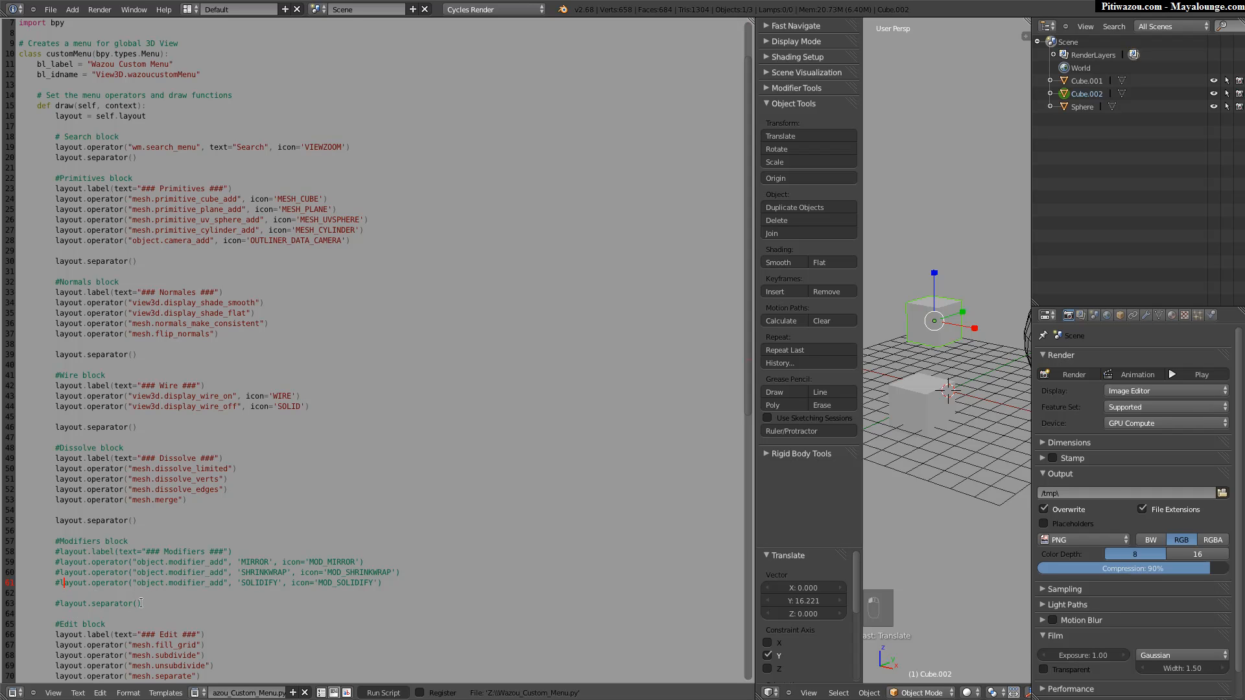
key(BackSpace)
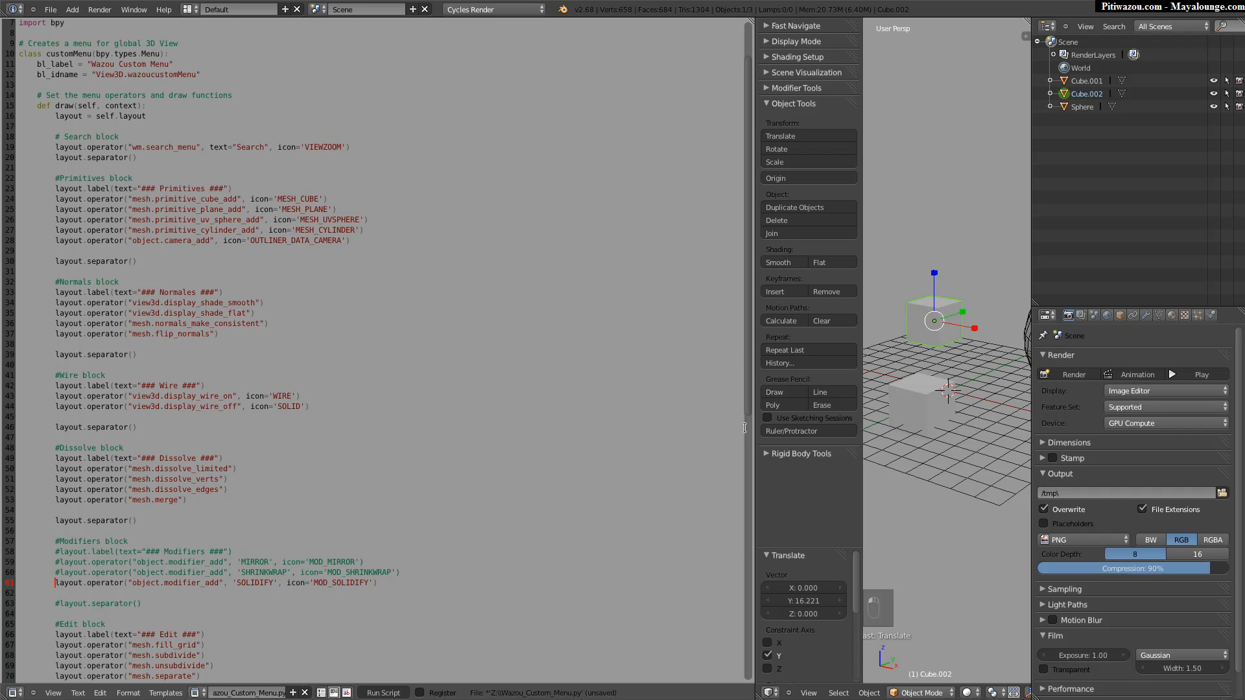
scroll(748, 398, down, 10)
click(41, 437)
key(BackSpace)
Run the script and add a modifier to Cube.002 with the custom menu's SOLIDIFY entry.
click(383, 692)
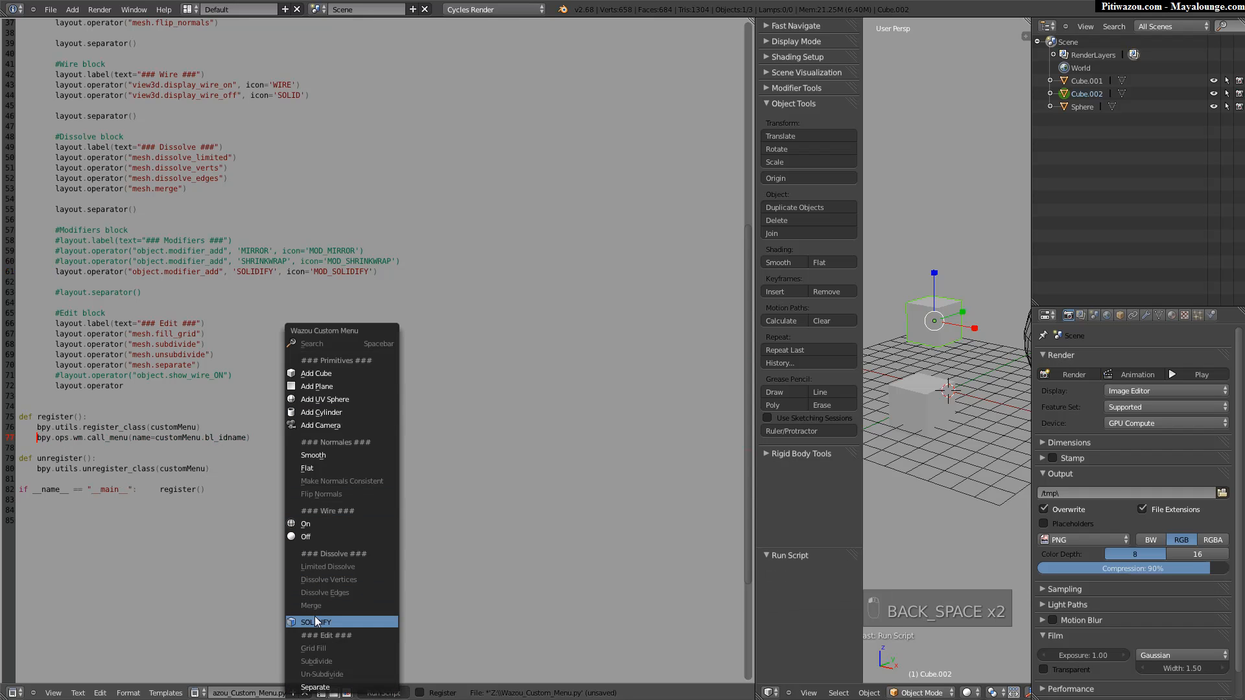
click(317, 622)
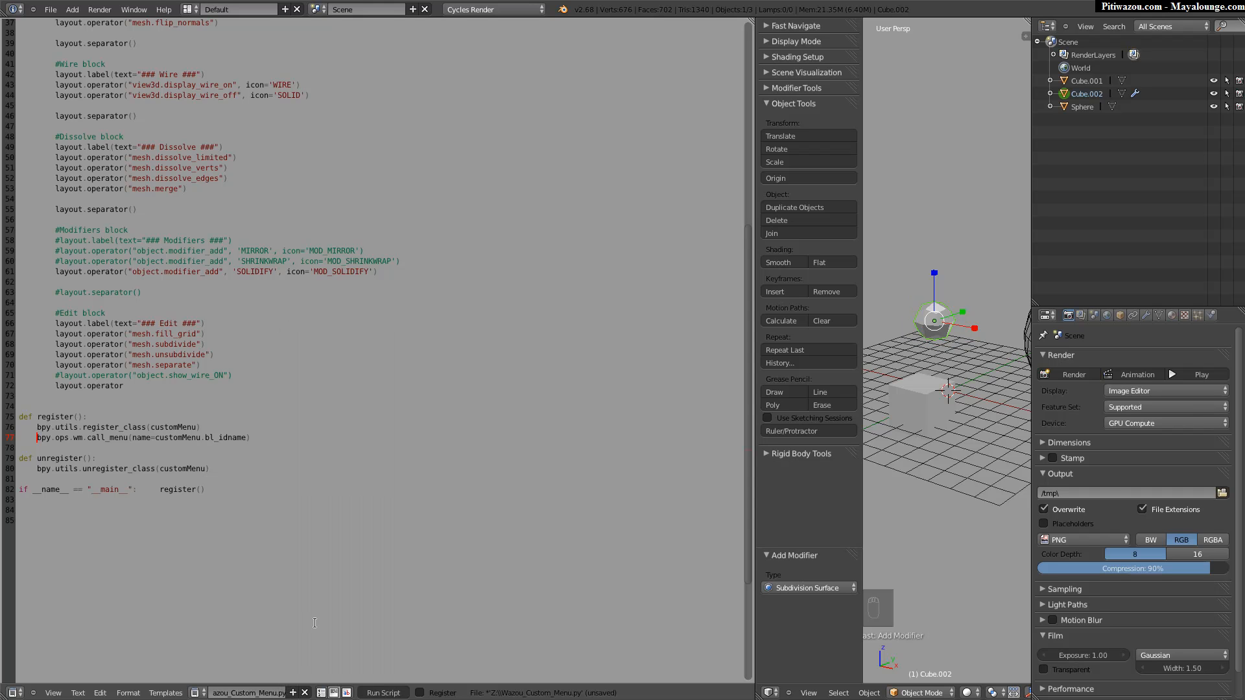
middle_drag(958, 371, 989, 298)
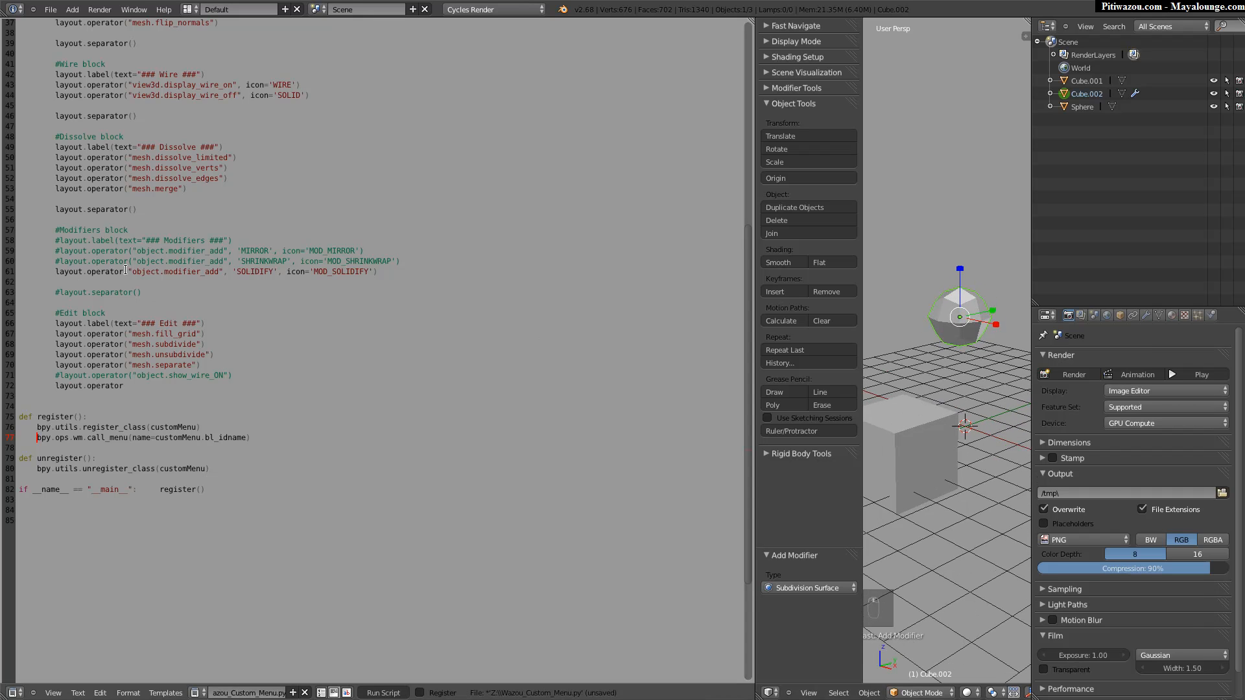
drag(132, 271, 344, 272)
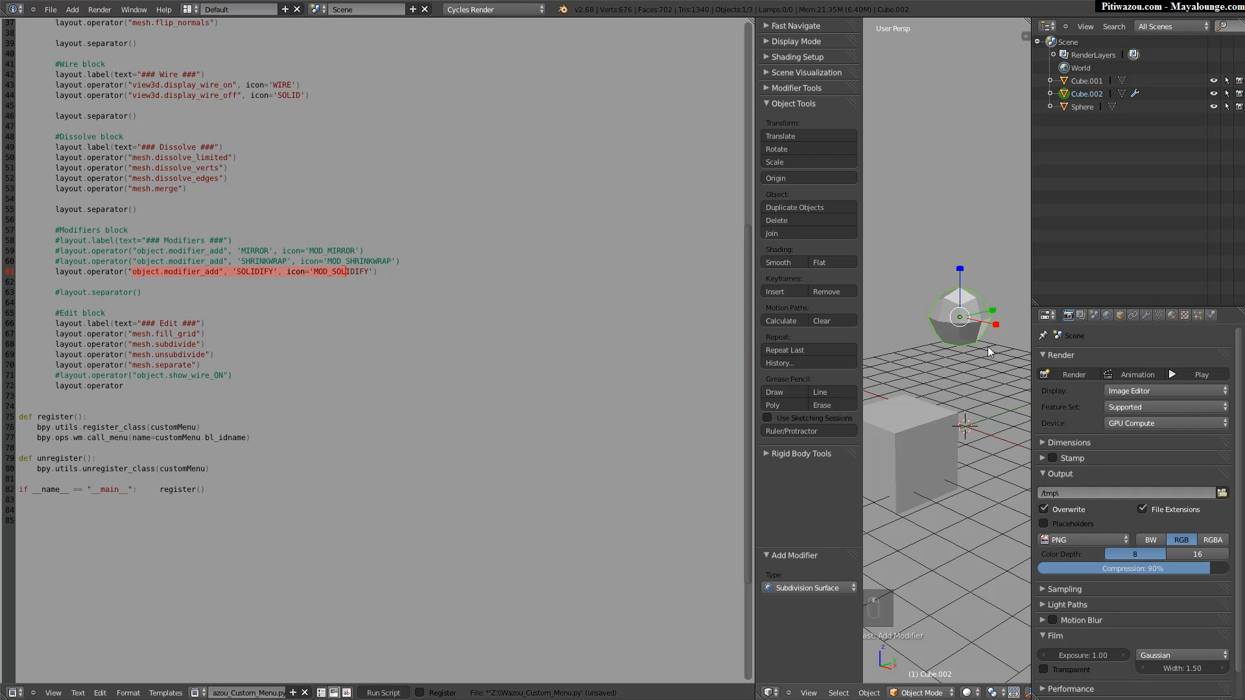
middle_drag(966, 354, 927, 396)
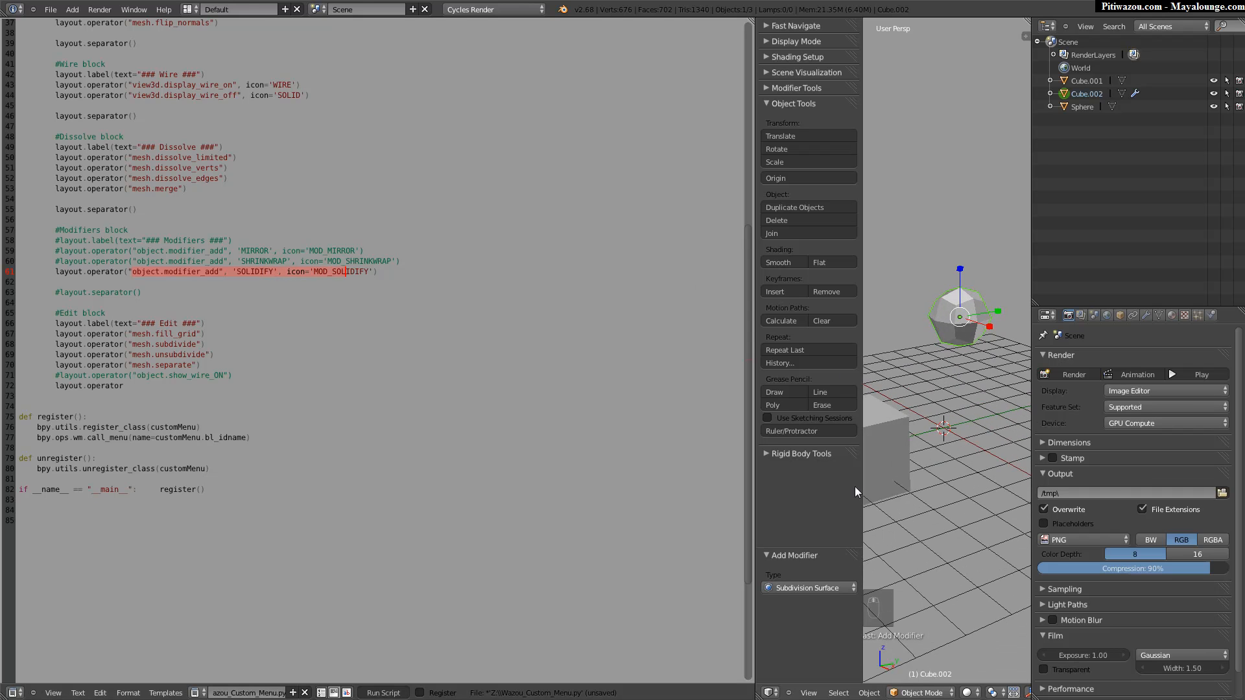
Set the type of the modifier just added to Cube.002 to Solidify.
click(796, 589)
click(803, 587)
click(568, 549)
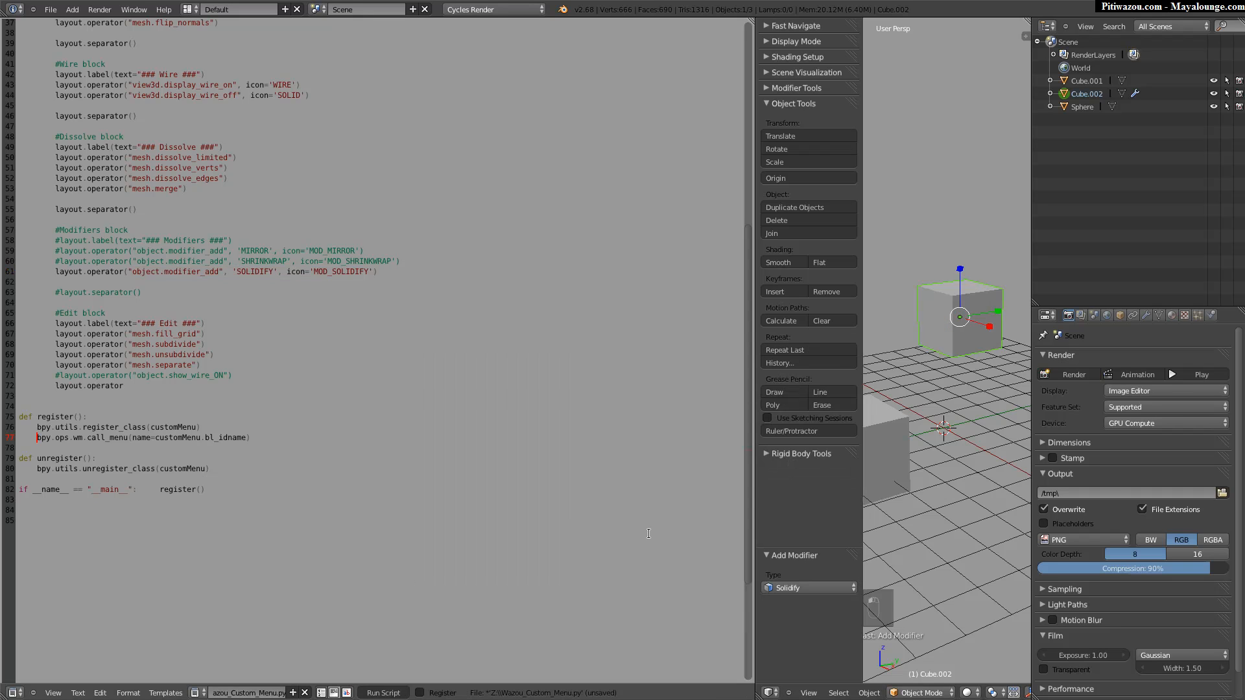
Comment out the SOLIDIFY modifier line and duplicate the mesh.separate operator line in the Edit block.
click(57, 271)
text(#)
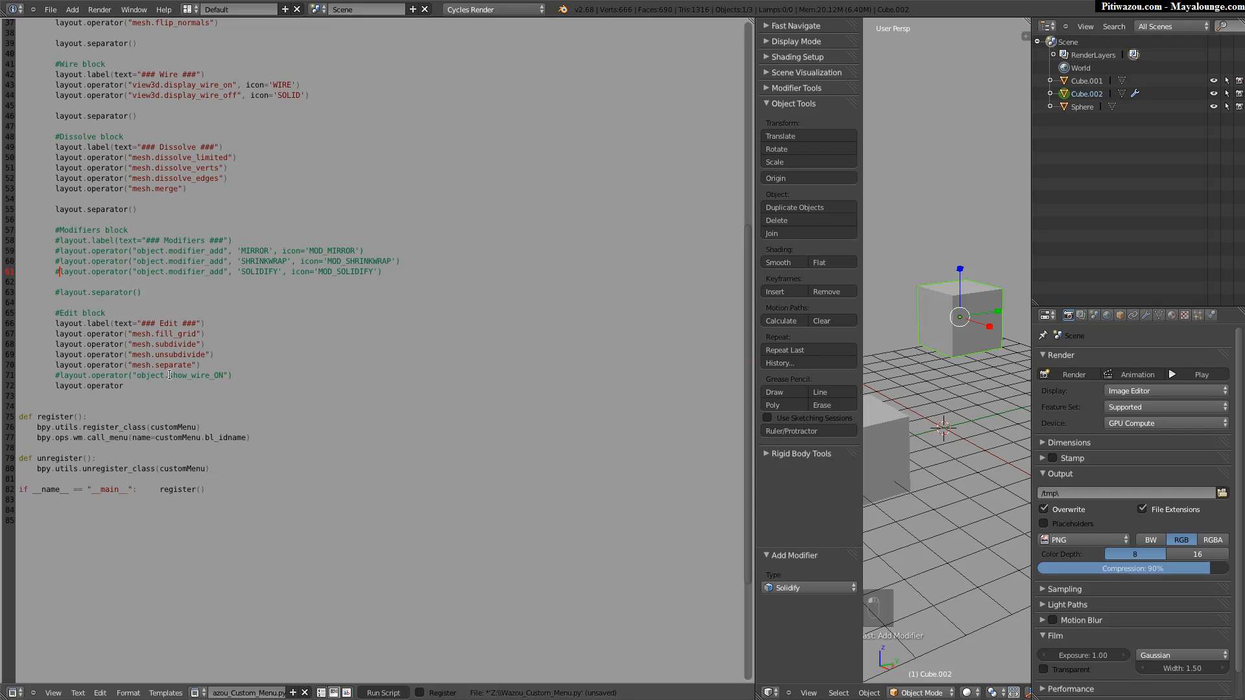
drag(201, 365, 55, 364)
key(ctrl+c)
click(218, 366)
key(Return)
key(ctrl+v)
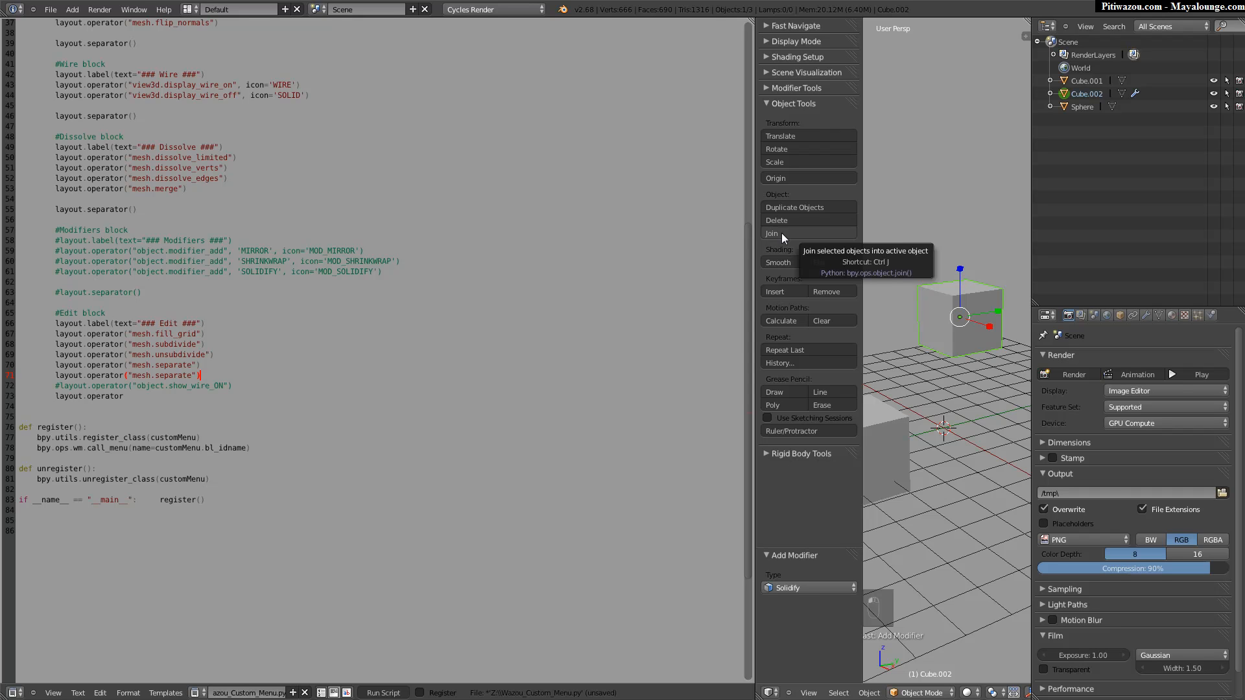
Change the operator in the duplicated line of the Edit block to object.join.
drag(132, 375, 152, 375)
text(OBJET)
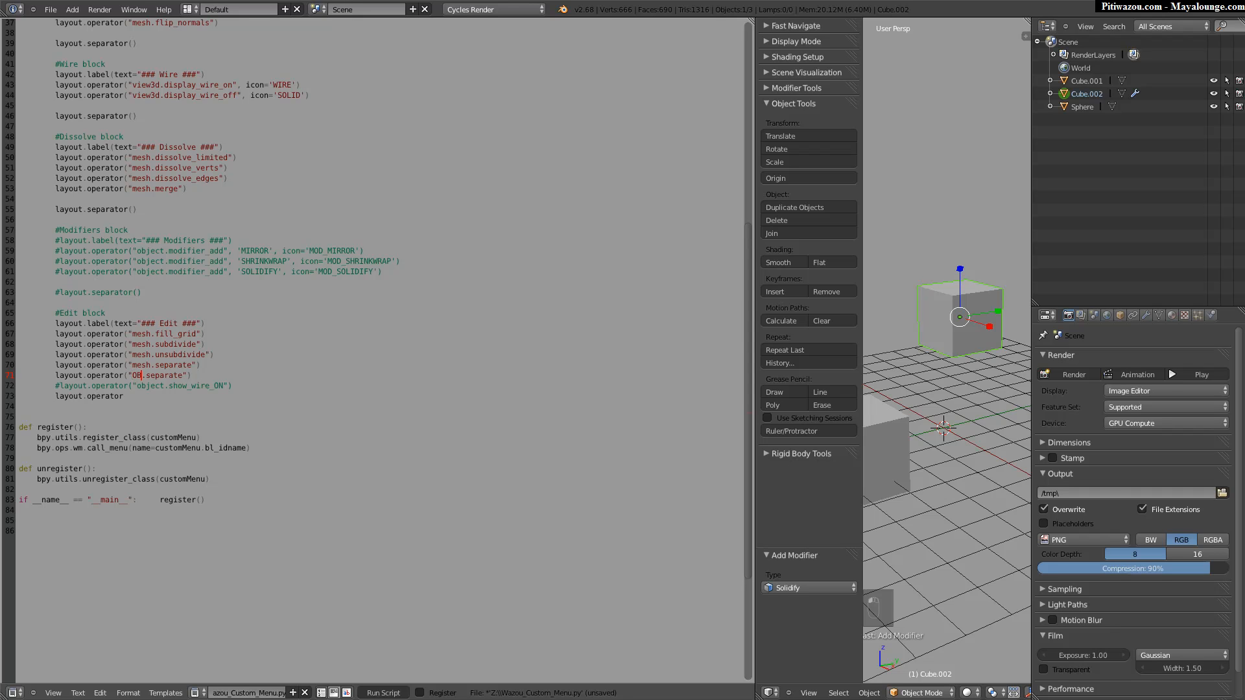
key(BackSpace)
key(BackSpace)
key(BackSpace)
key(BackSpace)
key(BackSpace)
text(object)
key(Delete)
key(Delete)
key(Delete)
key(Delete)
key(Delete)
key(Delete)
key(Delete)
key(Delete)
text(oin)
text(j)
Add Cube.001 to the selection, run the script and join both cubes with the custom menu's Join entry.
shift+right_click(899, 430)
click(383, 693)
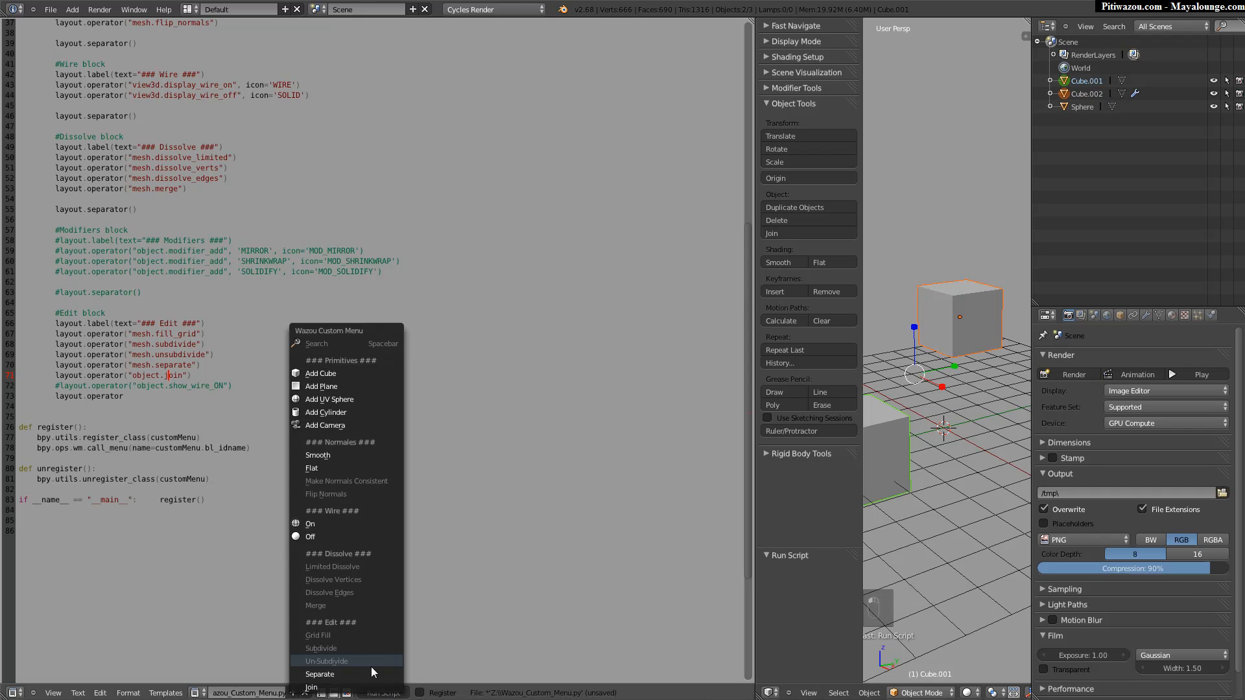
click(332, 687)
shift+middle_drag(881, 419, 913, 387)
key(t)
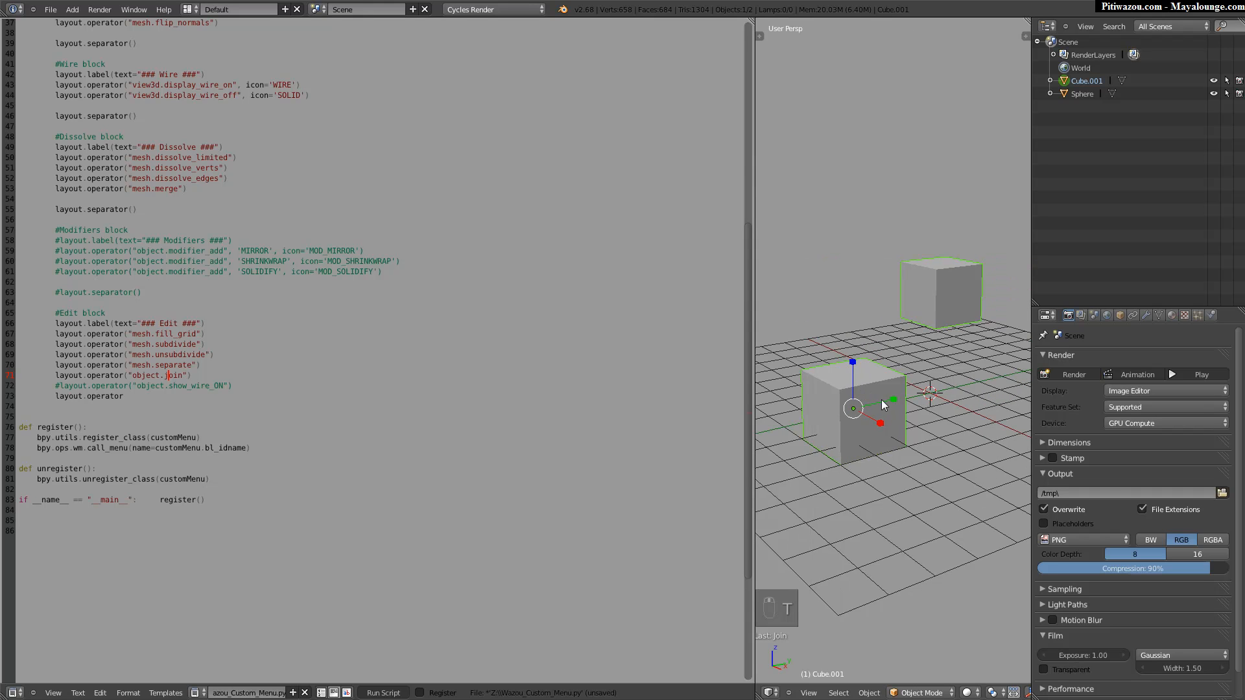
Bring up the custom menu over the 3D view and check its Join entry.
middle_drag(829, 403, 842, 397)
key(space)
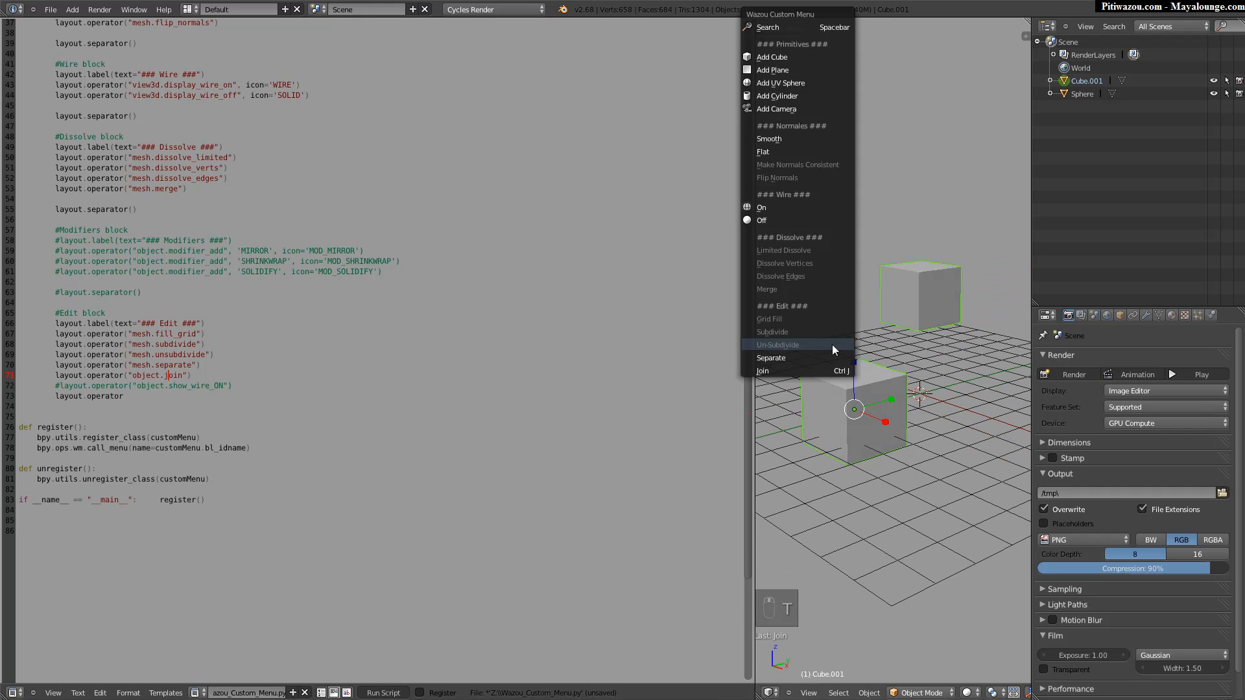
click(764, 372)
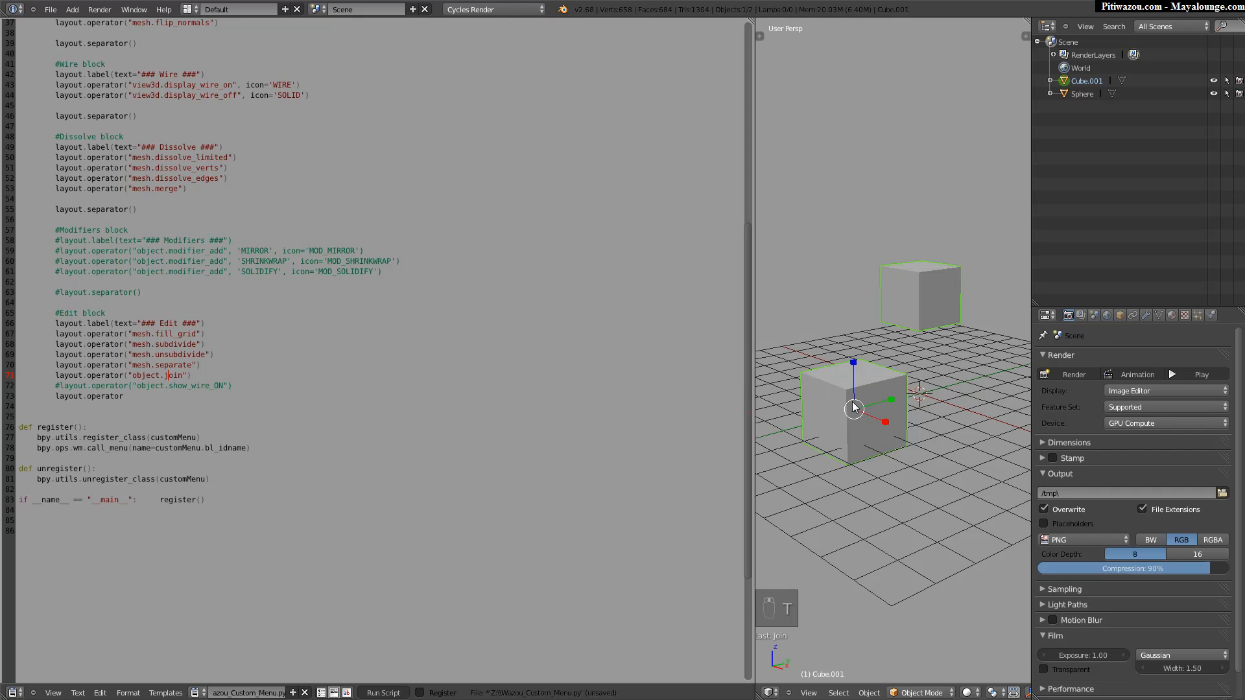
key(t)
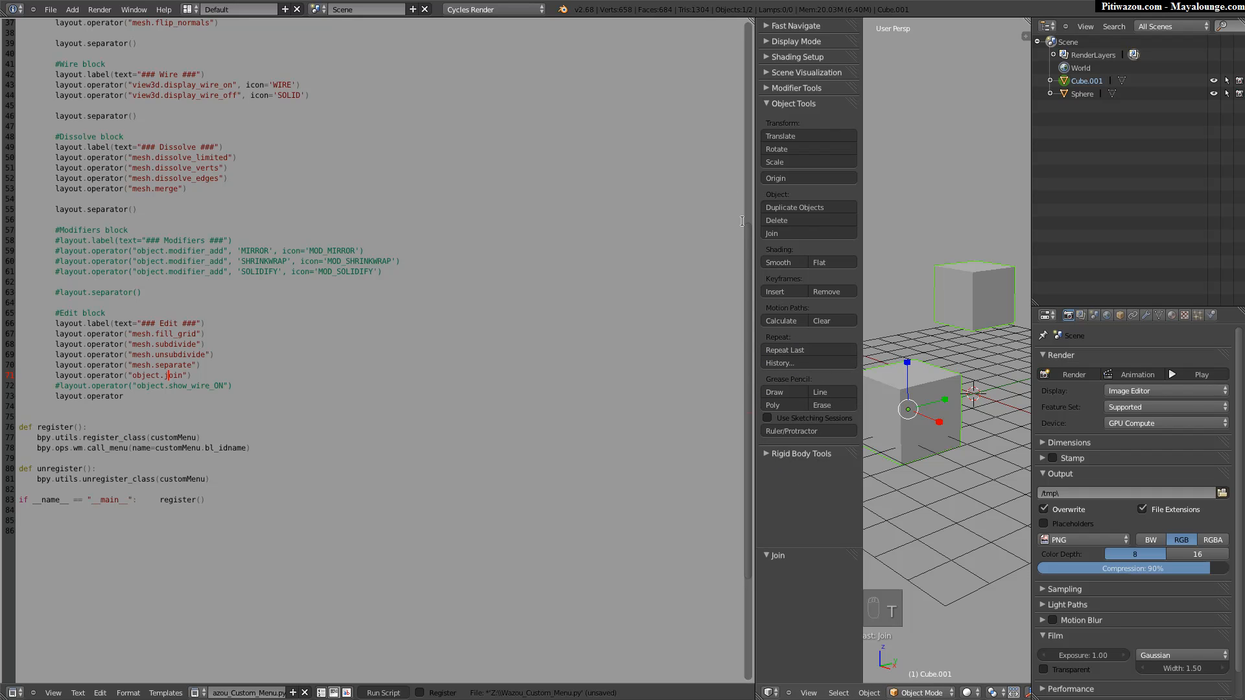
Switch Cube.001 to Edit Mode and duplicate the mesh.merge operator line in the Dissolve block.
key(Tab)
key(Tab)
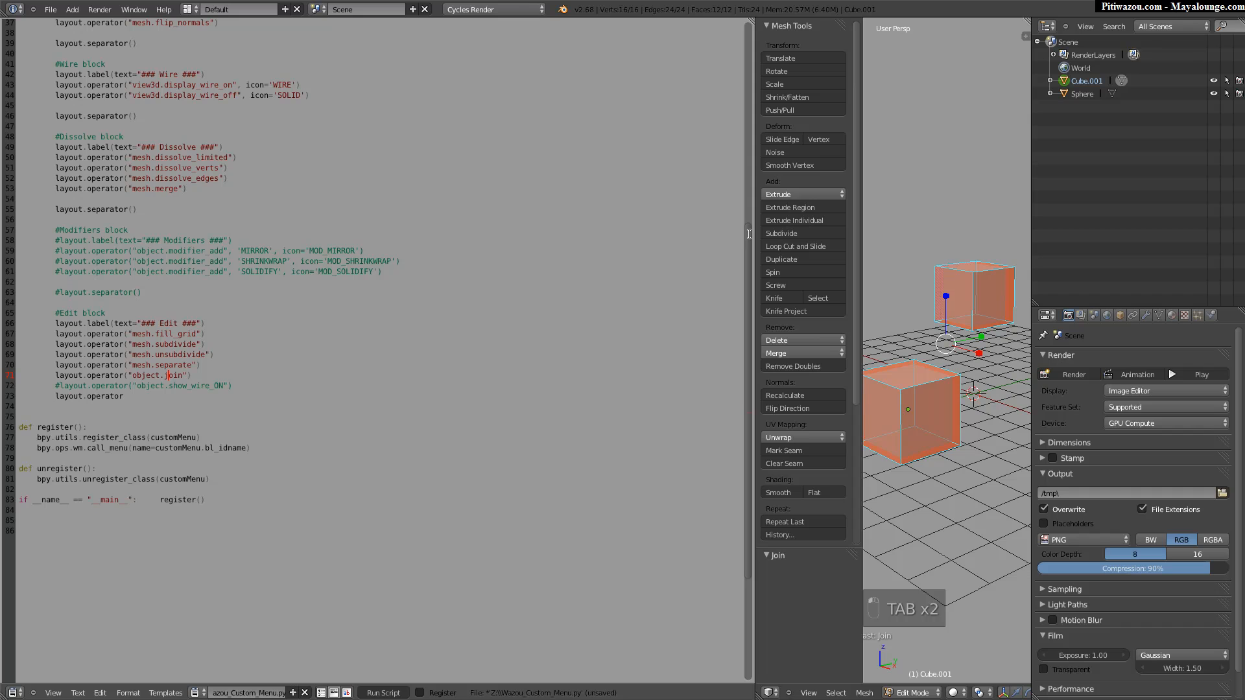
scroll(601, 218, up, 4)
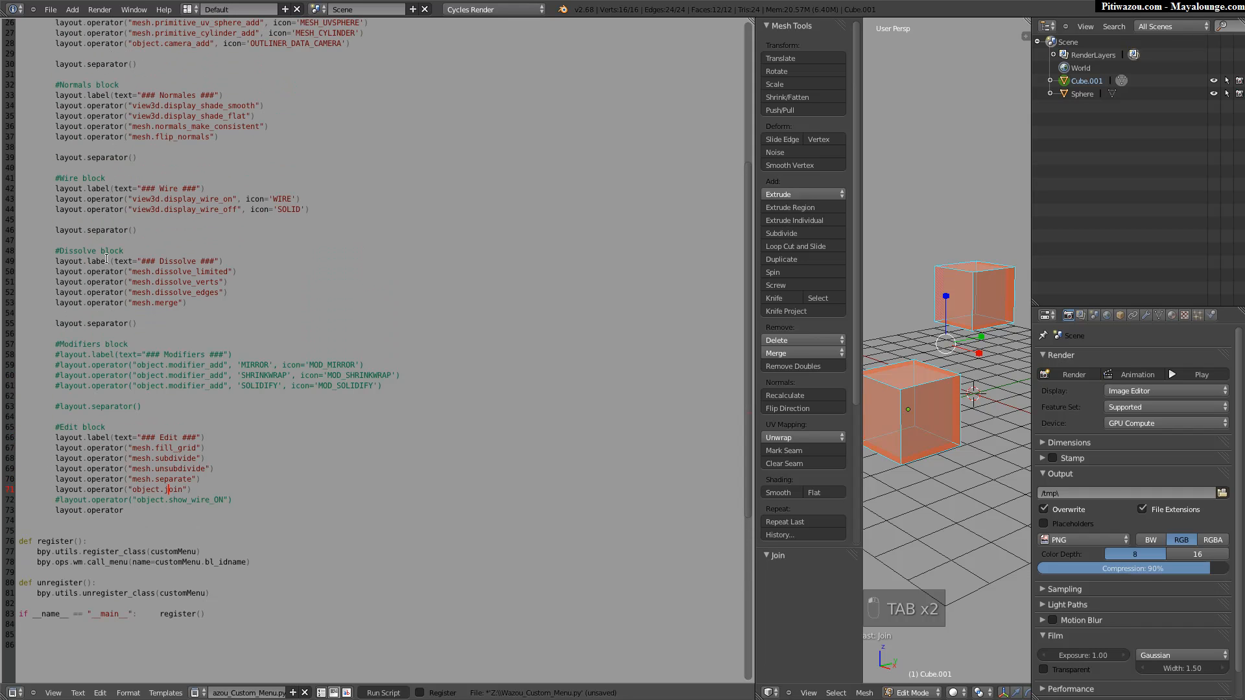
drag(188, 303, 55, 304)
key(ctrl+c)
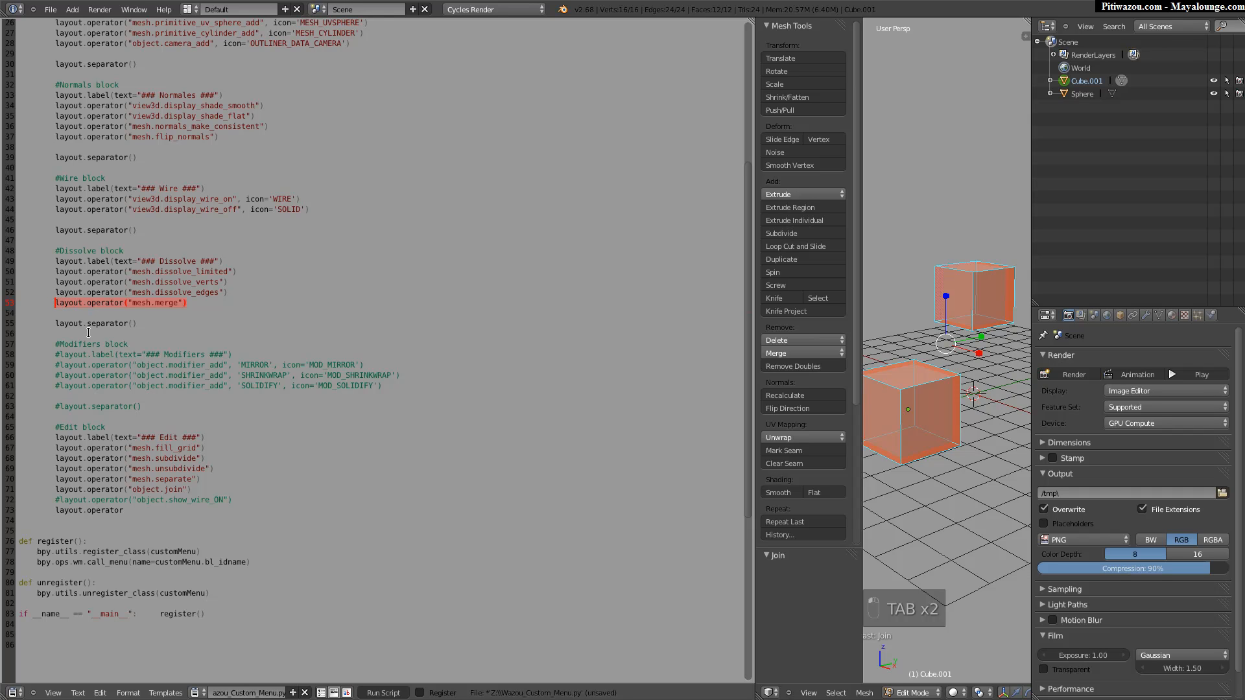
click(209, 303)
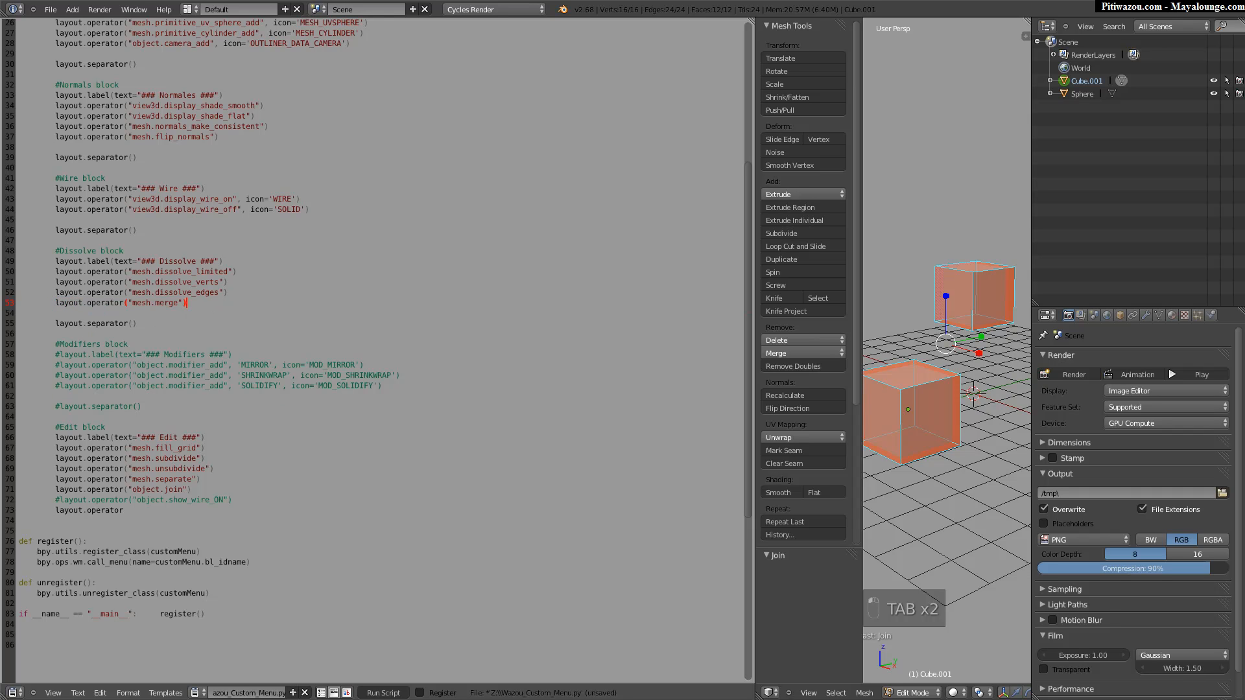
key(Return)
key(ctrl+v)
Change the operator in the duplicated line of the Dissolve block to mesh.remove_doubles.
drag(155, 313, 177, 317)
text(emove)
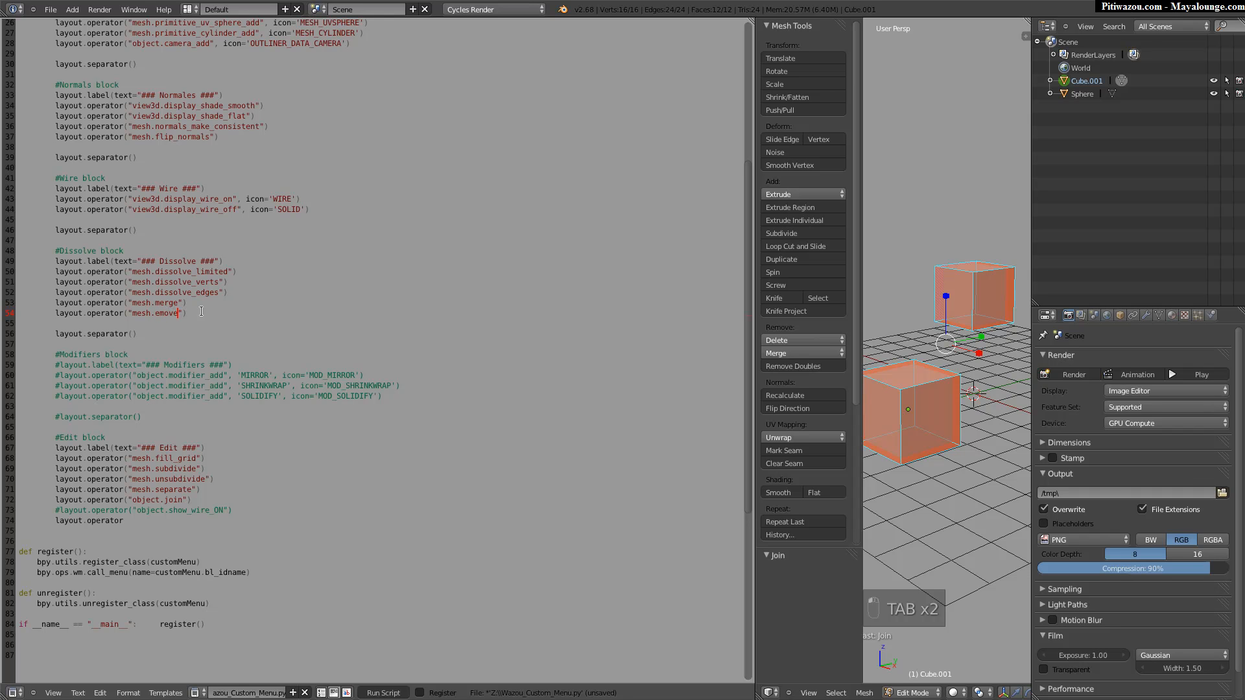
text(r)
text(_d)
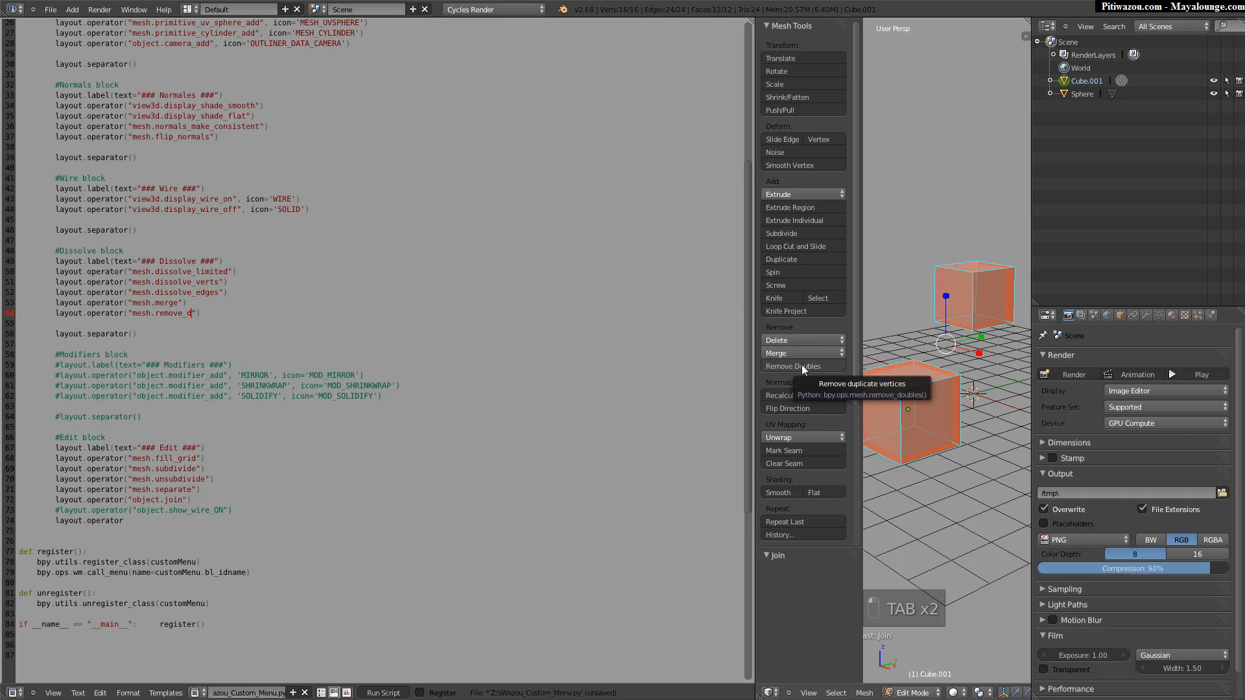
text(oubles)
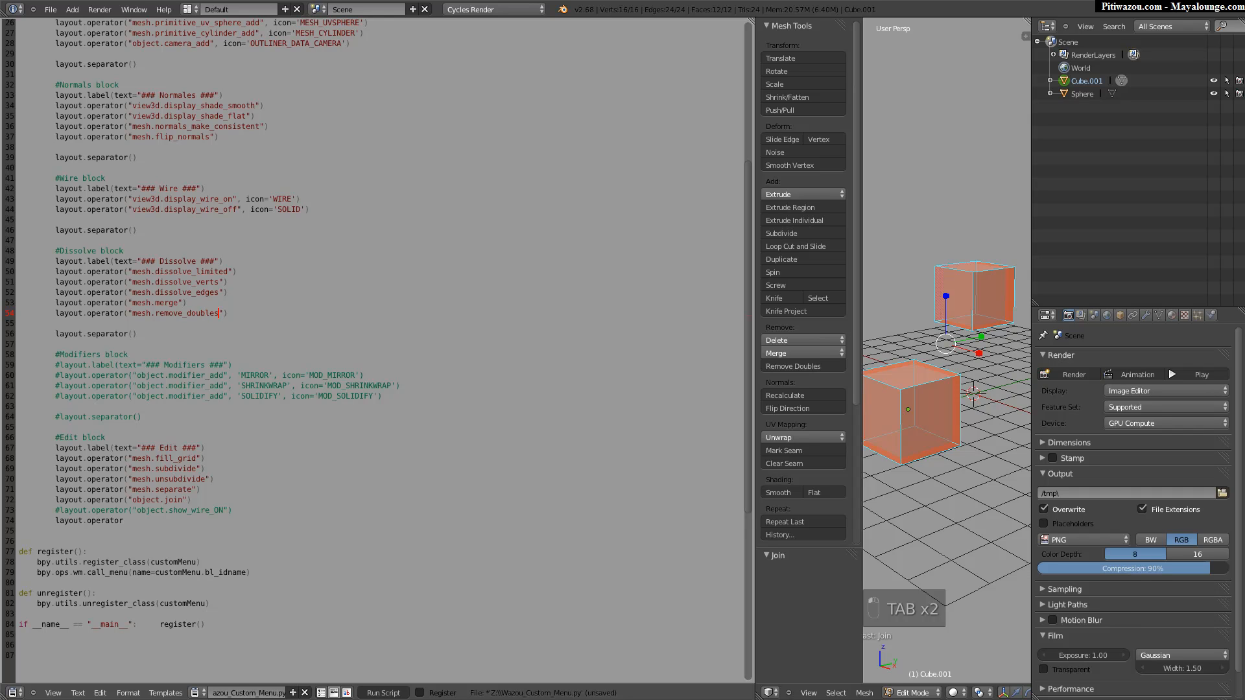
Run the script and try the Remove Doubles entry in the custom menu's Dissolve section.
click(382, 692)
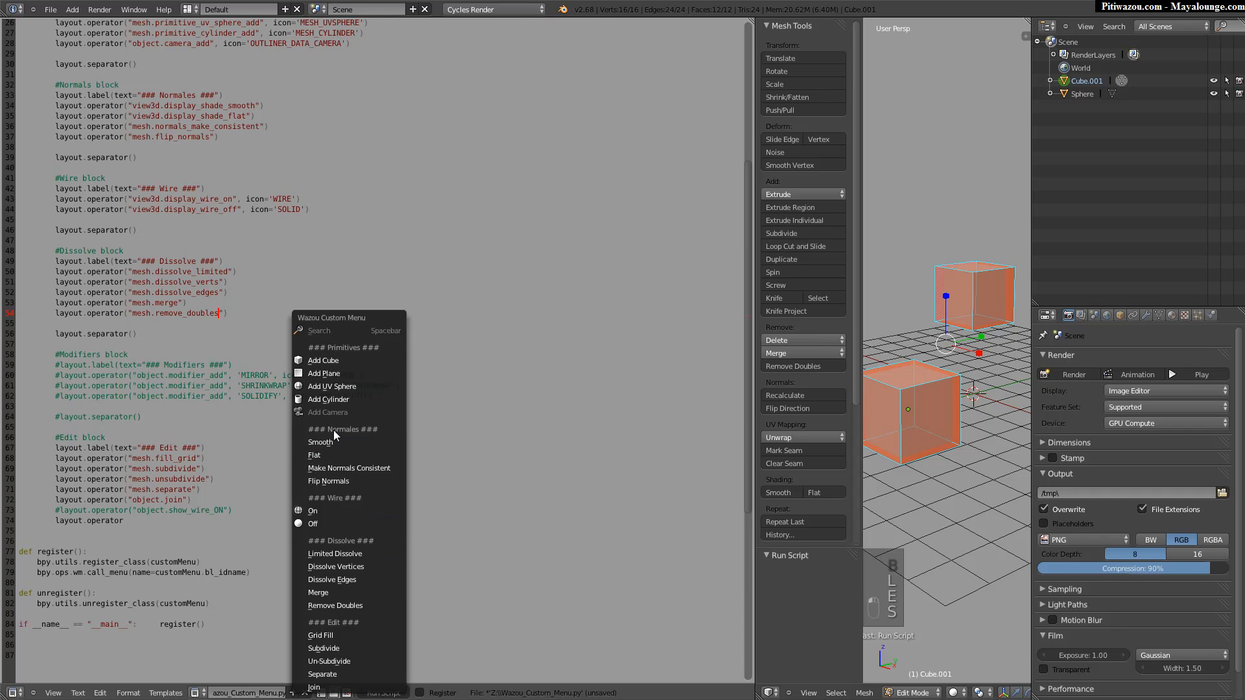
click(340, 468)
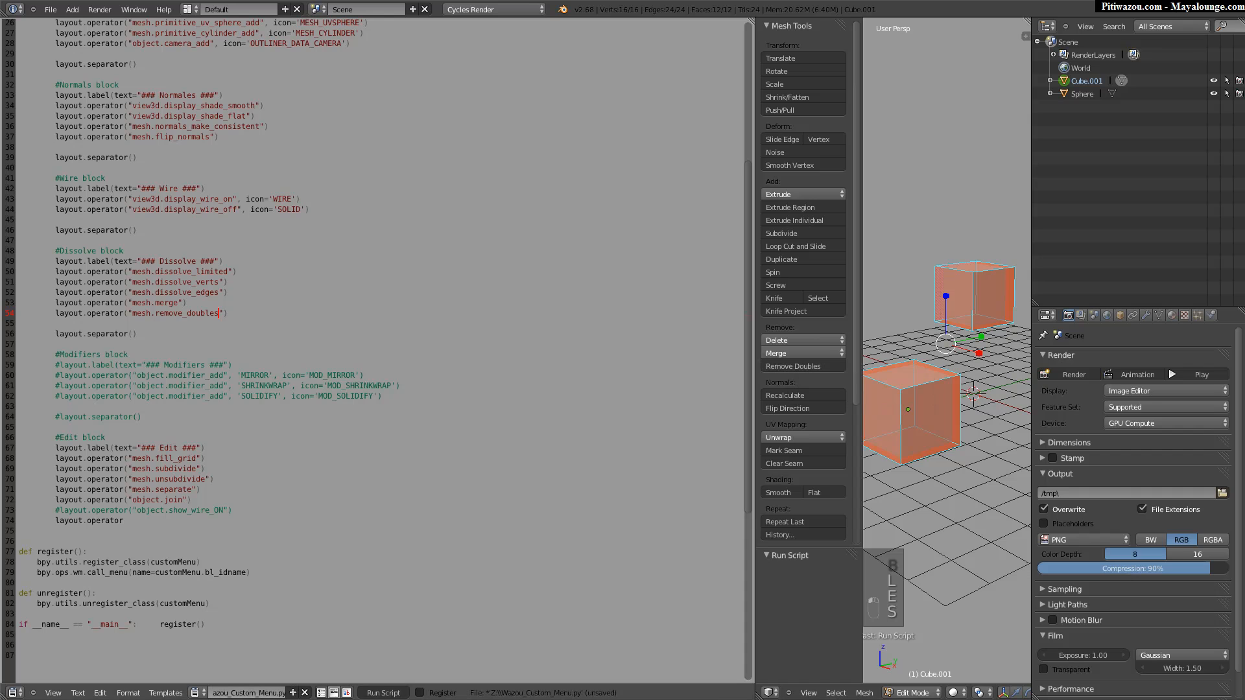
click(383, 693)
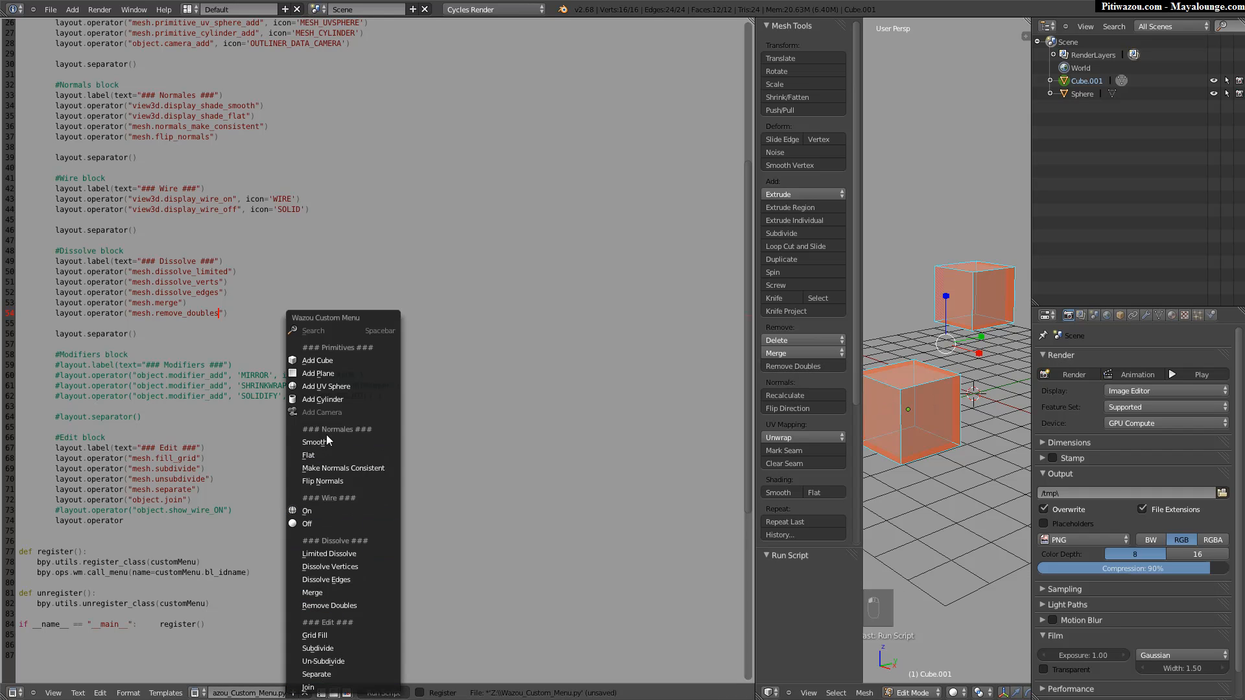
click(330, 605)
Separate the top face of the nearer cube with the custom menu's Separate entry and return to Object Mode.
middle_drag(908, 414, 950, 370)
right_click(954, 361)
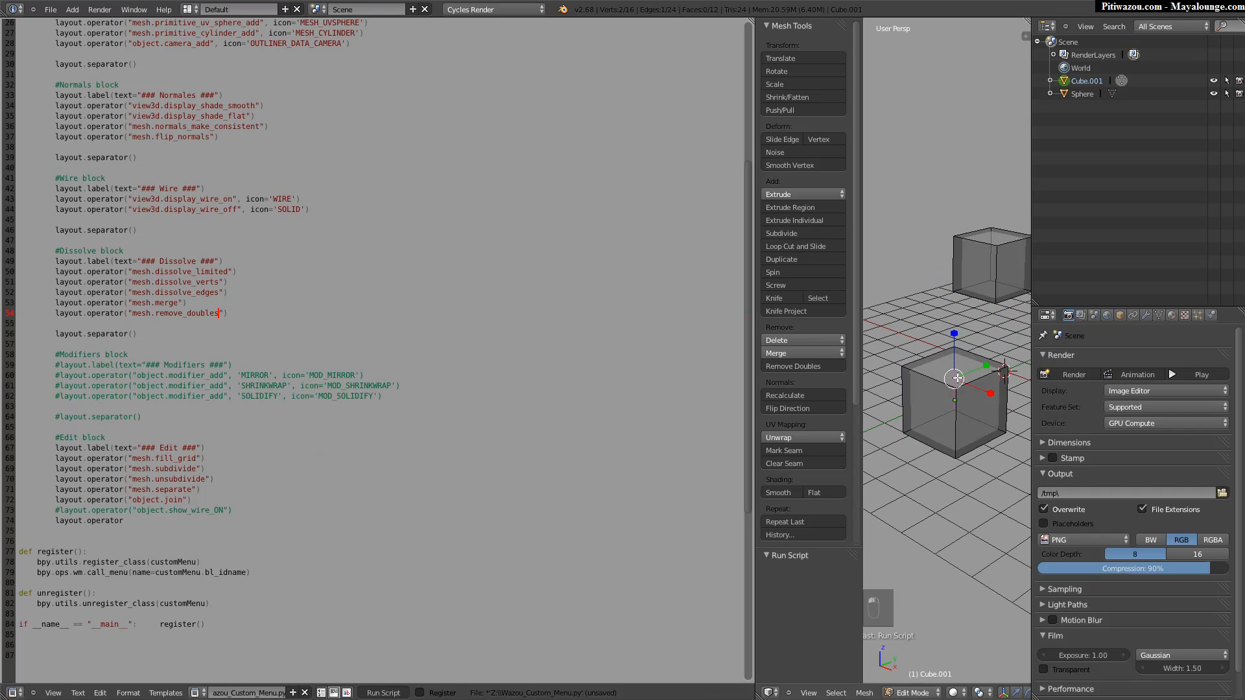
key(ctrl+Tab)
click(982, 364)
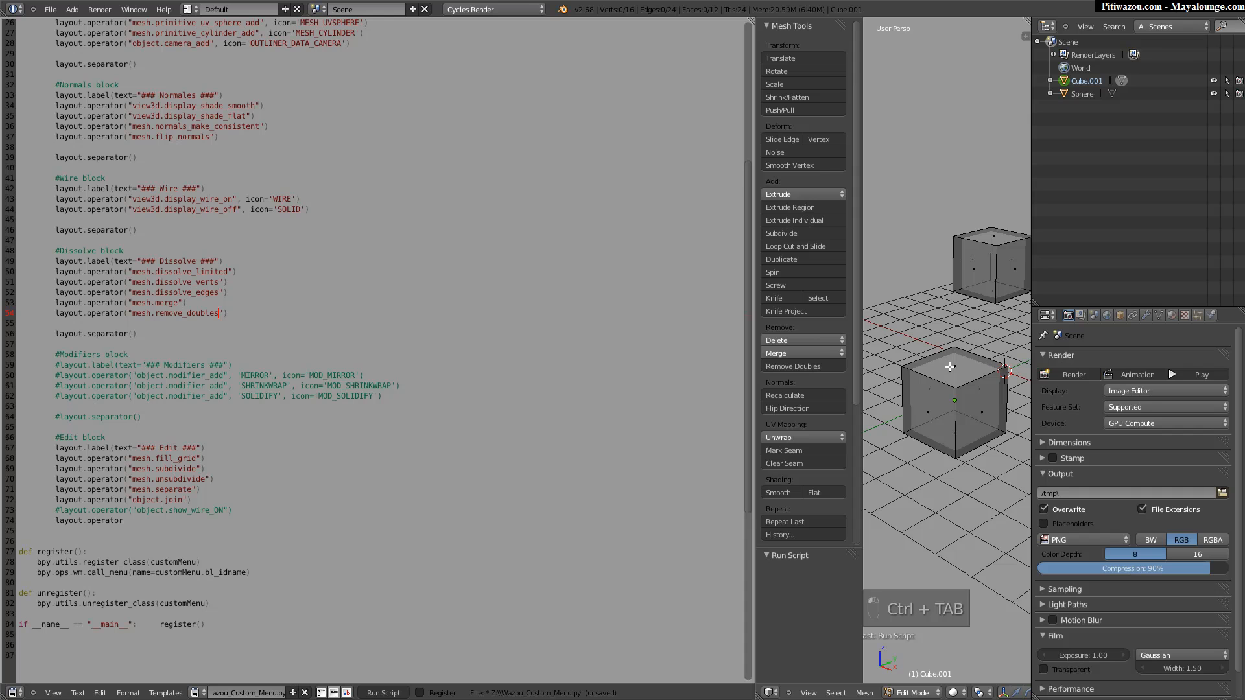
right_click(948, 366)
key(space)
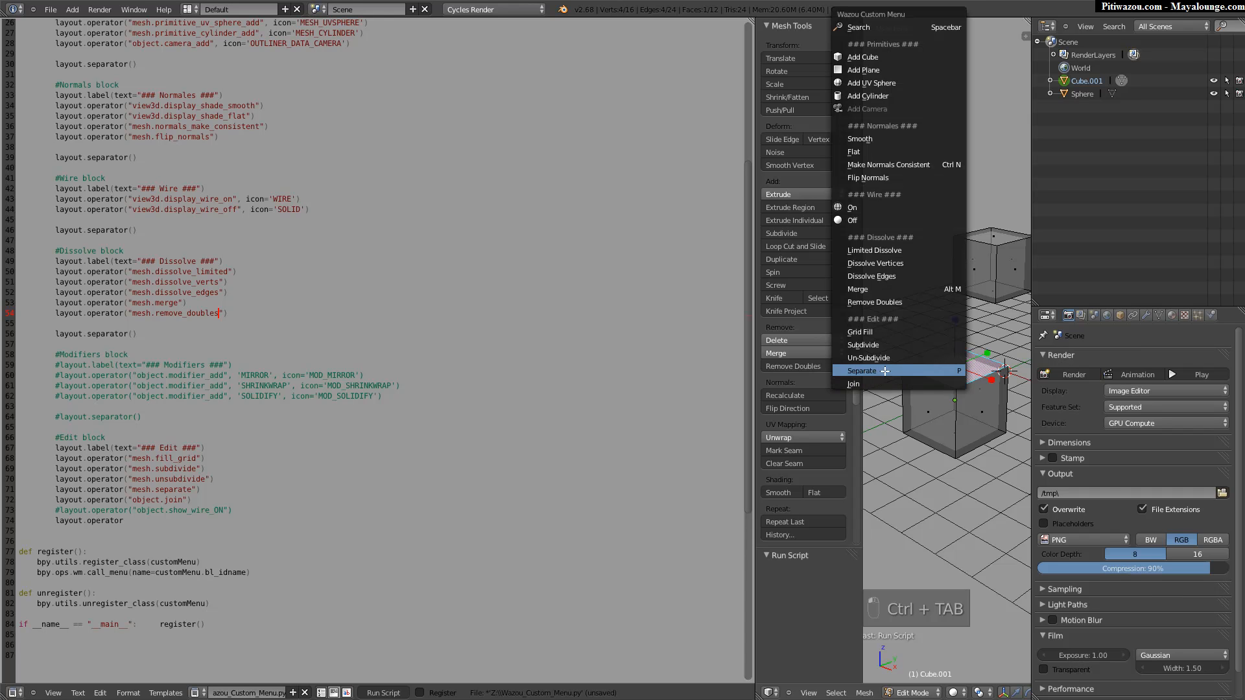
click(904, 371)
key(ctrl+Tab)
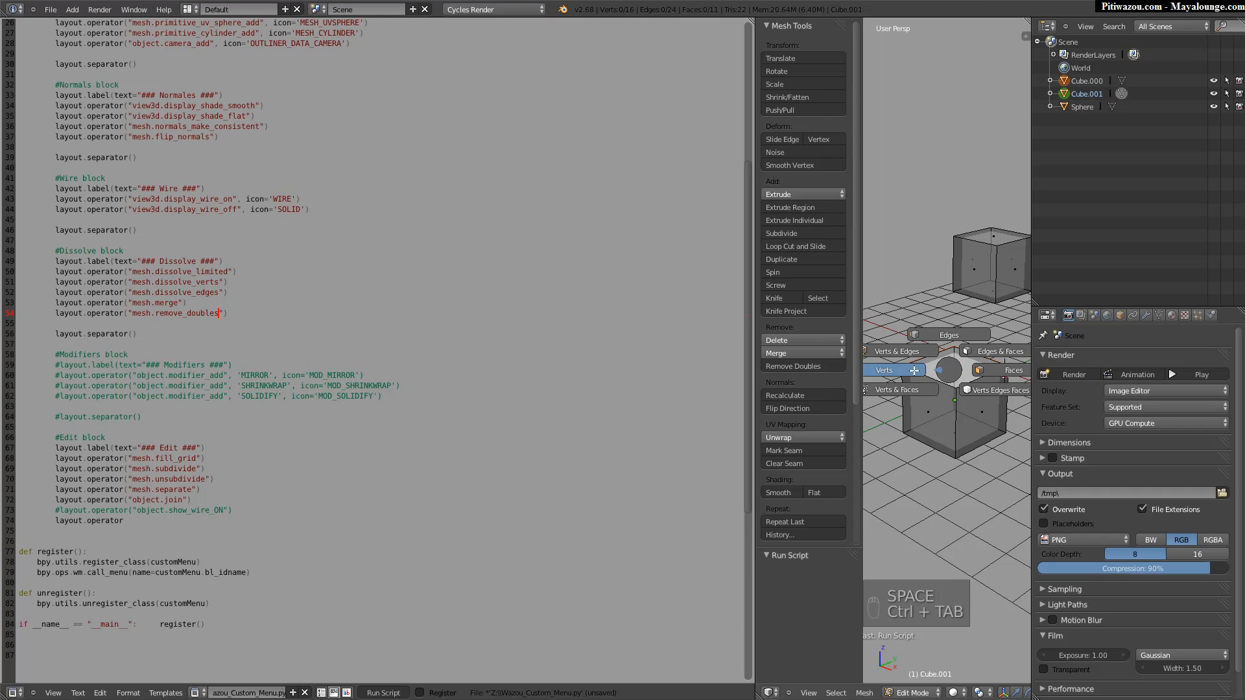
key(Tab)
click(923, 365)
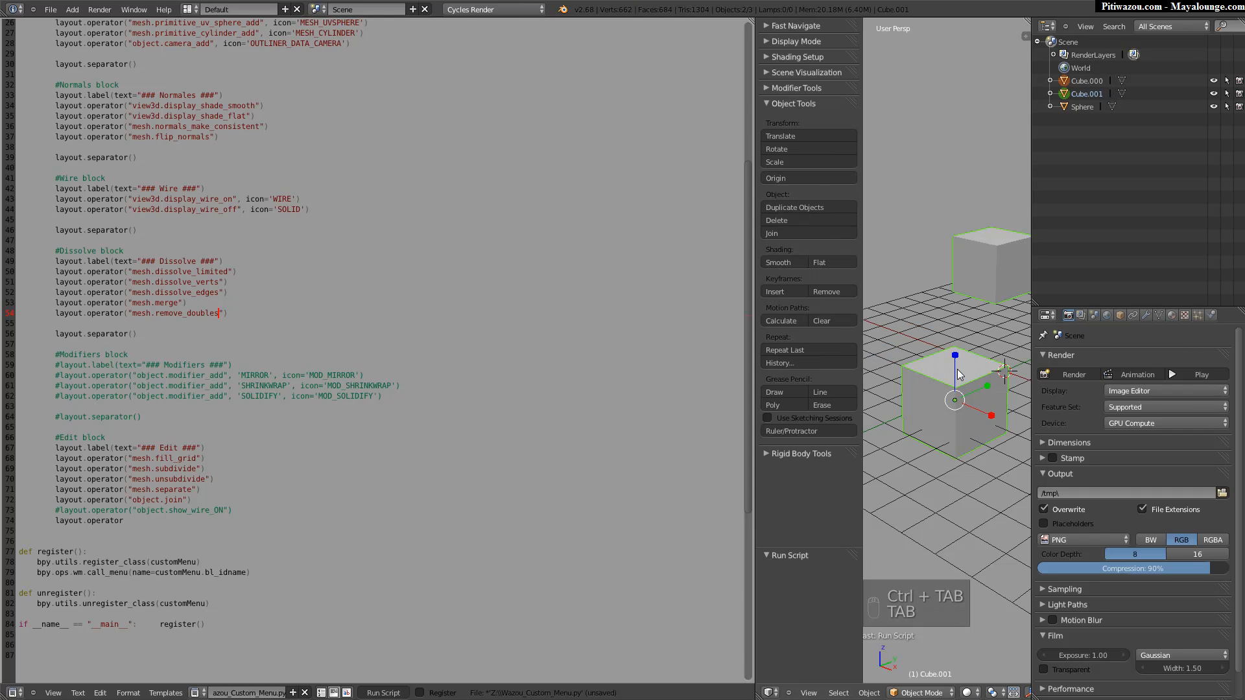
Select the separated face and Cube.001, and join them with the custom menu's Join entry.
click(959, 367)
right_click(932, 364)
middle_drag(935, 375, 931, 418)
shift+right_click(938, 419)
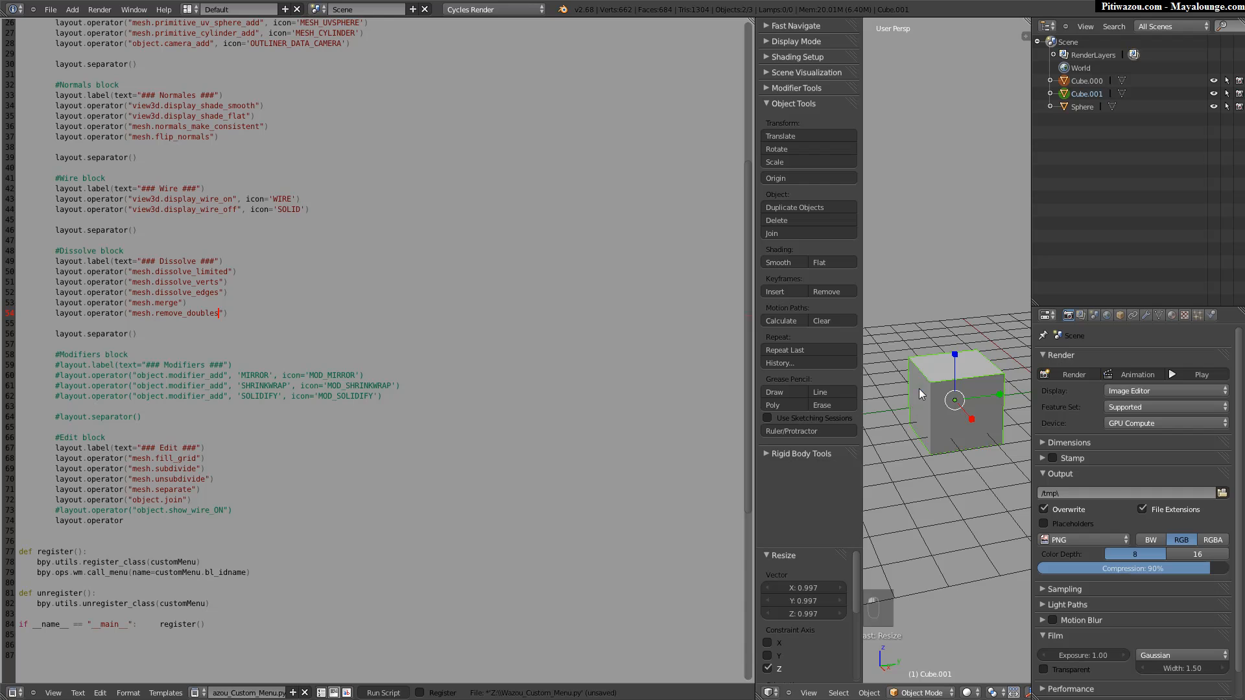
key(space)
click(896, 394)
middle_drag(896, 399, 929, 383)
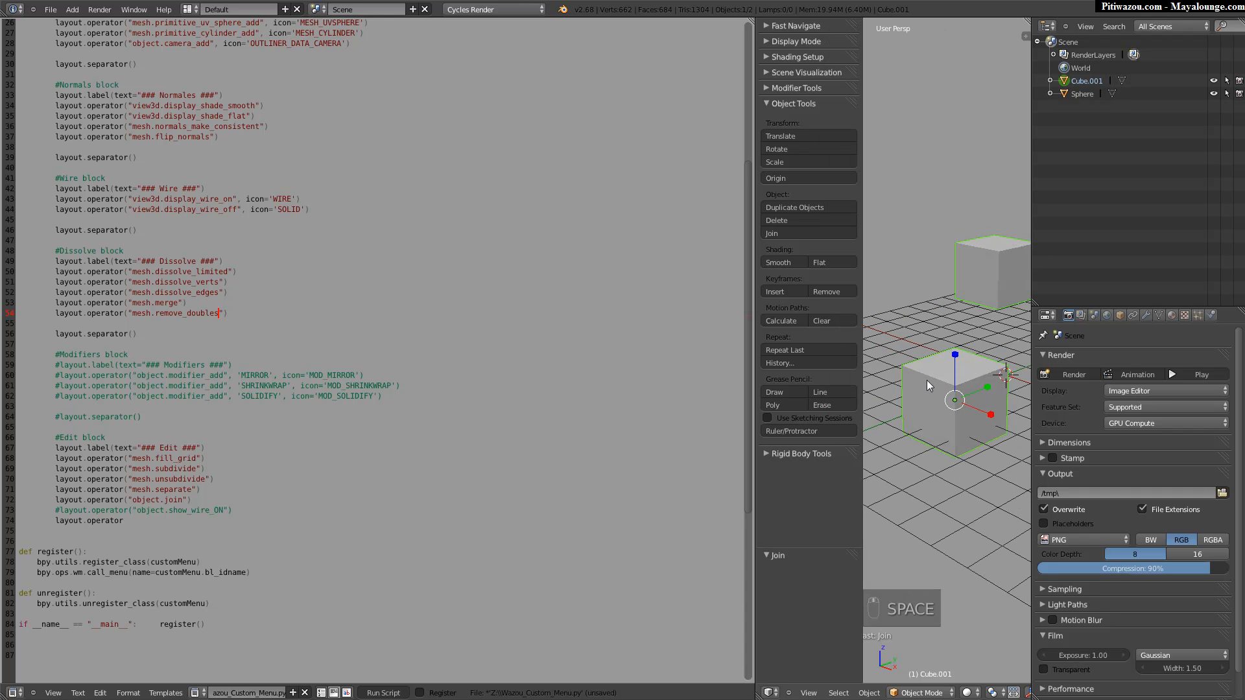
Put Cube.001 in Edit Mode with vertex selection using the pie menus.
key(Tab)
key(Tab)
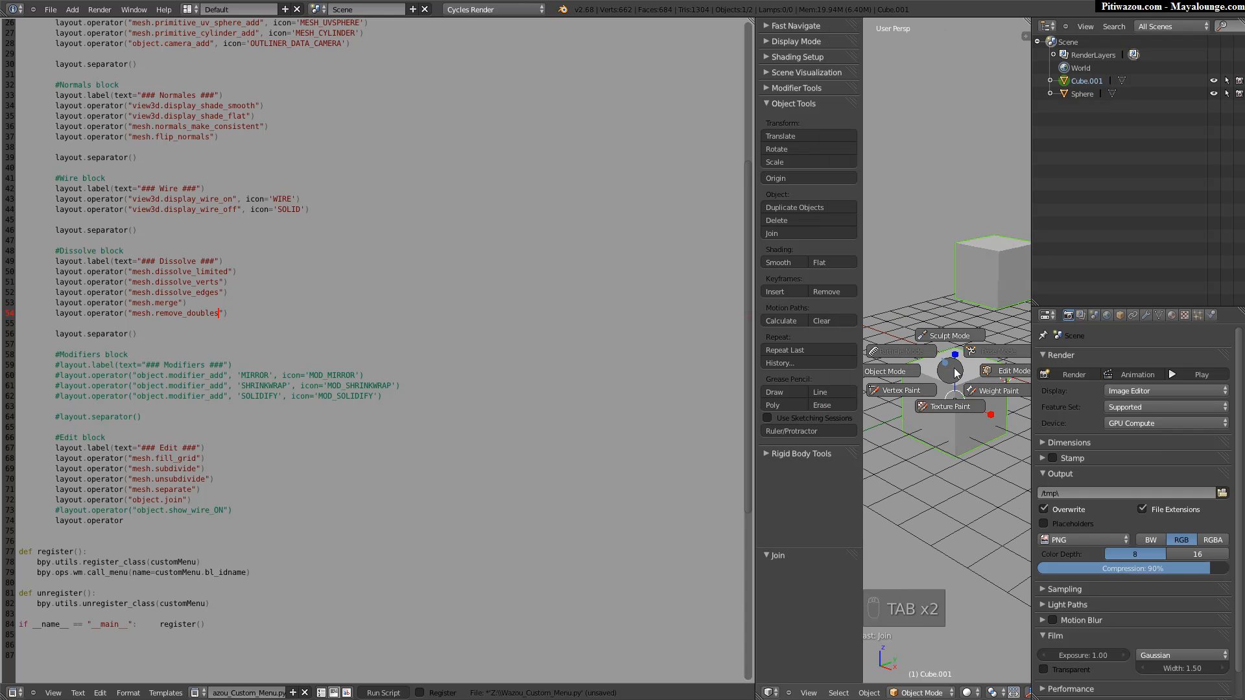
click(1000, 369)
key(ctrl+Tab)
click(928, 376)
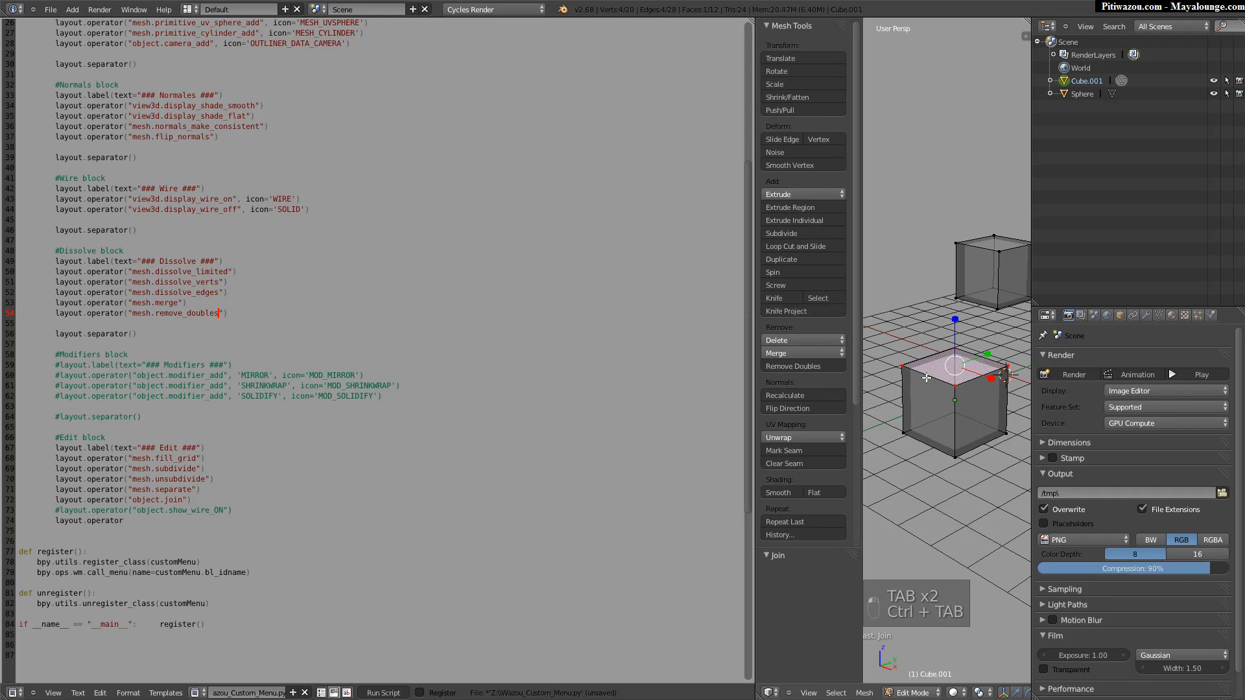
Select all of Cube.001's geometry and merge its duplicate vertices with the custom menu's Remove Doubles entry.
key(a)
key(a)
key(a)
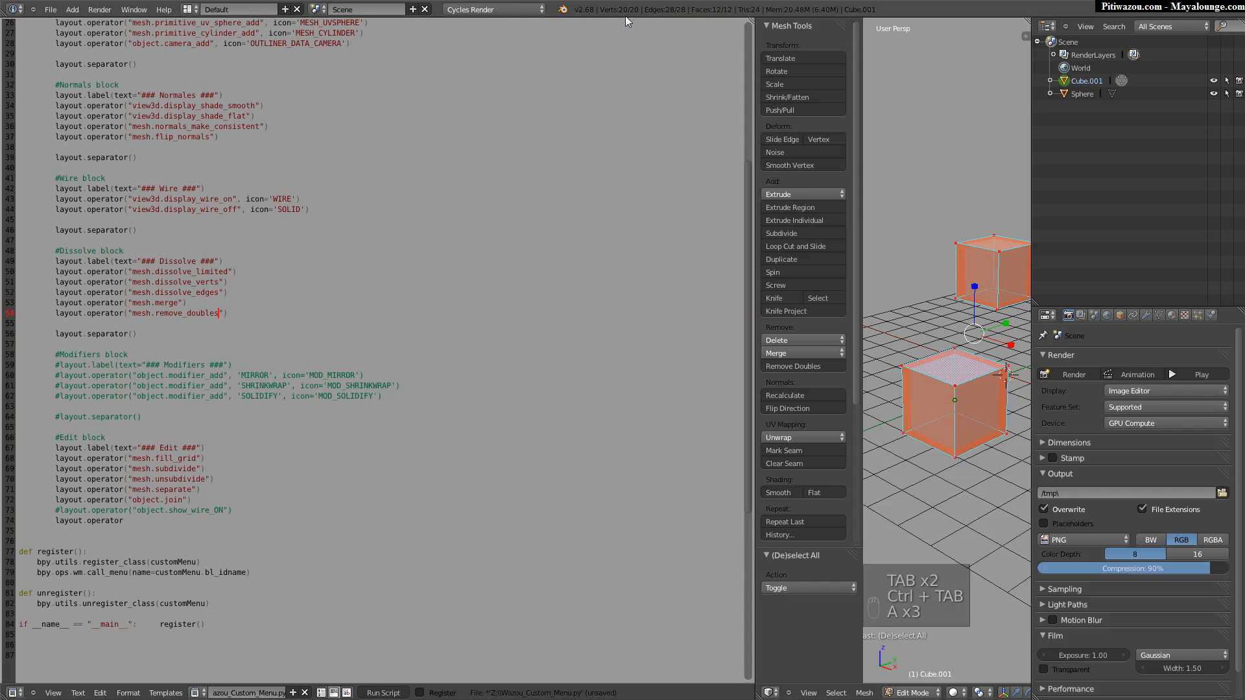
right_click(963, 385)
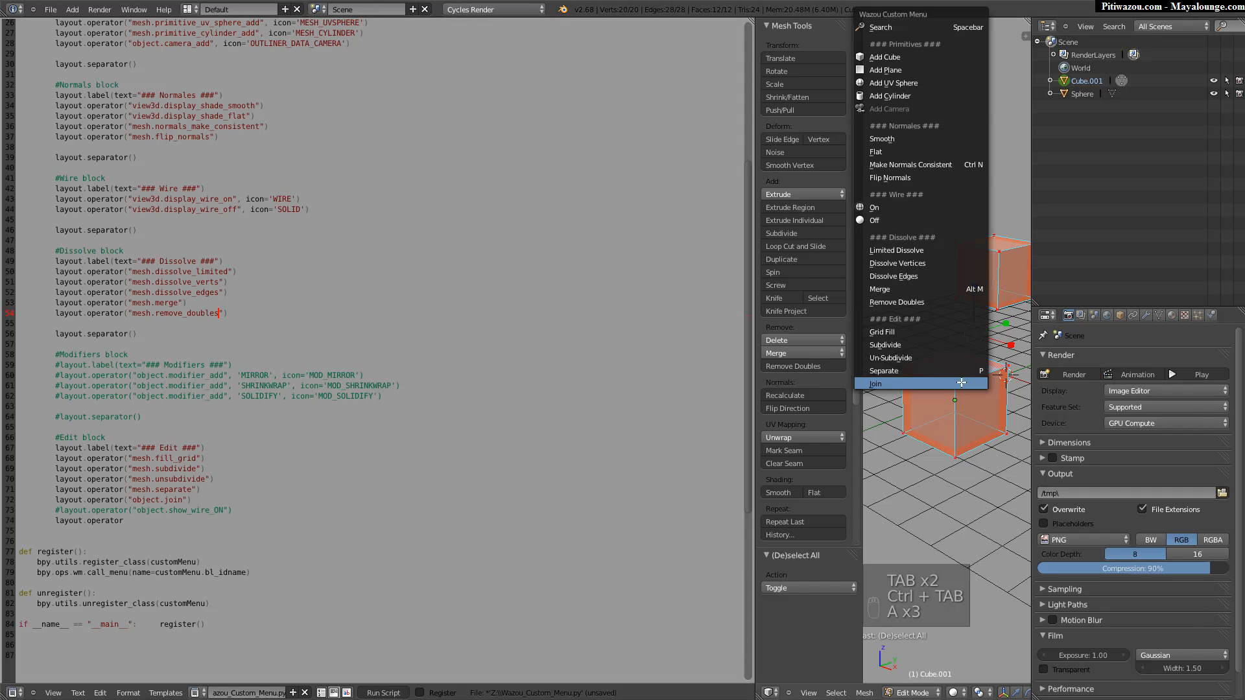
key(space)
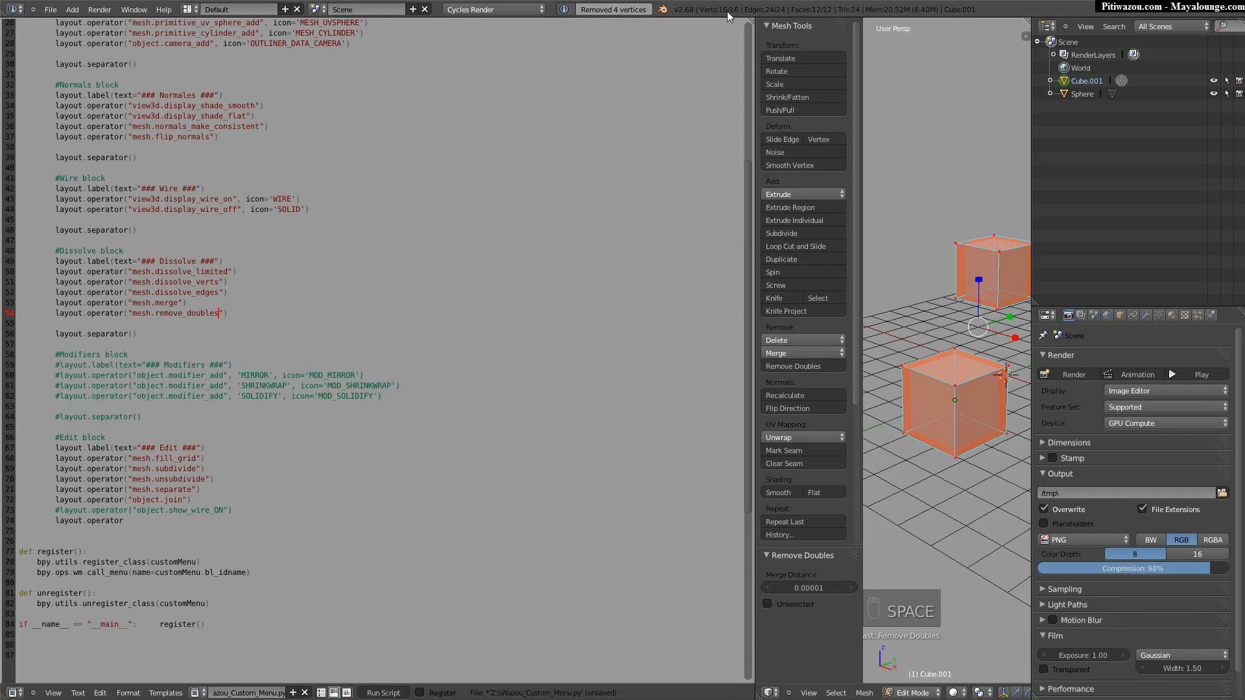
middle_drag(949, 371, 923, 374)
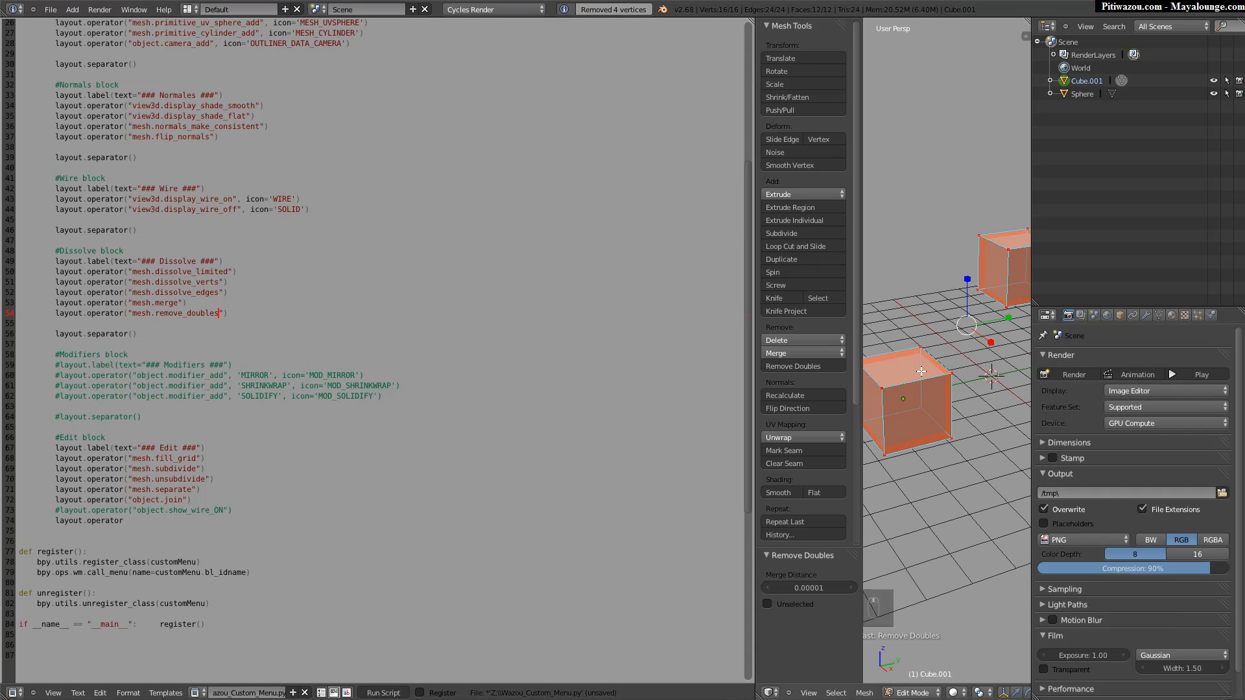
key(t)
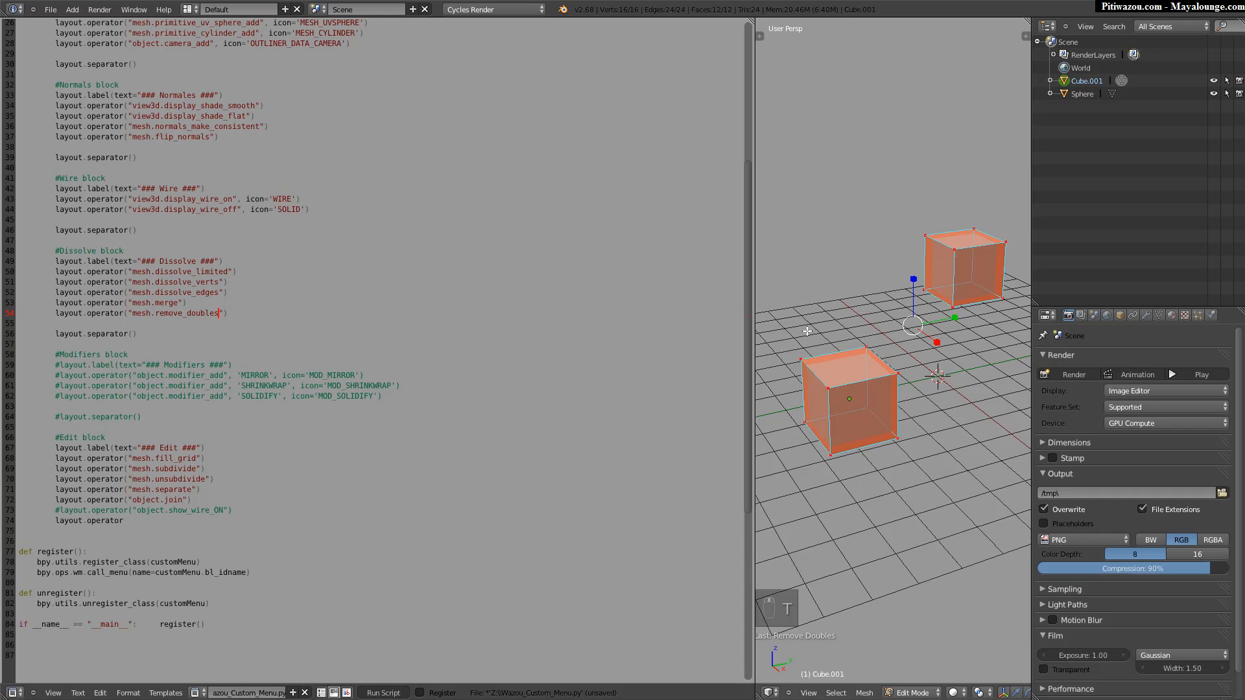
key(t)
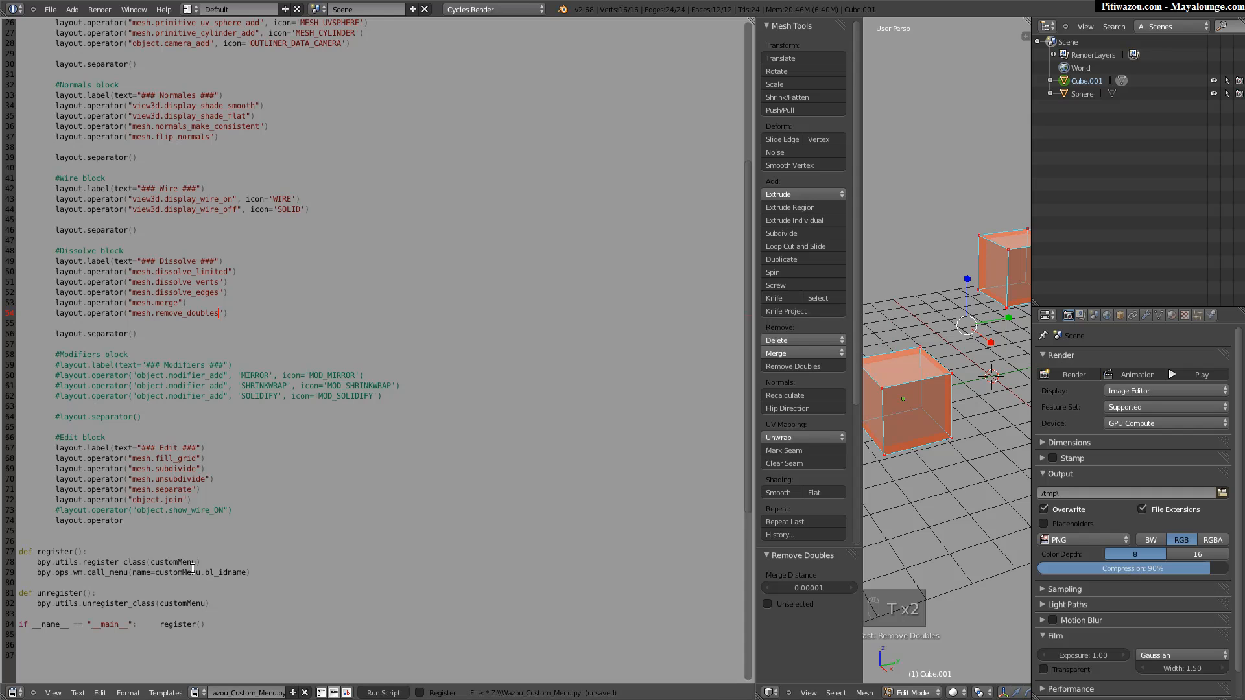
Duplicate the mesh.separate operator line of the Edit block onto a new line below object.join.
click(214, 498)
key(Return)
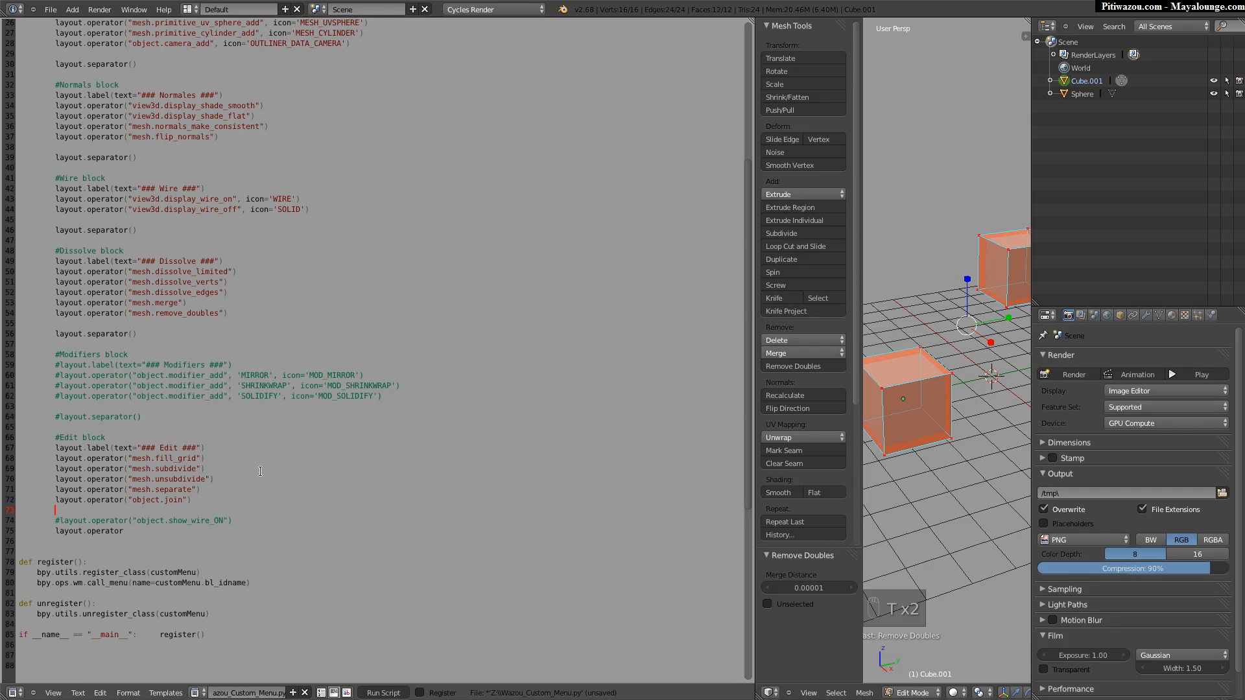
mouse_move(55, 499)
mouse_down()
mouse_move(212, 489)
mouse_move(56, 490)
mouse_up()
key(ctrl+c)
click(77, 511)
key(ctrl+v)
Change the operator in the new line below object.join to mesh.knife_tool.
drag(155, 510, 190, 510)
key(BackSpace)
text(nife)
text(k)
text(_too)
text(l)
Run the edited menu script and check its Knife Topology Tool entry with Cube.001 in Object Mode.
click(381, 692)
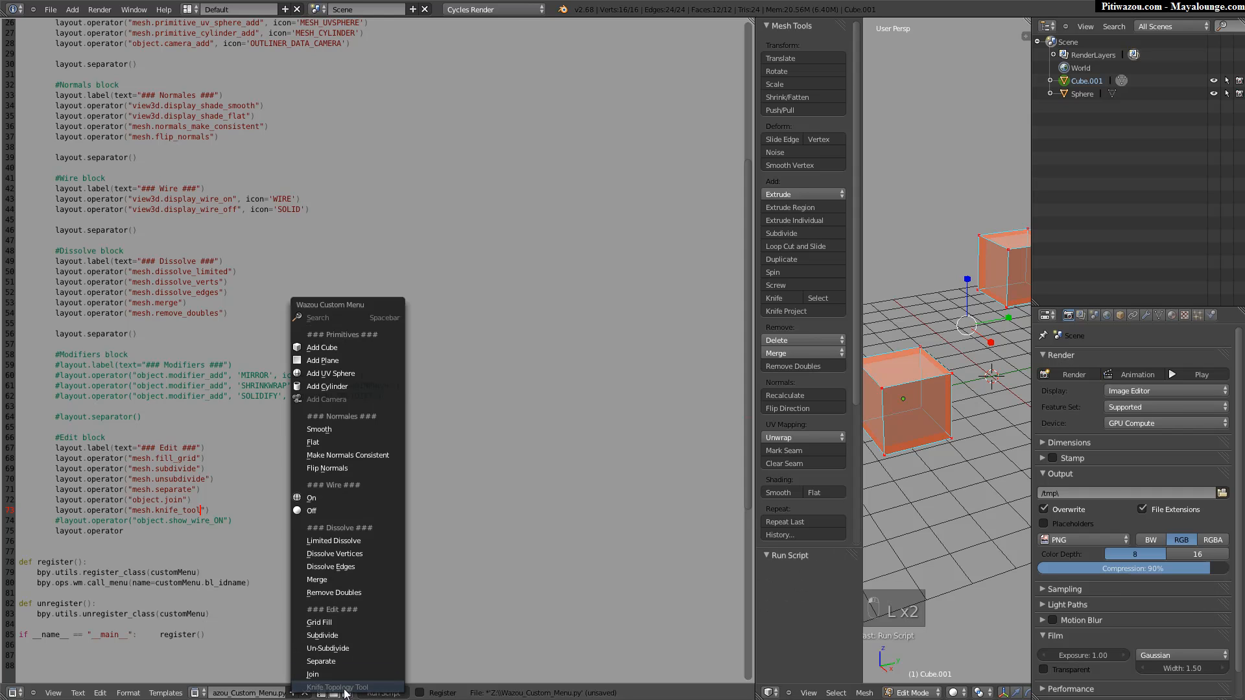
mouse_move(955, 396)
shift+middle_down()
mouse_move(936, 415)
mouse_move(960, 398)
shift+middle_up()
key(Tab)
click(900, 400)
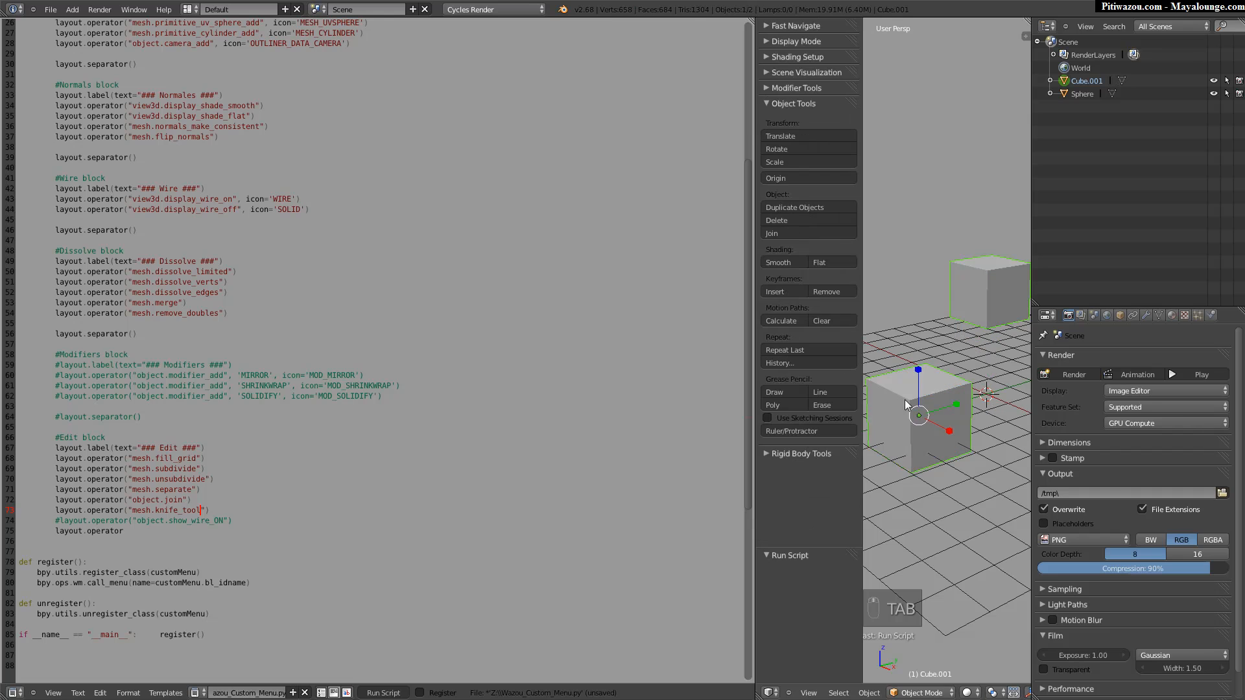
right_click(896, 431)
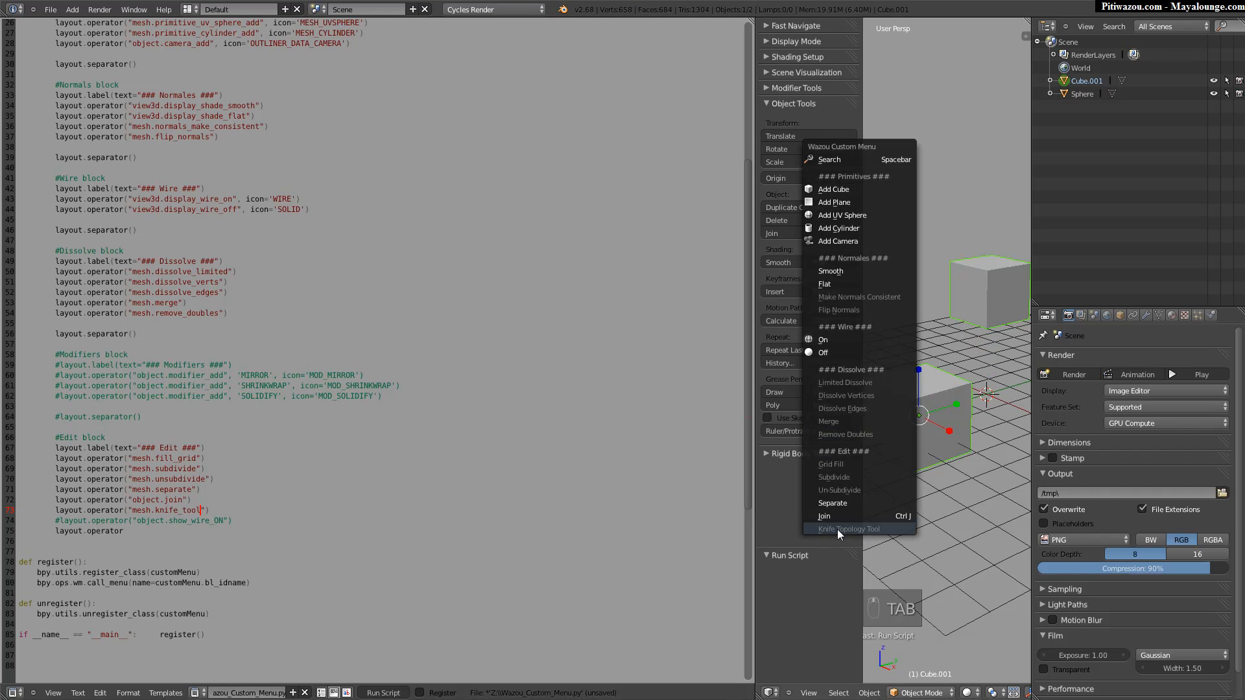
Put Cube.001 in Edit Mode and try a cut on the nearer cube with the custom menu's Knife Topology Tool.
key(Tab)
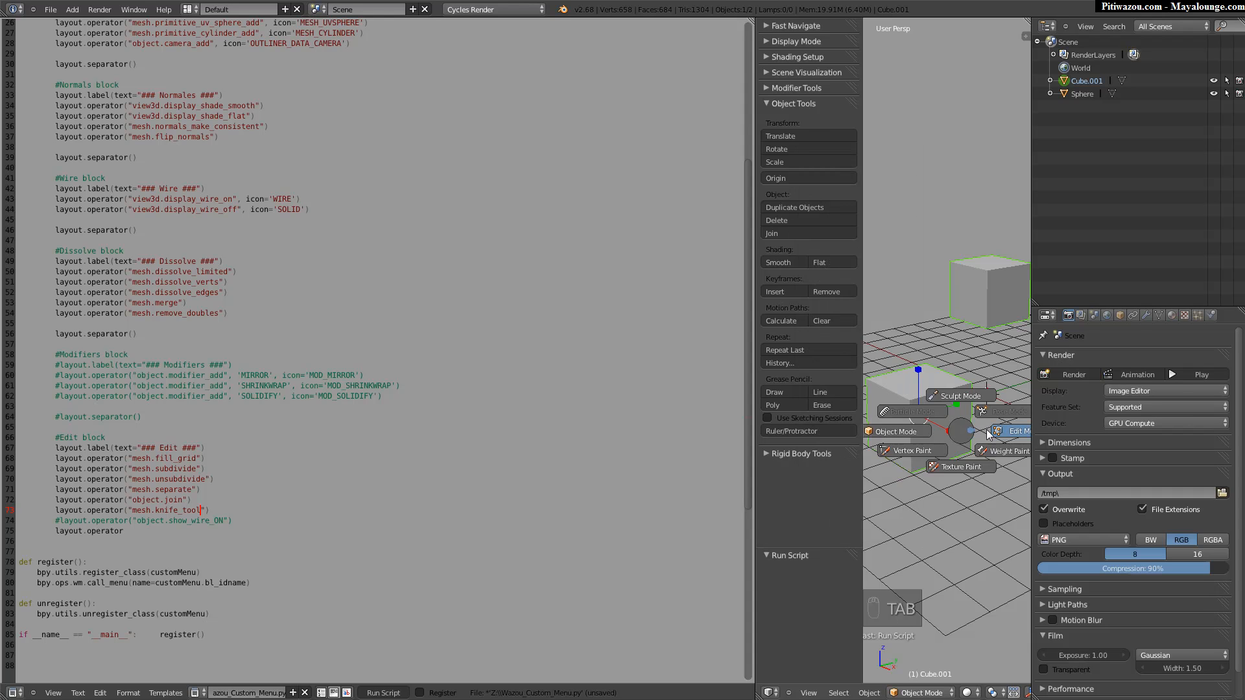
click(913, 440)
right_click(914, 442)
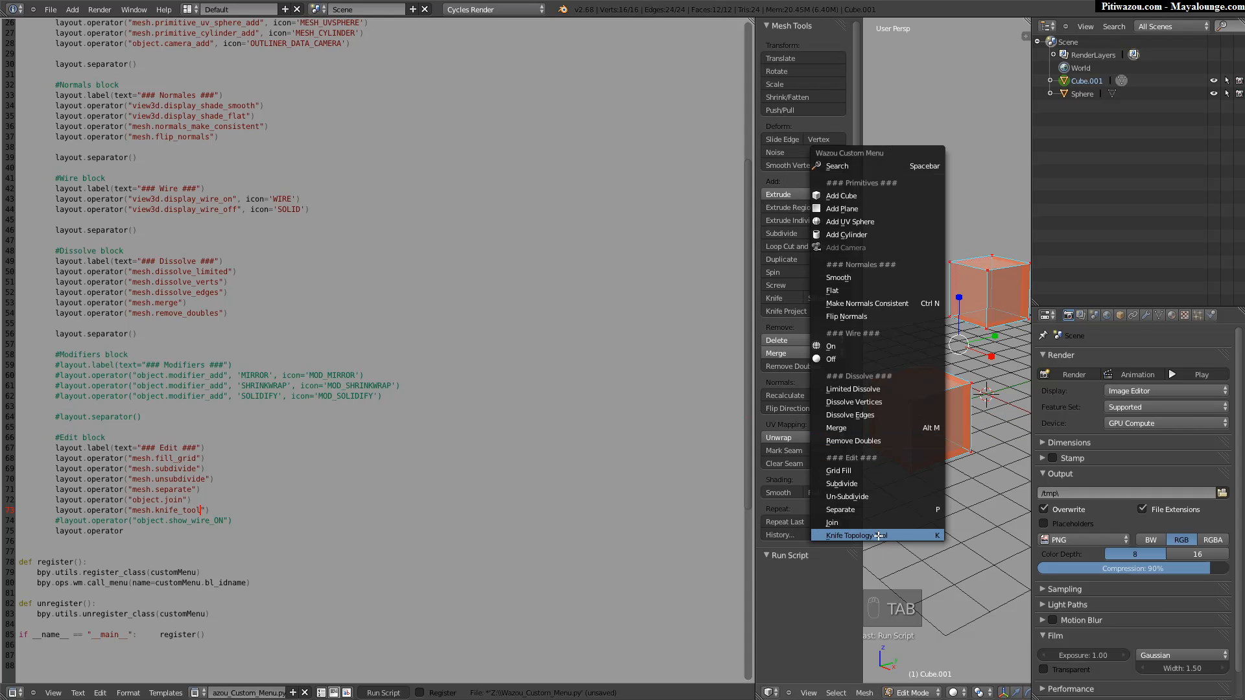
click(879, 537)
click(934, 395)
key(space)
click(947, 390)
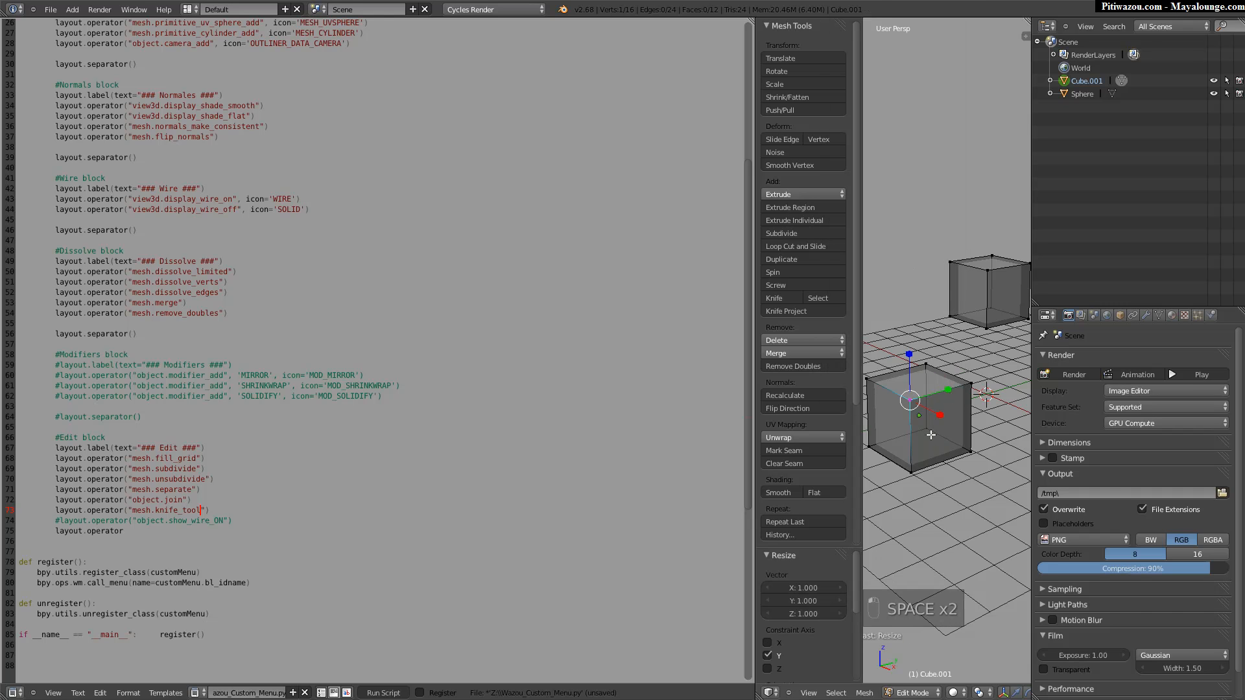
Move the nearer cube's front upper corner vertex by about X 0.300, Y 0.379, Z -0.092.
middle_drag(935, 435, 906, 433)
drag(930, 430, 929, 403)
key(space)
key(Escape)
Delete the mesh.knife_tool operator line below object.join and save the menu script.
click(205, 503)
drag(206, 502, 134, 509)
drag(215, 509, 55, 511)
key(BackSpace)
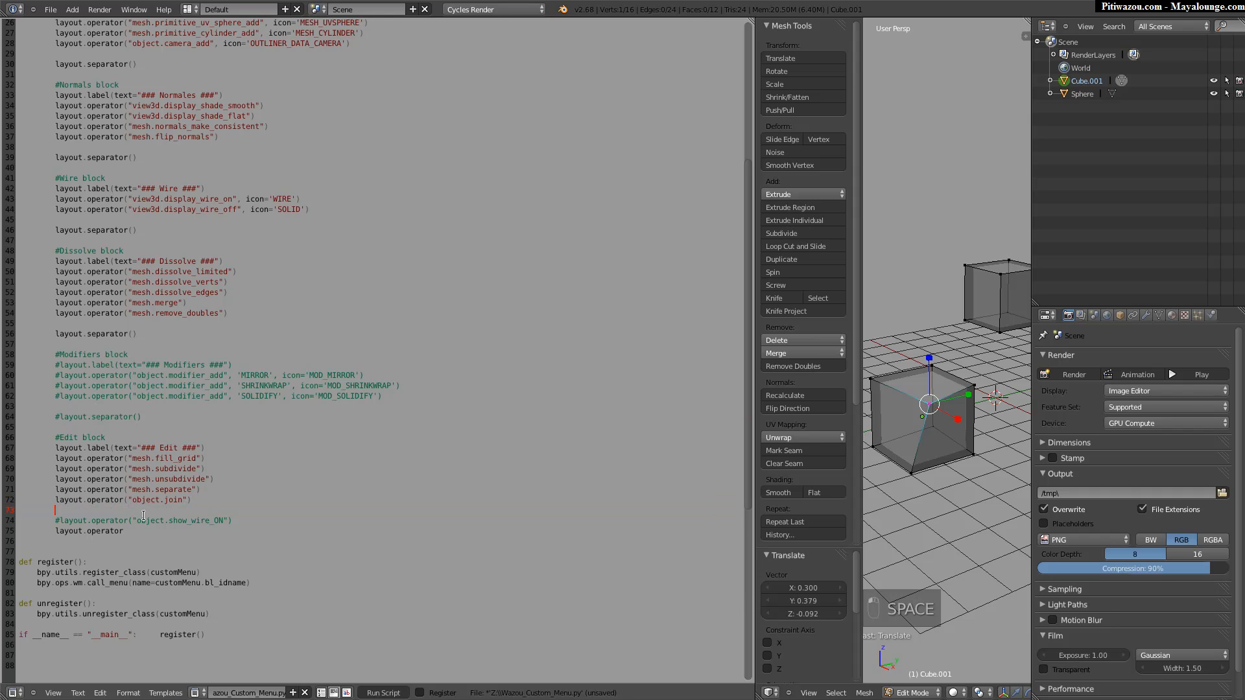
click(77, 692)
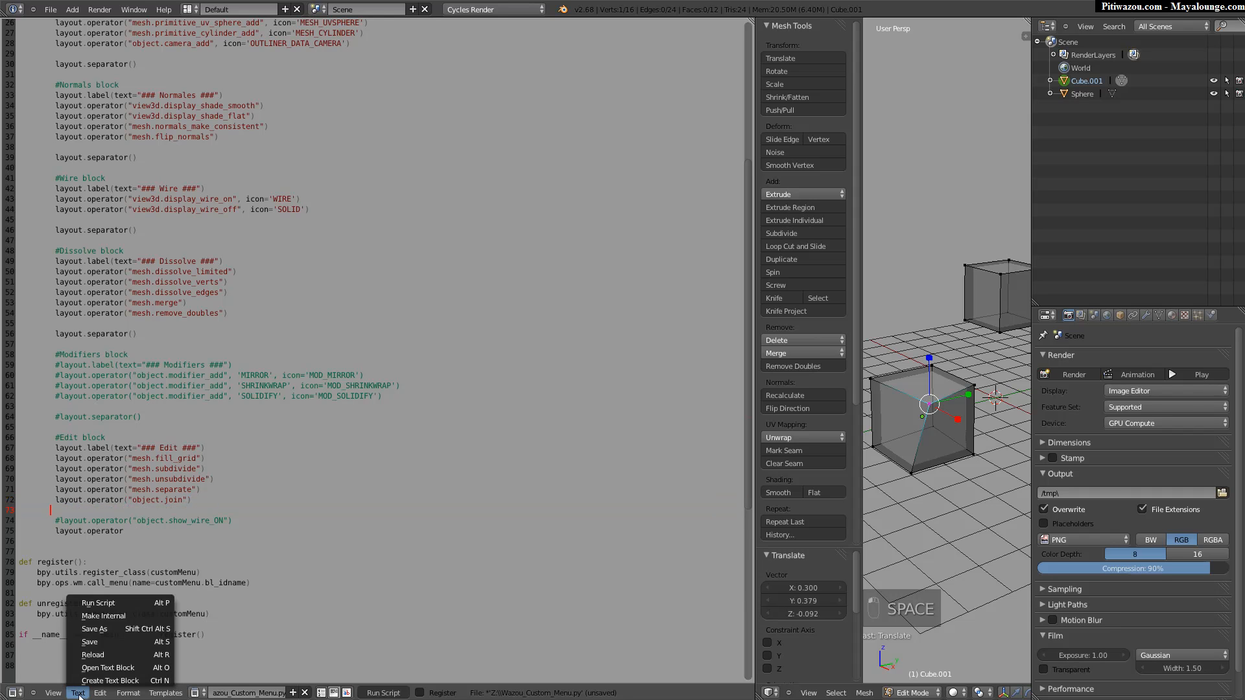
click(102, 643)
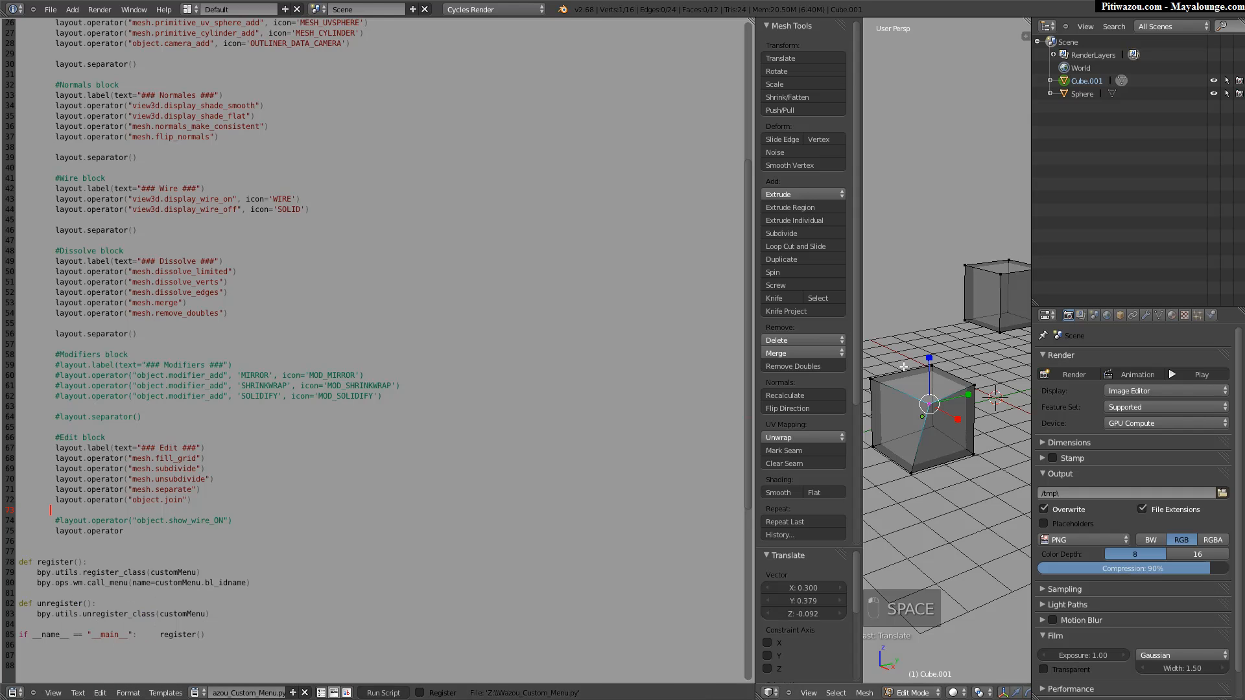
Maximize the 3D view and put Cube.001 in Object Mode with the mode pie menu.
key(shift+space)
scroll(848, 332, down, 3)
shift+middle_drag(805, 348, 655, 361)
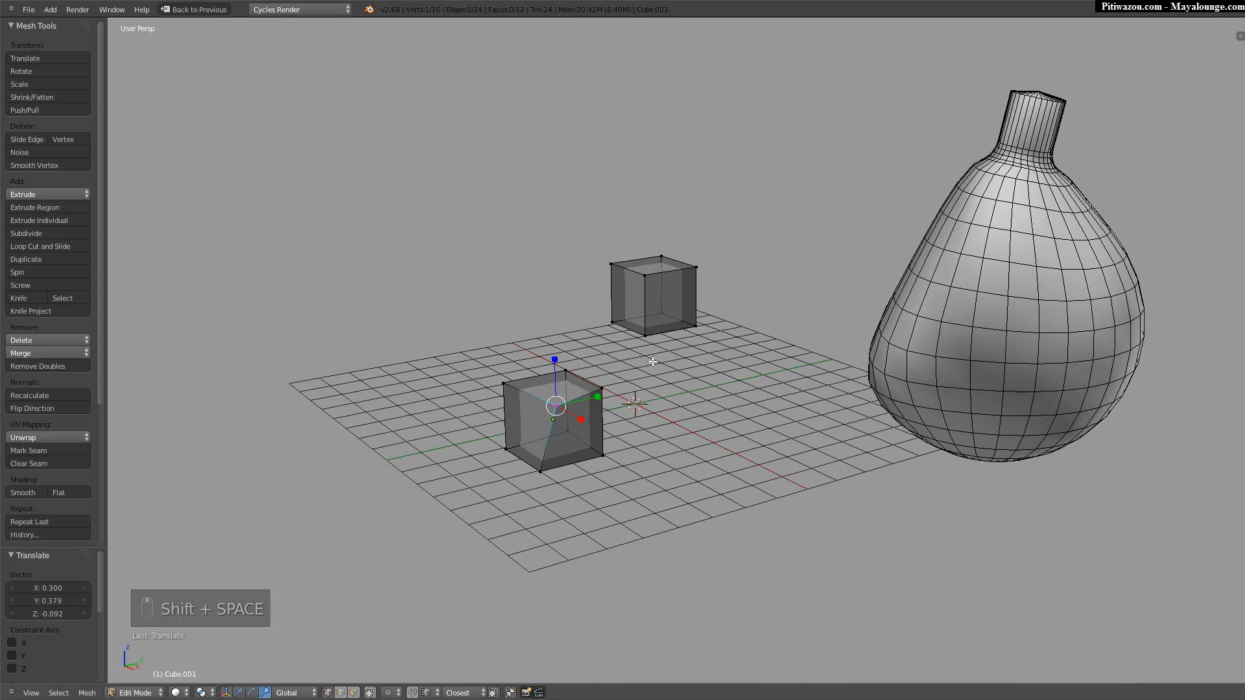
key(Tab)
click(605, 363)
key(space)
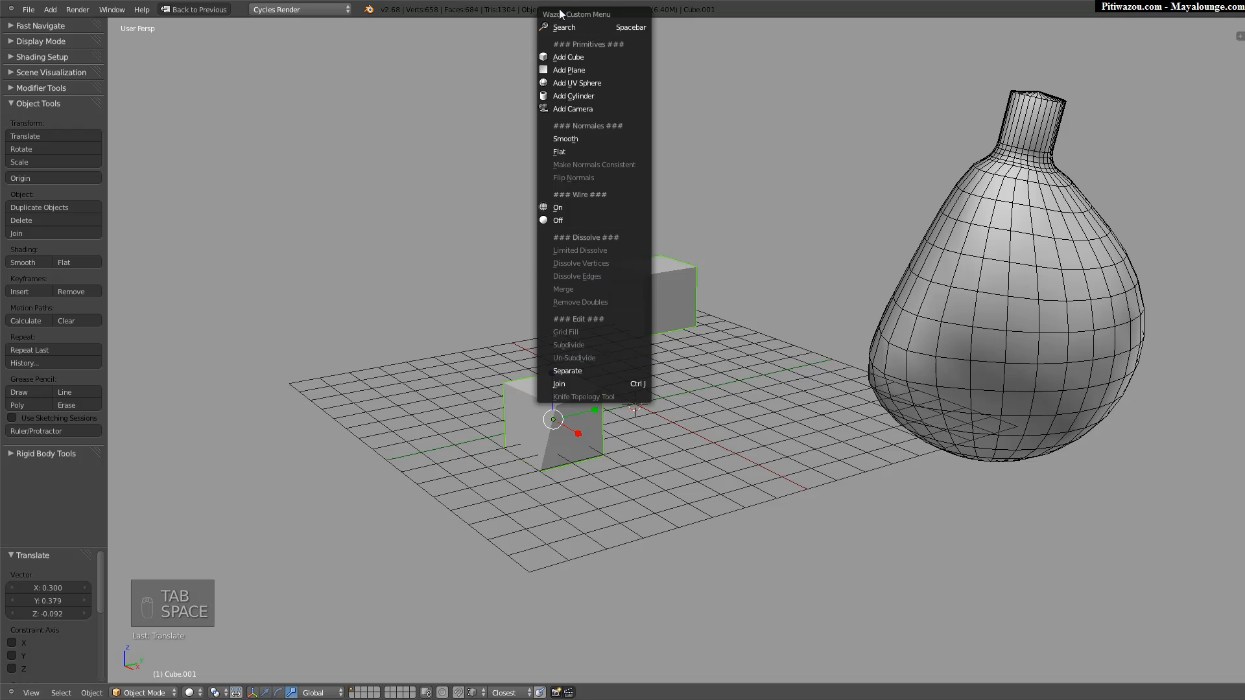
middle_drag(621, 305, 555, 316)
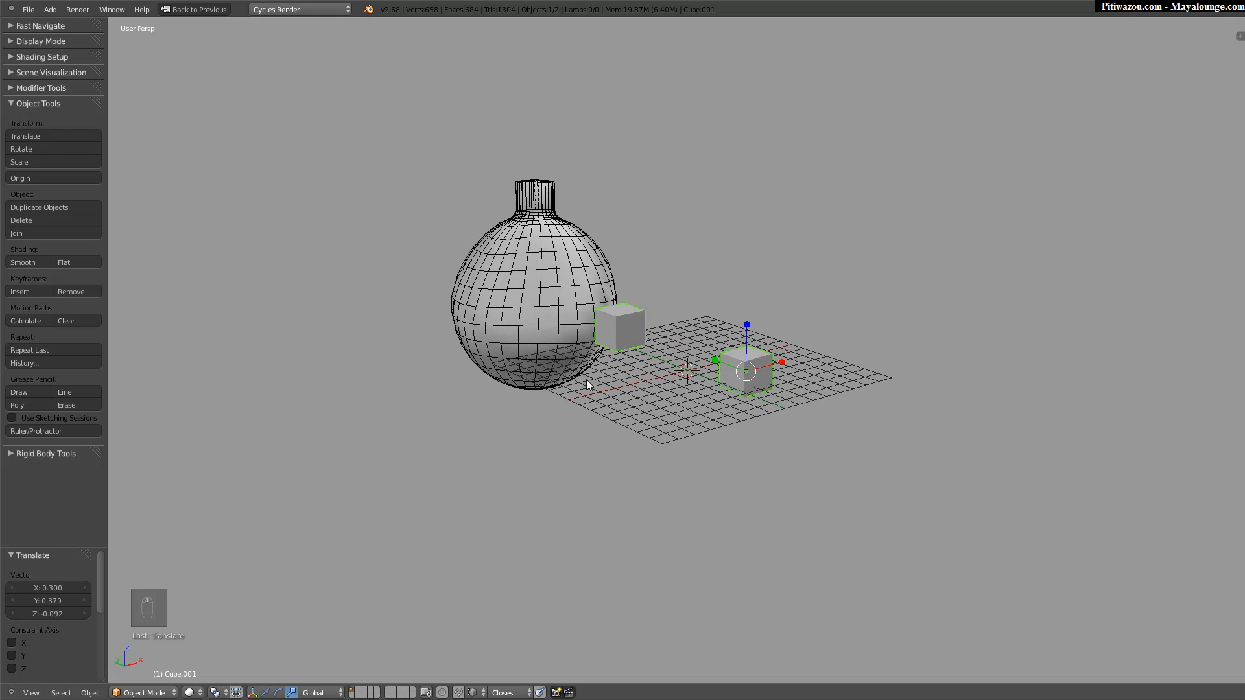
key(space)
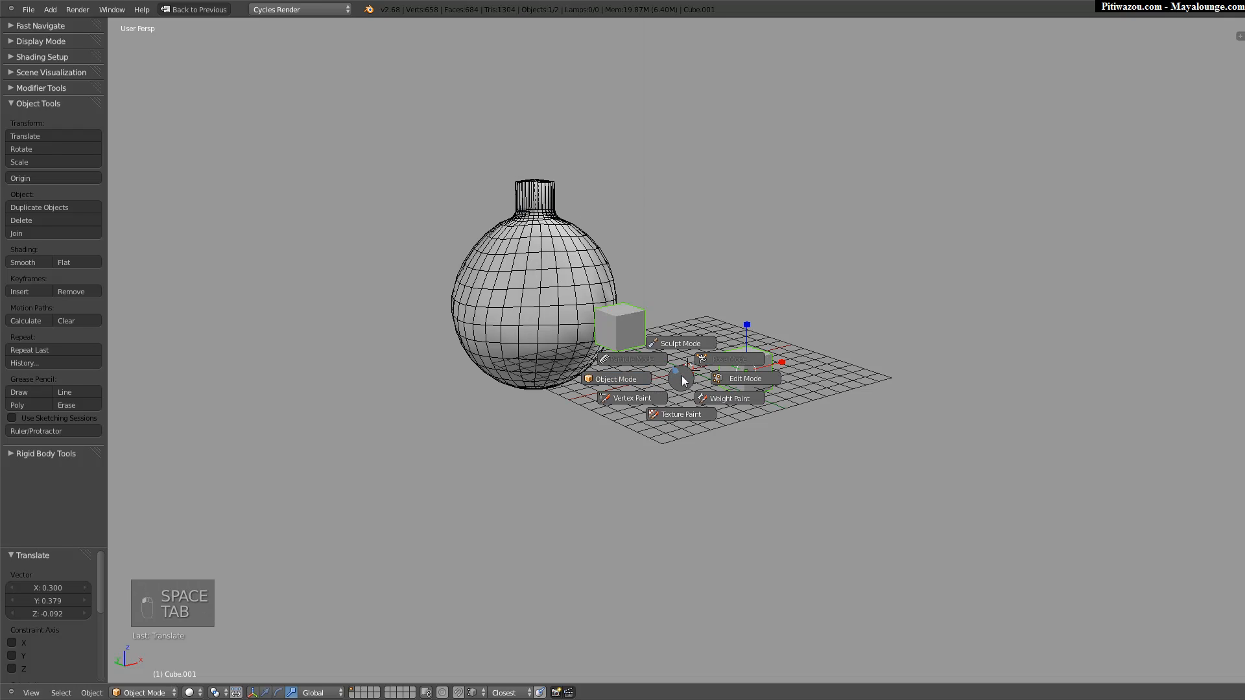
Select all objects and turn off their wire display with the custom menu.
key(a)
key(a)
key(space)
click(577, 221)
mouse_move(578, 221)
middle_down()
mouse_move(597, 296)
mouse_move(644, 308)
mouse_move(616, 365)
middle_up()
key(space)
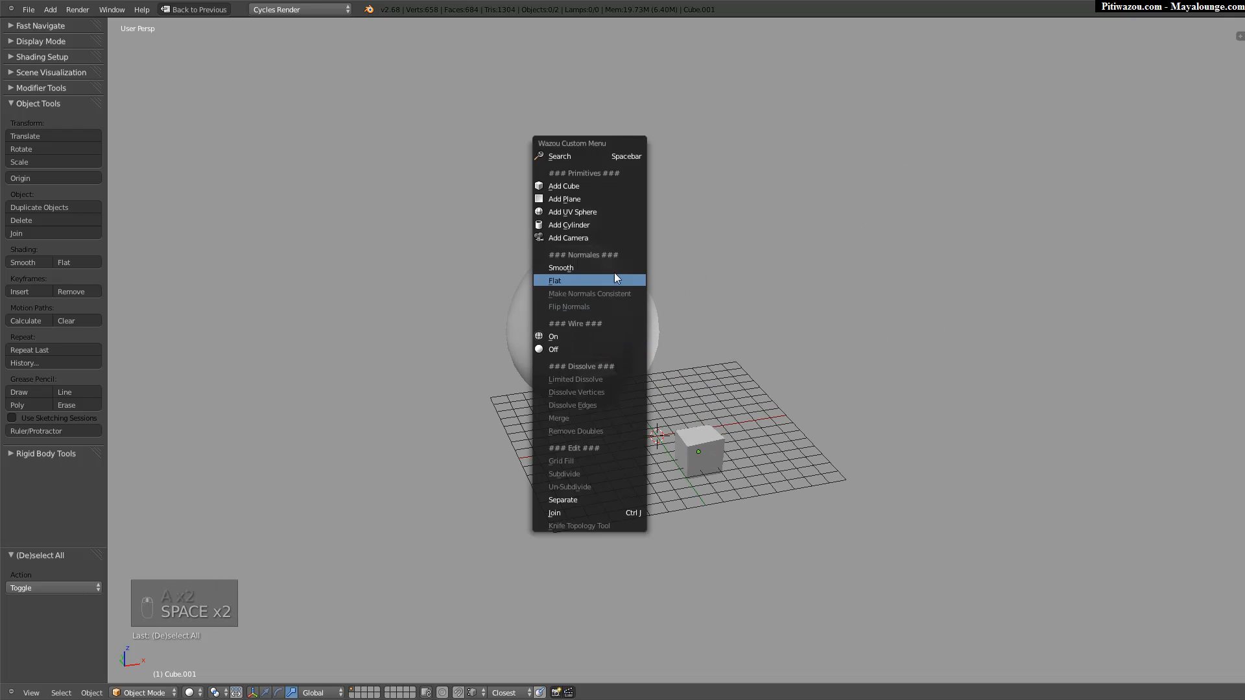
click(602, 274)
Select the bottle-shaped Sphere object and isolate it in Local view using the view pie menu.
mouse_move(528, 299)
middle_down()
mouse_move(654, 309)
mouse_move(616, 282)
mouse_move(597, 243)
middle_up()
right_click(473, 311)
key(q)
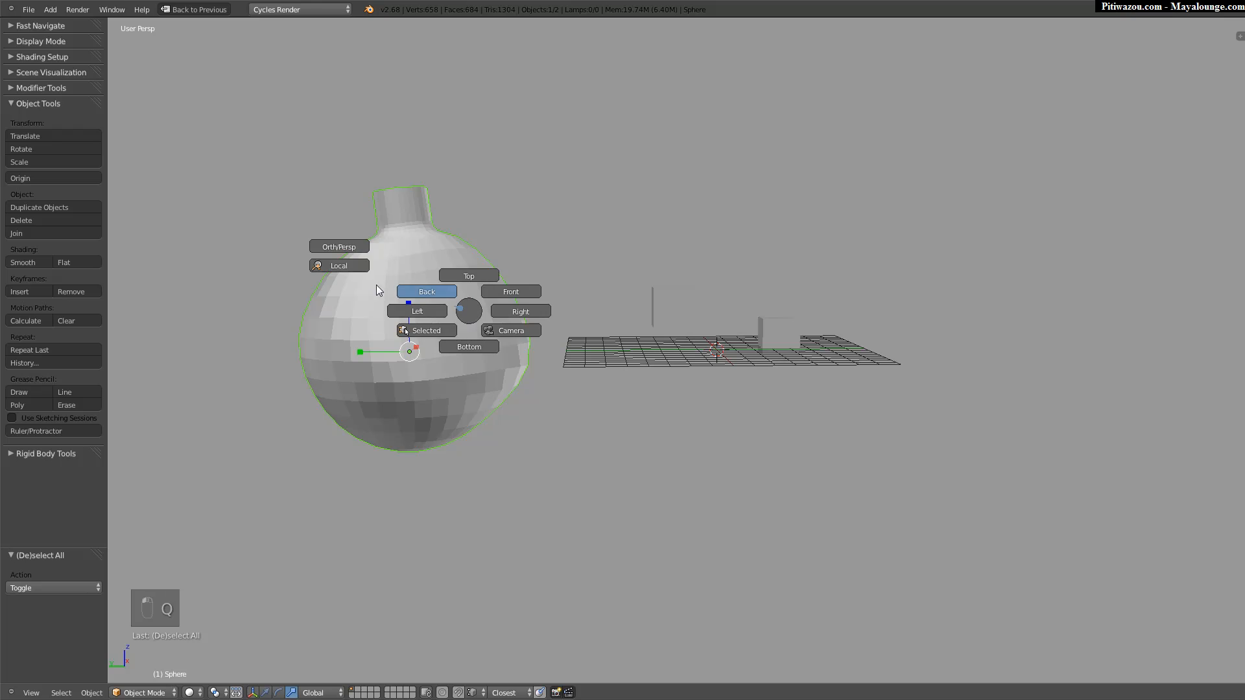
click(344, 267)
mouse_move(344, 267)
middle_down()
mouse_move(535, 321)
mouse_move(622, 316)
mouse_move(623, 240)
middle_up()
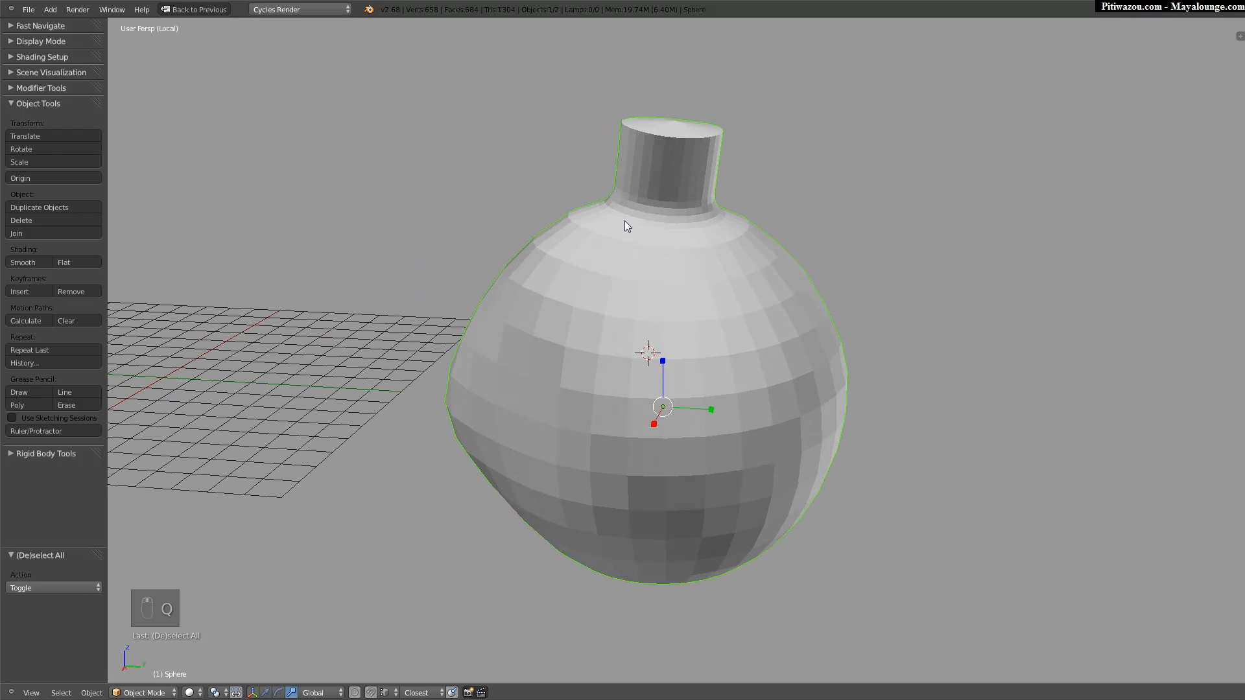